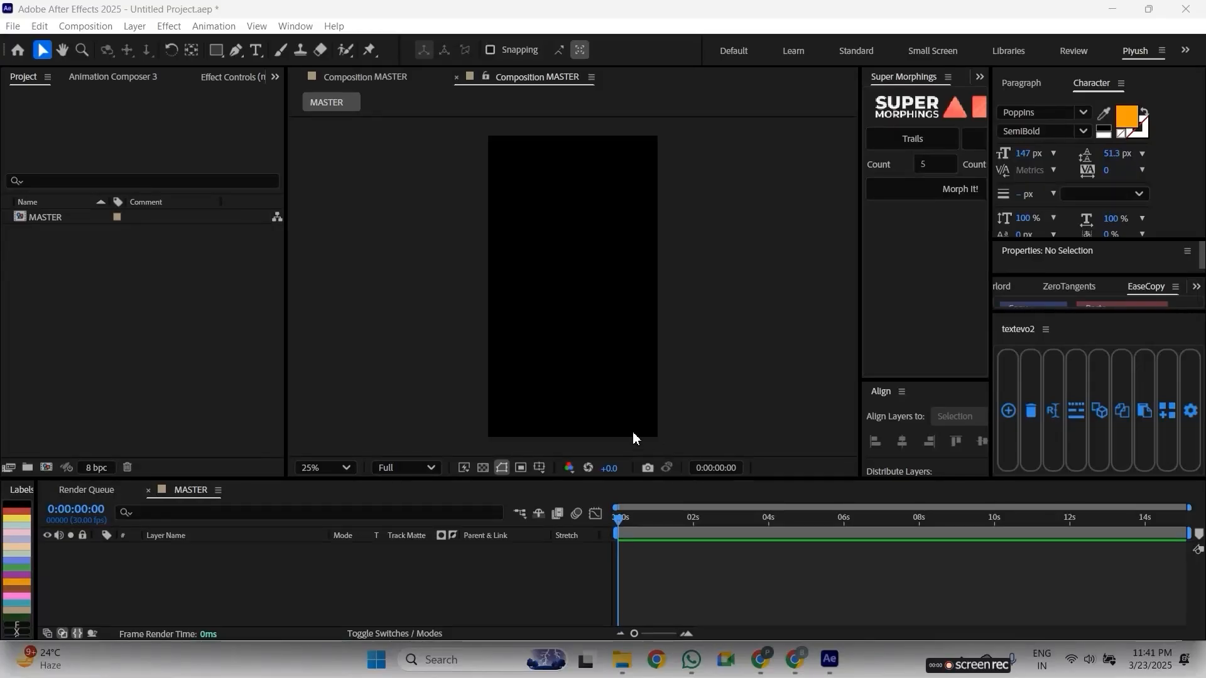
Step: Import the abstract cement wall background JPG from the effects and presets VE footages folder into the MASTER composition
left_click_drag(554, 480, 555, 497)
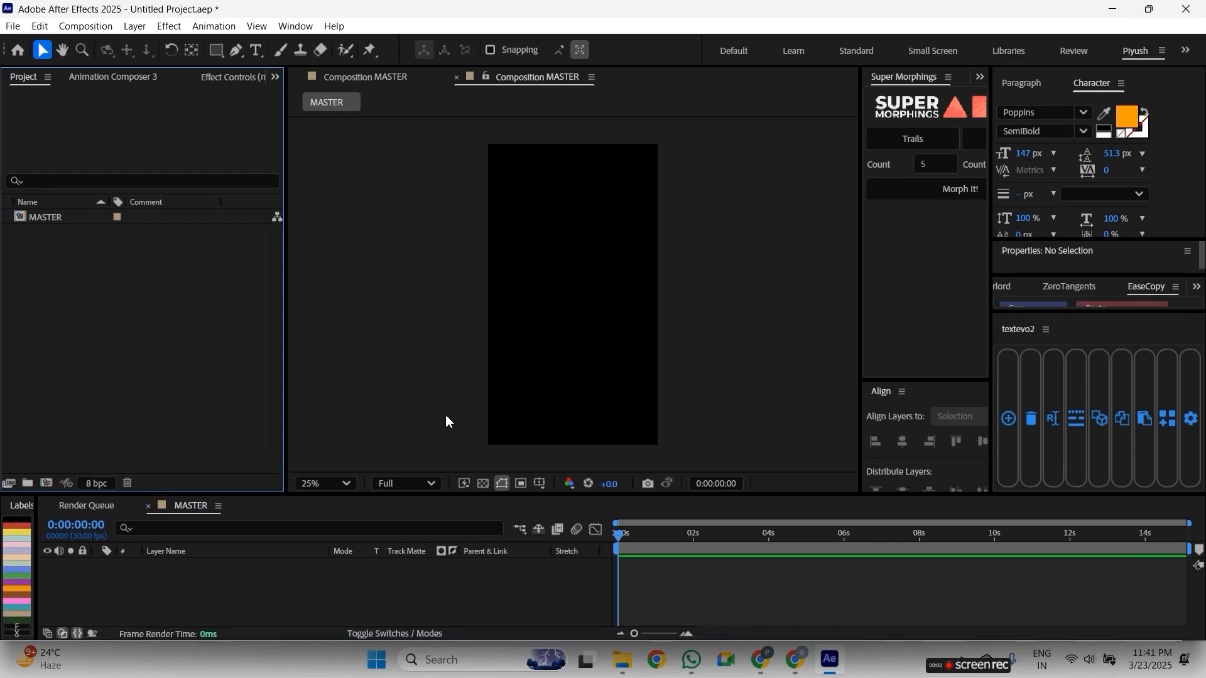
key("alt+Tab")
key("alt+Tab")
key("alt+Tab")
key("alt+Tab")
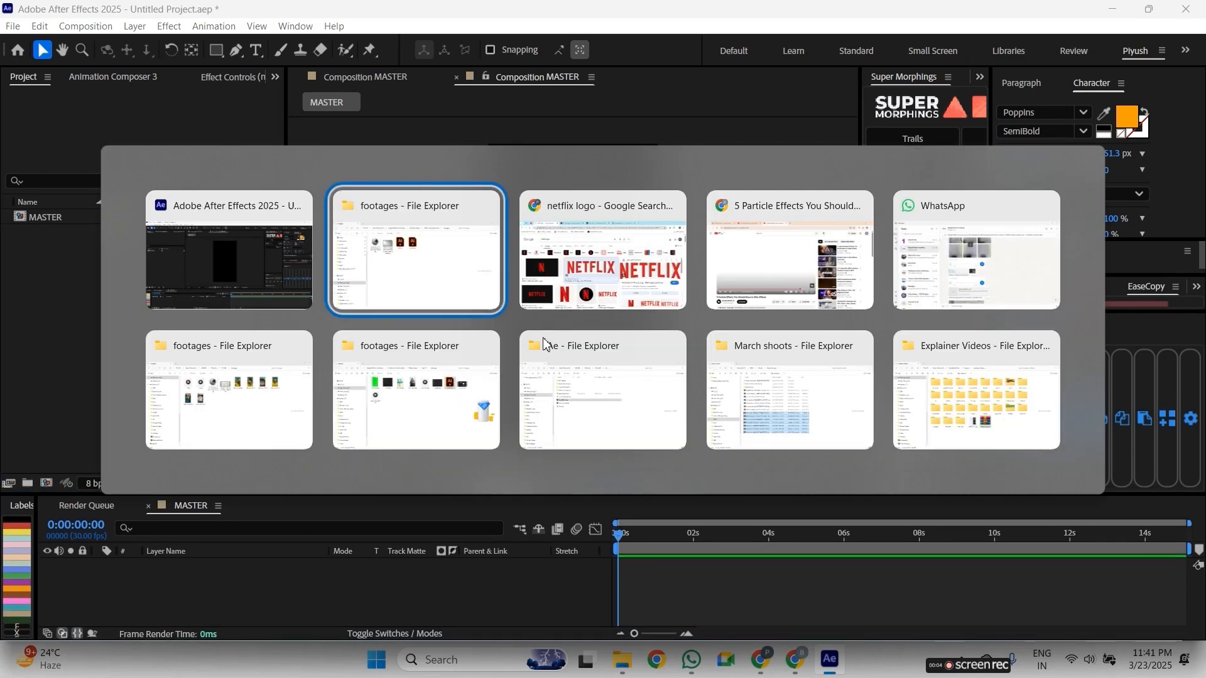
key("alt+Tab")
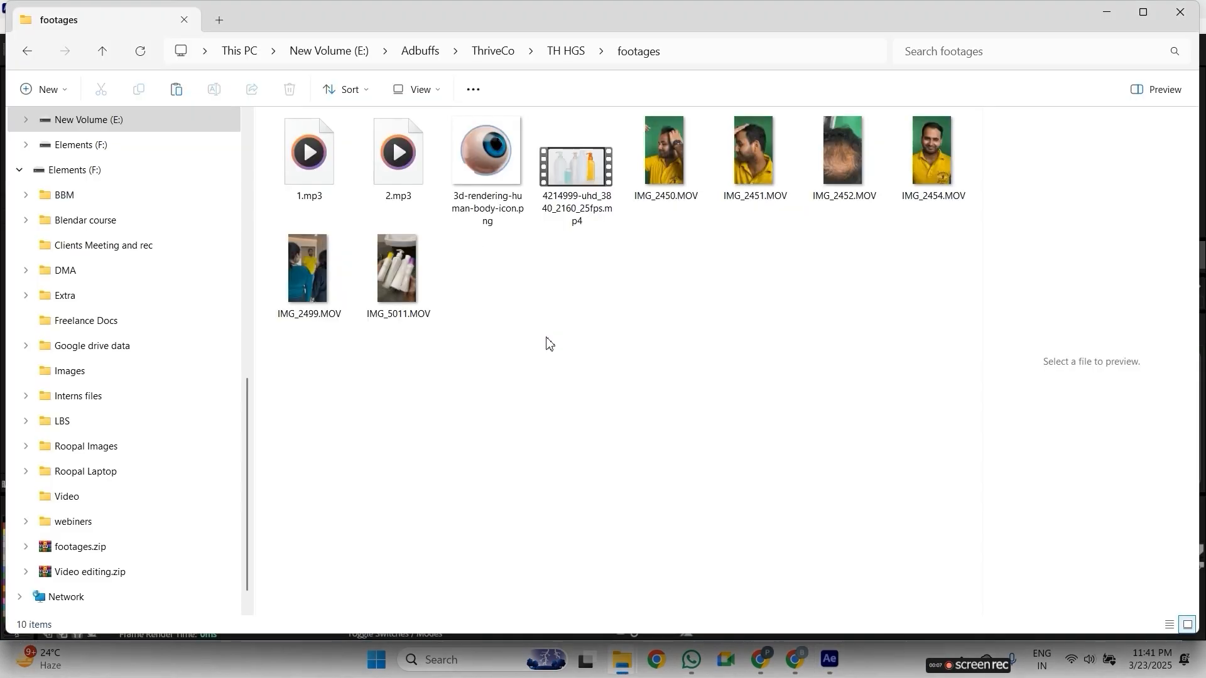
key("alt+Tab")
key("alt+Tab")
left_click(378, 194)
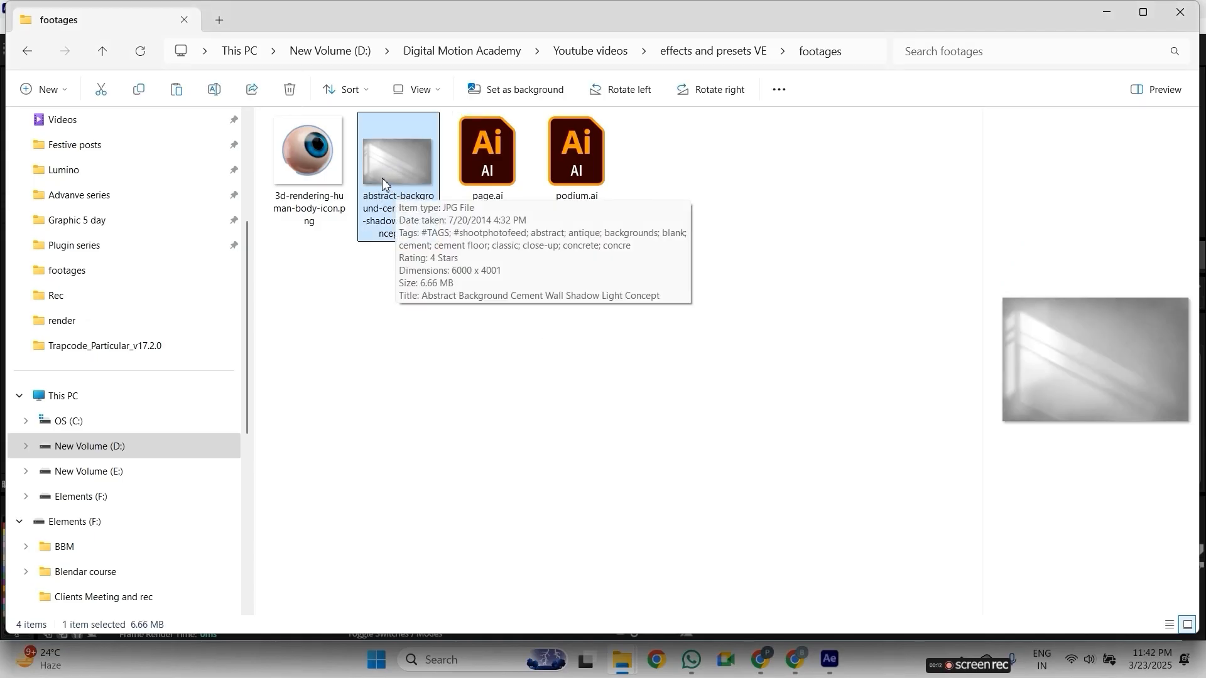
left_click_drag(383, 181, 721, 423)
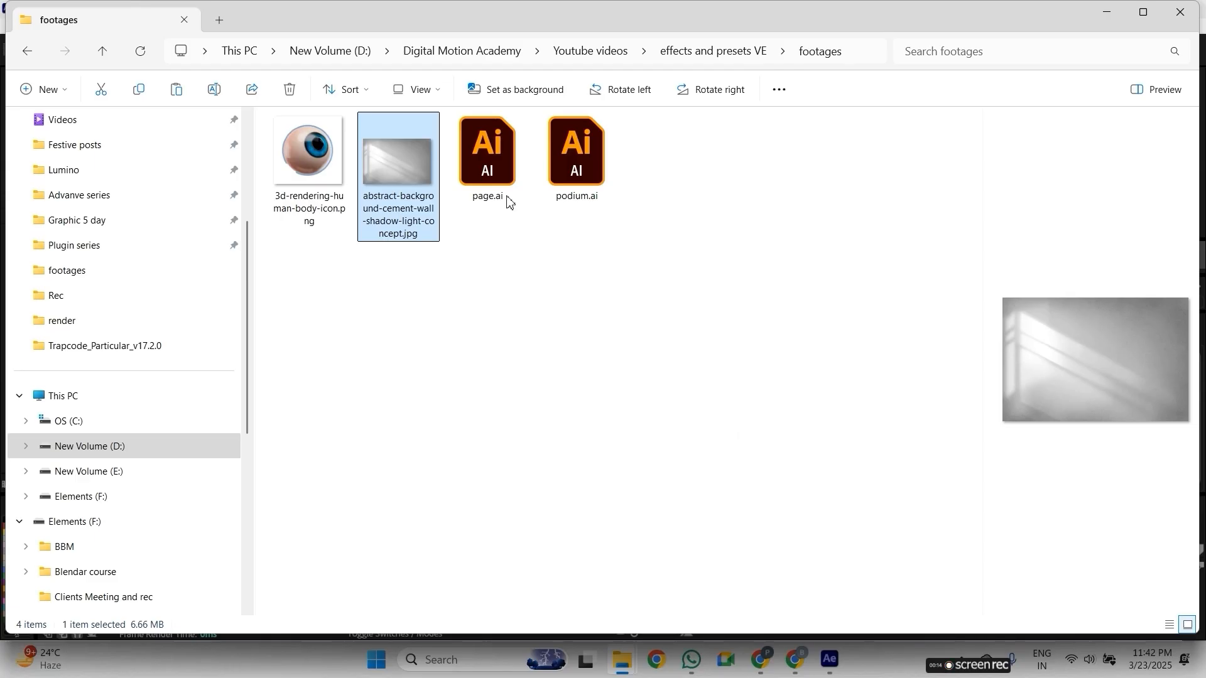
left_click_drag(797, 640, 656, 367)
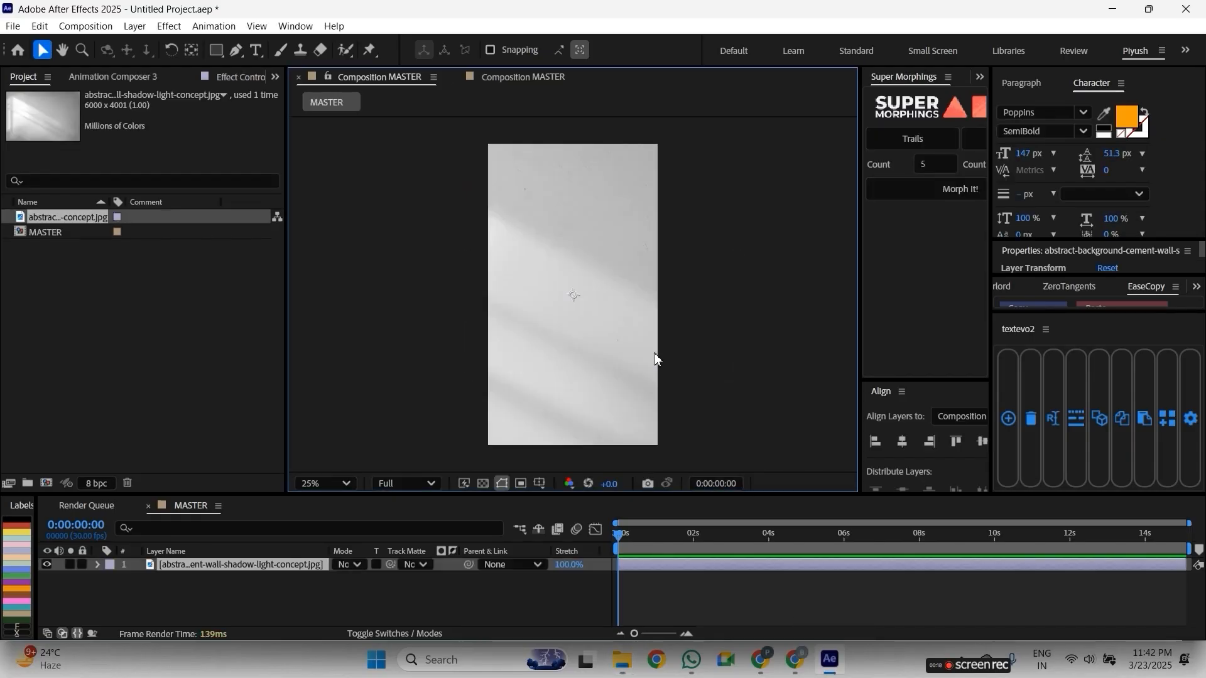
Step: Set the cement wall background layer's scale to 50%
left_click(237, 569)
key("s")
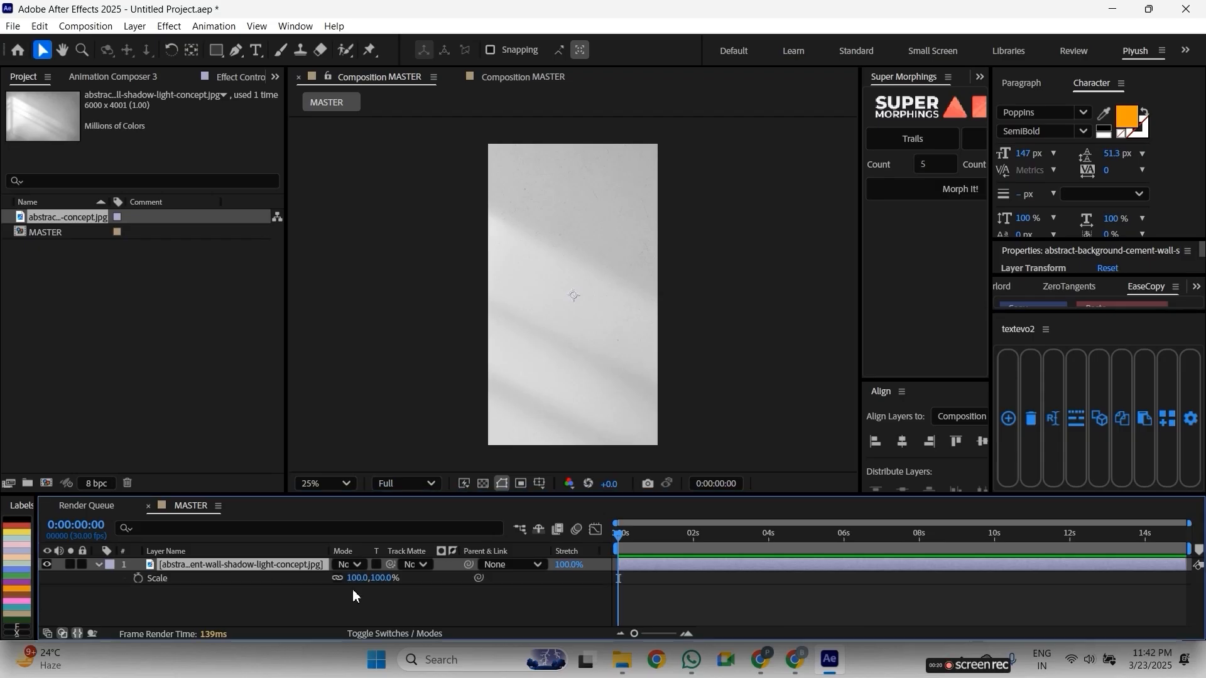
left_click_drag(356, 579, 325, 579)
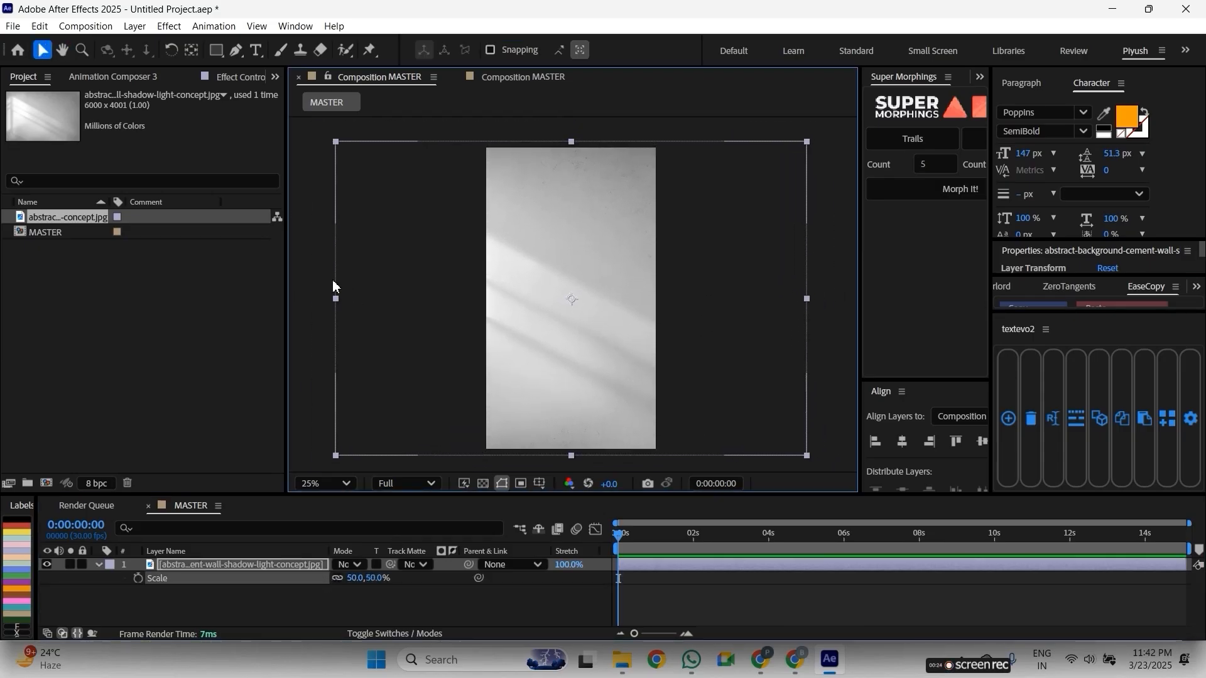
Step: Add the 3d-rendering-human-body-icon.png eyeball image to the composition above the background and set its scale to 64%
key("alt+Tab")
left_click_drag(321, 160, 621, 352)
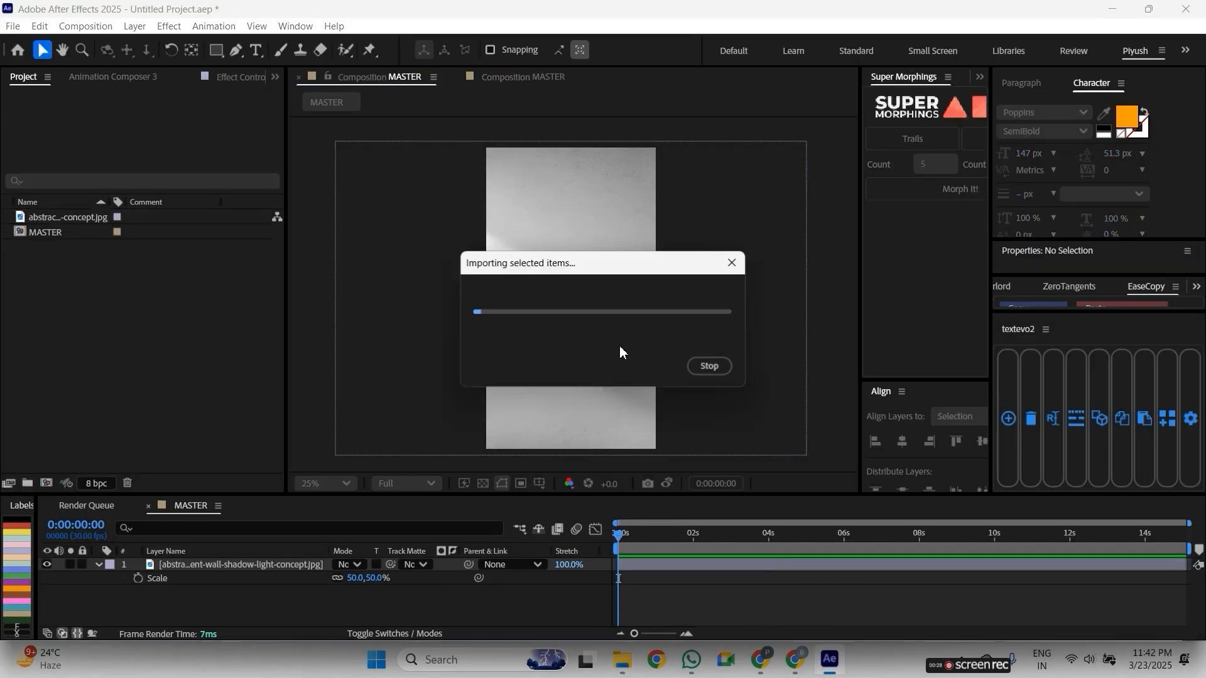
key("s")
left_click_drag(345, 579, 322, 579)
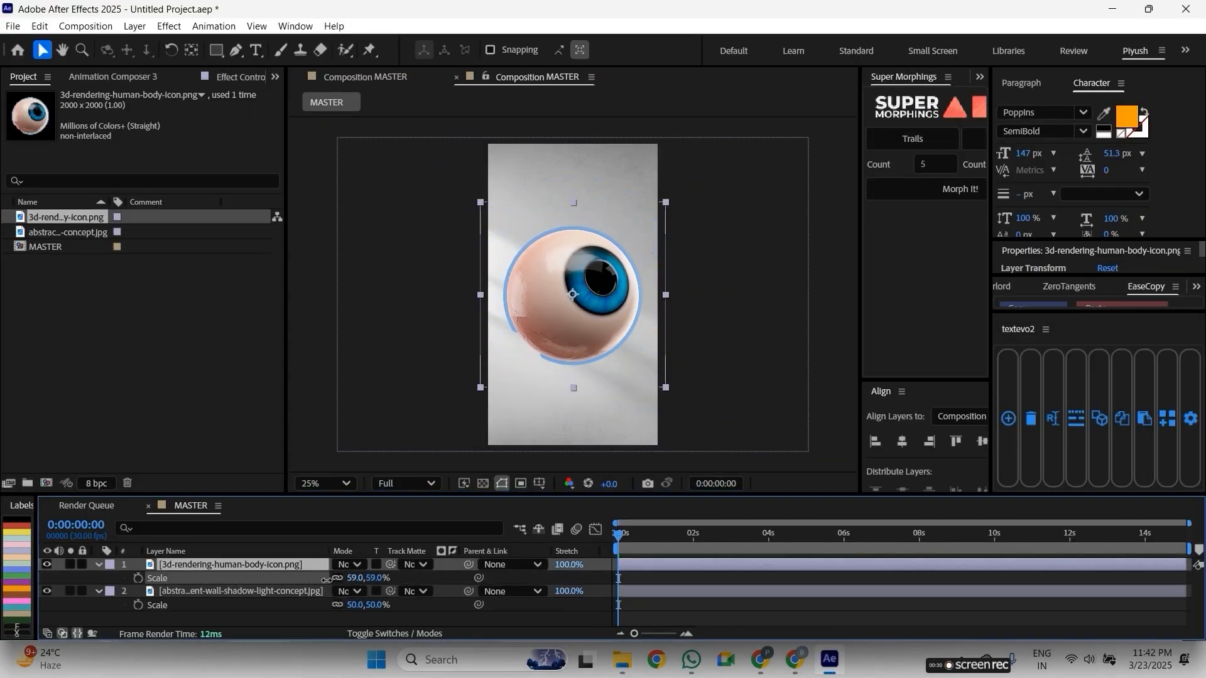
Step: Draw a circular mask with the Ellipse tool on the eyeball layer, roughly as large as the eyeball
key("period")
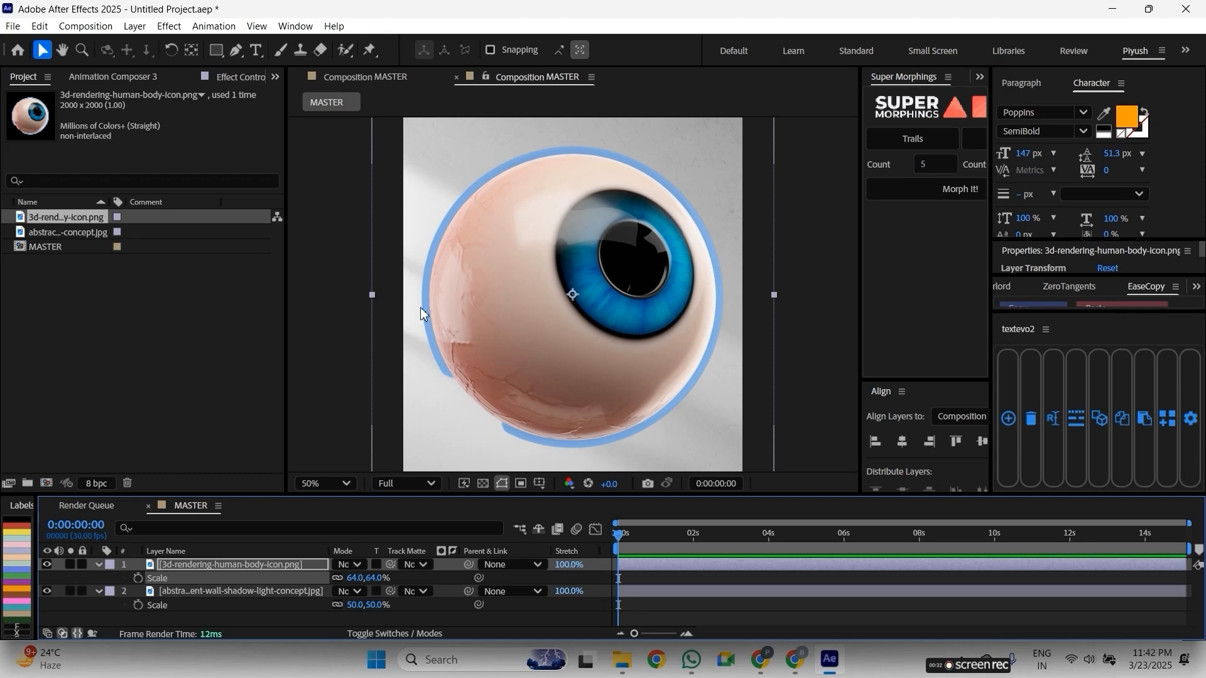
left_click_drag(228, 56, 279, 84)
mouse_move(472, 189)
left_mouse_down()
mouse_move(715, 431)
mouse_move(764, 417)
left_mouse_up()
left_click_drag(592, 364, 585, 356)
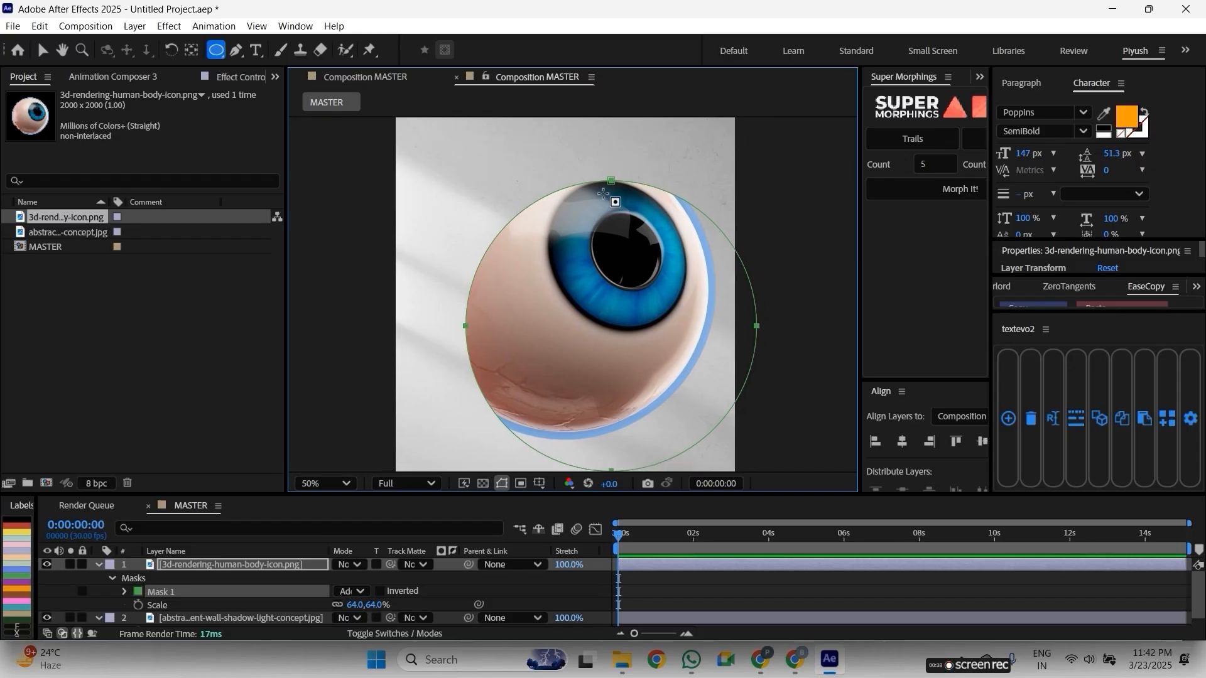
left_click_drag(606, 181, 610, 184)
key("ctrl+z")
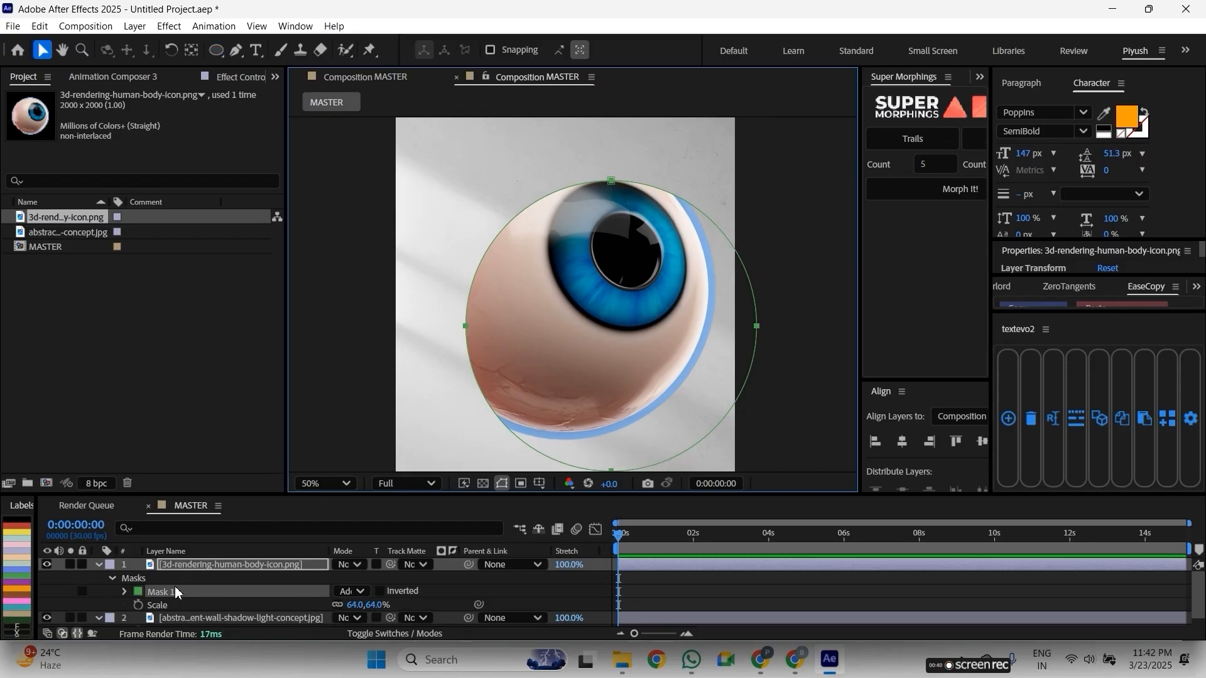
Step: Move the circular mask over the eyeball and scale it down slightly to match its outline
left_click(176, 591)
double_click(610, 180)
left_click_drag(627, 330, 582, 290)
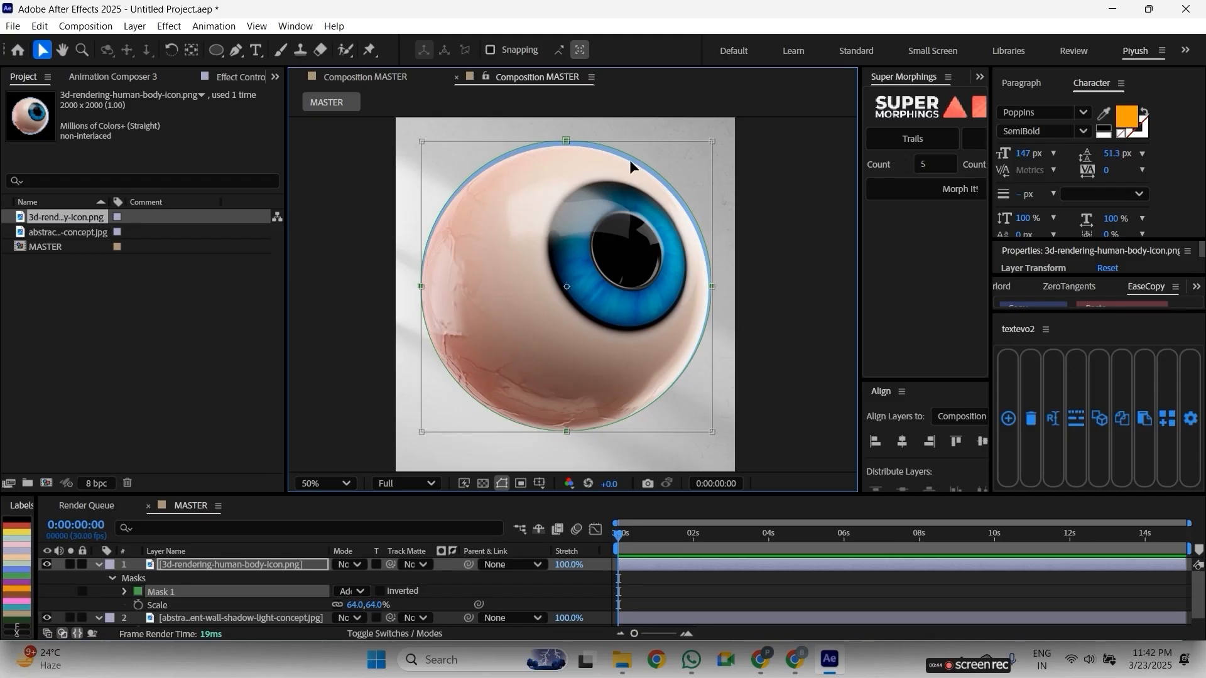
left_click_drag(709, 140, 706, 144)
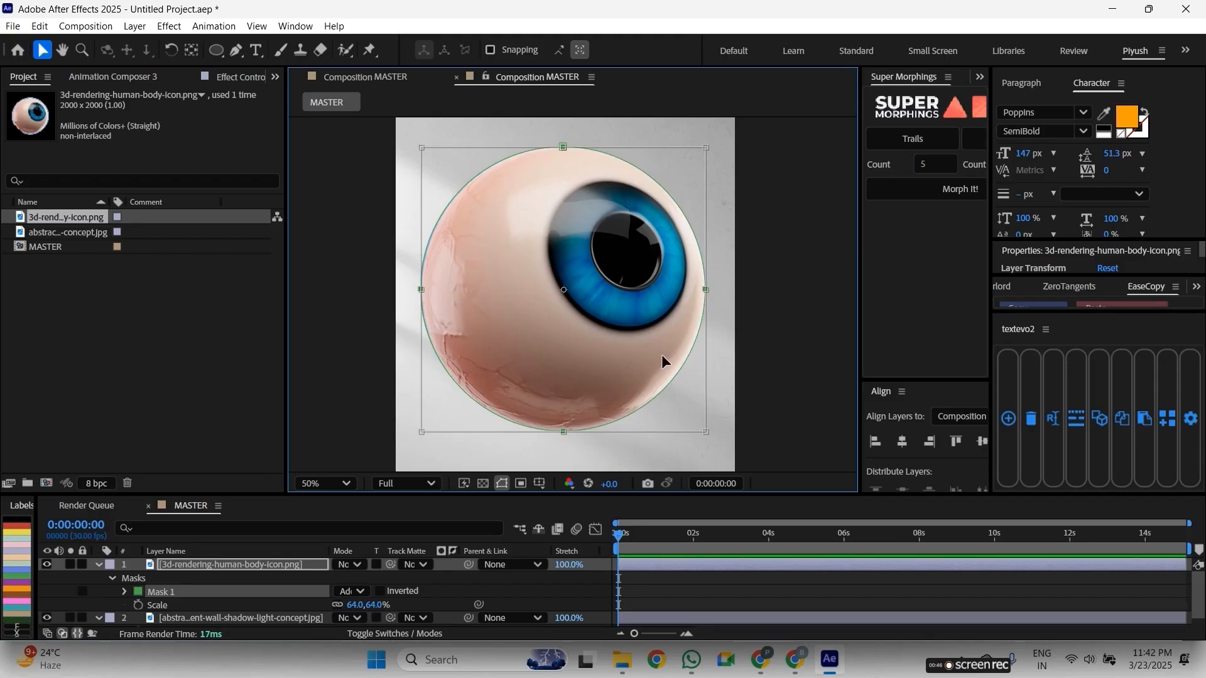
Step: Shrink the eyeball's mask slightly more and nudge it to cut off the blue rim cleanly
double_click(610, 340)
left_click(545, 310)
left_click(185, 601)
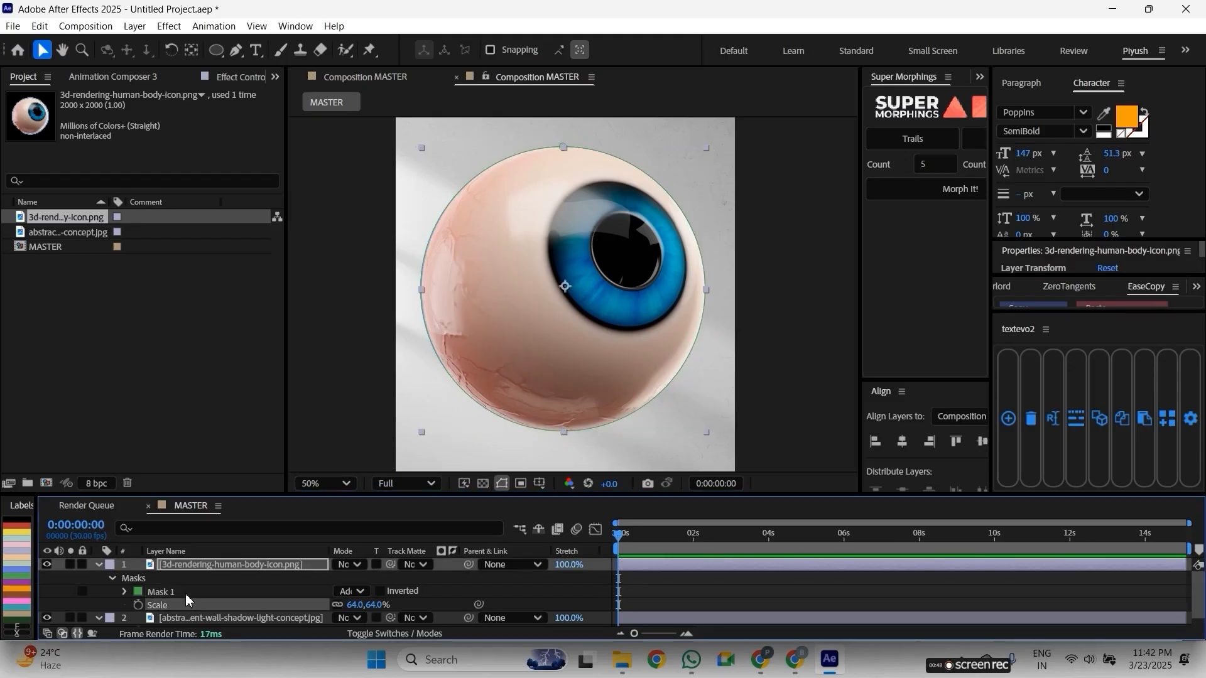
left_click(182, 593)
double_click(561, 146)
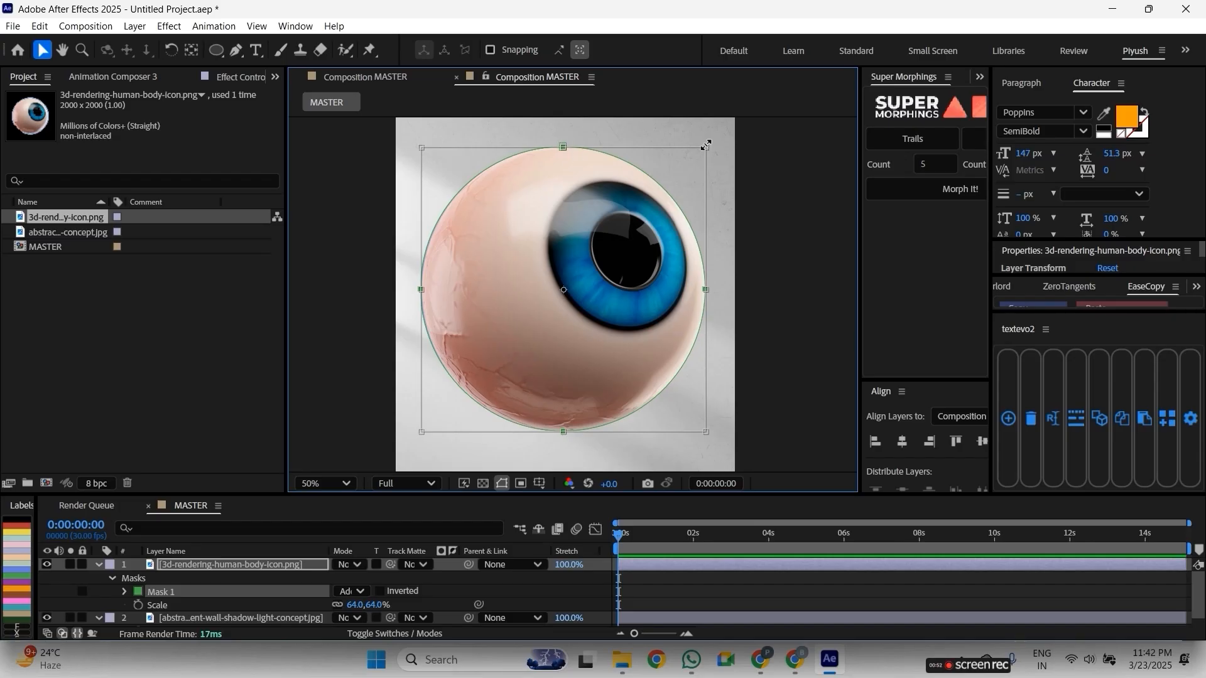
left_click_drag(706, 145, 702, 151)
left_click_drag(619, 313, 621, 312)
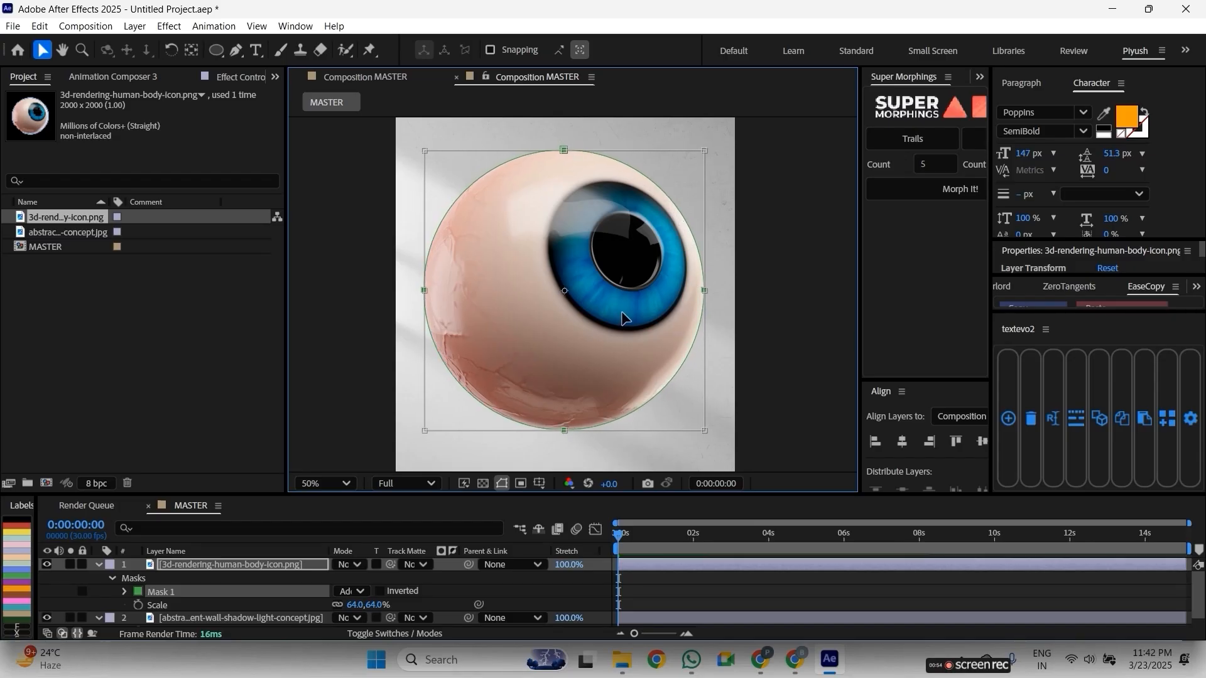
Step: Move the masked eyeball to the composition's lower-left corner and reduce its scale to 51%
key("comma")
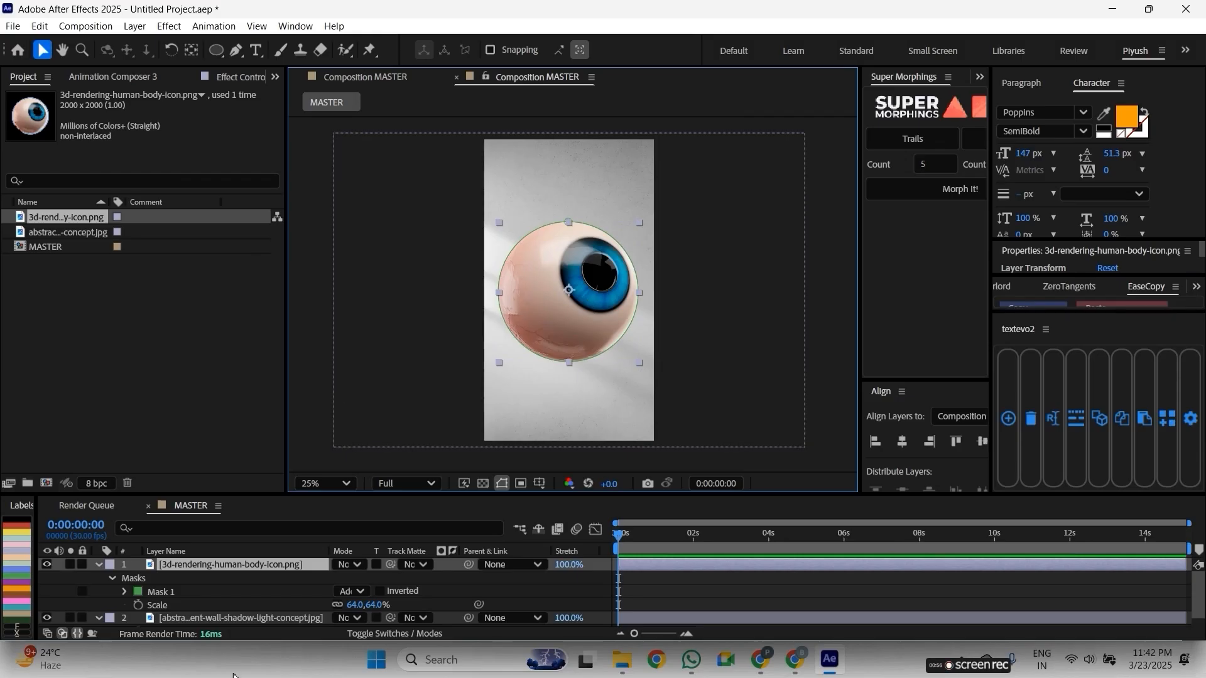
key("u")
left_click_drag(585, 302, 541, 384)
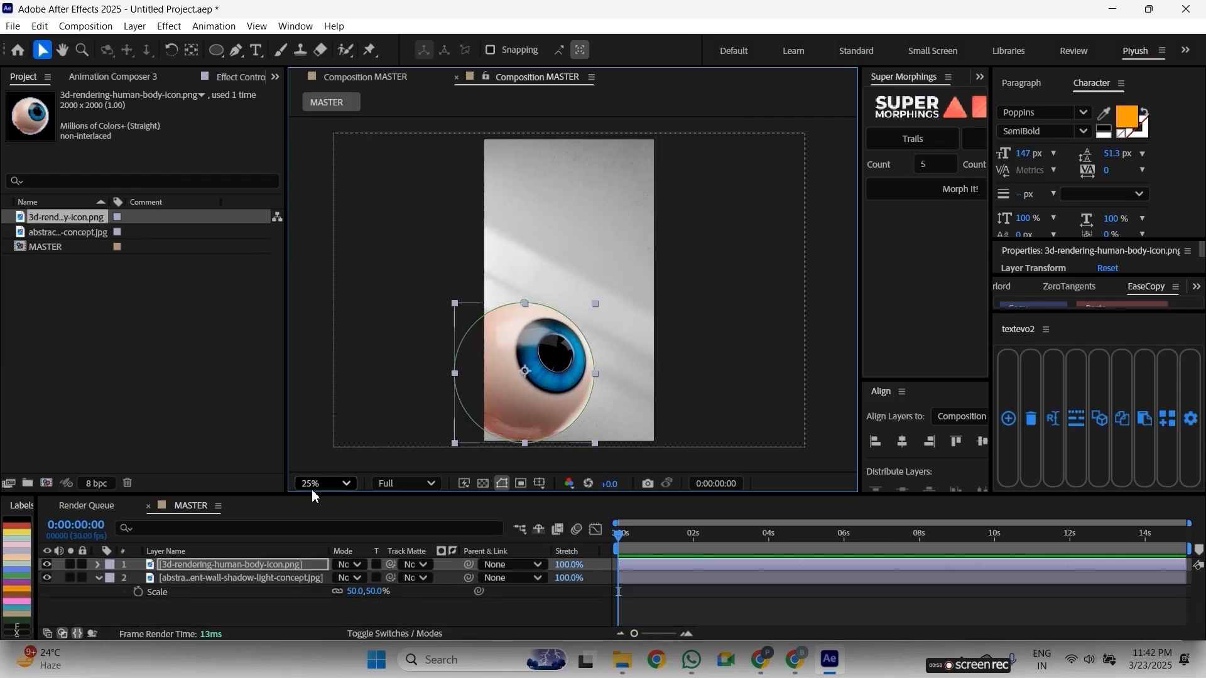
key("s")
left_click_drag(353, 581, 345, 582)
Step: Duplicate the eyeball layer and place the copy in the composition's upper-right corner, partly beyond the frame edge
key("space")
left_click_drag(499, 395, 587, 125)
key("ctrl+d")
key("space")
left_click_drag(588, 185, 597, 249)
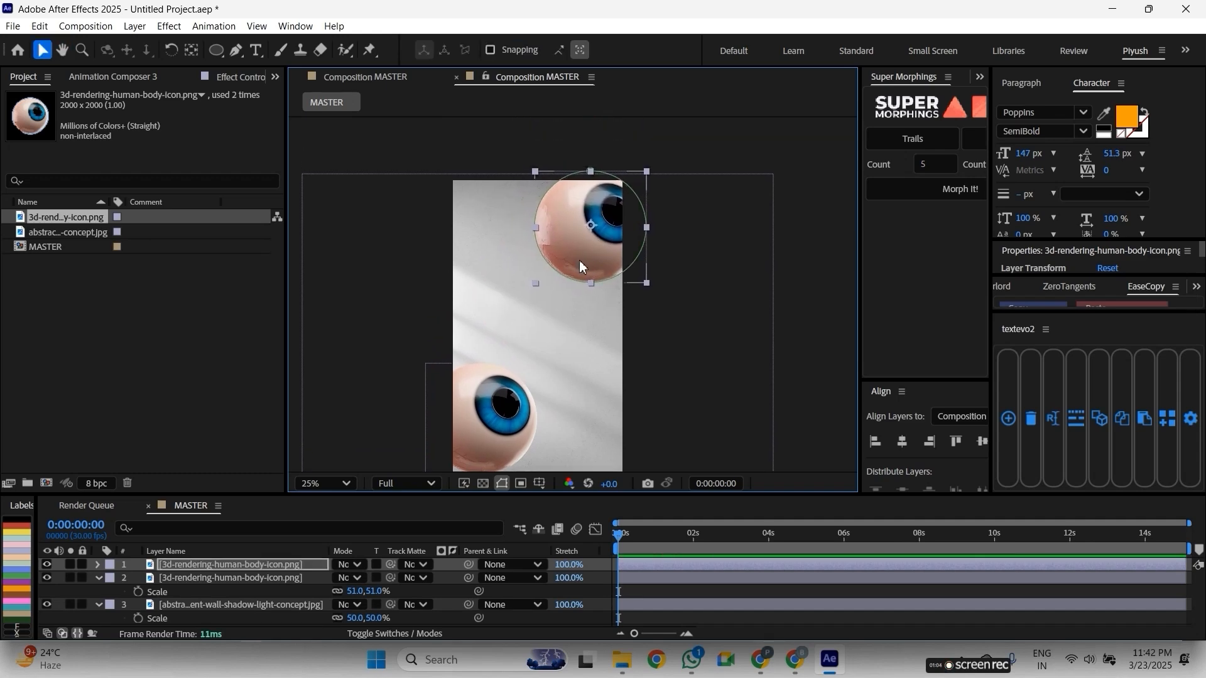
Step: Flip the upper-right eyeball horizontally and rotate it so its iris faces down toward the lower left
right_click(581, 267)
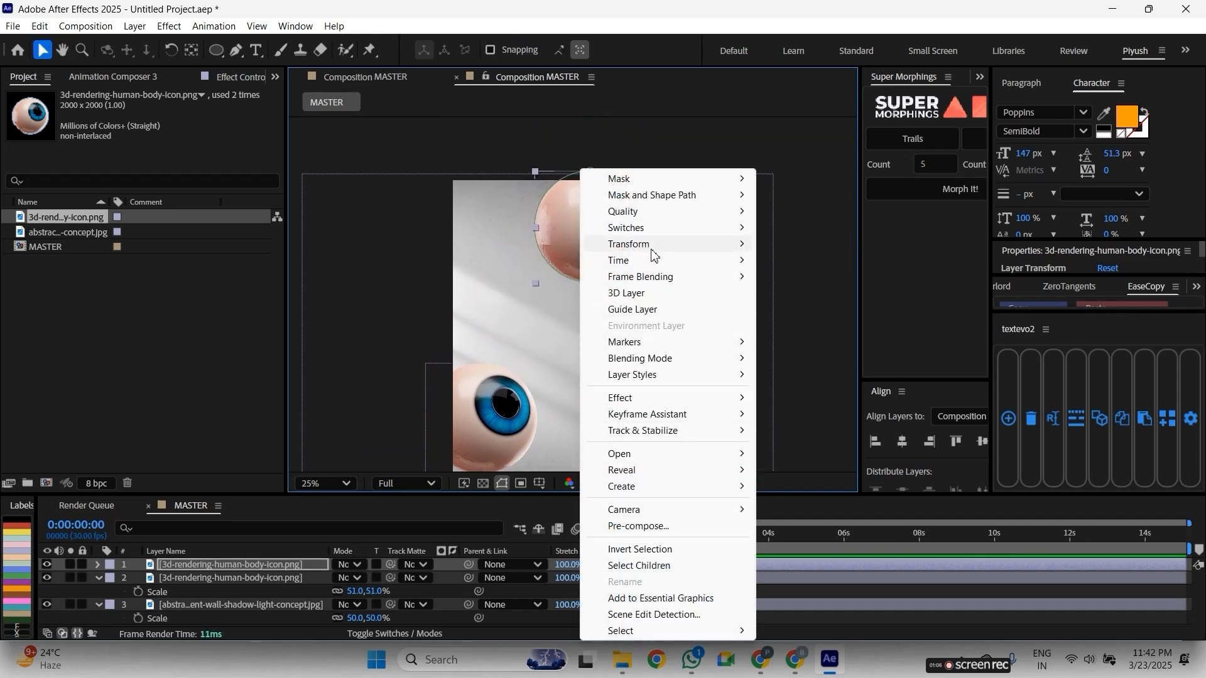
mouse_move(653, 244)
left_click(817, 372)
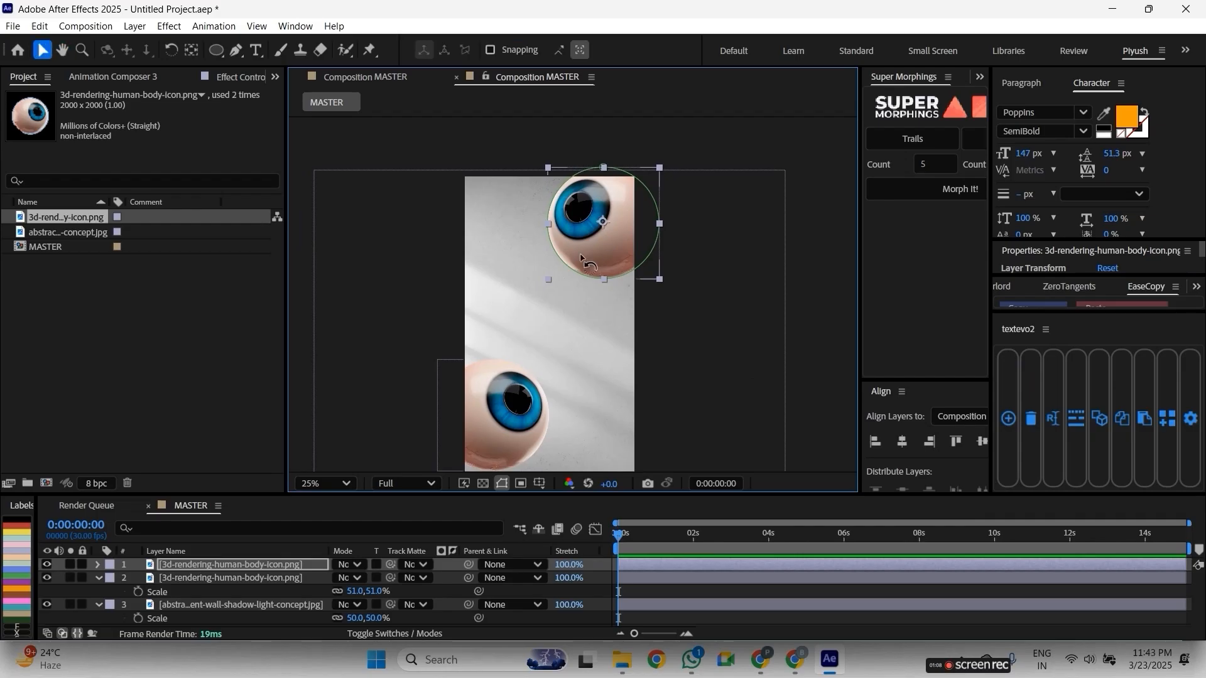
left_click_drag(581, 261, 614, 231)
Step: Scale the lower-left eyeball to 57%, rotate it slightly counterclockwise and adjust its position in the corner
left_click(262, 577)
left_click_drag(473, 439, 473, 413)
key("s")
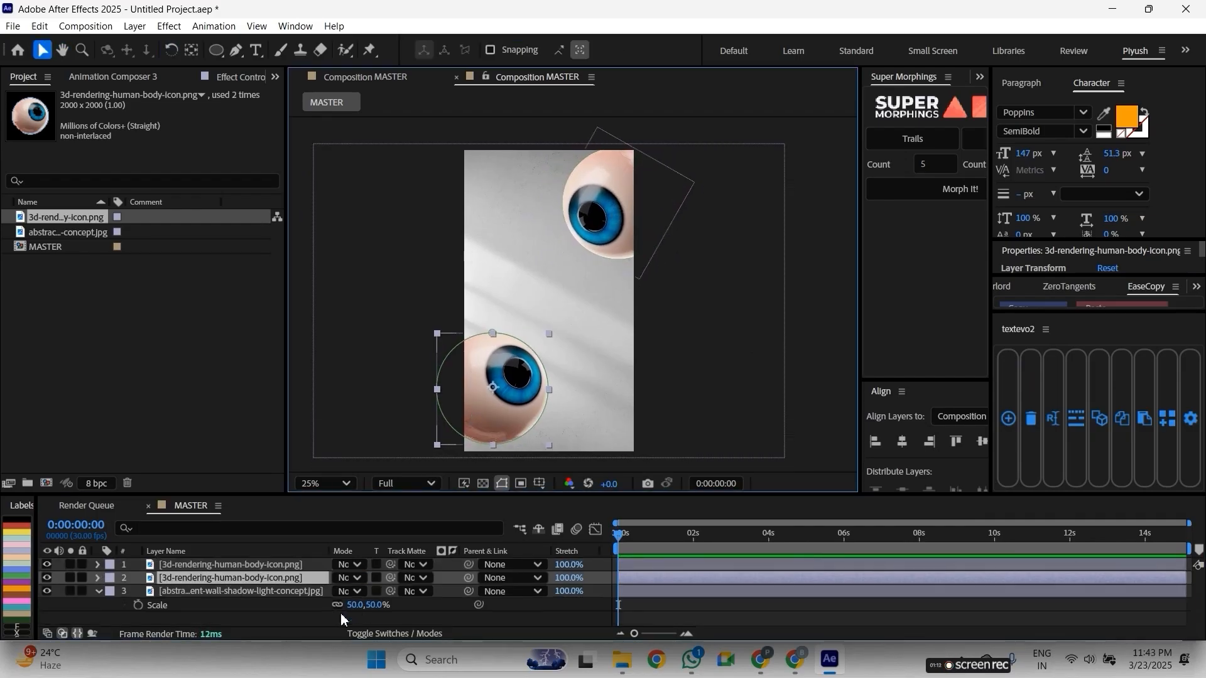
left_click(307, 586)
key("s")
left_click_drag(356, 592, 361, 592)
left_click_drag(523, 395, 525, 370)
left_click_drag(488, 390, 503, 397)
key("w")
key("v")
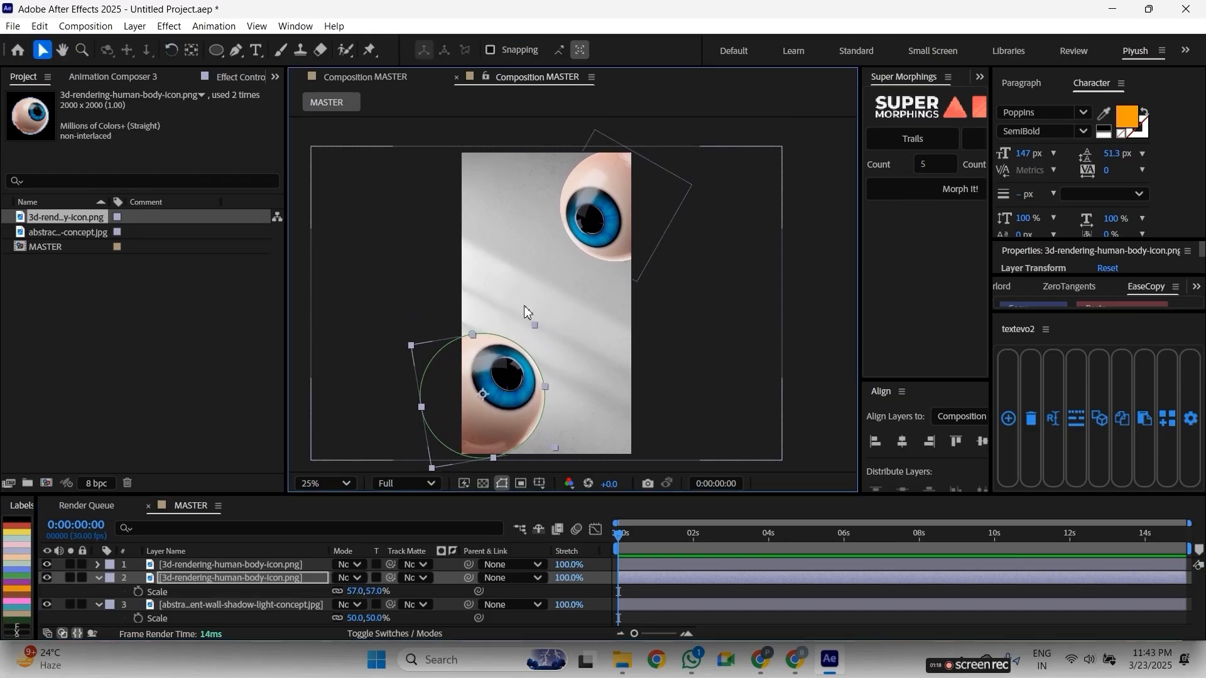
left_click_drag(585, 331, 598, 361)
left_click(384, 125)
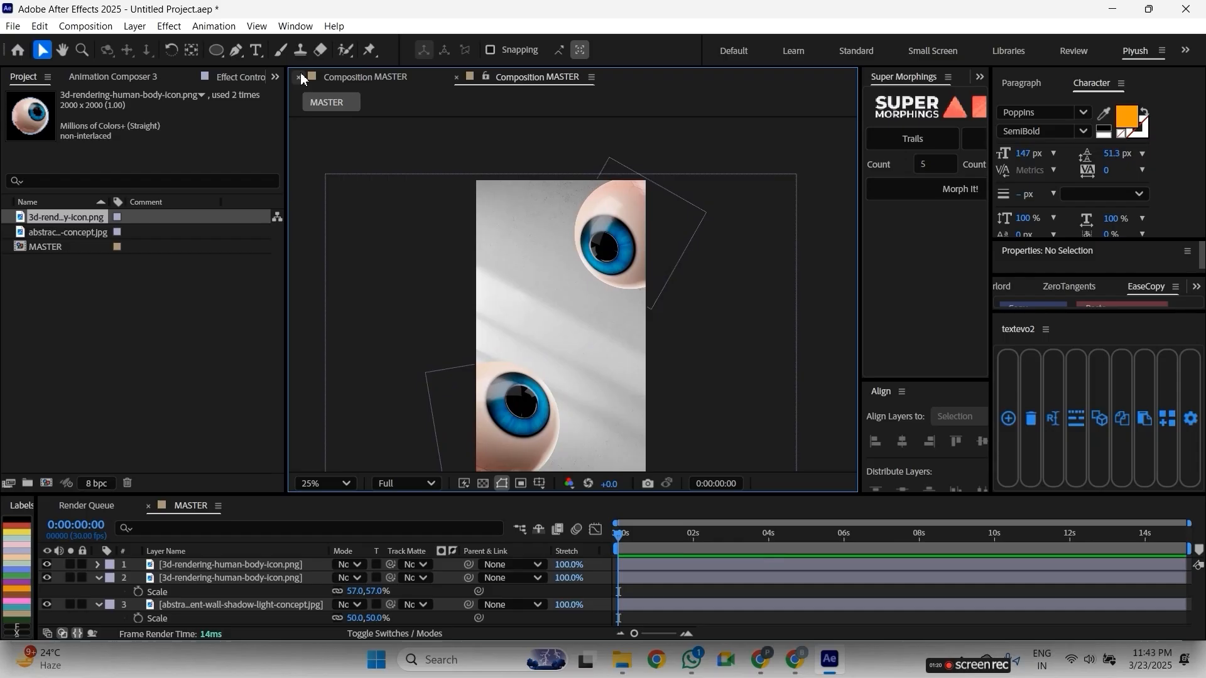
left_click(253, 51)
scroll(552, 286, "up", 2)
mouse_move(552, 285)
left_mouse_down()
mouse_move(548, 258)
mouse_move(549, 279)
left_mouse_up()
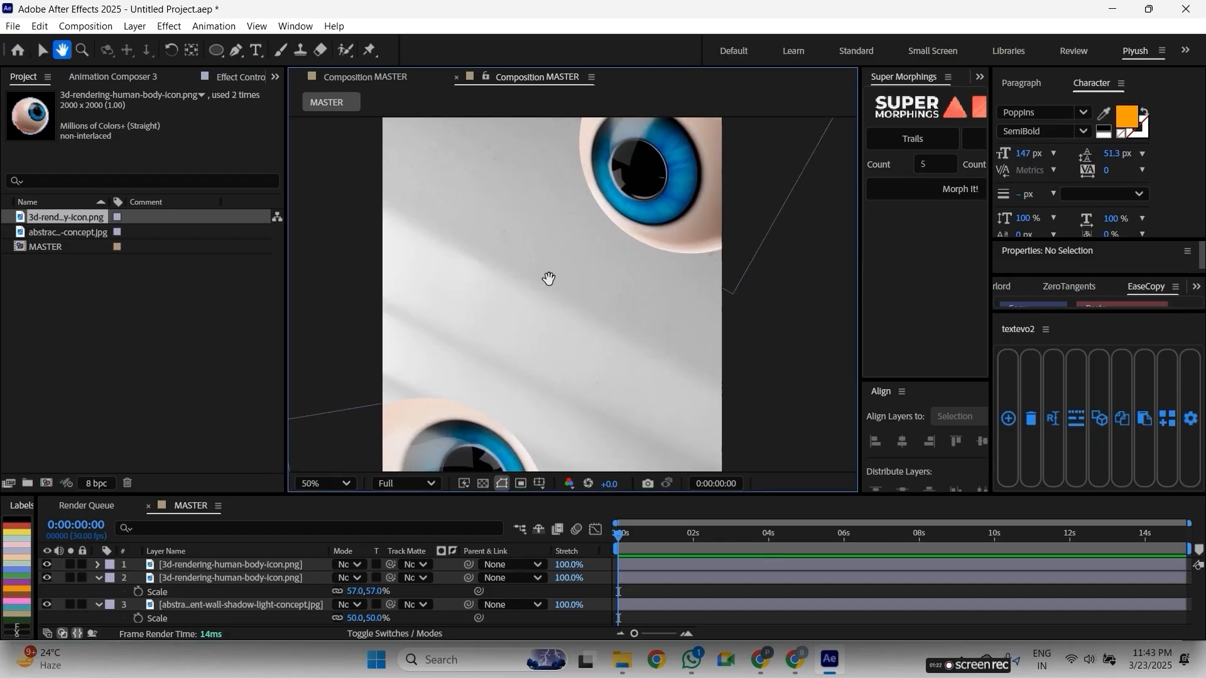
left_click(42, 50)
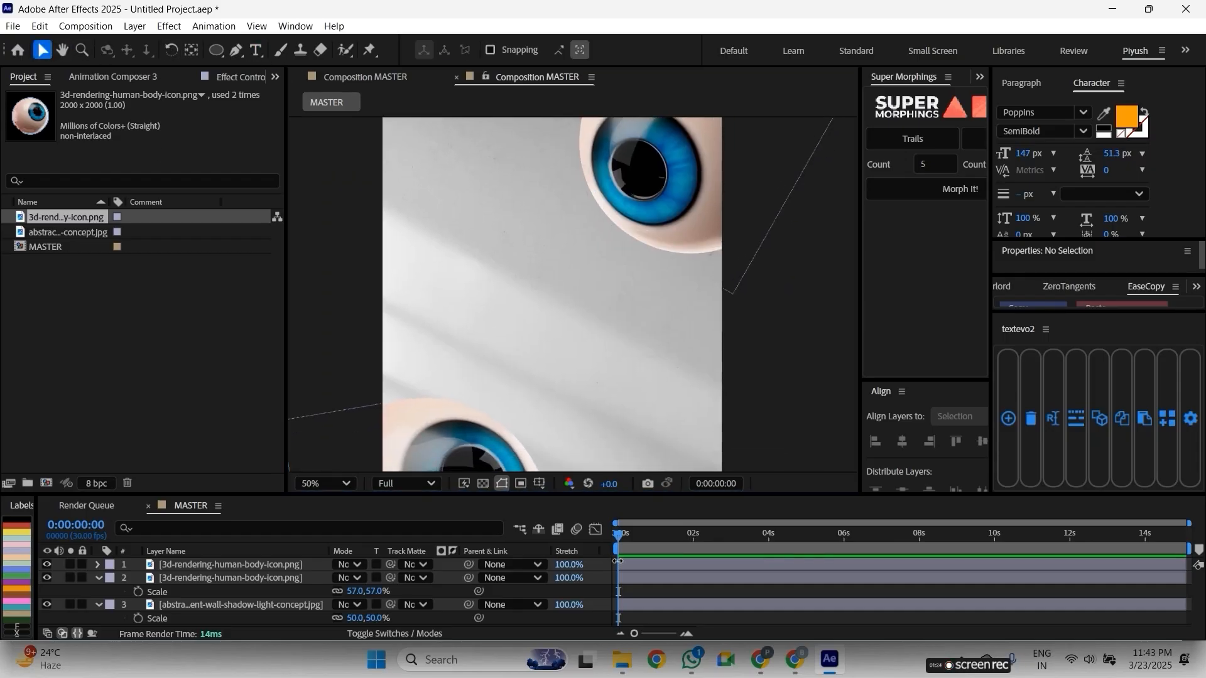
Step: Switch to File Explorer and open the reference video 666-TH-PB.01.mp4 from the render folder of Task 666
left_click(656, 659)
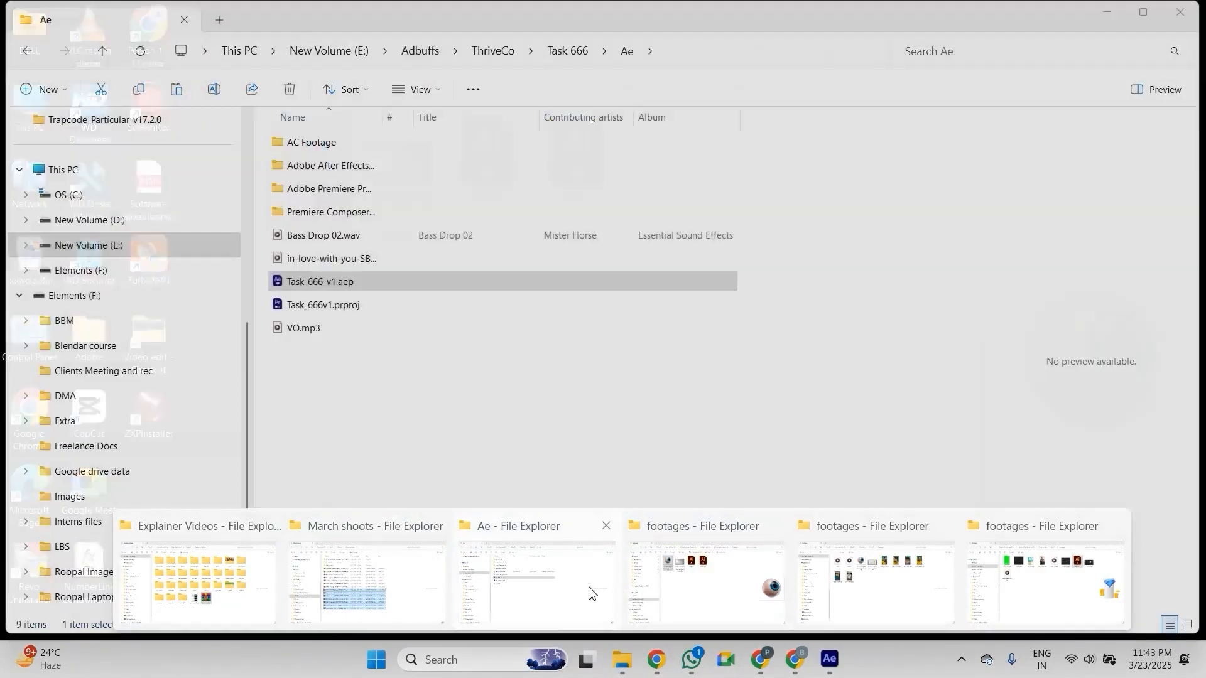
left_click(590, 593)
left_click(103, 51)
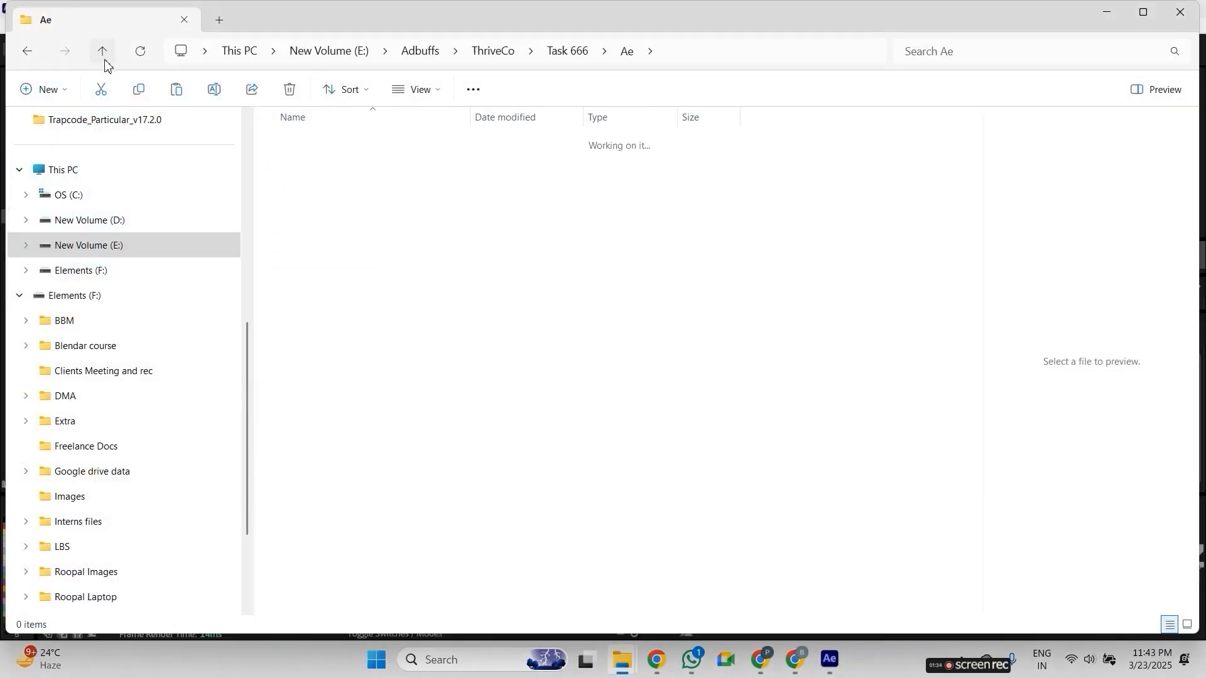
double_click(295, 191)
double_click(380, 163)
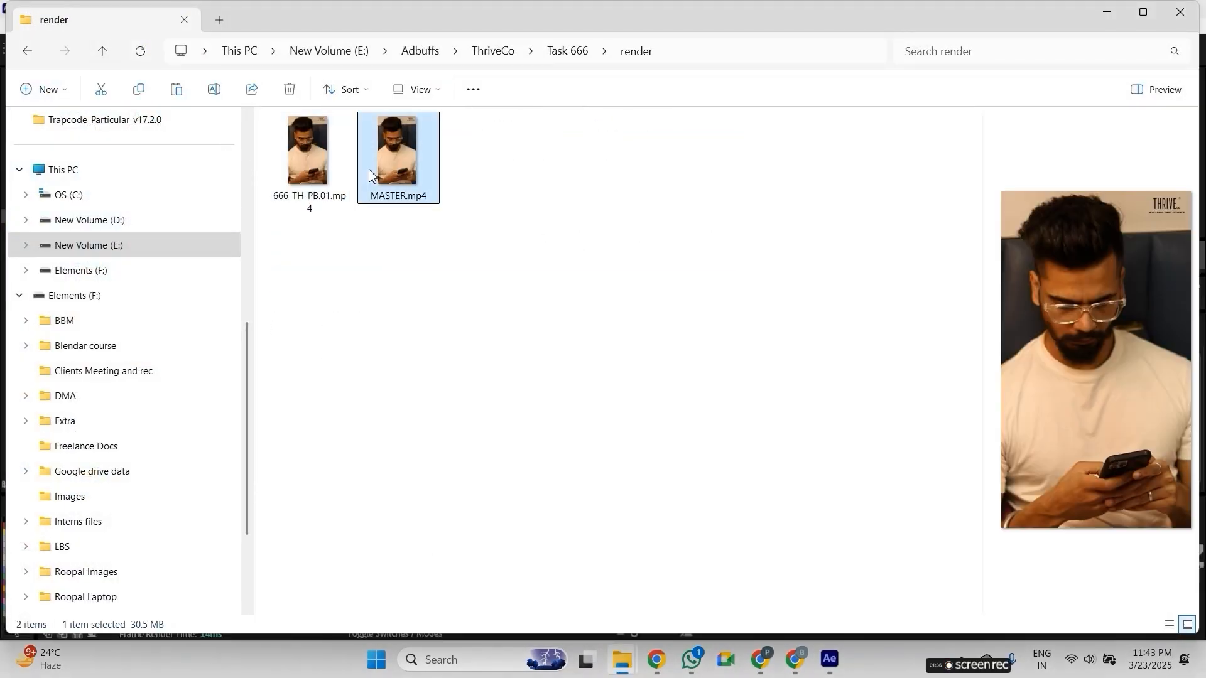
left_click(921, 19)
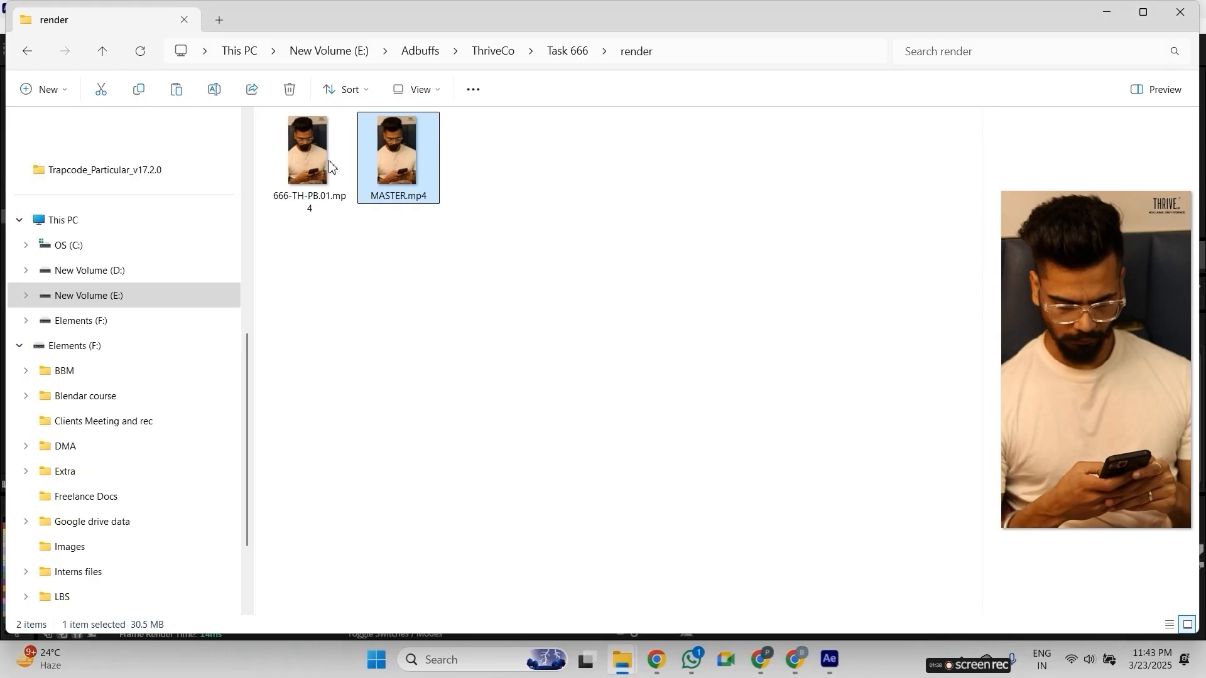
double_click(347, 205)
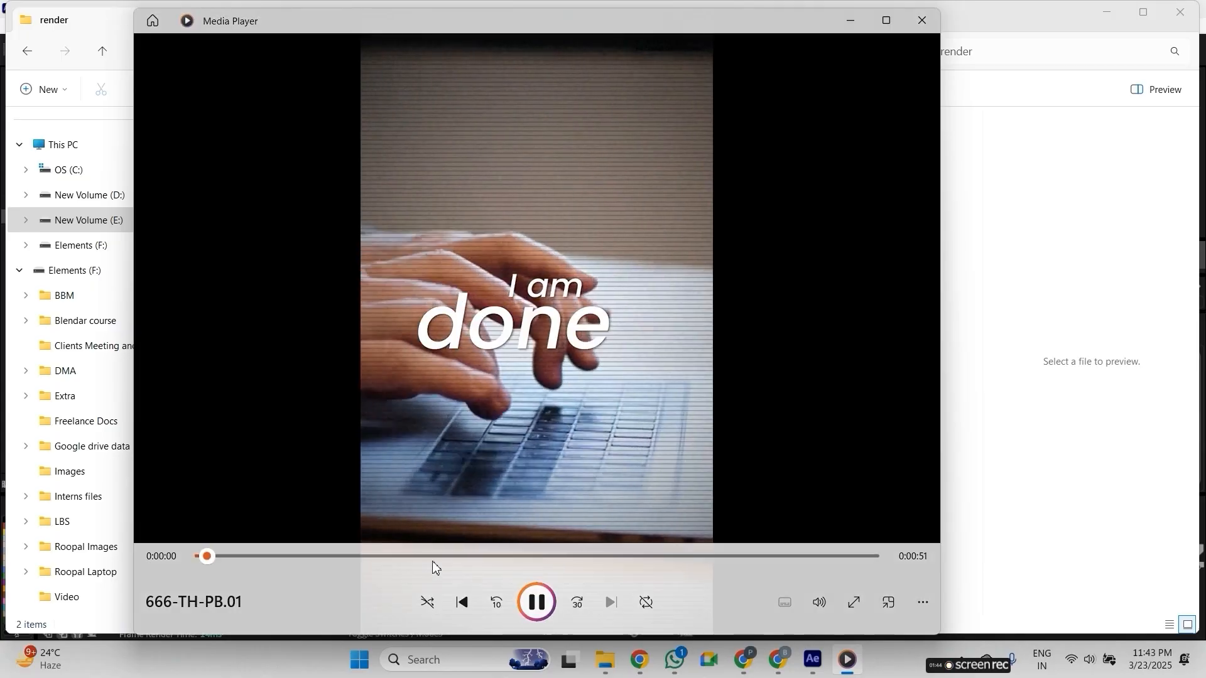
Step: Review the "what caught my eye?" shot at 0:23 of the reference video and close the player
left_click(566, 556)
left_click_drag(567, 556, 498, 541)
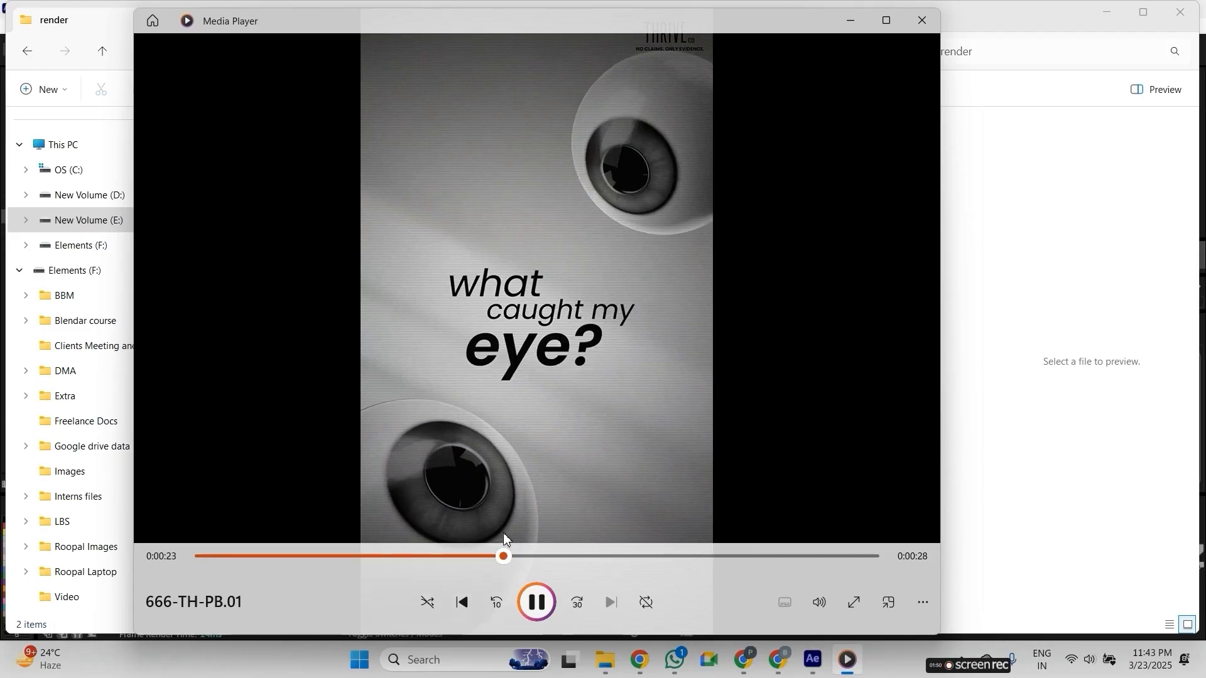
left_click(922, 25)
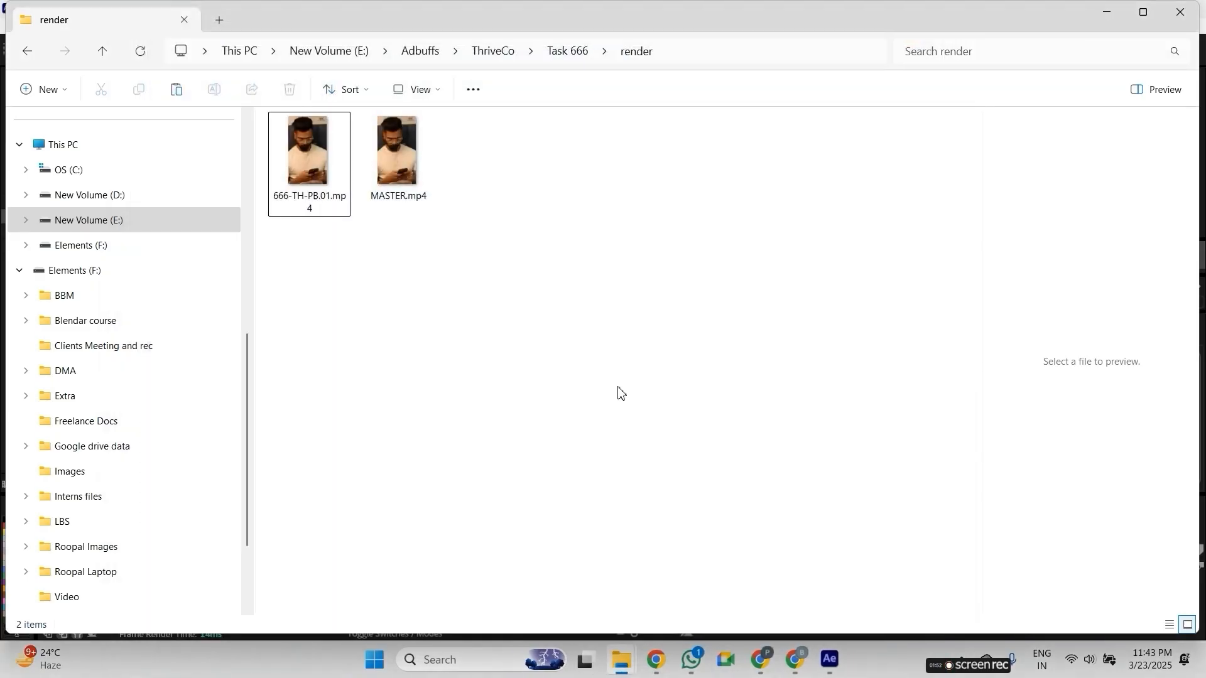
Step: Switch back to After Effects and add a text layer reading "caught" between the two eyeballs
key("alt+Tab")
key("alt+Tab")
scroll(605, 353, "down", 2)
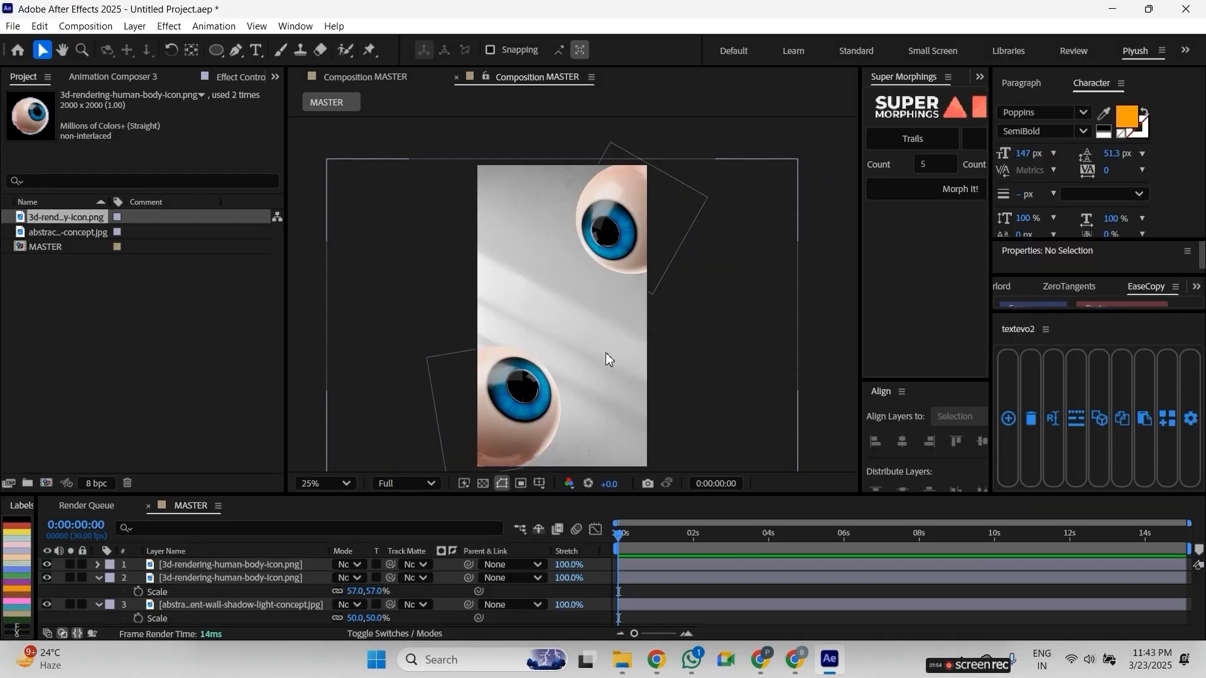
scroll(616, 348, "up", 2)
scroll(620, 348, "down", 2)
key("v")
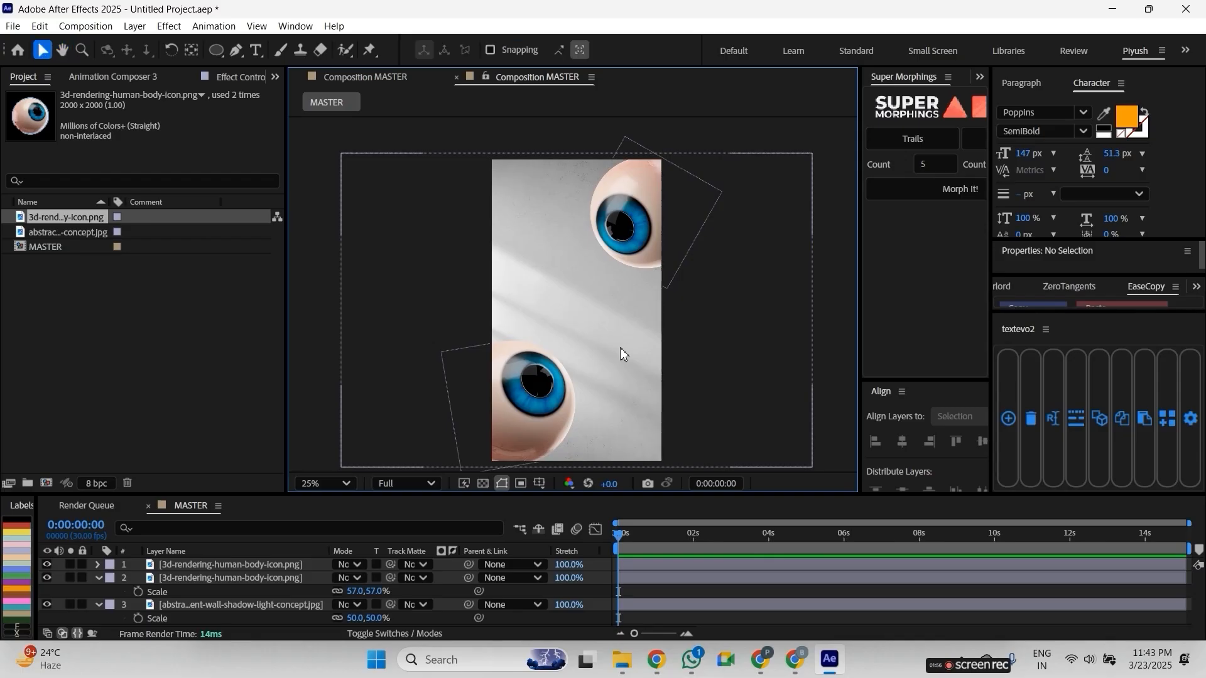
left_click(255, 50)
scroll(471, 277, "up", 1)
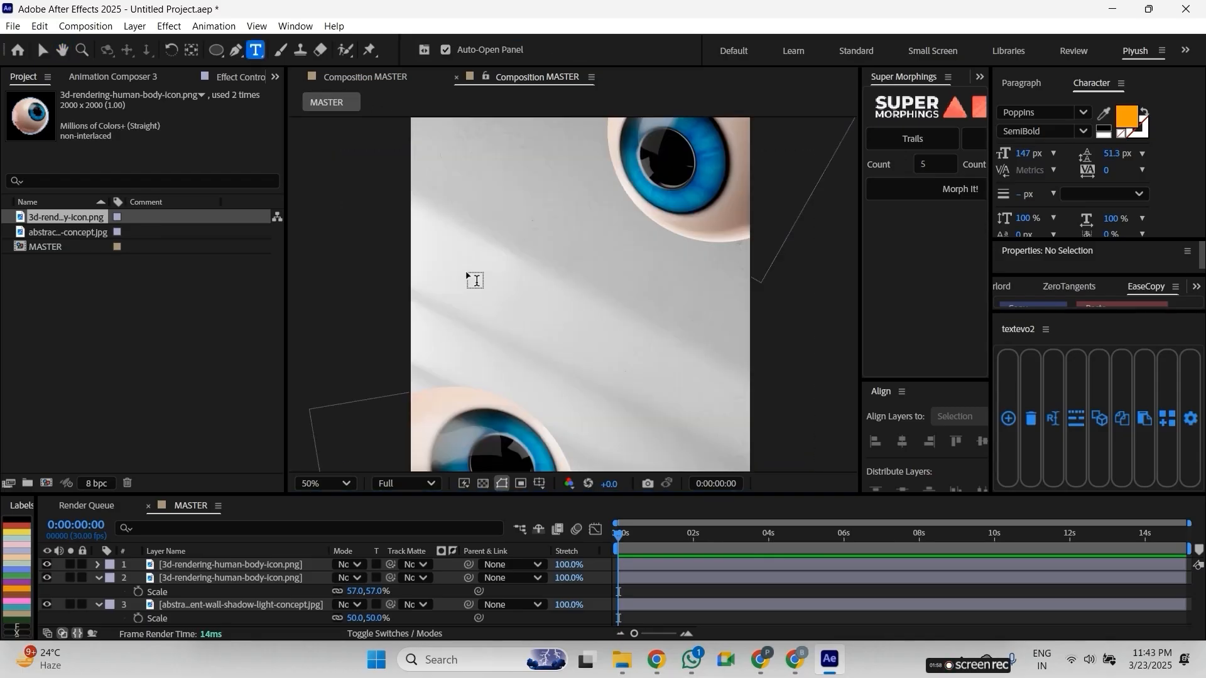
left_click(487, 268)
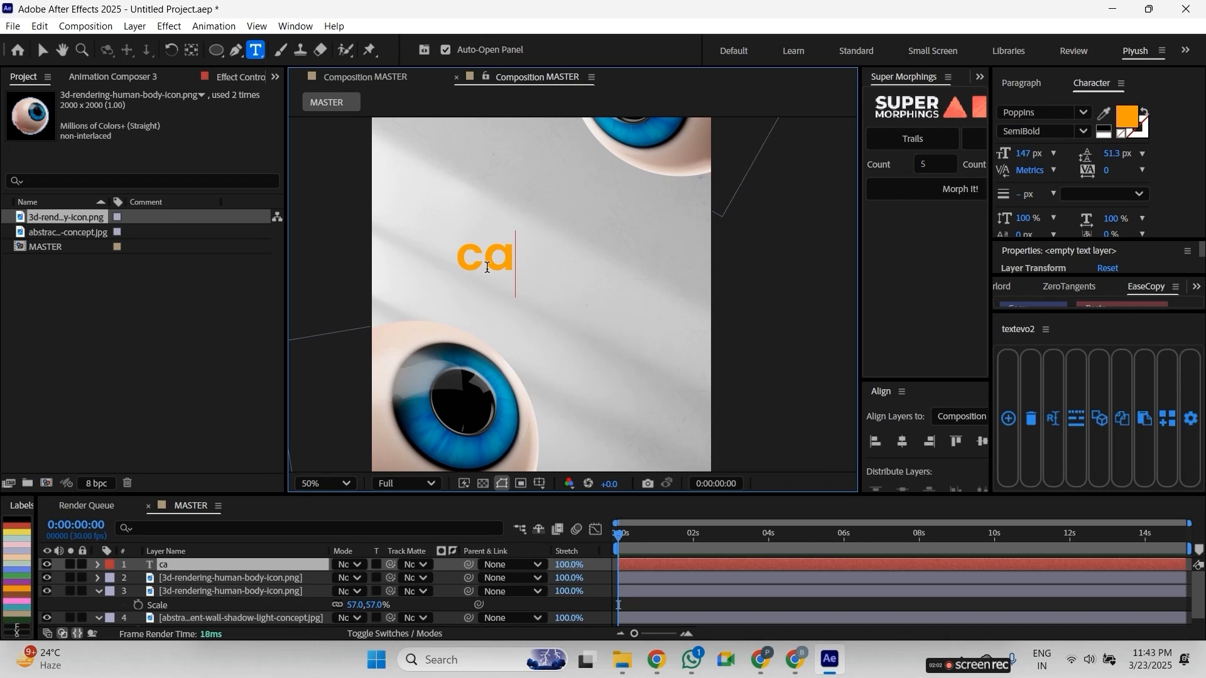
type("caught")
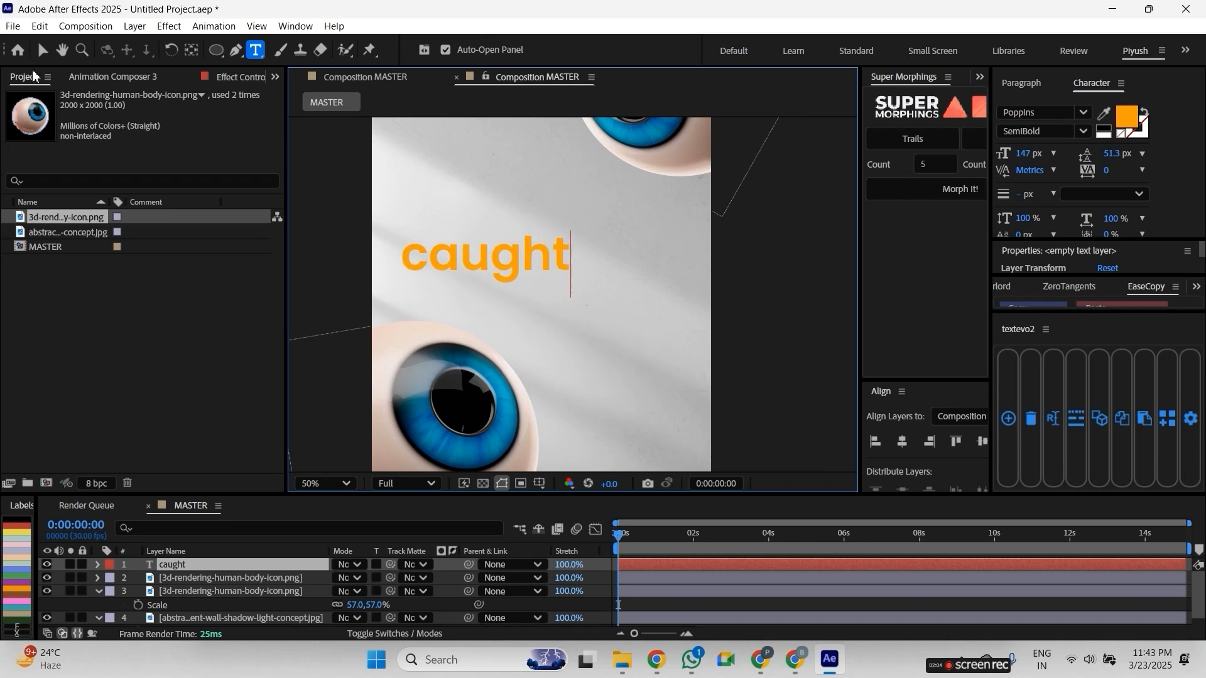
key("Escape")
key("v")
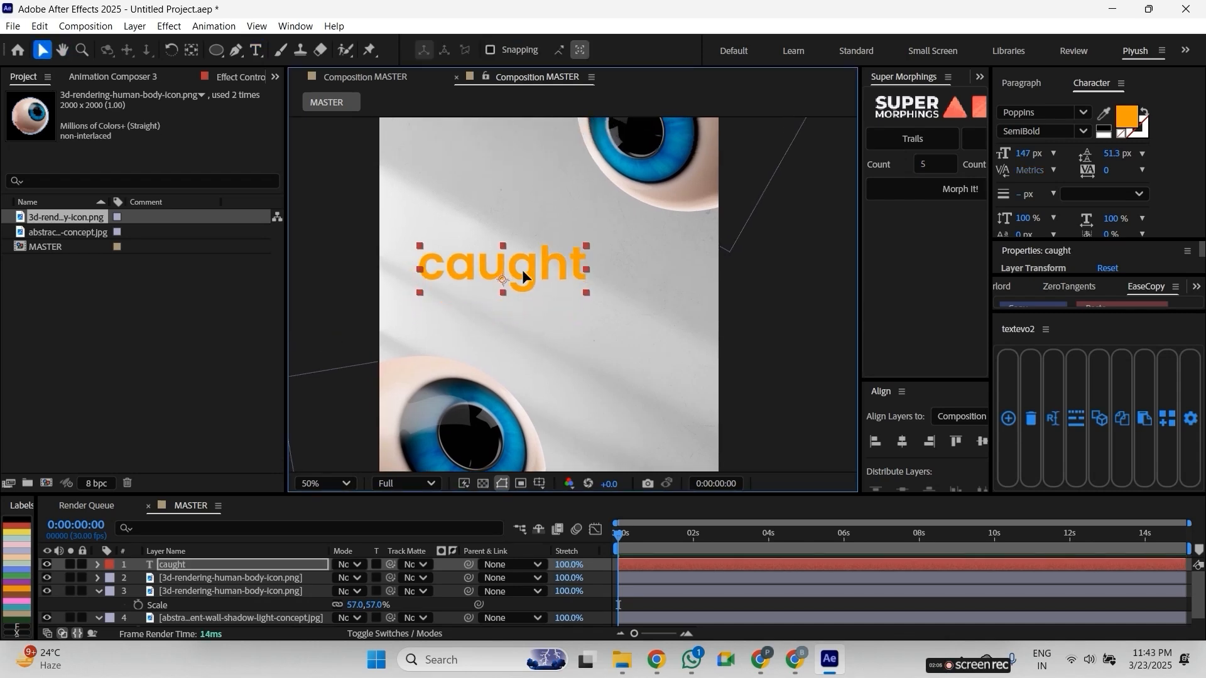
Step: Style the "caught" text in Poppins Italic at 88 px with black fill colour 000000
left_click(1084, 132)
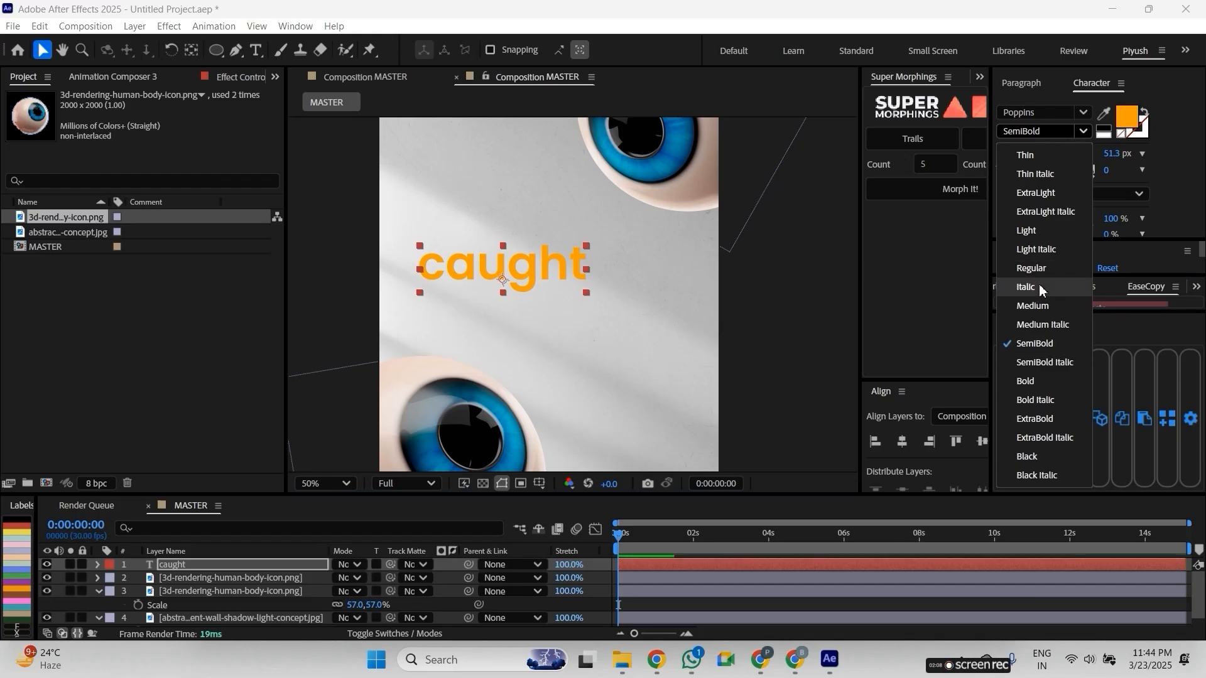
left_click(1071, 287)
left_click_drag(1030, 157, 1013, 157)
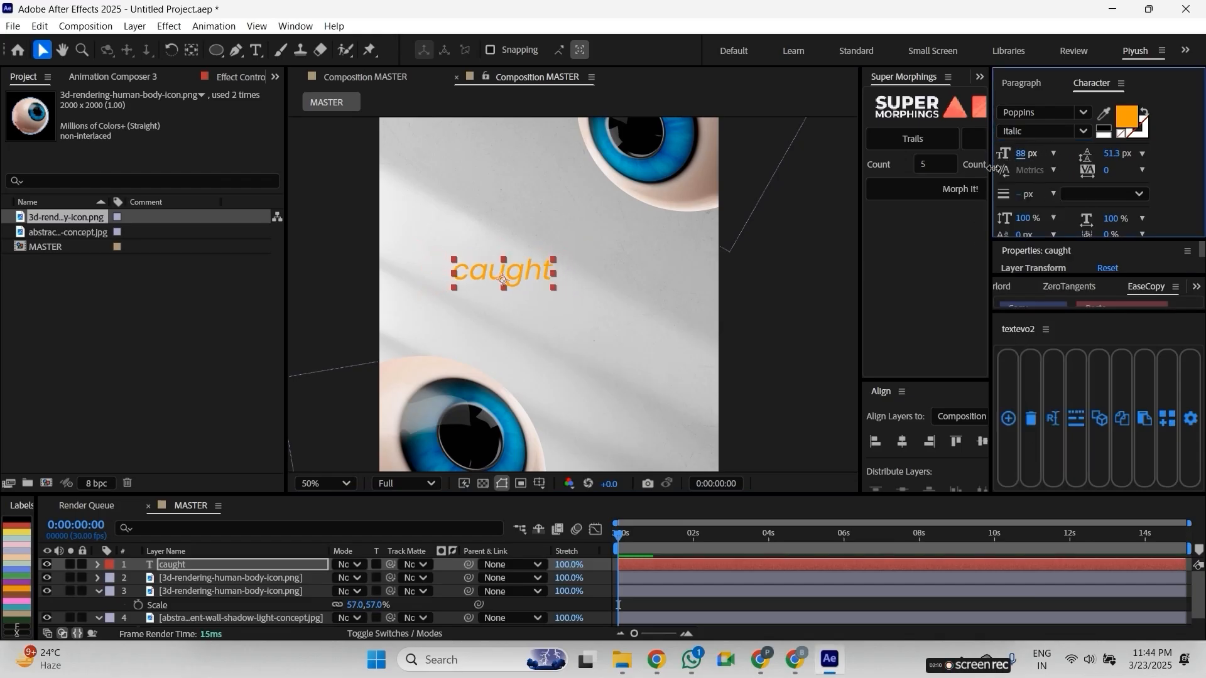
left_click(1126, 117)
left_click_drag(515, 352, 286, 511)
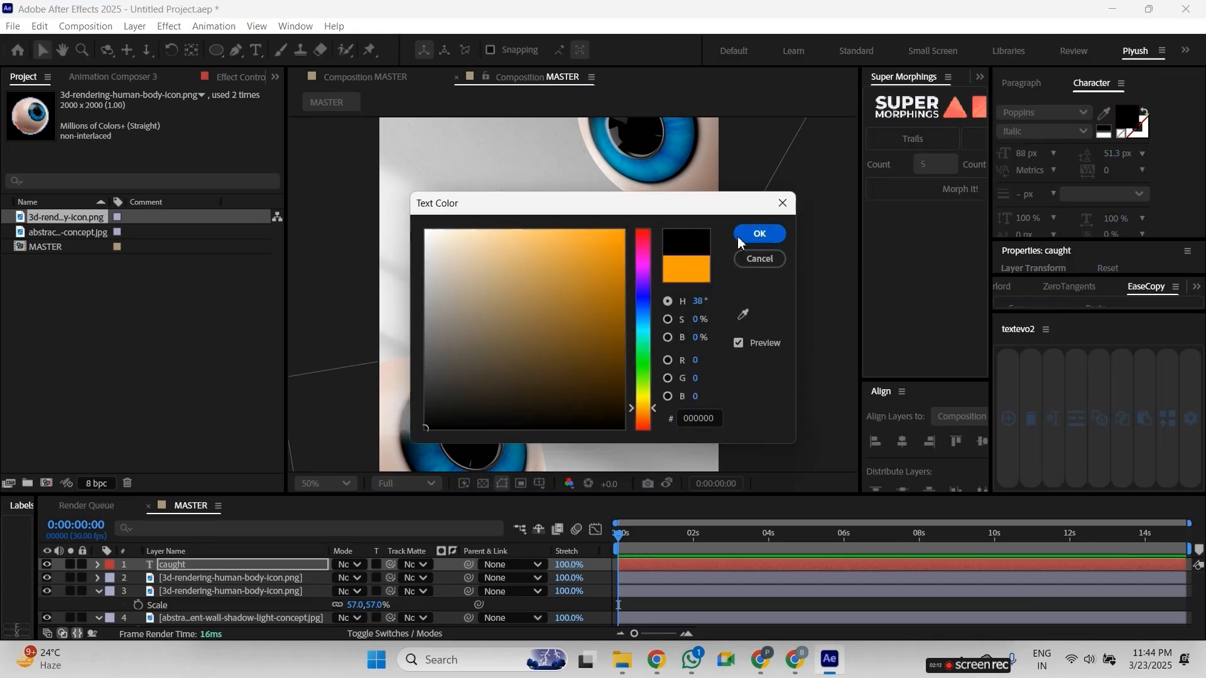
left_click(757, 233)
Step: Duplicate the "caught" text layer, move the copy just below it and change its text to "my"
key("ctrl+d")
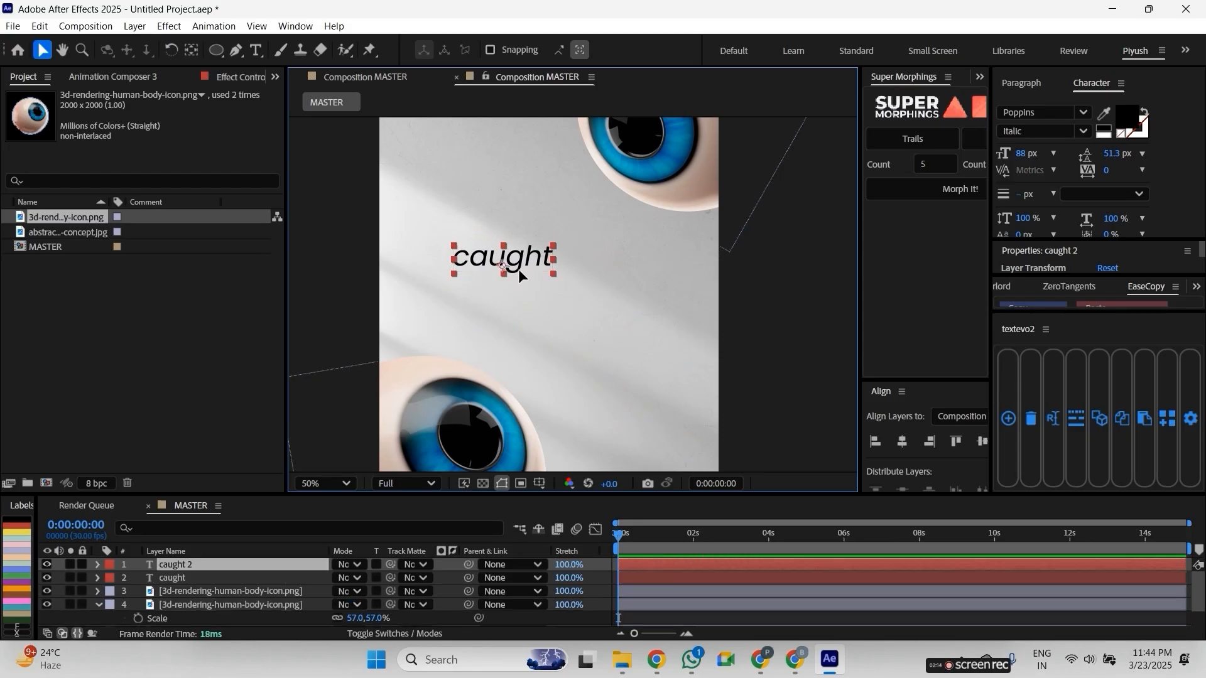
left_click_drag(502, 263, 502, 298)
double_click(506, 294)
type("my")
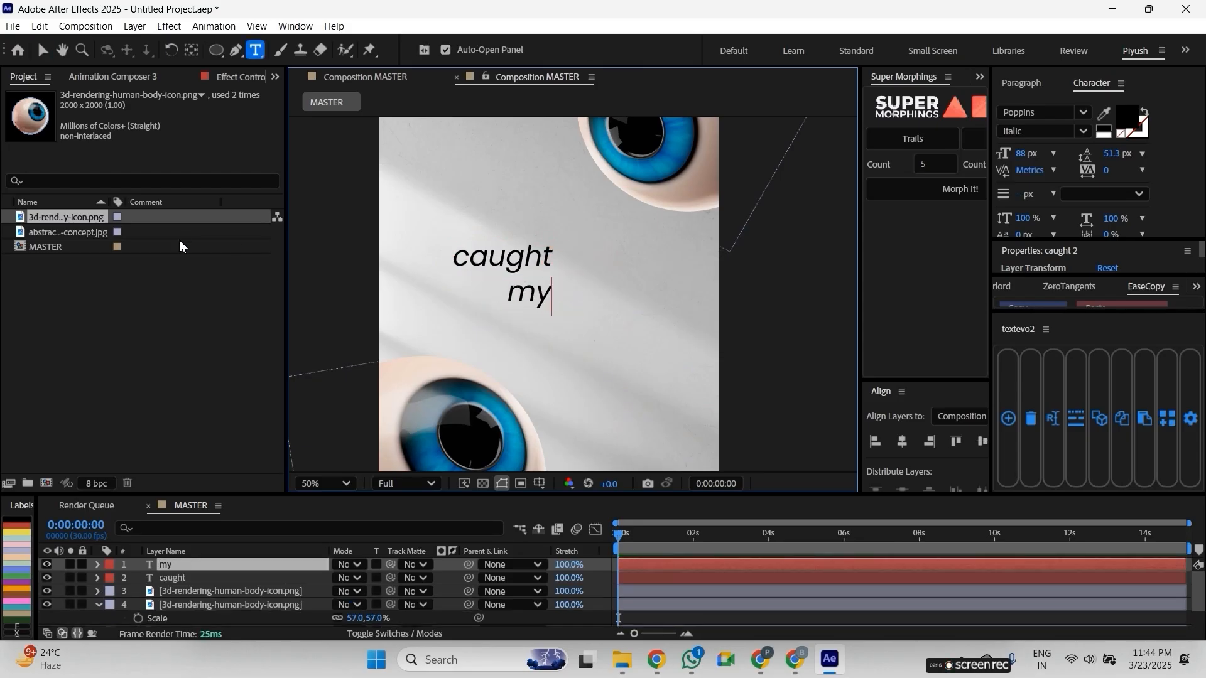
key("Escape")
Step: Duplicate the "my" text layer, place the copy beneath it and change its text to "eye"
key("ctrl+d")
left_click_drag(530, 292, 531, 340)
double_click(530, 339)
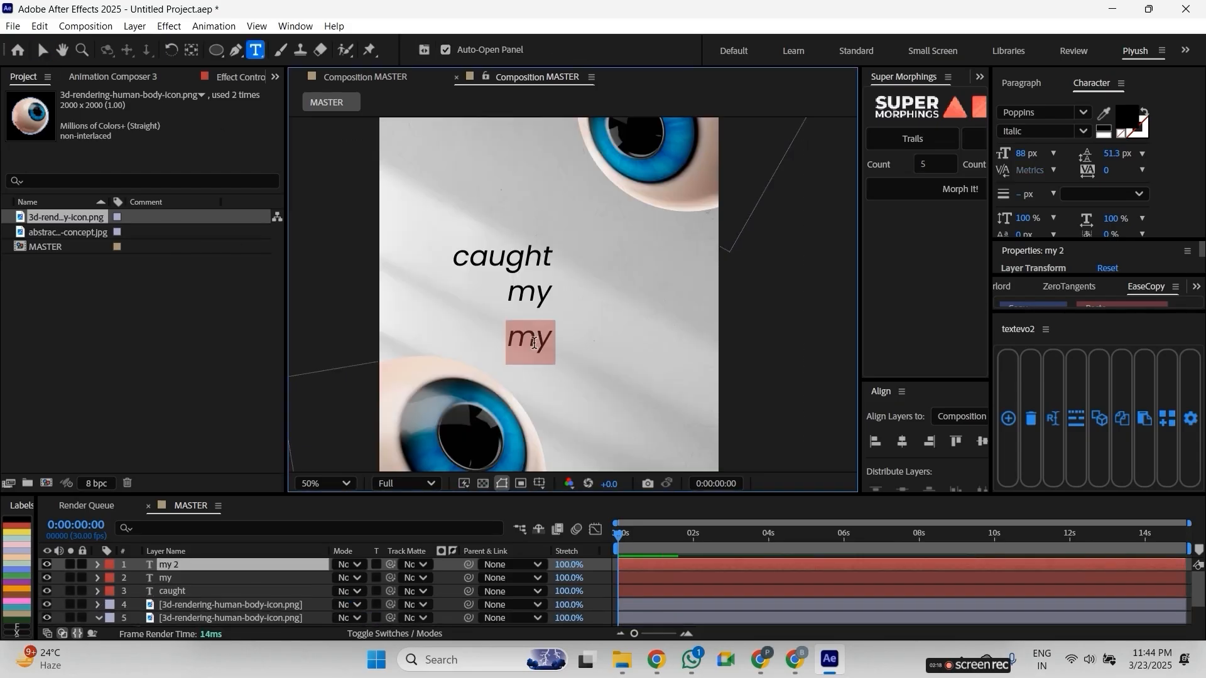
type("eye")
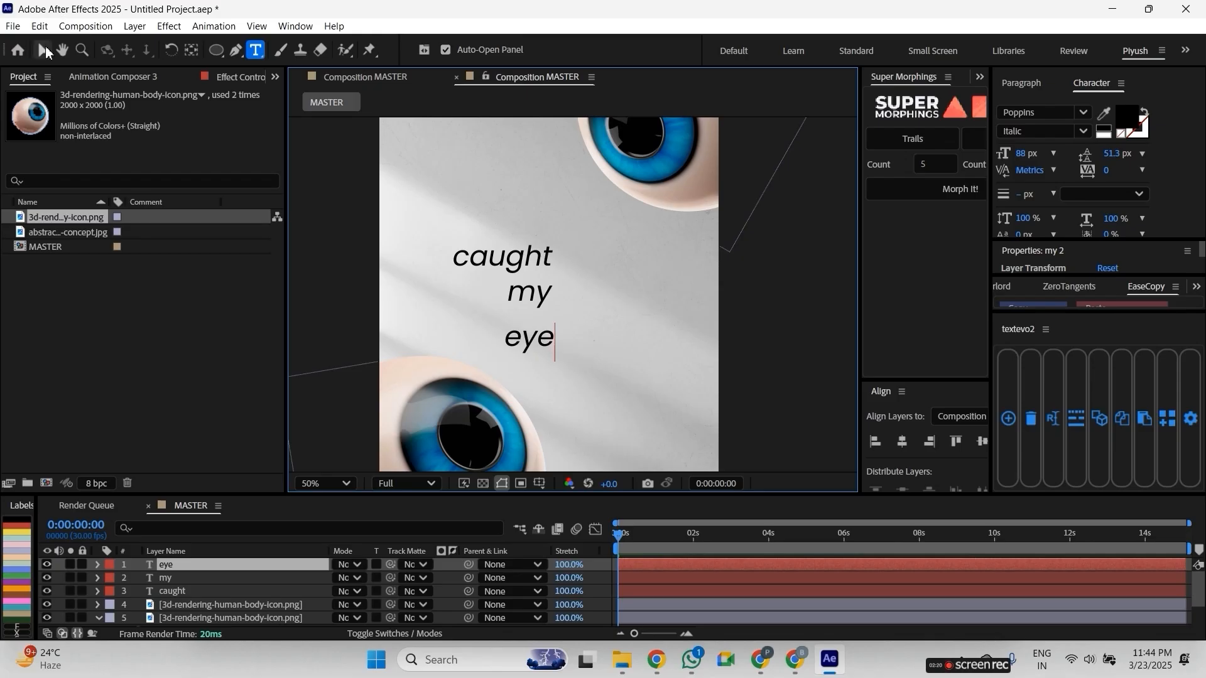
left_click(46, 52)
Step: Set the "caught" text to SemiBold Italic at 167 px and centre it horizontally in the composition
left_click(558, 280)
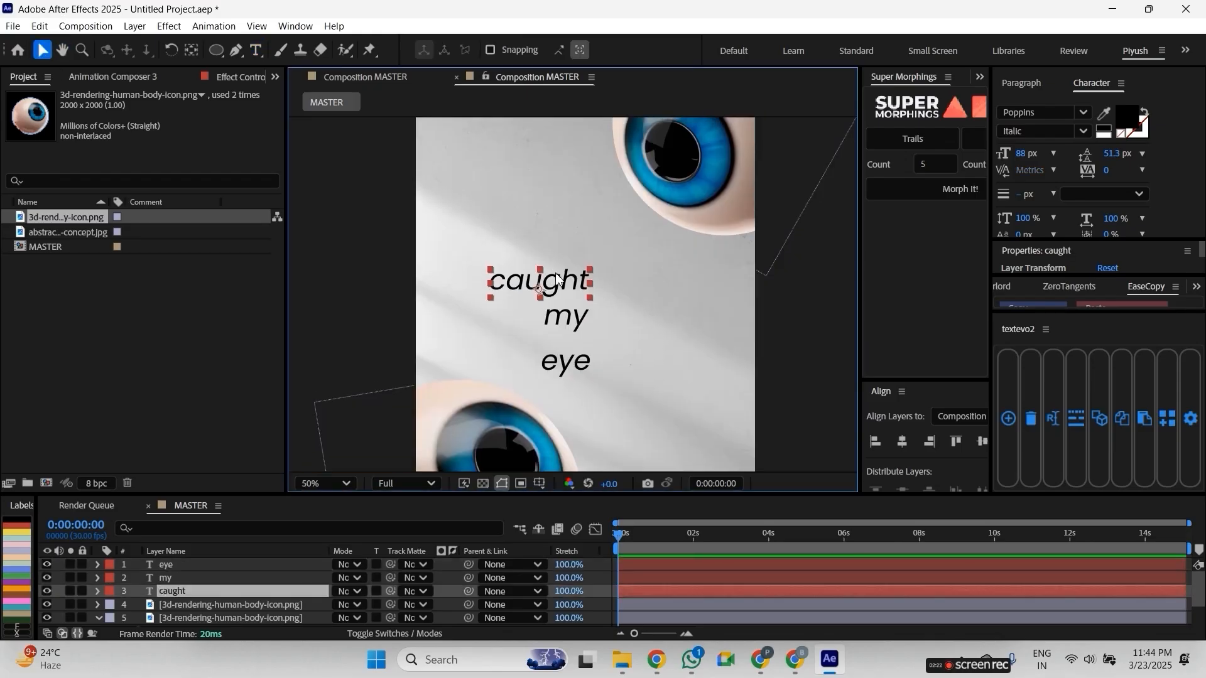
left_click(1083, 132)
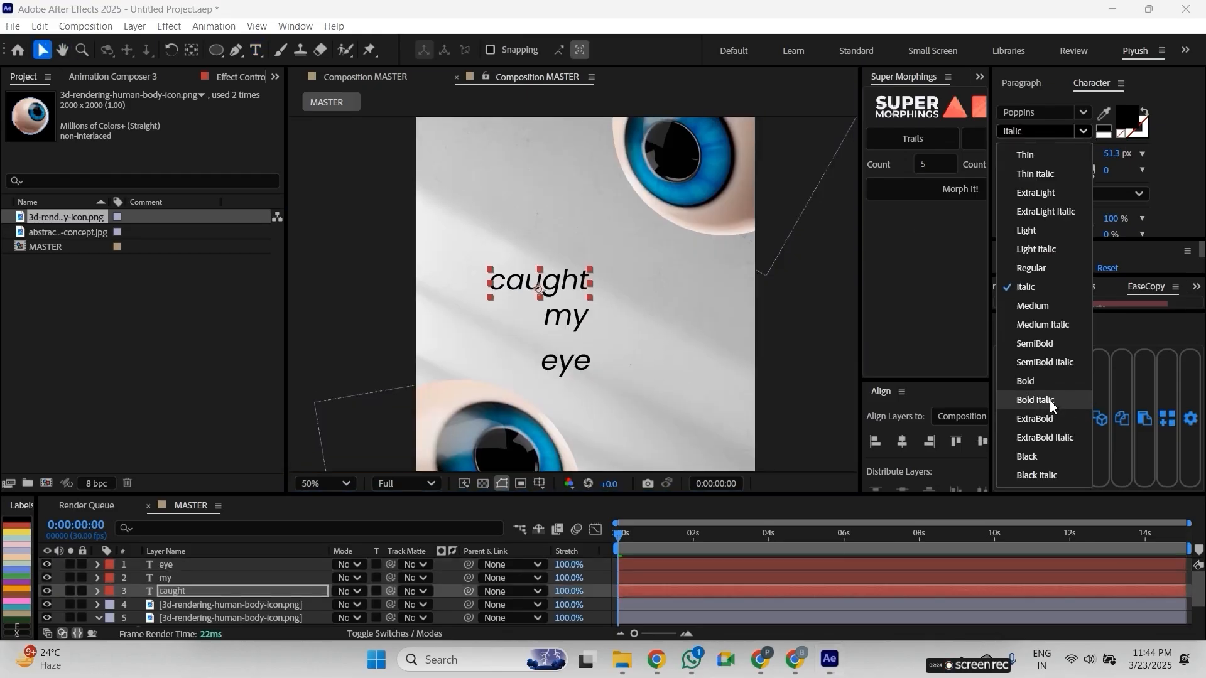
left_click(1047, 403)
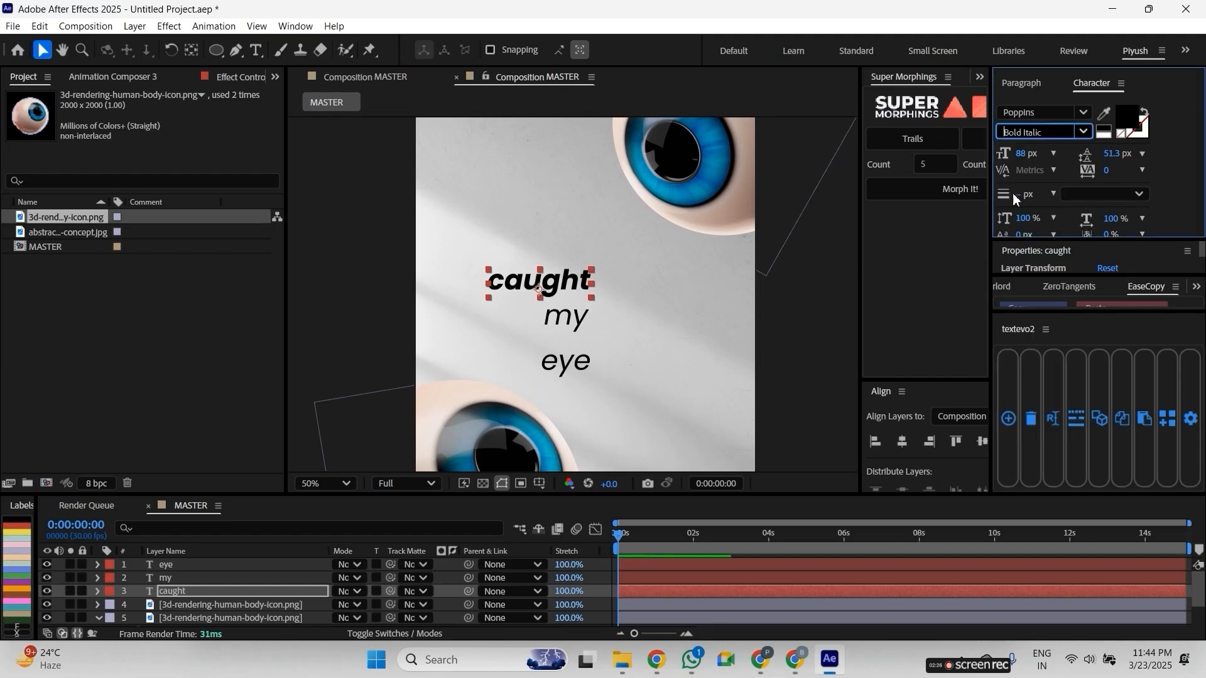
left_click(1084, 132)
left_click(1048, 368)
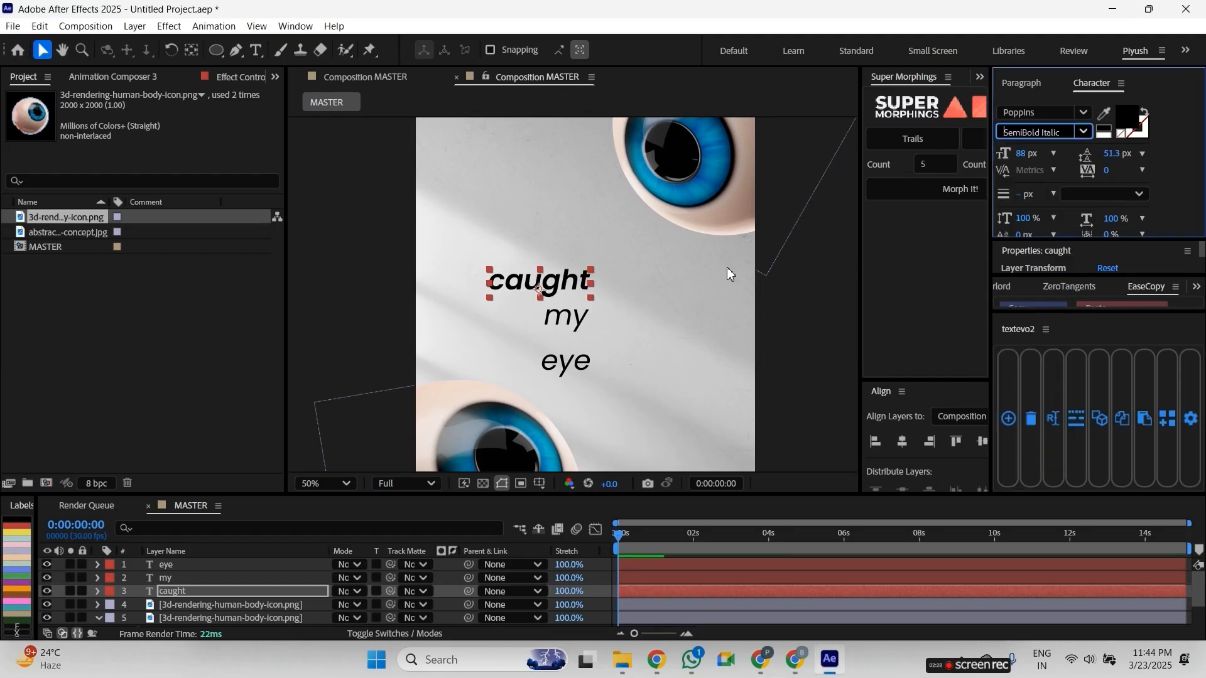
left_click_drag(1026, 157, 1081, 157)
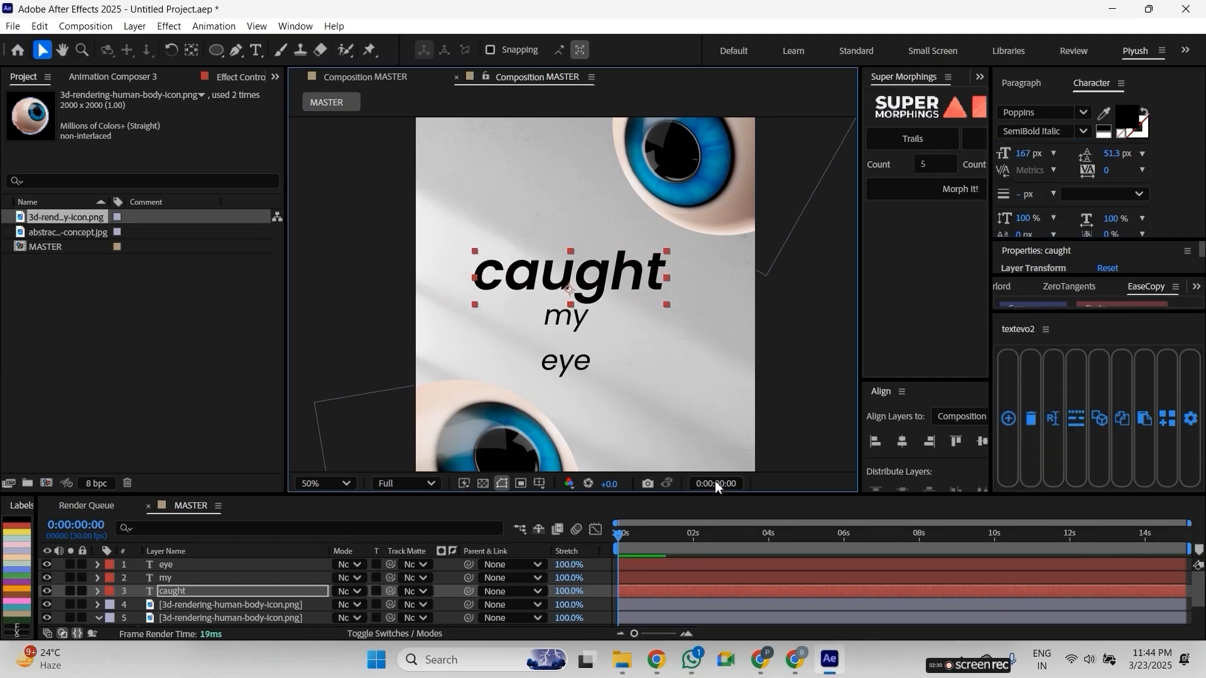
left_click(902, 442)
Step: Tuck "my" and "eye" closely under "caught", with "eye" slightly lower and to the right of "my"
left_click(578, 325)
left_click_drag(578, 326, 608, 324)
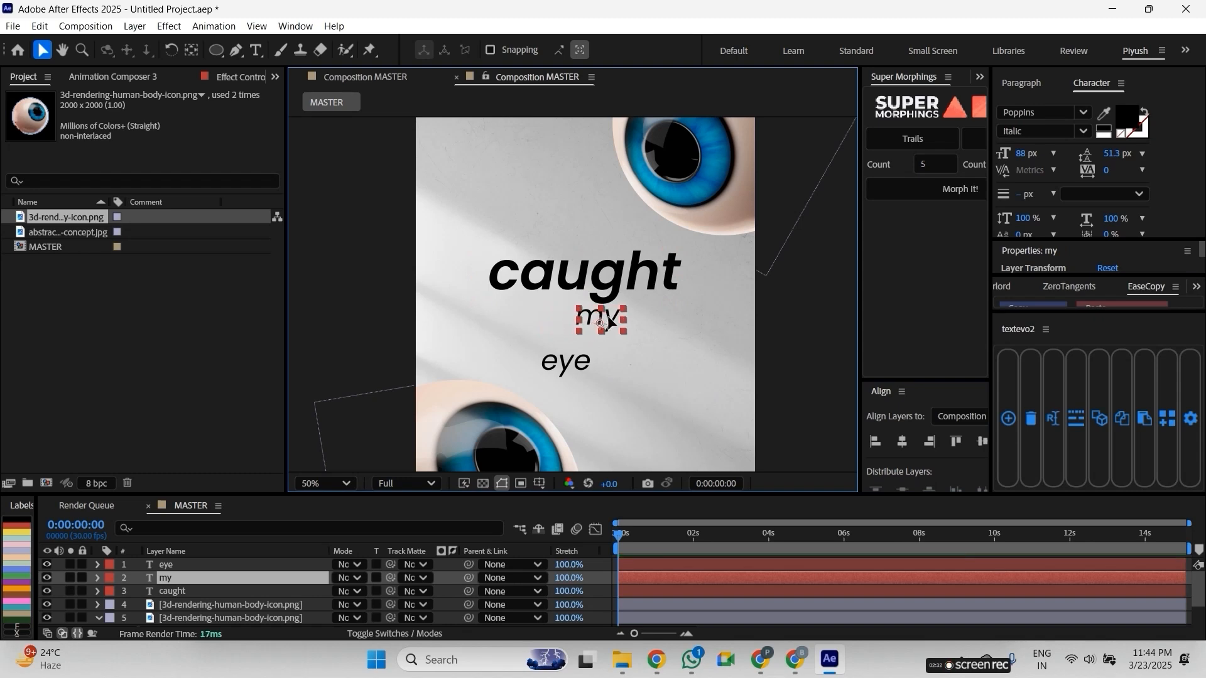
left_click_drag(576, 377, 608, 353)
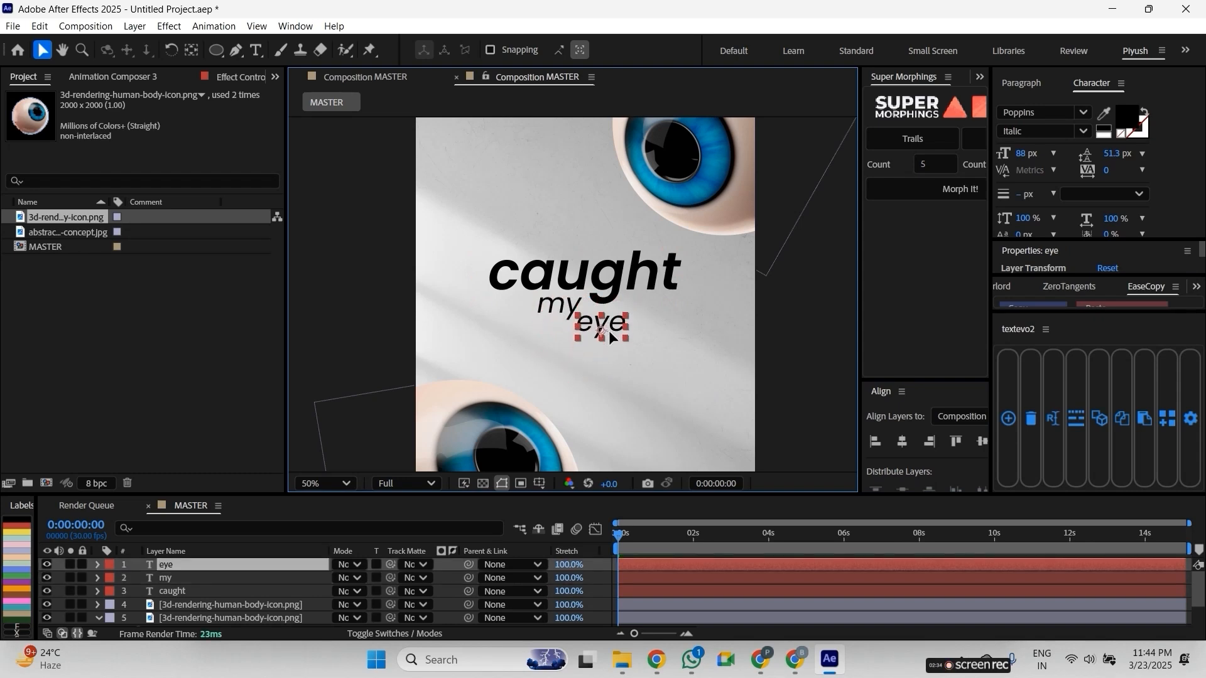
scroll(609, 337, "up", 2)
left_click(534, 331)
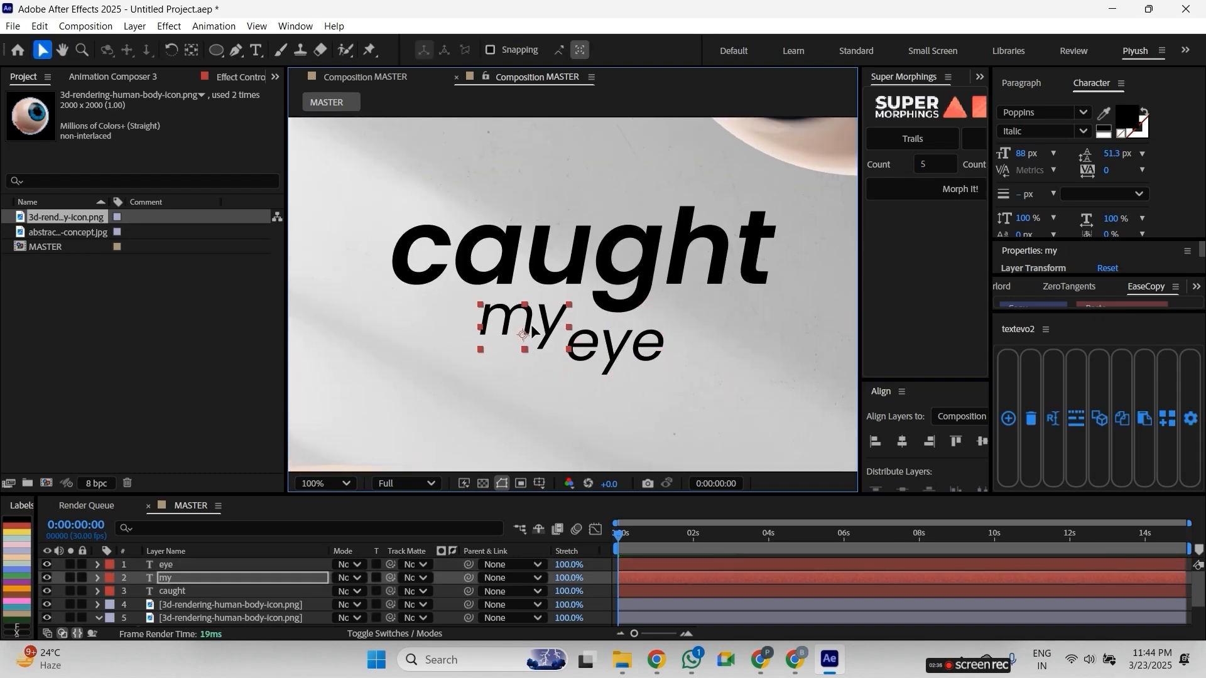
scroll(532, 326, "down", 3)
left_click(721, 379)
scroll(721, 380, "down", 1)
scroll(579, 343, "up", 2)
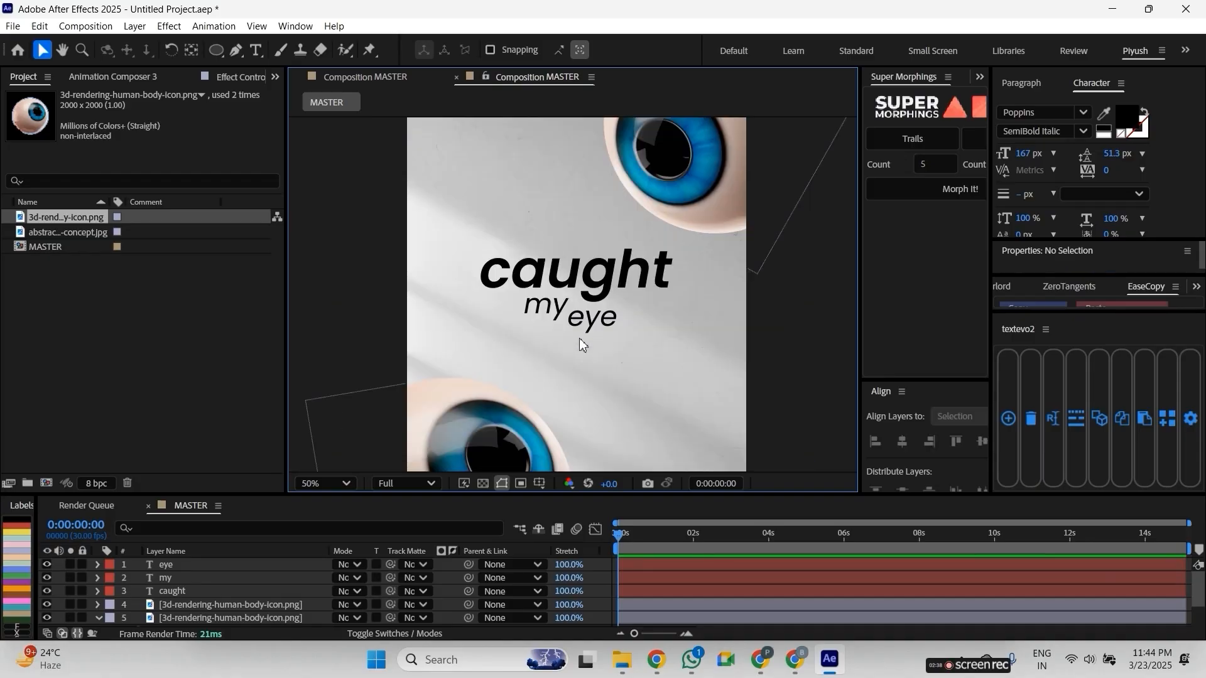
Step: Select the "caught", "my" and "eye" text layers together and move them slightly down the frame
left_click(535, 306)
left_click(559, 275, "shift")
left_click(586, 319, "shift")
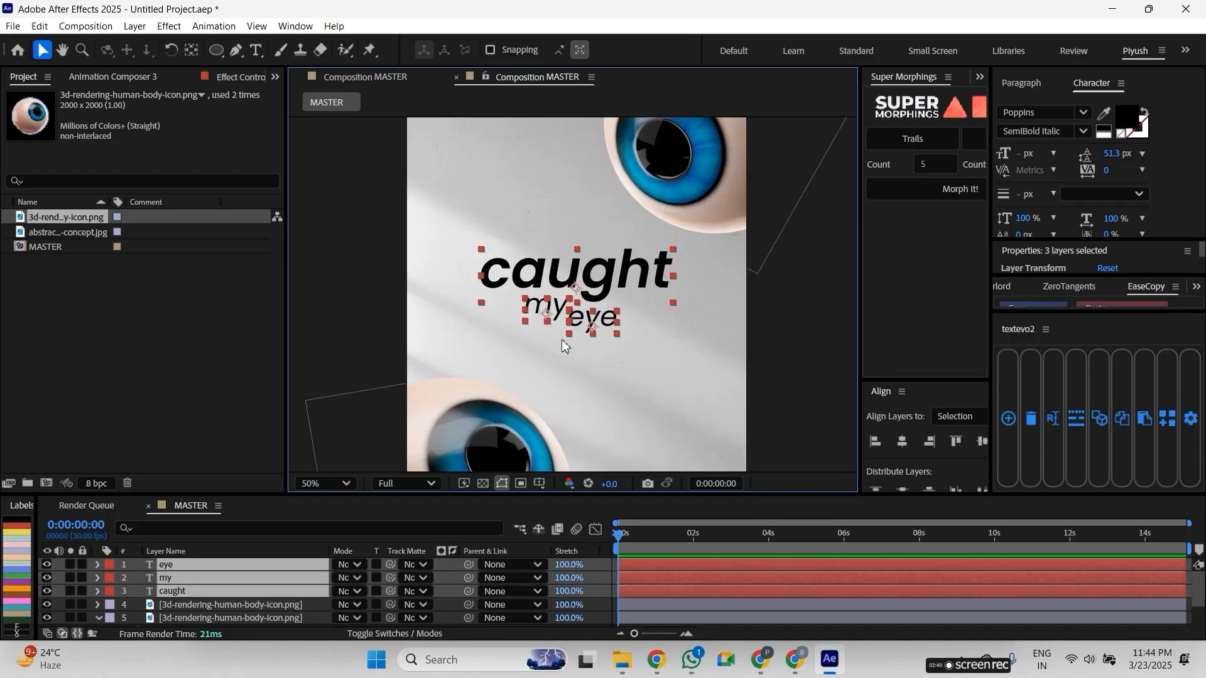
scroll(538, 299, "up", 1)
left_click_drag(534, 295, 533, 336)
scroll(555, 360, "down", 1)
Step: Rearrange the small words so "my" sits under the end of "caught" and "eye" sits just below and left of "my"
left_click(555, 361)
scroll(555, 360, "up", 1)
left_click(544, 352)
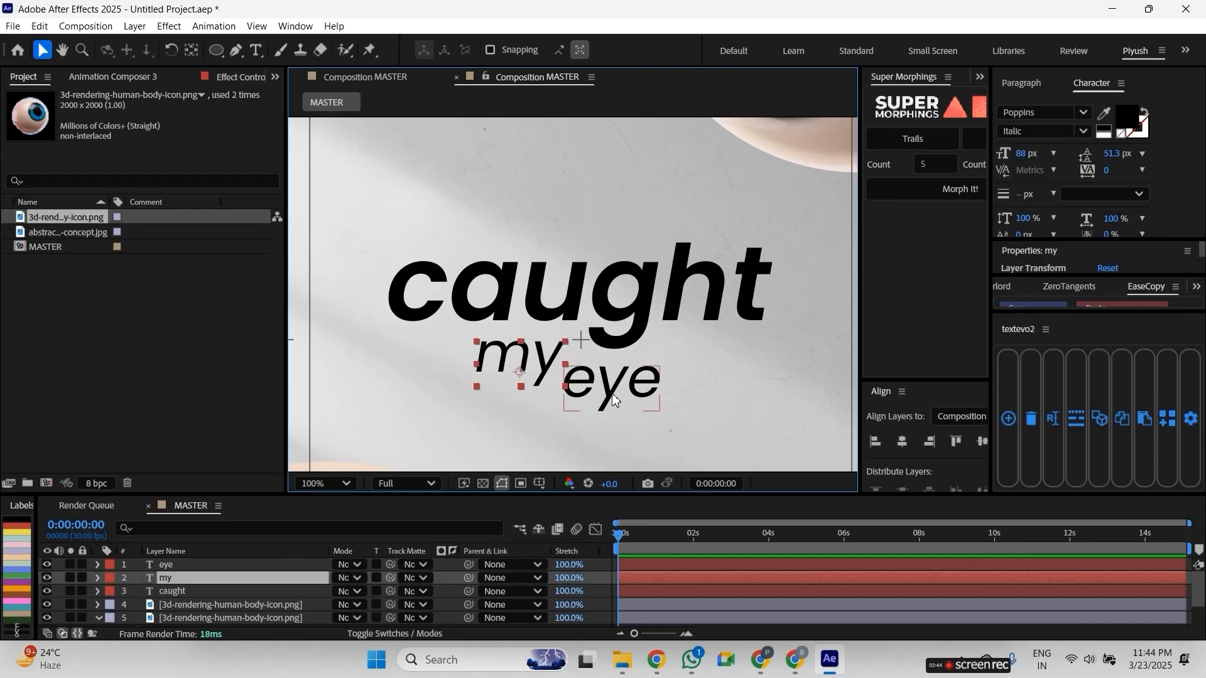
left_click_drag(612, 396, 707, 365)
mouse_move(513, 357)
left_mouse_down()
mouse_move(713, 358)
mouse_move(497, 344)
left_mouse_up()
left_click_drag(707, 356, 593, 386)
left_click(490, 362)
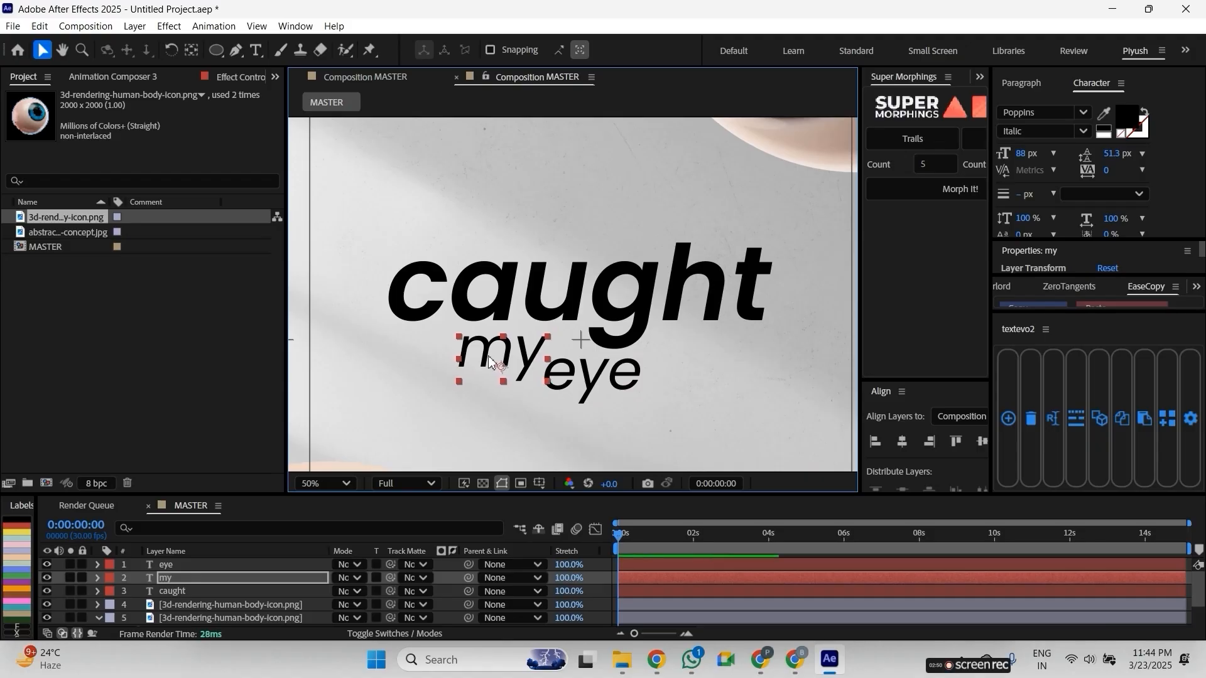
scroll(426, 346, "down", 2)
left_click(372, 318)
scroll(390, 319, "up", 3)
left_click_drag(481, 336, 653, 354)
left_click_drag(572, 371, 639, 392)
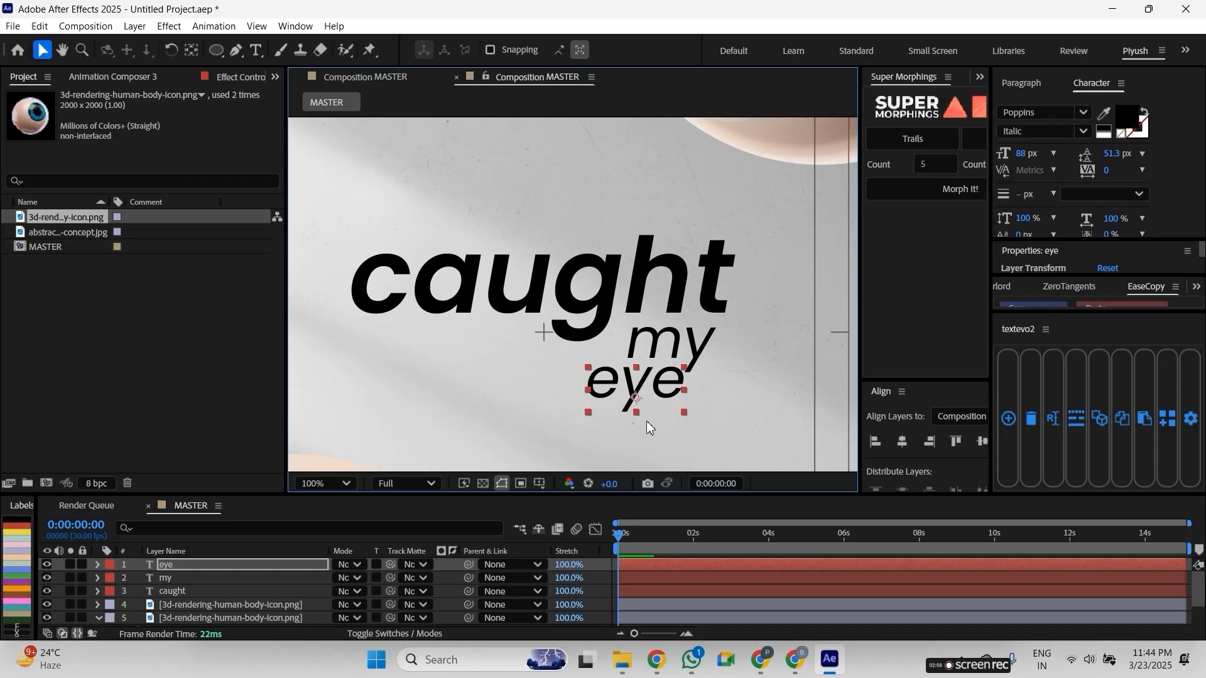
Step: Switch to File Explorer and reopen the reference video 666-TH-PB.01.mp4
key("alt+Tab")
key("Tab")
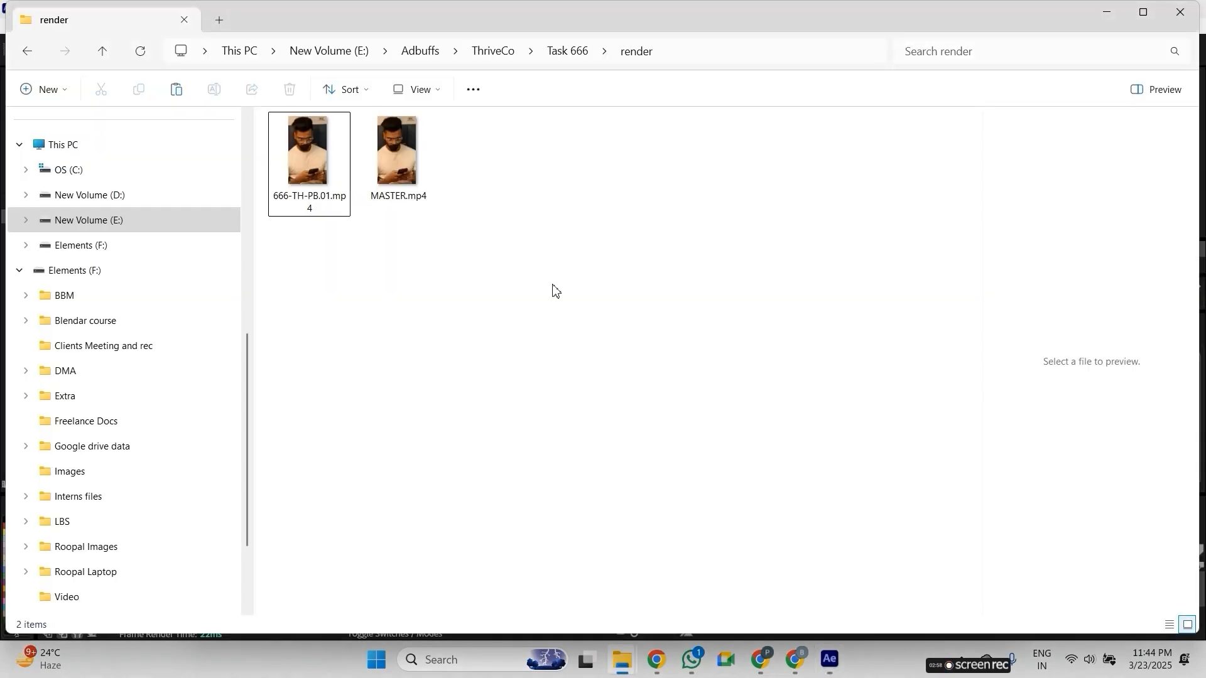
left_click(350, 170)
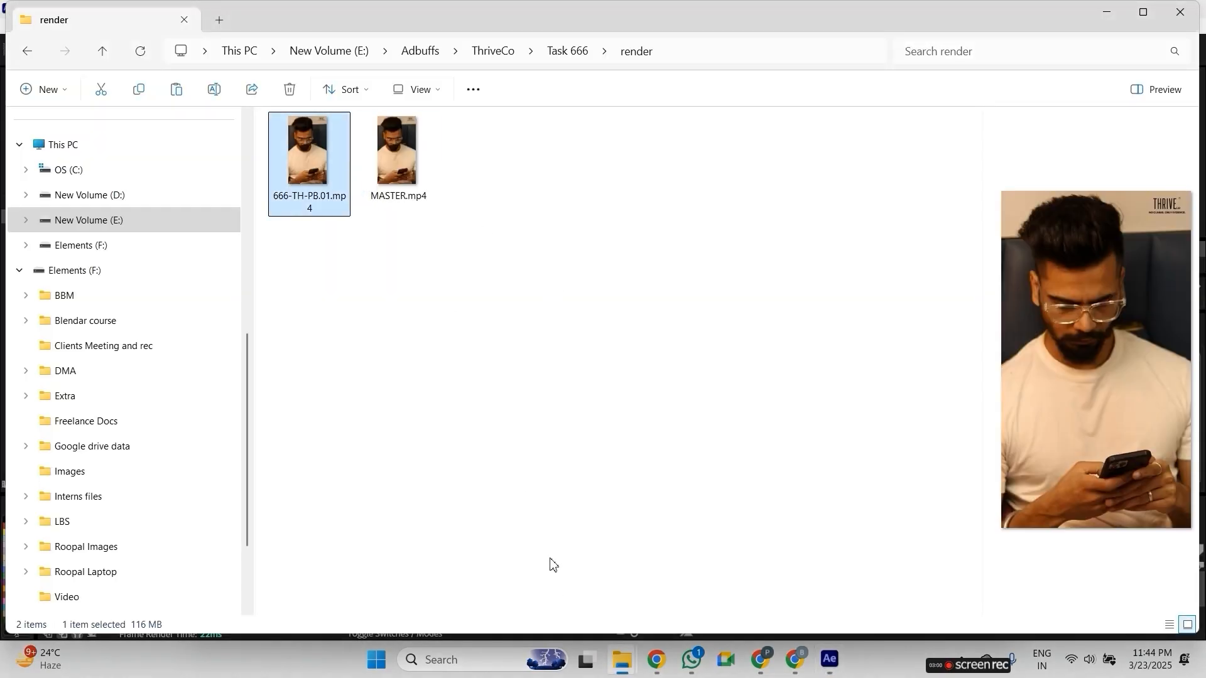
double_click(329, 196)
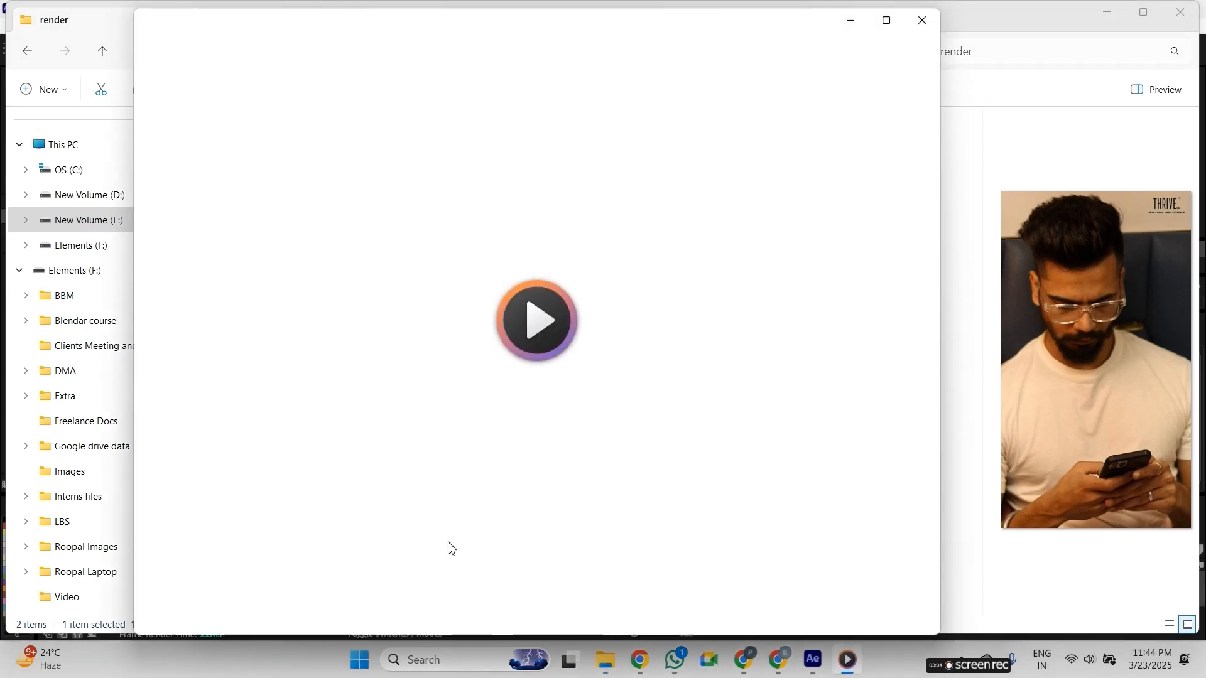
Step: Examine the wording, size and stagger of the text at 0:23 of the reference video and close the player
left_click_drag(543, 554, 509, 553)
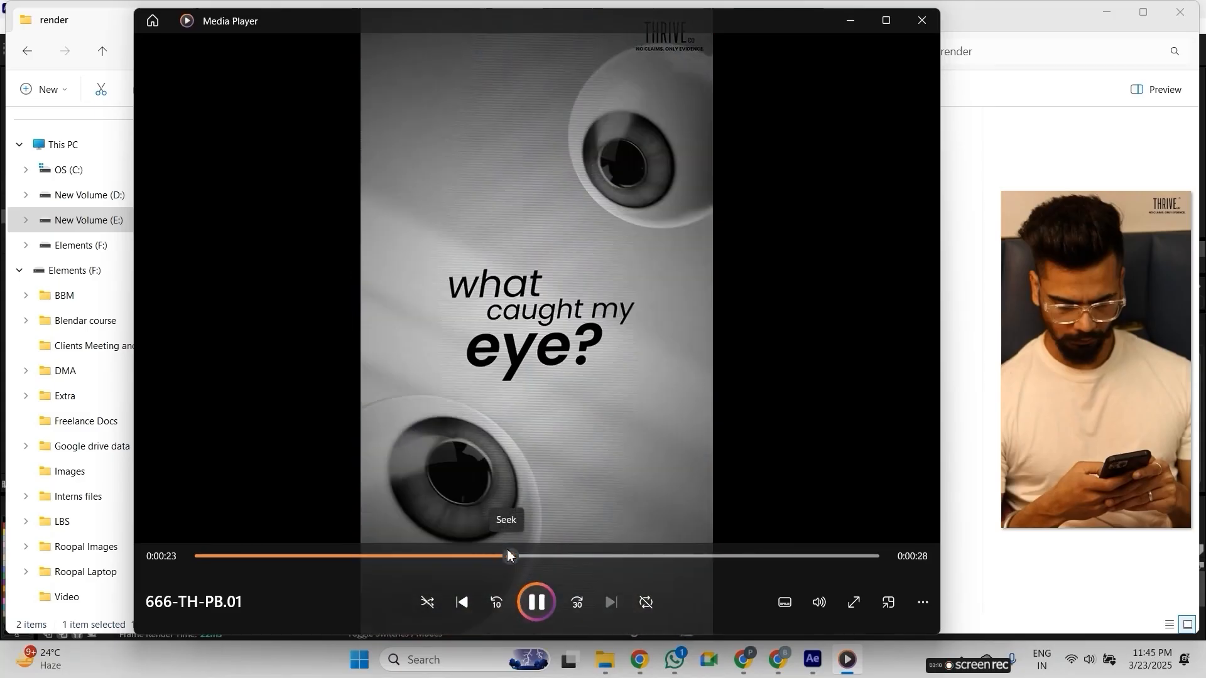
left_click(929, 21)
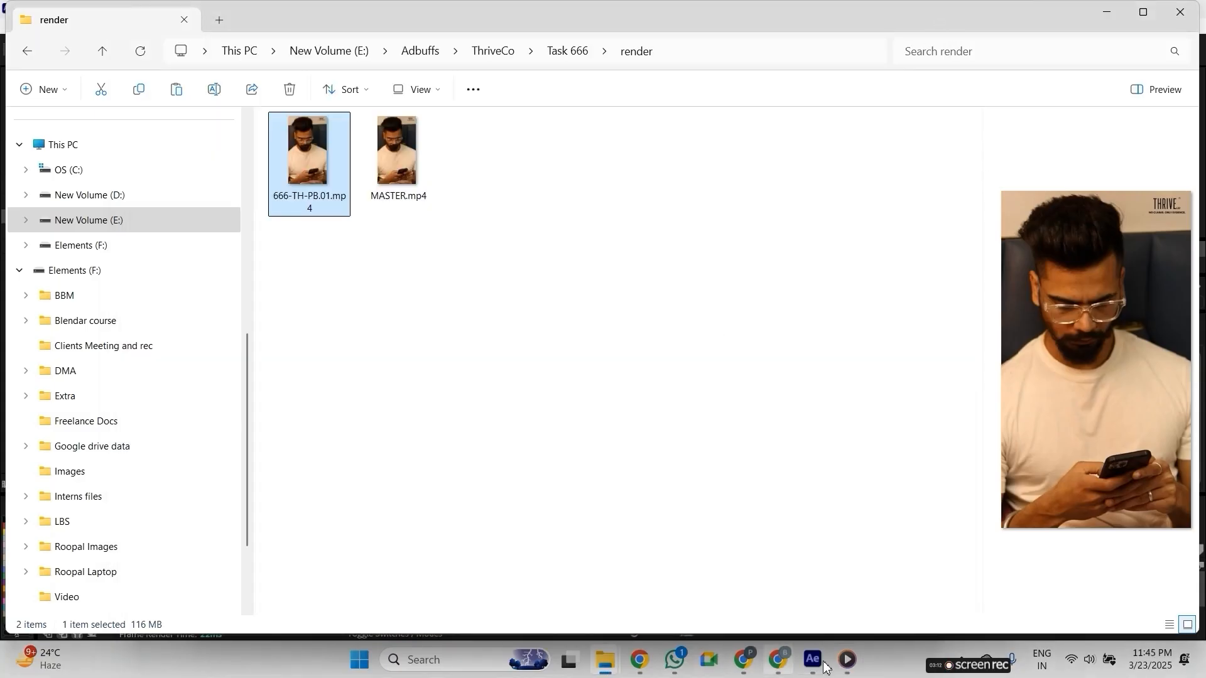
left_click(841, 660)
left_click_drag(541, 556, 512, 558)
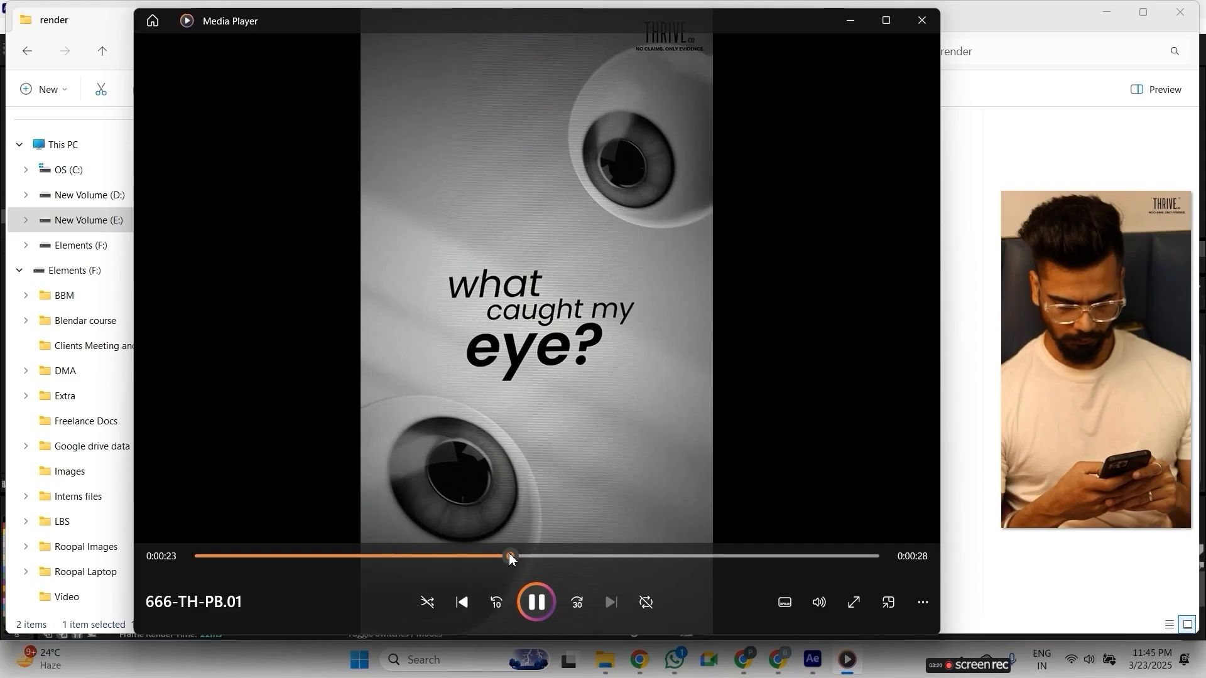
left_click(921, 21)
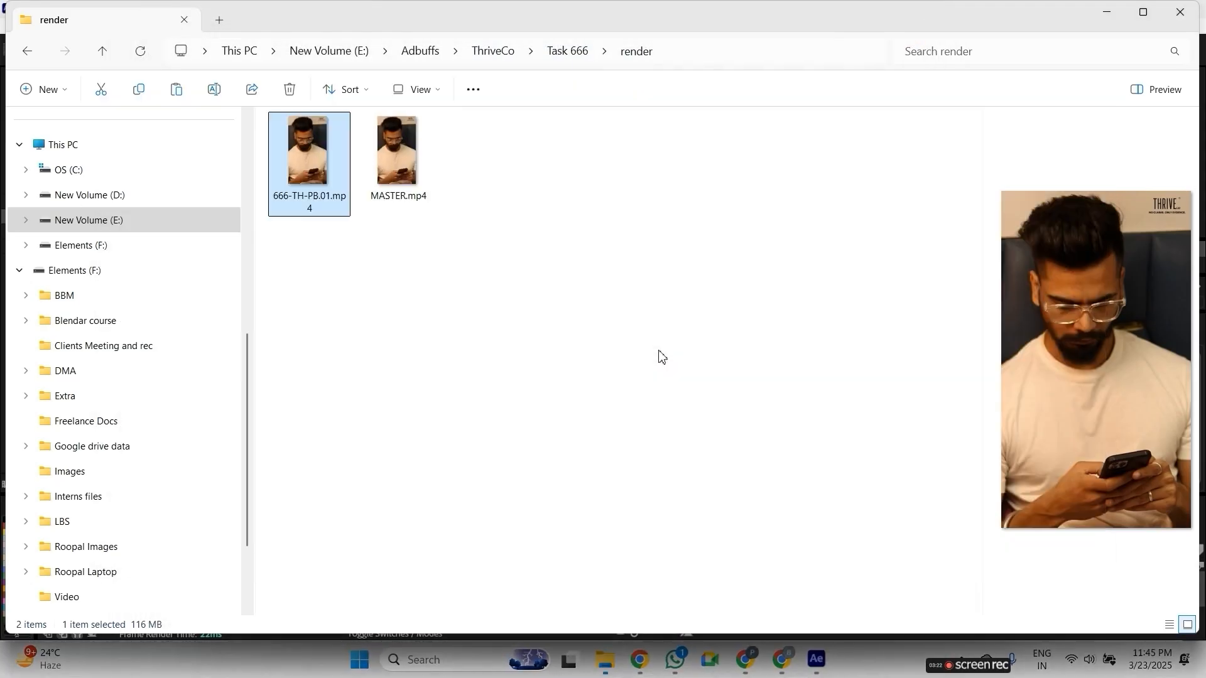
Step: Switch back to After Effects and set the "caught" text's font style to Italic
key("alt+Tab")
key("alt+Tab")
key("alt+Tab")
key("alt+Tab")
key("alt+Tab")
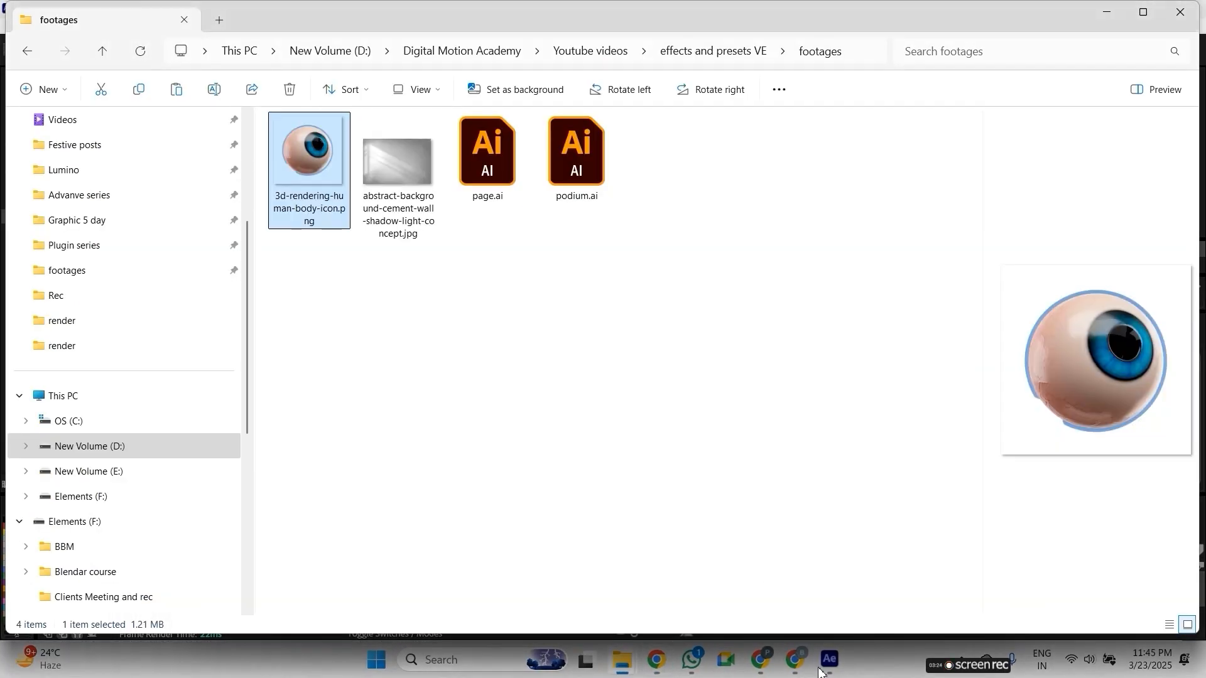
left_click(822, 662)
left_click(541, 312)
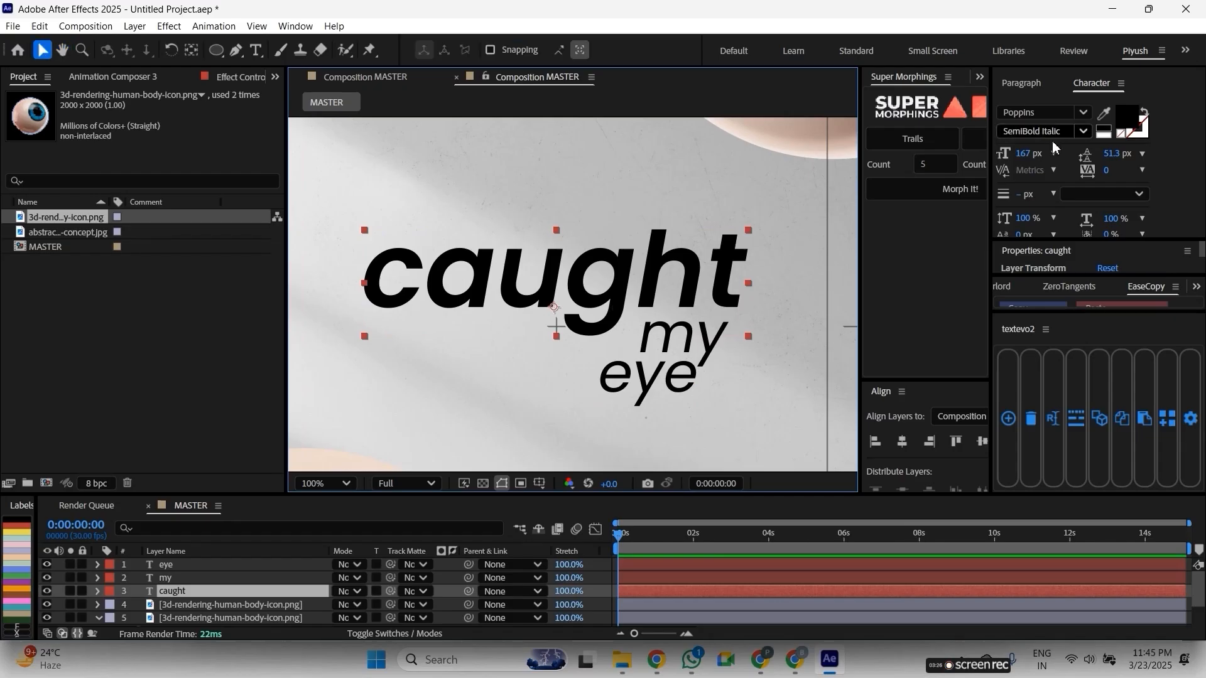
left_click(1083, 133)
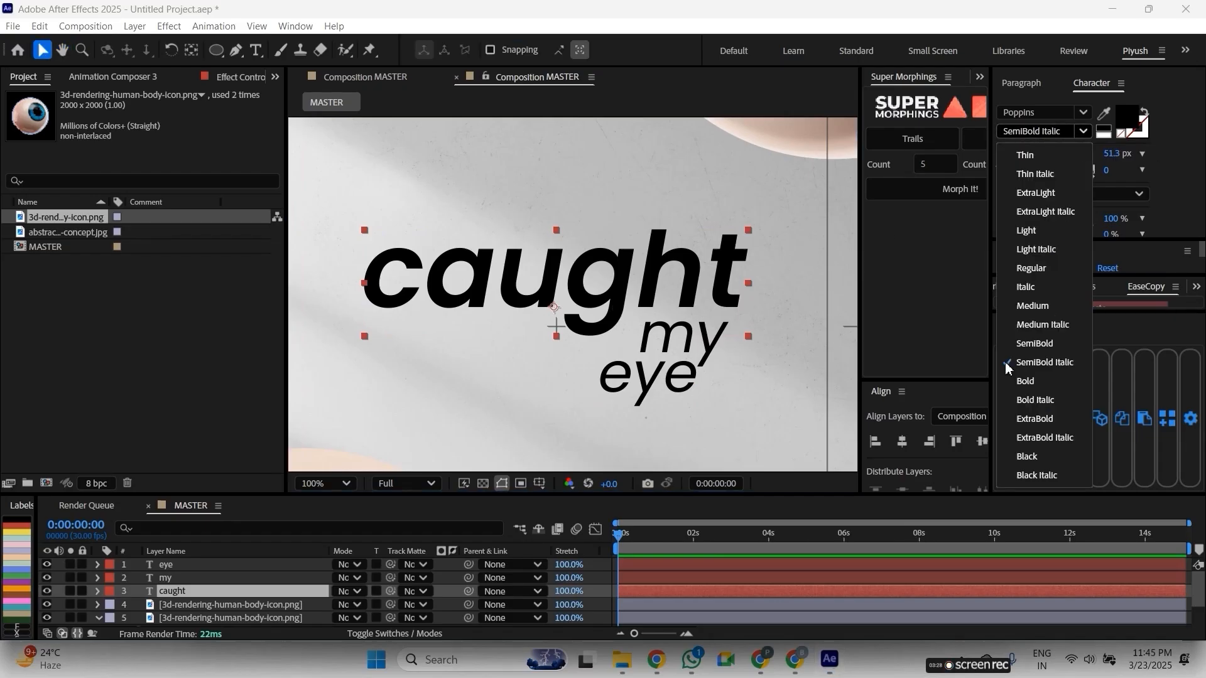
left_click(1034, 289)
Step: Enlarge the "eye" text to 223 px, make it Bold Italic and move it left beneath "caught"
left_click(669, 390)
left_click_drag(1024, 154, 1153, 180)
left_click(1084, 132)
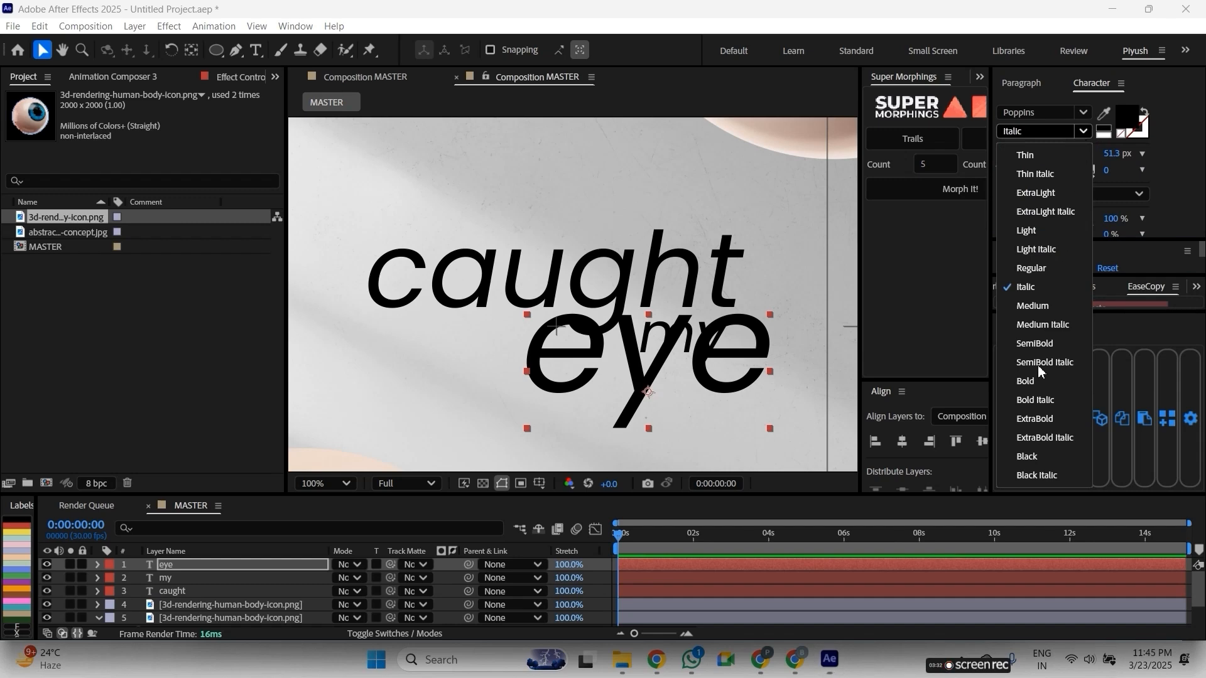
left_click(1025, 381)
left_click(1082, 131)
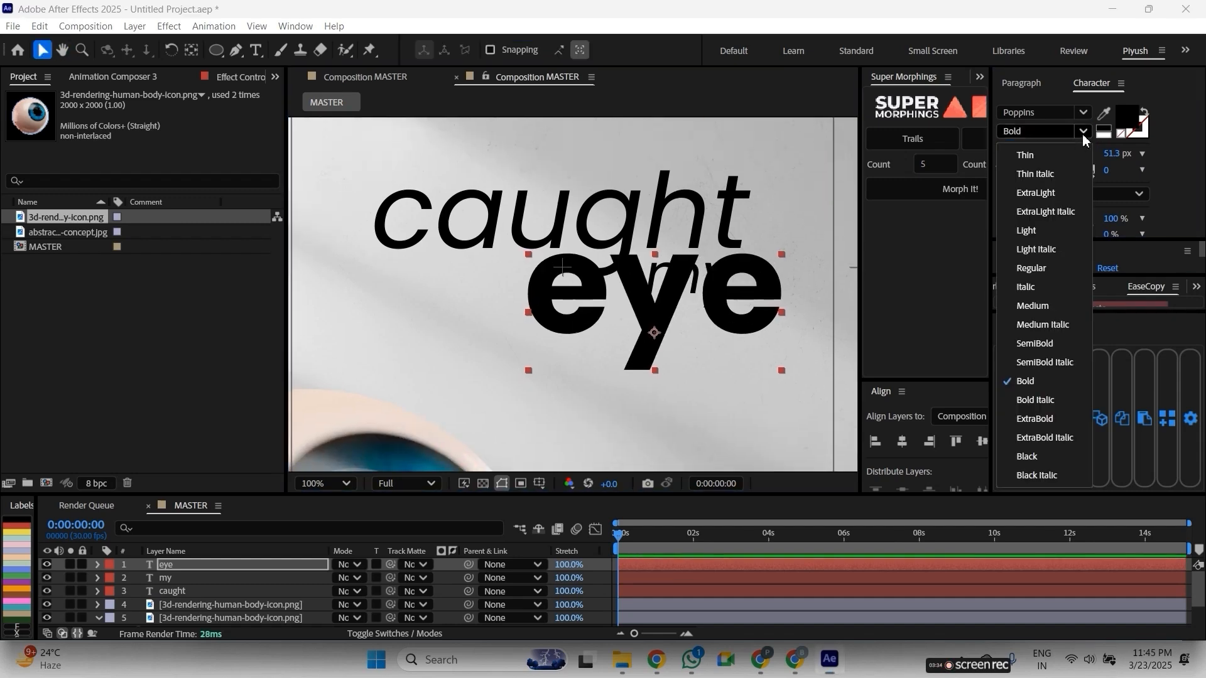
left_click(1035, 400)
left_click_drag(762, 323, 681, 323)
left_click_drag(585, 264, 588, 316)
Step: Reduce "caught" to 72 px and "my" to 48 px, lining them up side by side just above "eye"
left_click(619, 272)
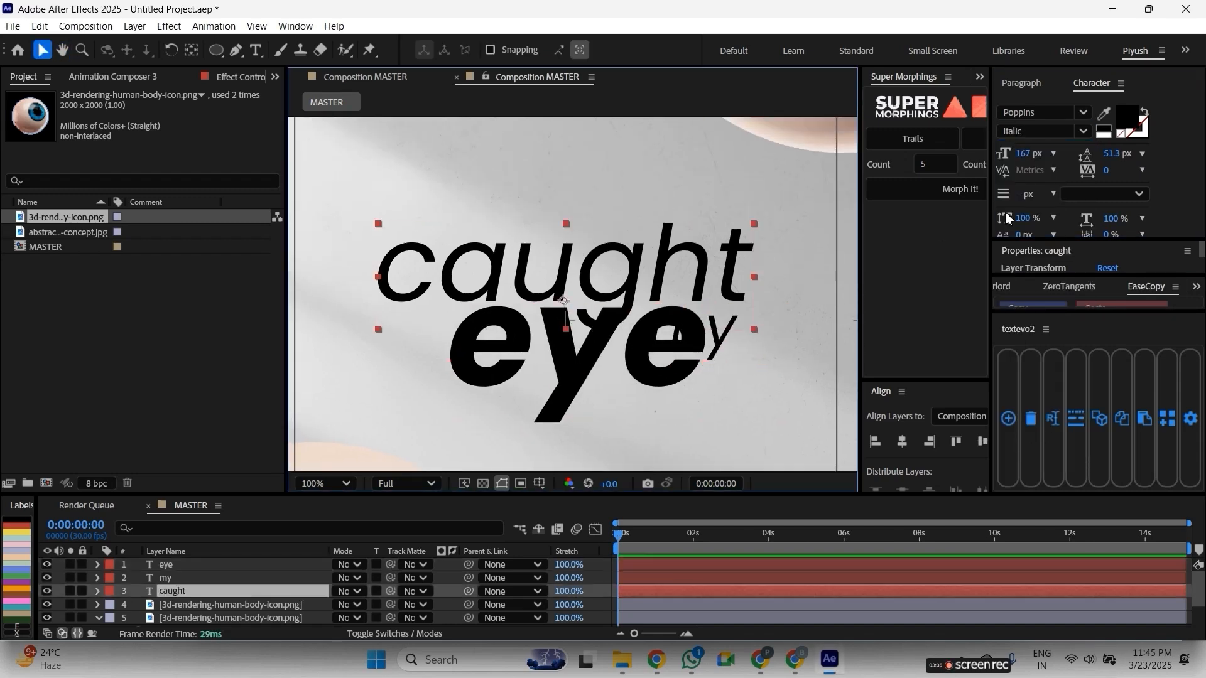
left_click_drag(1022, 154, 960, 199)
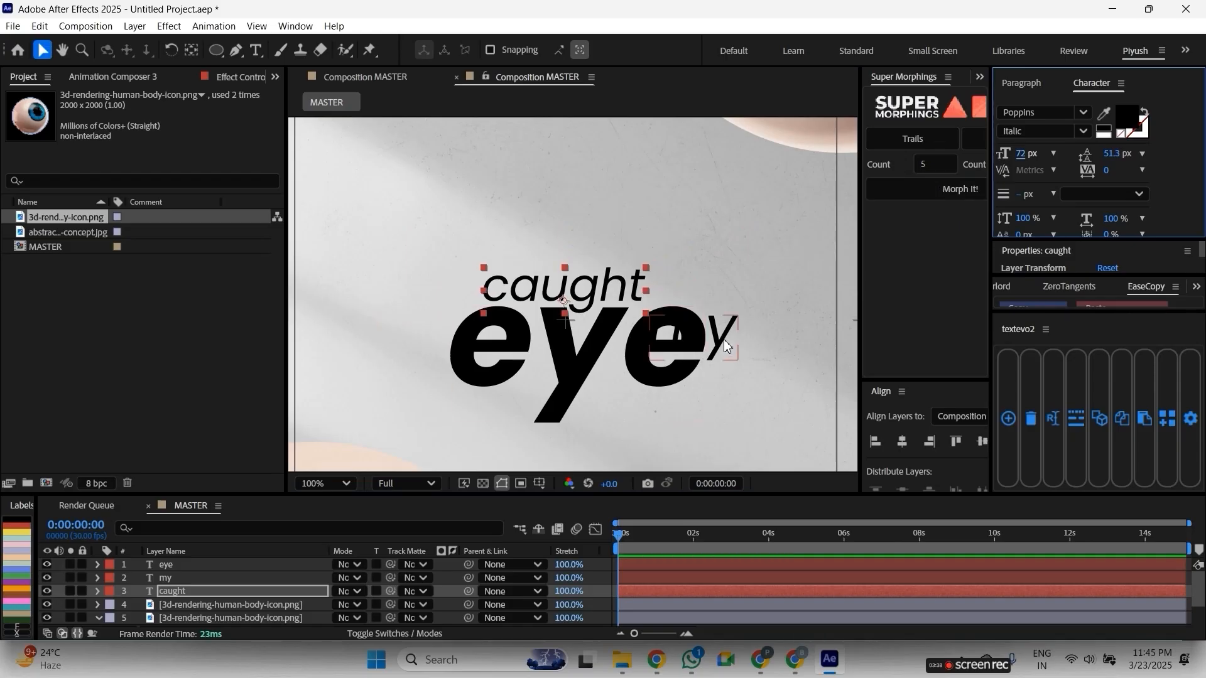
left_click_drag(724, 345, 697, 292)
left_click_drag(1021, 154, 999, 156)
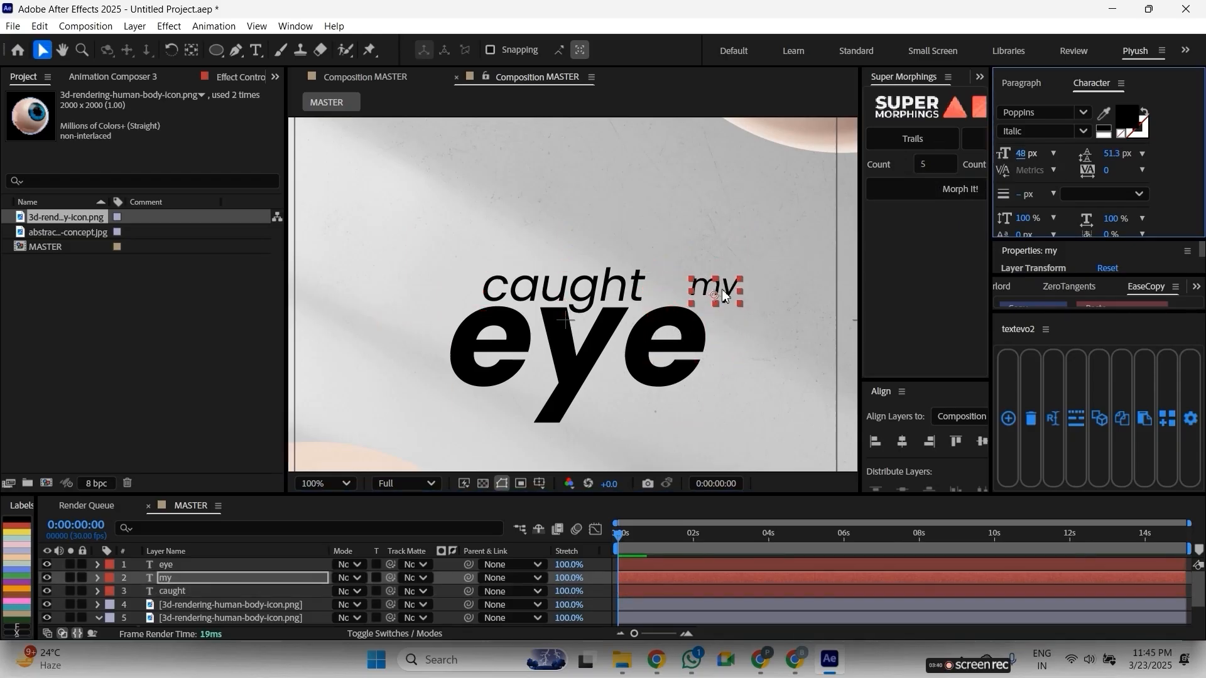
left_click_drag(570, 290, 570, 285)
left_click_drag(716, 297, 680, 295)
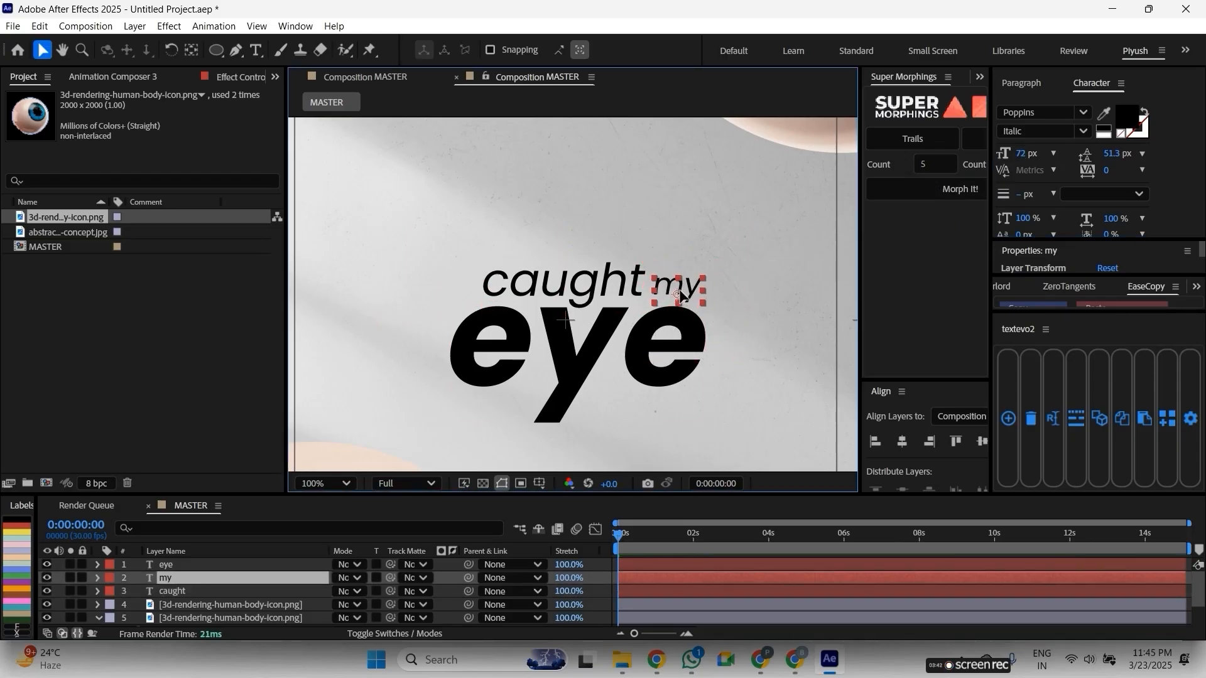
Step: Delete the separate "my" text layer and extend the "caught" text to read "caught my"
key("Delete")
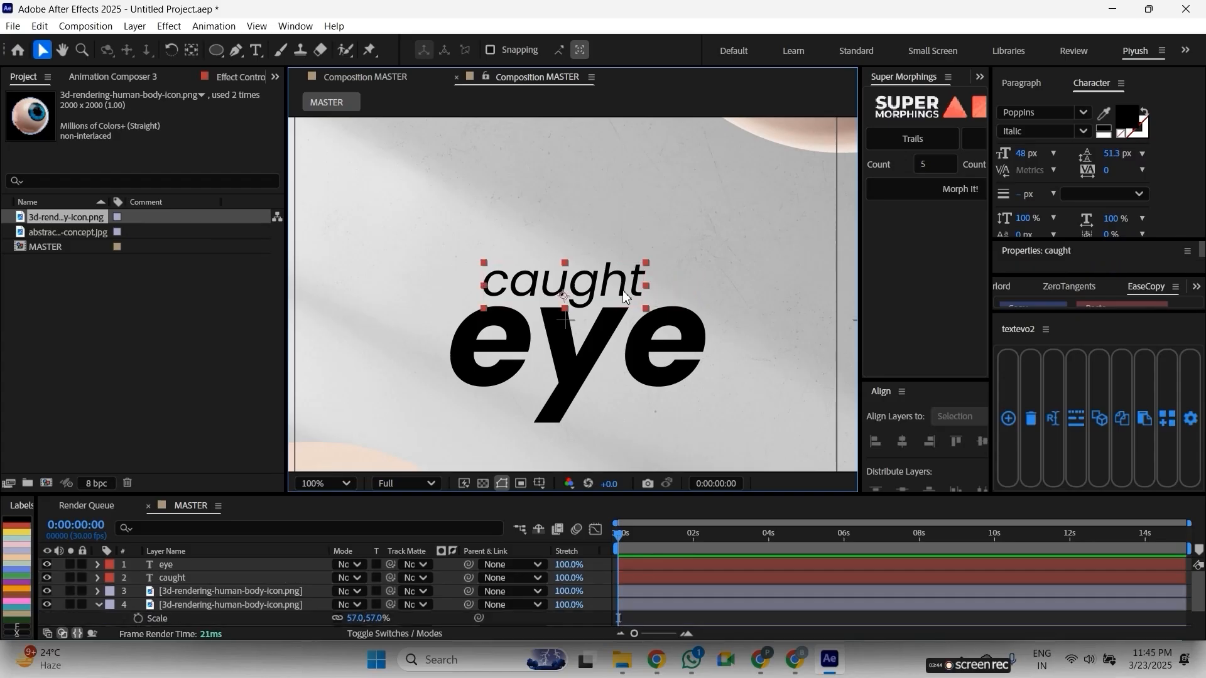
double_click(623, 290)
left_click(643, 269)
type("my")
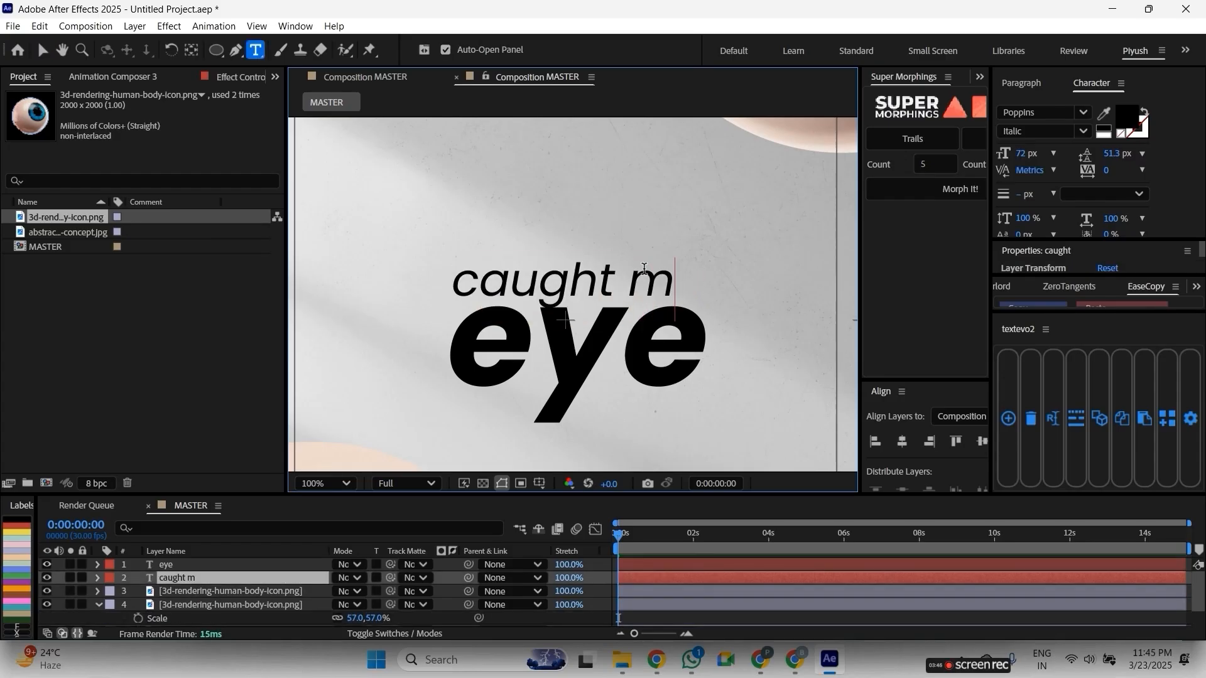
left_click(42, 56)
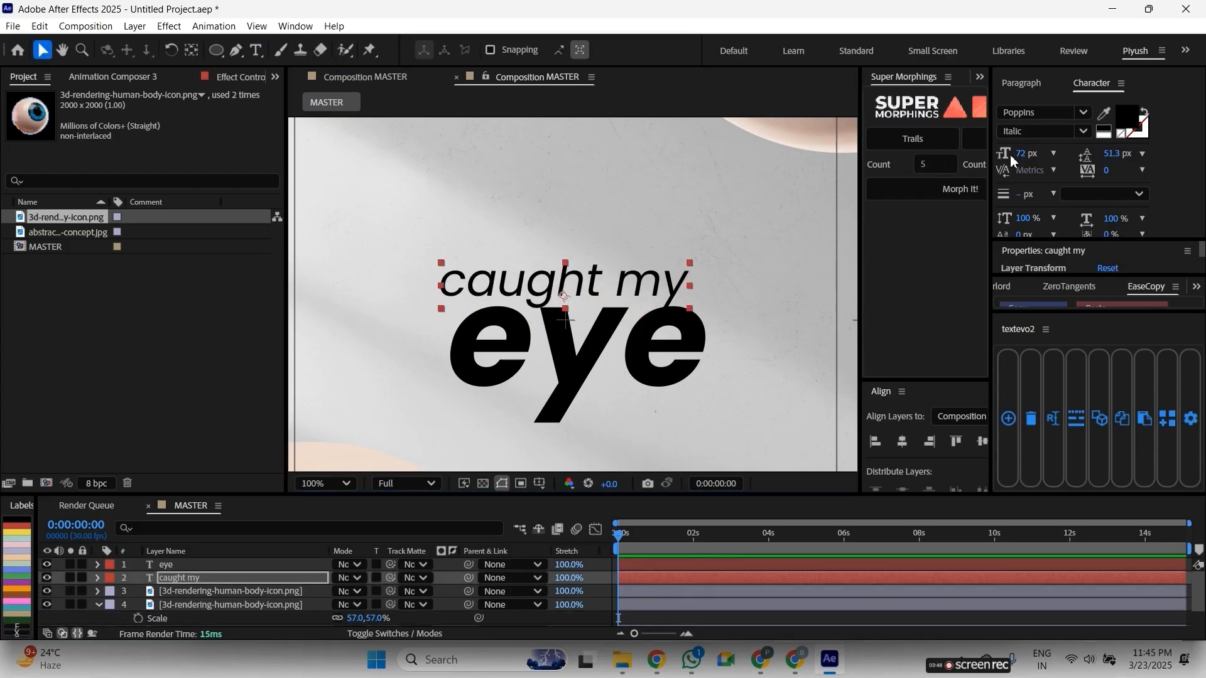
Step: Set the "caught my" text to 47 px and move it together with "eye" slightly up and left
left_click_drag(1010, 154, 994, 155)
left_click(586, 370, "shift")
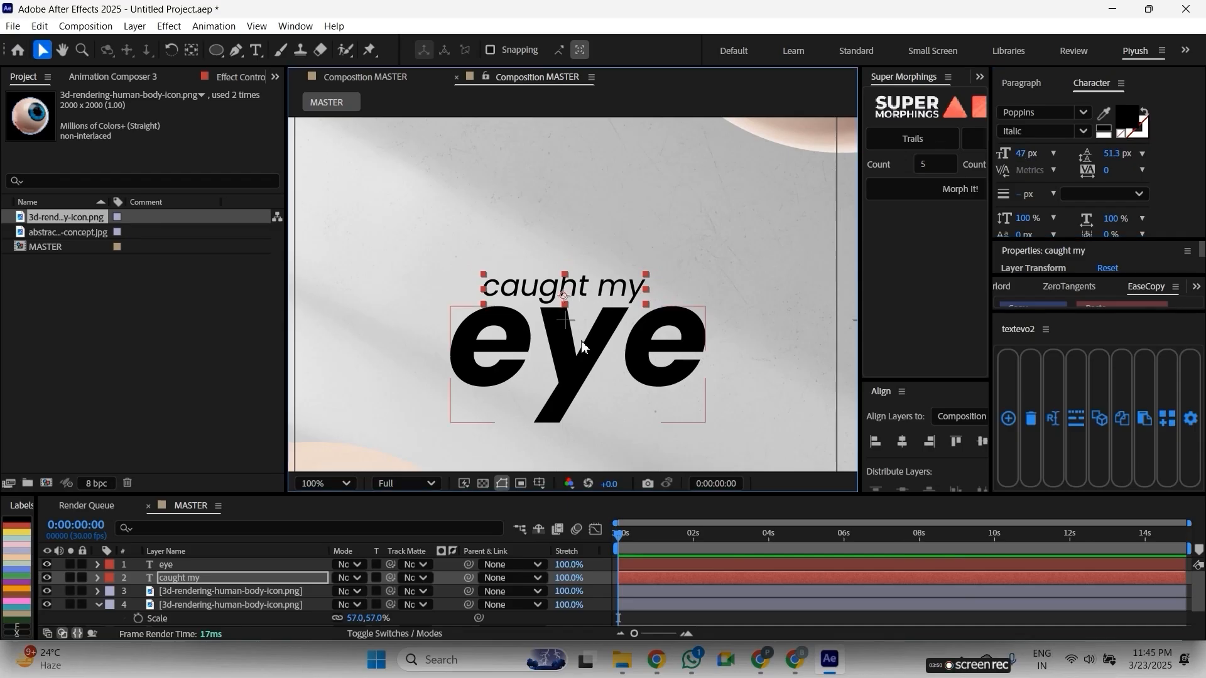
left_click_drag(586, 370, 573, 353)
scroll(573, 353, "down", 4)
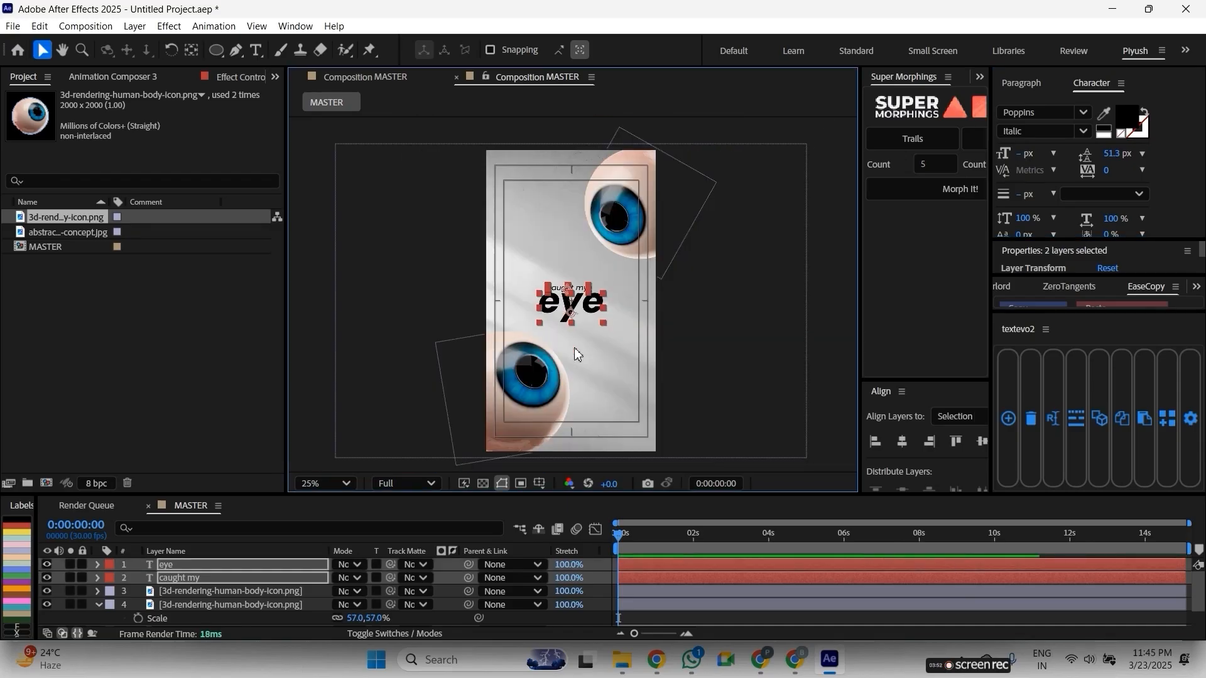
left_click(515, 327)
scroll(594, 332, "up", 4)
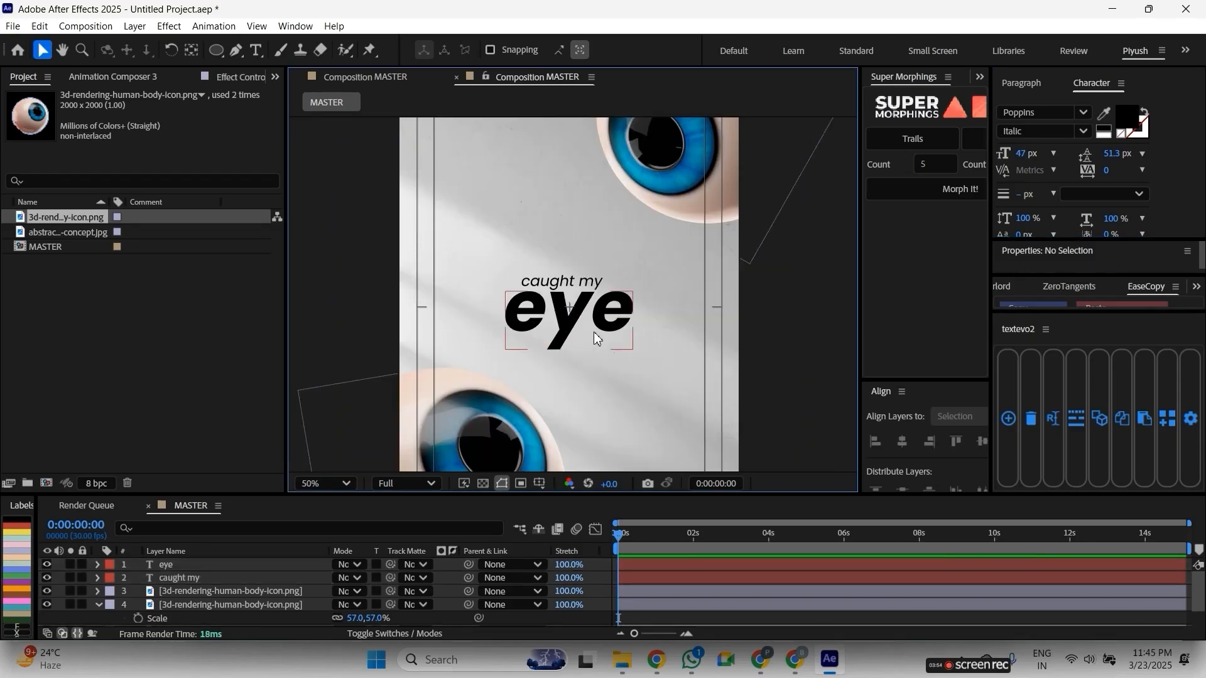
Step: Change the "eye" text's font style to SemiBold Italic
left_click(593, 332)
left_click(1061, 131)
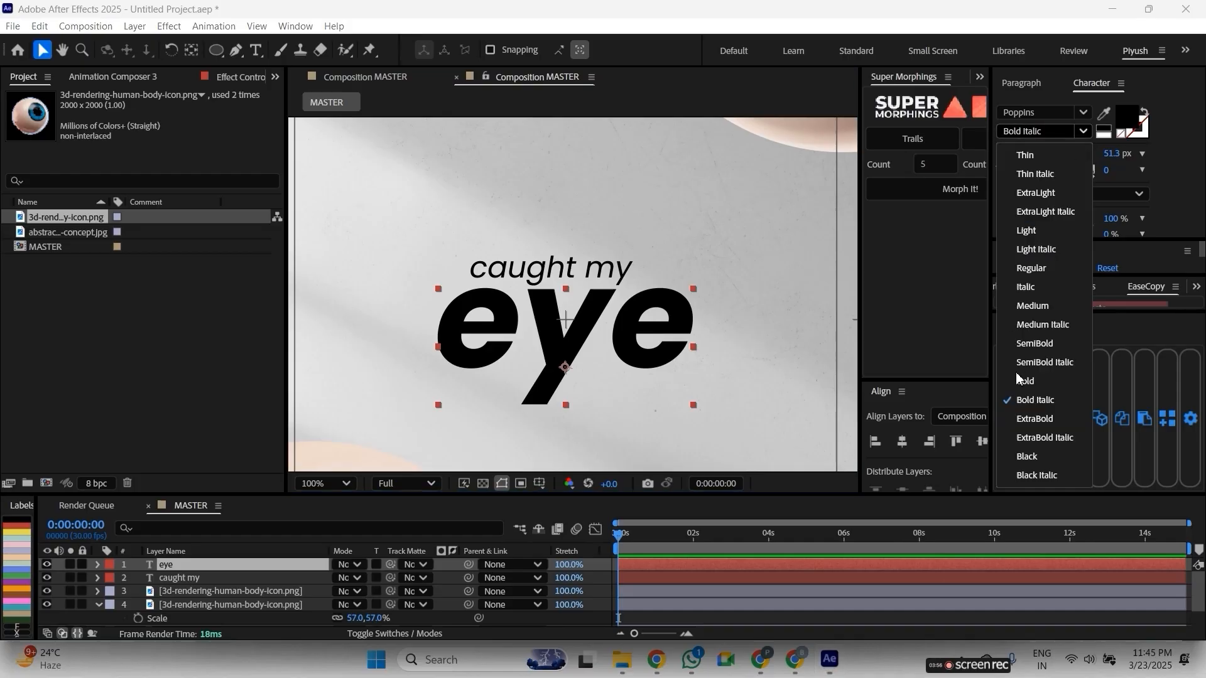
left_click(1034, 363)
scroll(645, 340, "down", 2)
left_click(690, 384)
scroll(578, 333, "up", 1)
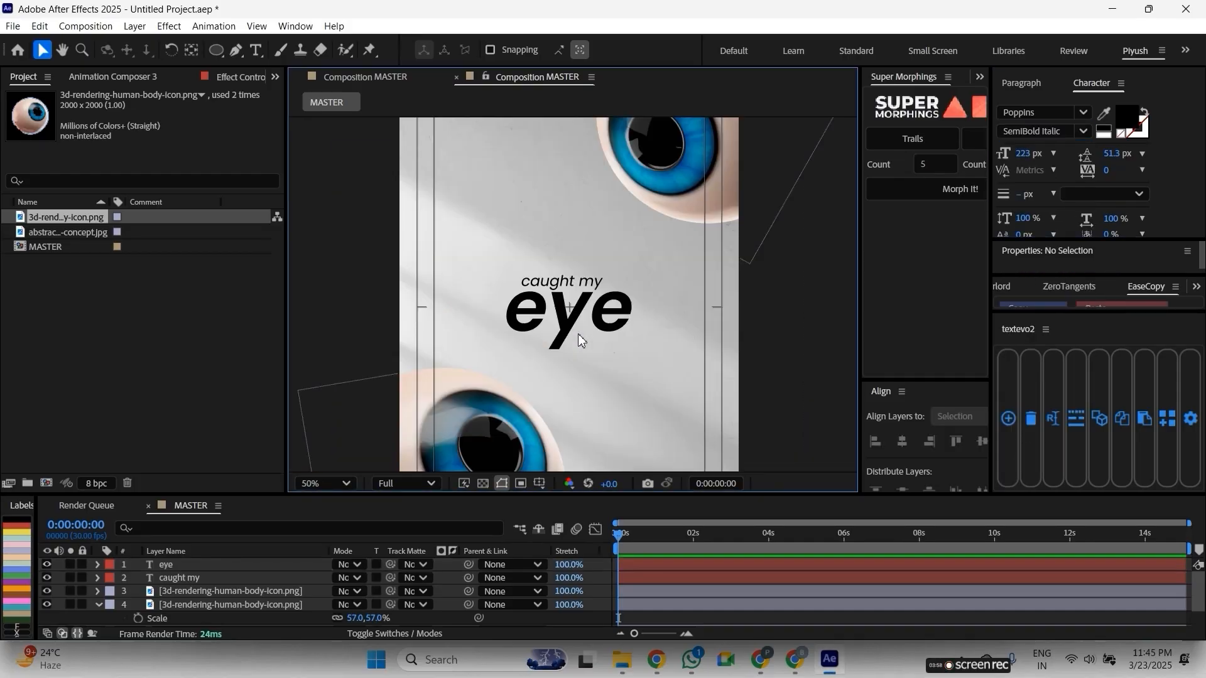
left_click_drag(578, 333, 594, 251)
scroll(593, 251, "down", 1)
left_click(567, 352)
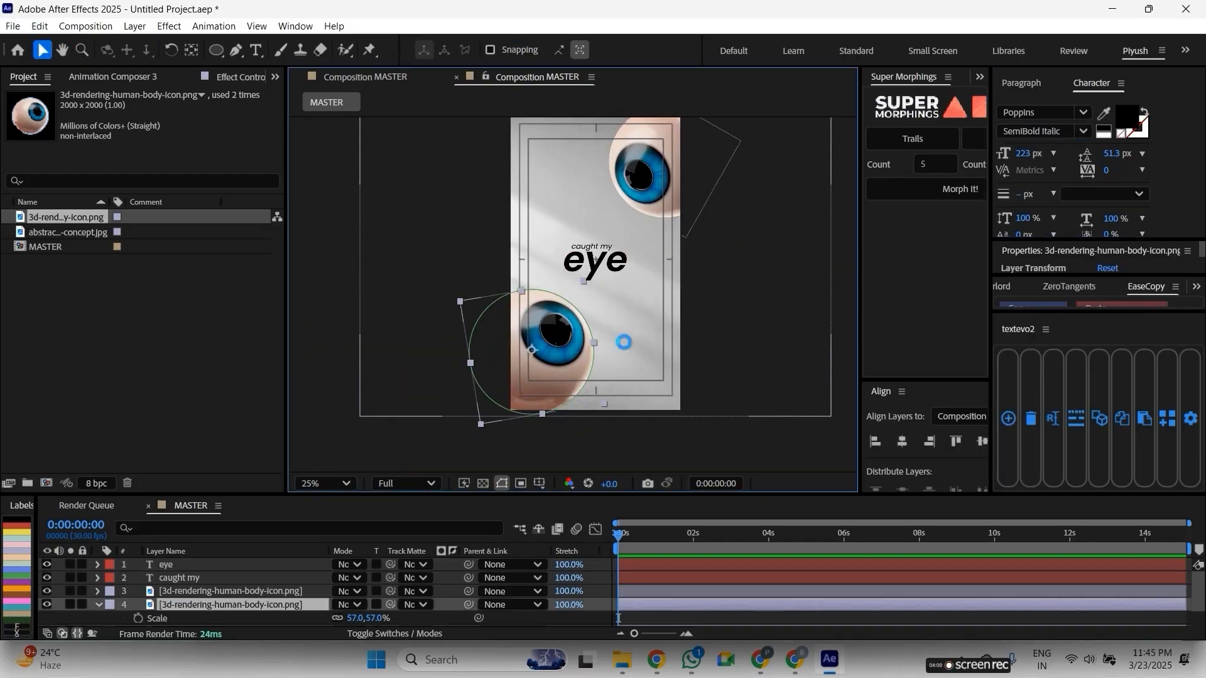
Step: Save the project as effects.aep in the Downloads folder without replacing the existing Untitled Project.aep
key("ctrl+s")
scroll(70, 269, "up", 5)
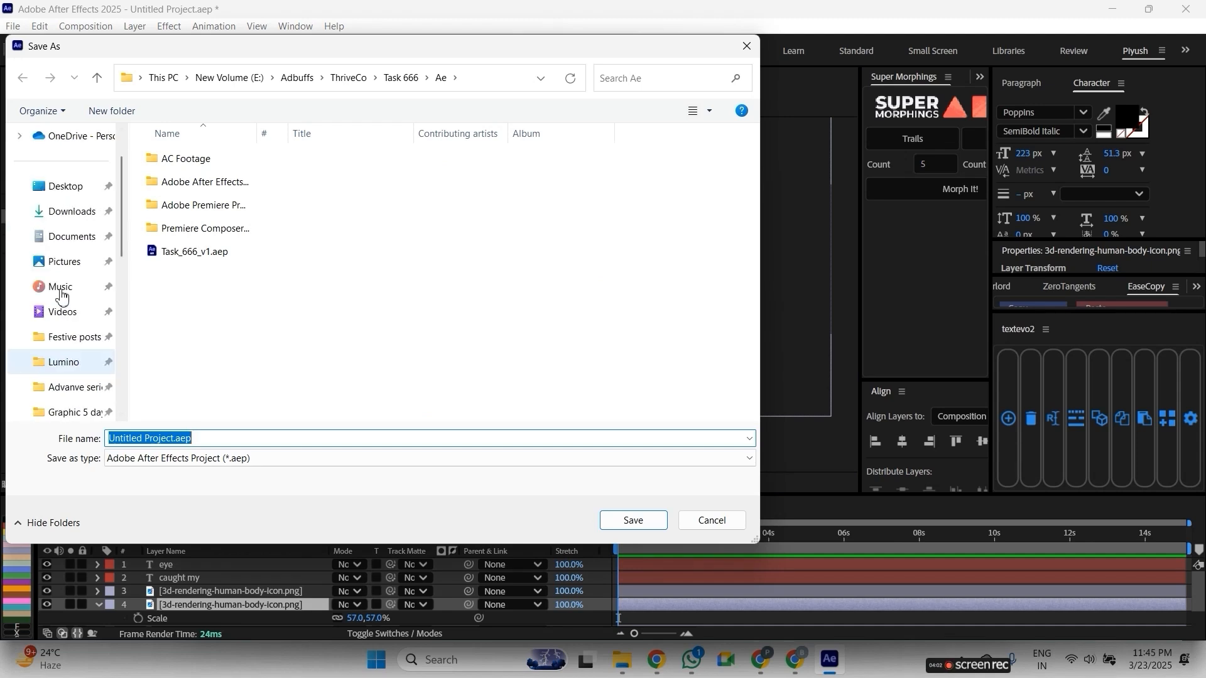
left_click(70, 269)
left_click(651, 519)
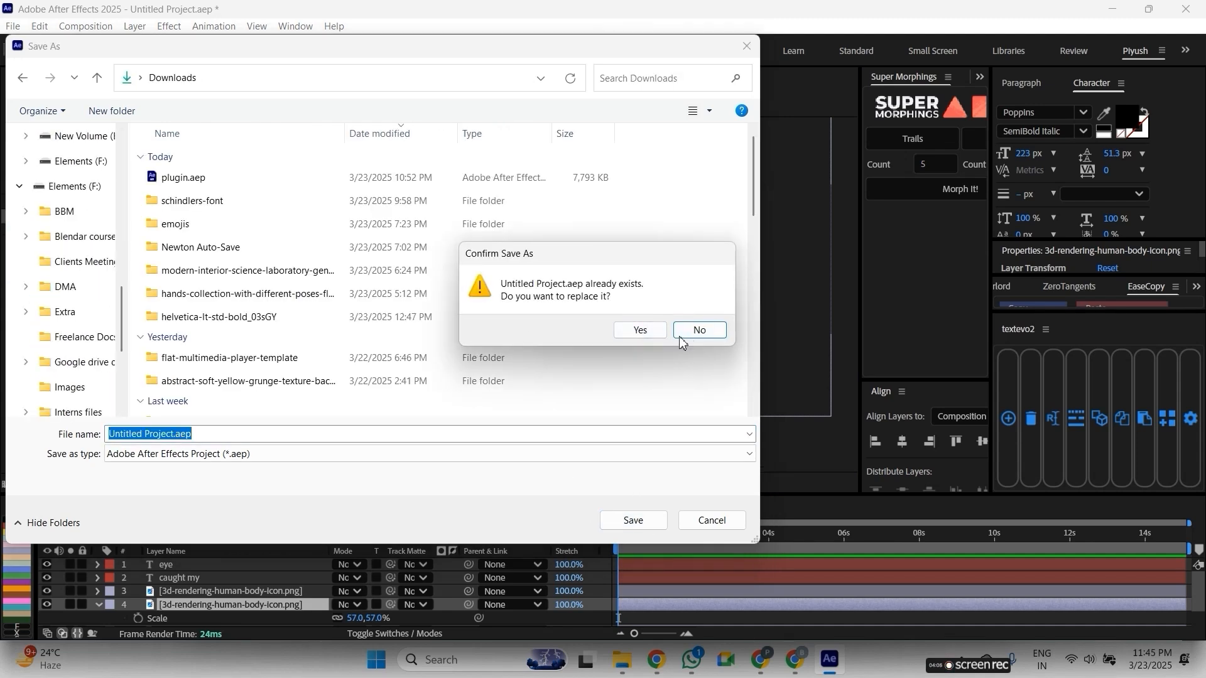
left_click(699, 330)
left_click(171, 435)
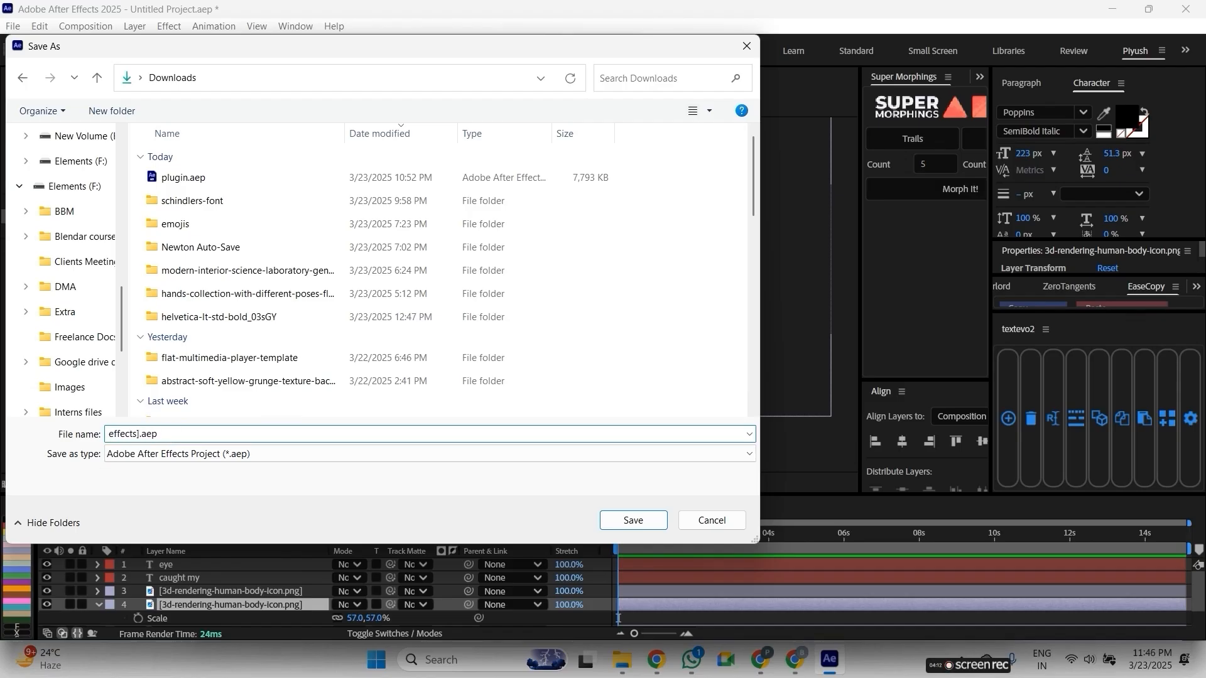
key("Return")
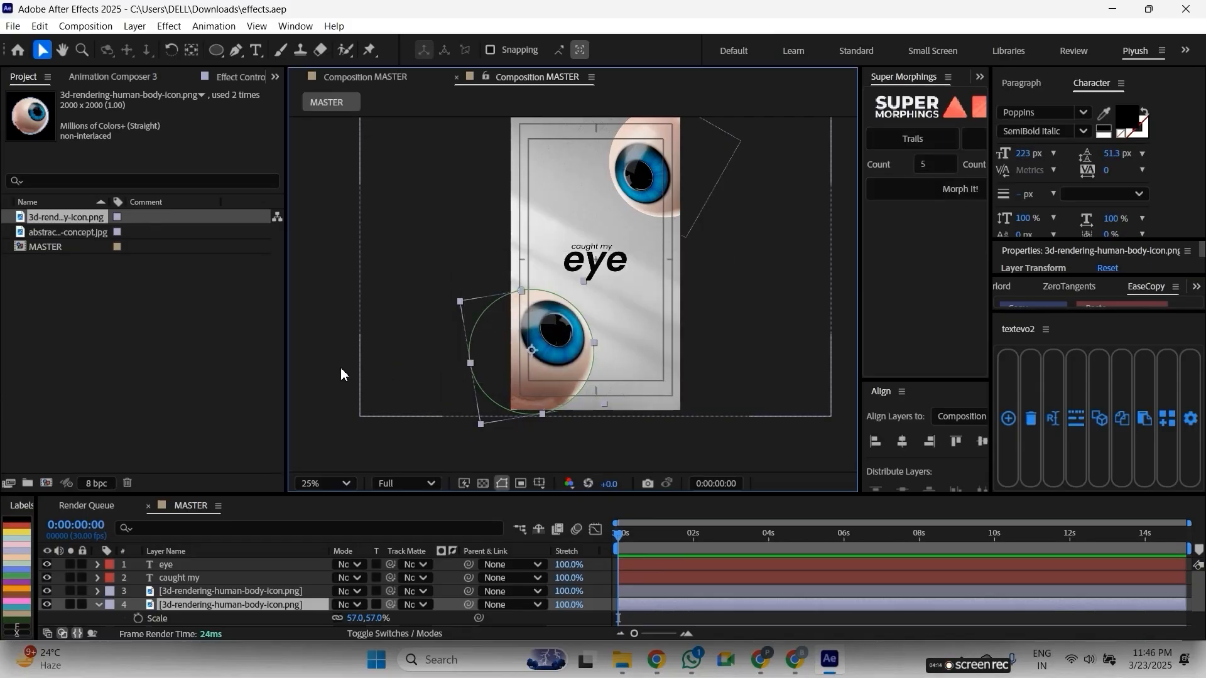
left_click(340, 374)
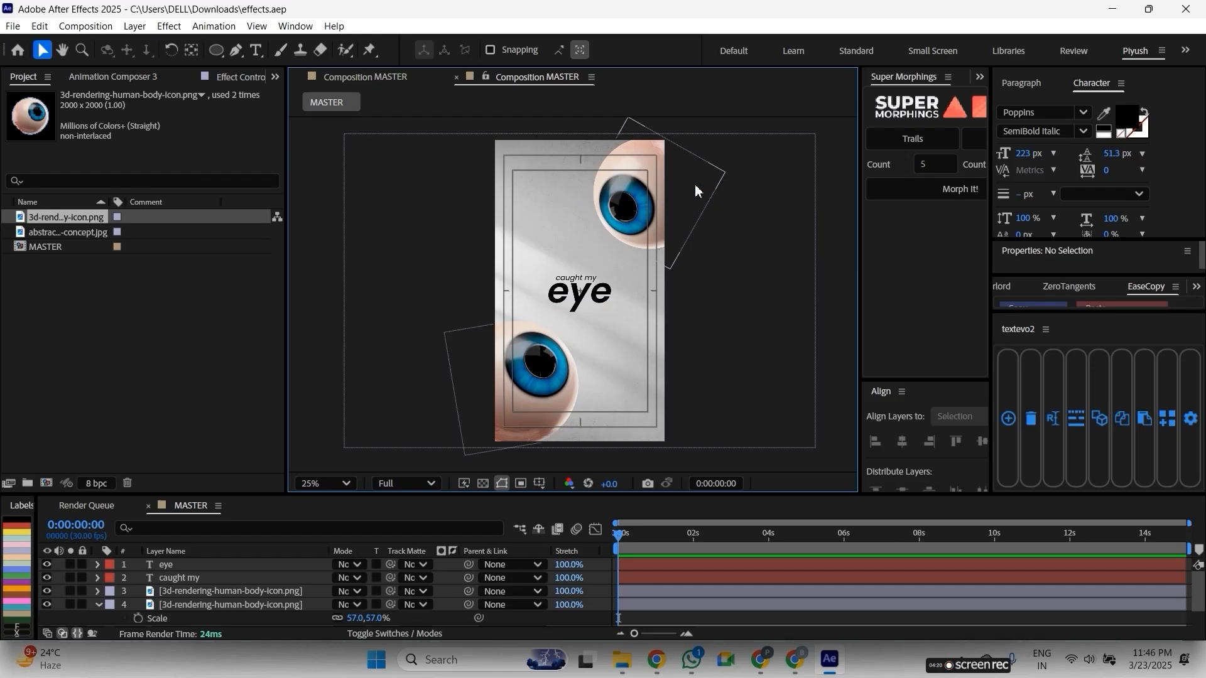
Step: Nudge the lower eyeball slightly down and left in the frame, then deselect it
left_click_drag(673, 247, 669, 248)
mouse_move(551, 373)
left_mouse_down()
mouse_move(564, 367)
mouse_move(549, 381)
left_mouse_up()
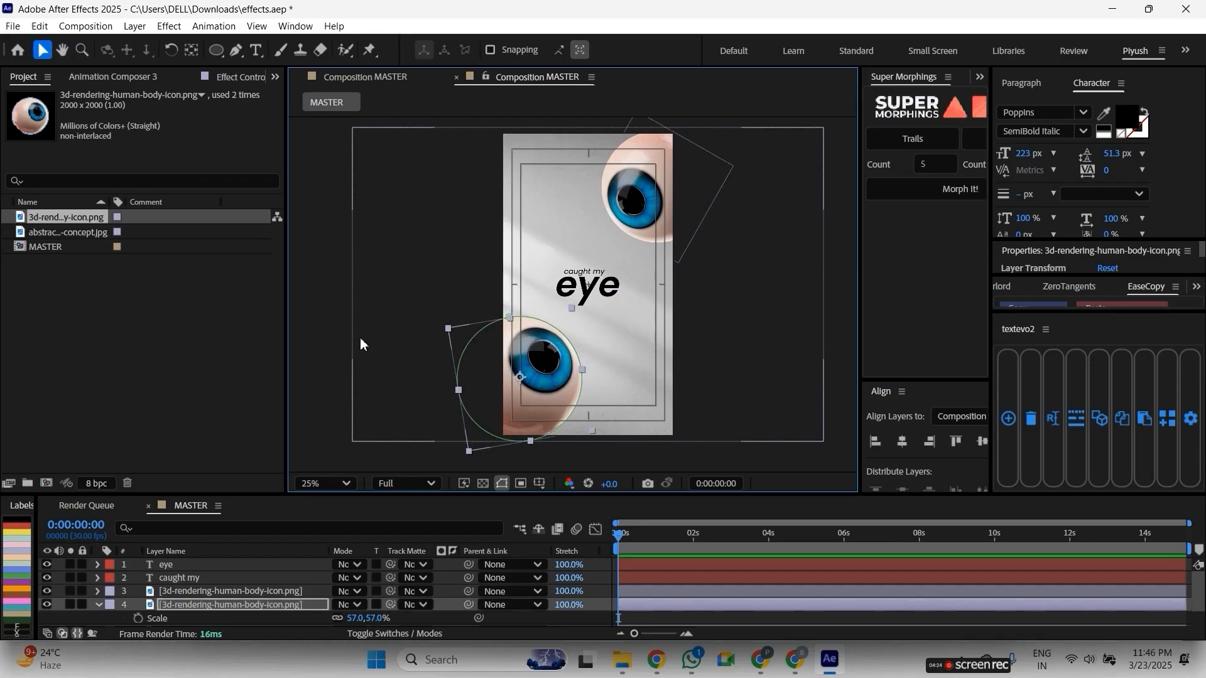
left_click(332, 335)
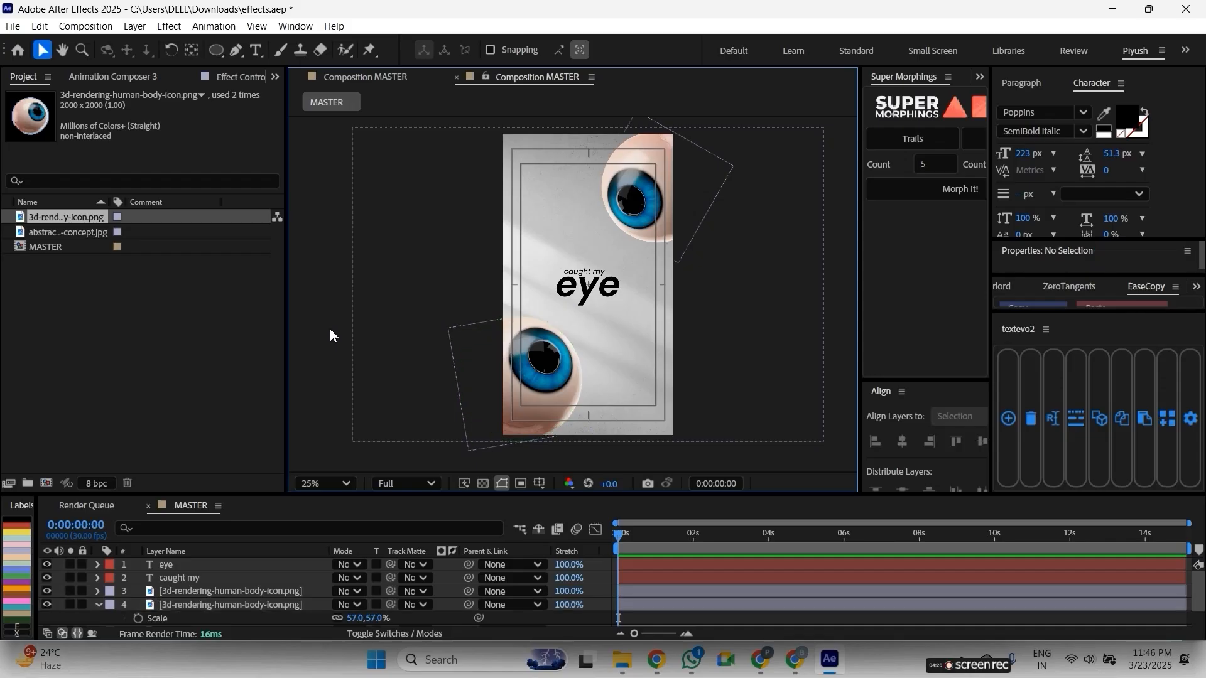
Step: Create an adjustment layer above all layers and apply the CC Vignette effect to it
right_click(332, 335)
mouse_move(396, 341)
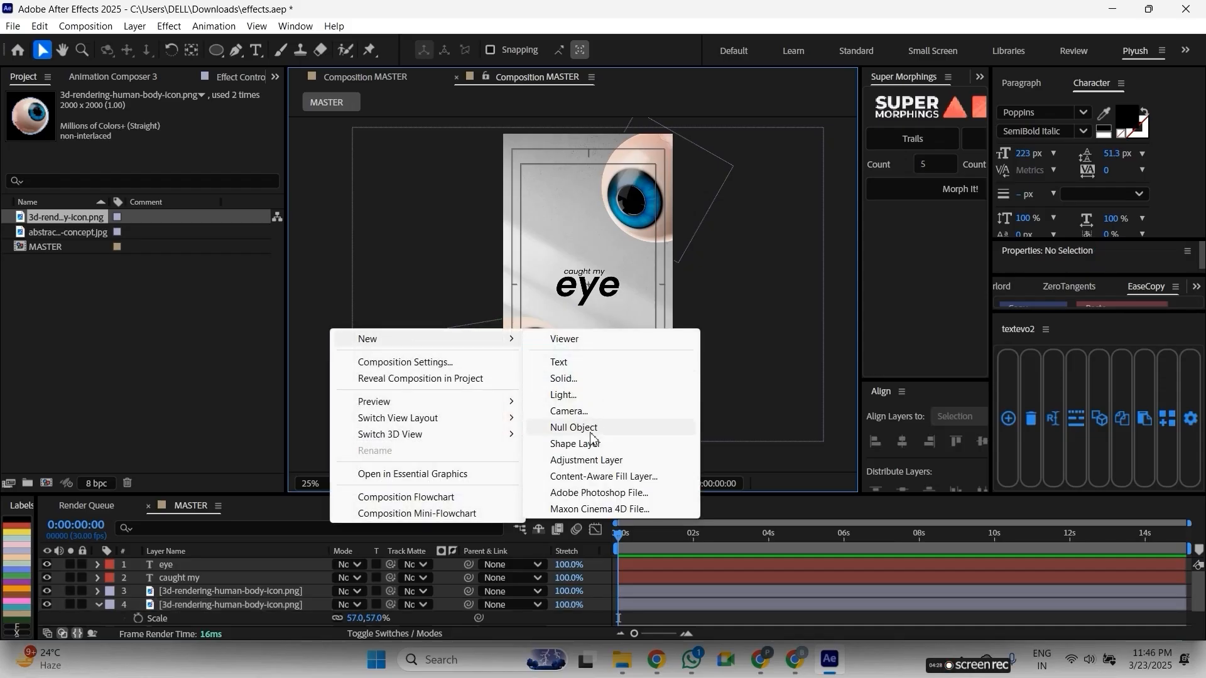
left_click(594, 459)
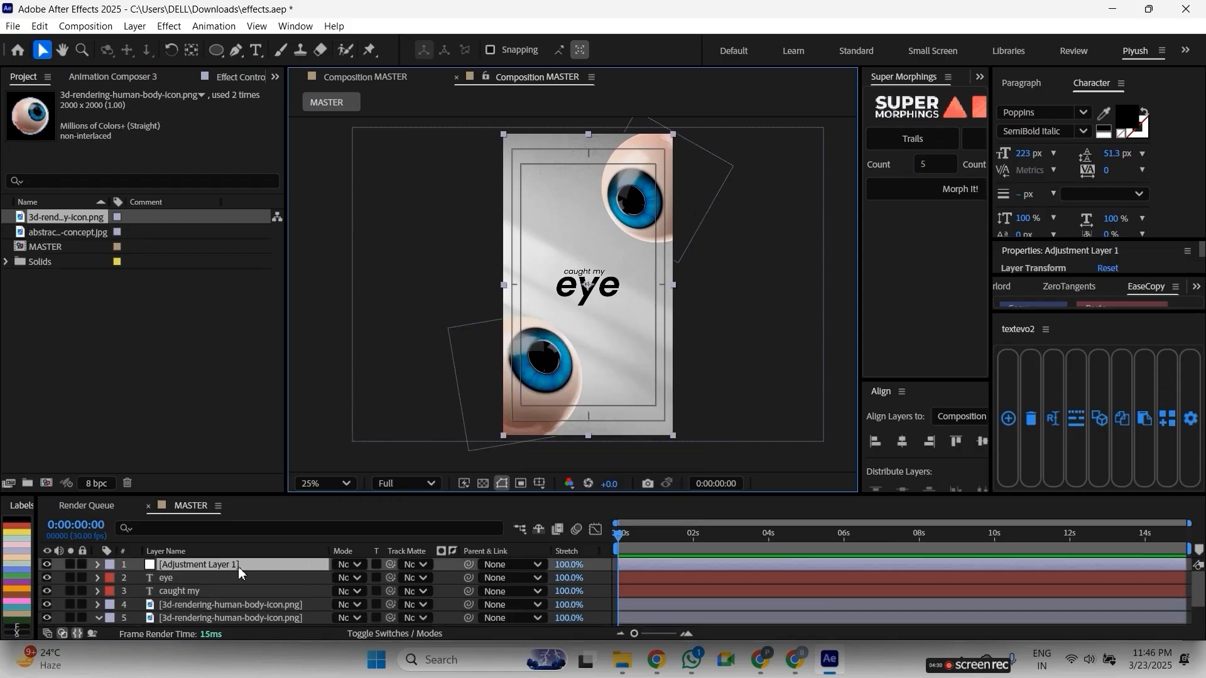
key("ctrl+space")
type("cc vi")
key("Return")
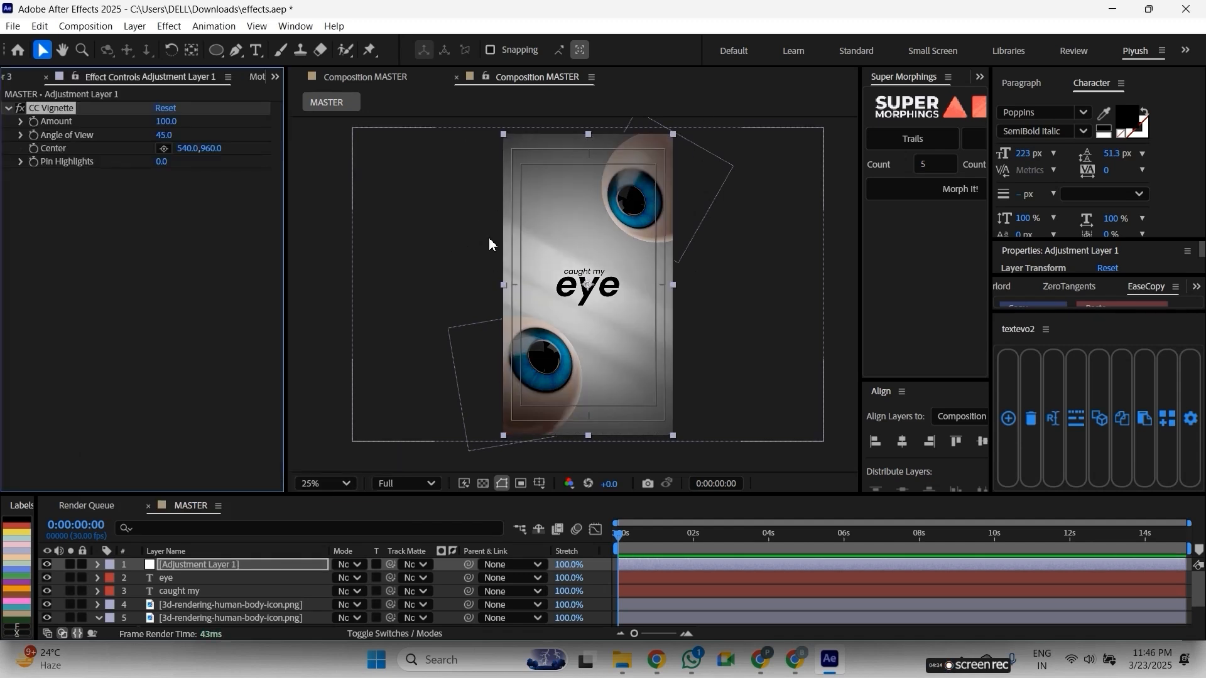
left_click_drag(623, 334, 624, 326)
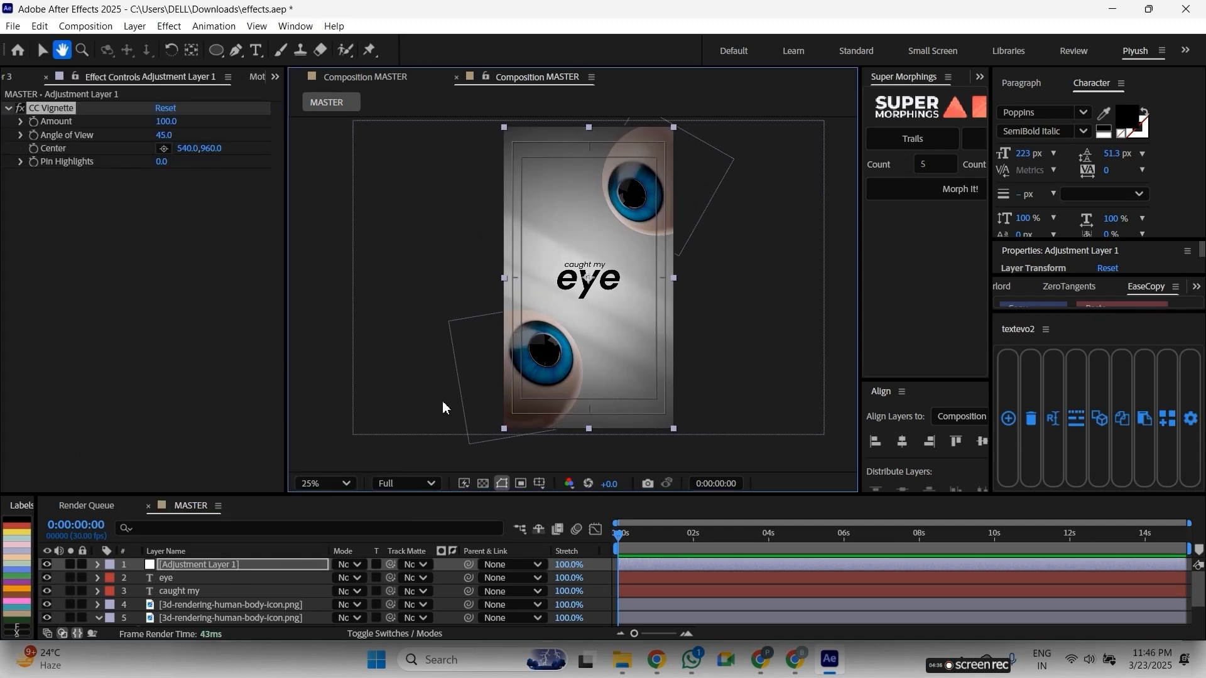
Step: Apply the Venetian Blinds effect to the adjustment layer
left_click(191, 567)
key("ctrl+space")
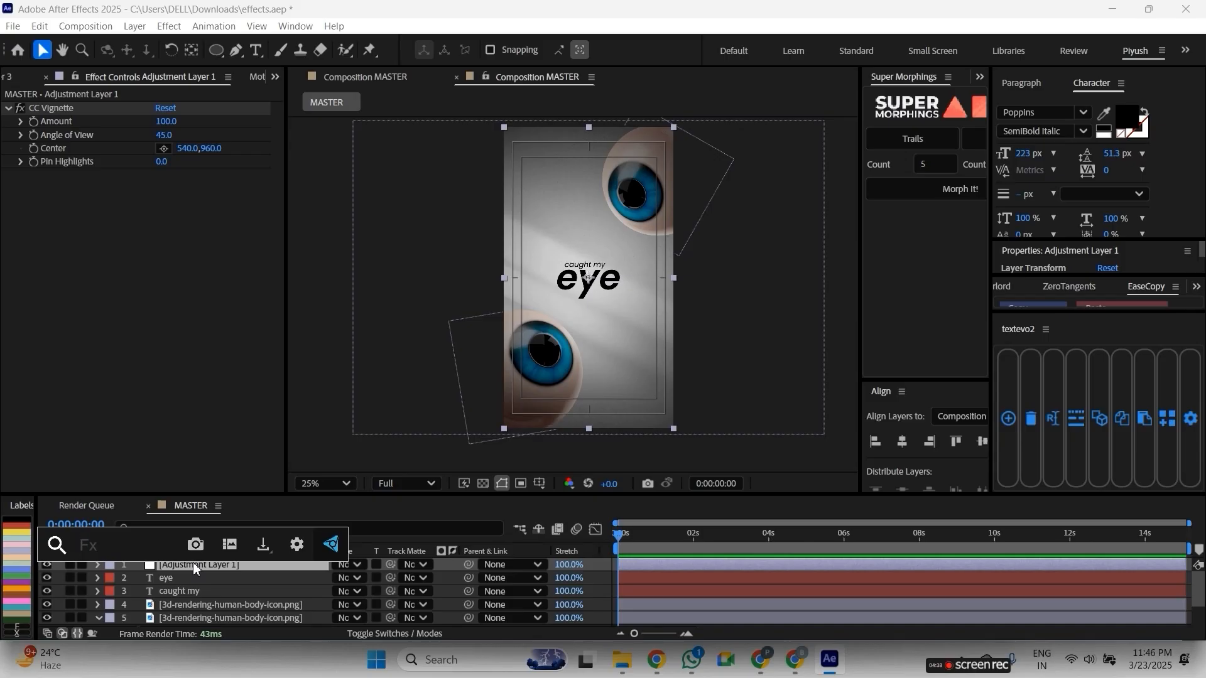
type("ne")
key("BackSpace")
key("BackSpace")
type("ve")
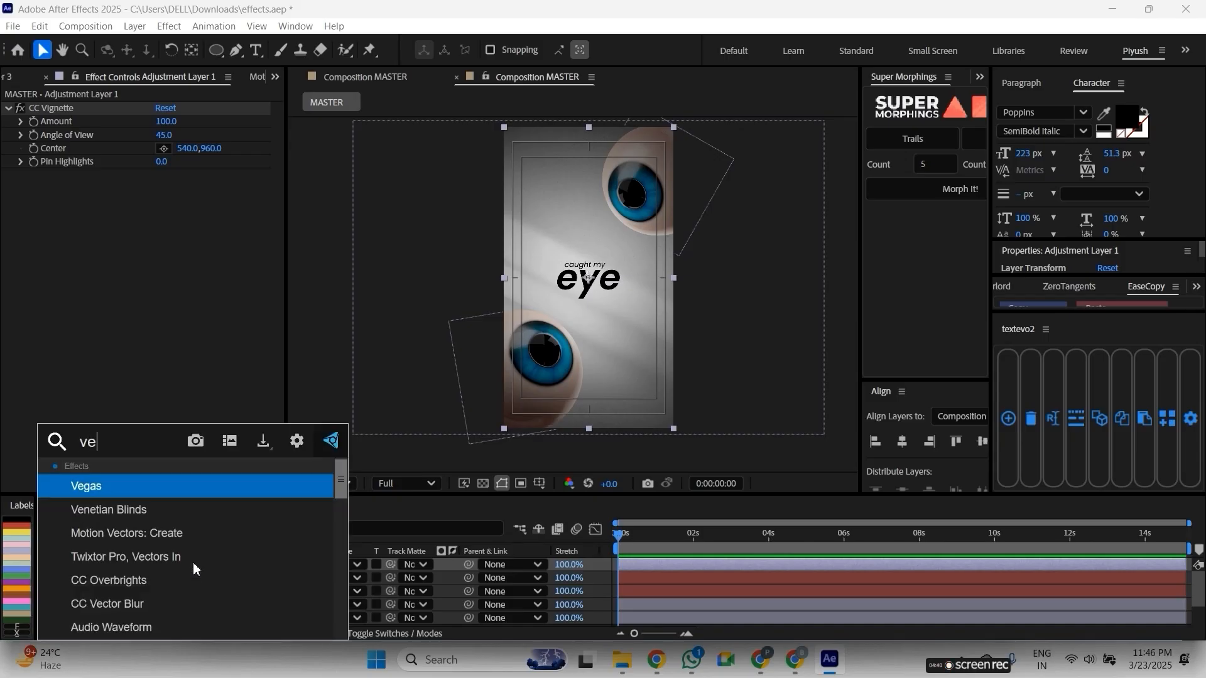
type("ne")
left_click(215, 485)
Step: Set the Venetian Blinds transition completion to 2%, direction to 90° and width to 5
scroll(532, 307, "up", 5)
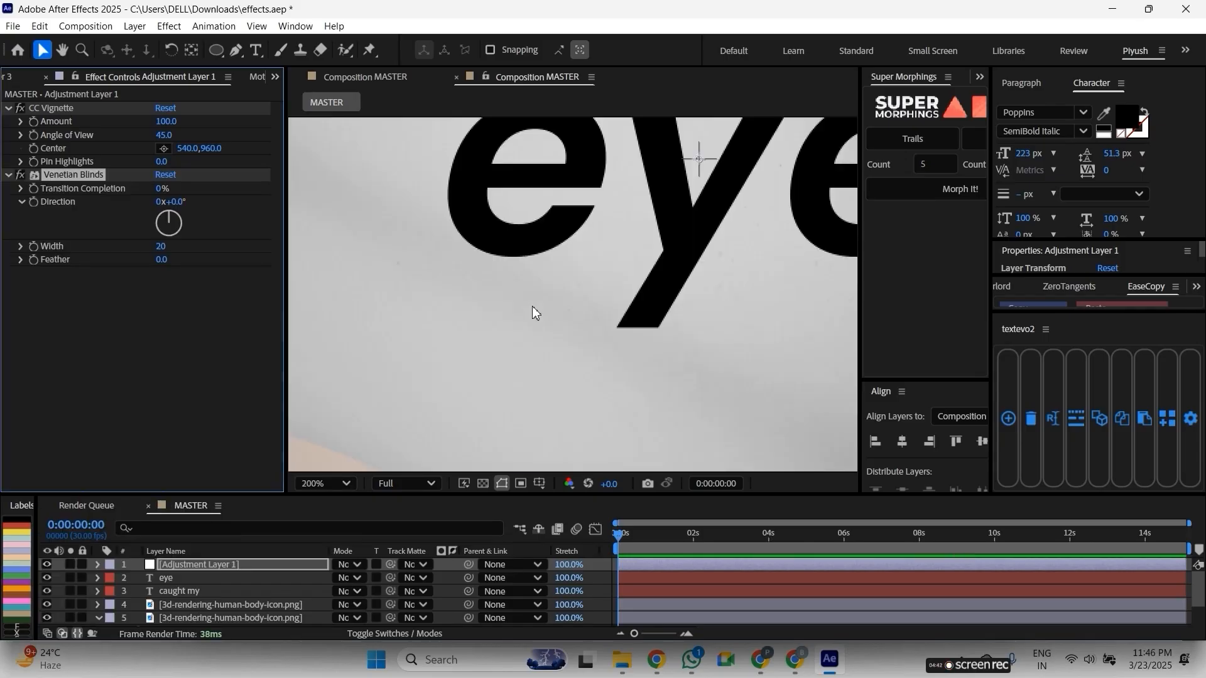
scroll(533, 306, "down", 3)
left_click_drag(161, 187, 166, 188)
scroll(464, 237, "up", 4)
scroll(465, 239, "down", 3)
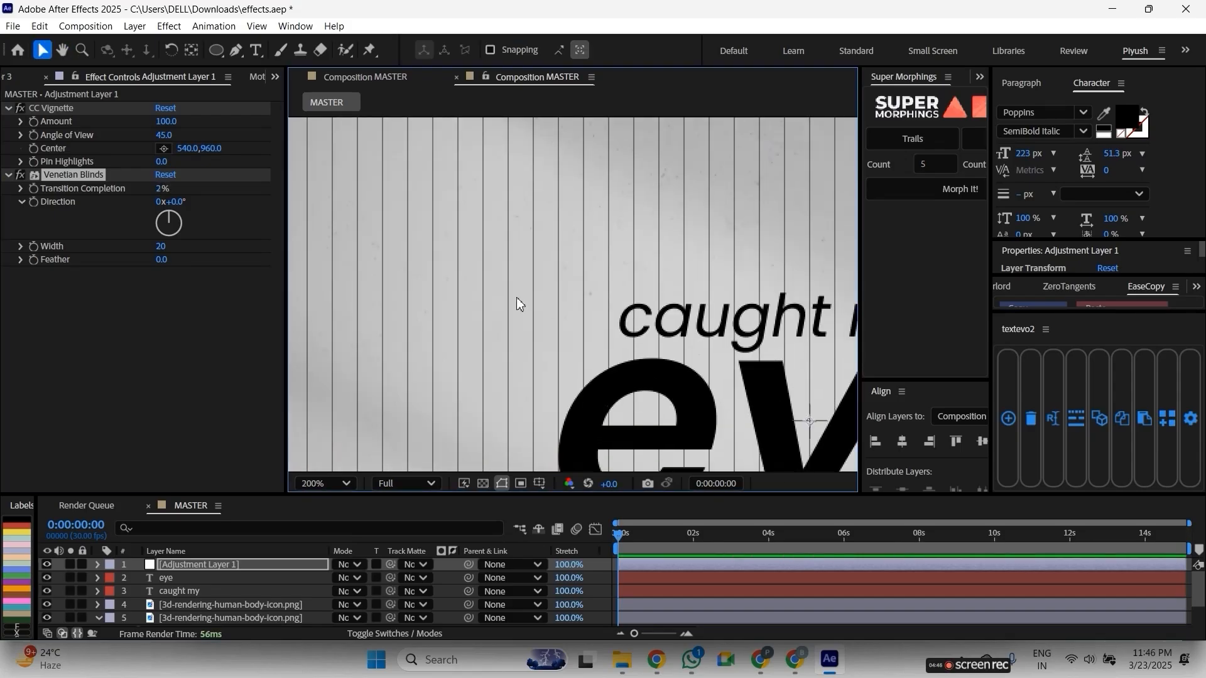
left_click_drag(177, 223, 181, 209)
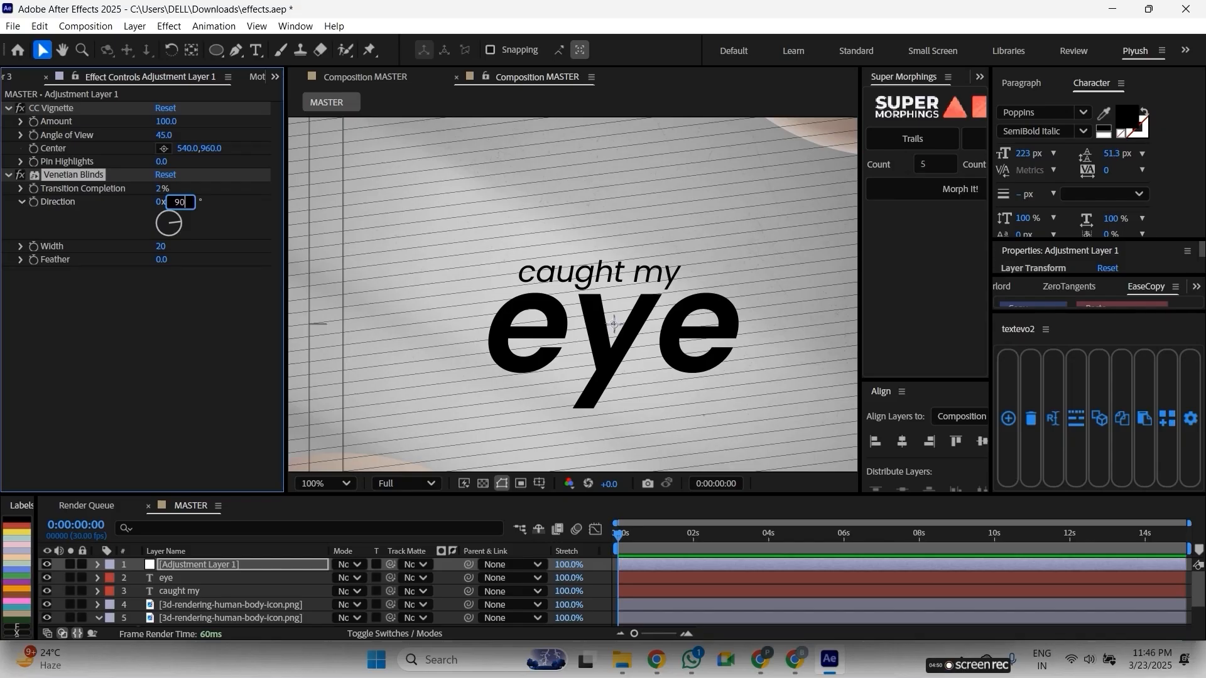
scroll(616, 261, "down", 2)
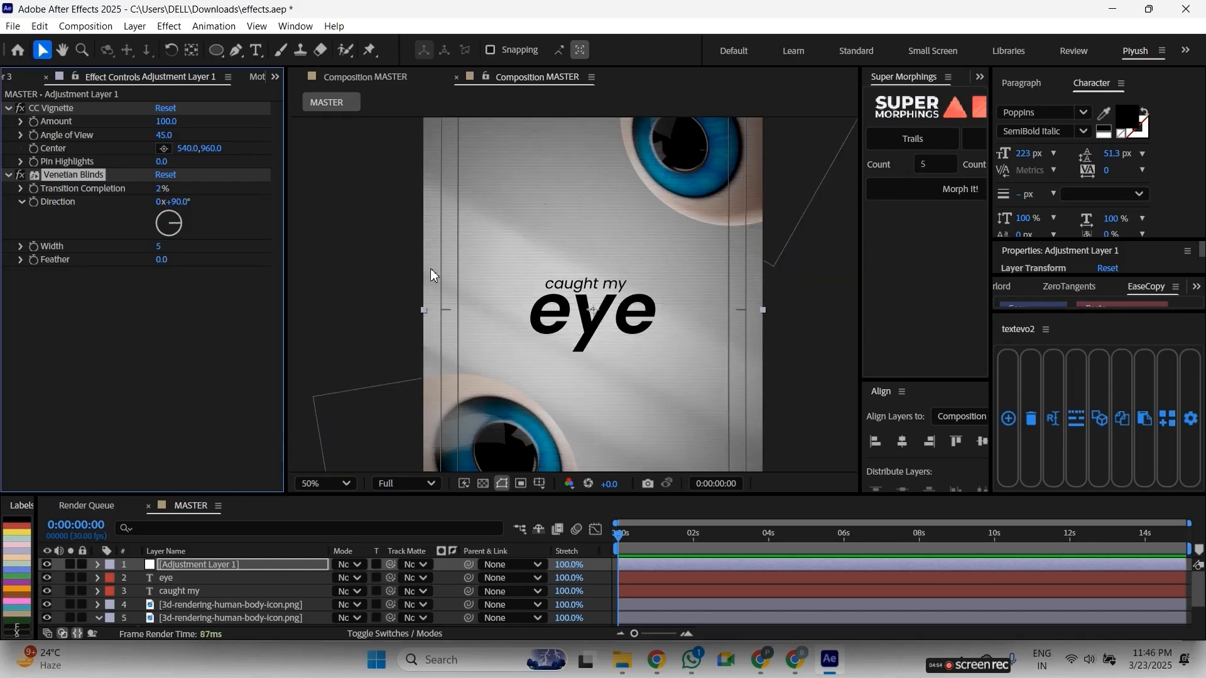
scroll(431, 269, "up", 3)
scroll(429, 288, "down", 3)
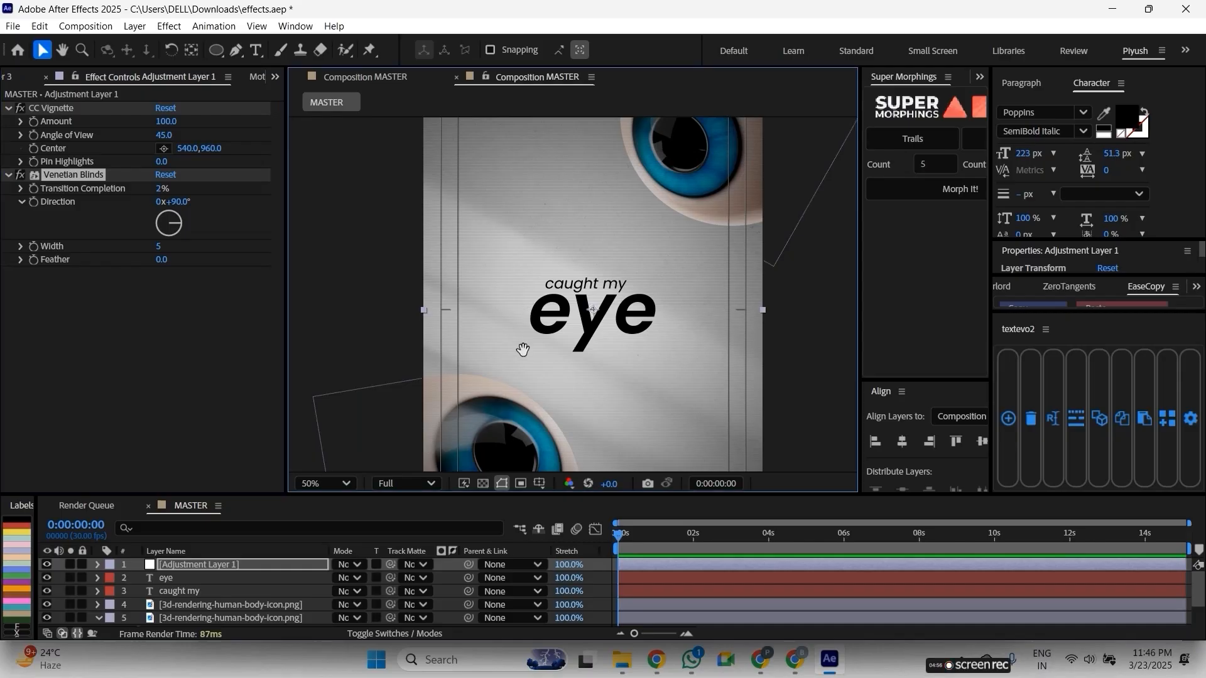
scroll(532, 281, "up", 3)
scroll(558, 262, "down", 3)
scroll(551, 255, "down", 2)
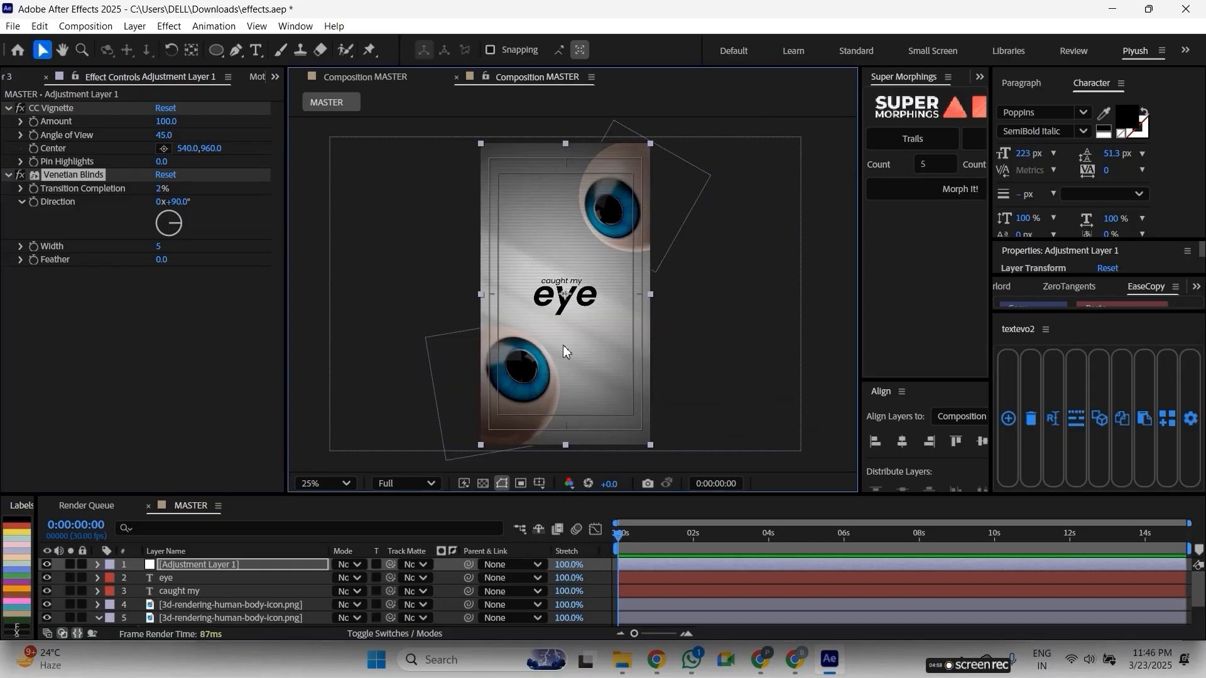
Step: Apply the Tint effect to the upper eyeball layer so the eye becomes black and white
left_click(457, 440)
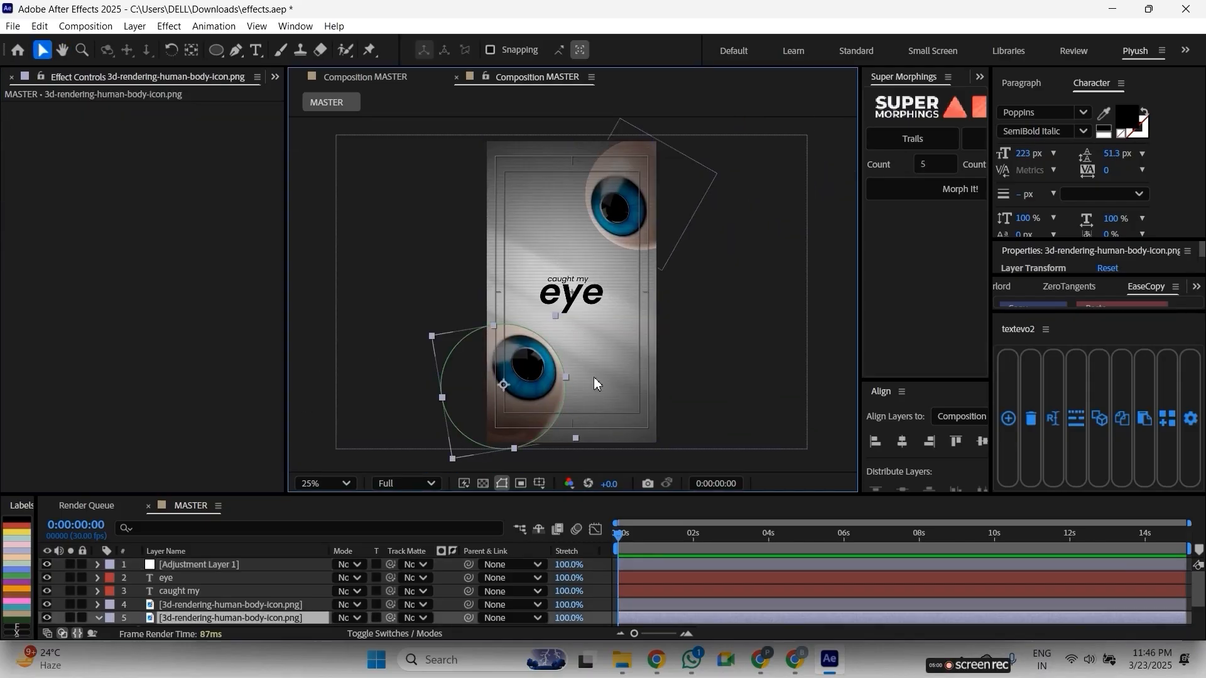
left_click(631, 219)
left_click(625, 267)
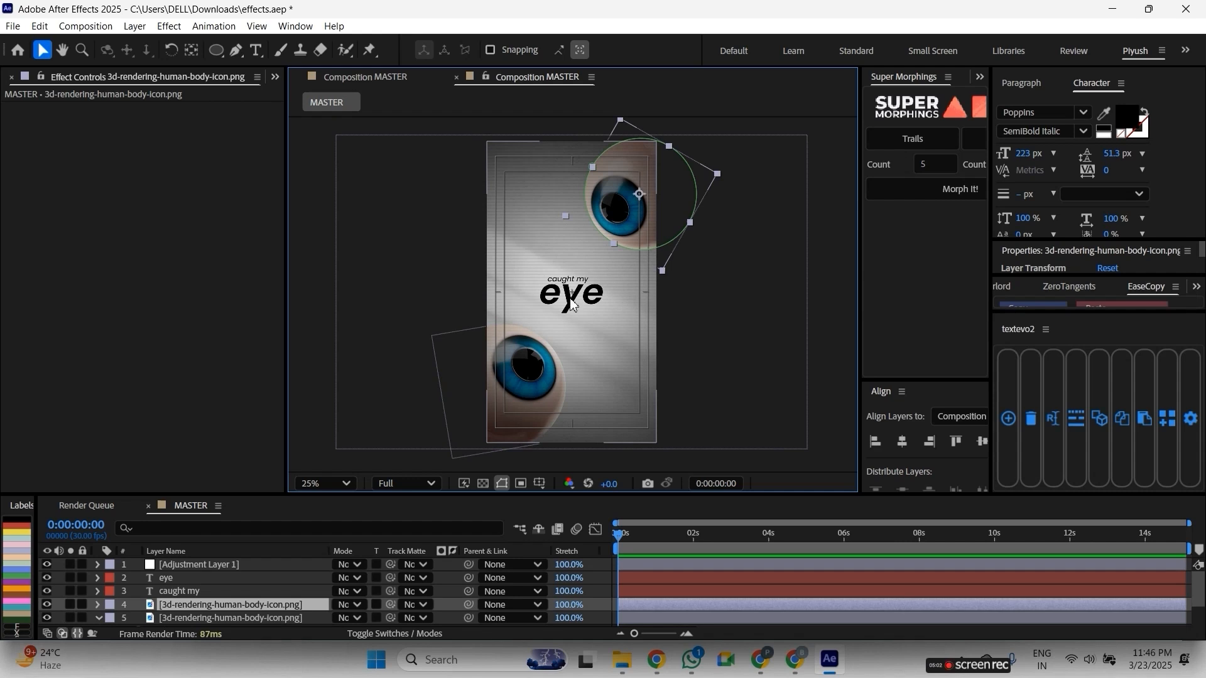
scroll(571, 304, "up", 2)
scroll(562, 302, "down", 2)
key("ctrl+space")
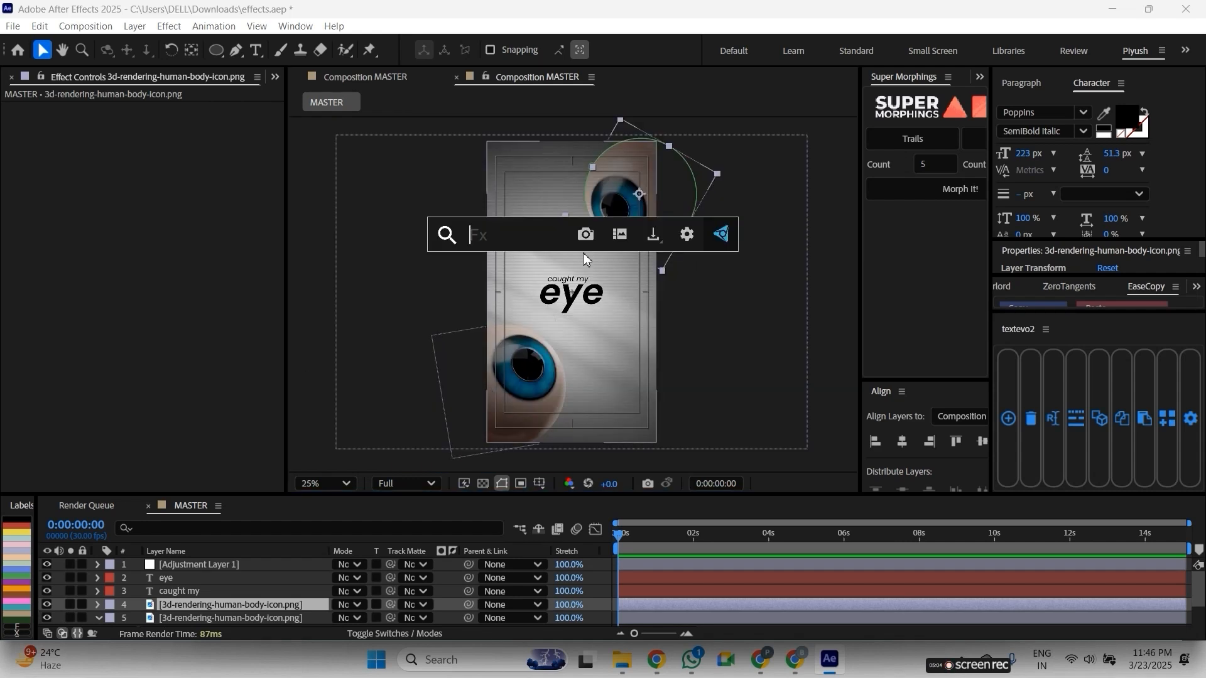
type("tint")
key("Return")
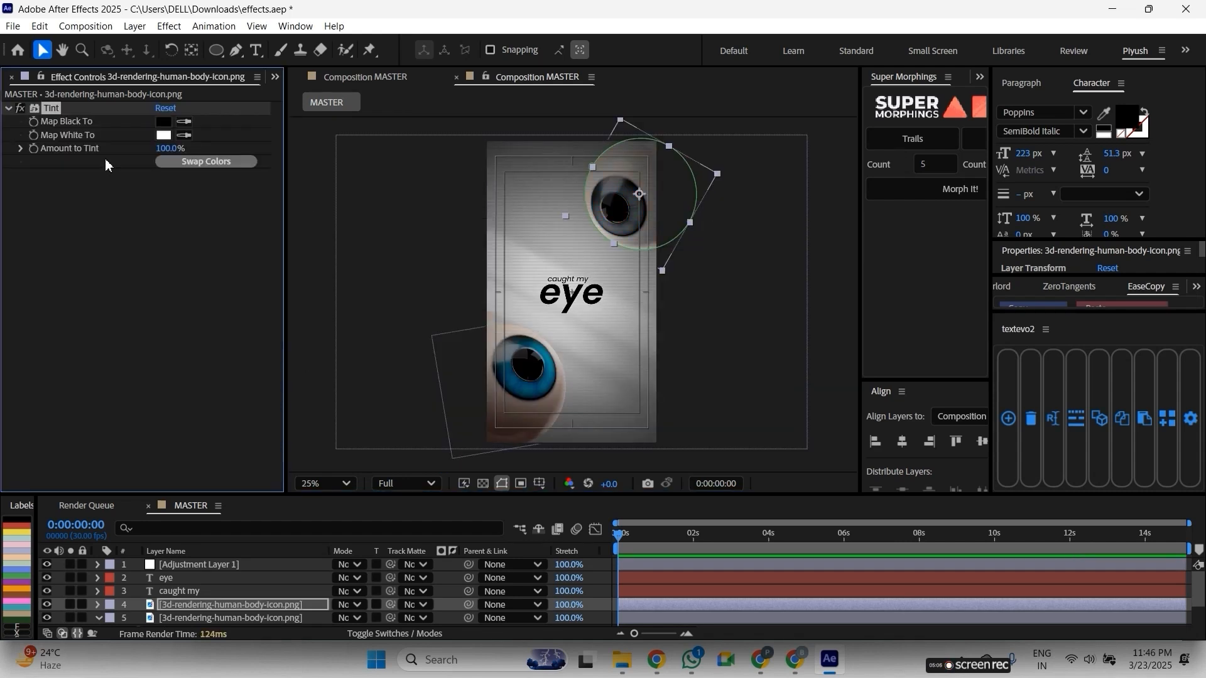
Step: Paste the same Tint effect onto the lower eyeball layer
left_click(501, 428)
left_click(480, 423)
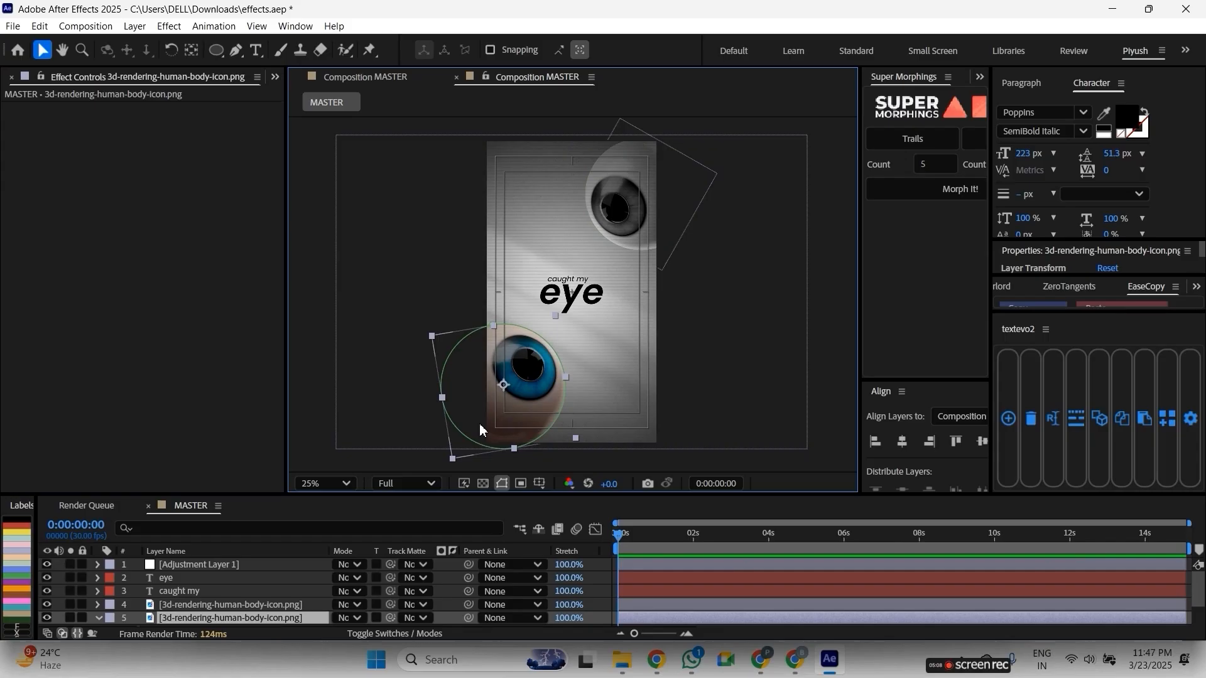
key("ctrl+v")
scroll(537, 337, "up", 2)
Step: Shift the adjustment layer's CC Vignette center sideways to 890,960, keeping the amount at 100
left_click(213, 565)
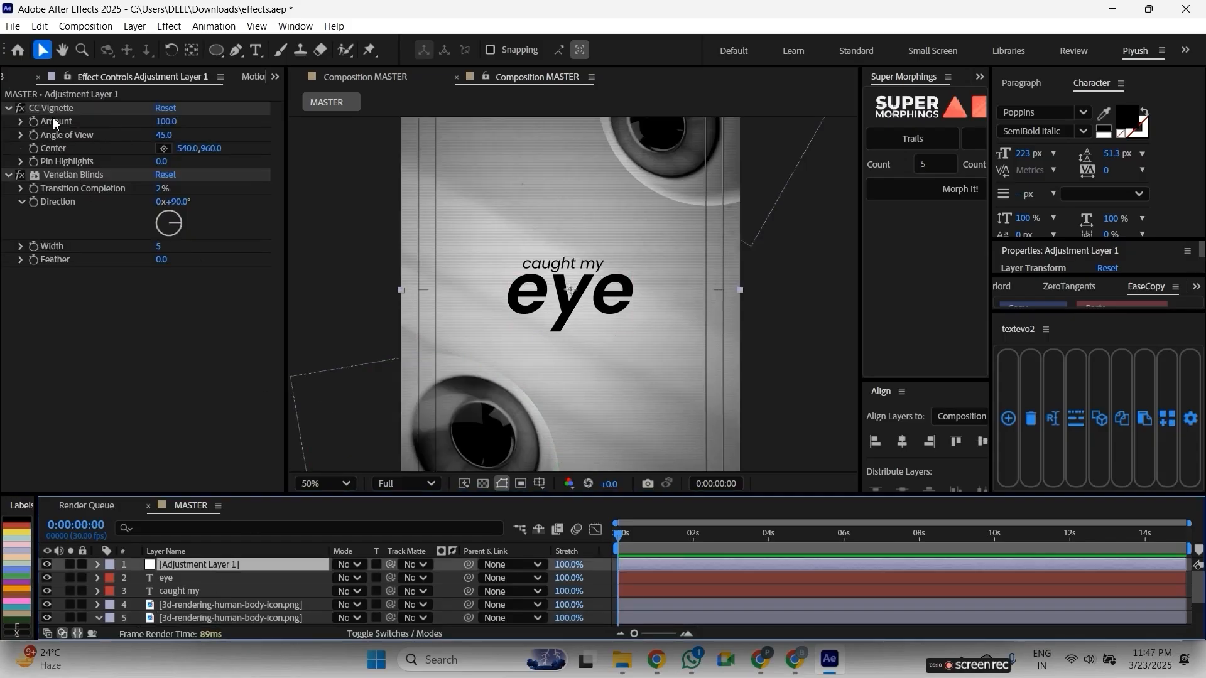
scroll(552, 335, "down", 2)
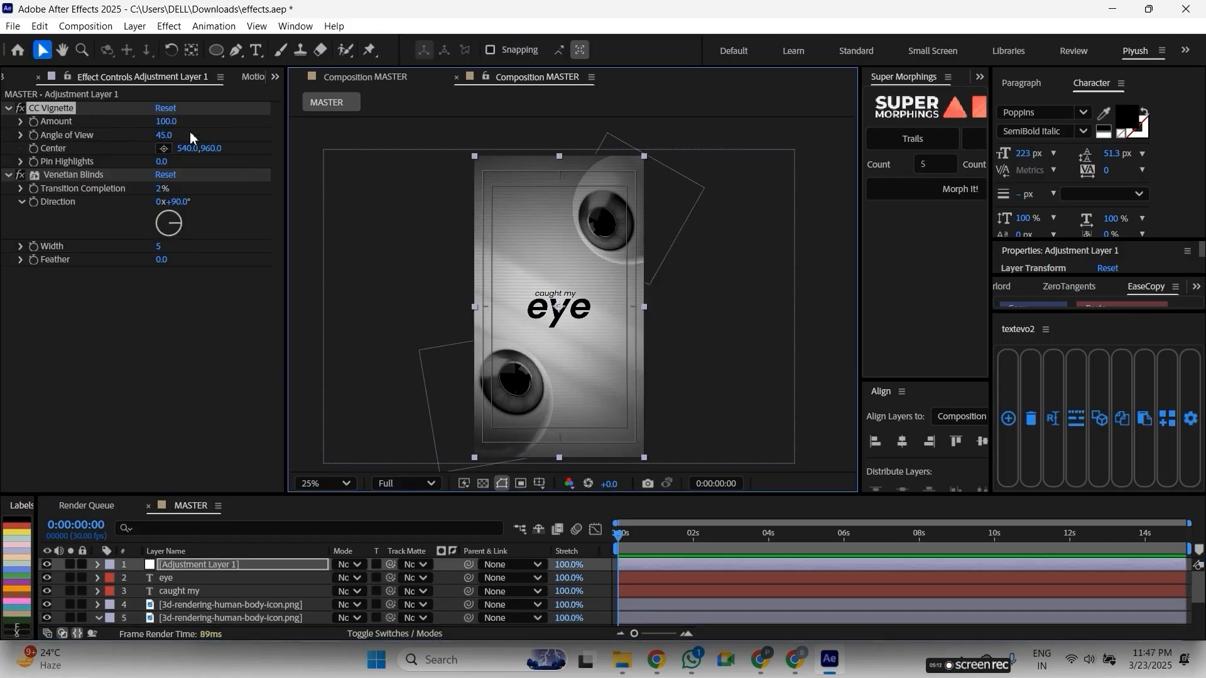
left_click_drag(172, 124, 402, 147)
key("ctrl+z")
key("ctrl+z")
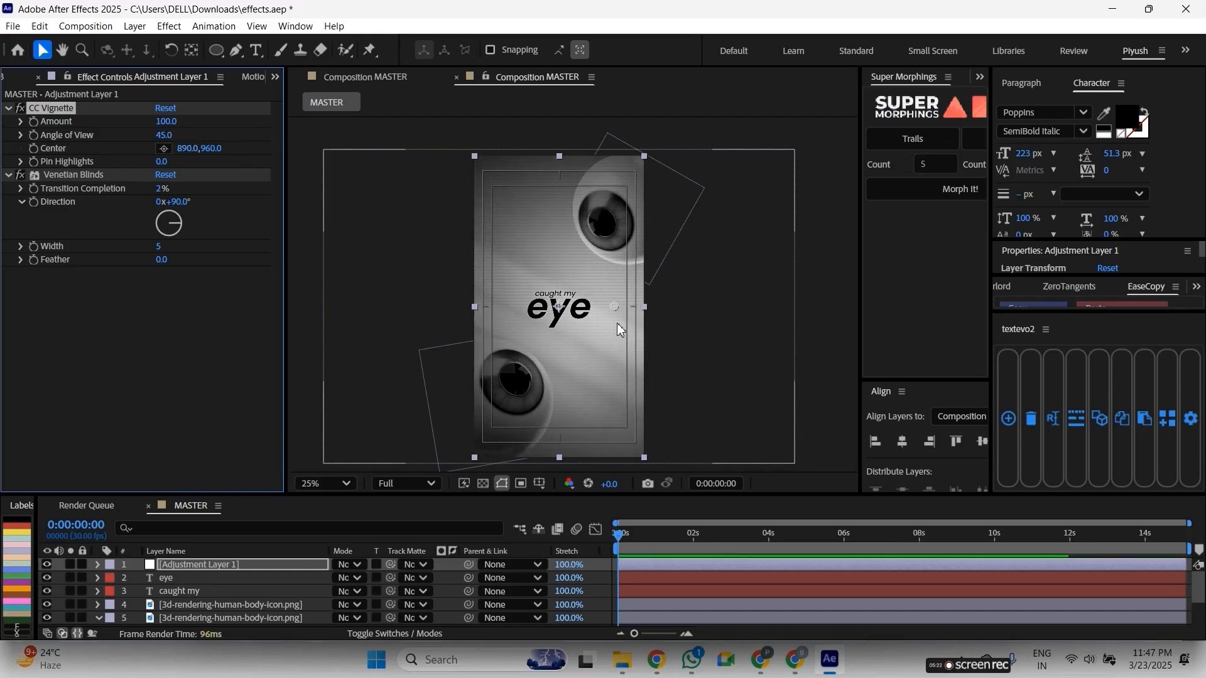
left_click_drag(613, 308, 549, 306)
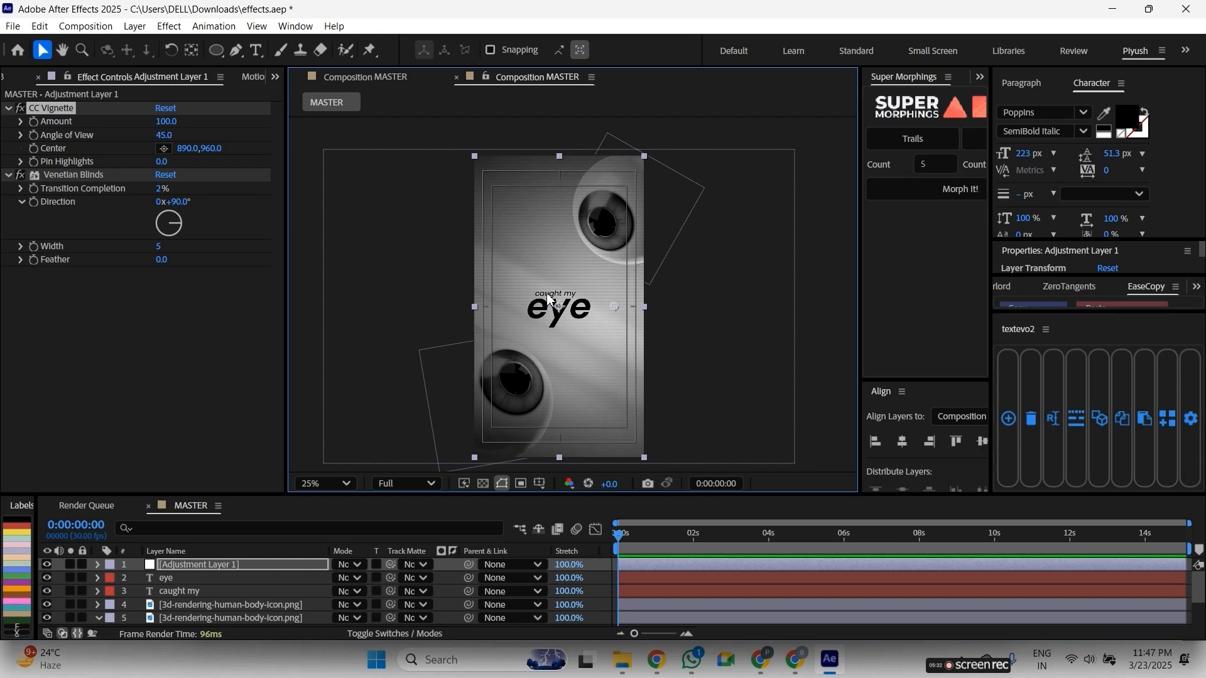
left_click(69, 175)
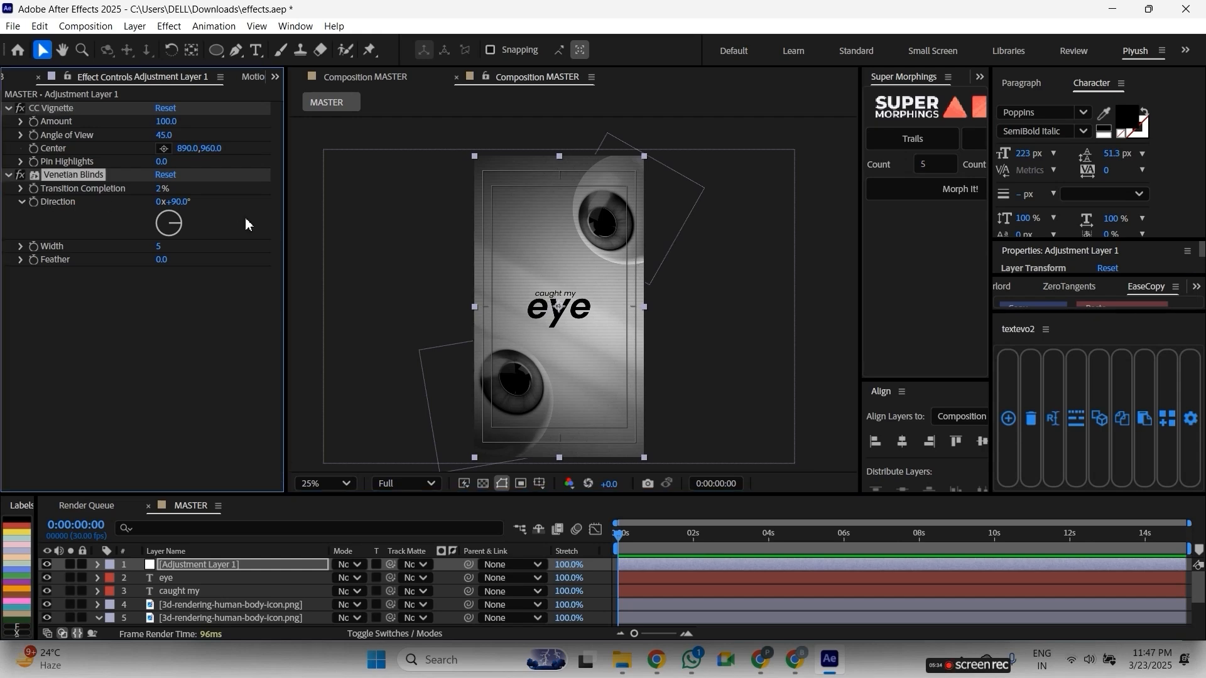
scroll(520, 313, "up", 2)
scroll(553, 286, "down", 2)
left_click_drag(552, 285, 552, 299)
left_click(672, 241)
left_click_drag(509, 415, 503, 377)
left_click(522, 364)
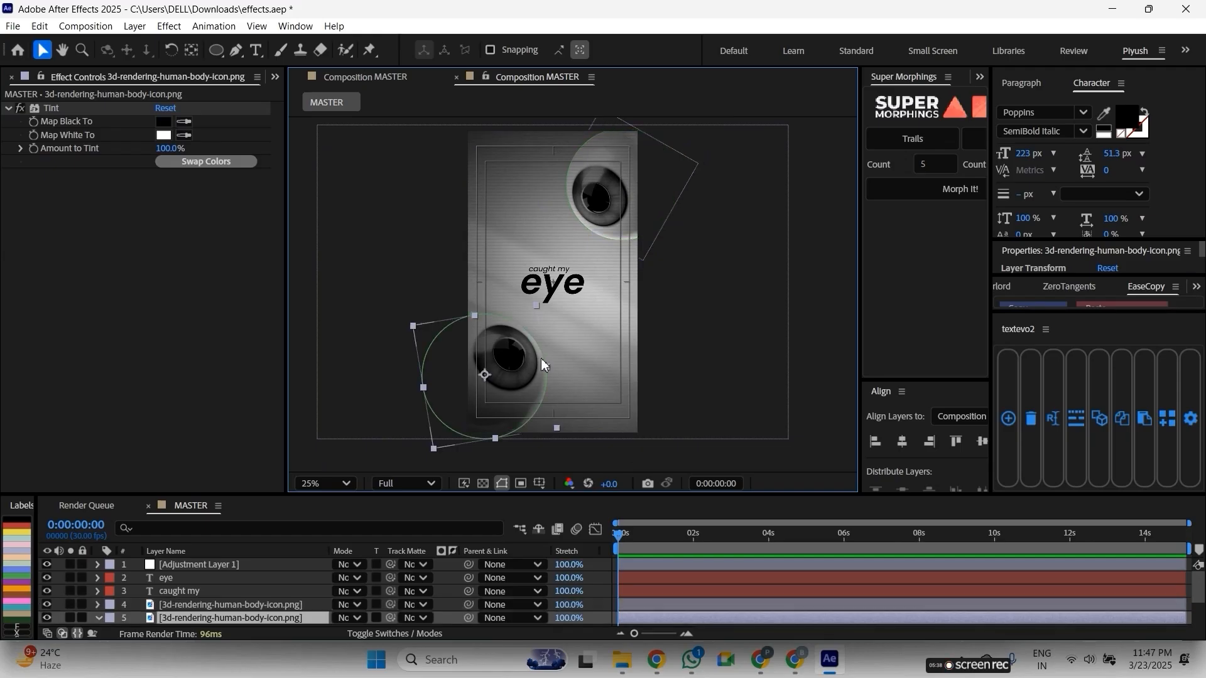
Step: Switch the adjustment layer's visibility off and on to compare the scene with and without its effects
left_click(217, 564)
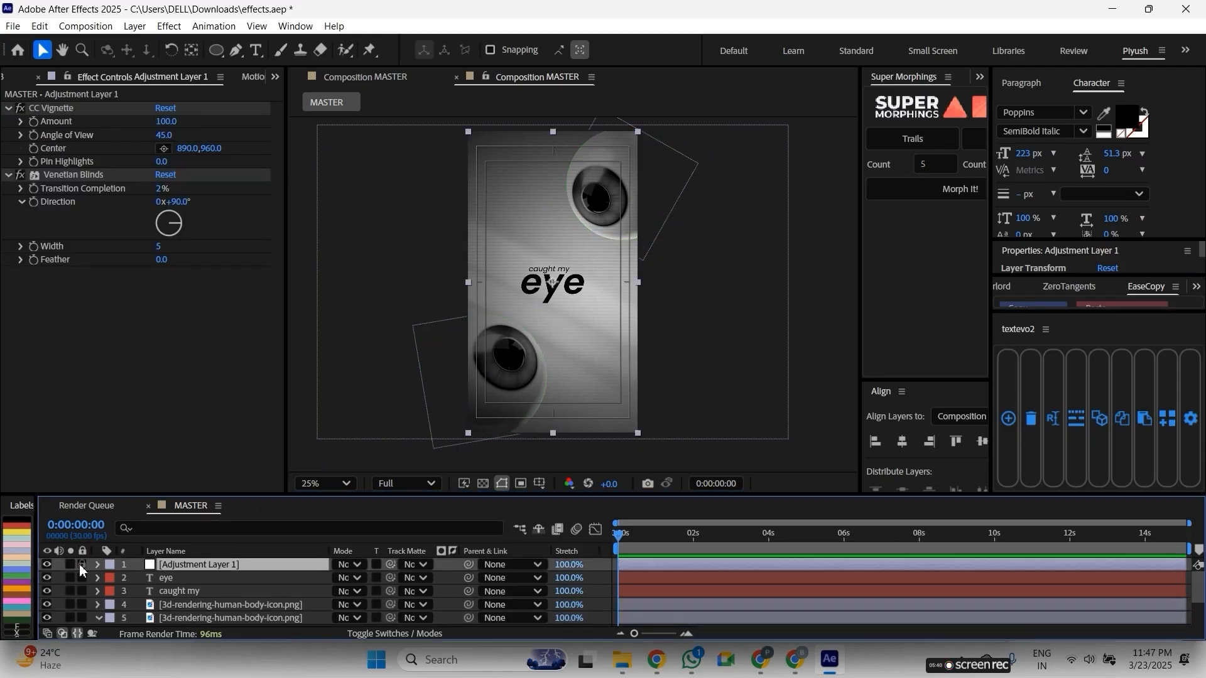
left_click(47, 564)
left_click(47, 565)
left_click(47, 565)
left_click(47, 565)
Step: Examine the scan lines and shading around the text up close and across the whole frame
scroll(545, 288, "up", 1)
left_click_drag(519, 264, 542, 323)
scroll(542, 322, "up", 1)
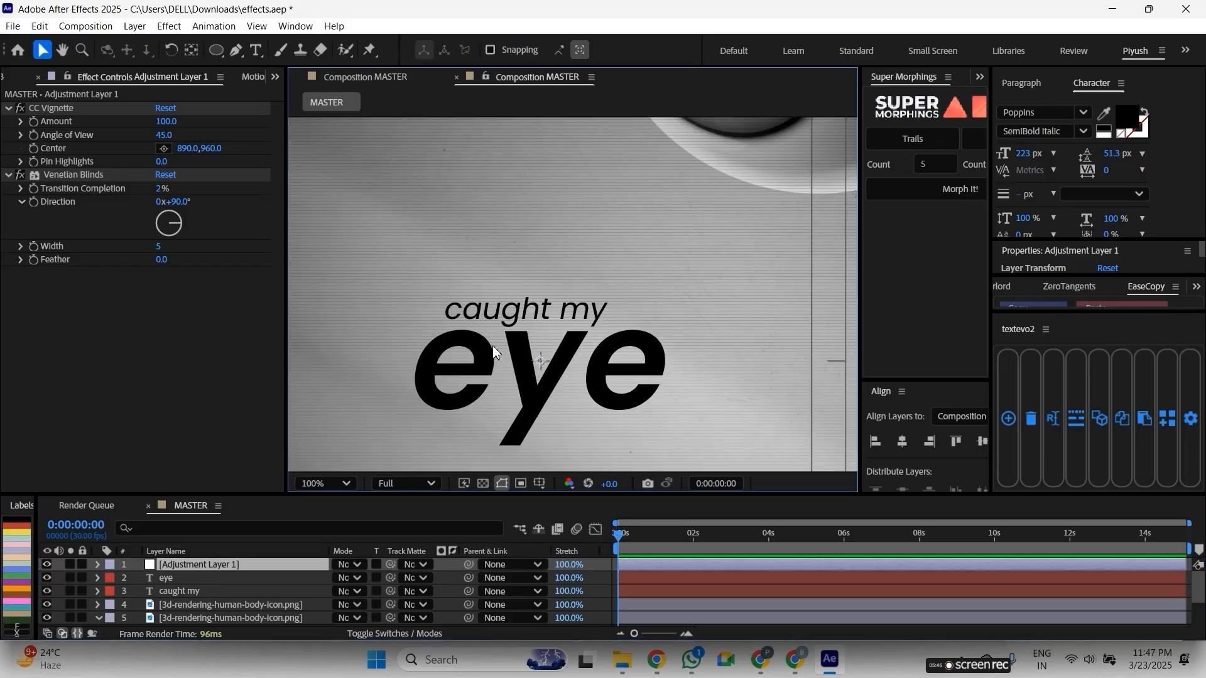
key("ctrl+shift+a")
left_click(475, 391)
scroll(506, 371, "down", 1)
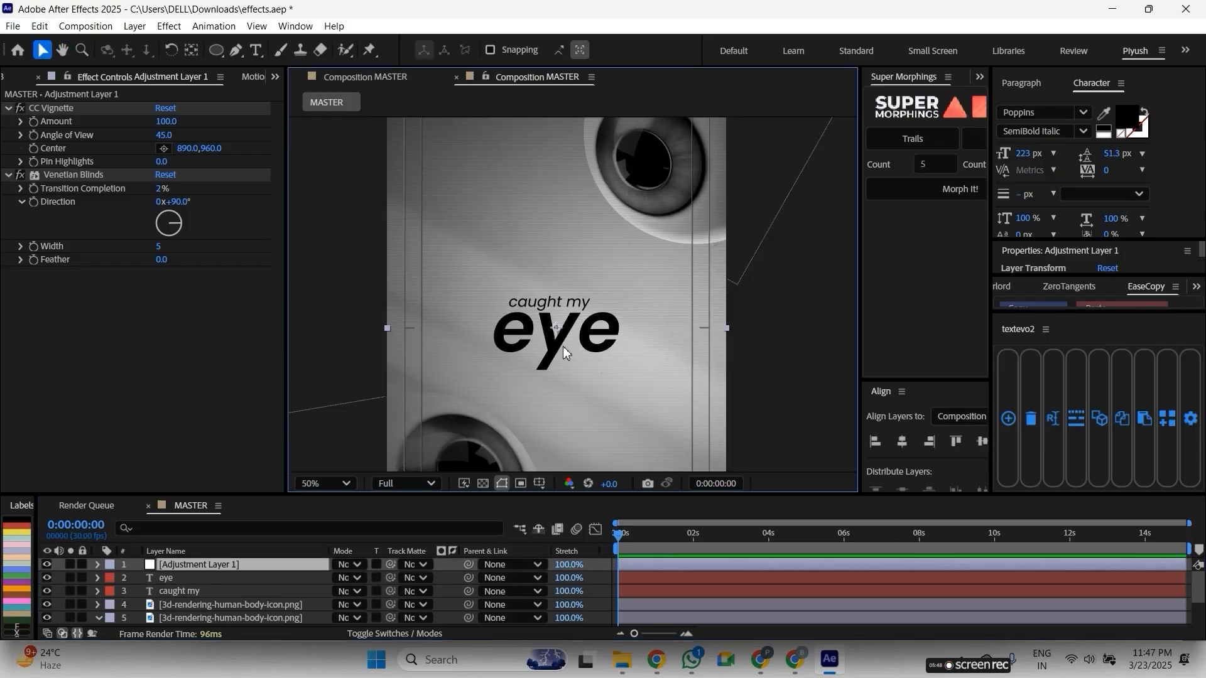
scroll(552, 321, "down", 1)
scroll(553, 322, "up", 1)
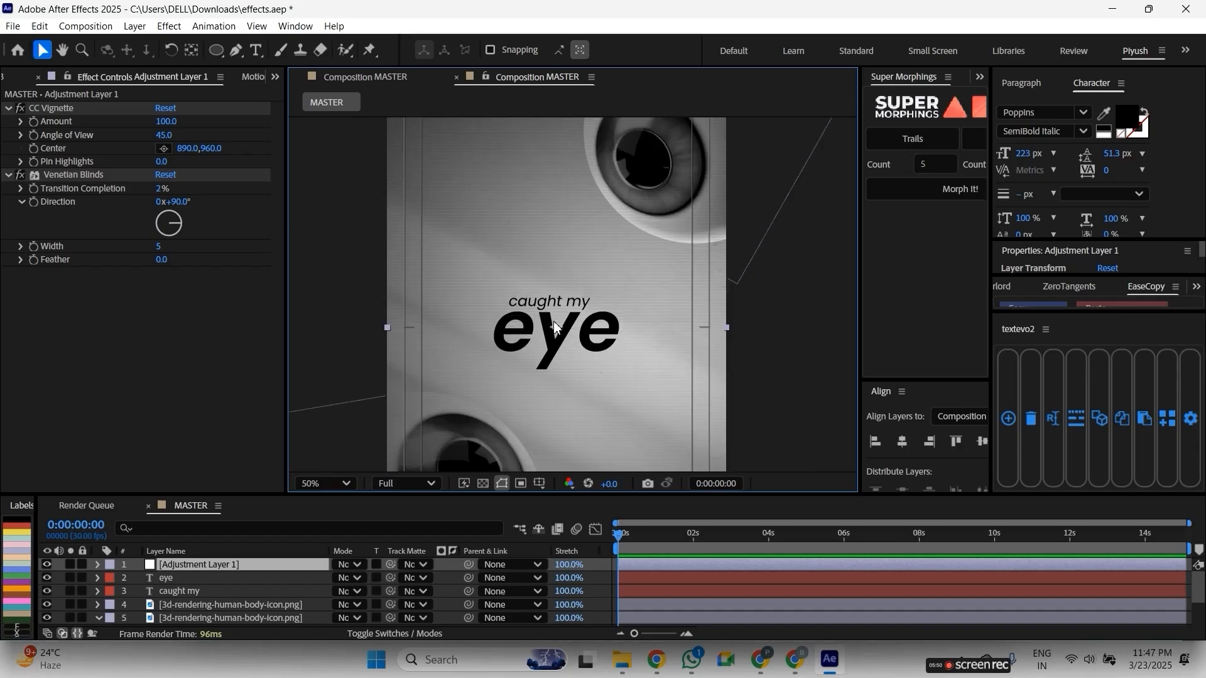
key("ctrl+shift+a")
left_click(526, 352)
scroll(574, 301, "down", 1)
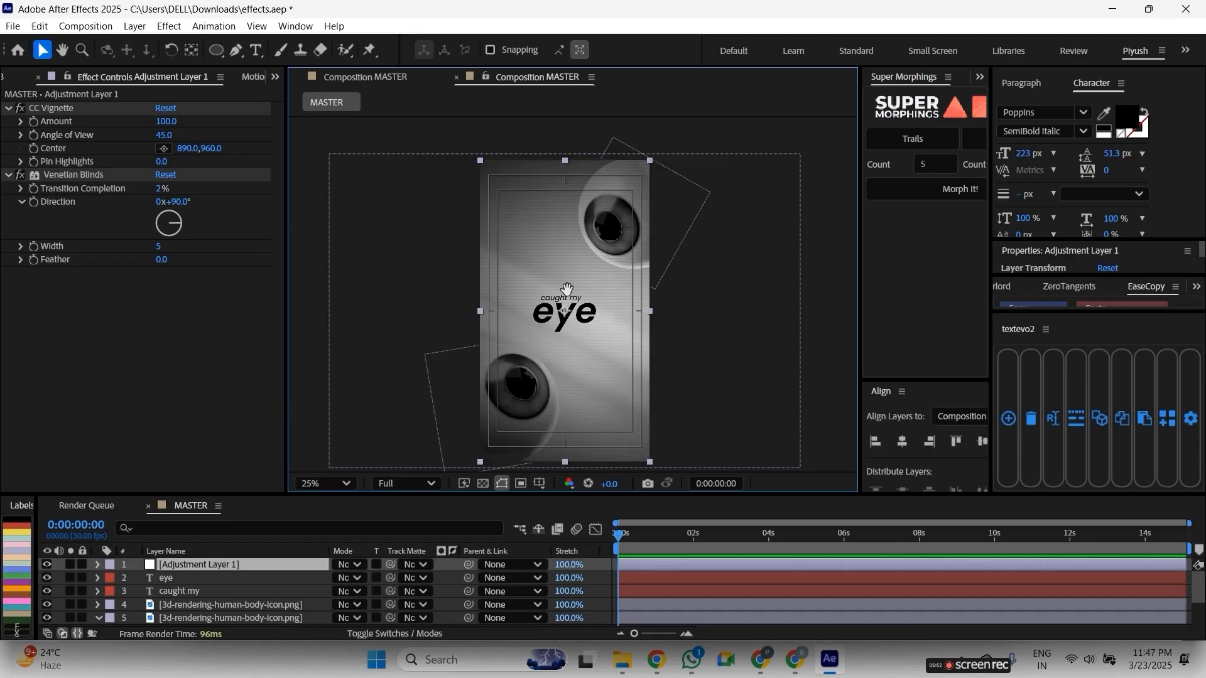
left_click_drag(567, 289, 540, 275)
scroll(543, 276, "up", 1)
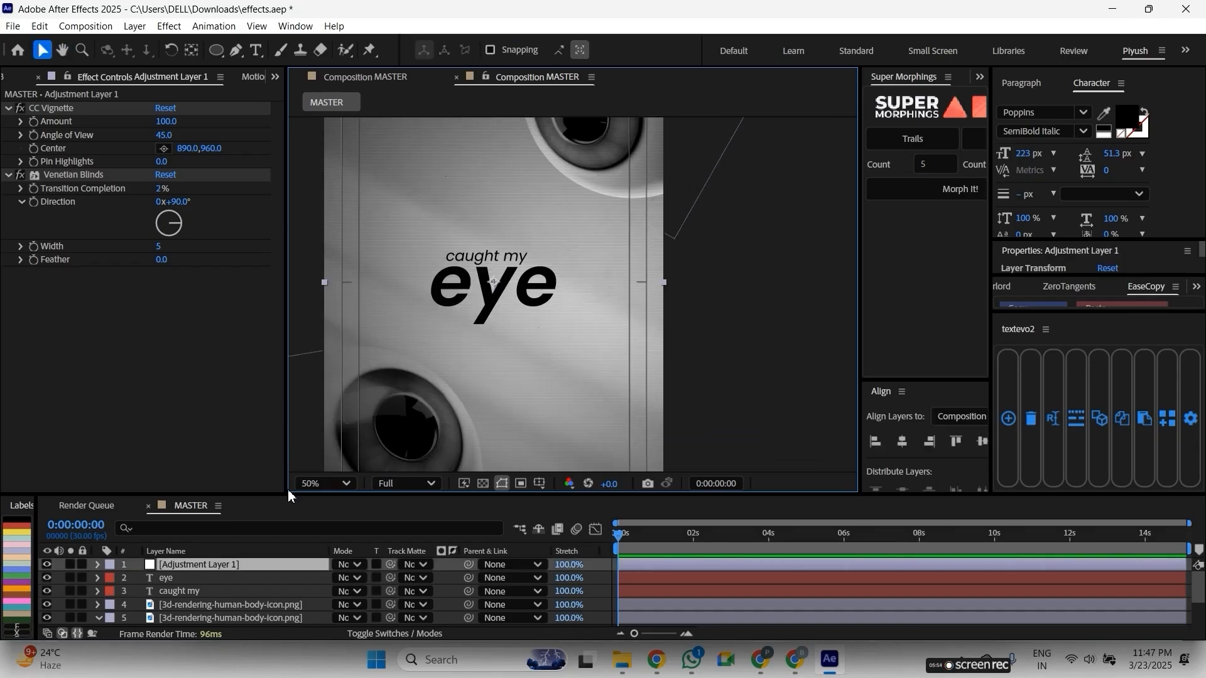
Step: Apply the Noise effect to the adjustment layer and set its amount of noise to 20%
left_click(210, 563)
key("ctrl+space")
type("noise")
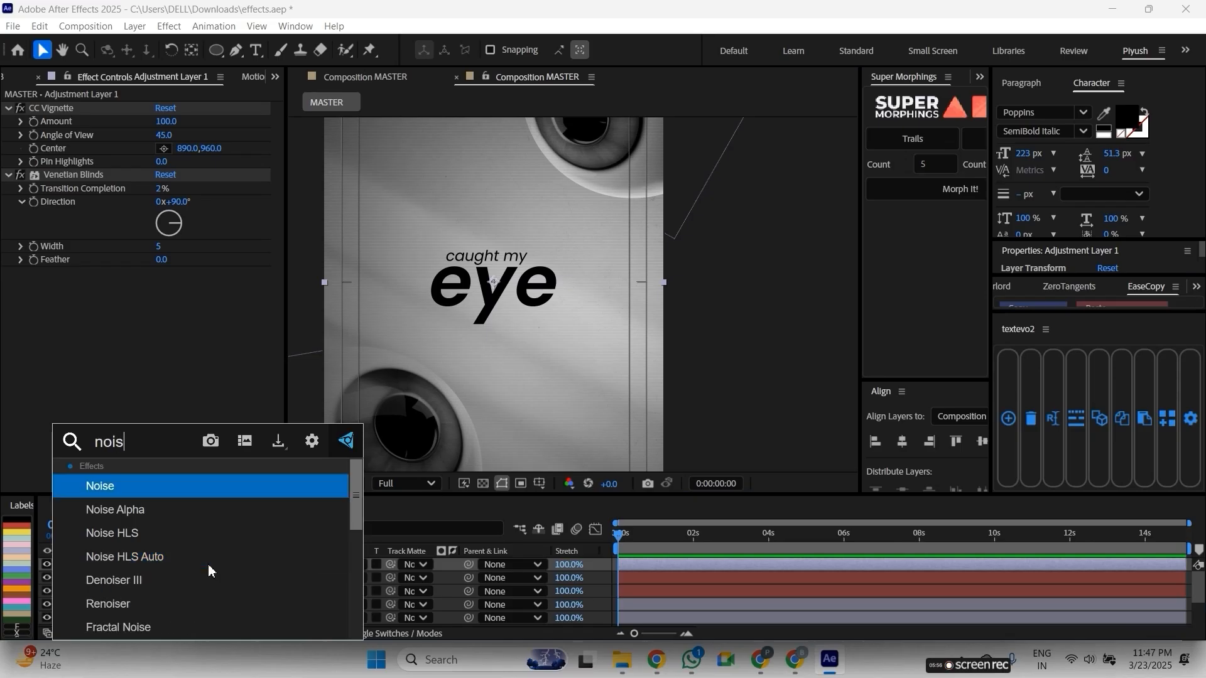
key("Return")
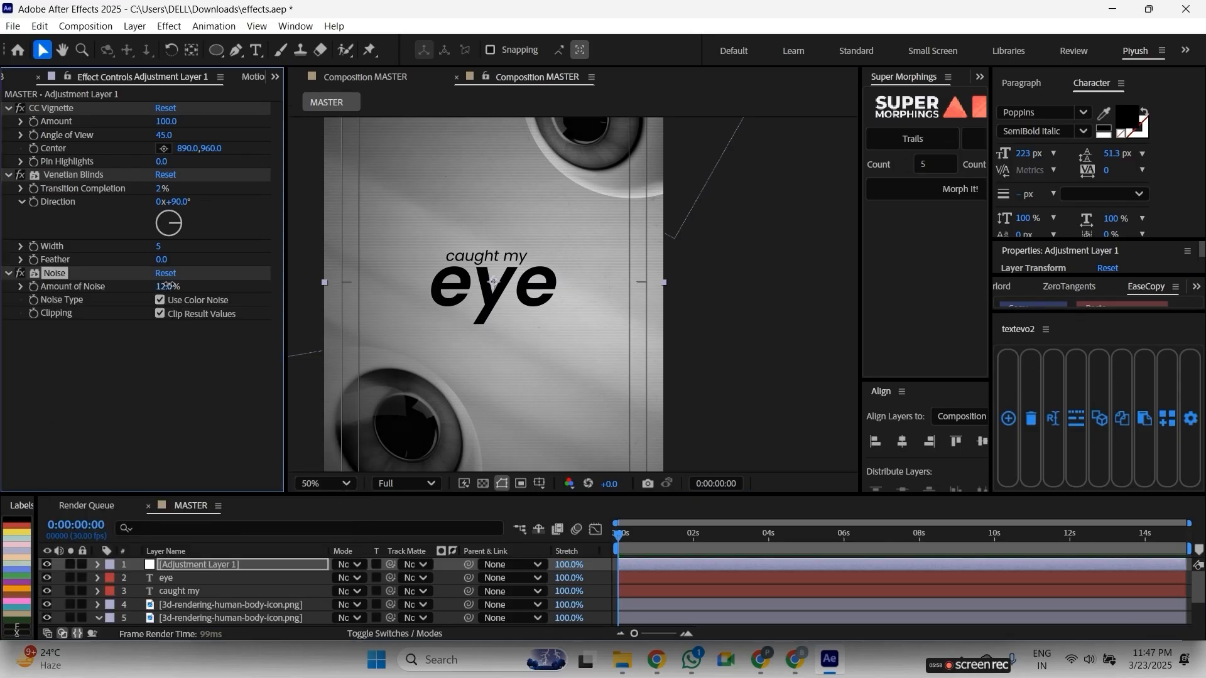
scroll(507, 292, "up", 3)
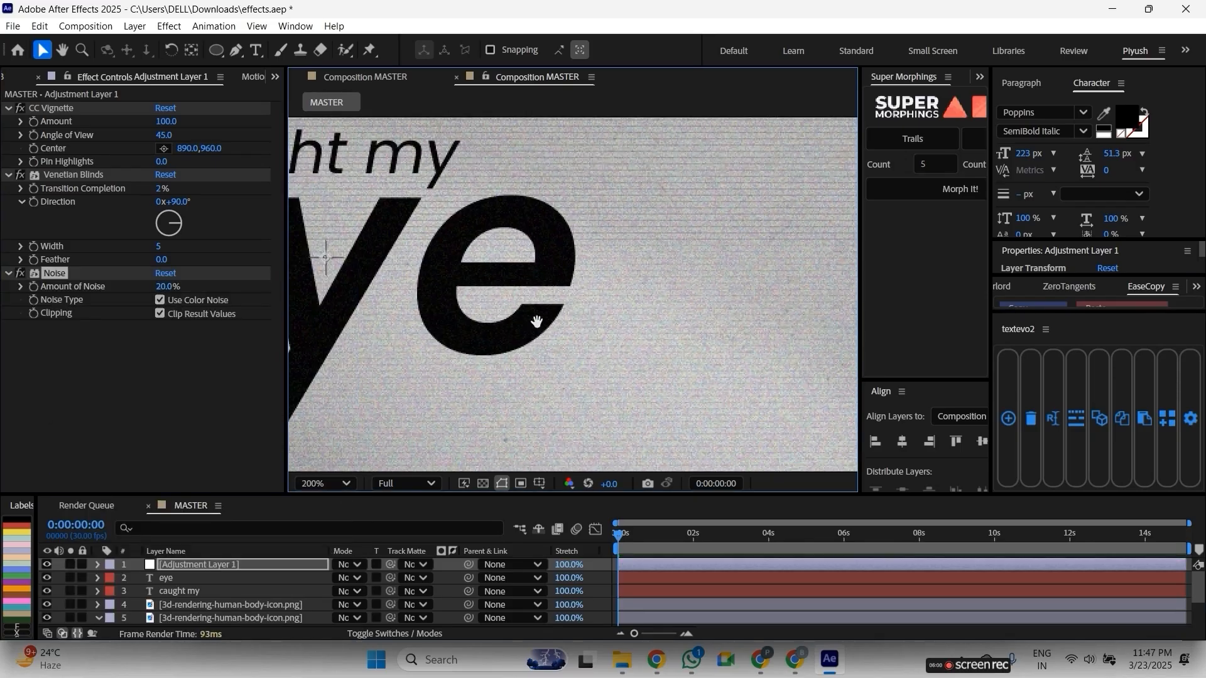
scroll(618, 372, "down", 3)
left_click_drag(587, 339, 636, 449)
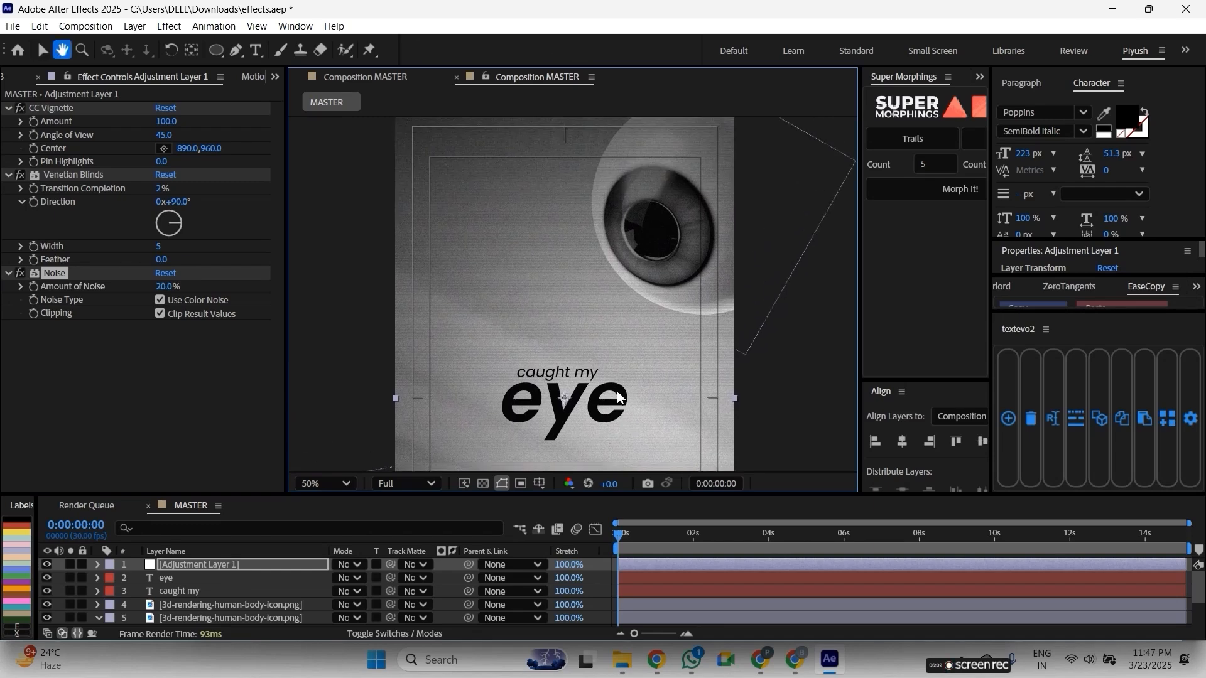
scroll(638, 391, "down", 1)
left_click_drag(637, 390, 620, 346)
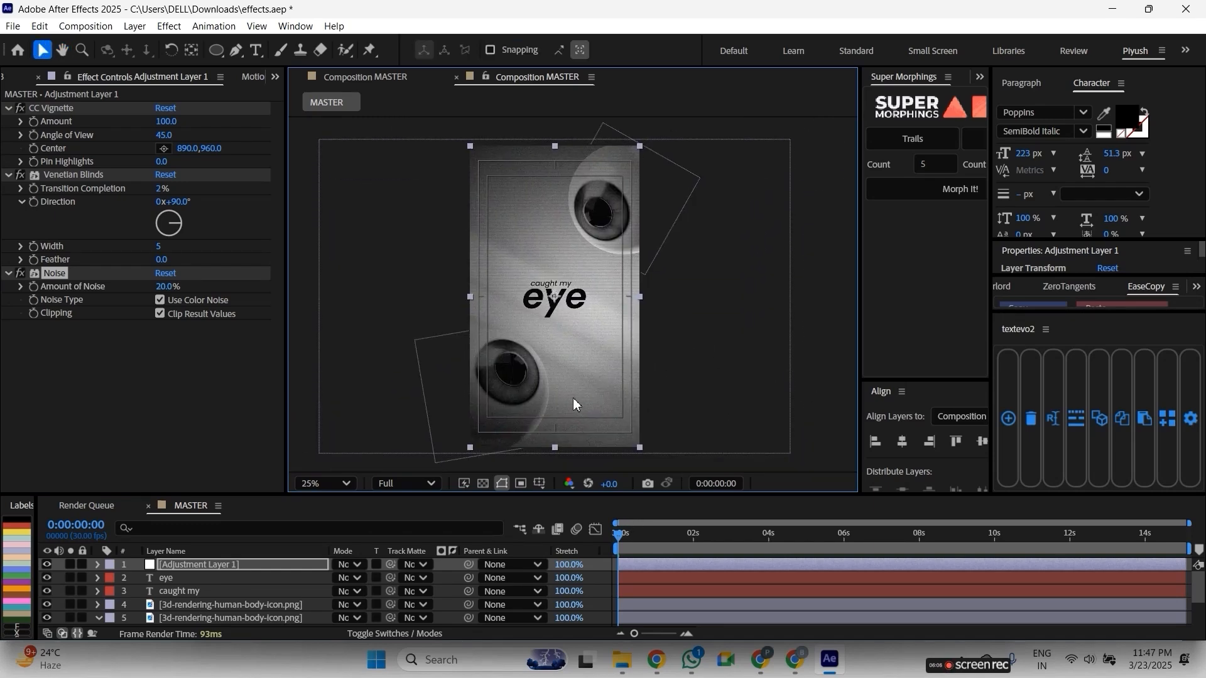
Step: Enlarge the "eye" text to 276 px and move it down so it sits below "caught my"
scroll(541, 326, "up", 1)
left_click(541, 326)
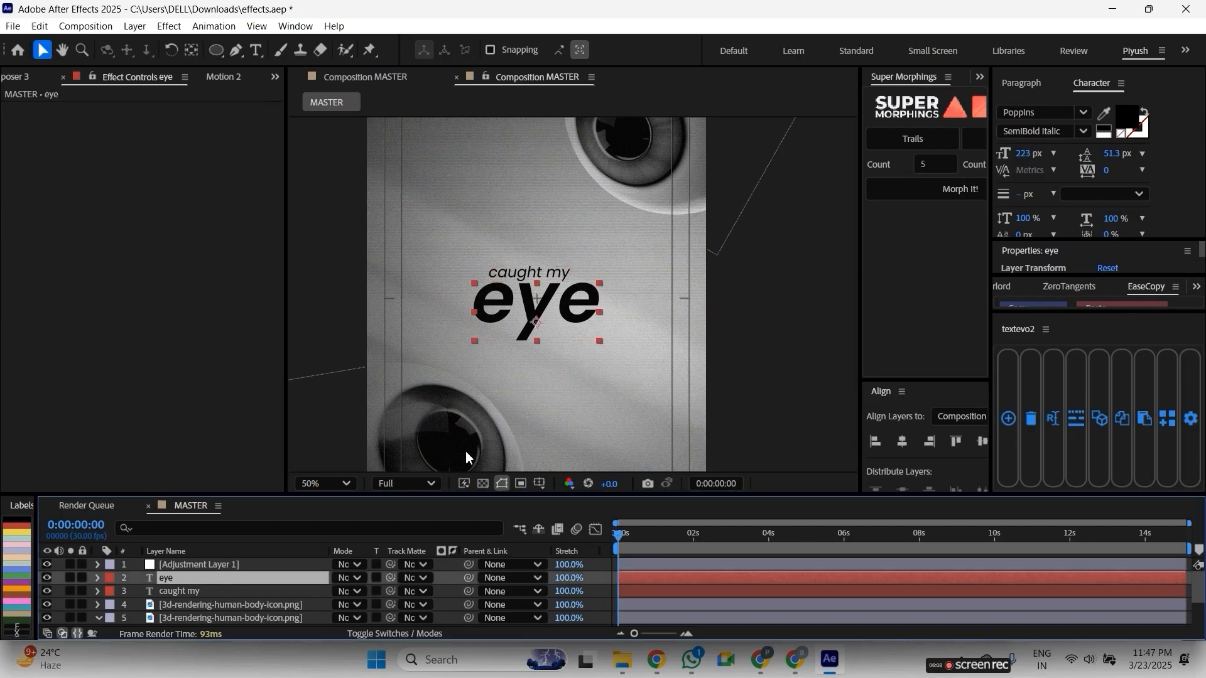
left_click_drag(1022, 154, 1069, 154)
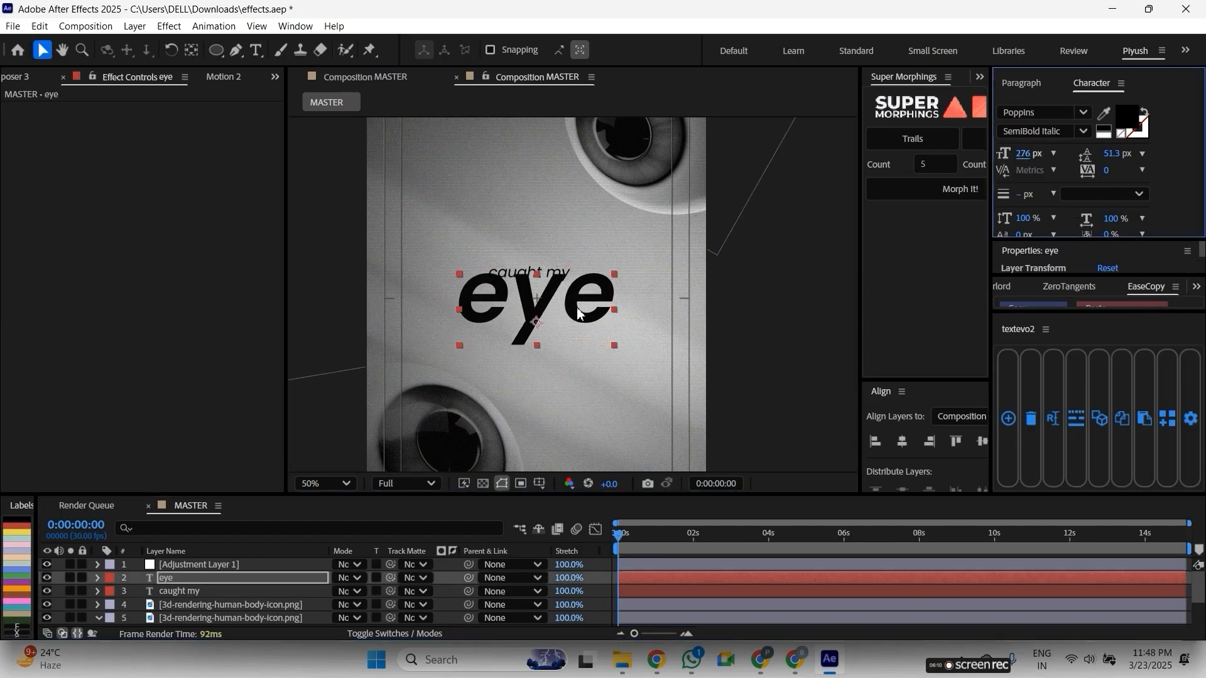
left_click_drag(572, 303, 572, 321)
left_click(533, 269)
left_click(339, 415)
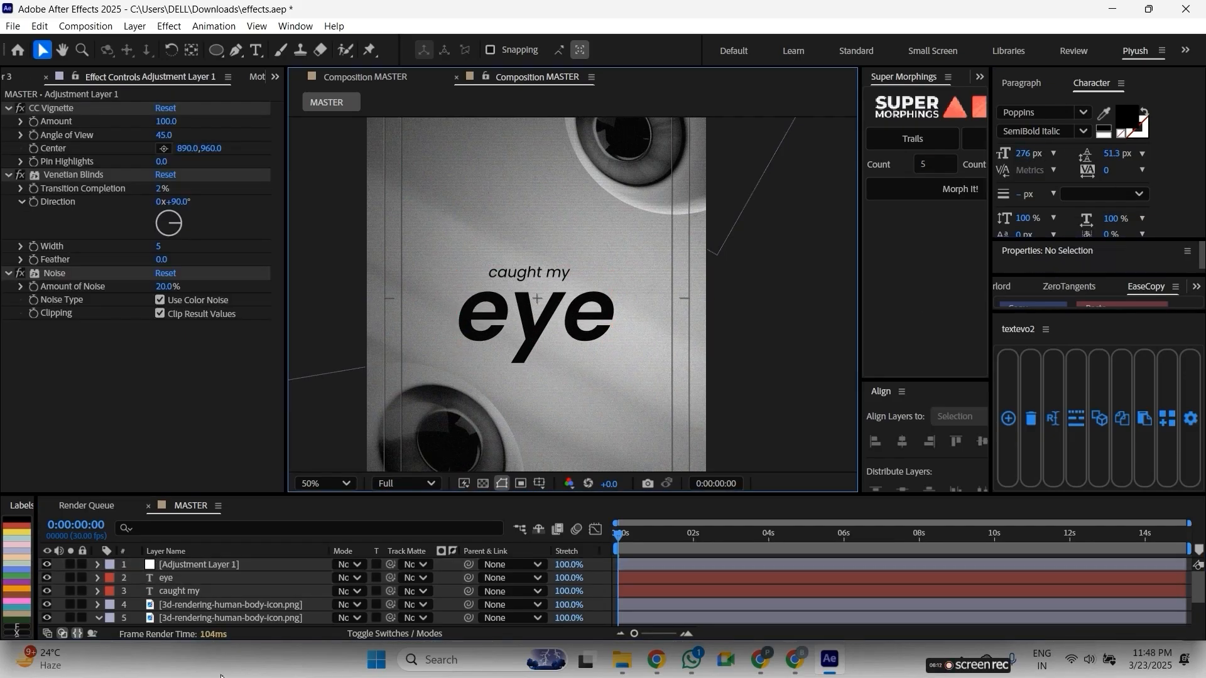
Step: Enlarge the "caught my" text to 105 px and shift it so it sits just above "eye"
left_click(165, 591)
left_click_drag(1023, 154, 1081, 161)
left_click_drag(543, 278, 537, 278)
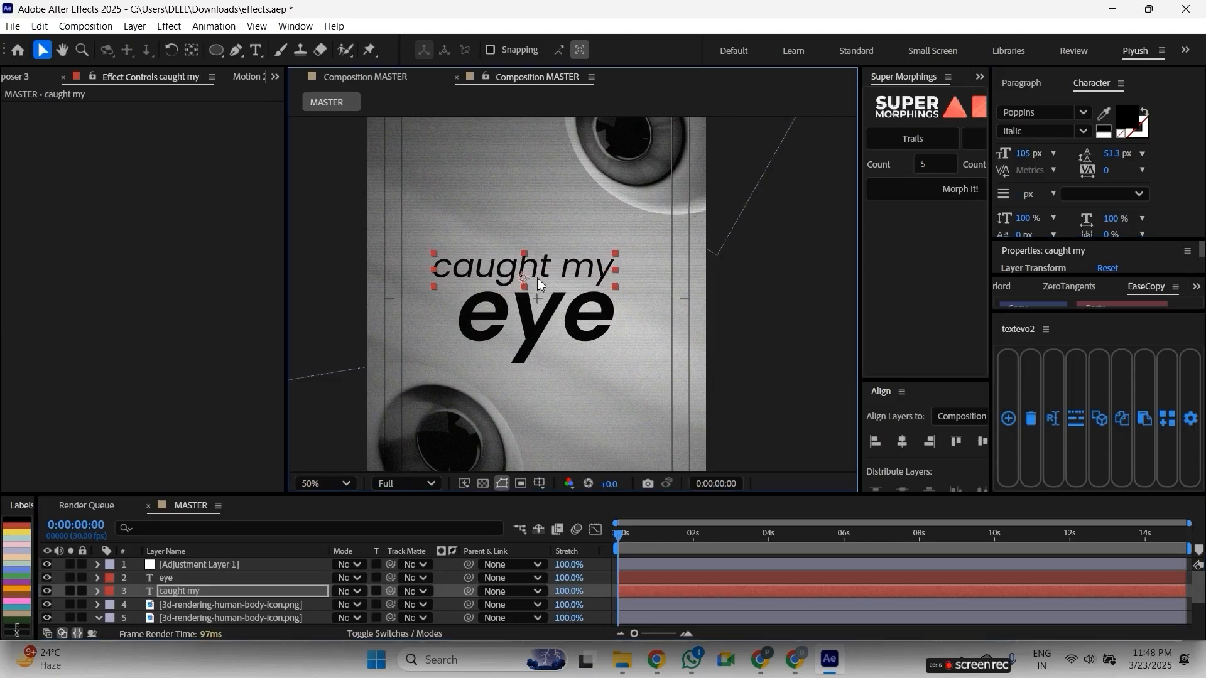
left_click(555, 329)
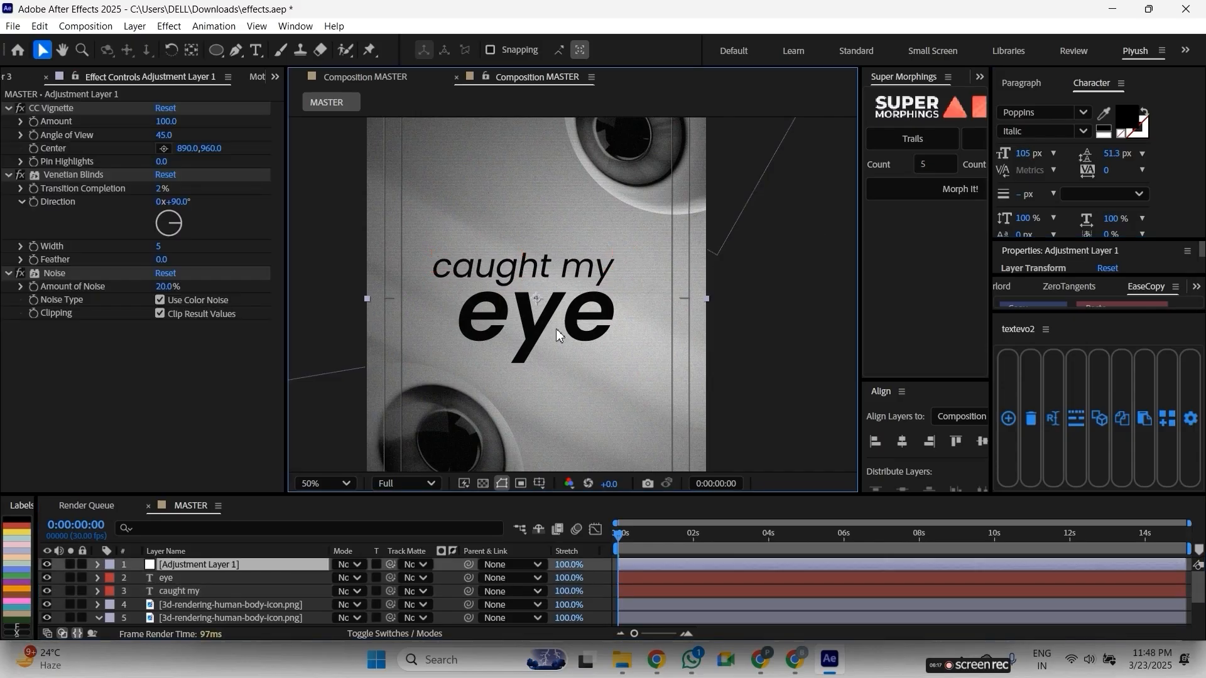
Step: Move the "eye" and "caught my" text layers together slightly to the right, then deselect them
left_click(178, 579)
left_click(826, 387)
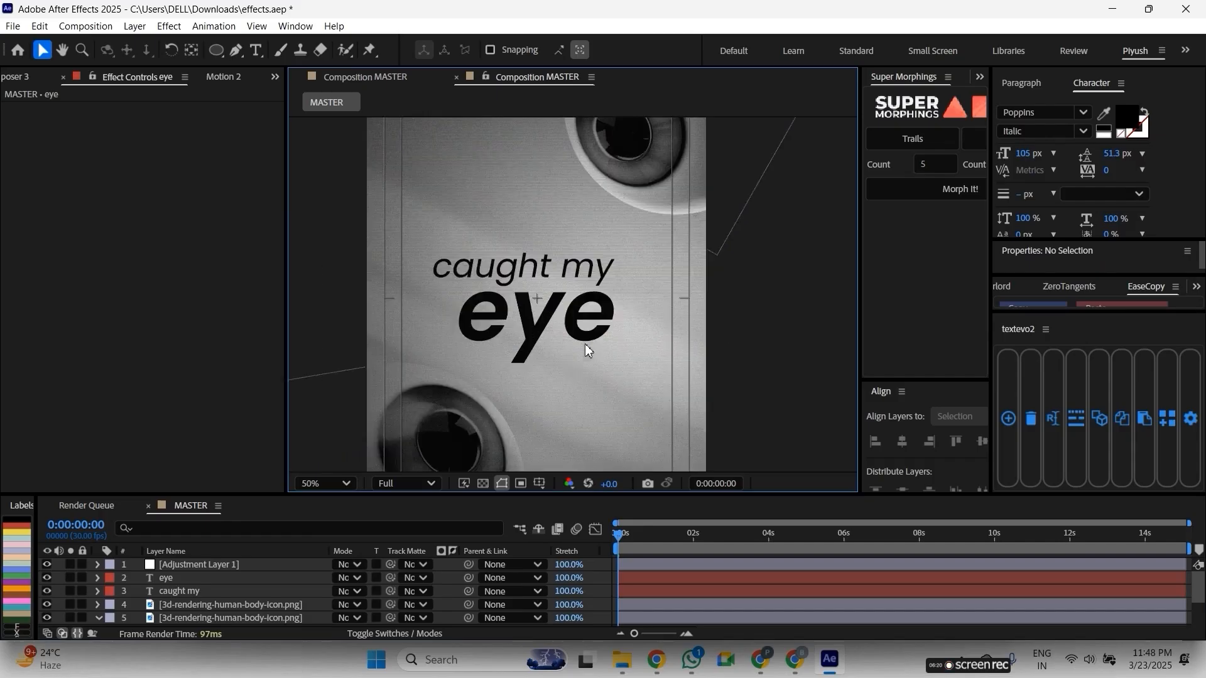
left_click(191, 579)
left_click(191, 590, "shift")
left_click_drag(541, 341, 547, 343)
key("comma")
left_click(831, 389)
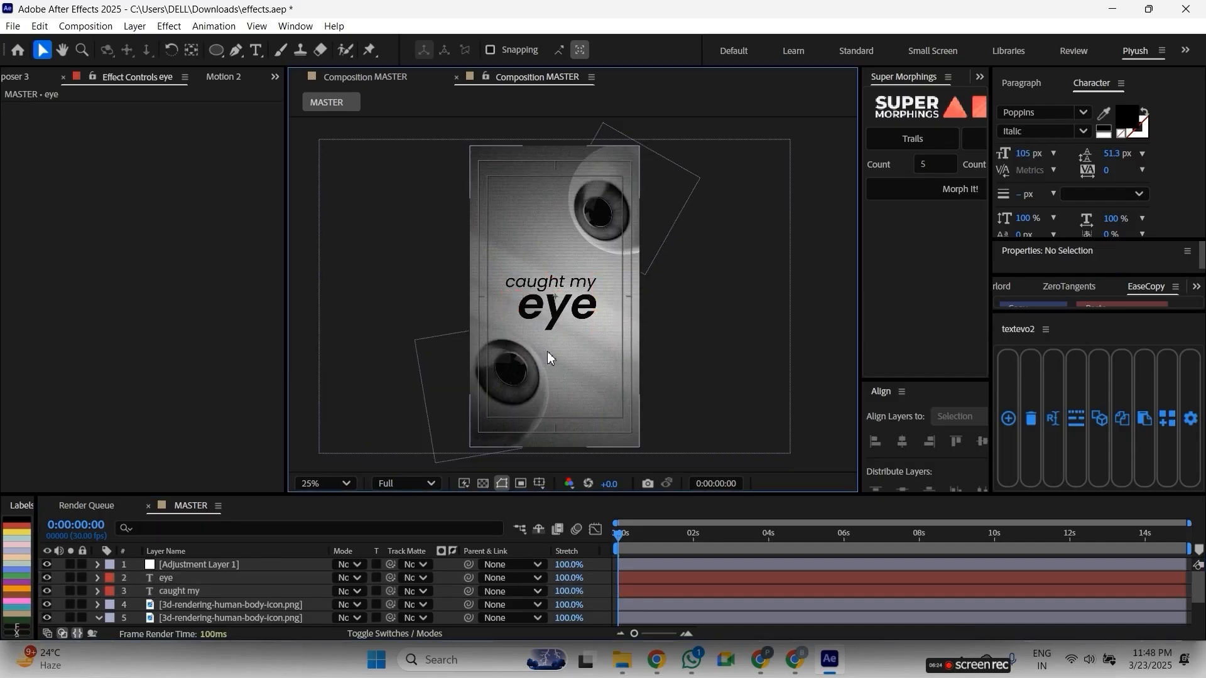
Step: Apply the CC Lens effect to the adjustment layer
left_click(200, 564)
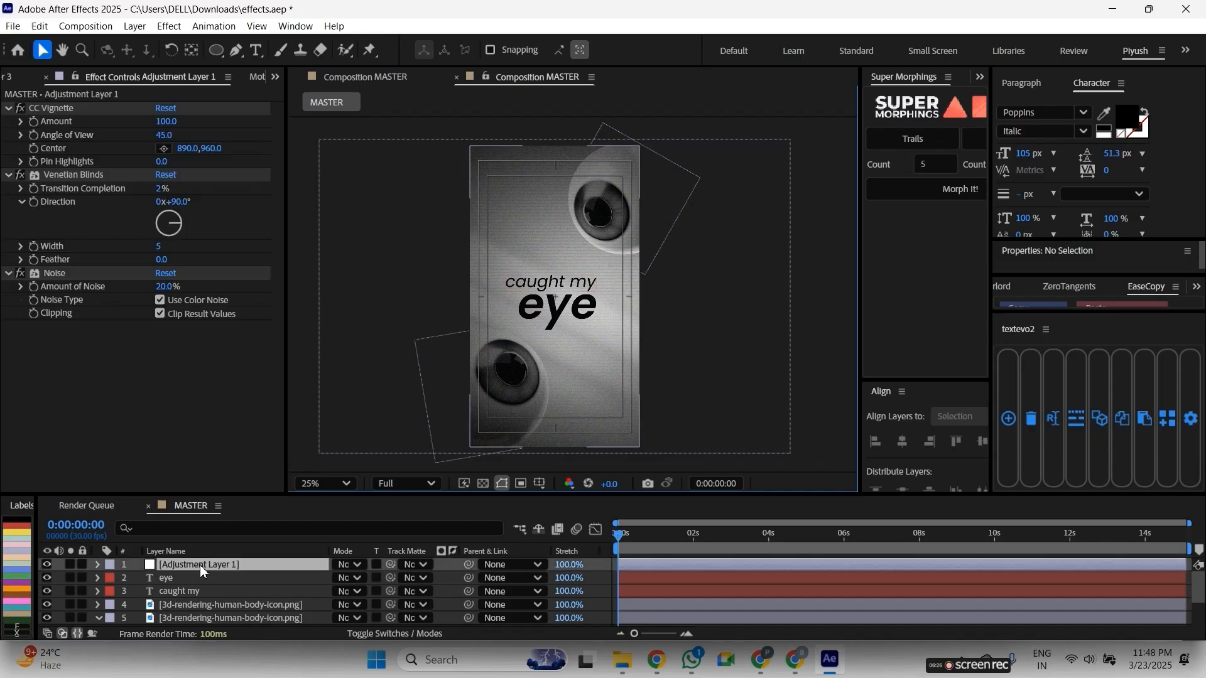
key("ctrl+space")
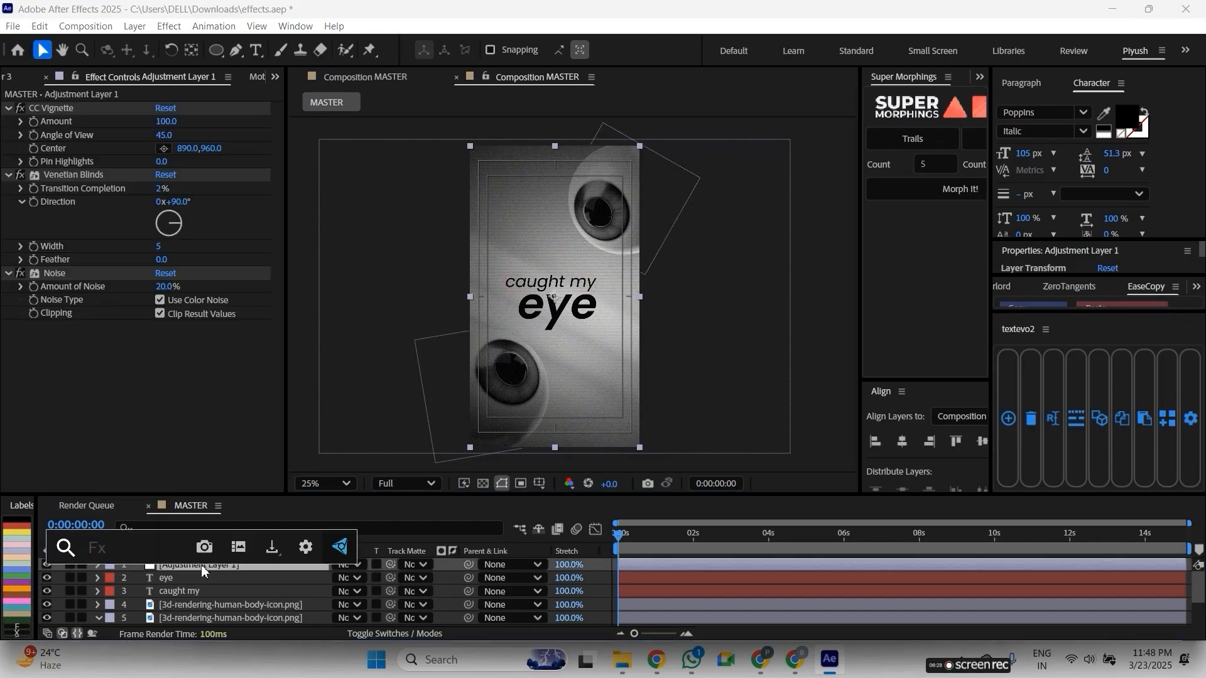
type("cc le")
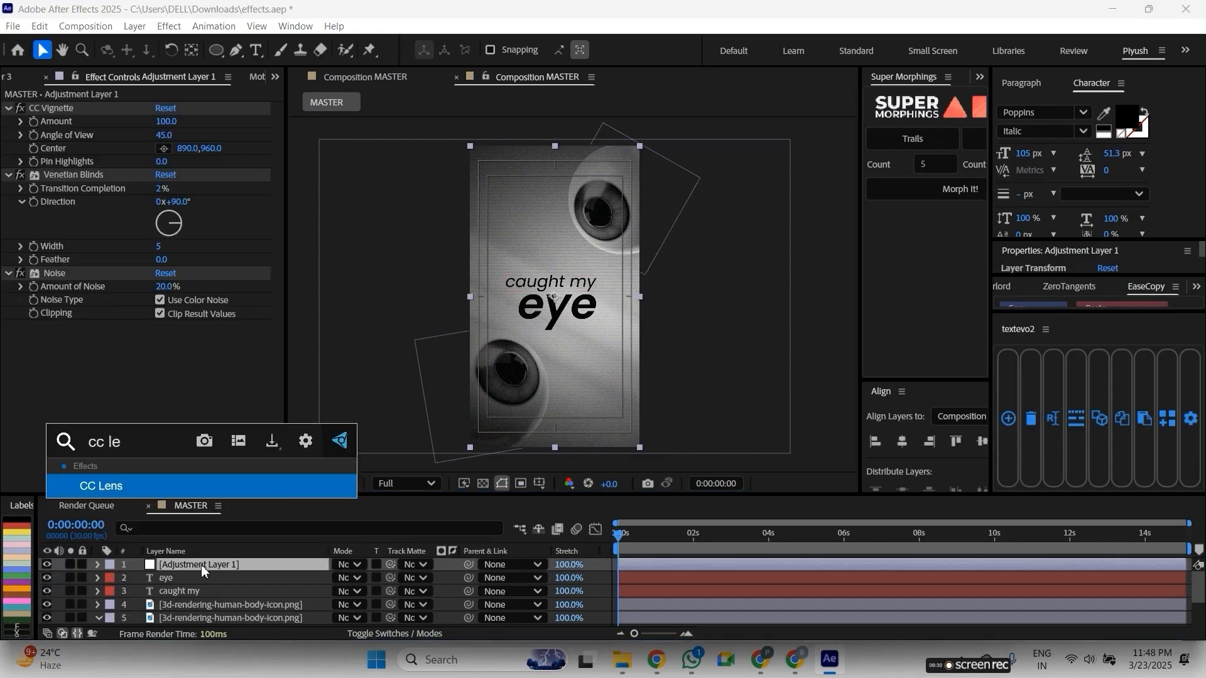
key("Return")
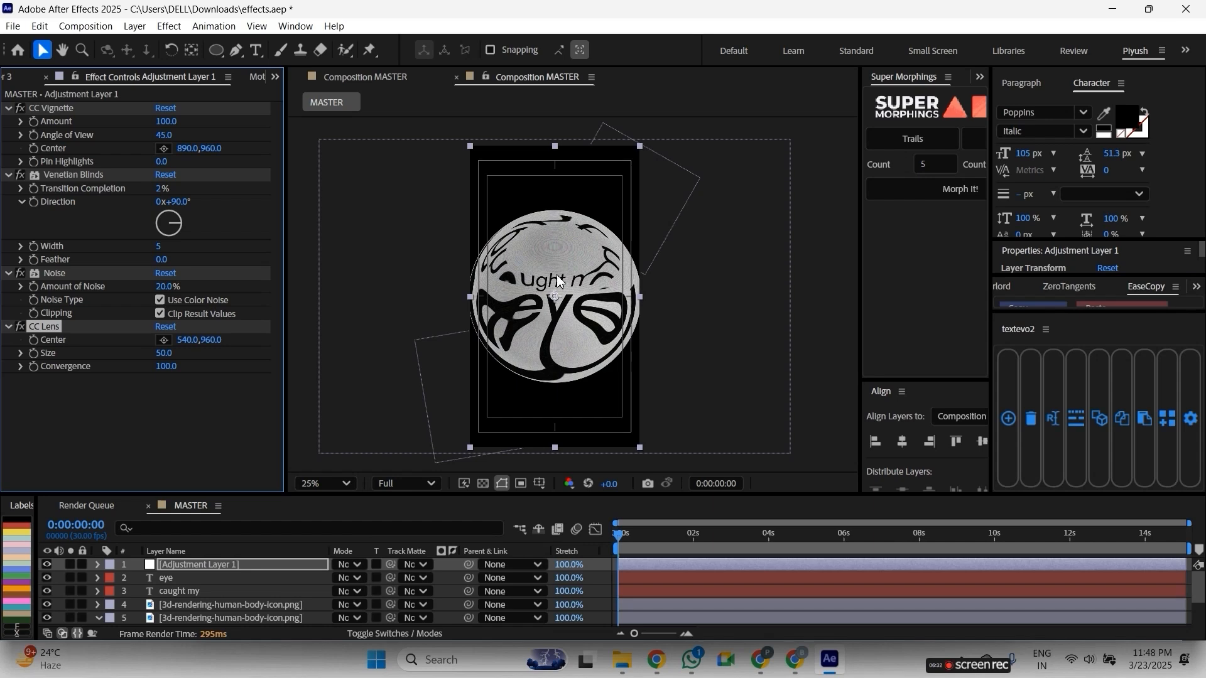
Step: Set the CC Lens size to 233 and its convergence to -71, and deselect the adjustment layer
left_click_drag(166, 355, 305, 350)
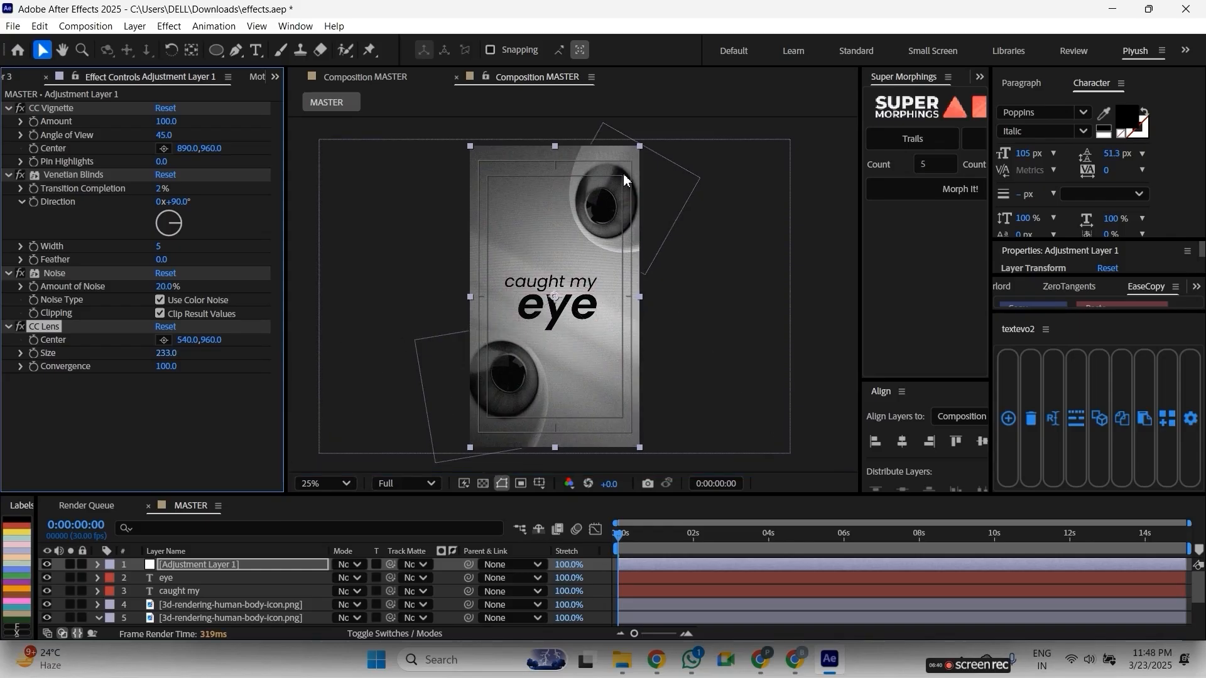
left_click_drag(158, 357, 604, 371)
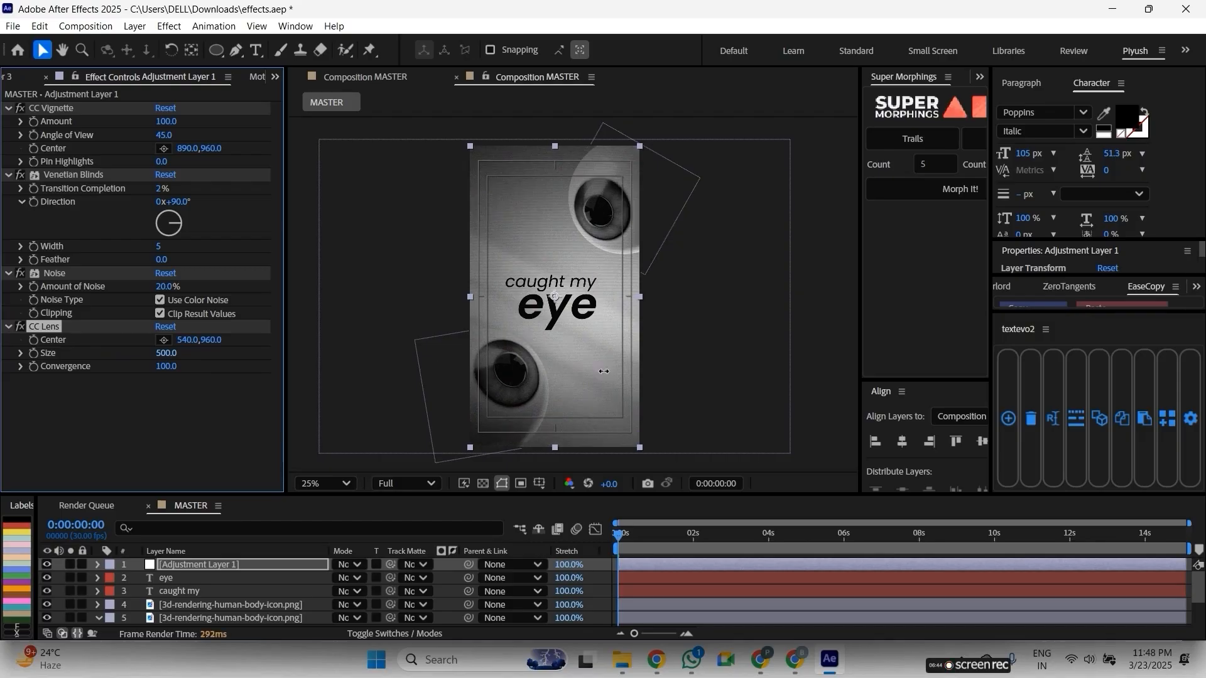
left_click_drag(763, 372, 188, 374)
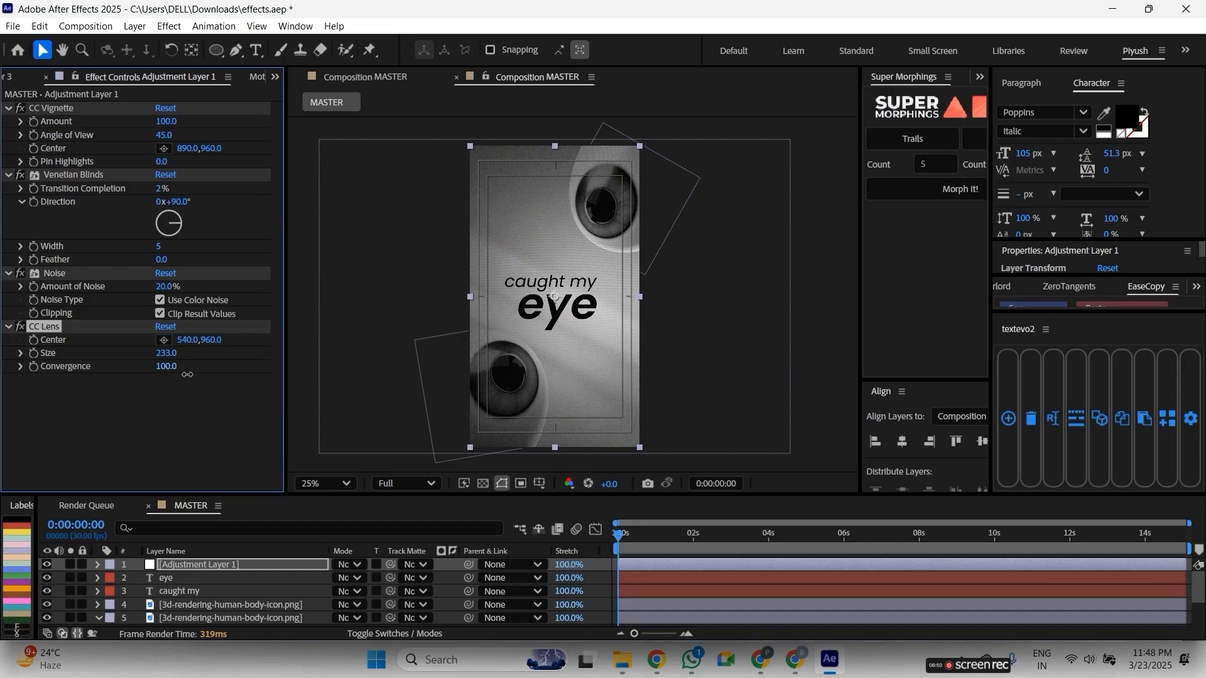
left_click_drag(392, 378, 175, 376)
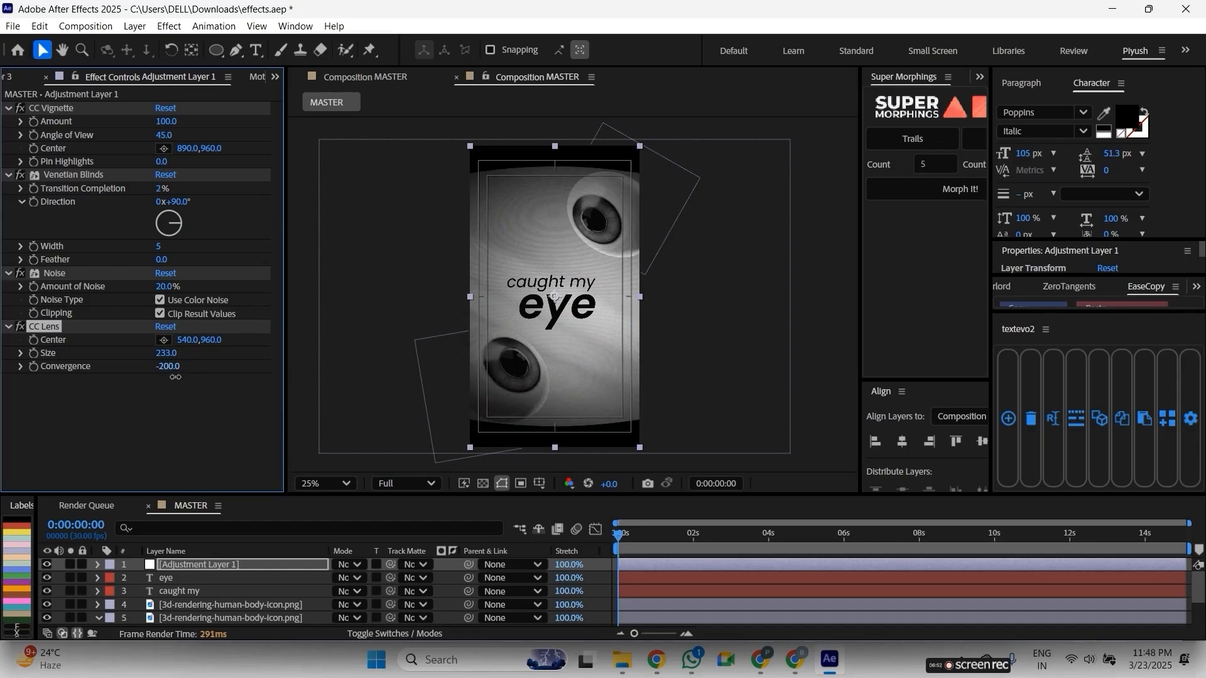
left_click_drag(76, 382, 164, 382)
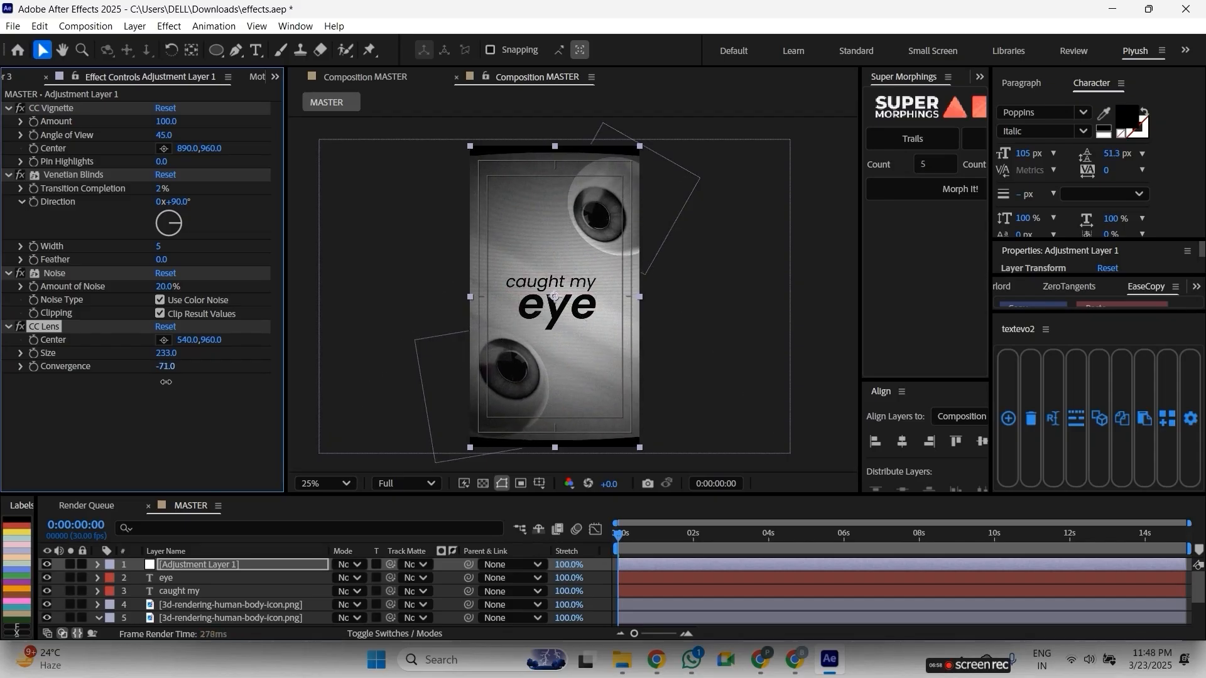
left_click(463, 423)
scroll(463, 424, "up", 1)
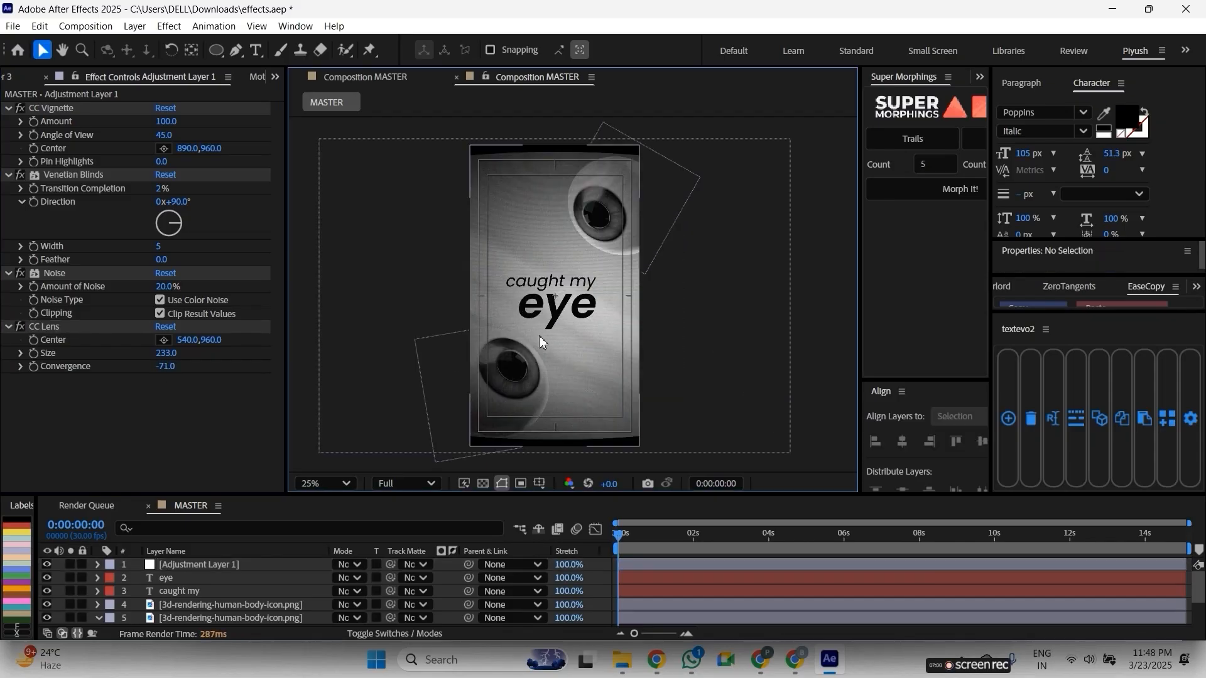
Step: Toggle the adjustment layer's visibility to compare the scene with and without its effects
left_click(47, 565)
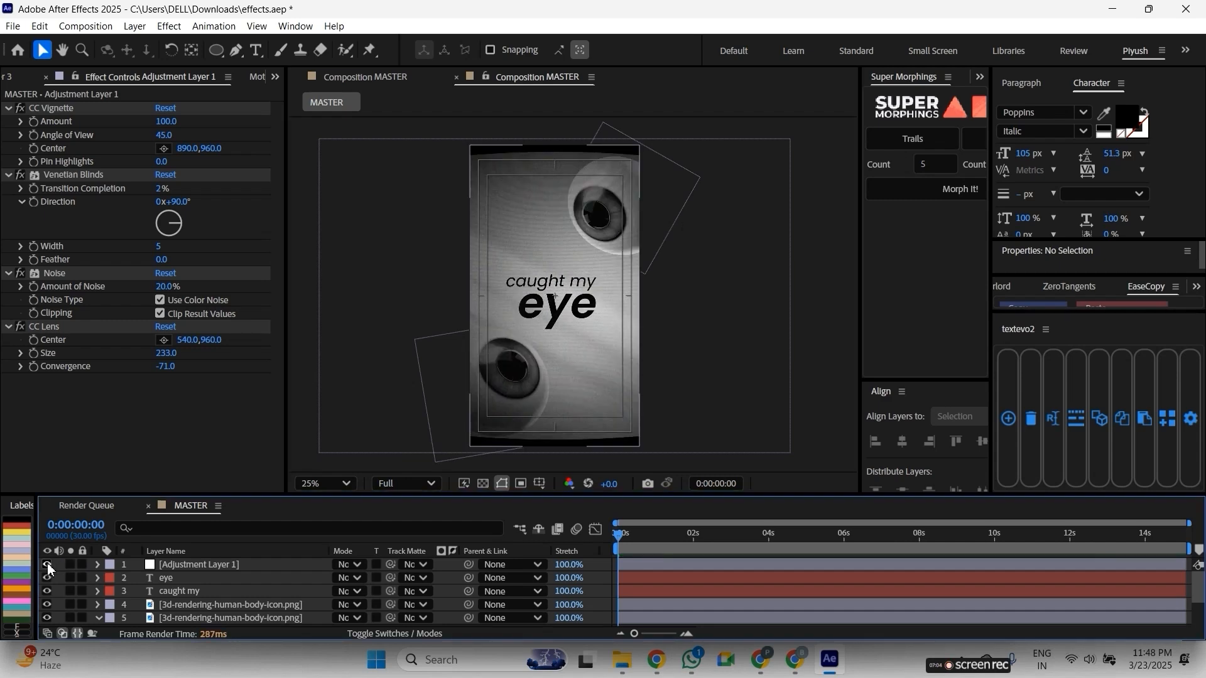
left_click(47, 565)
left_click(47, 564)
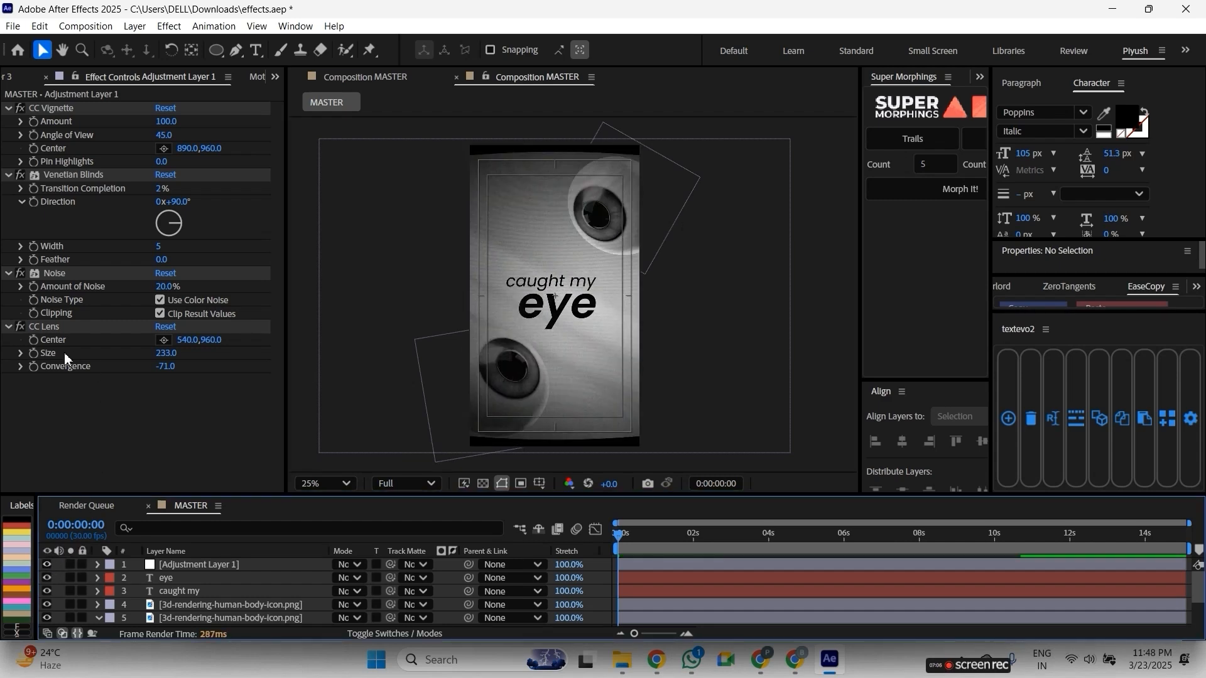
left_click(63, 336)
left_click(63, 331)
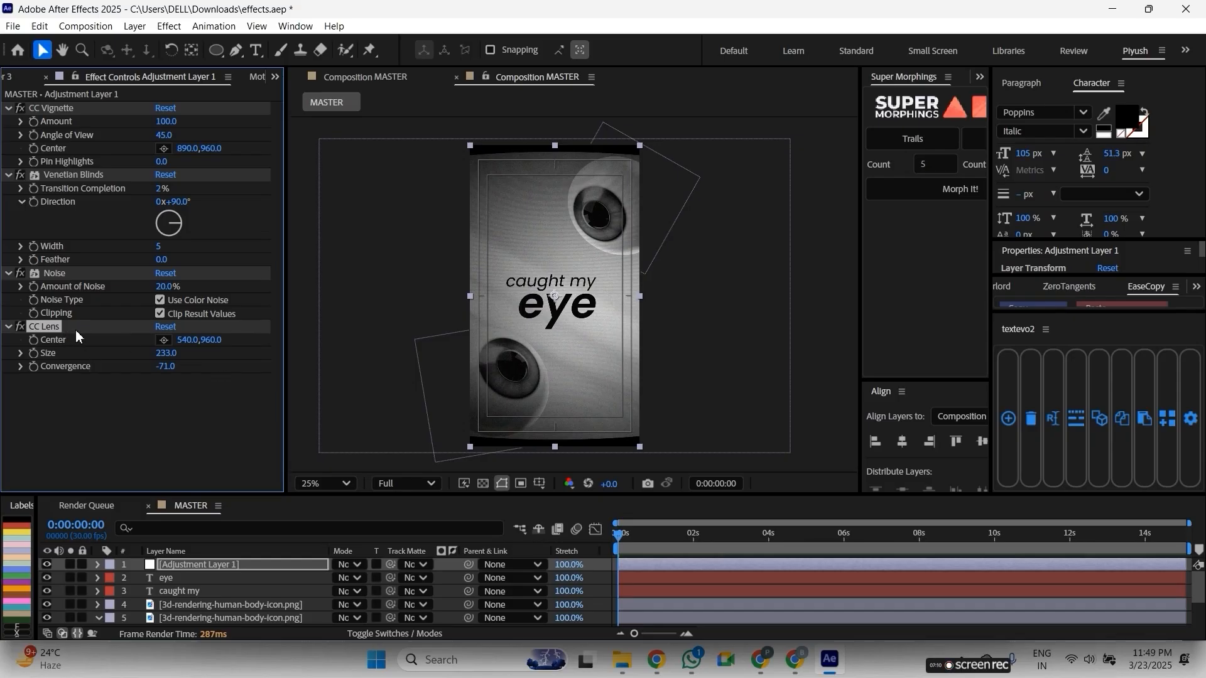
key("h")
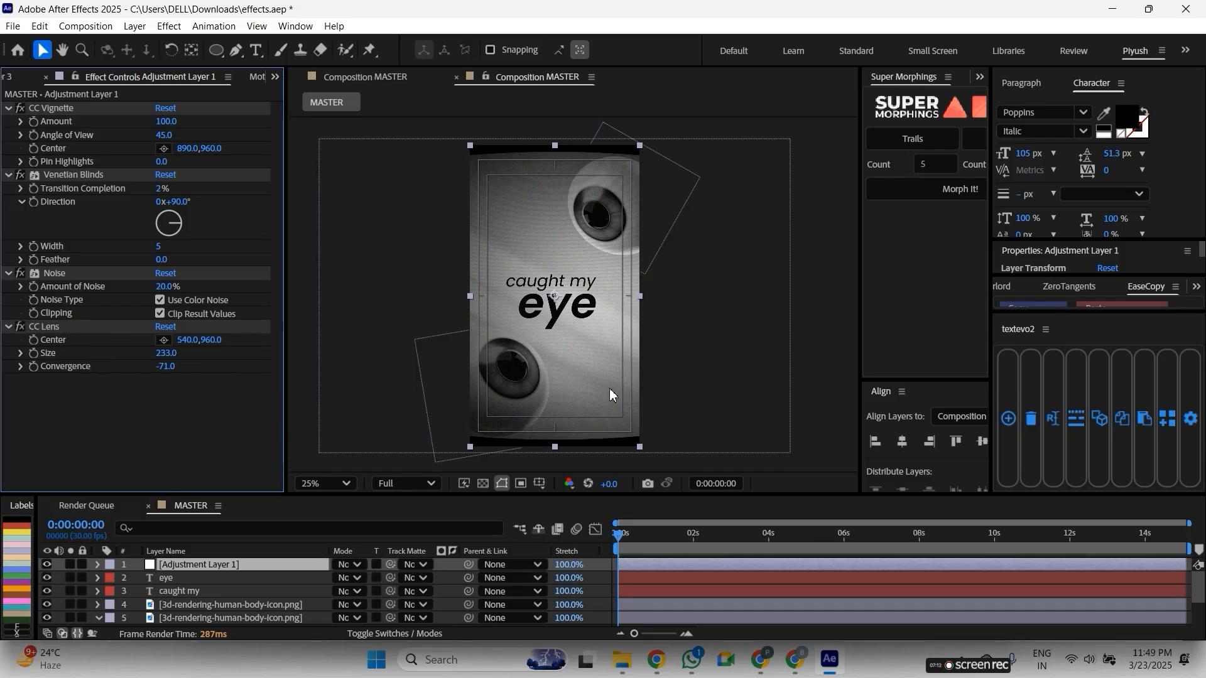
left_click_drag(610, 389, 605, 386)
key("v")
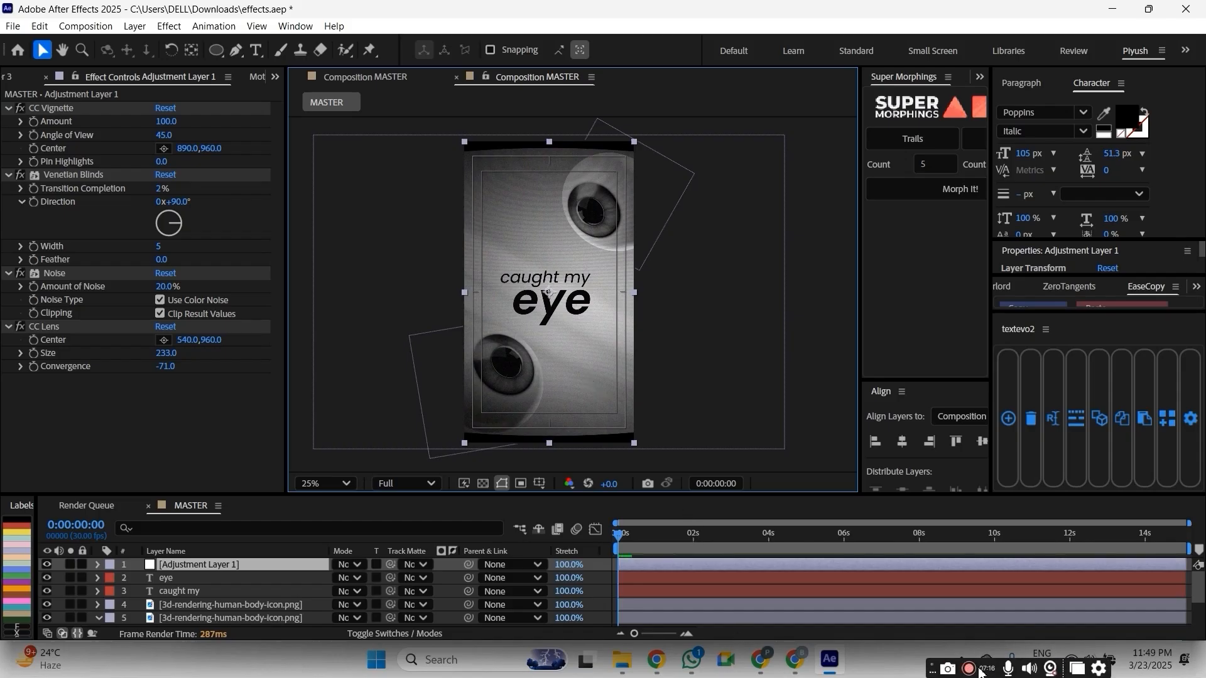
left_click(972, 670)
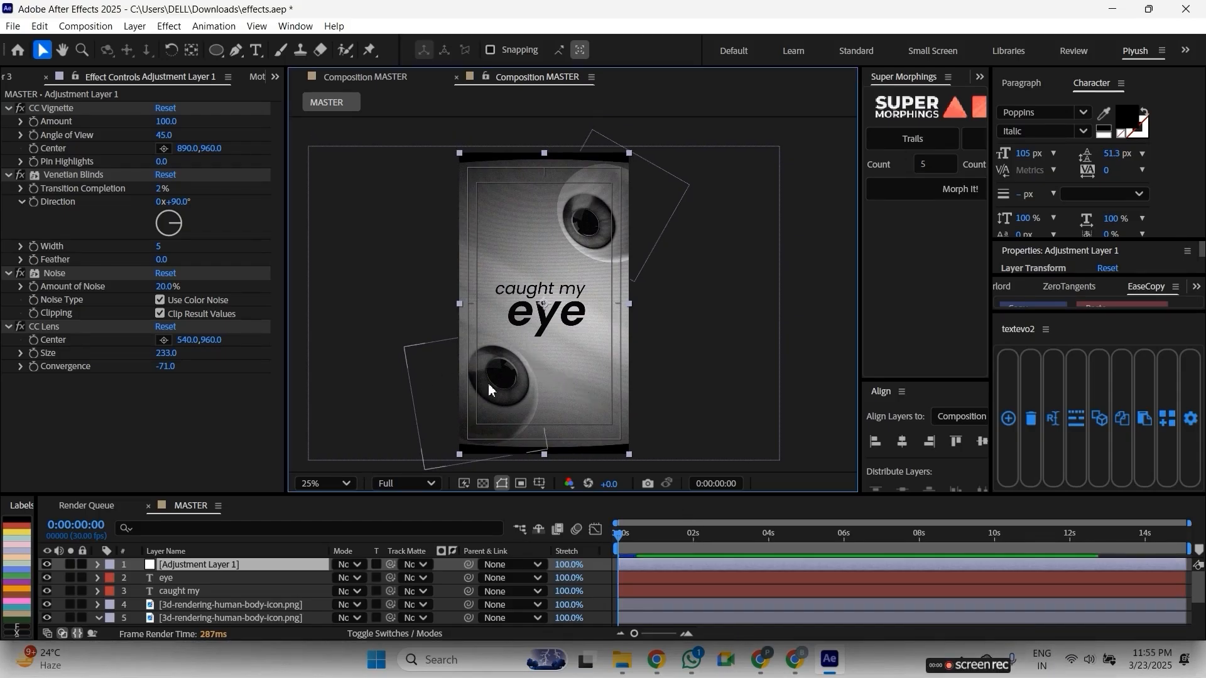
Step: Create a new composition Comp 1 with the Social Media Portrait HD 1080x1920, 30 fps preset
left_click(620, 532)
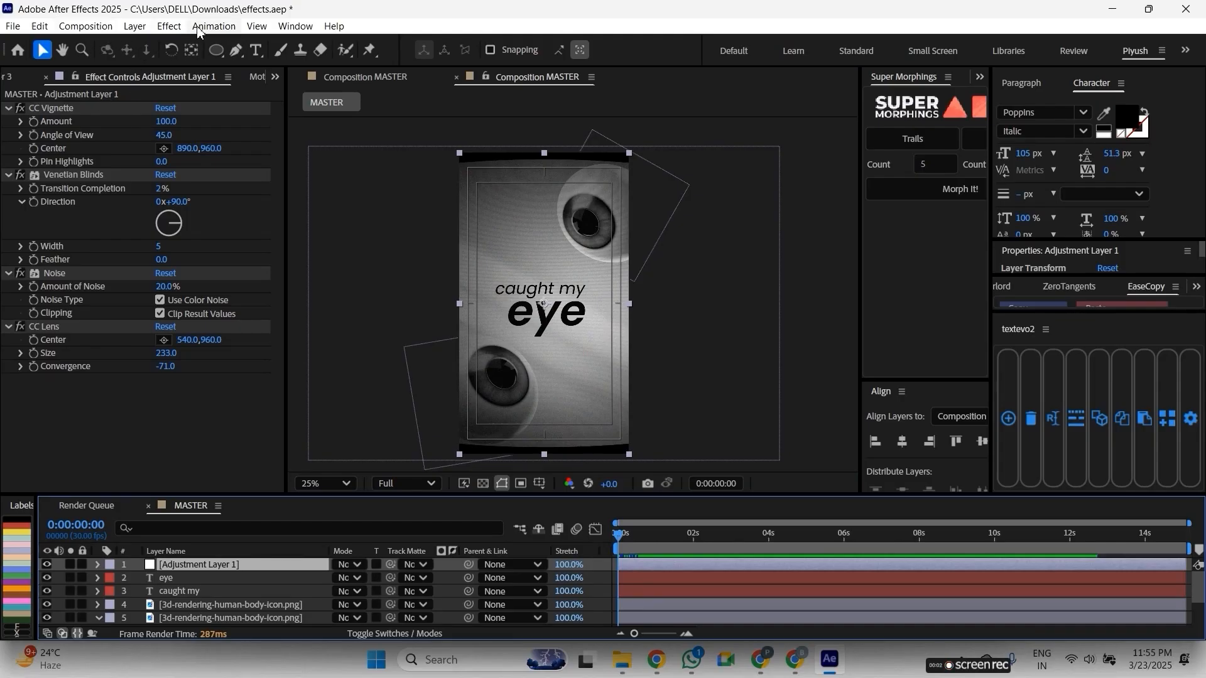
left_click(86, 26)
left_click(94, 65)
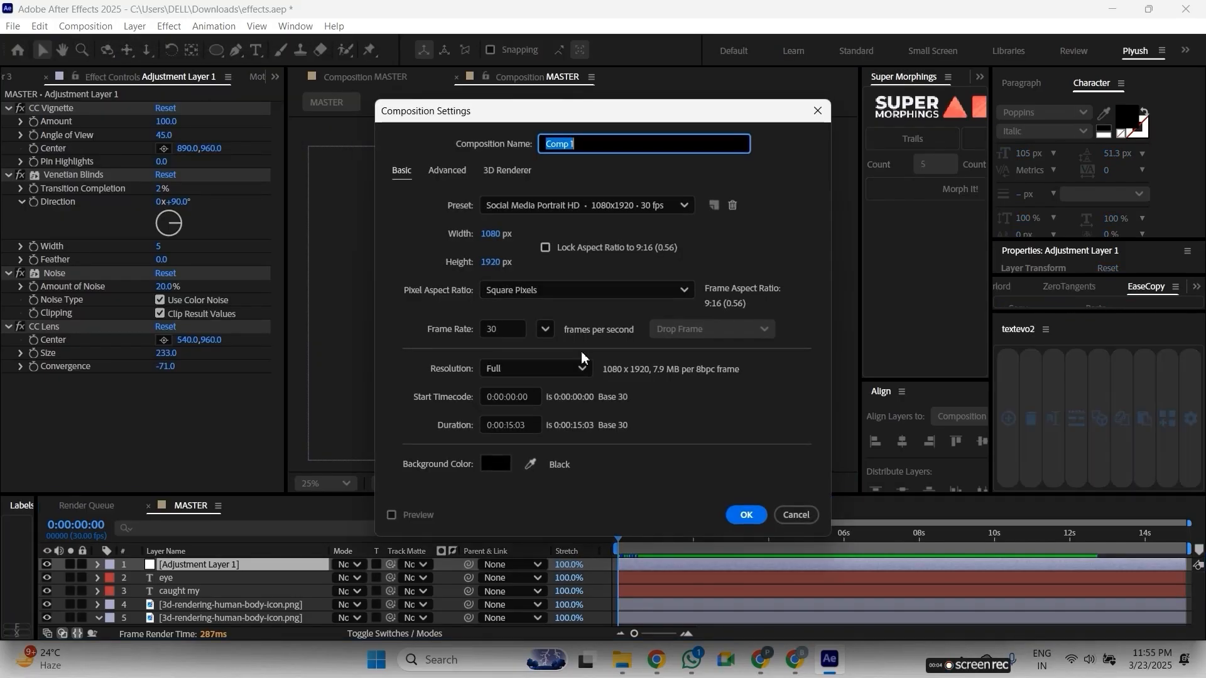
left_click(742, 513)
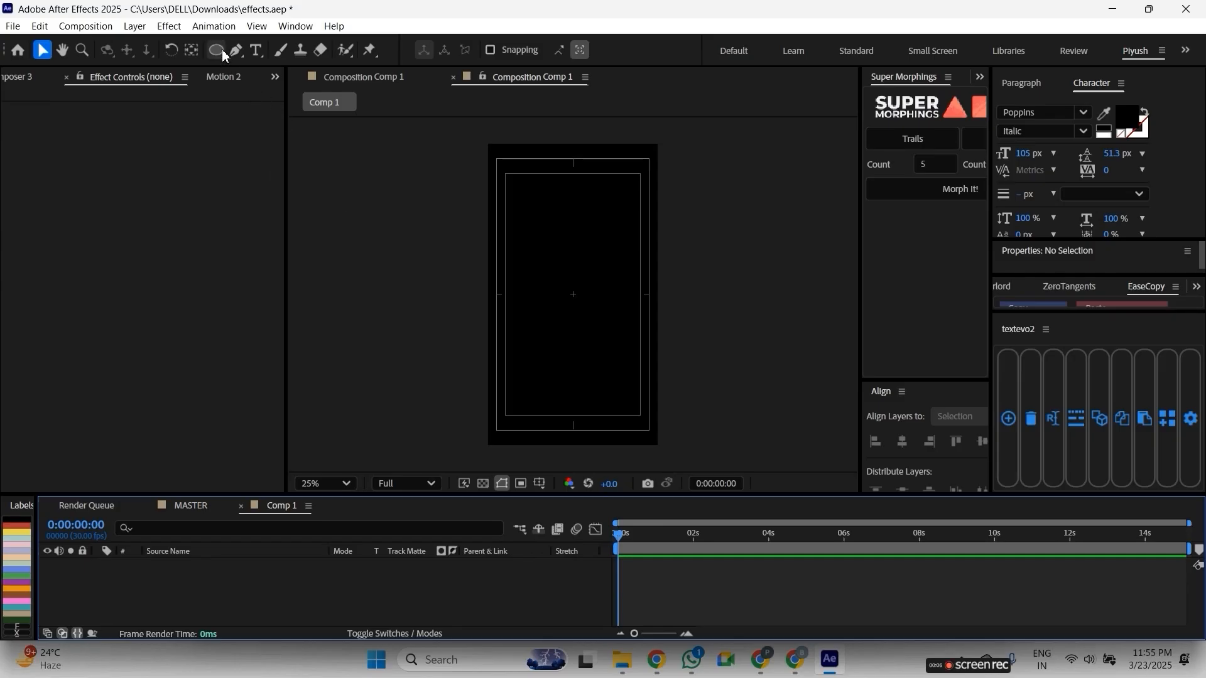
Step: Add a full-frame rectangle shape layer to the composition and apply the Gradient Ramp effect to it
left_click_drag(221, 49, 255, 50)
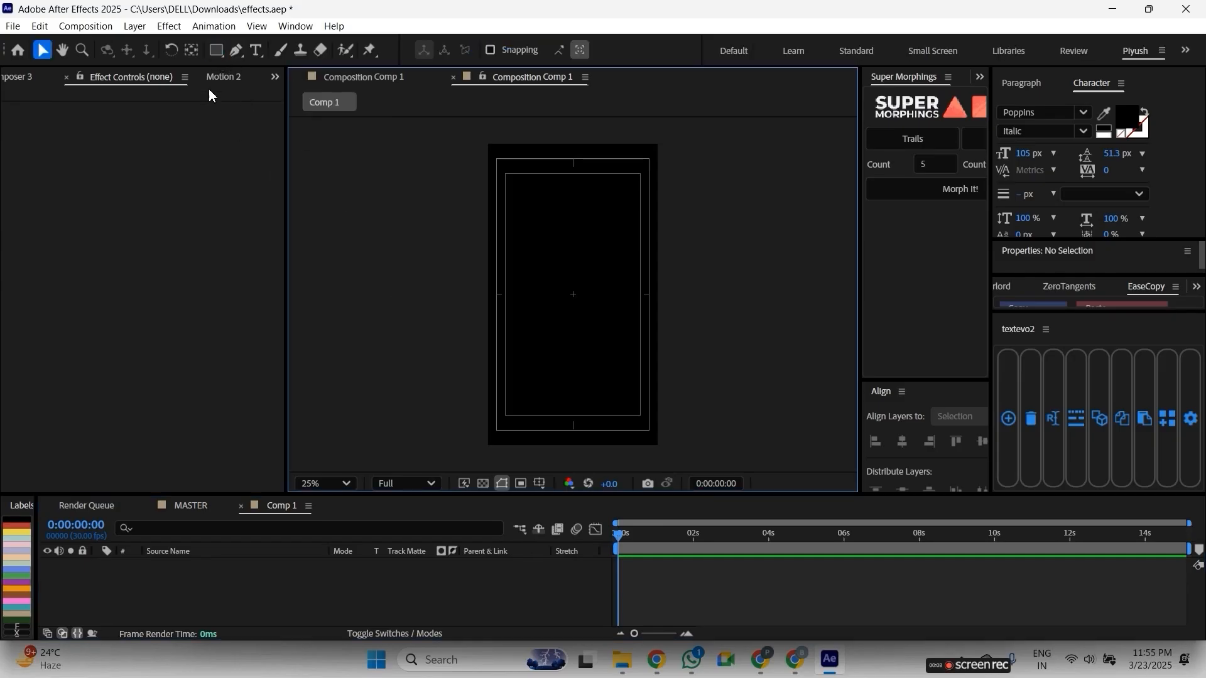
double_click(216, 50)
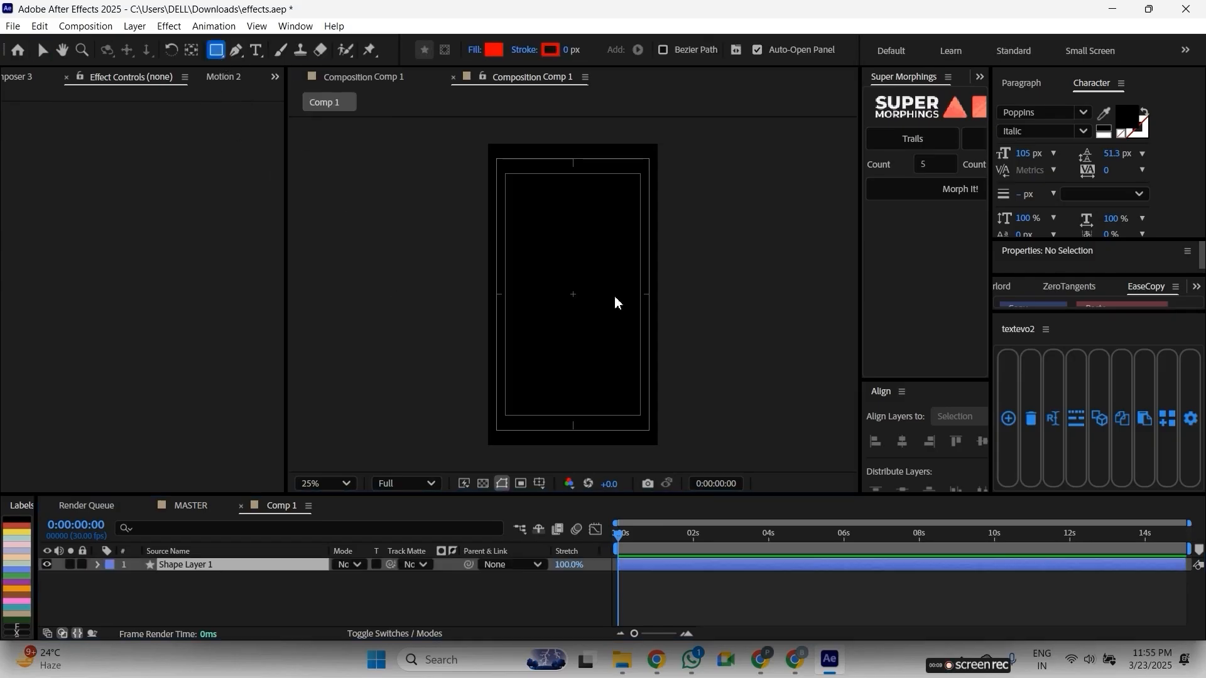
left_click(267, 567)
key("ctrl+space")
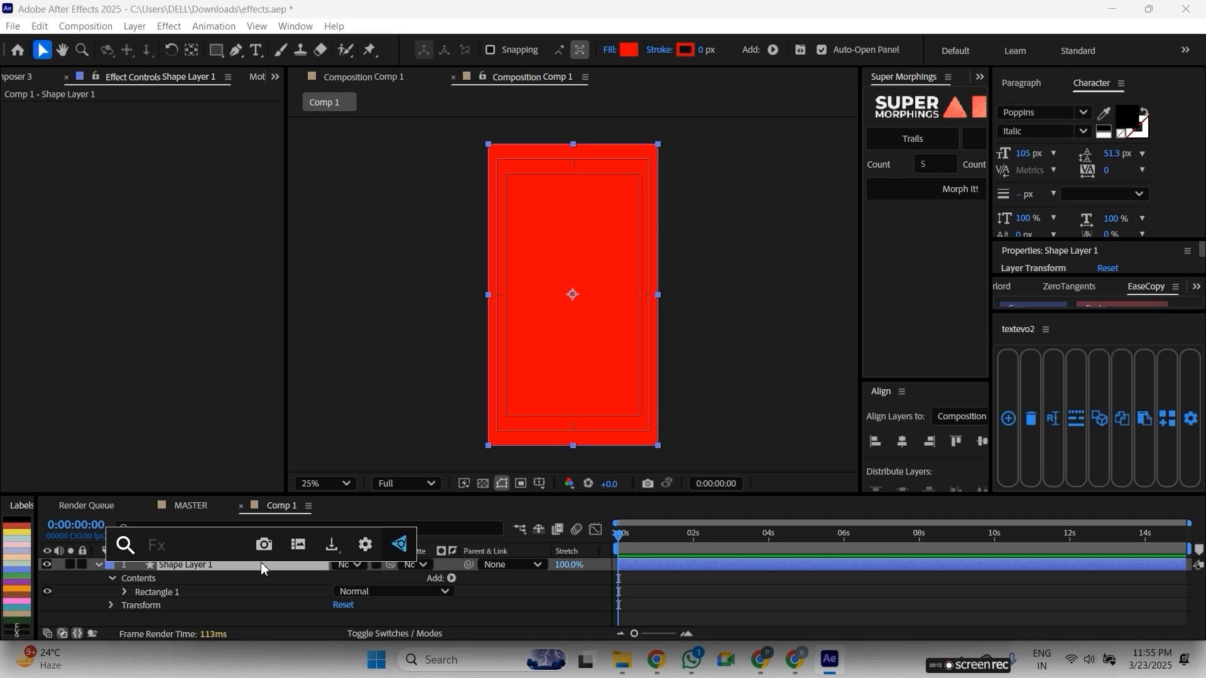
type("gra")
left_click(229, 509)
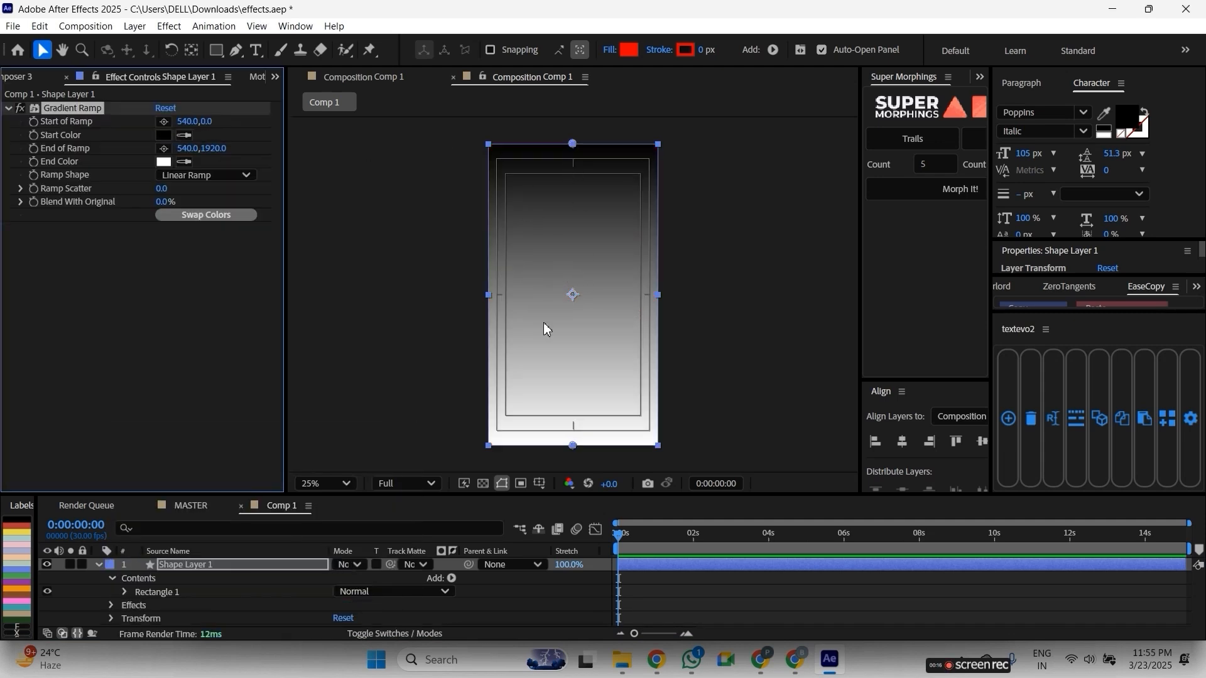
Step: Set the Gradient Ramp's end color to dark blue 0D003F
left_click(163, 162)
left_click_drag(539, 201, 782, 231)
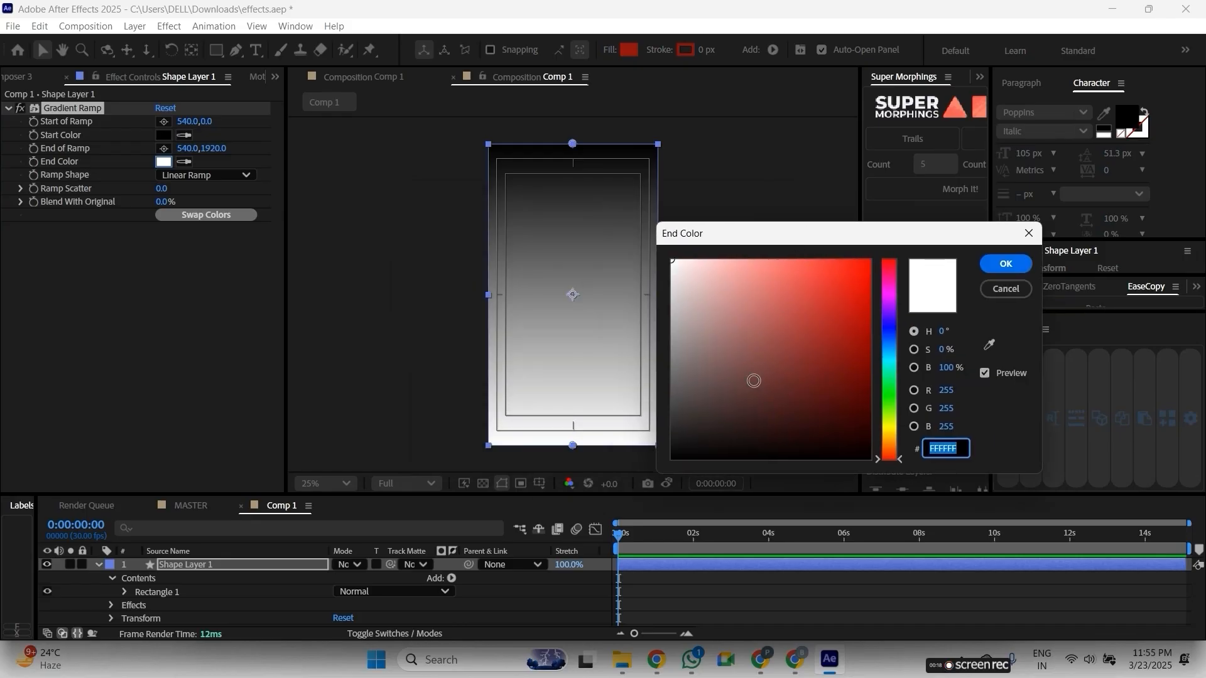
left_click(671, 418)
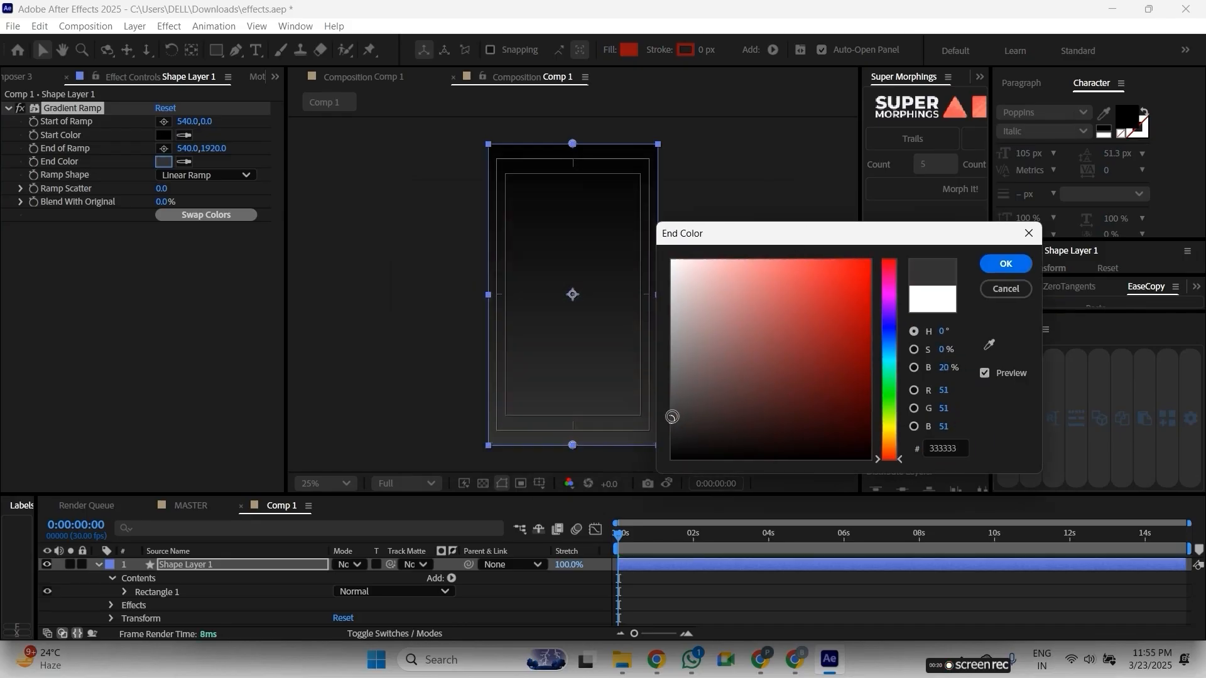
left_click(892, 337)
mouse_move(892, 339)
left_mouse_down()
mouse_move(891, 349)
mouse_move(892, 318)
left_mouse_up()
left_click(872, 409)
left_click_drag(872, 409, 872, 409)
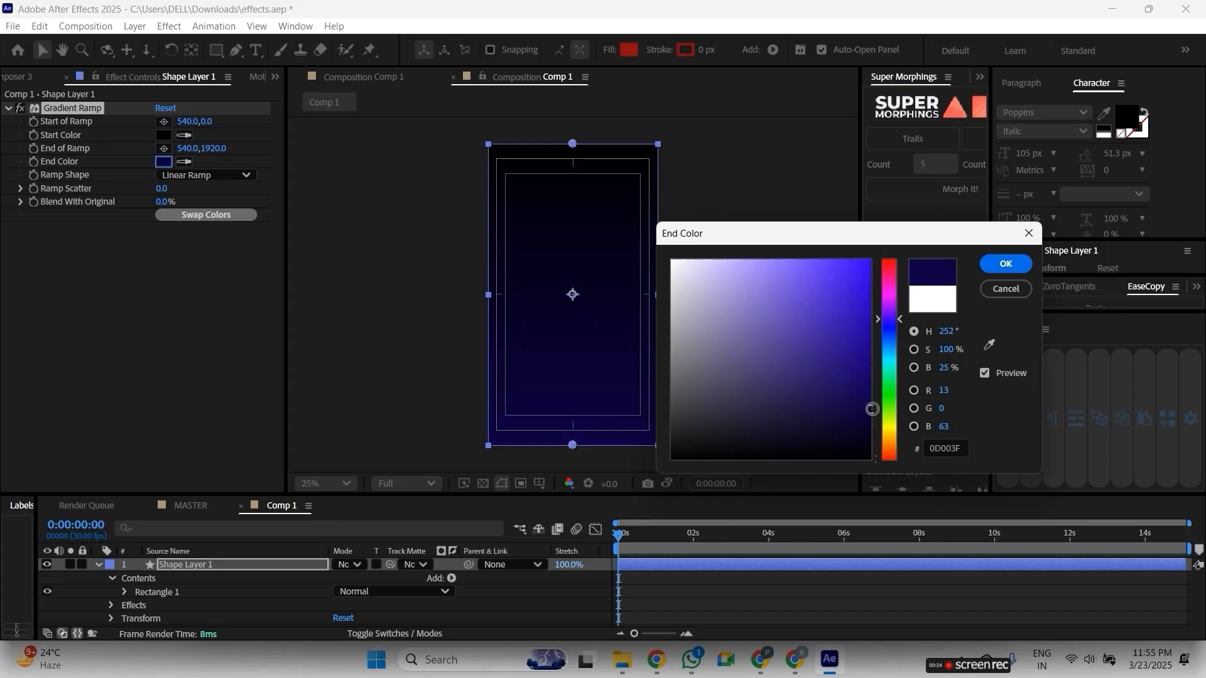
left_click(990, 266)
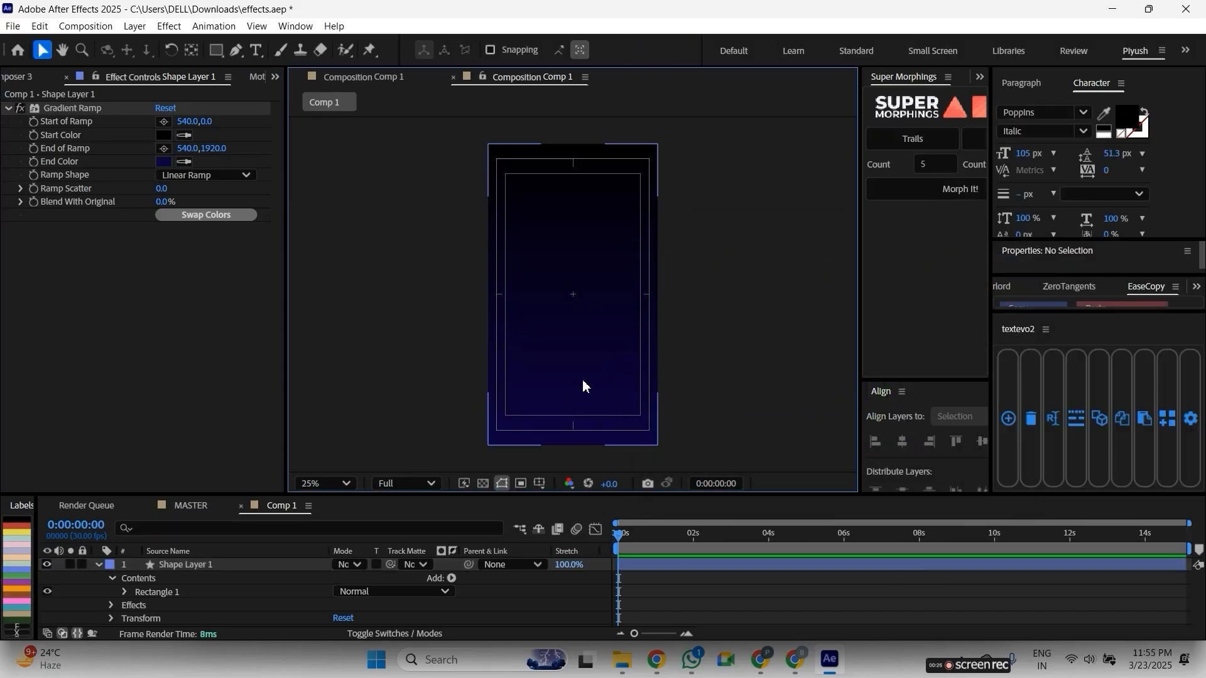
Step: Set the Gradient Ramp's start color to a near-black navy blue
left_click(164, 135)
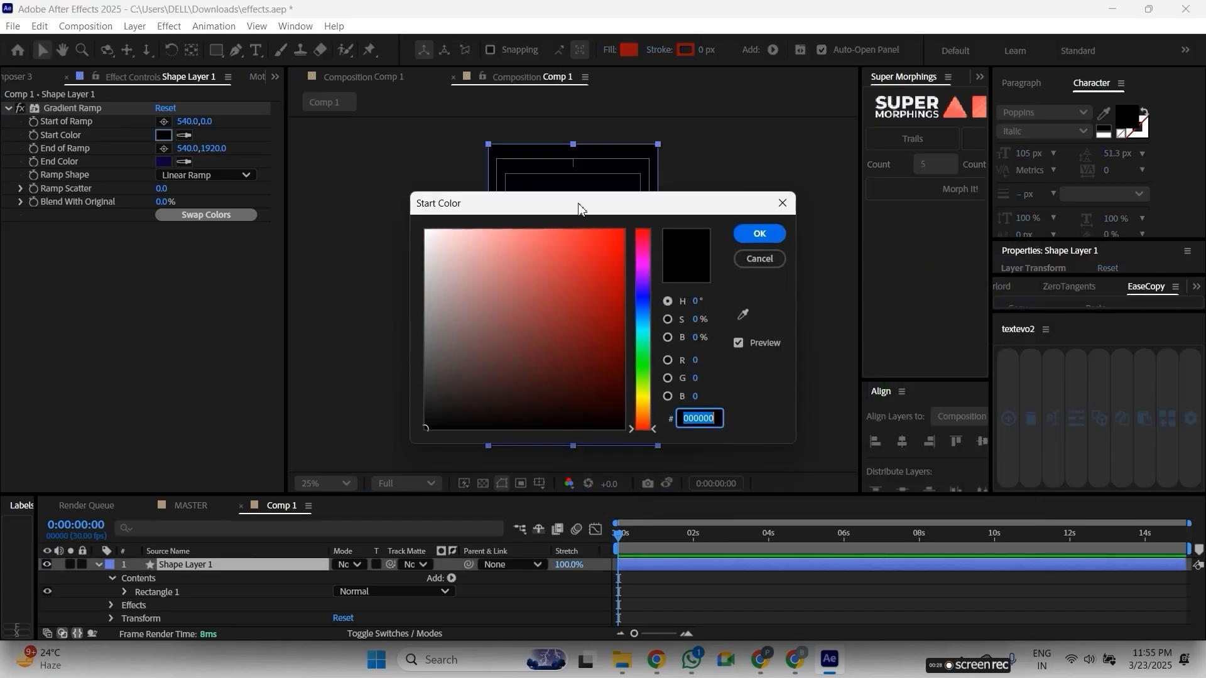
left_click_drag(954, 430, 948, 409)
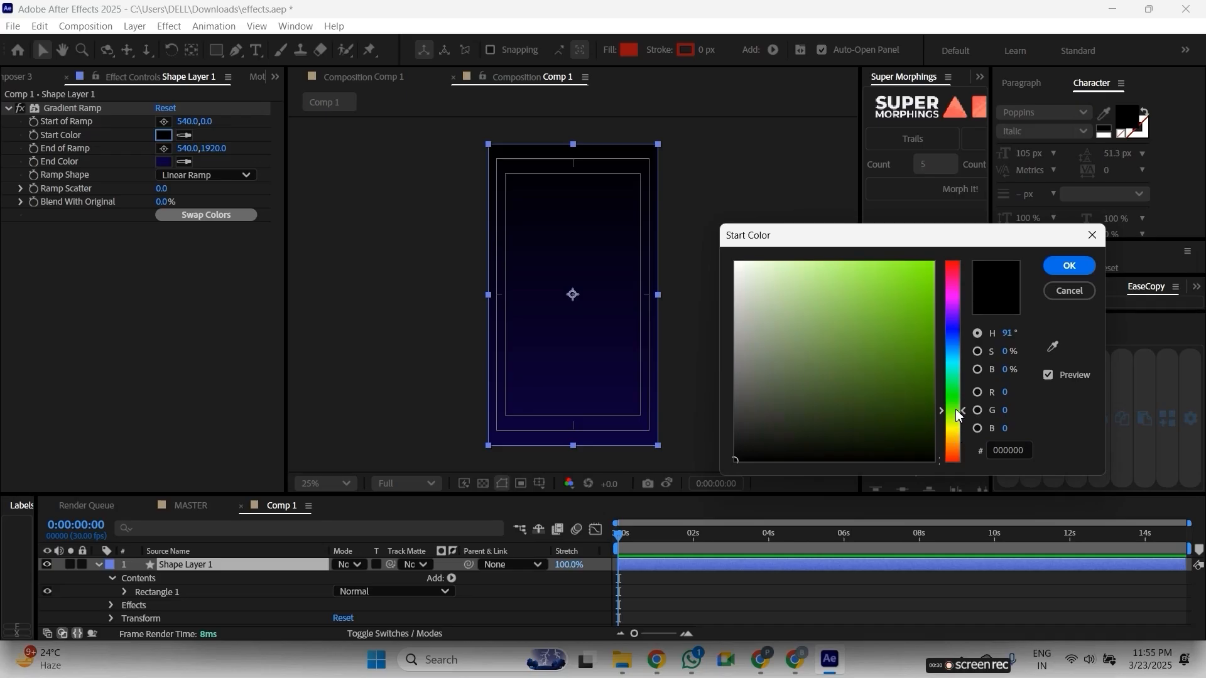
left_click(1052, 347)
mouse_move(927, 344)
left_mouse_down()
mouse_move(937, 456)
mouse_move(932, 433)
mouse_move(933, 446)
left_mouse_up()
left_click(1069, 266)
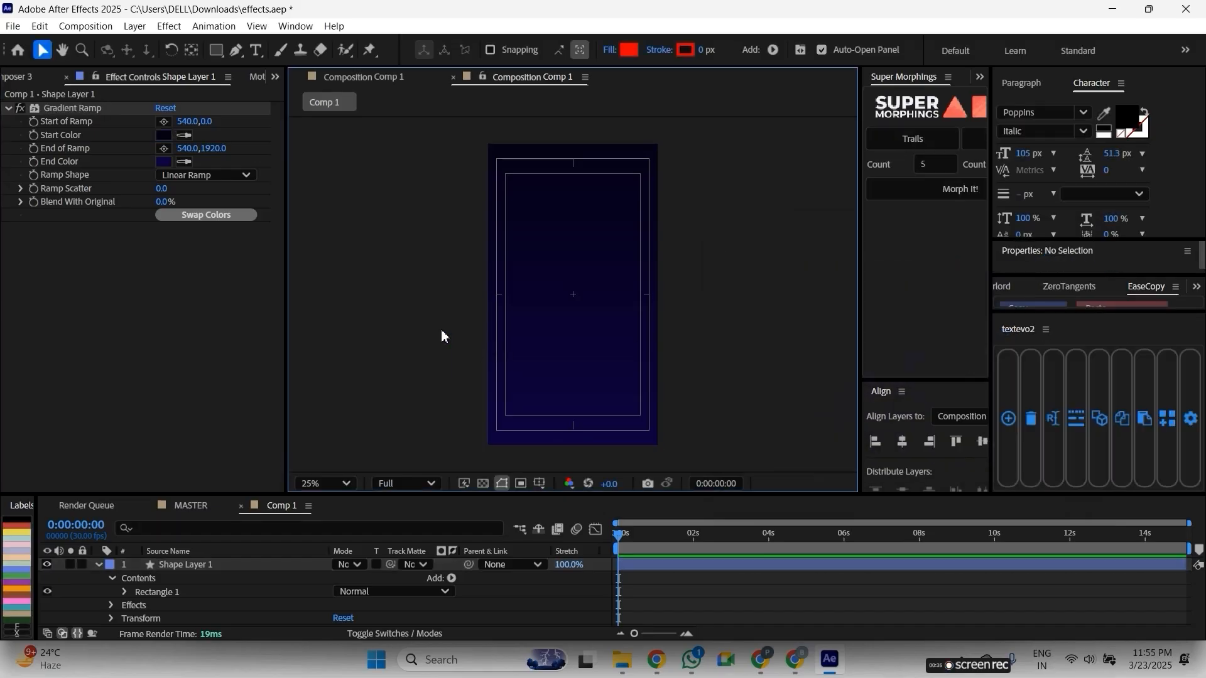
mouse_move(533, 323)
left_mouse_down()
mouse_move(490, 311)
mouse_move(519, 326)
left_mouse_up()
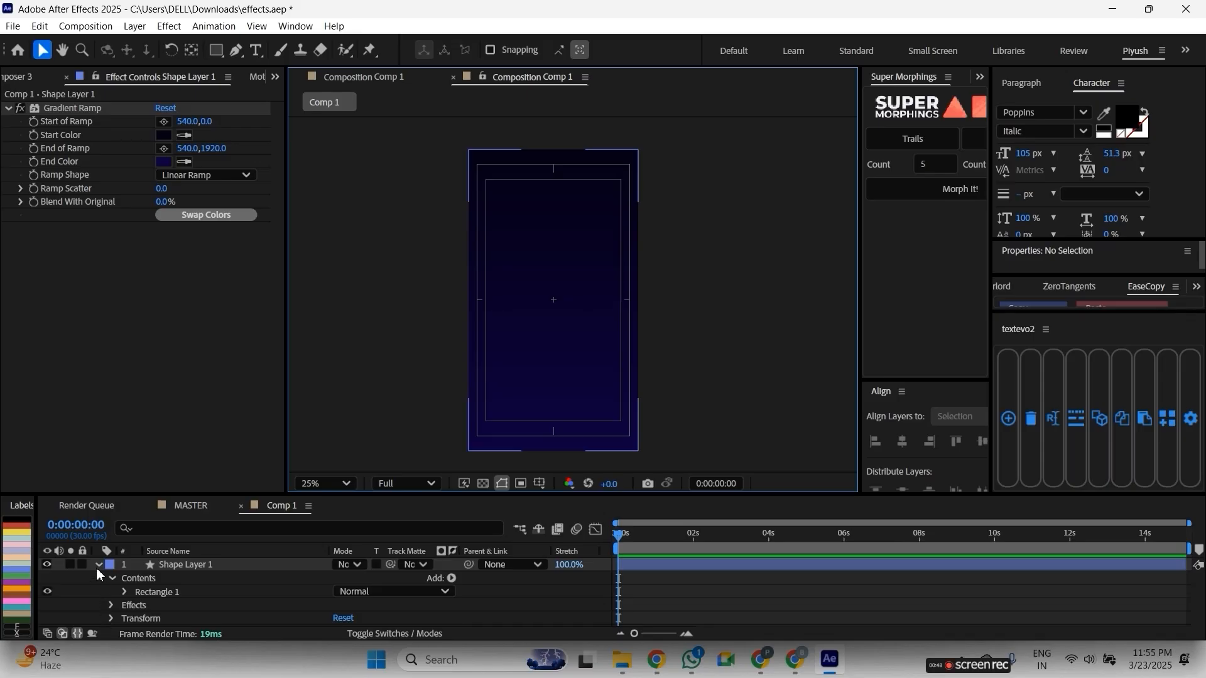
Step: Copy Adjustment Layer 1 from the MASTER composition and paste it above the shape layer in Comp 1
left_click(191, 506)
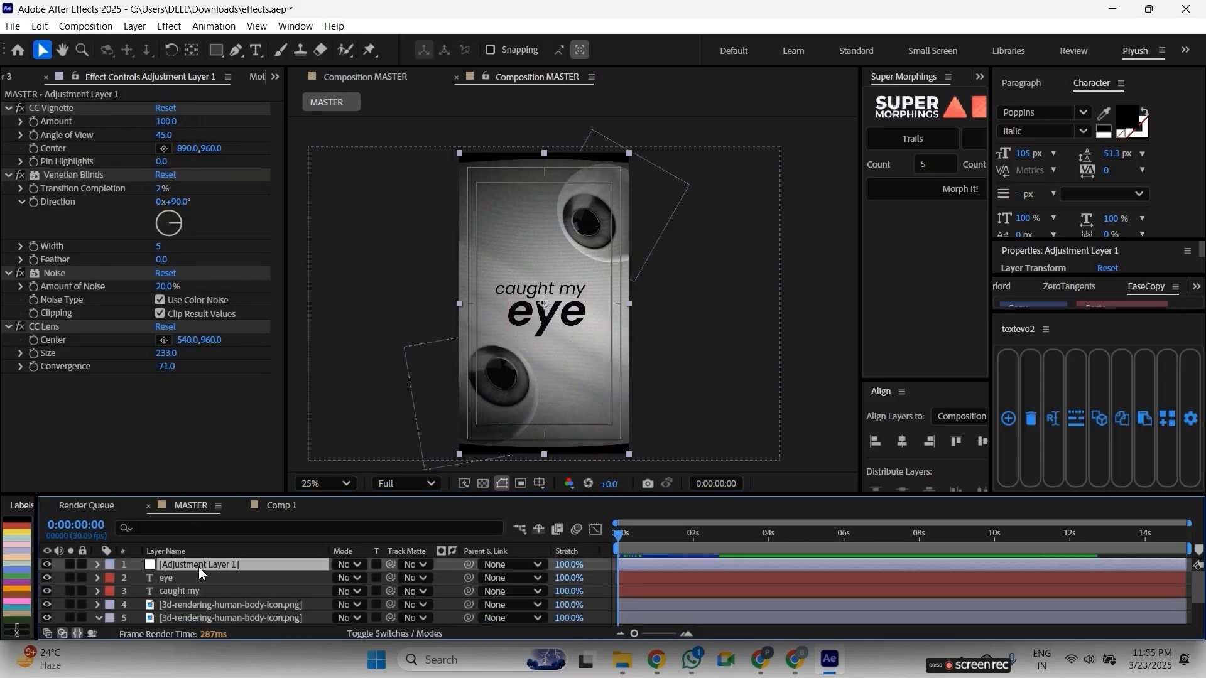
left_click(281, 506)
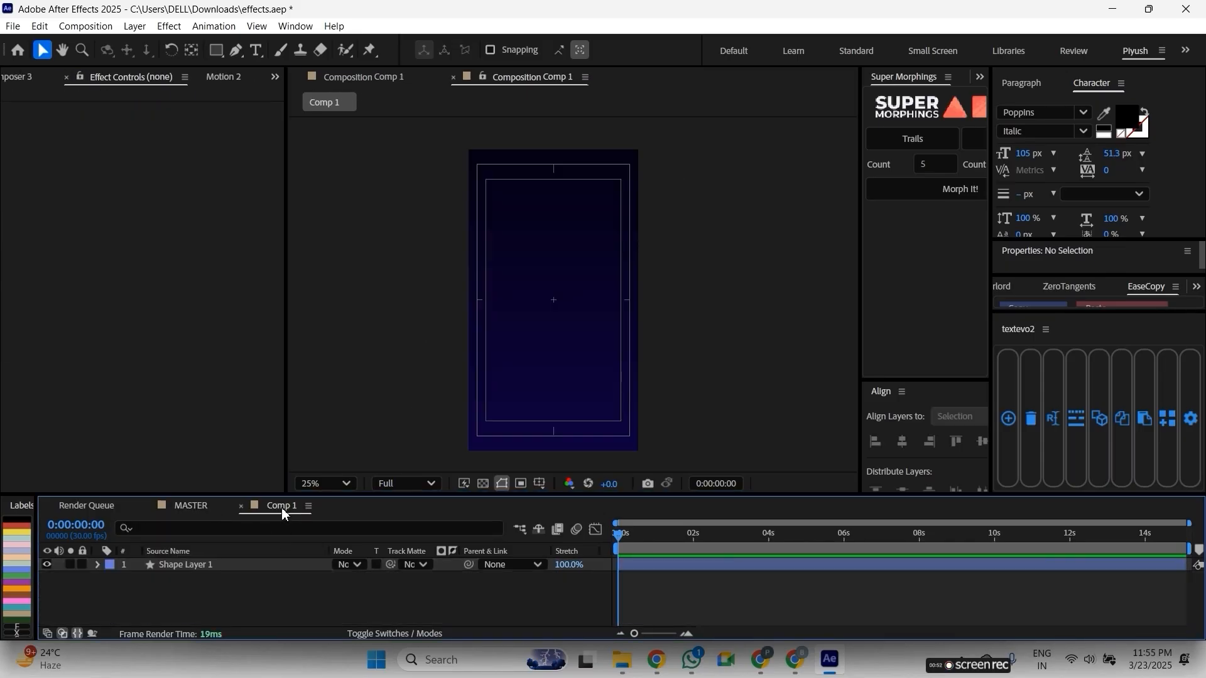
key("ctrl+v")
scroll(528, 347, "up", 1)
left_click(406, 484)
left_click(511, 428)
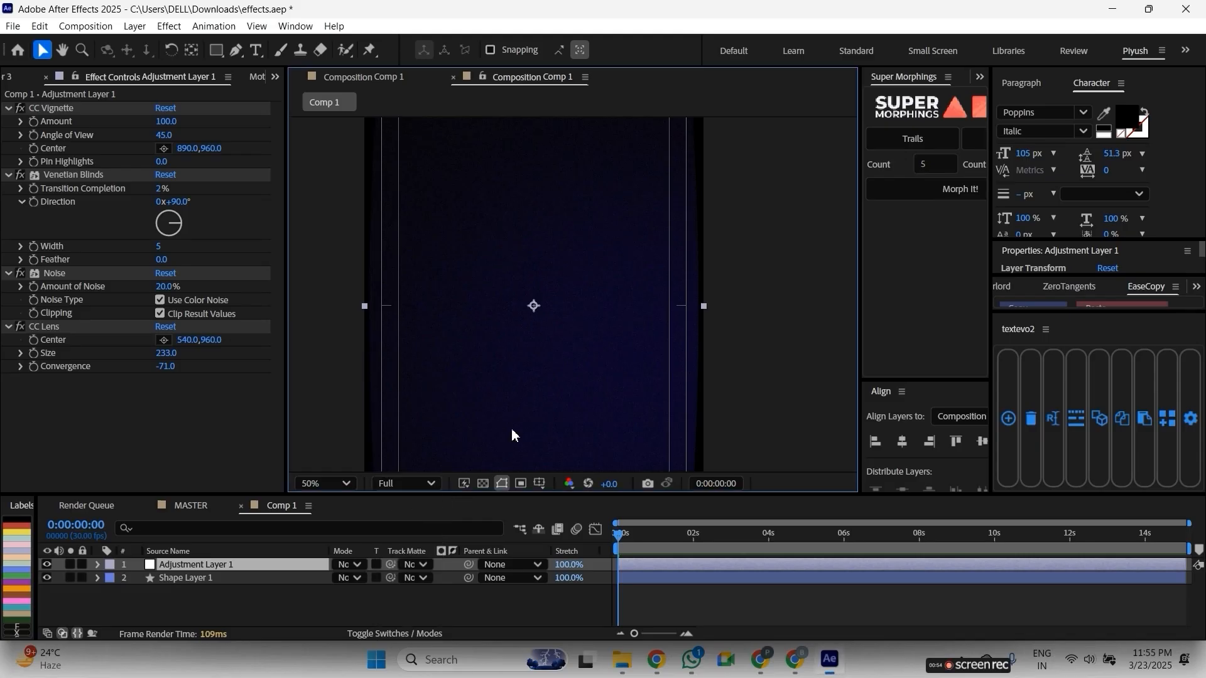
scroll(512, 434, "down", 1)
Step: Turn off the CC Lens effect on the adjustment layer and check the composition in an enlarged view
left_click(21, 327)
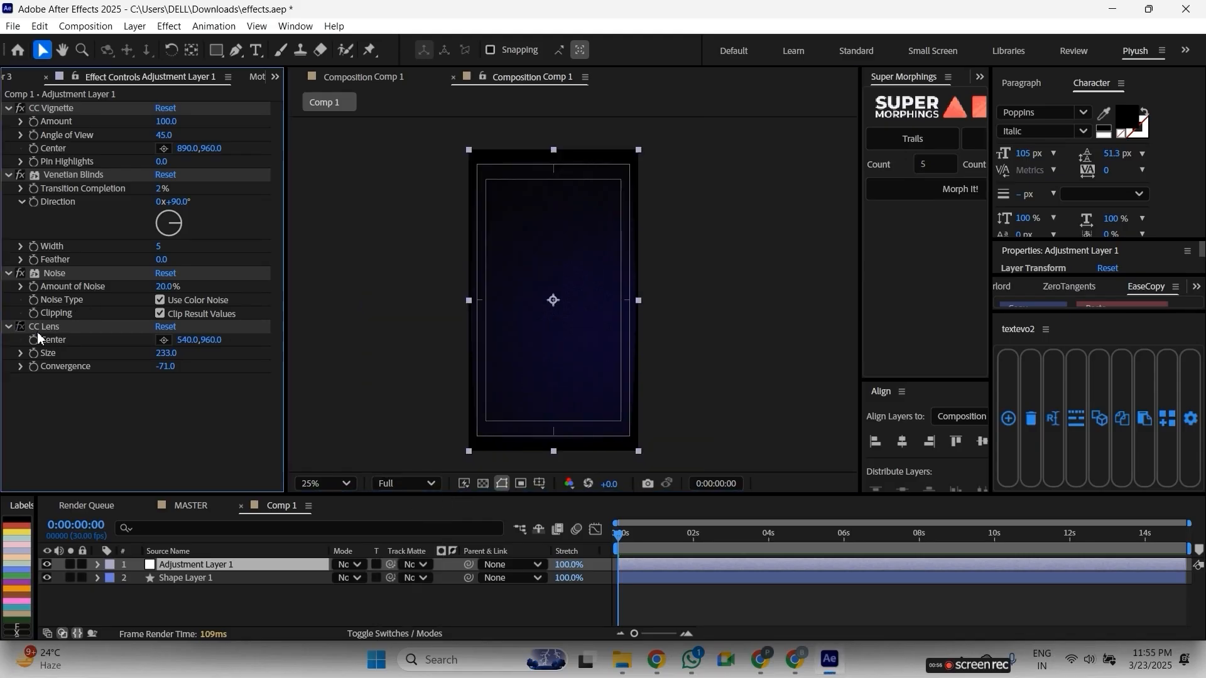
left_click(440, 335)
key("grave")
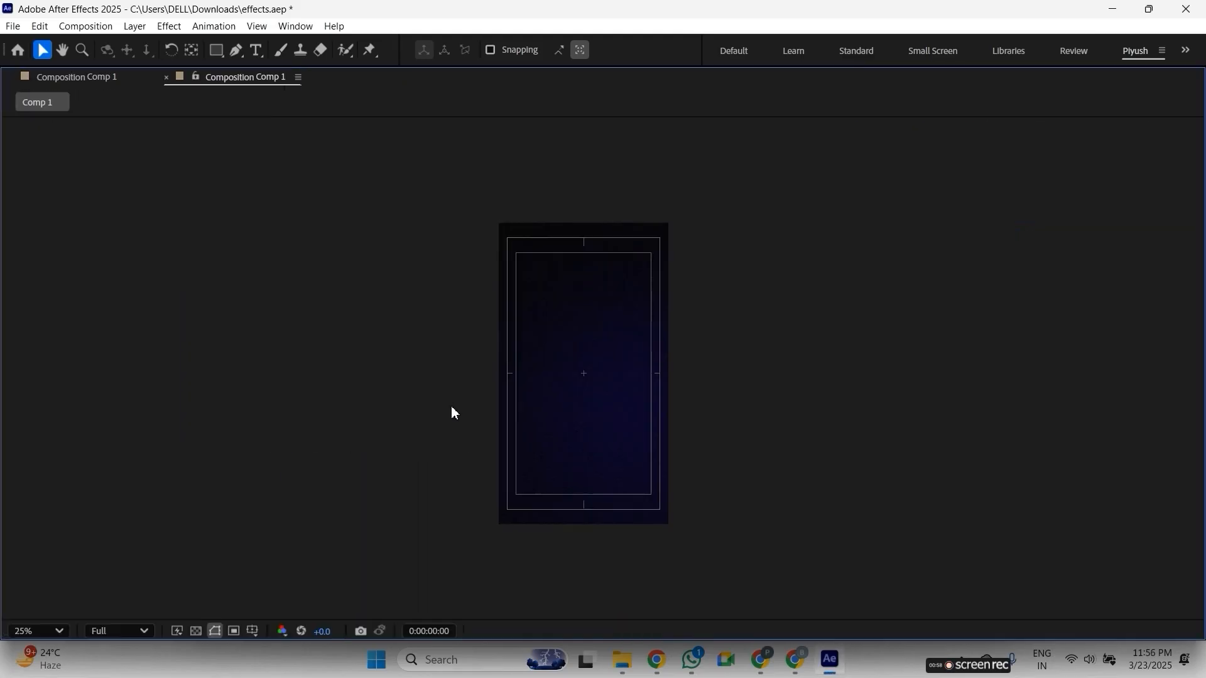
key("shift+slash")
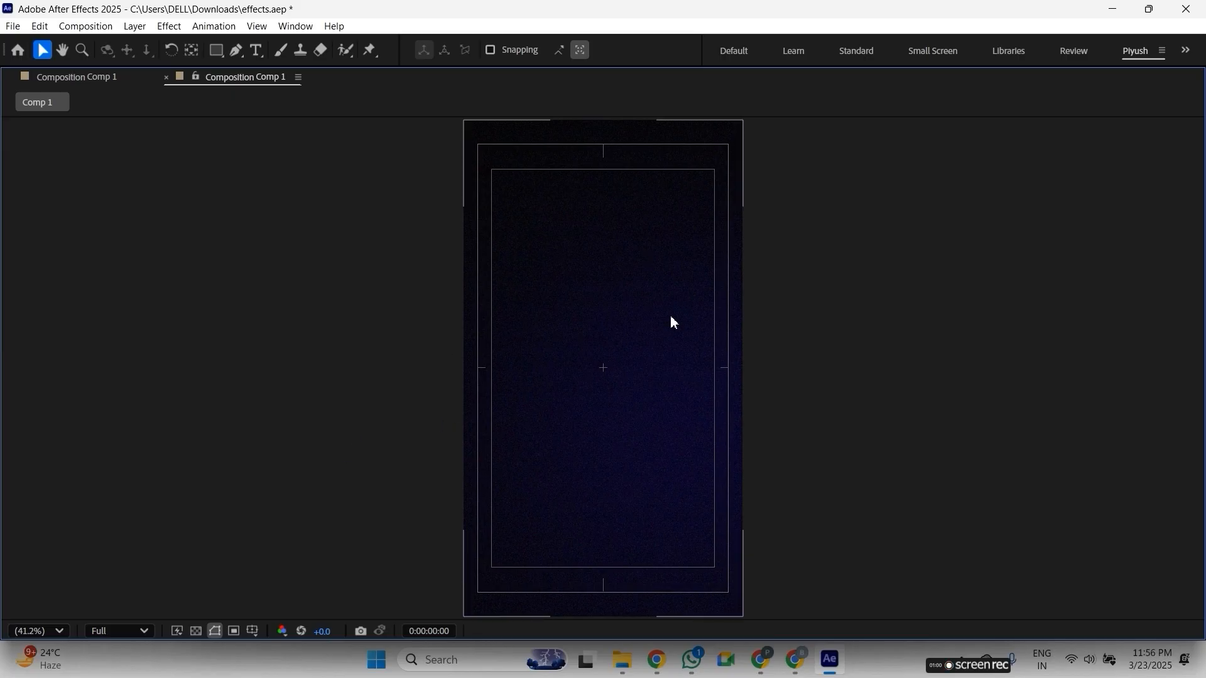
key("grave")
Step: Add a text layer reading "effects" near the center of the composition
left_click(255, 49)
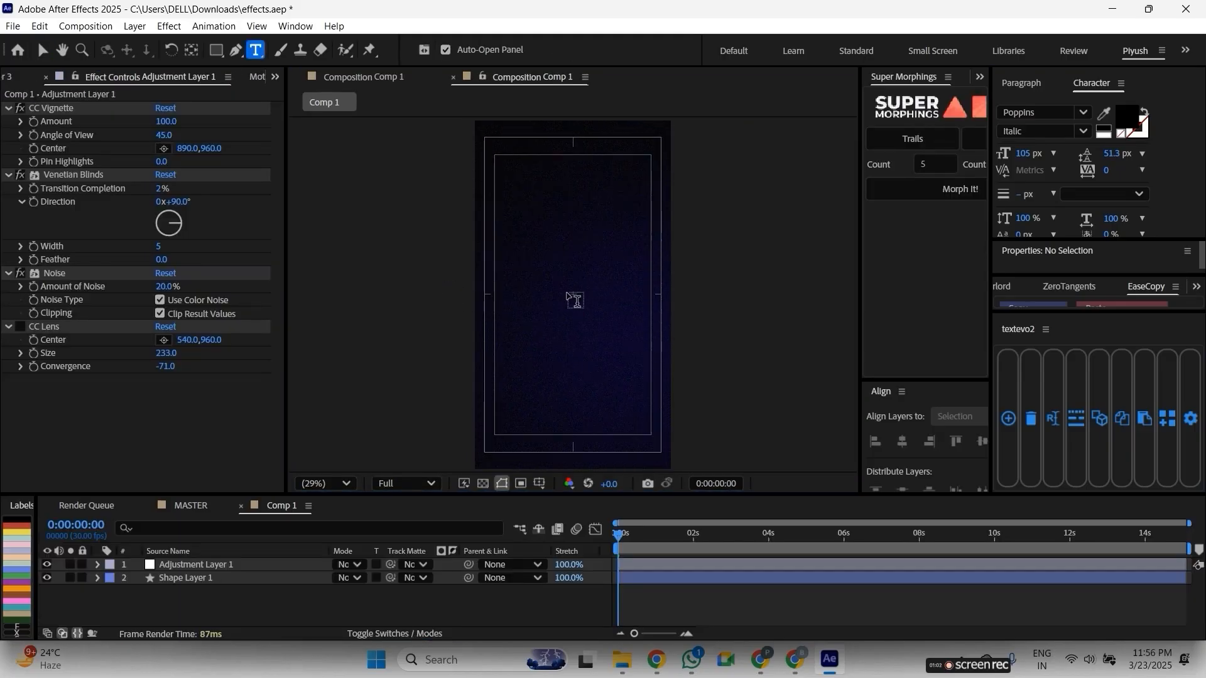
left_click(566, 293)
type("effects")
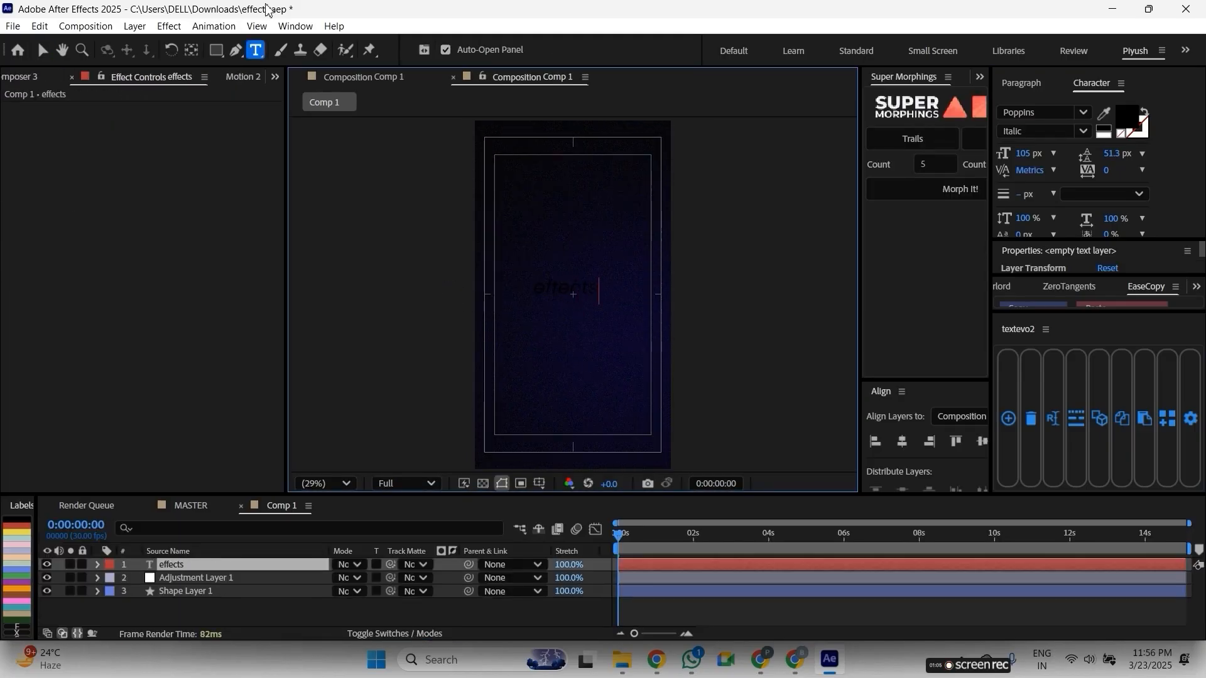
Step: Change the effects text's fill color to white and shift the text slightly toward the middle of the composition
left_click(42, 49)
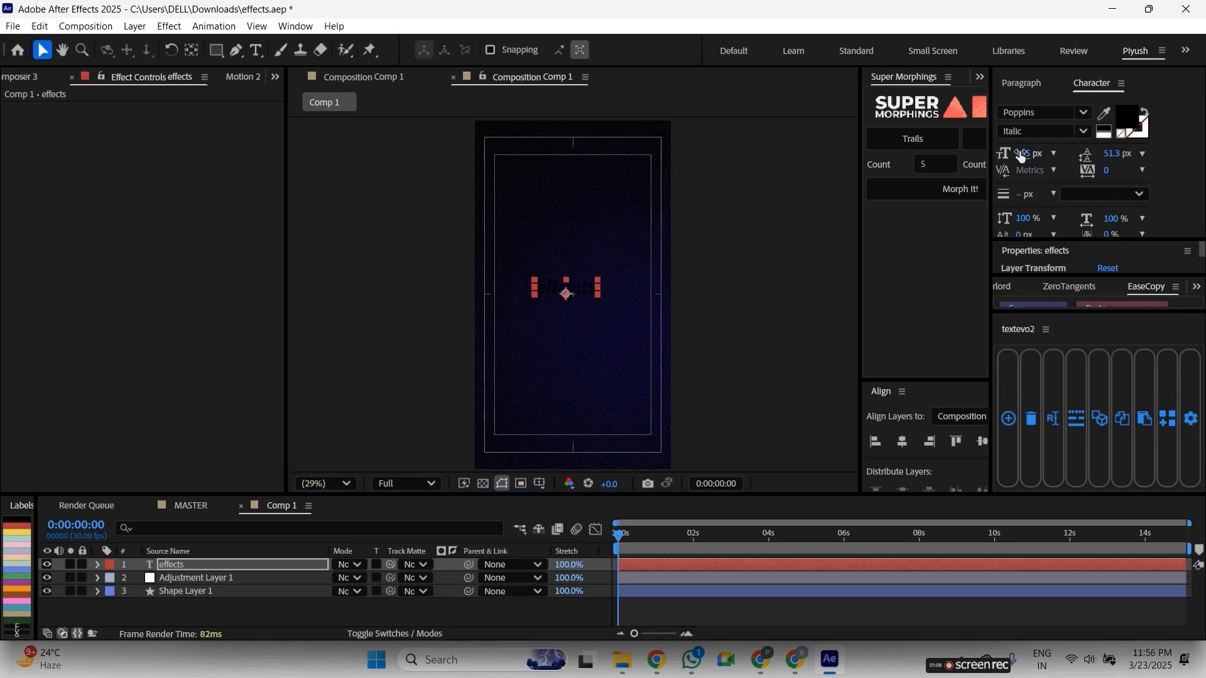
left_click(1127, 116)
left_click_drag(454, 263, 425, 230)
left_click(751, 239)
scroll(519, 295, "up", 1)
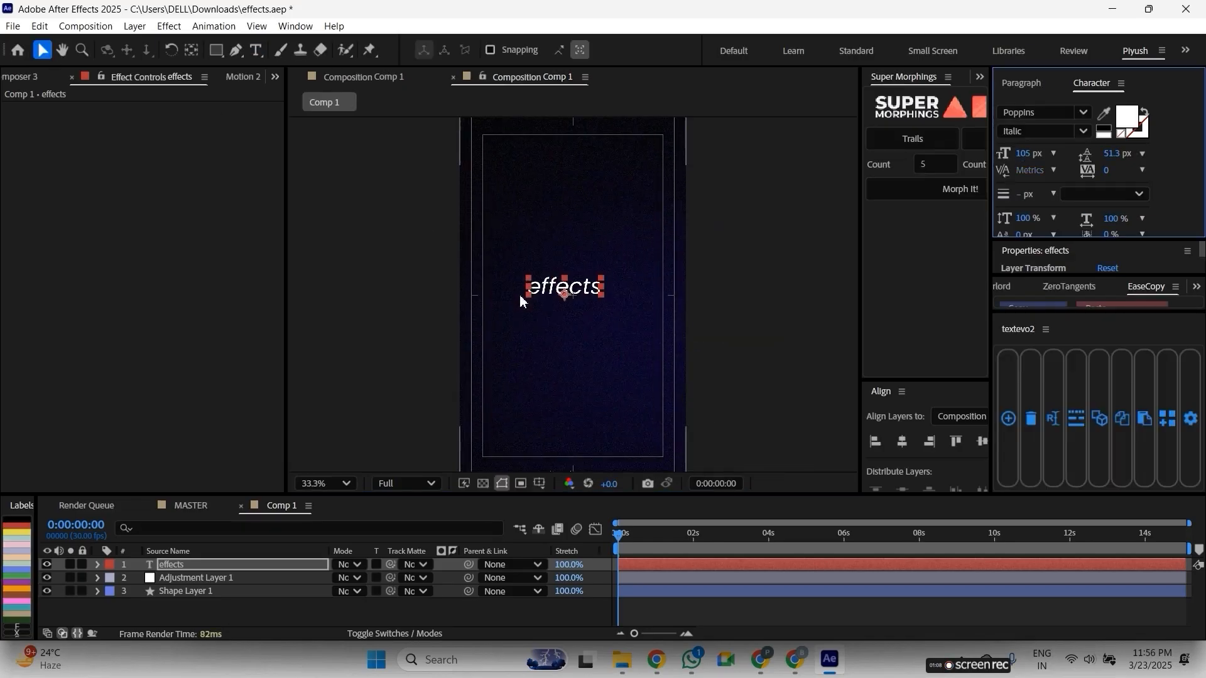
left_click_drag(562, 305, 572, 300)
scroll(571, 299, "up", 2)
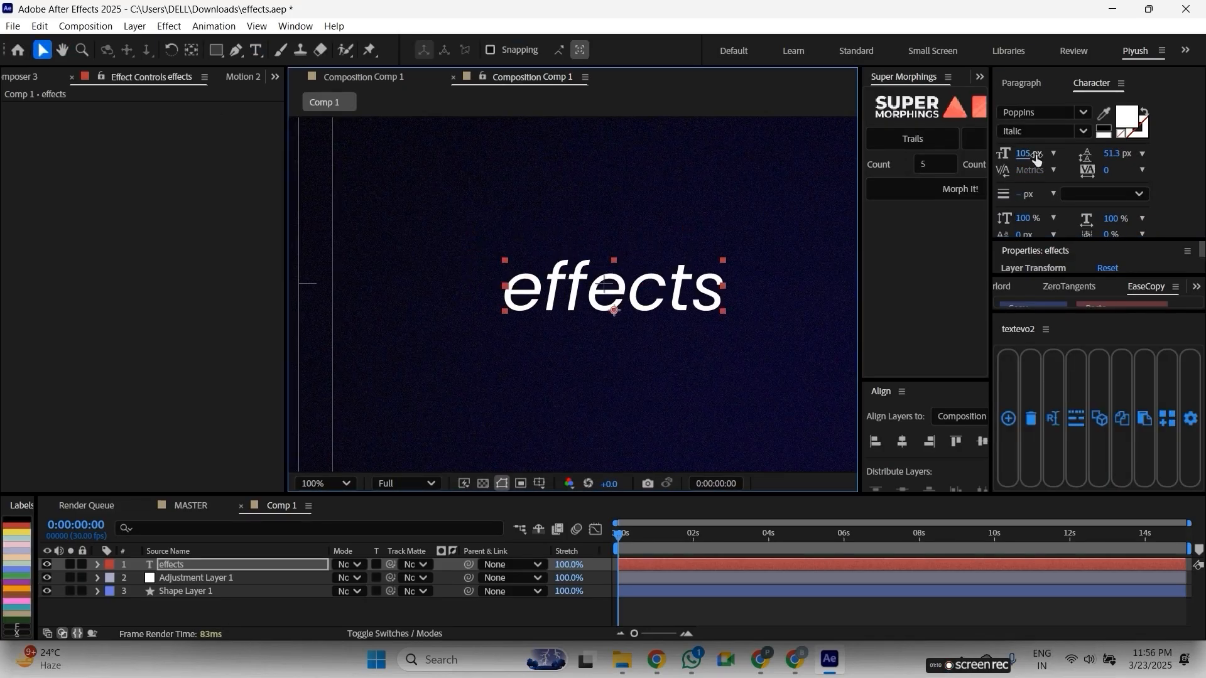
Step: Set the effects text's font size to 149 px and place its layer beneath Adjustment Layer 1
left_click_drag(1024, 153, 1099, 188)
scroll(613, 323, "down", 4)
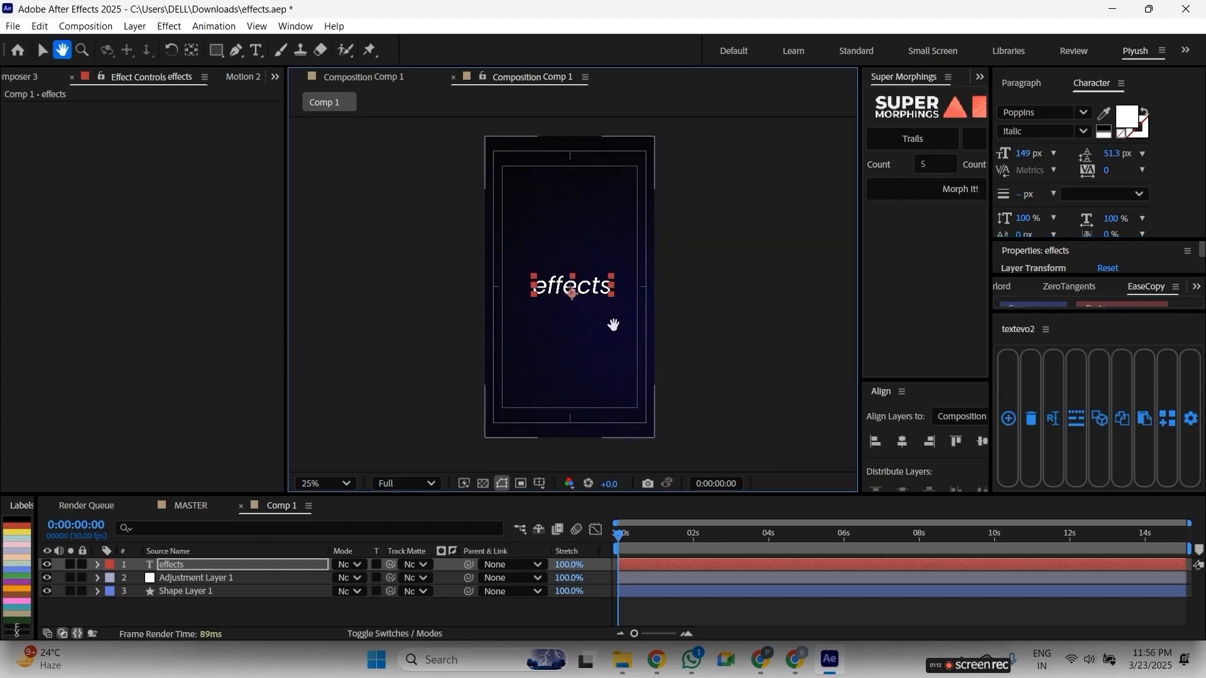
scroll(603, 318, "up", 2)
left_click_drag(213, 565, 210, 581)
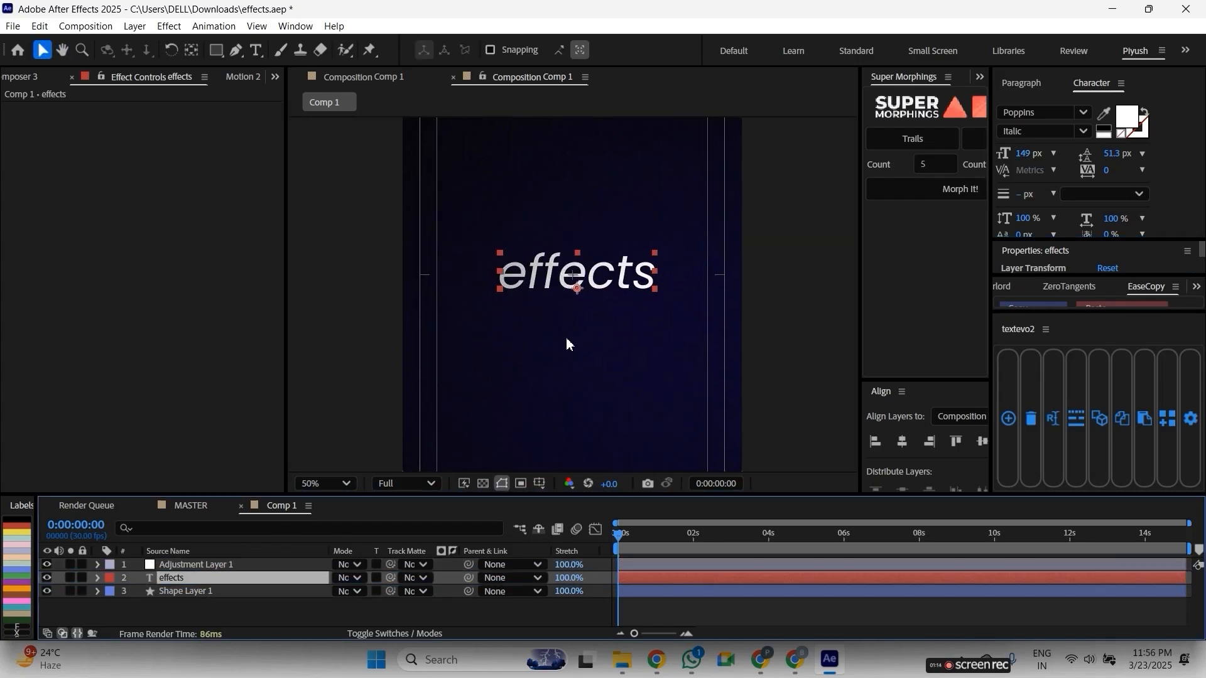
scroll(564, 294, "up", 4)
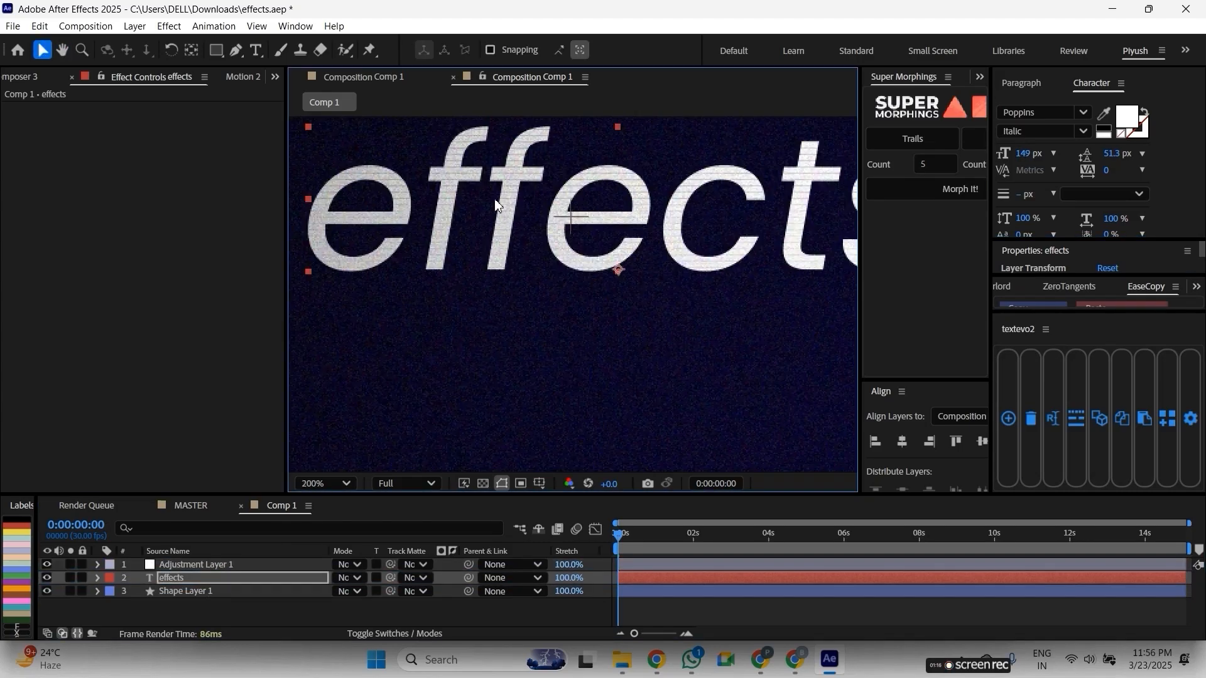
scroll(497, 205, "down", 4)
Step: Apply the Deep Glow effect to the effects text layer and enable its Unmult option
left_click(212, 577)
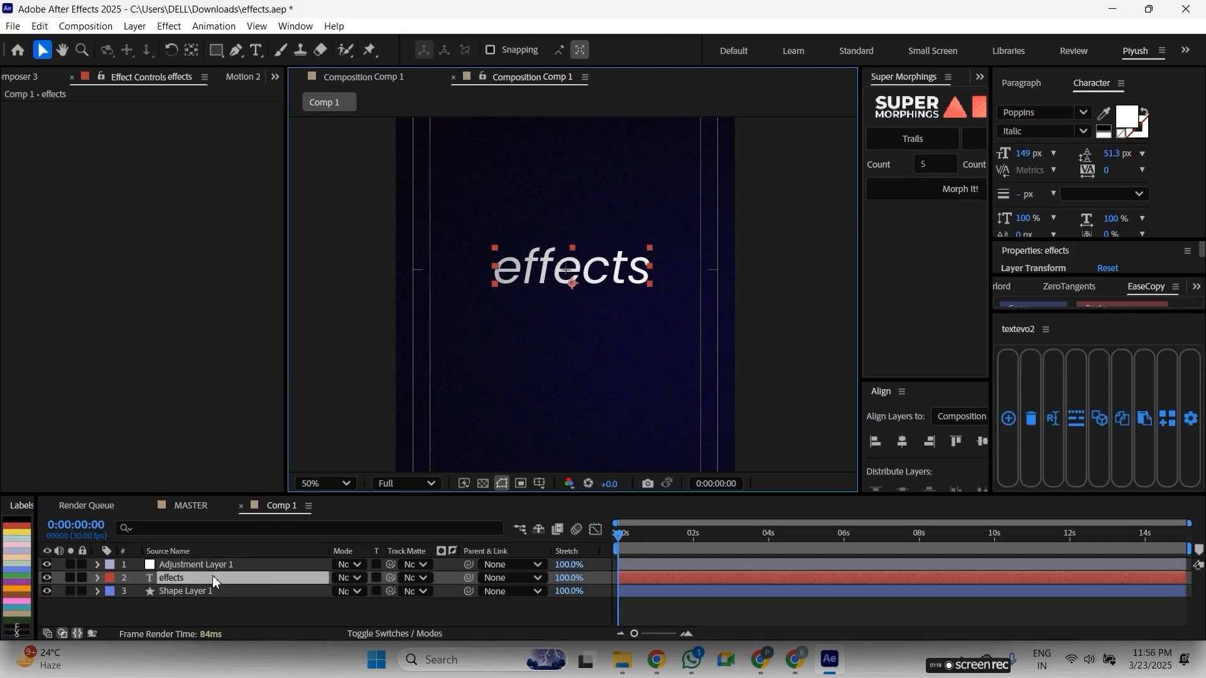
key("ctrl+space")
type("deep")
key("Return")
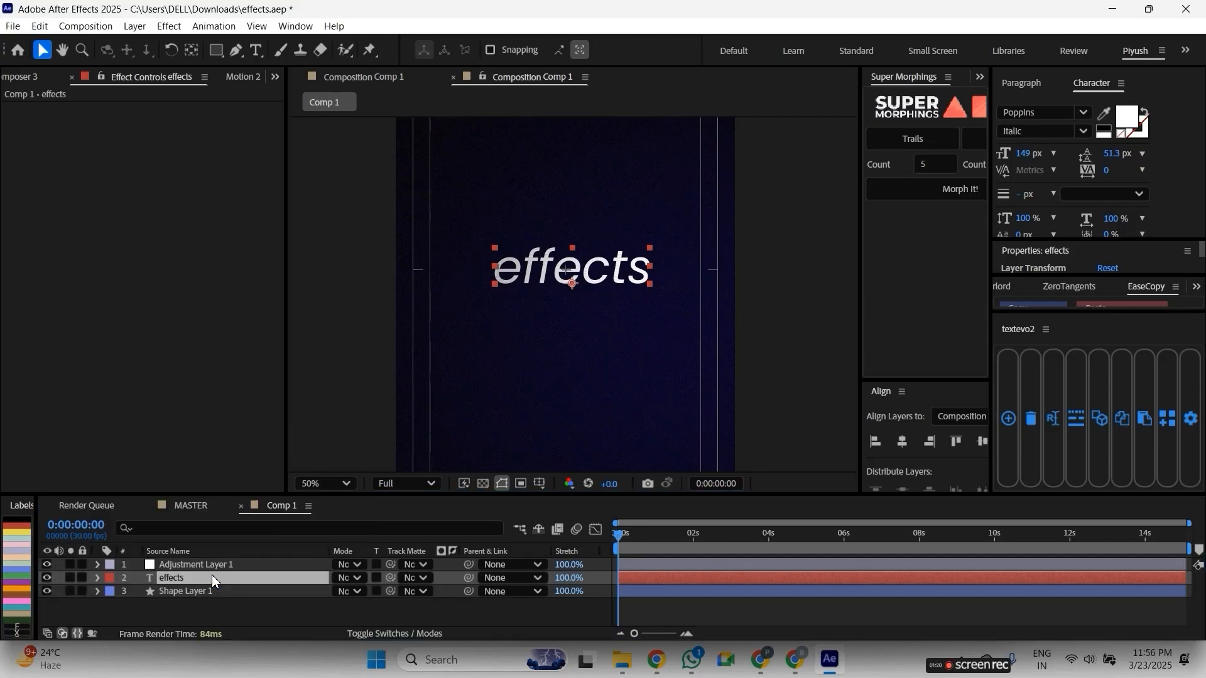
scroll(556, 270, "up", 1)
scroll(574, 294, "down", 1)
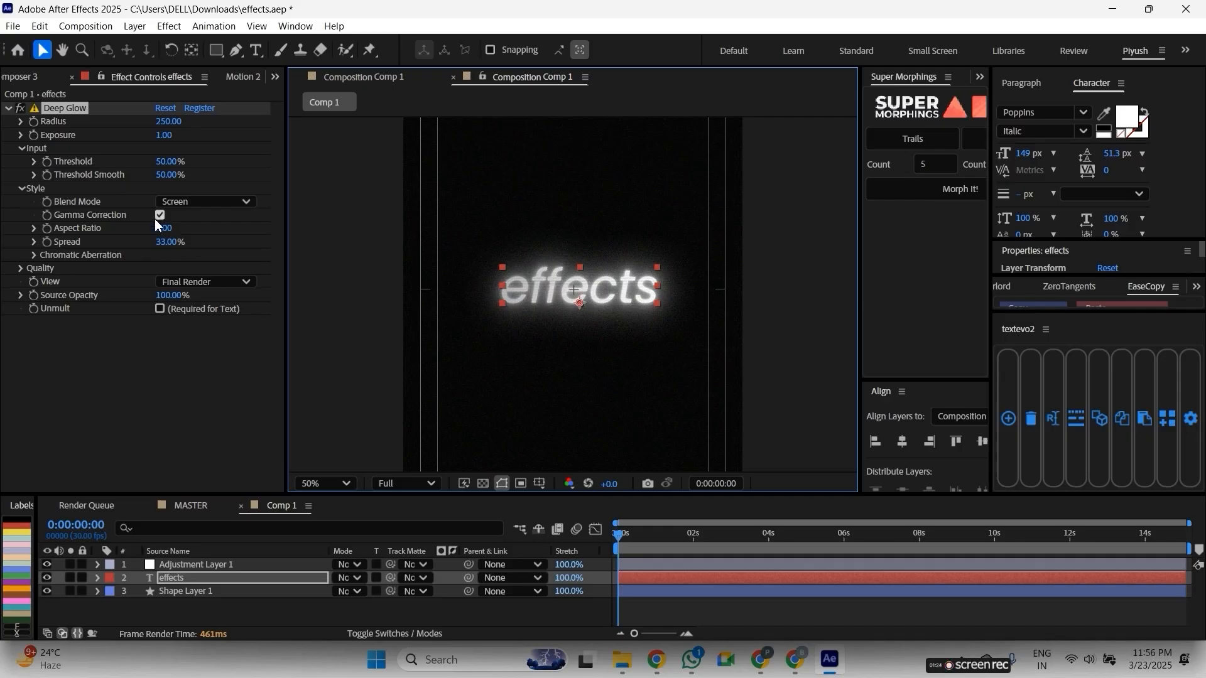
left_click(163, 309)
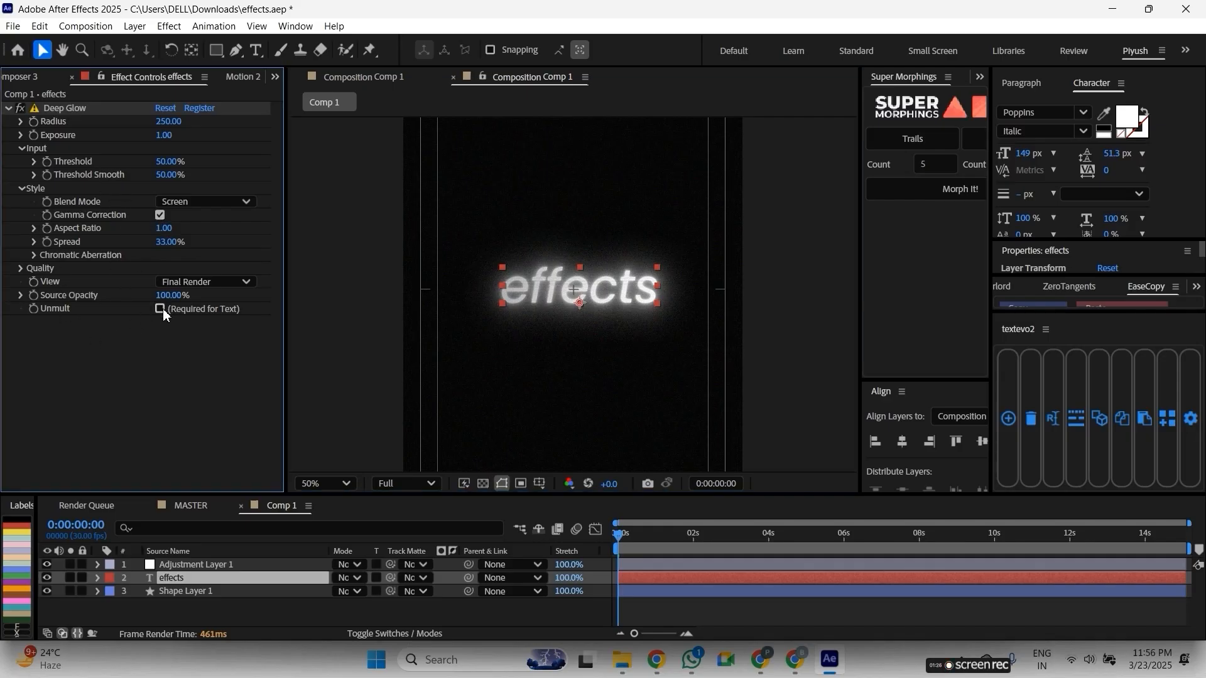
left_click(160, 309)
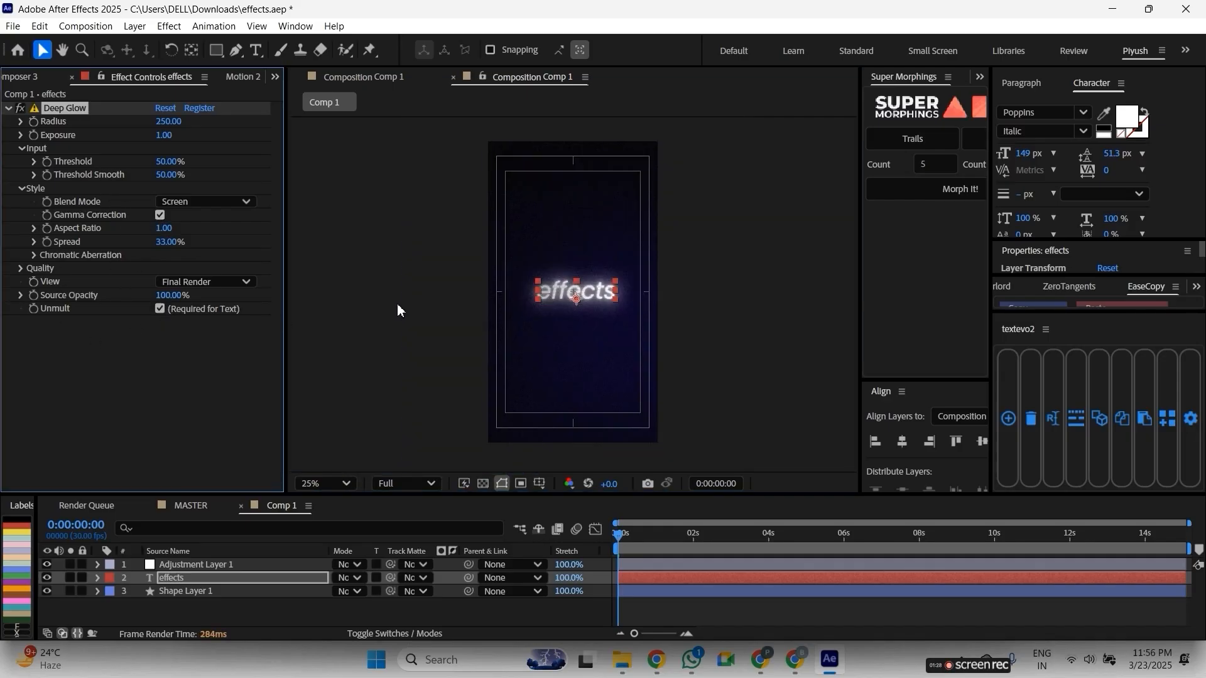
left_click(396, 305)
scroll(566, 297, "up", 2)
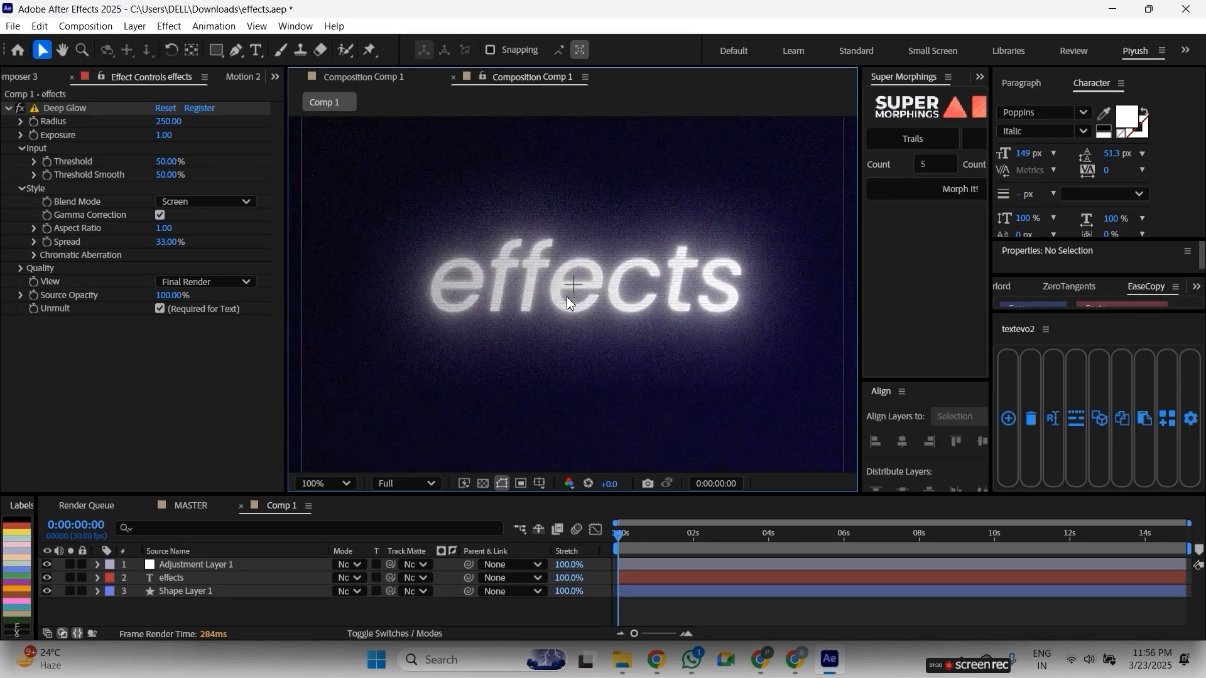
Step: Reveal Deep Glow's Chromatic Aberration settings and examine the glowing text at close and full-frame magnification
left_click(35, 255)
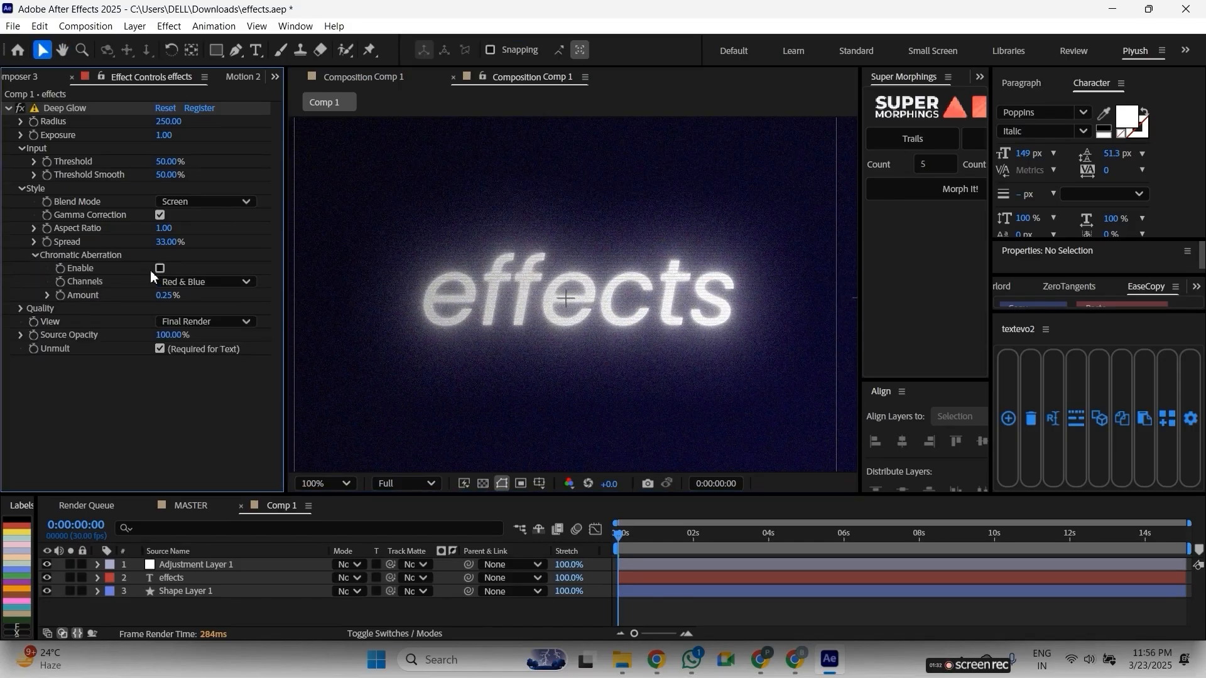
left_click(498, 281)
scroll(498, 280, "up", 1)
scroll(500, 283, "down", 3)
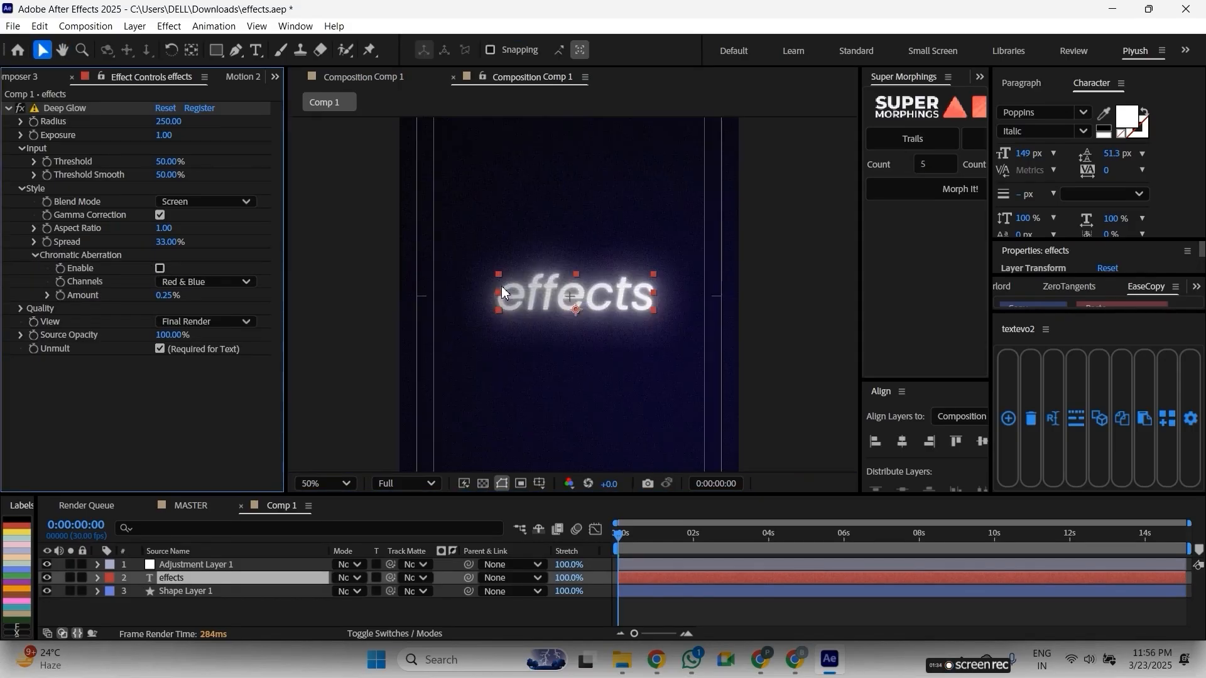
scroll(542, 333, "down", 2)
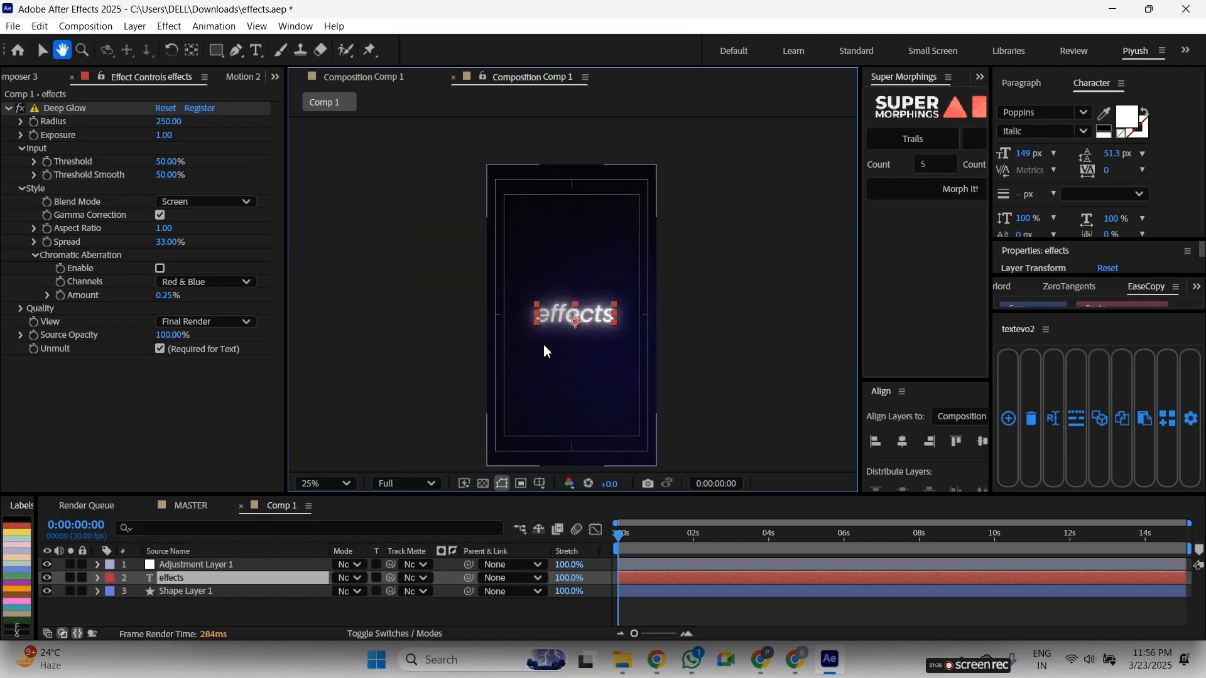
Step: Compare Adjustment Layer 1 with and without CC Vignette, and set the vignette's Amount to 43
left_click(181, 564)
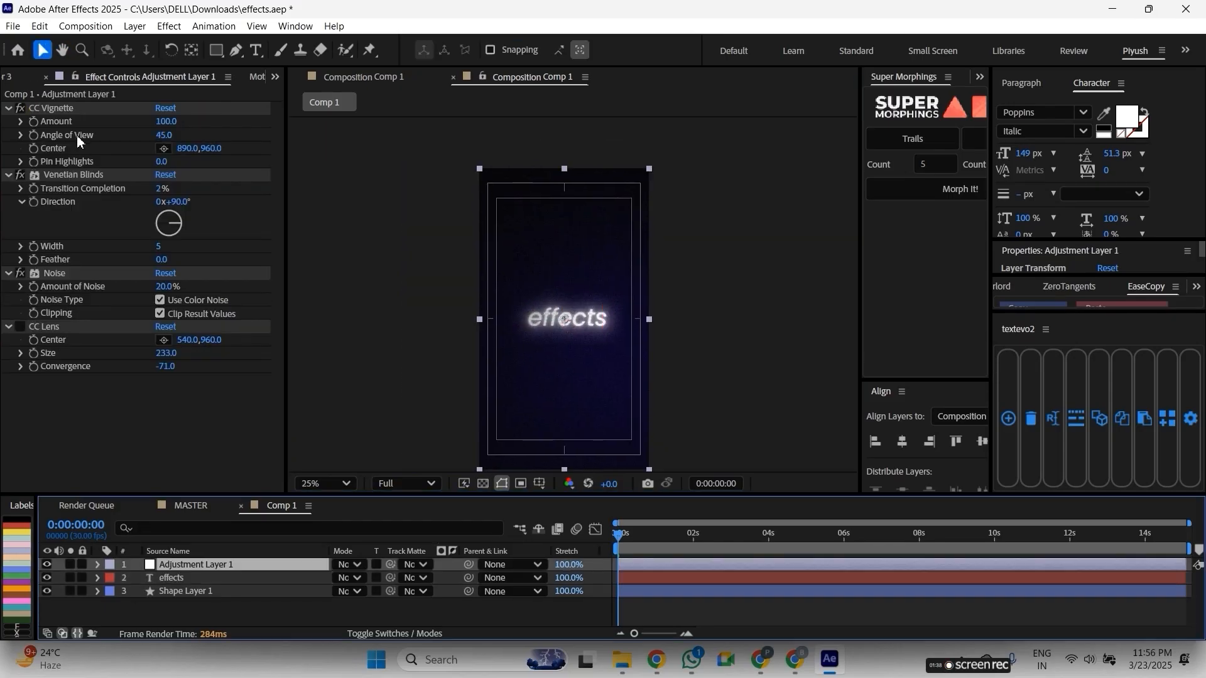
left_click(23, 109)
left_click(23, 108)
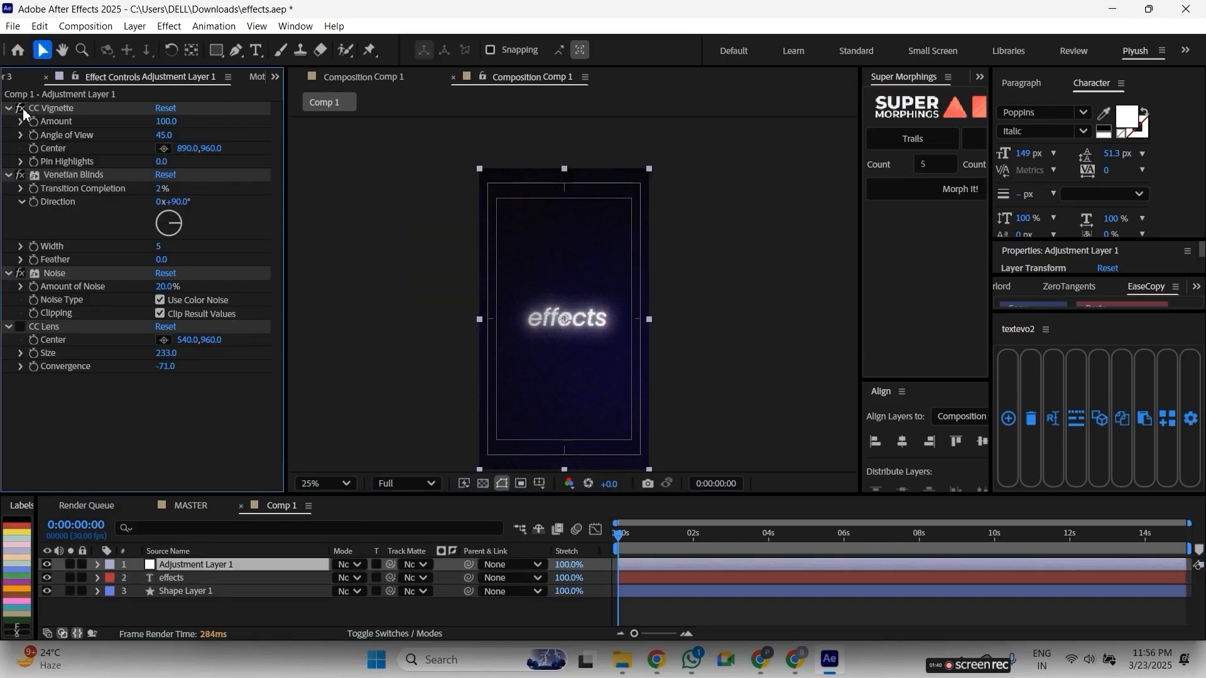
left_click(22, 109)
left_click_drag(167, 123, 128, 129)
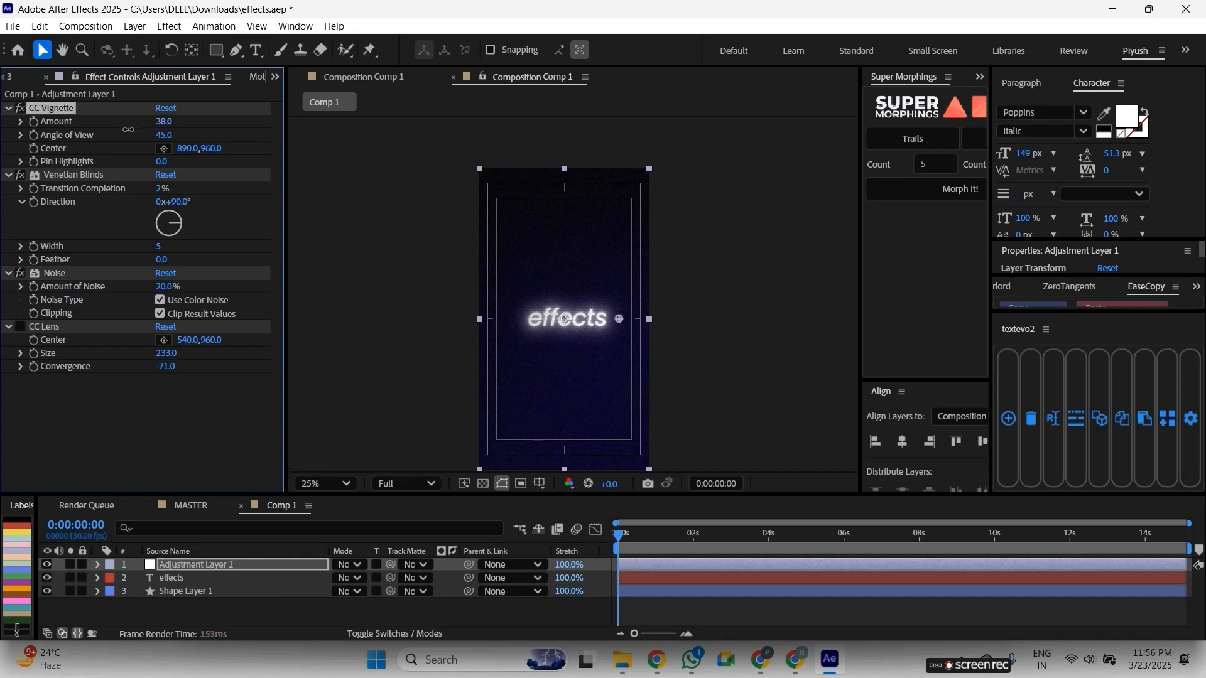
Step: Change the Gradient Ramp's shape on Shape Layer 1 to Radial Ramp
left_click(182, 590)
left_click(204, 175)
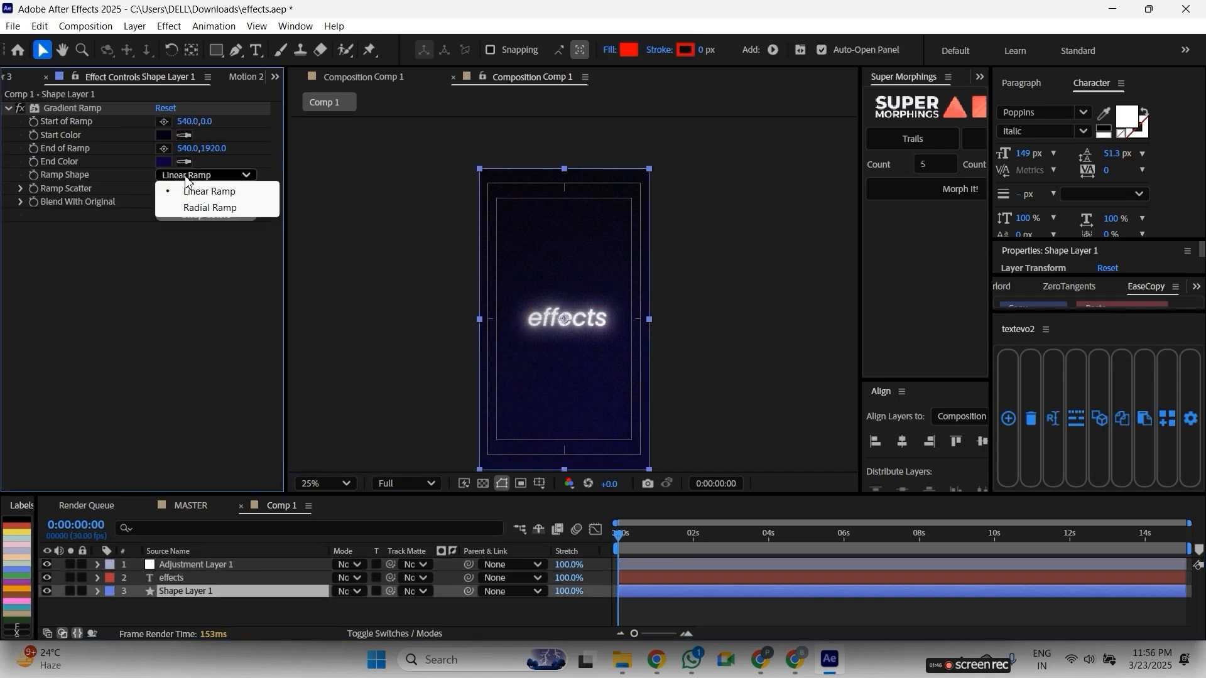
left_click(207, 208)
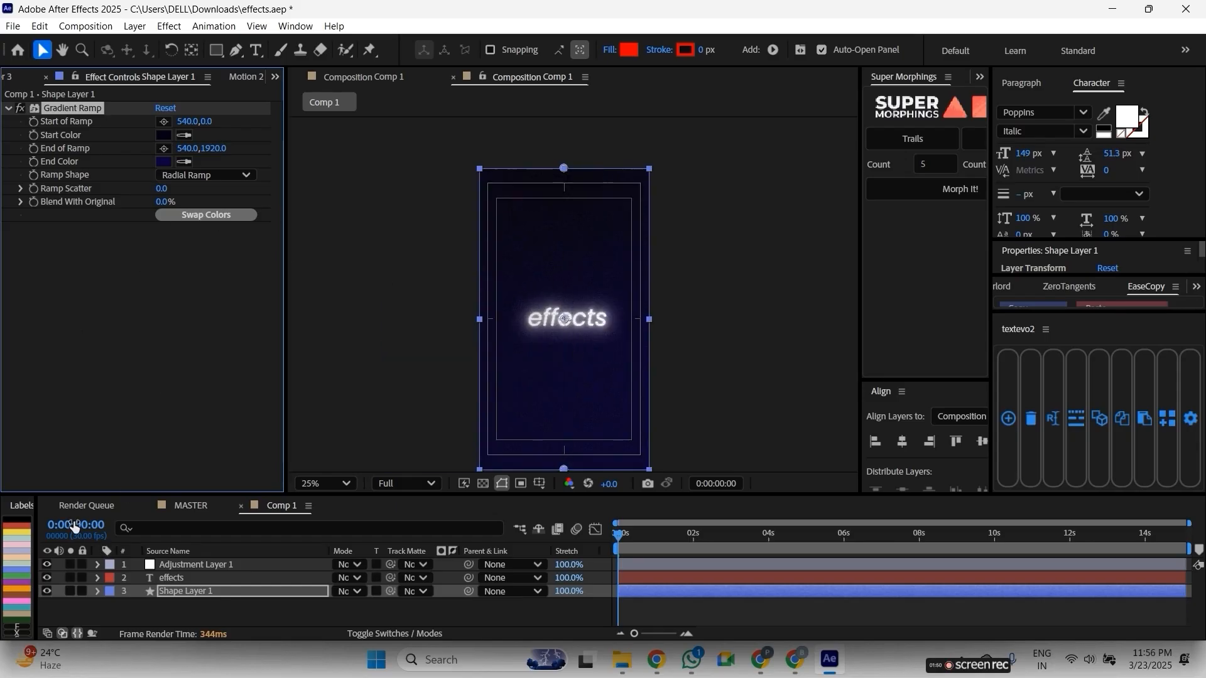
Step: Hide the effects and adjustment layers, and move the Gradient Ramp's start point to the composition's center at about 540, 948
left_click(47, 577)
left_click(46, 564)
scroll(603, 314, "up", 2)
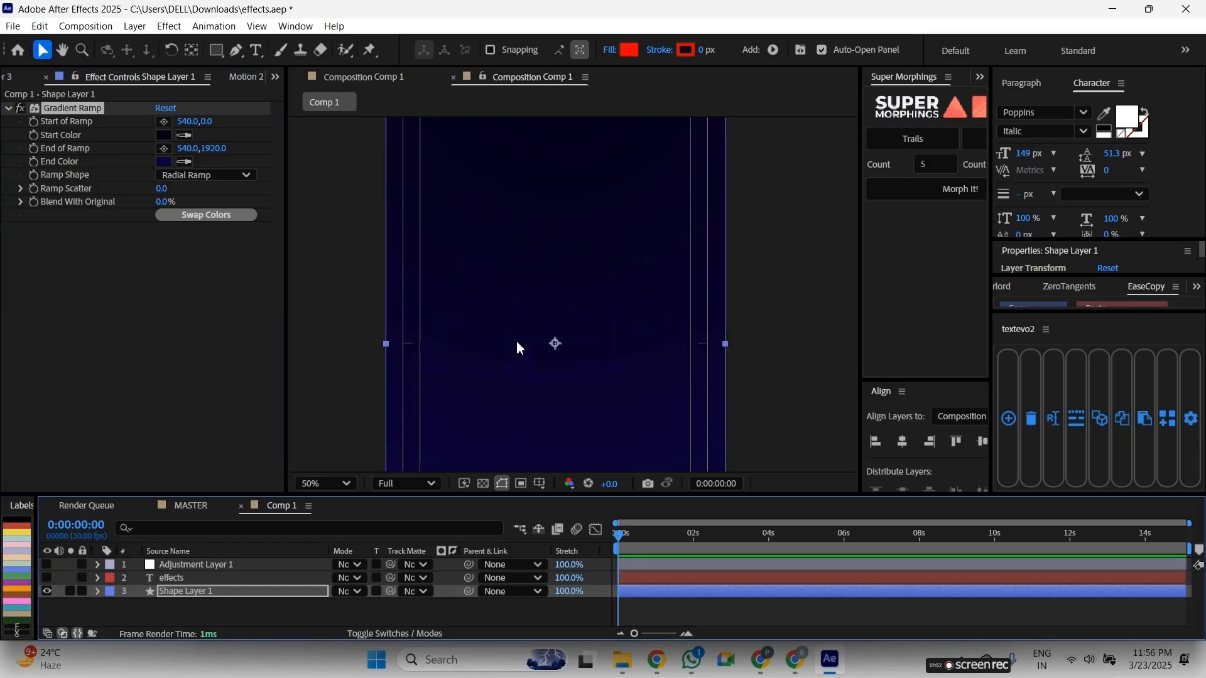
key("comma")
left_click_drag(563, 168, 564, 318)
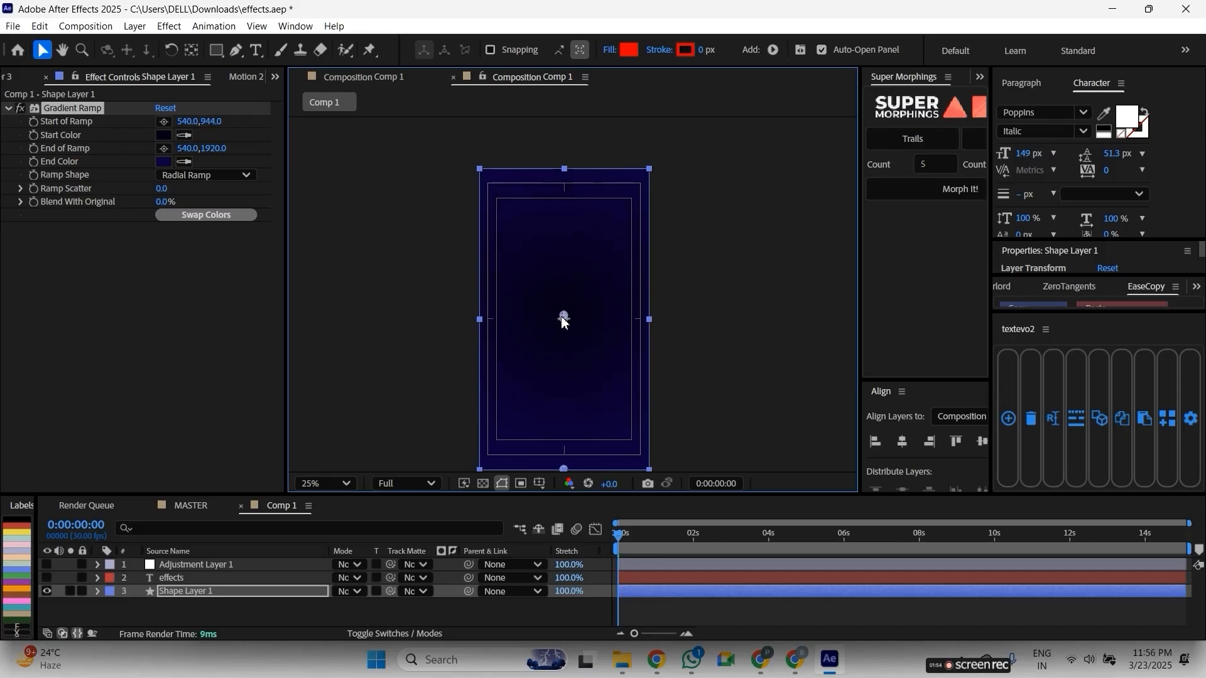
Step: Swap the Gradient Ramp's start and end colors and show the effects and adjustment layers again
left_click(164, 162)
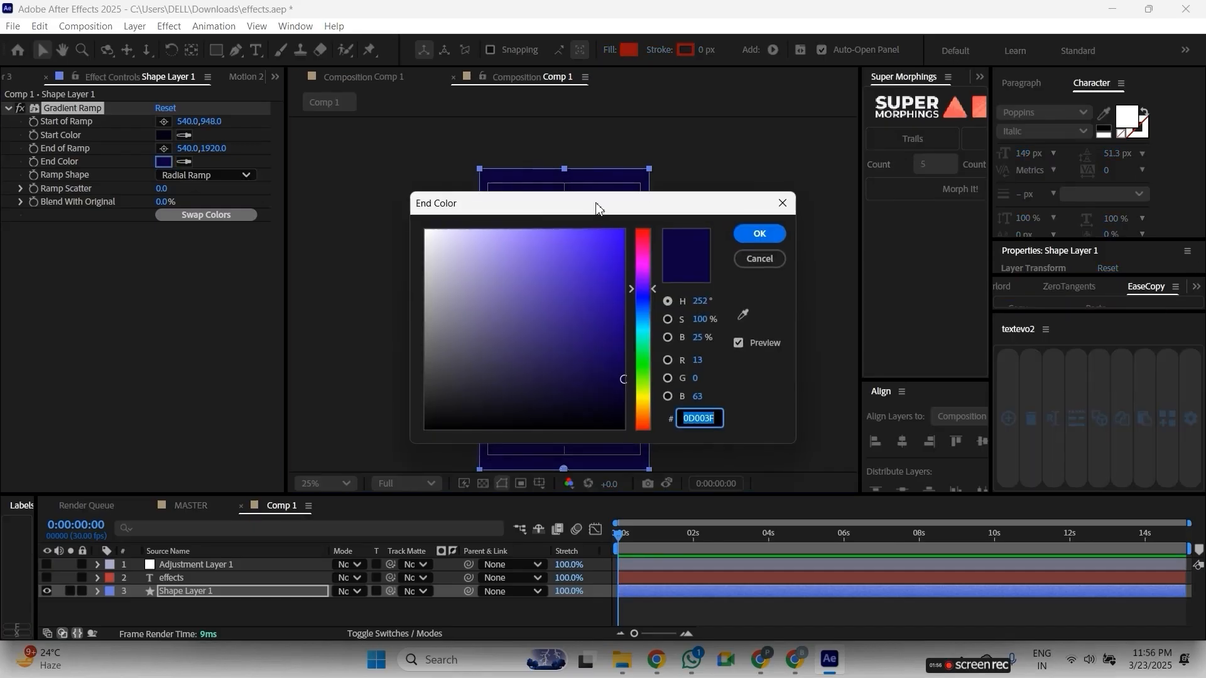
left_click(739, 264)
left_click(202, 218)
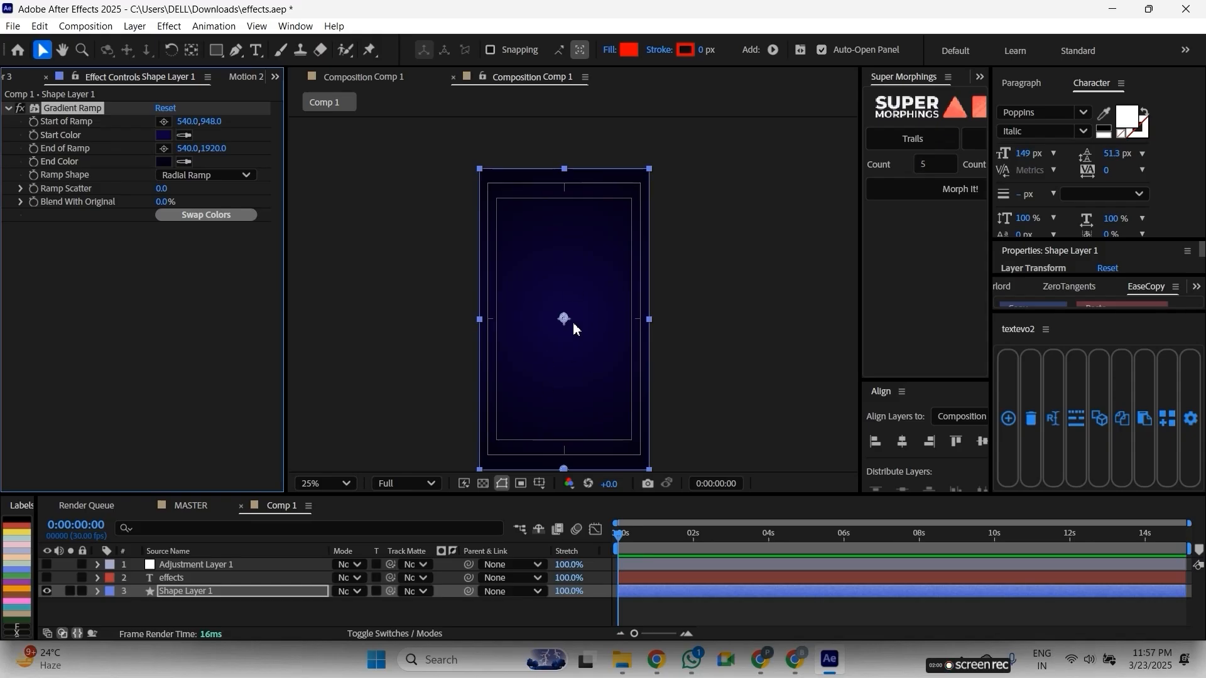
left_click_drag(47, 564, 46, 578)
left_click(402, 356)
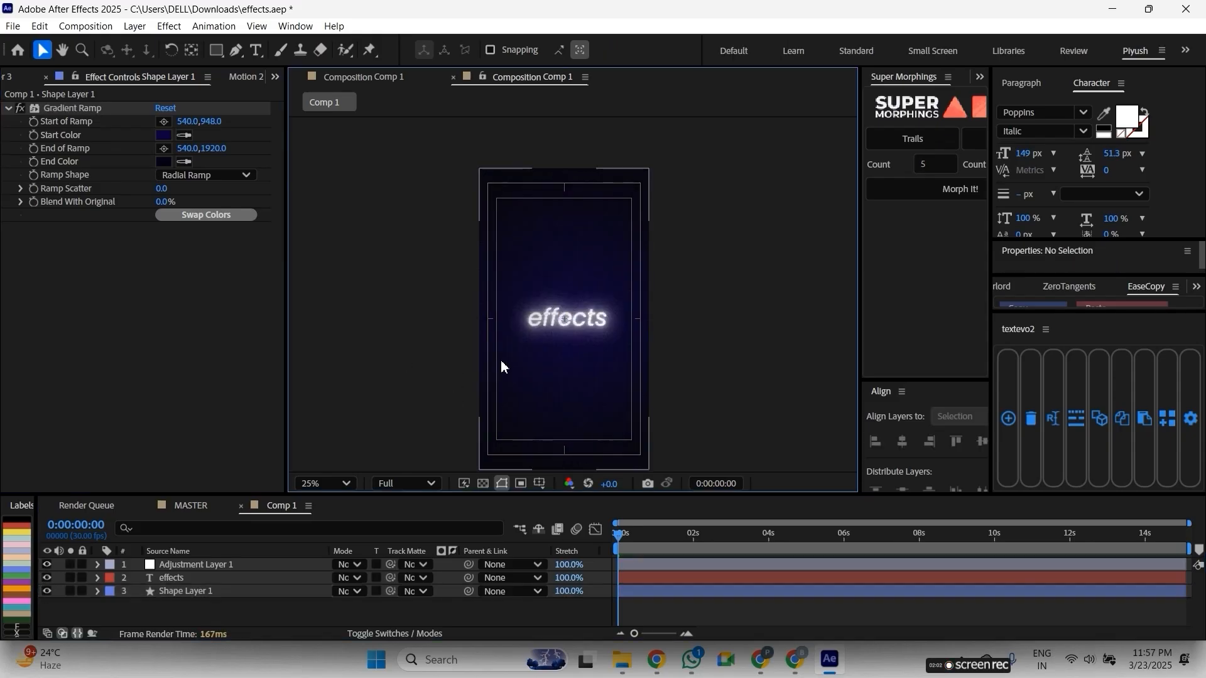
Step: Examine the glowing text over the radial gradient up close and in an enlarged composition view
scroll(501, 362, "up", 2)
scroll(501, 361, "down", 2)
scroll(545, 355, "up", 2)
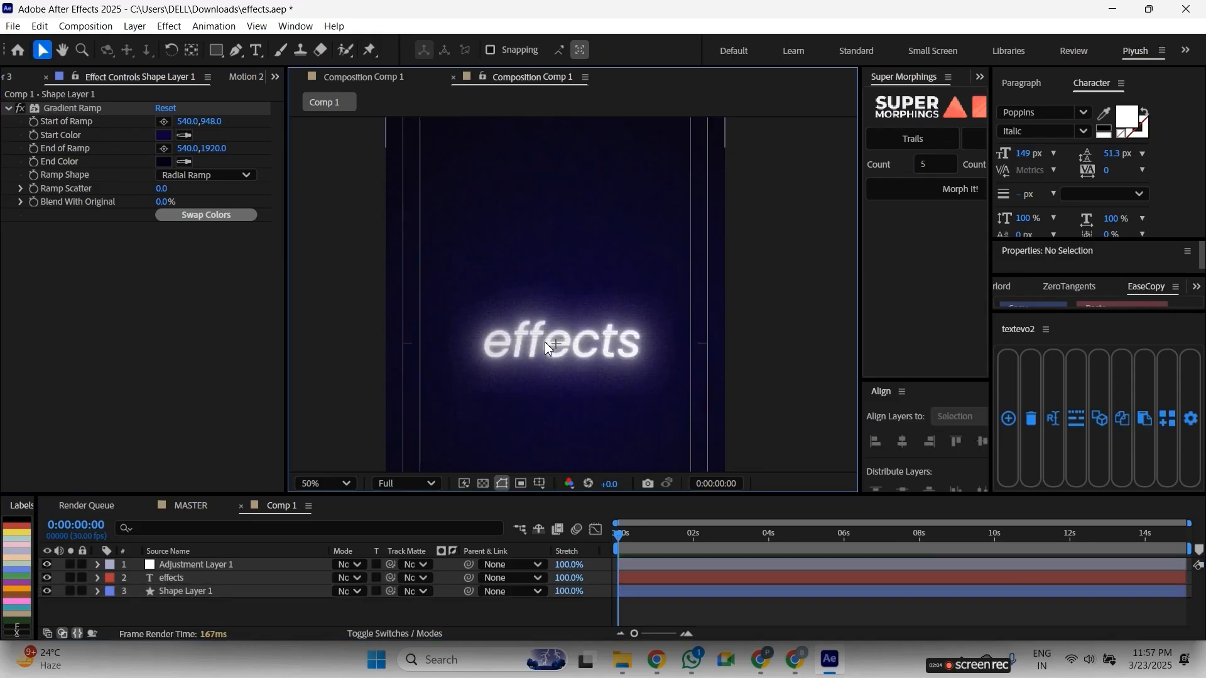
scroll(545, 341, "down", 2)
key("grave")
key("shift+slash")
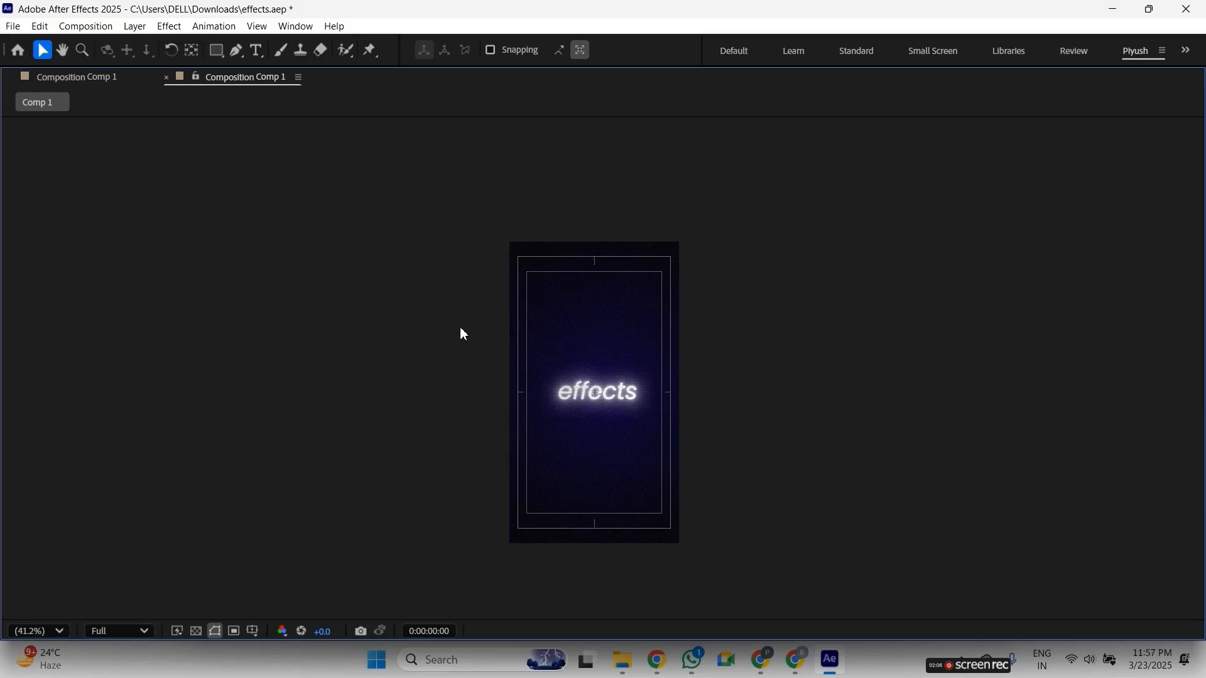
left_click(599, 391)
key("grave")
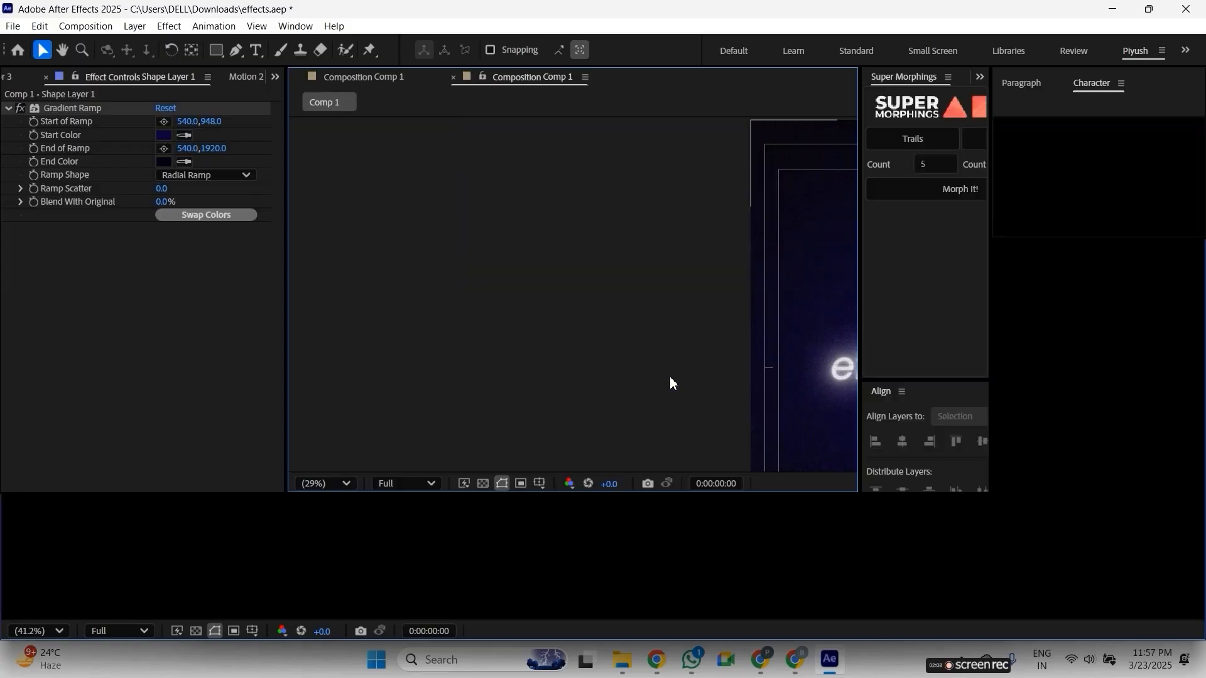
key("shift+slash")
left_click(237, 565)
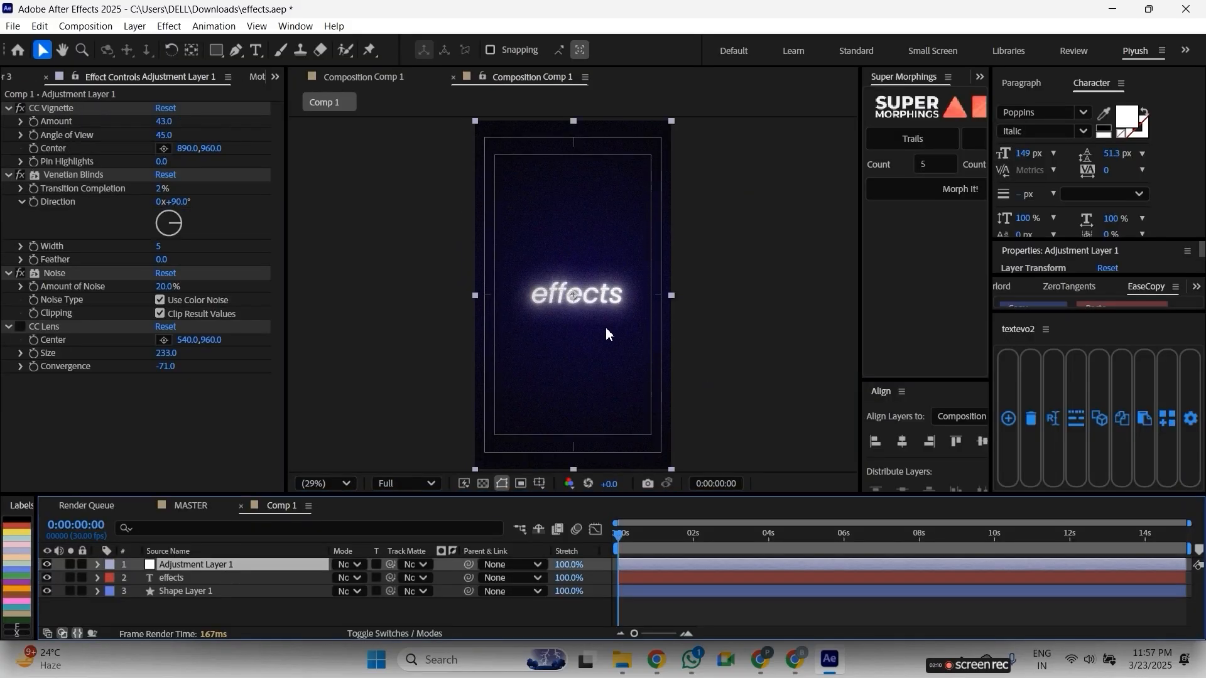
Step: Apply the Wiggle - position preset to the effects text layer
left_click(191, 579)
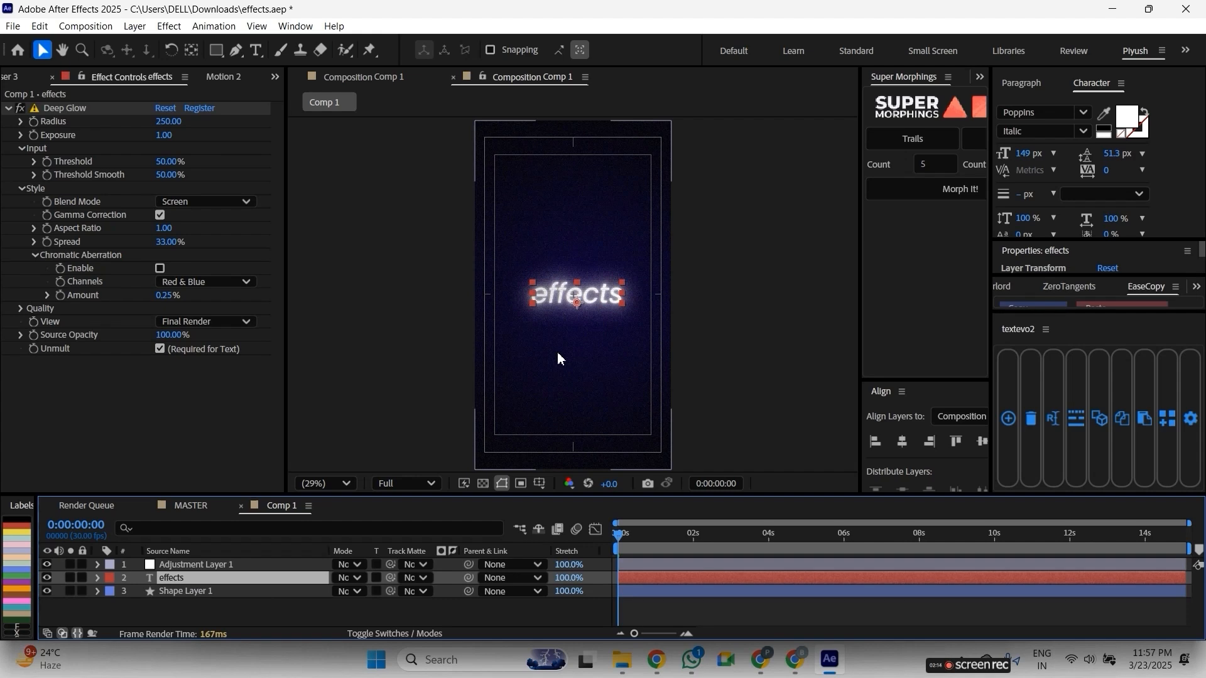
key("ctrl+space")
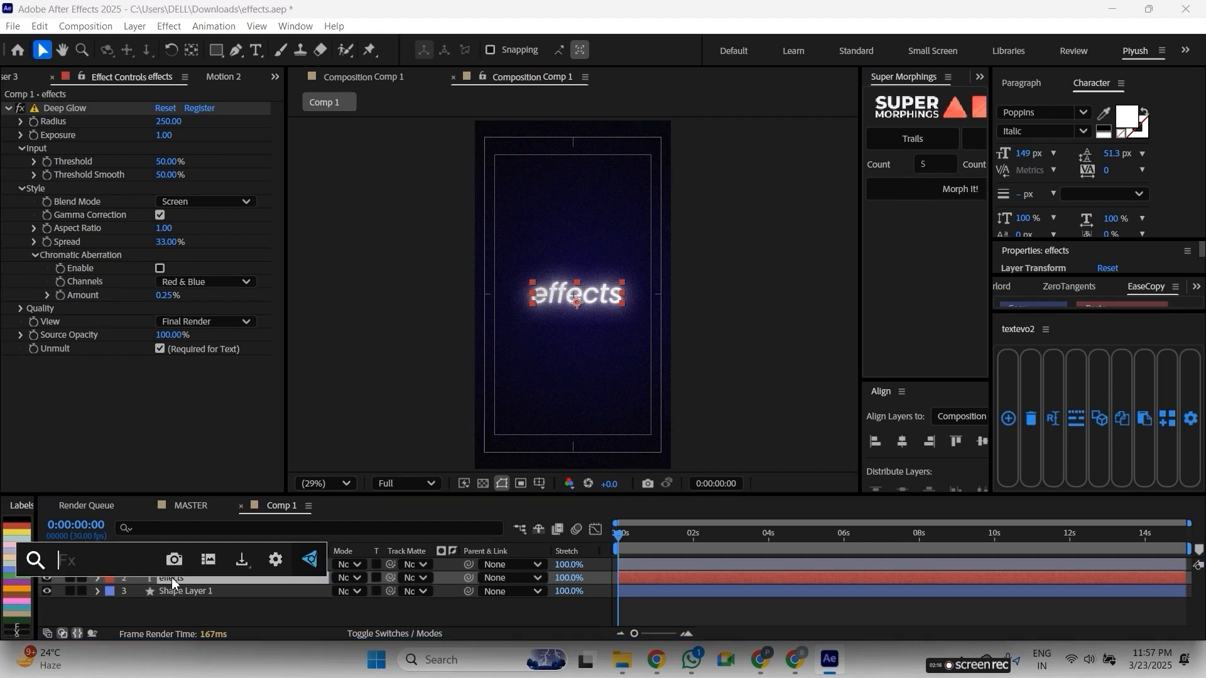
type("wigg")
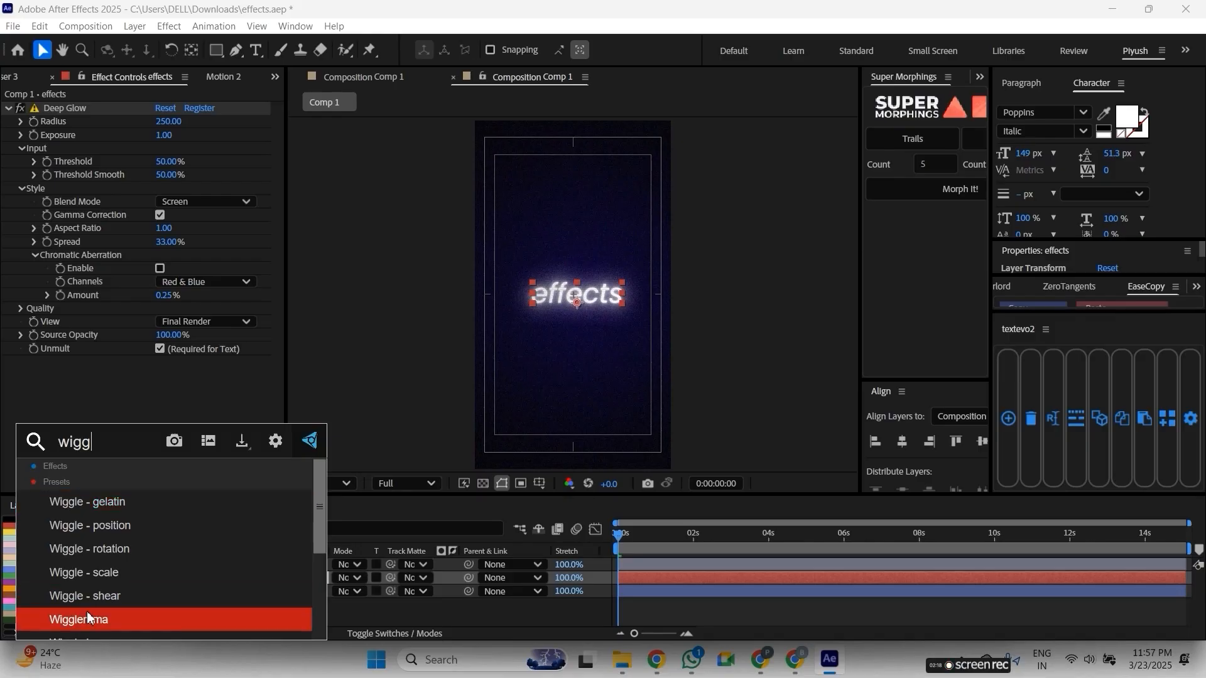
left_click(88, 526)
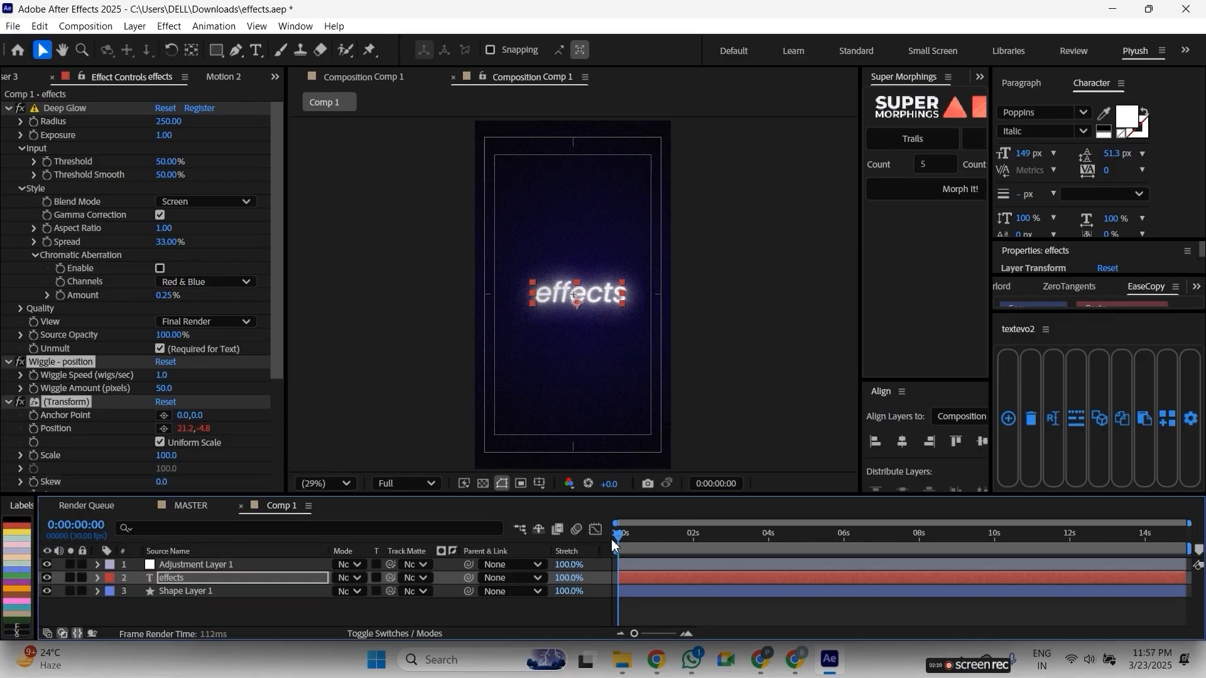
Step: Hide the safe-area guides, set the preview resolution to Quarter, and play back the wiggling text
key("space")
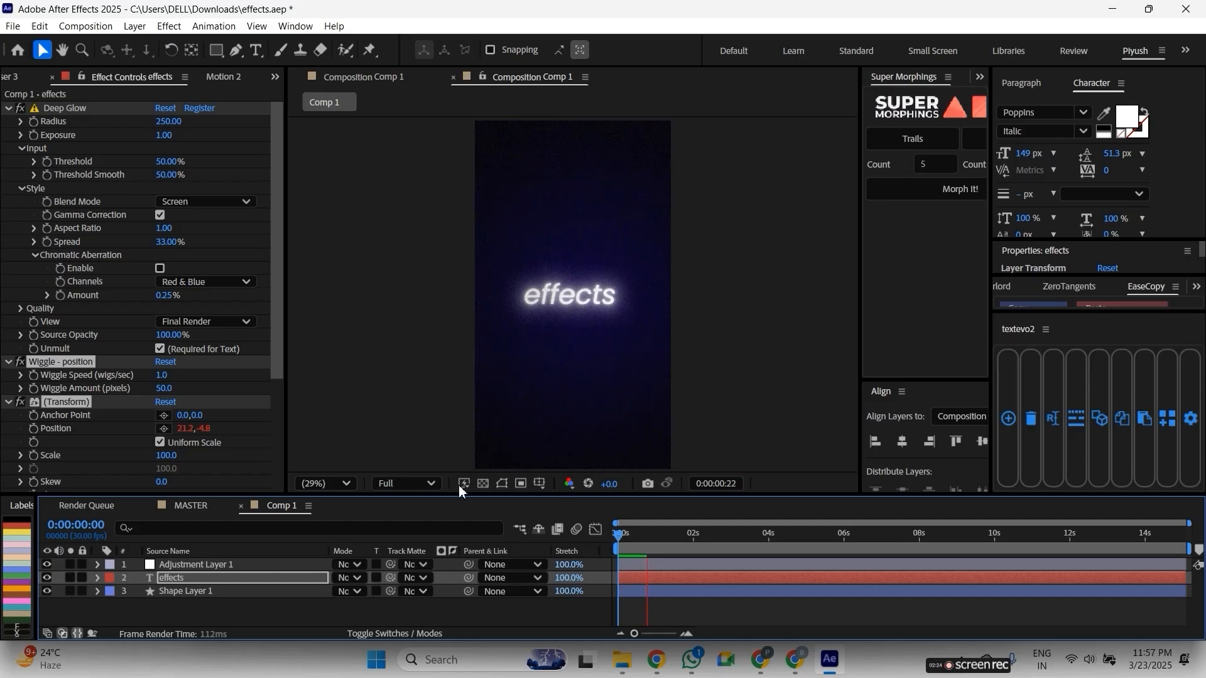
key("apostrophe")
left_click(405, 483)
left_click(406, 590)
key("space")
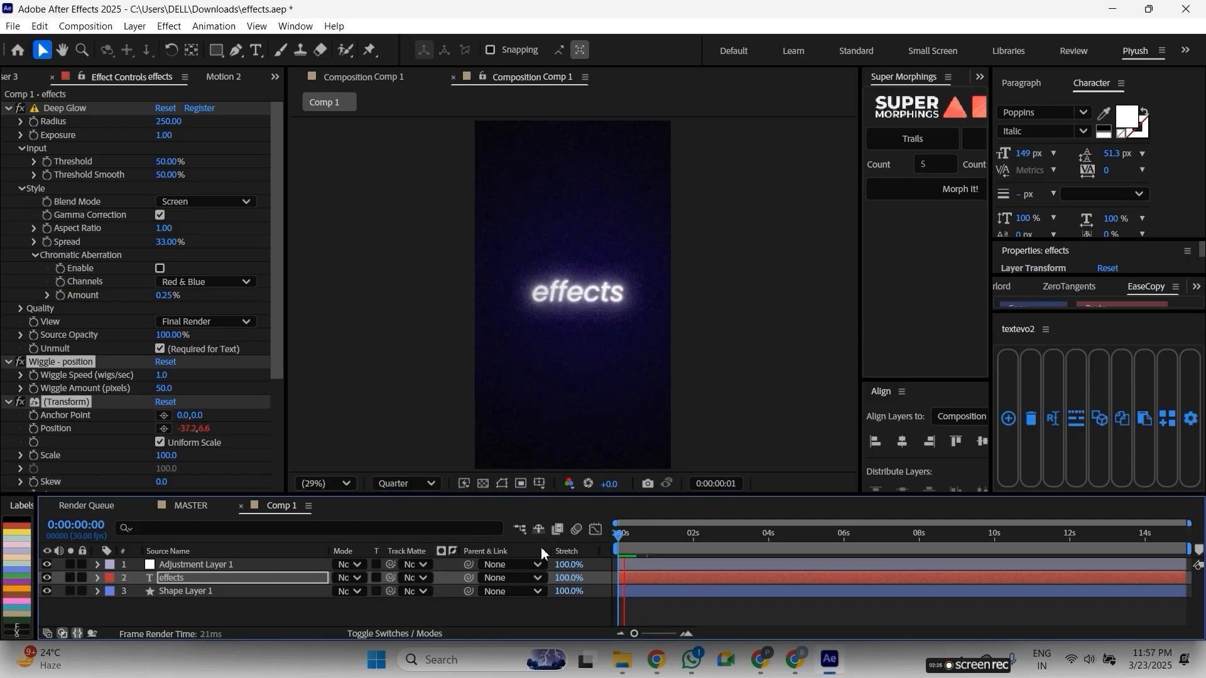
Step: Set the Wiggle - position amount to 20 pixels and play back the text motion from the start
left_click(163, 389)
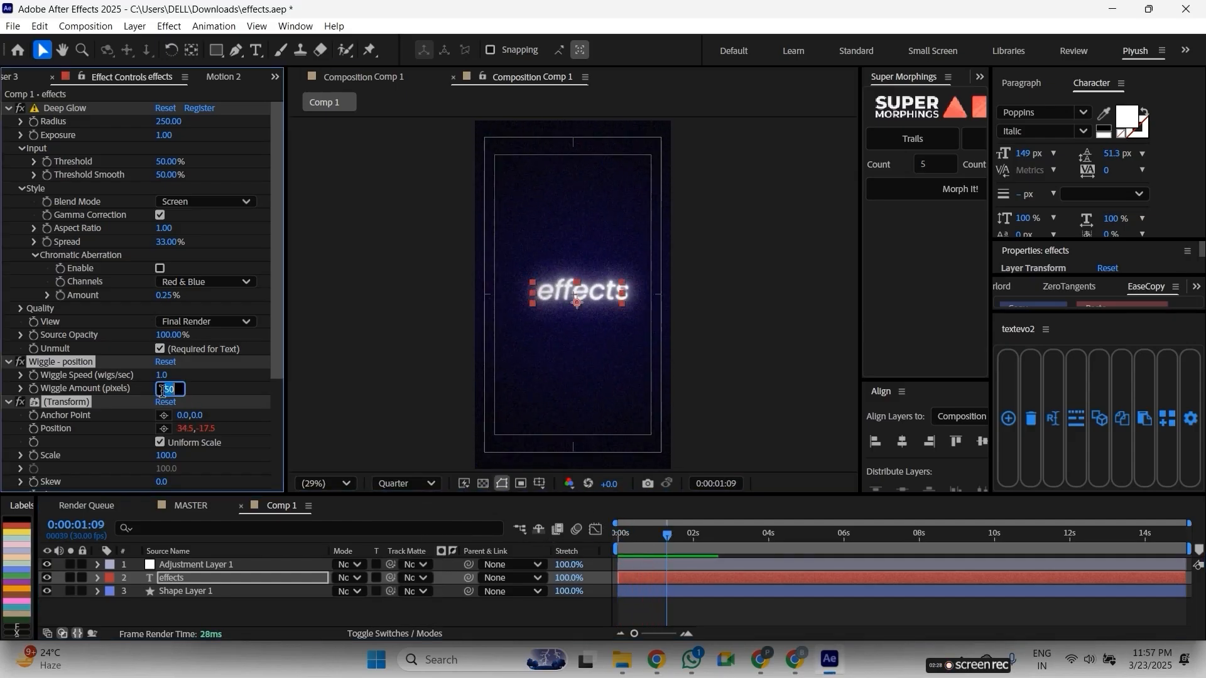
type("20")
key("Return")
left_click_drag(636, 528, 606, 544)
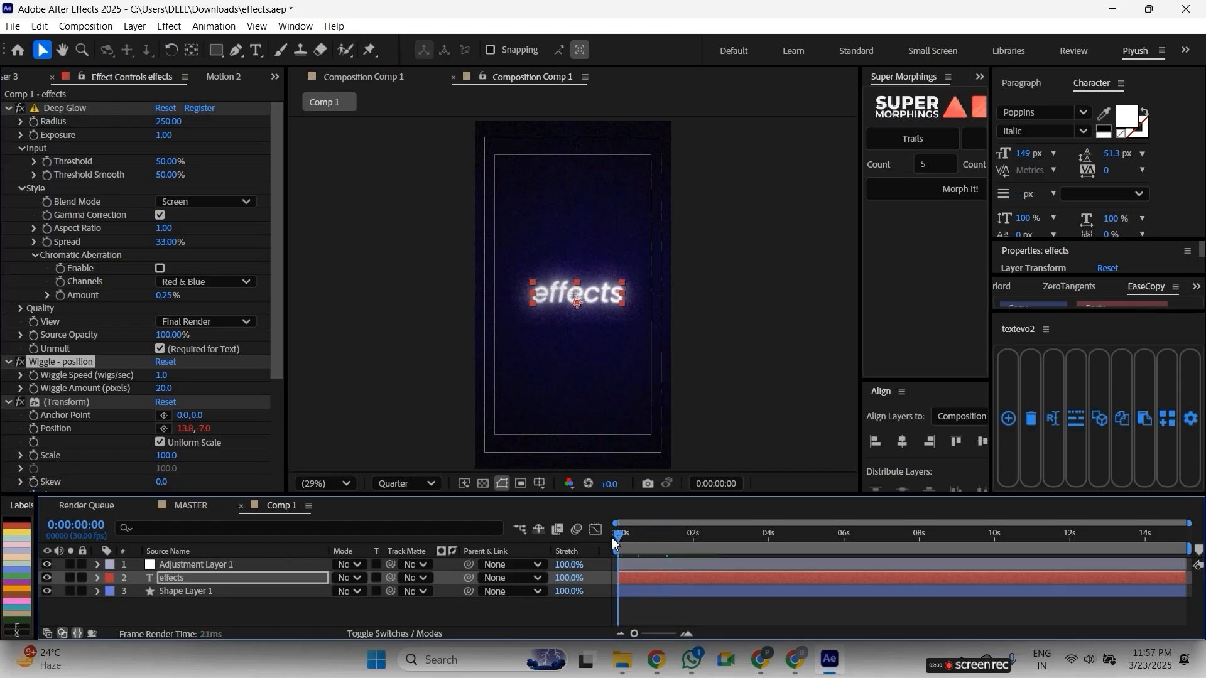
key("space")
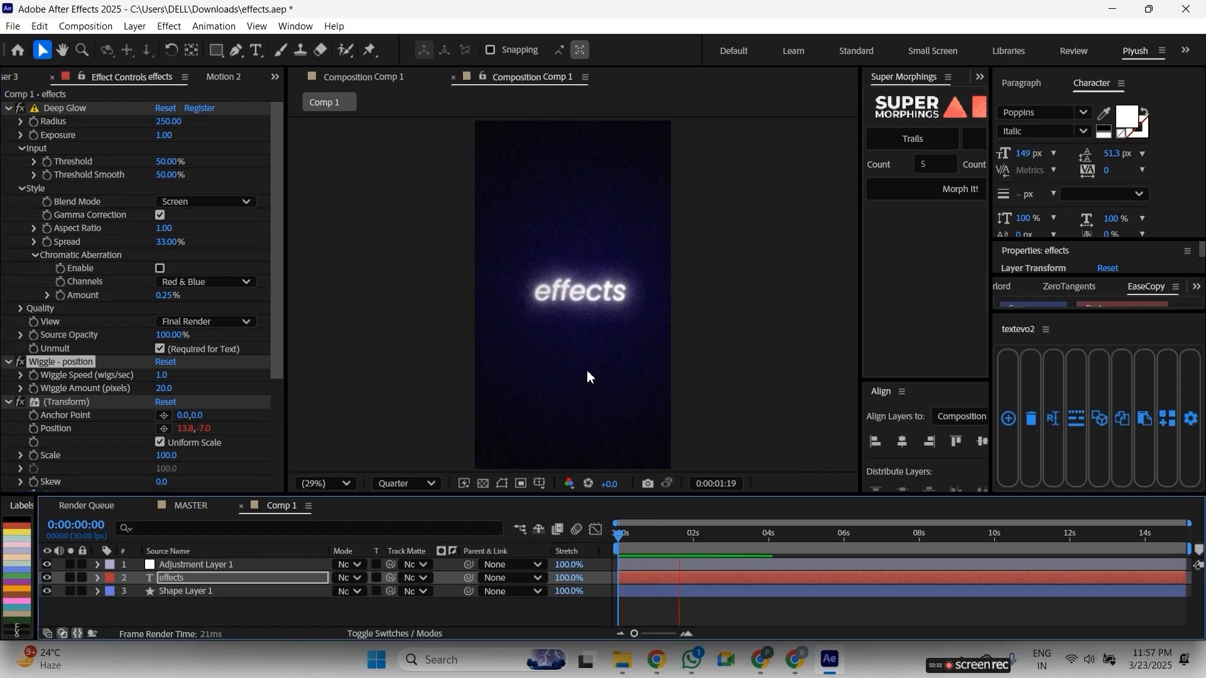
Step: Show the safe-area guides, set the preview resolution to Full, and examine the glowing text up close
key("apostrophe")
left_click(415, 484)
left_click(409, 533)
scroll(514, 359, "up", 3)
key("h")
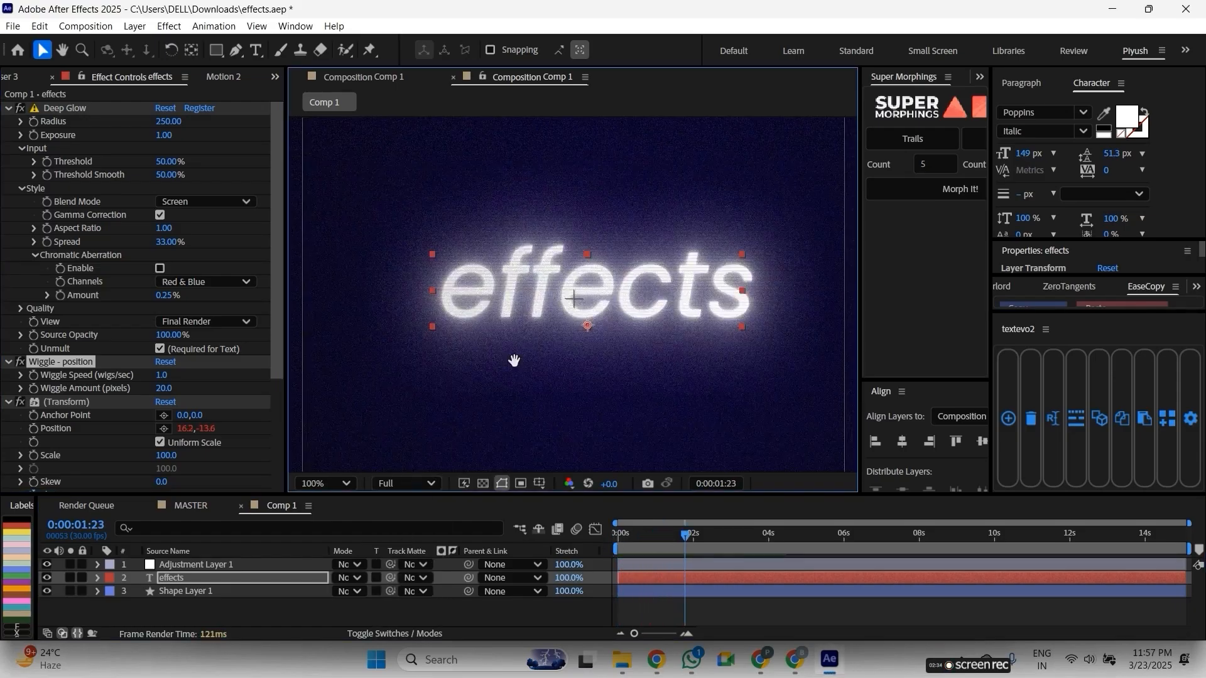
left_click_drag(514, 359, 513, 366)
key("v")
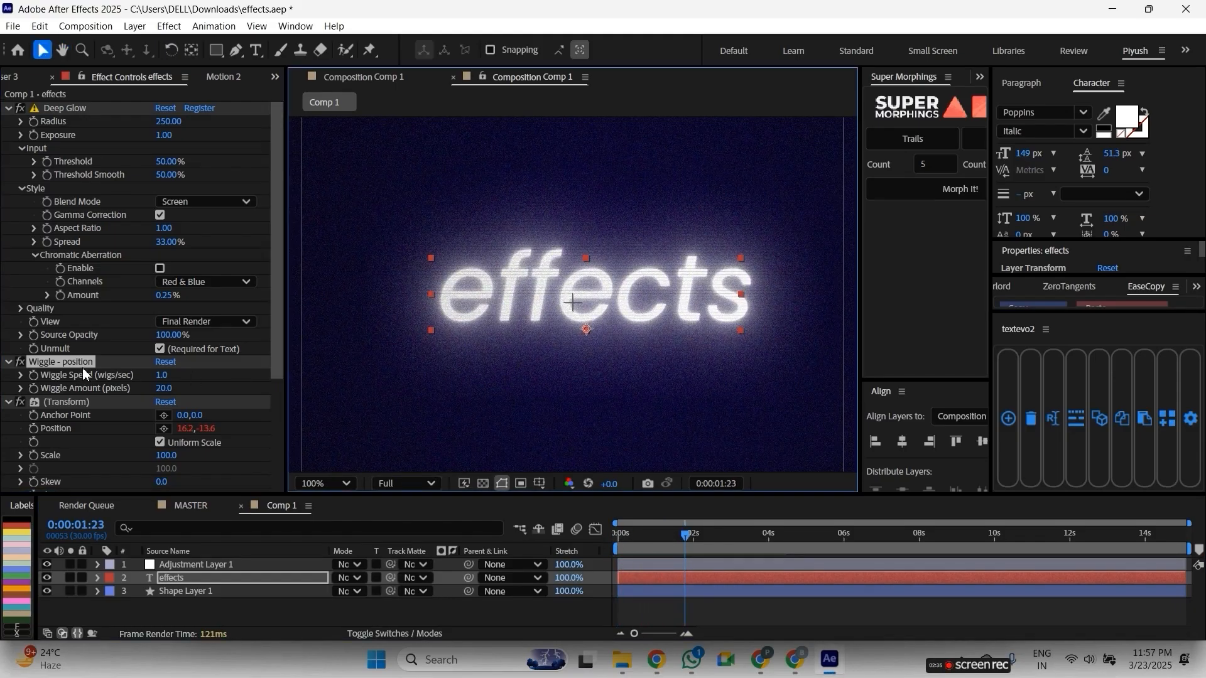
Step: Collapse and turn off the Deep Glow, Wiggle - position and Transform effects on the text layer
left_click(7, 109)
left_click(8, 122)
left_click(8, 136)
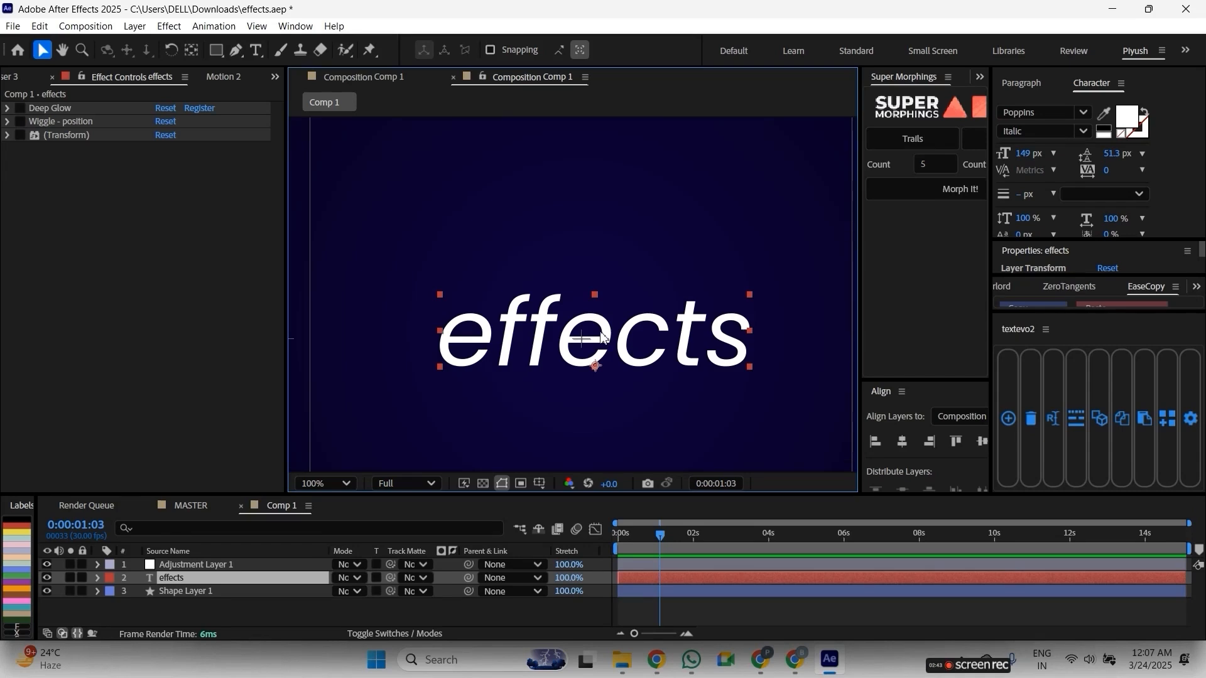
Step: Retype the text as "Effects" and undo that change
double_click(601, 338)
type("Effects")
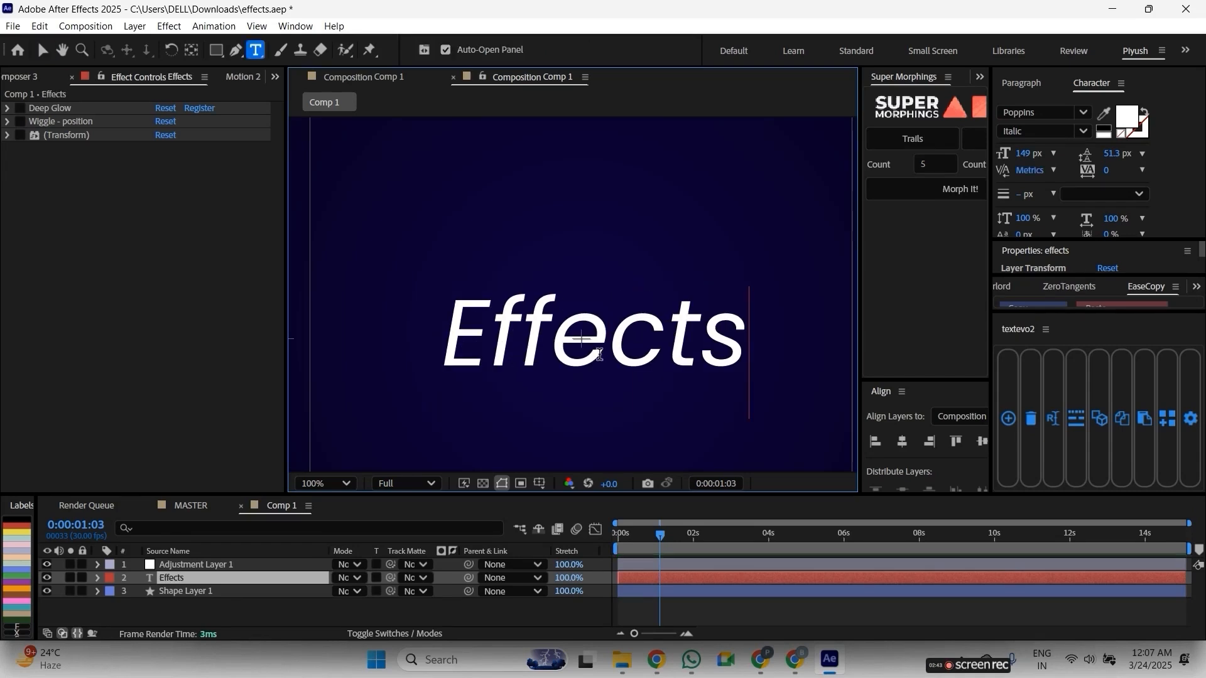
left_click(42, 50)
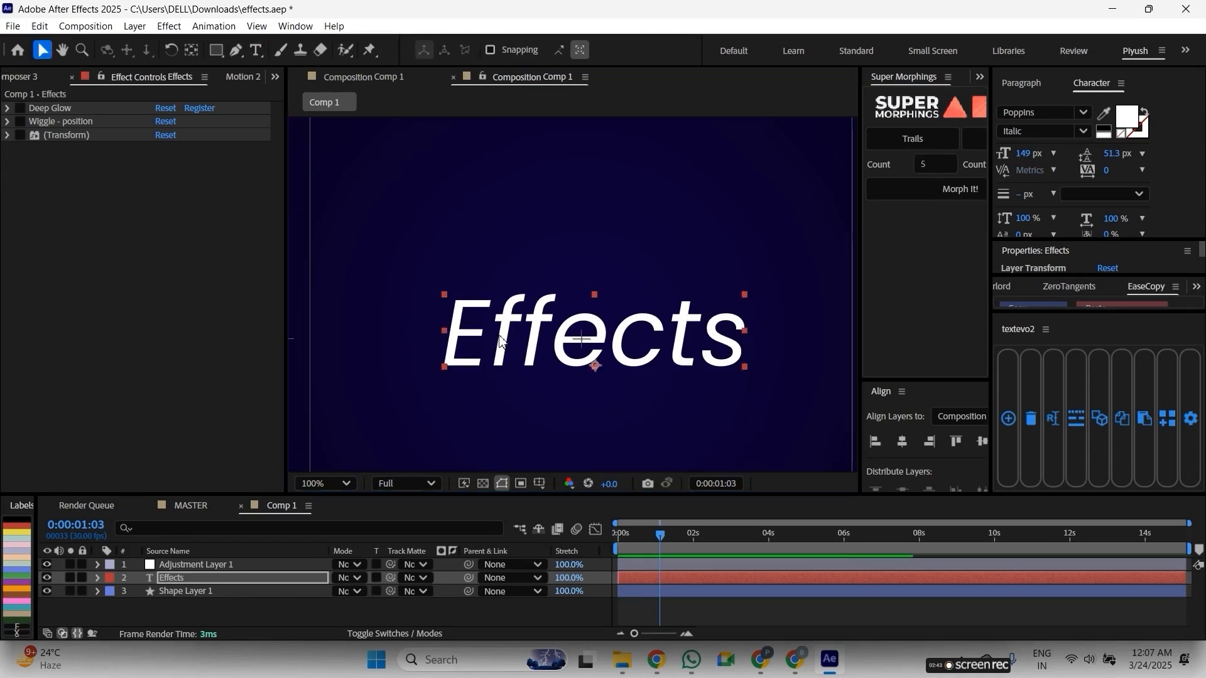
key("ctrl+z")
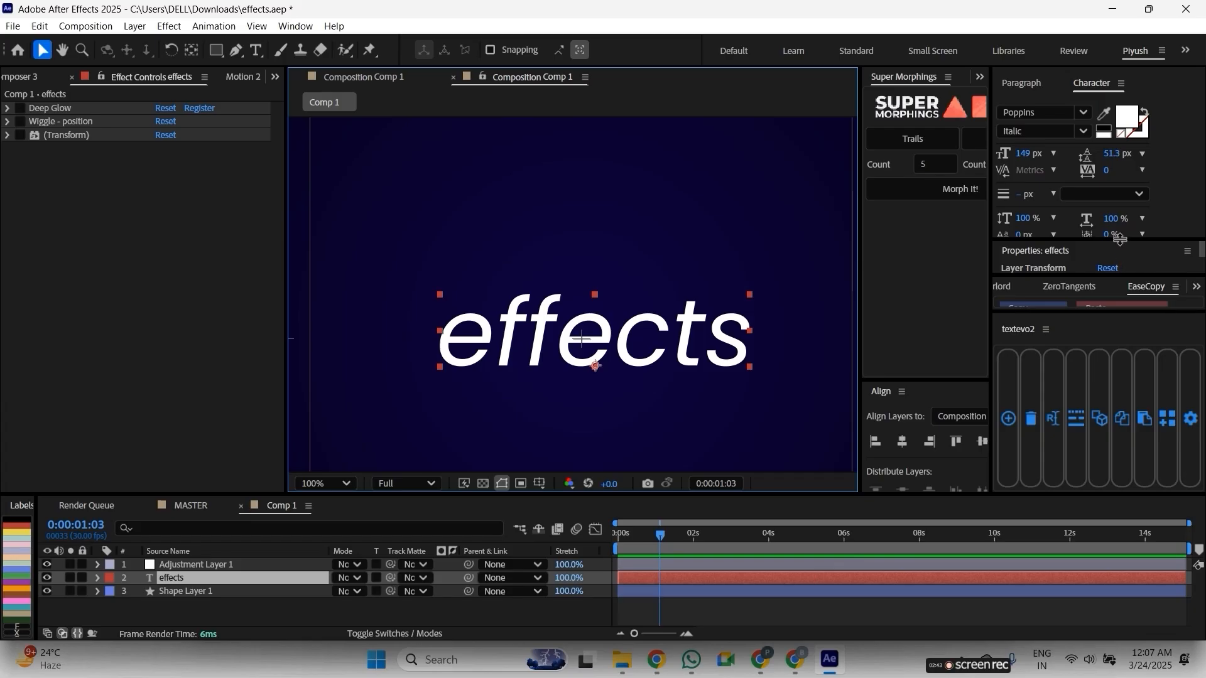
Step: Restyle the effects text as Poppins Bold in all caps and center it horizontally in the composition
left_click_drag(1120, 239, 1119, 188)
left_click_drag(1074, 315, 1072, 356)
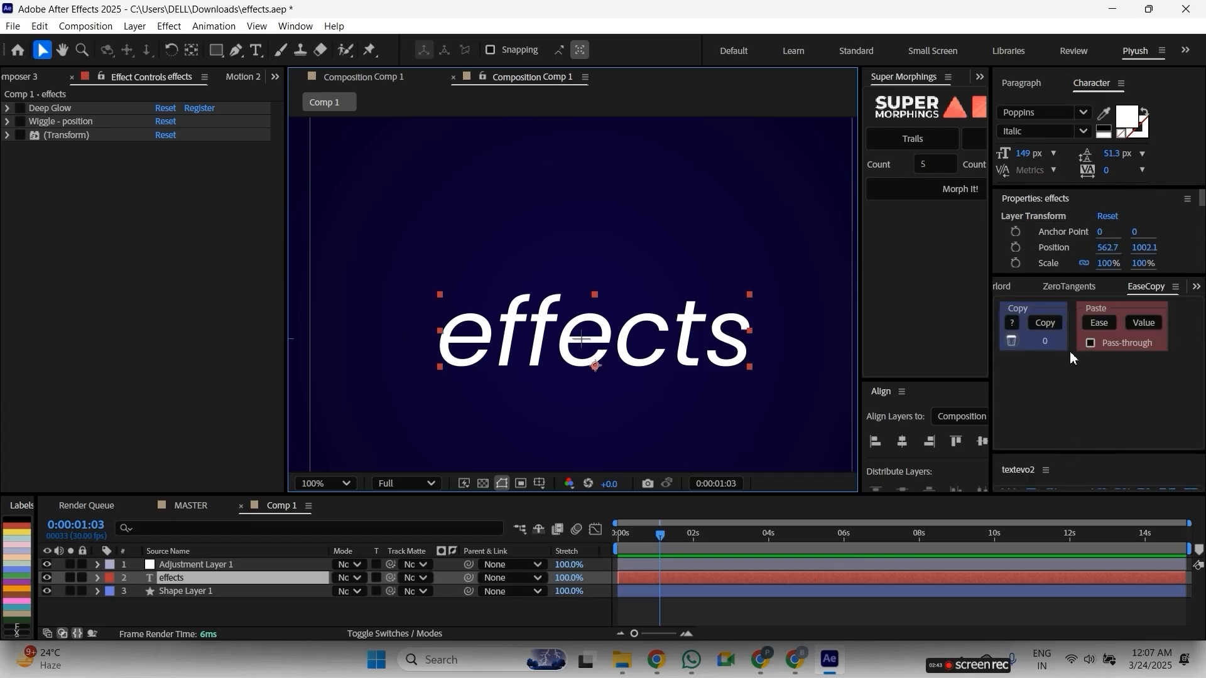
left_click_drag(1041, 277, 1041, 331)
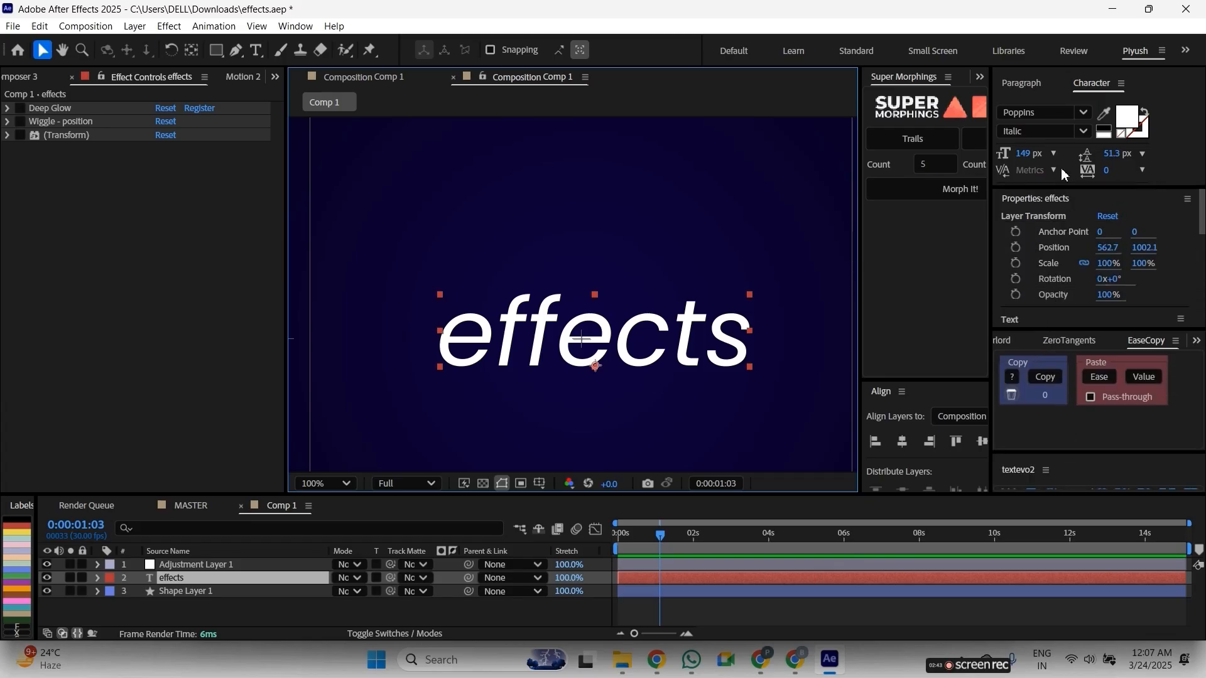
left_click(1081, 132)
left_click(1026, 381)
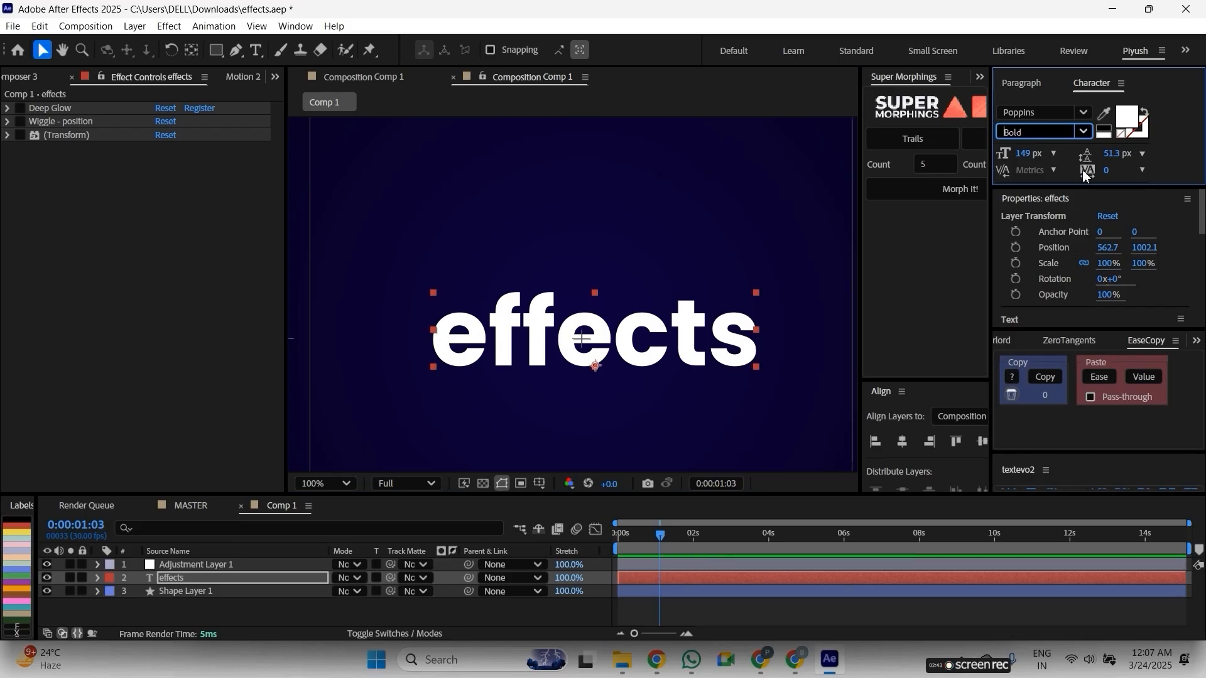
left_click_drag(1061, 189, 1061, 317)
left_click(1061, 260)
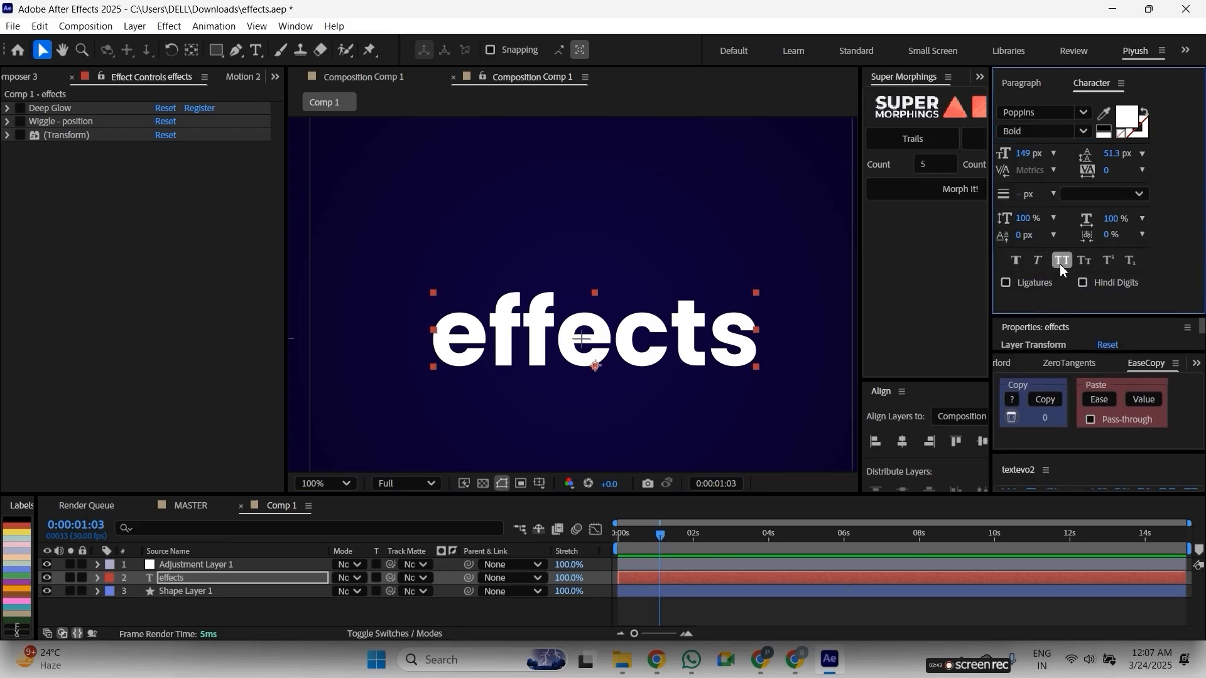
key("comma")
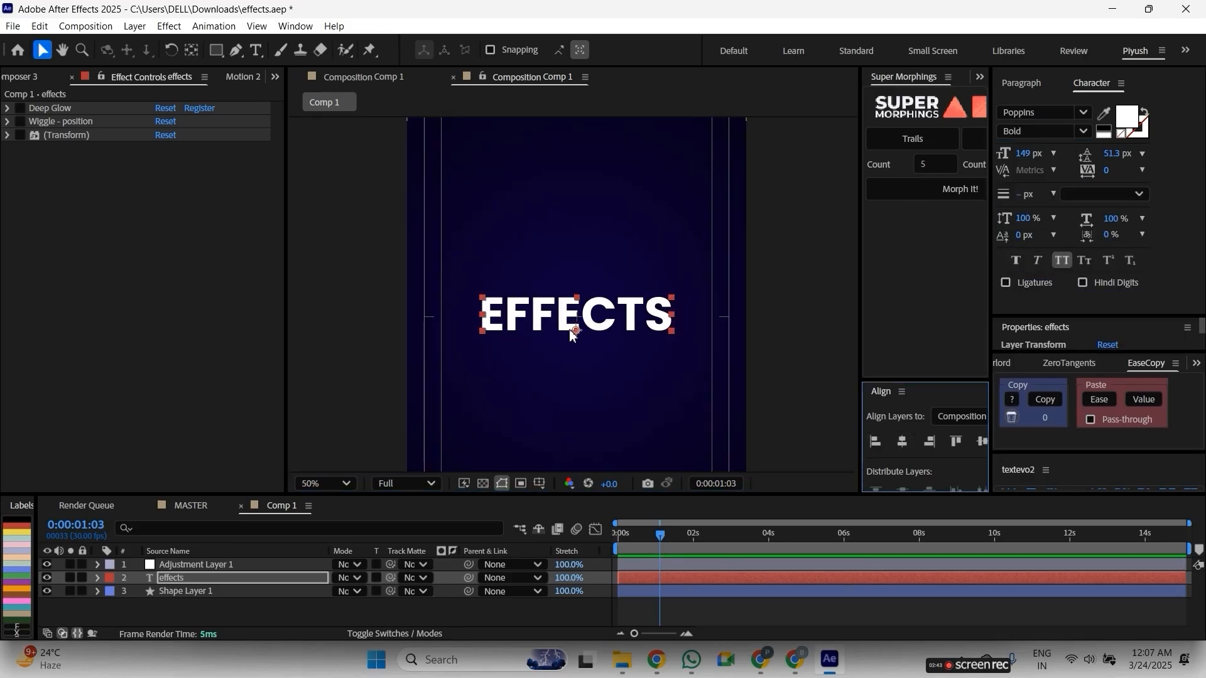
key("period")
Step: Apply the Fractal Noise effect to the effects text layer
left_click(202, 574)
key("ctrl+space")
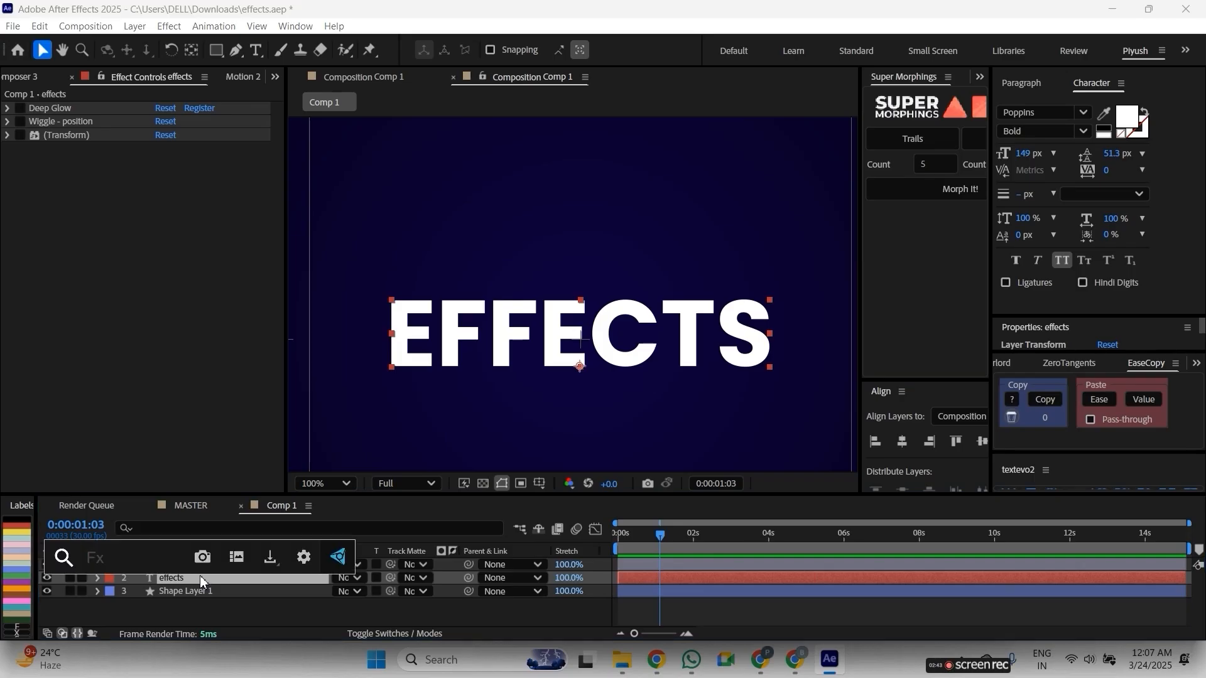
type("frac")
key("Up")
key("Up")
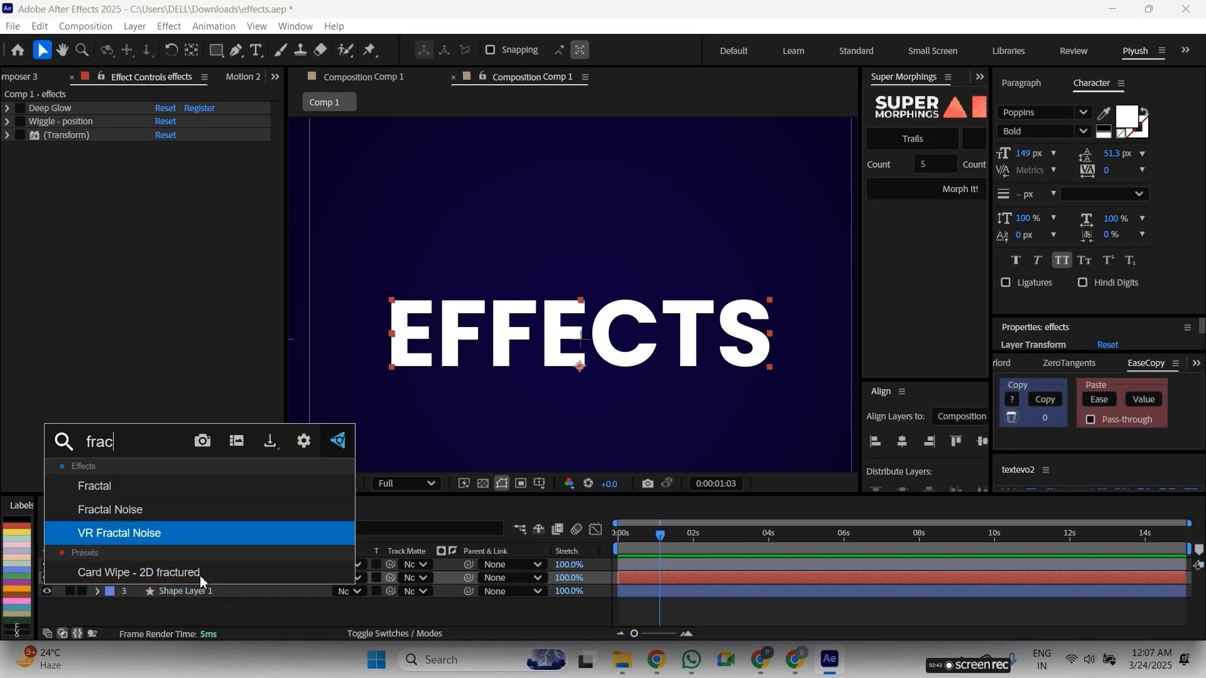
key("Return")
left_click_drag(428, 400, 502, 368)
scroll(504, 346, "down", 1)
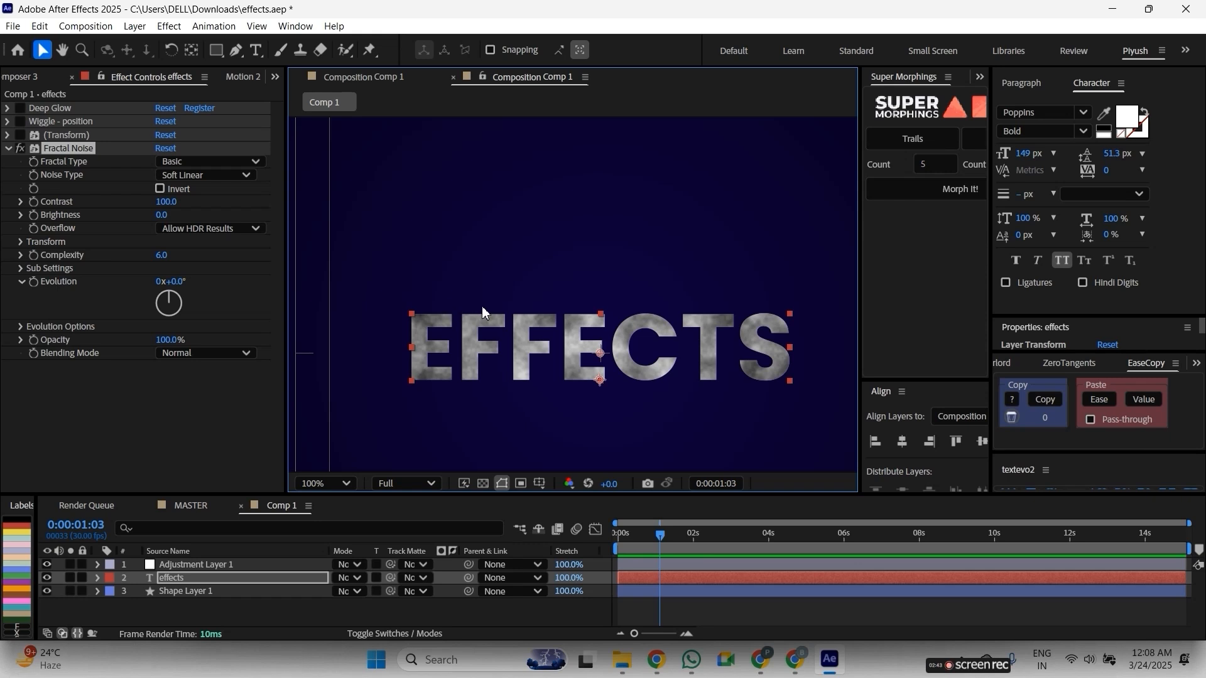
left_click_drag(545, 350, 497, 353)
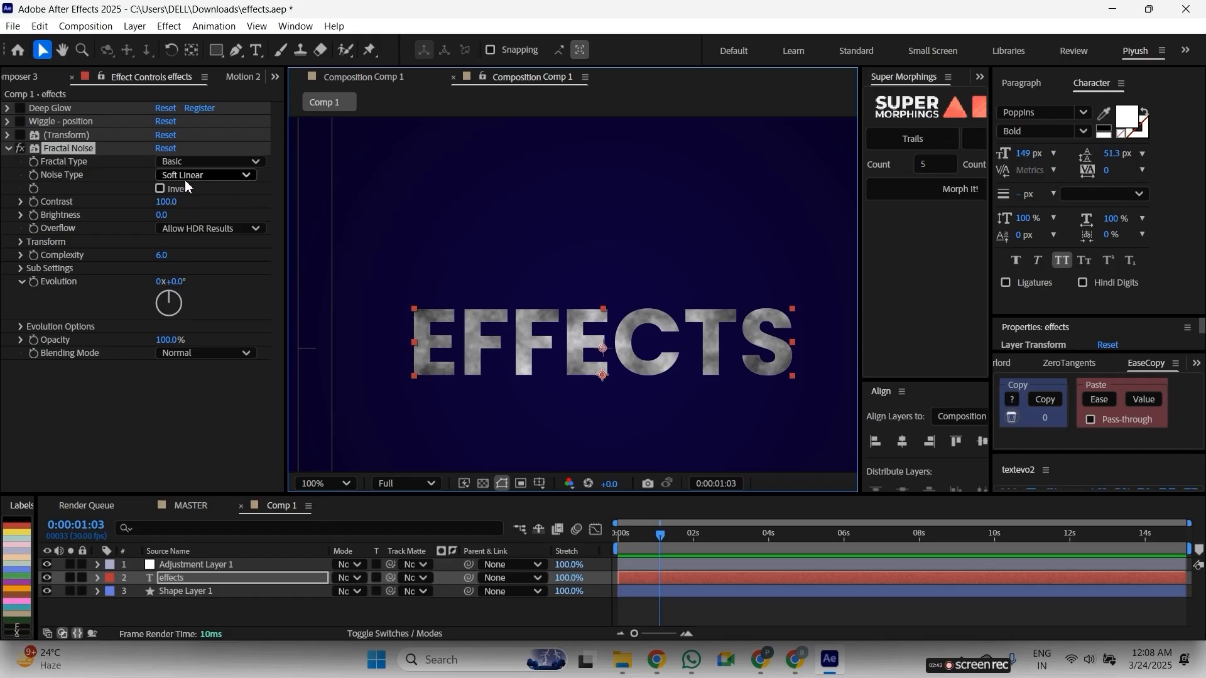
Step: Set the text's Fractal Noise complexity to 6.7, play back the result, and check the available fractal types
left_click_drag(162, 255, 316, 310)
scroll(506, 371, "up", 1)
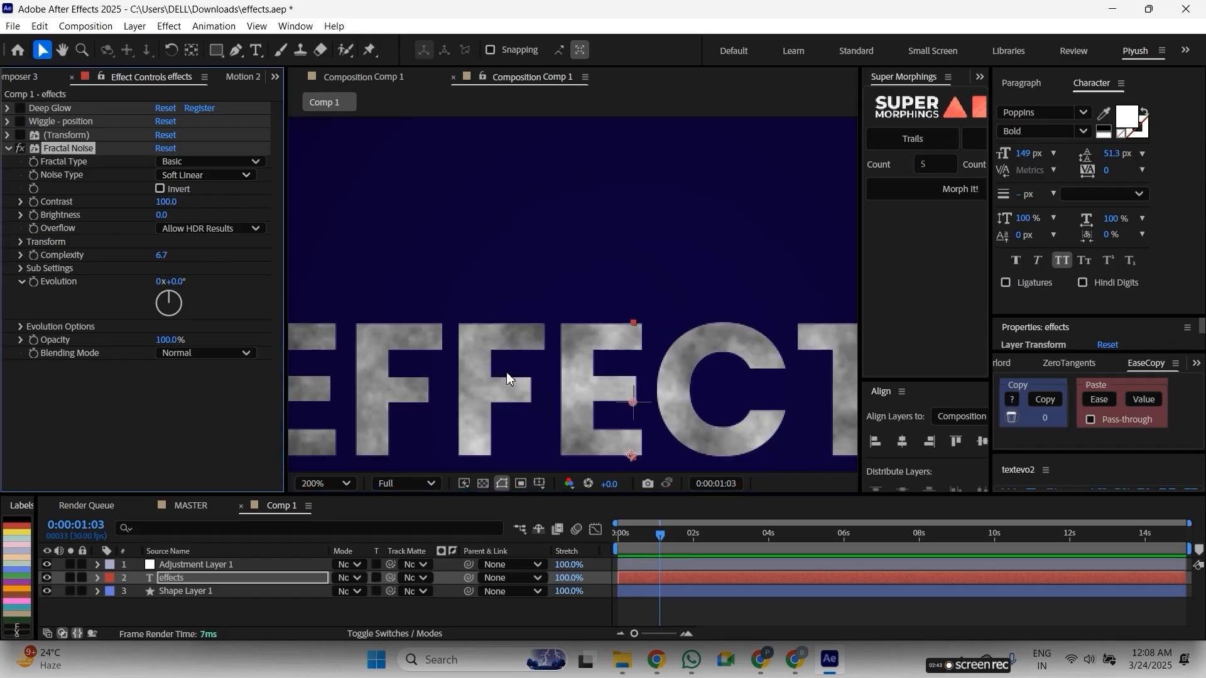
scroll(506, 372, "down", 1)
left_click(660, 534)
key("space")
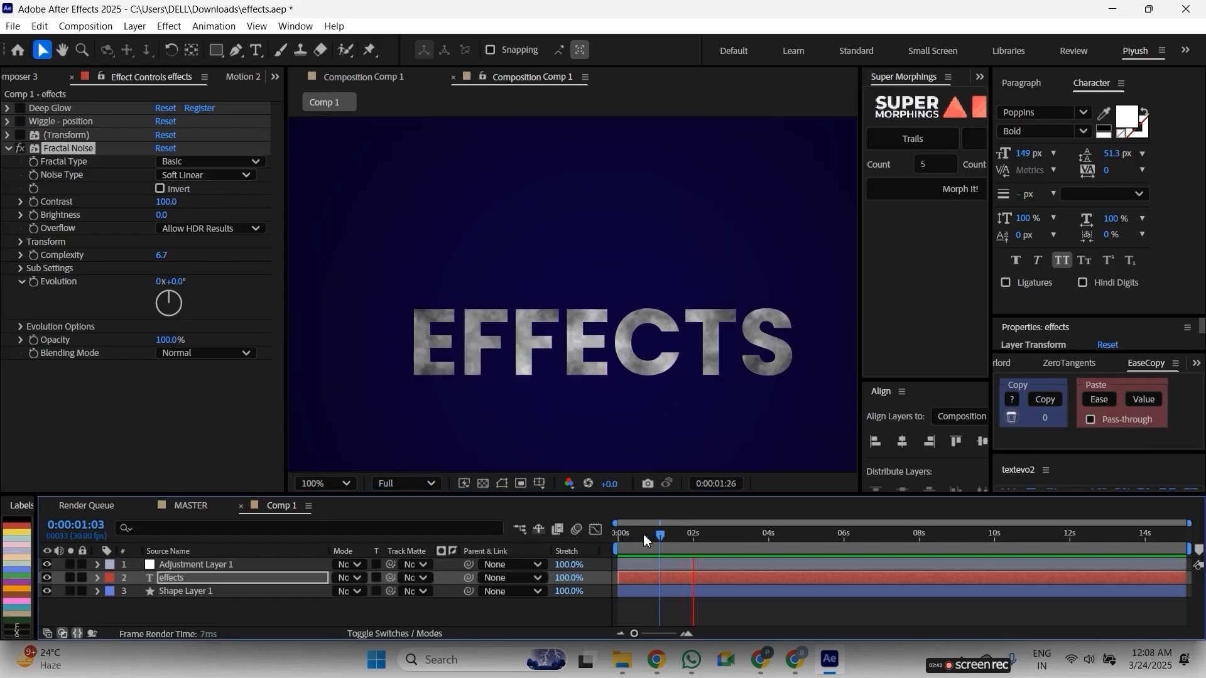
scroll(540, 326, "up", 1)
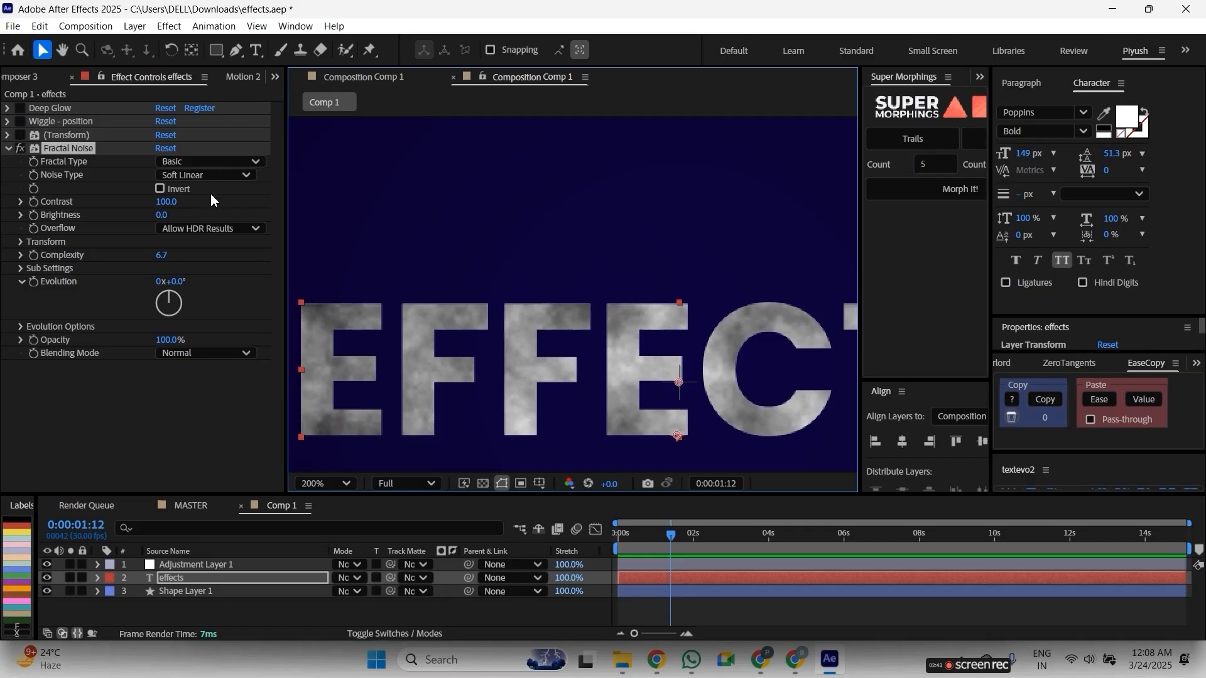
left_click(208, 162)
key("Escape")
scroll(441, 318, "down", 1)
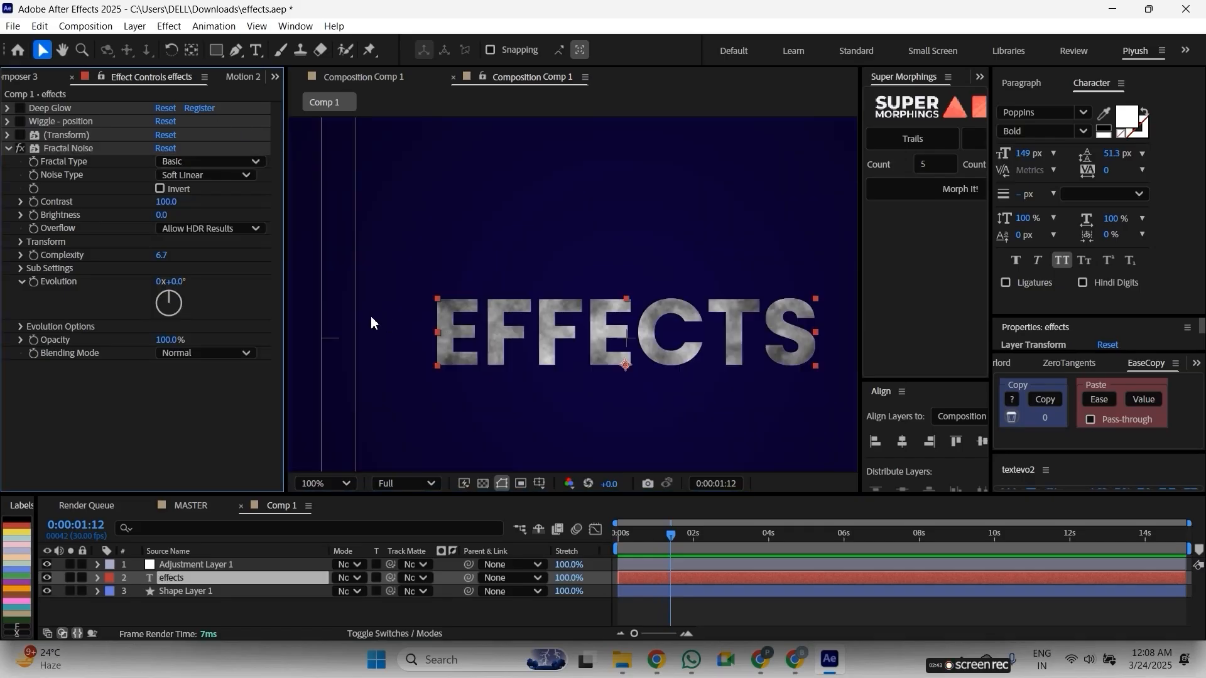
Step: Create a 1080 x 1920 px black solid above the effects text layer
right_click(371, 323)
mouse_move(404, 326)
left_click(619, 366)
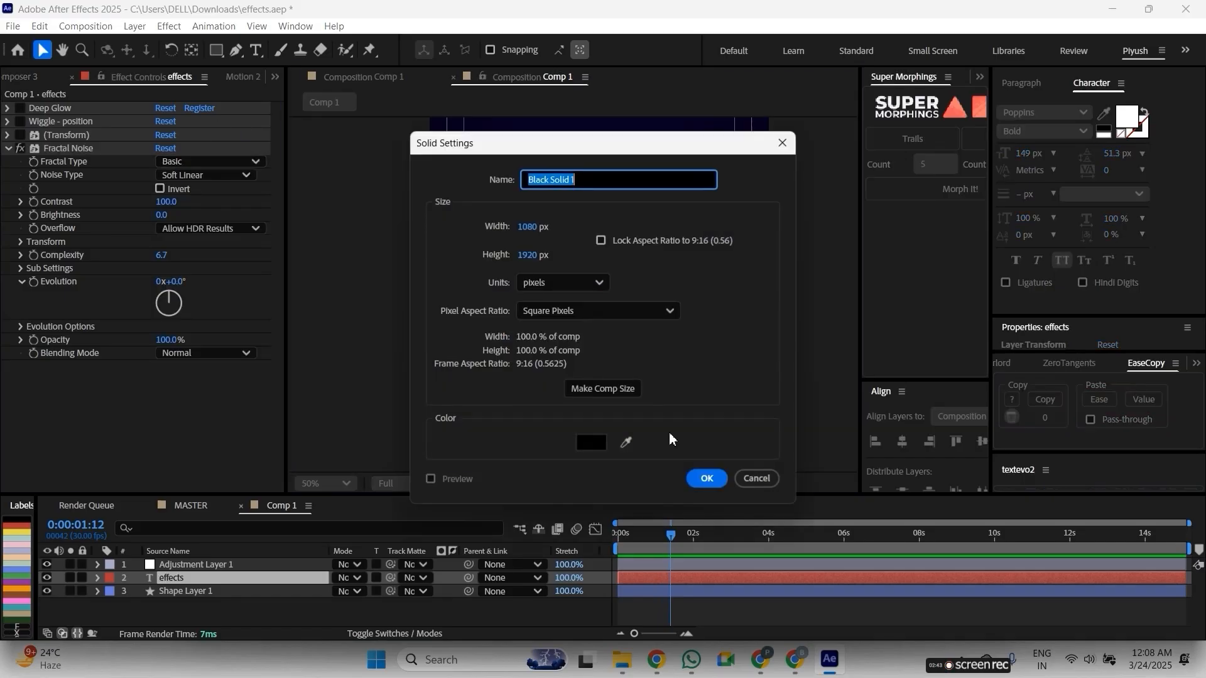
key("Return")
Step: Apply Fractal Noise to the black solid and scrub the timeline to view the pattern
key("ctrl+space")
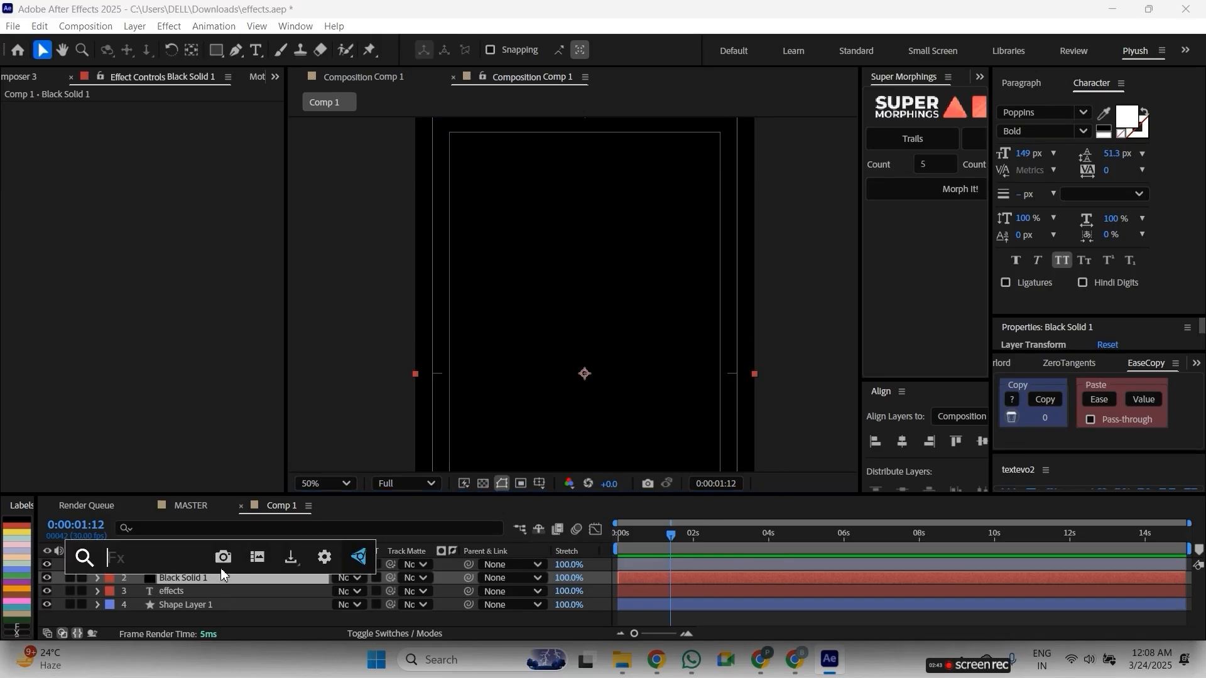
type("fra")
key("Down")
key("Return")
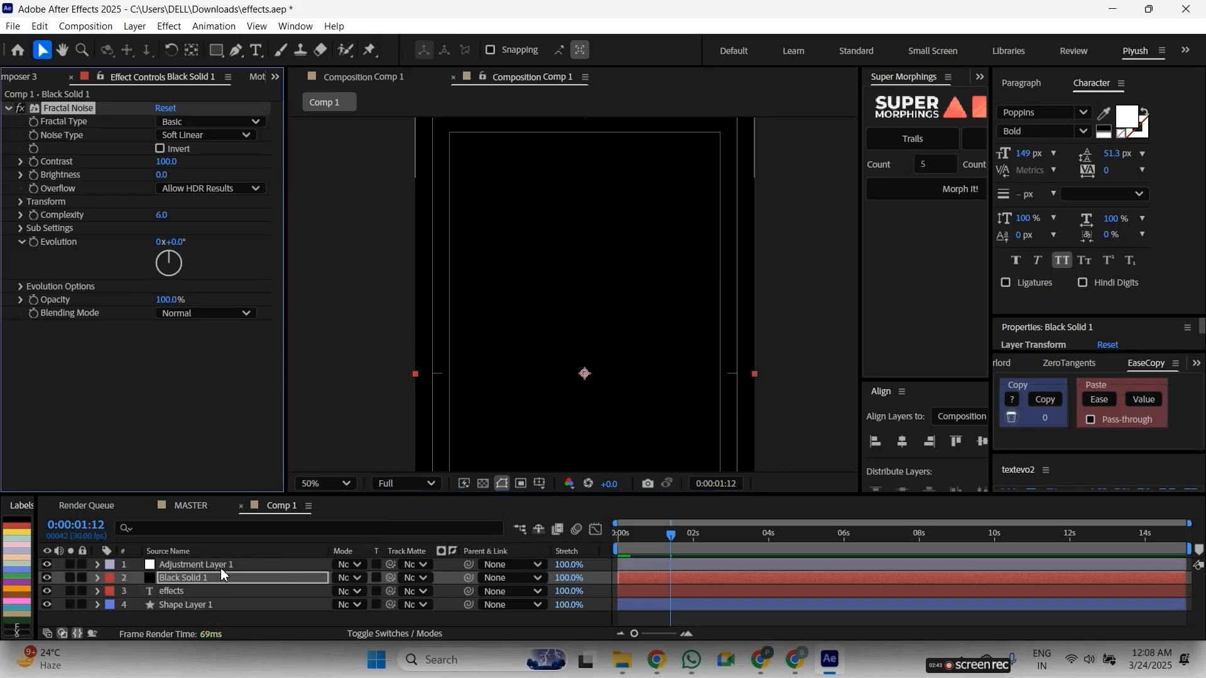
scroll(527, 355, "down", 1)
left_click_drag(648, 539, 751, 545)
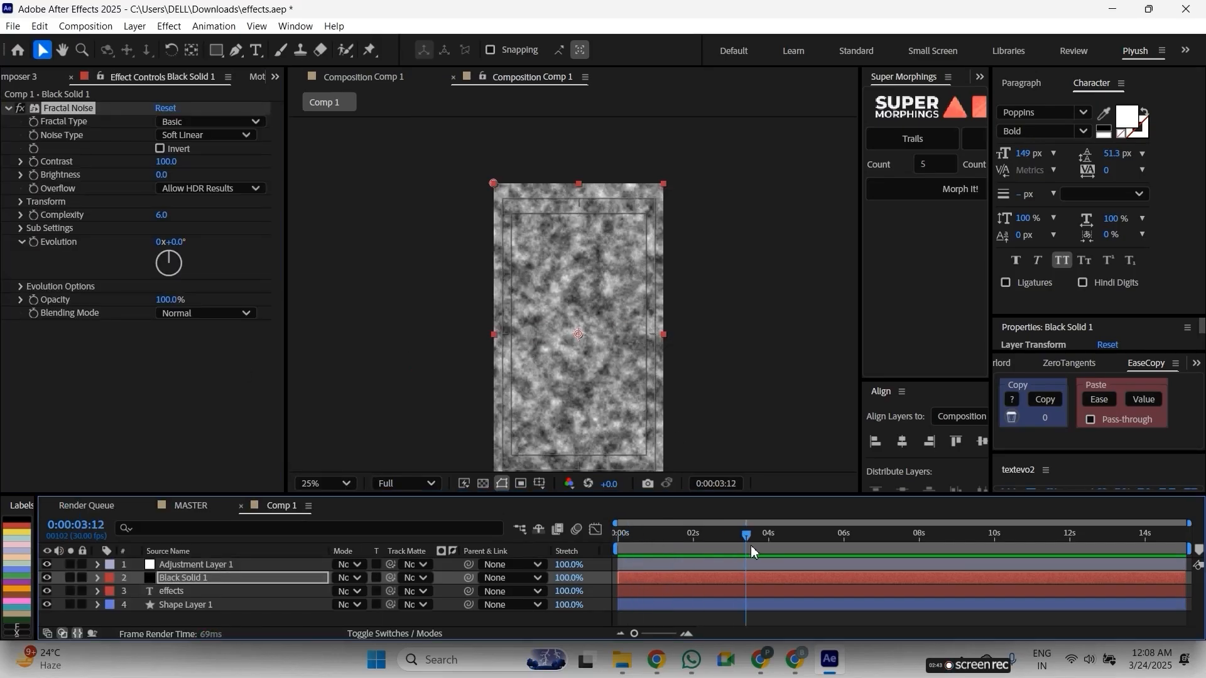
Step: Set the solid's Fractal Noise complexity to 7.4 and contrast to 196
scroll(598, 299, "up", 2)
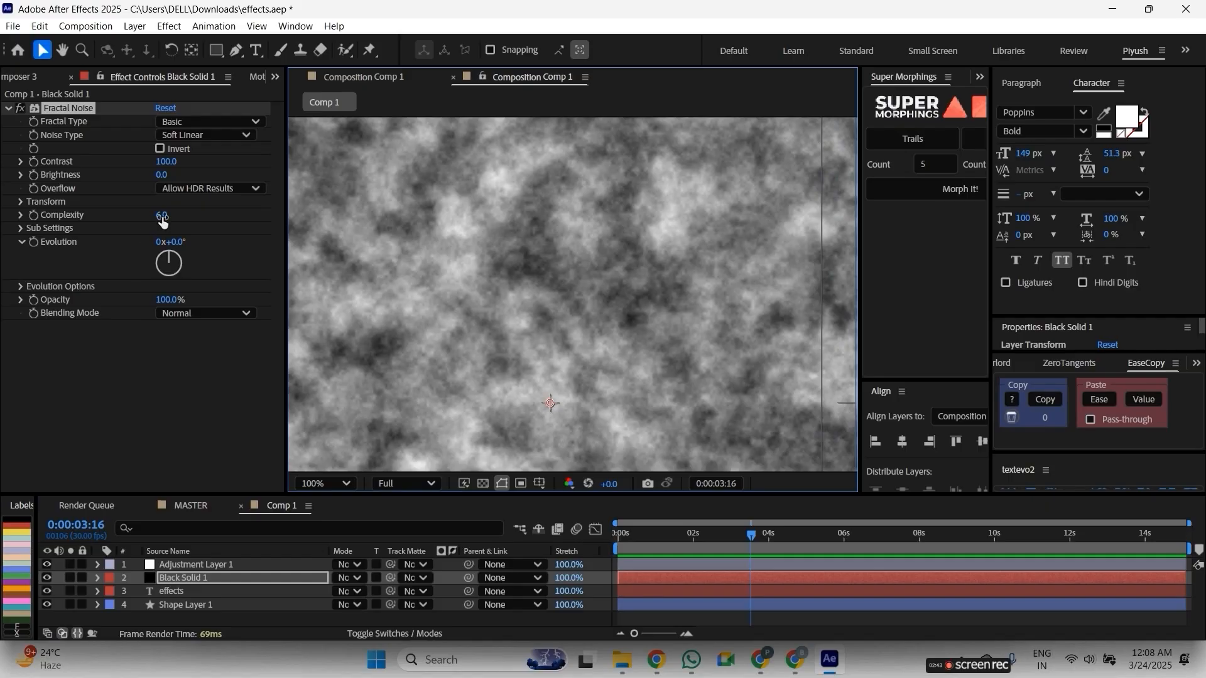
left_click_drag(162, 216, 215, 216)
scroll(301, 249, "down", 1)
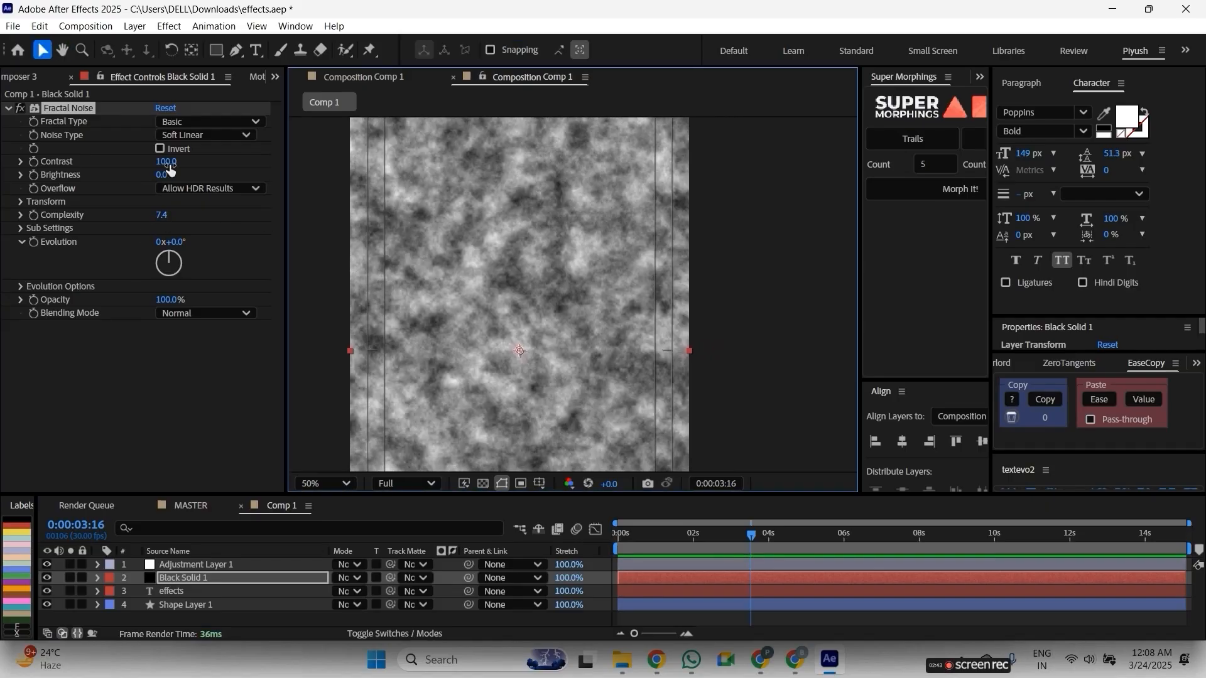
left_click_drag(165, 162, 254, 171)
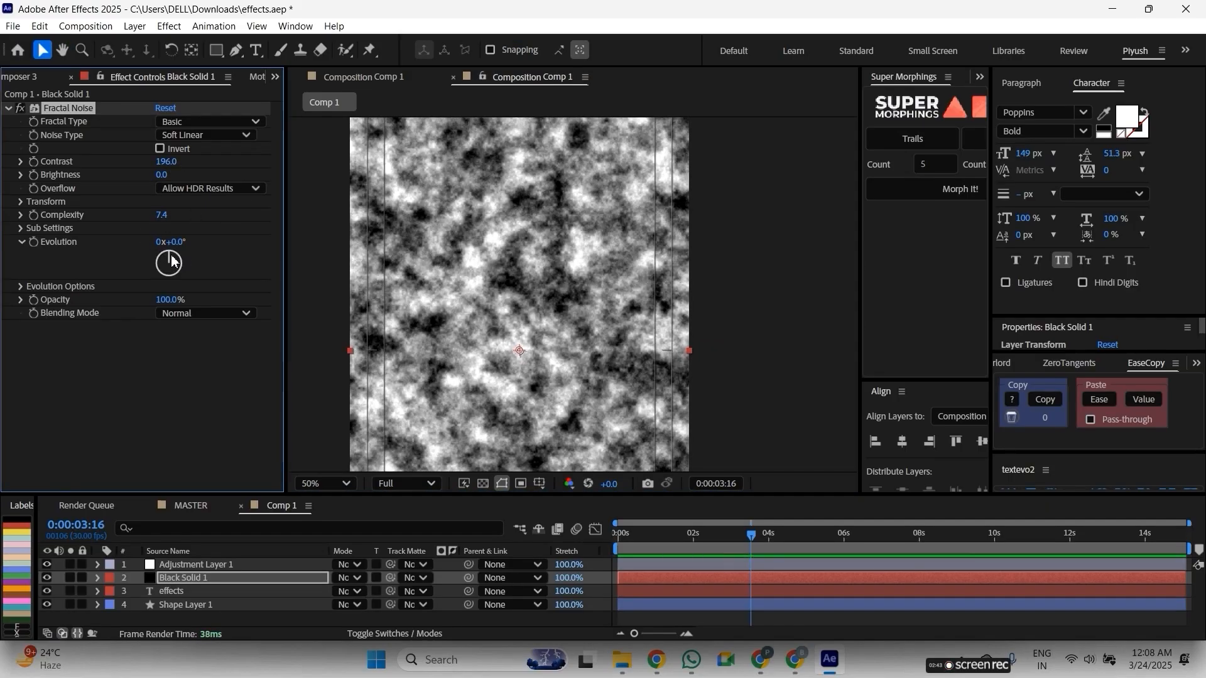
Step: Turn the noise evolution to -4x-290° and set the preview resolution to Quarter
mouse_move(172, 261)
left_mouse_down()
mouse_move(191, 277)
mouse_move(176, 257)
mouse_move(185, 281)
mouse_move(163, 269)
mouse_move(196, 265)
mouse_move(164, 272)
mouse_move(168, 255)
mouse_move(190, 277)
mouse_move(187, 253)
left_mouse_up()
left_click(397, 484)
left_click(403, 589)
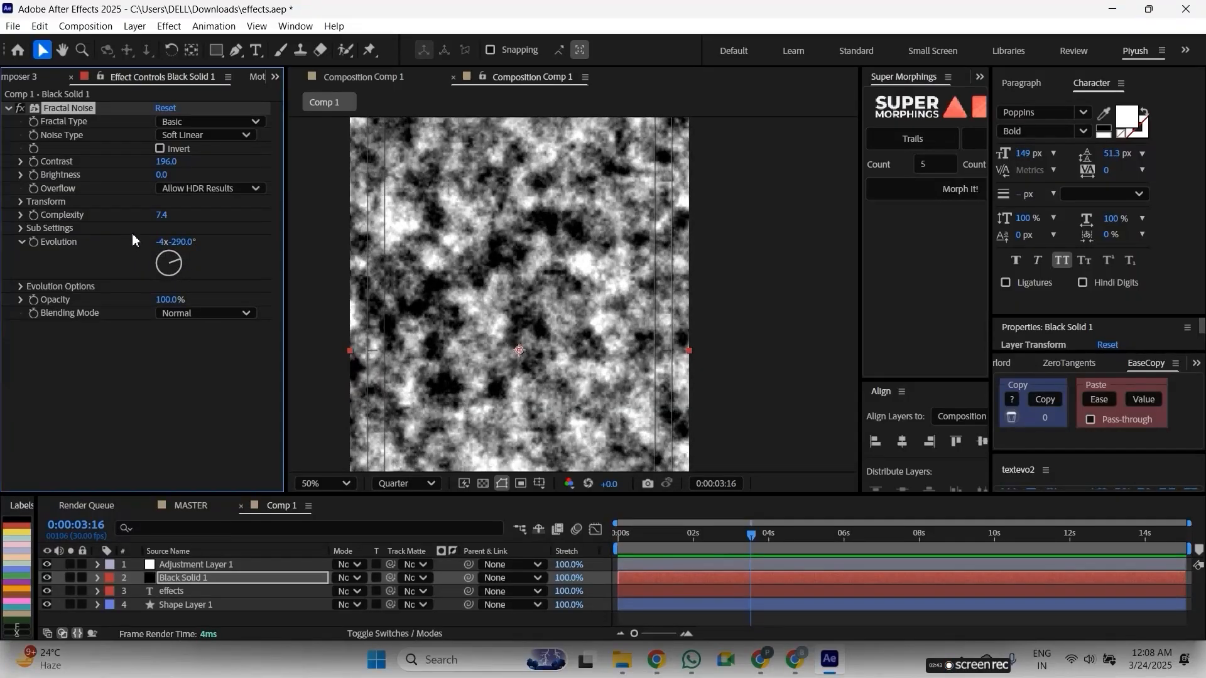
Step: Try the Turbulent Smooth, Dynamic Progressive and Smeary fractal types on the solid, and switch it to Rocky
left_click(195, 122)
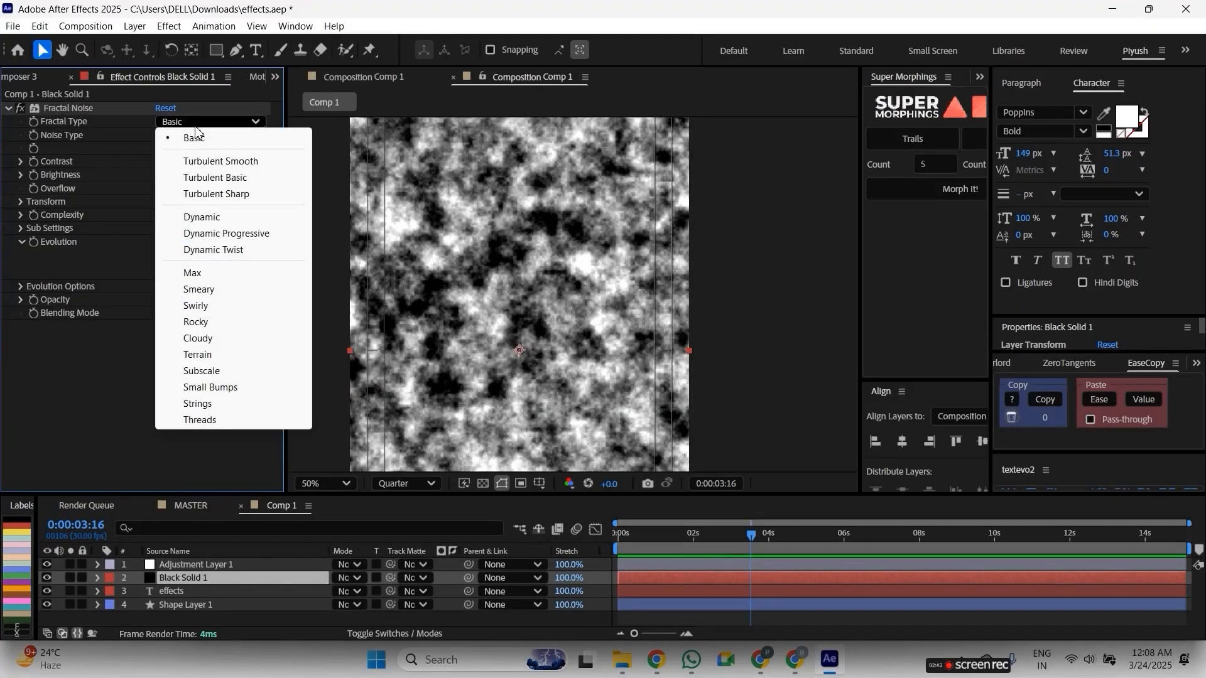
left_click(221, 161)
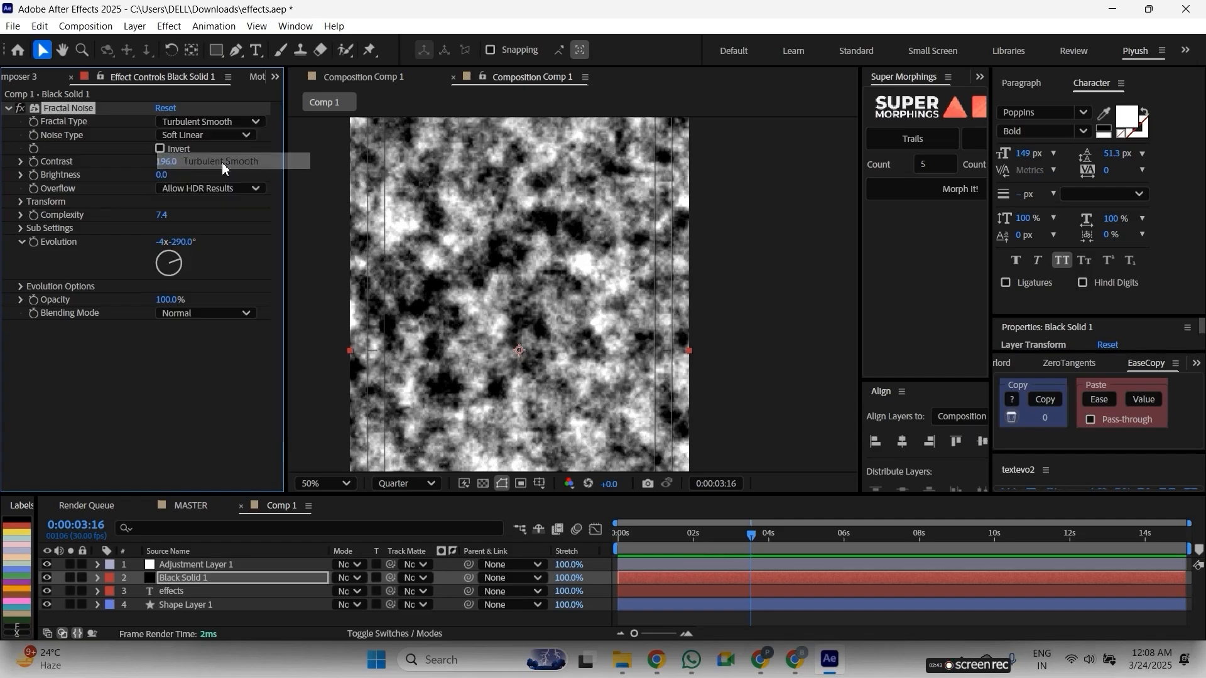
left_click(209, 123)
left_click(226, 233)
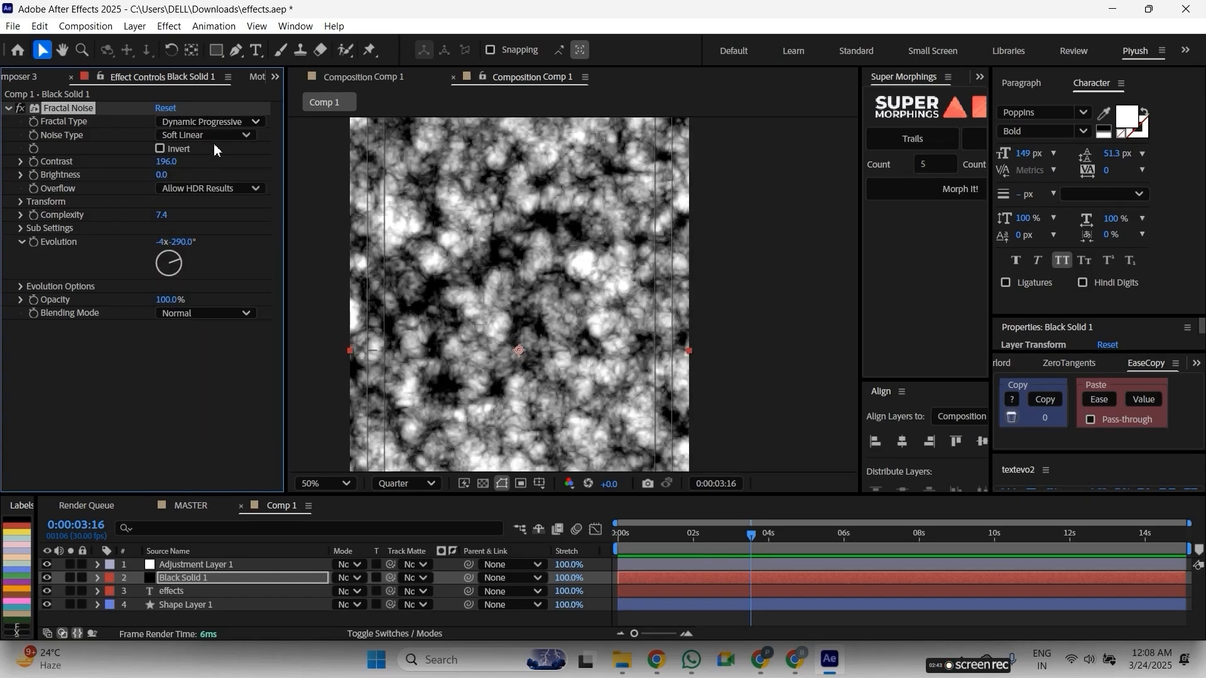
left_click(211, 123)
left_click(207, 289)
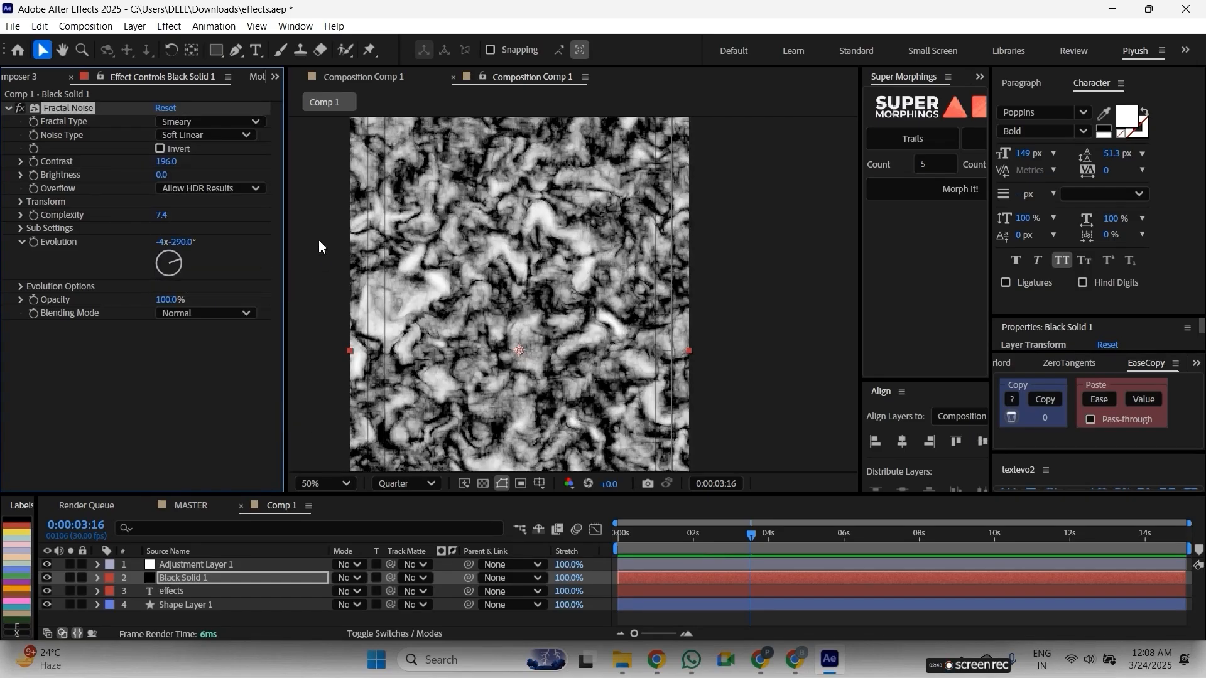
left_click(200, 135)
left_click(207, 124)
left_click(216, 322)
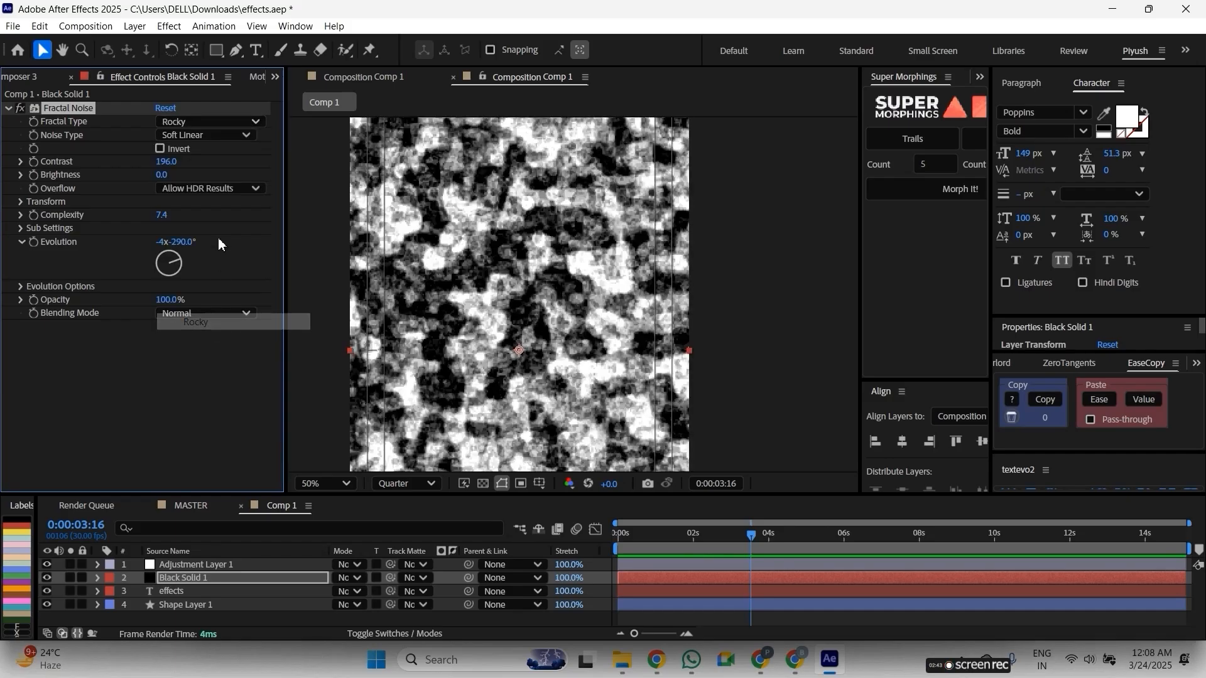
Step: Switch the black solid's fractal type to Basic, turn the noise evolution to -5x-290°, and set the brightness to -10
left_click(201, 135)
left_click(201, 122)
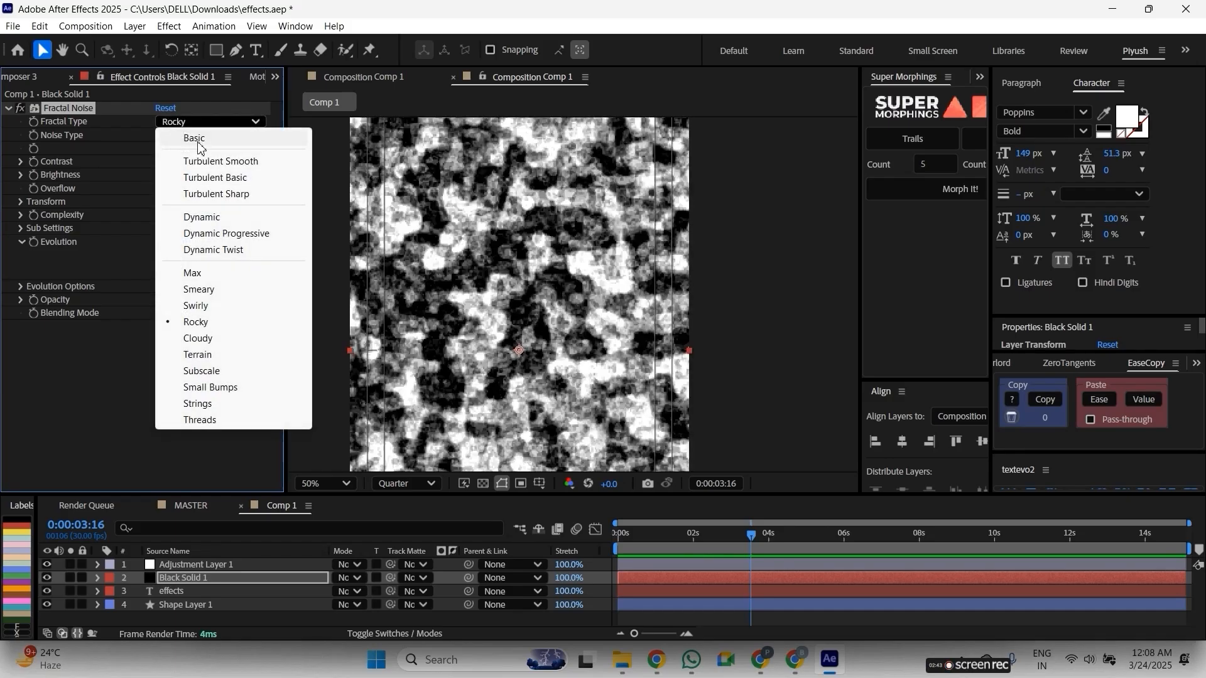
left_click(200, 139)
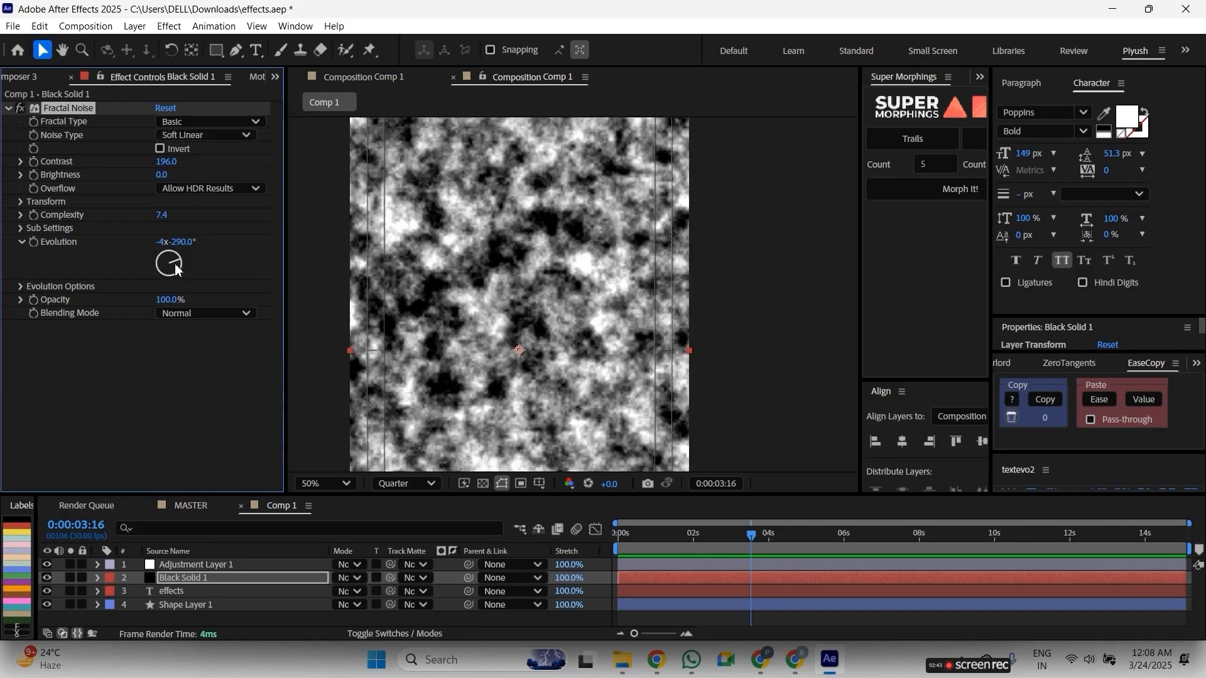
left_click_drag(176, 269, 199, 253)
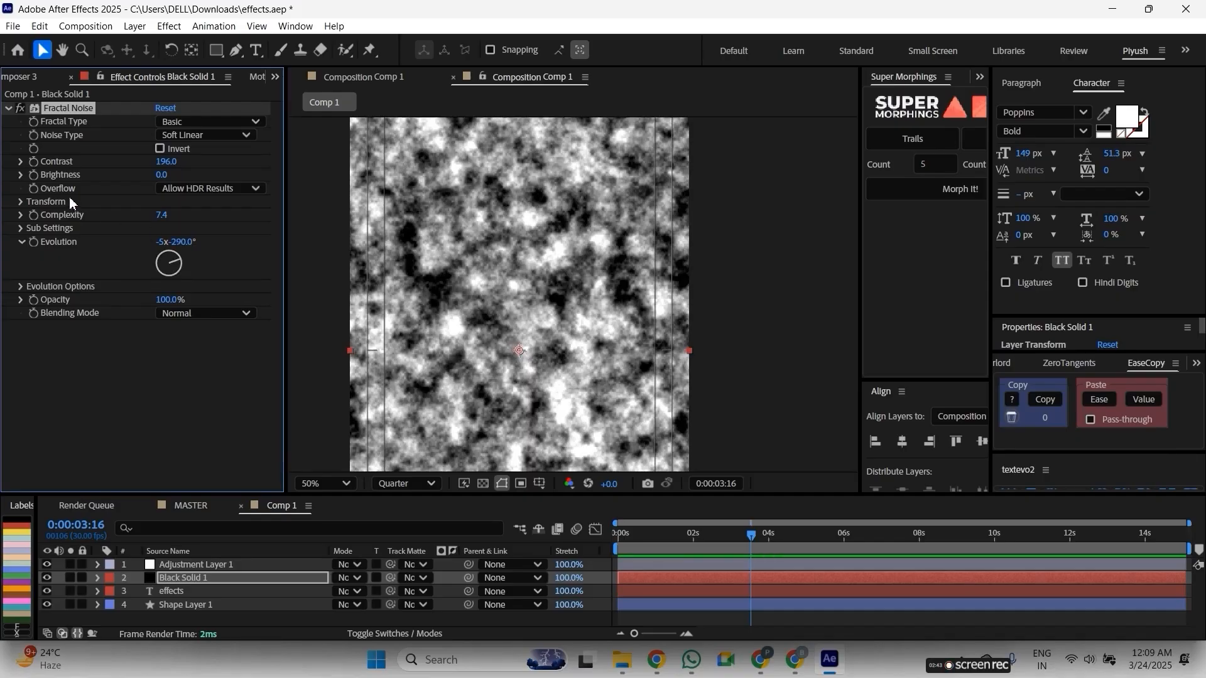
mouse_move(165, 179)
left_mouse_down()
mouse_move(189, 179)
mouse_move(169, 189)
left_mouse_up()
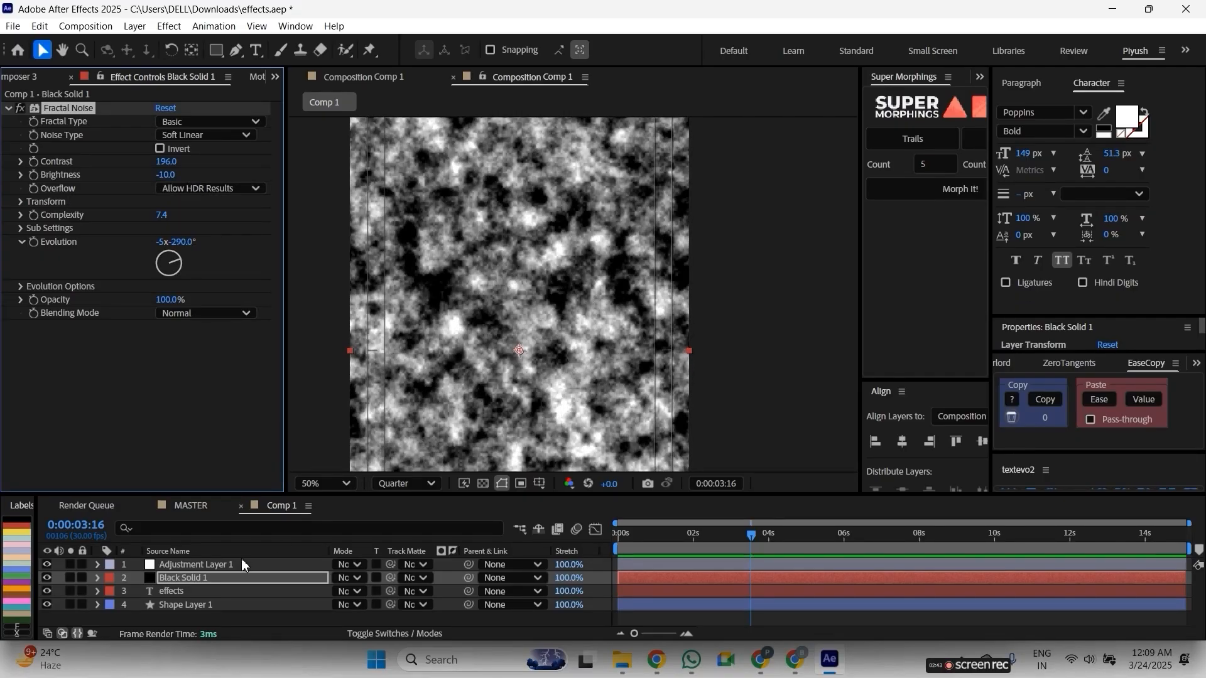
Step: Hide the black solid, select the effects text layer, and set the preview resolution to Full
left_click(124, 579)
left_click(47, 578)
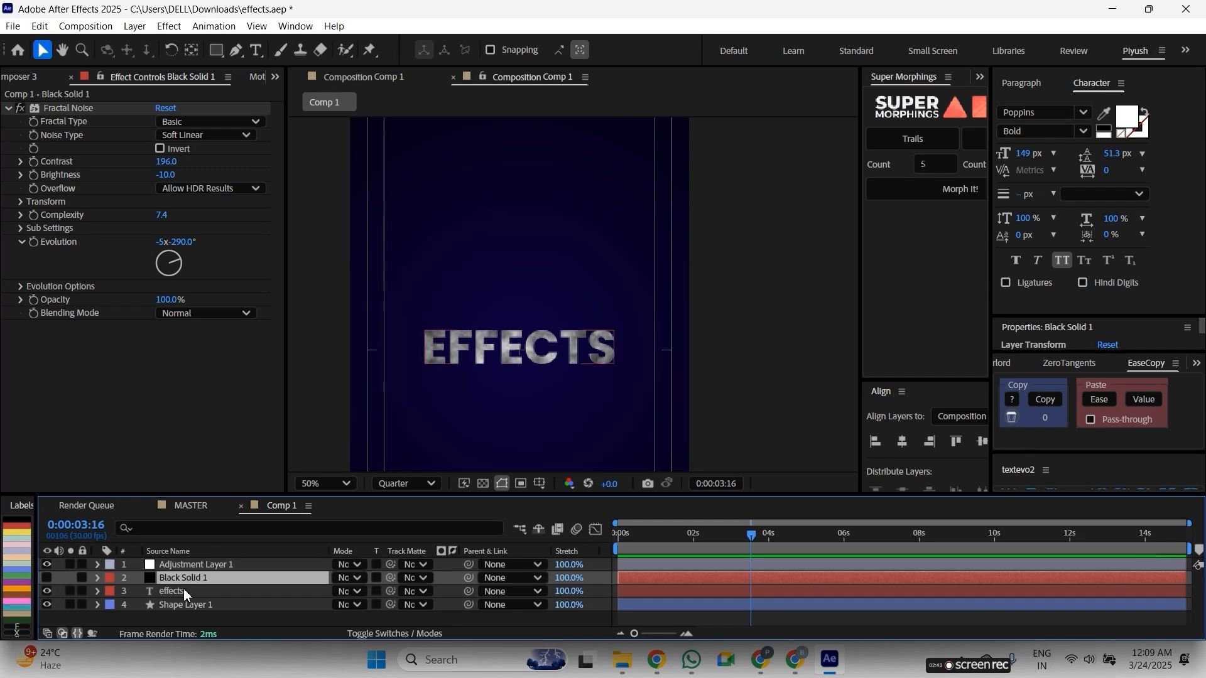
left_click(182, 592)
scroll(561, 297, "up", 2)
left_click(402, 483)
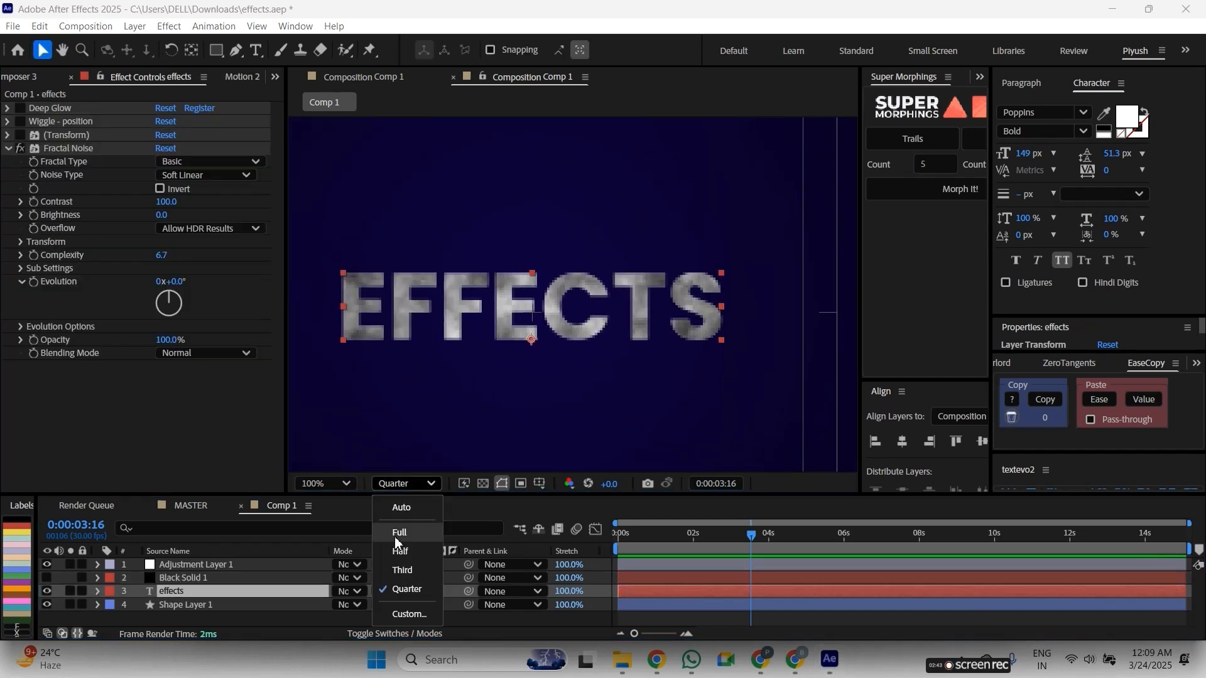
left_click(398, 532)
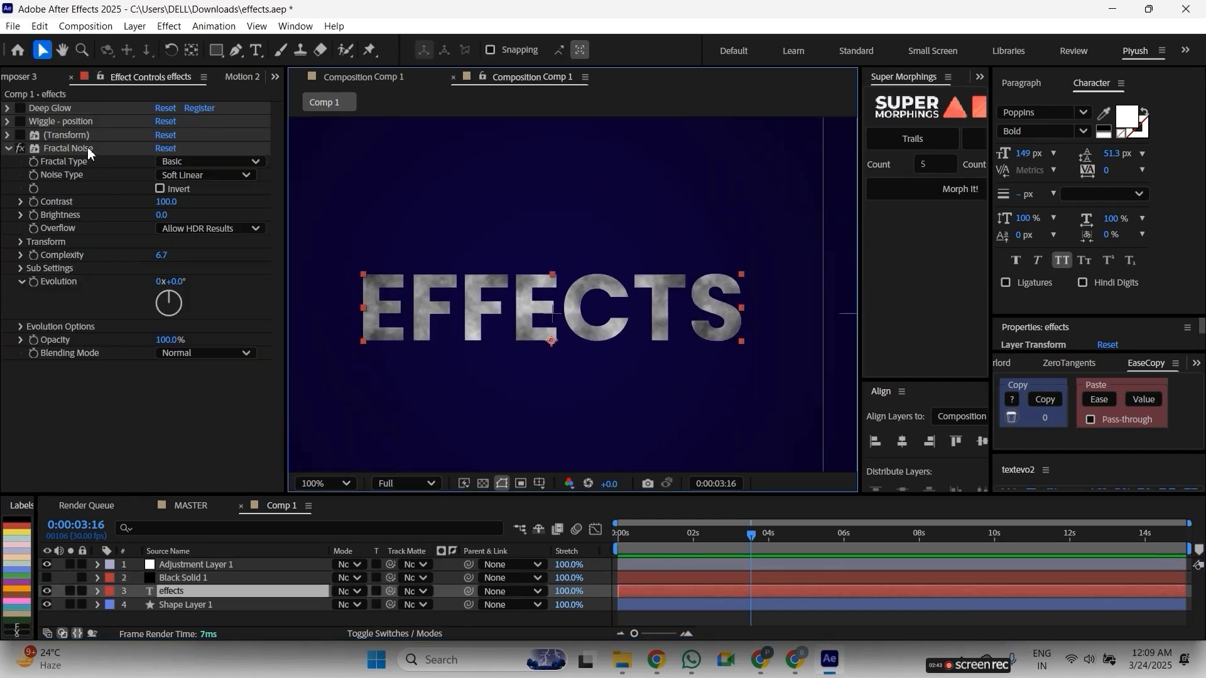
Step: Set the text's Fractal Noise contrast to 155 and brightness to 10, and start keyframing its evolution at 0°
left_click_drag(161, 209, 157, 300)
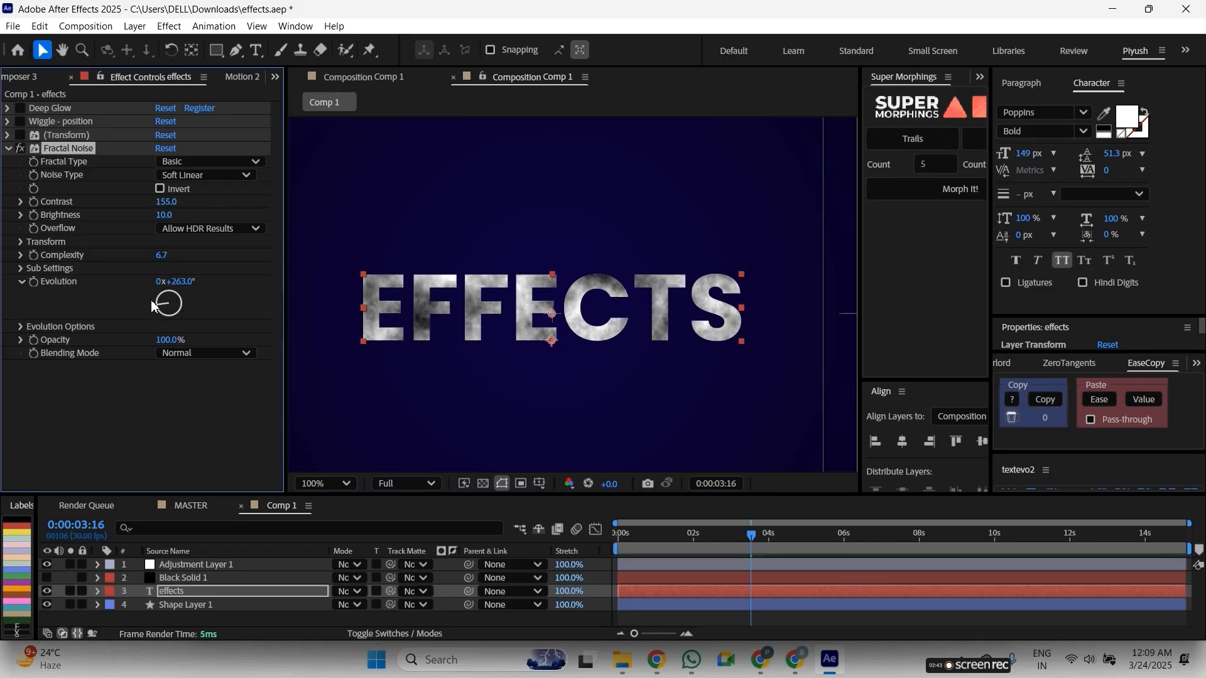
key("ctrl+z")
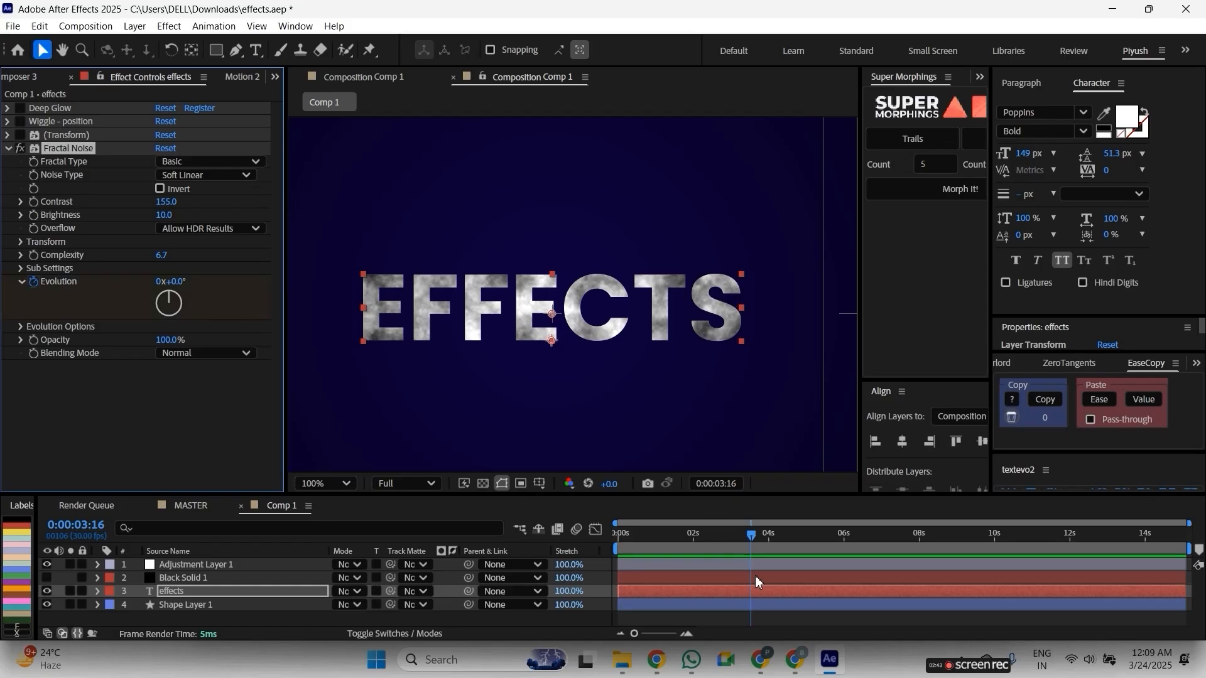
Step: Keyframe the text's noise evolution from 0° at the start to a turned value just after 2 seconds, and play the animation
key("u")
key("Home")
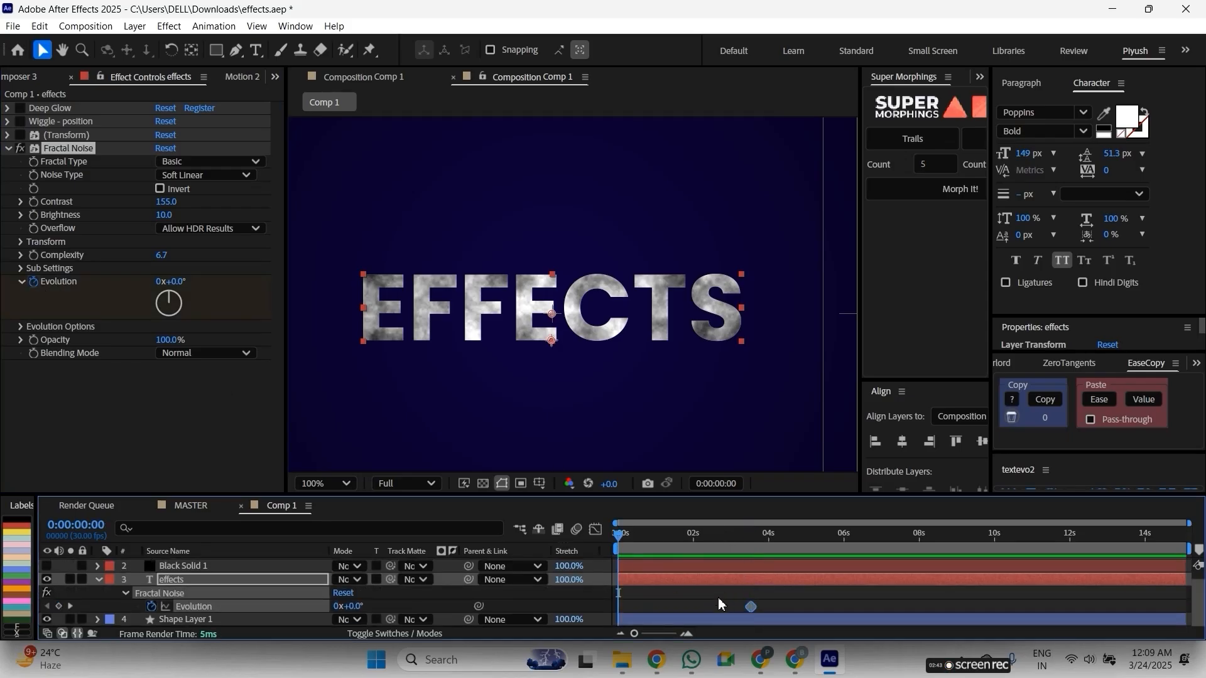
key("ctrl+v")
key("k")
left_click_drag(176, 297, 125, 268)
left_click_drag(751, 607, 703, 607)
key("Home")
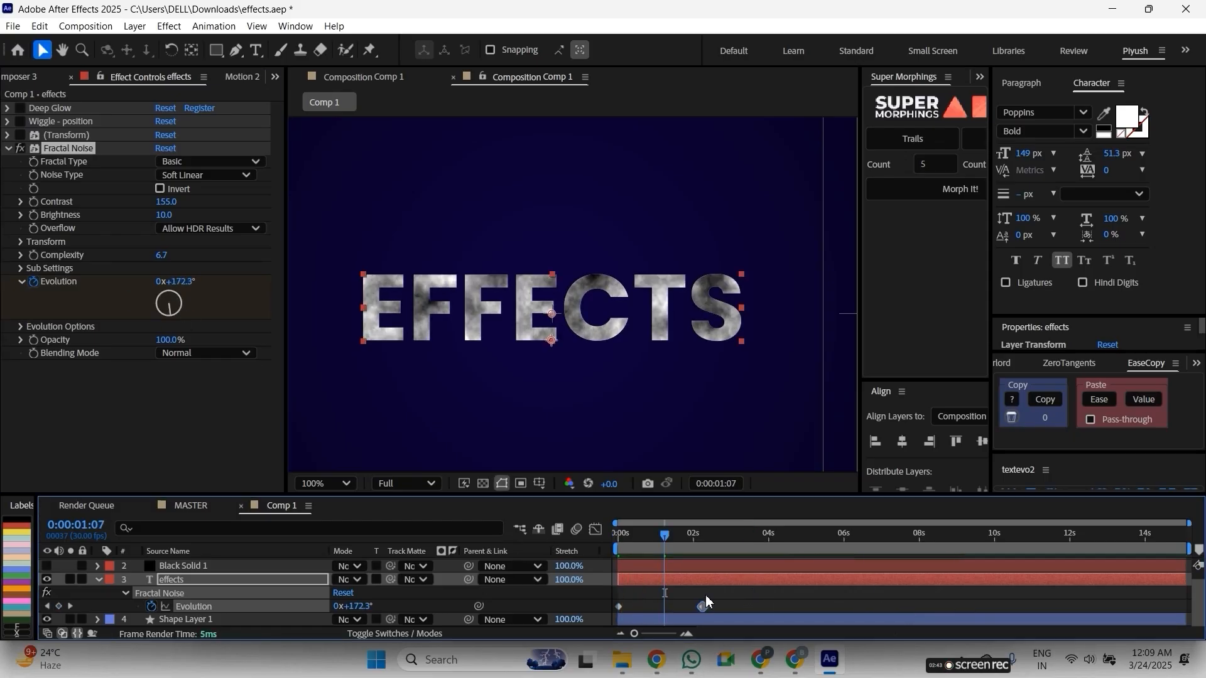
key("space")
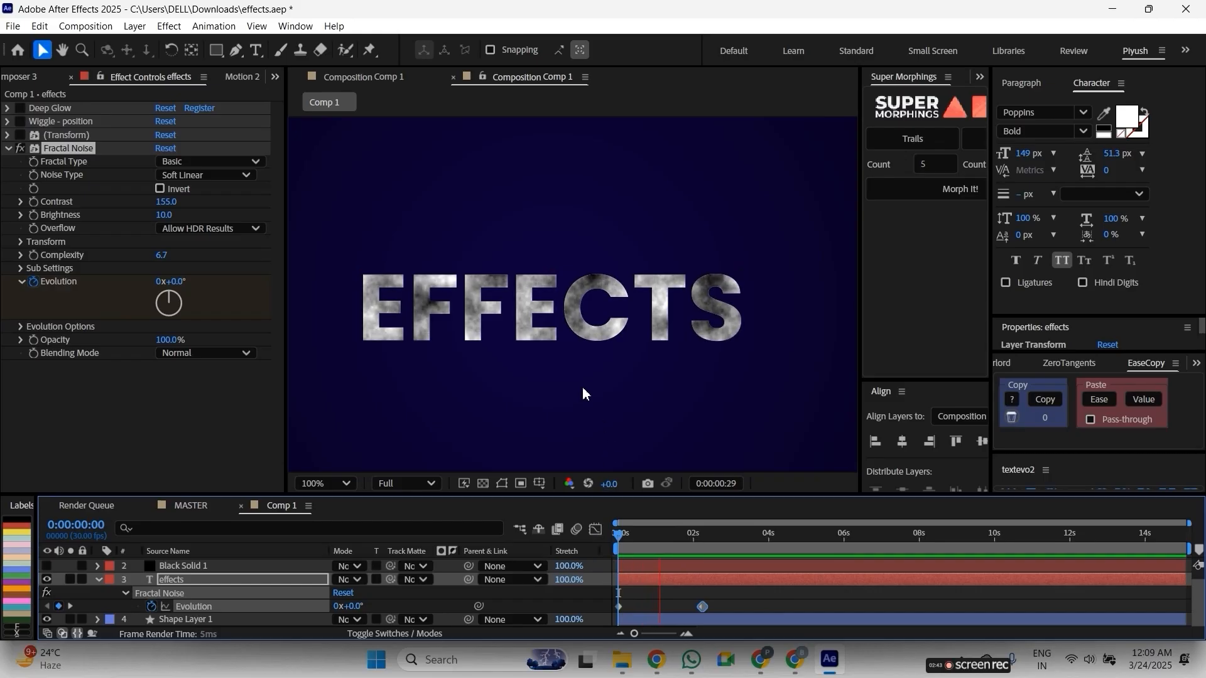
key("space")
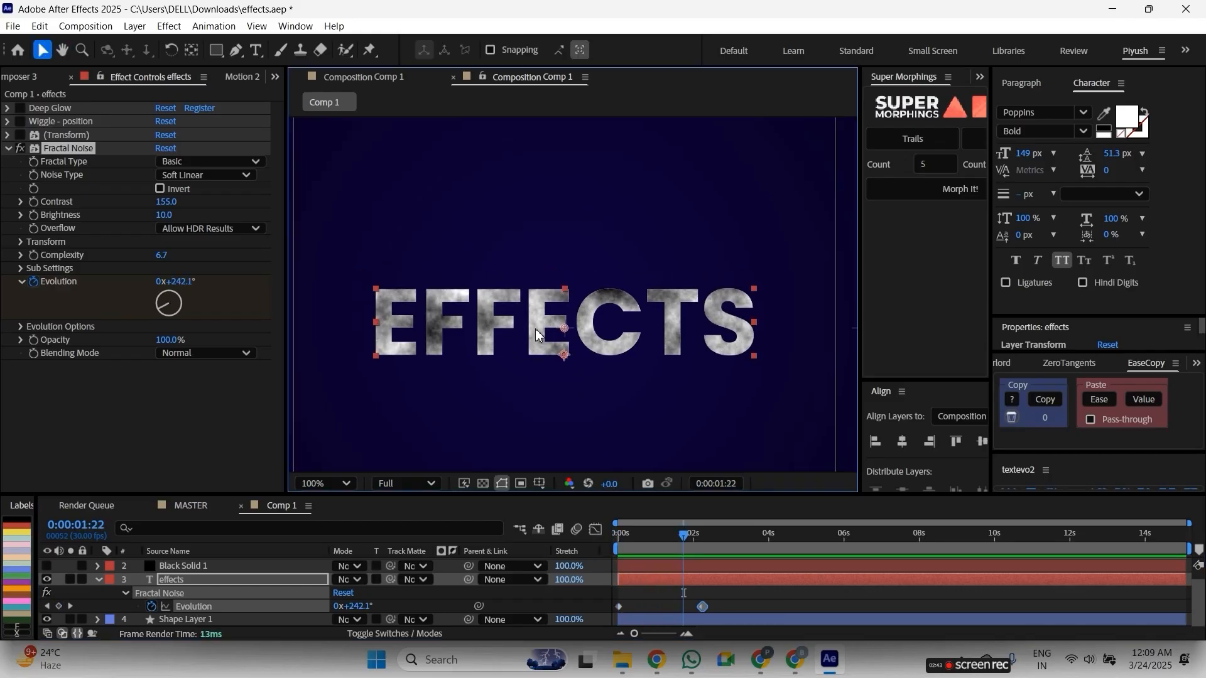
left_click_drag(536, 334, 462, 317)
Step: Apply the Tritone effect to the effects text layer
left_click(180, 585)
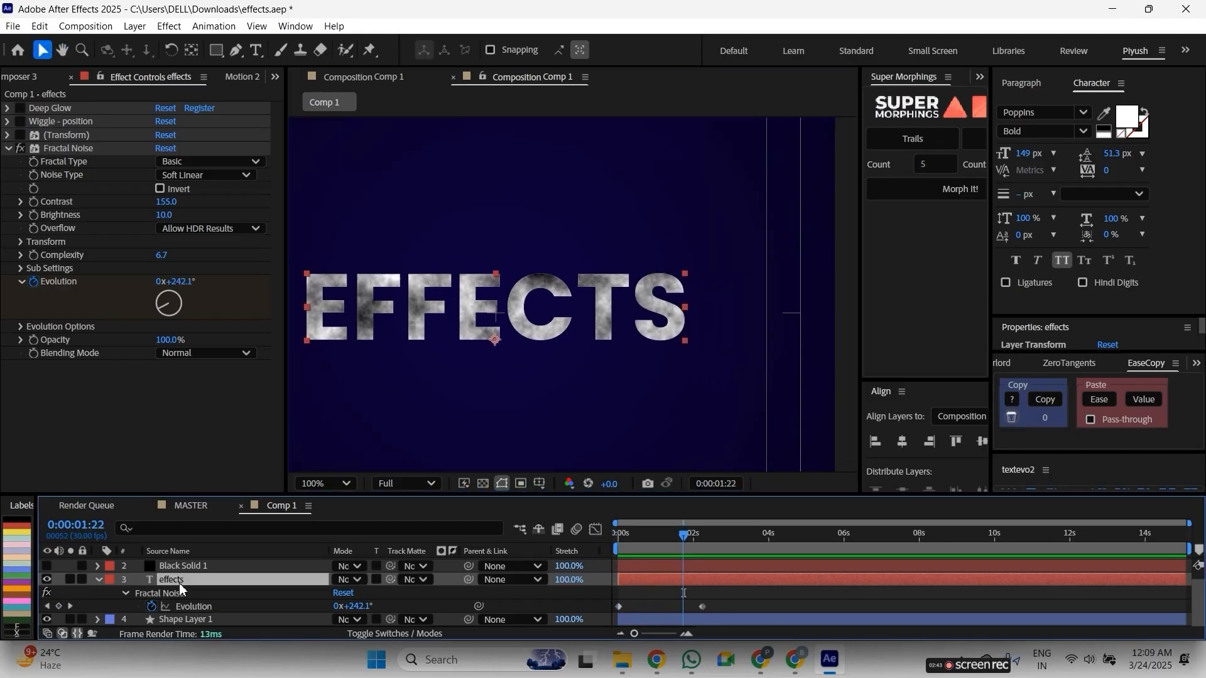
key("t")
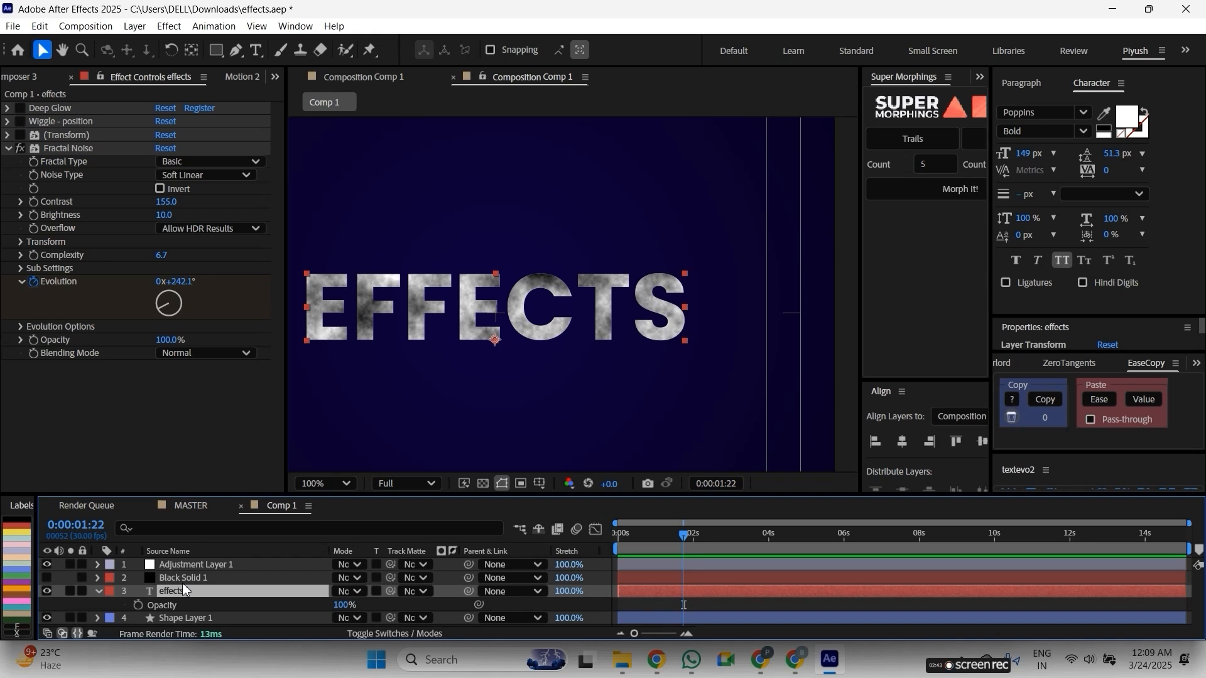
key("ctrl+space")
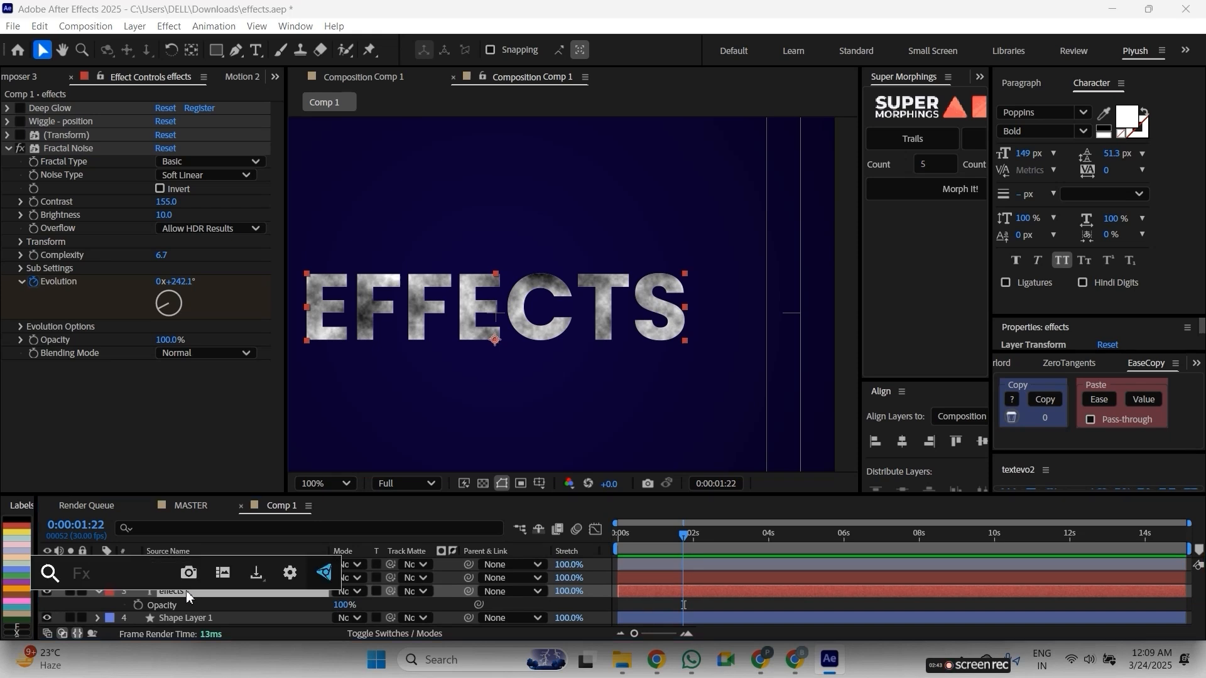
type("trito")
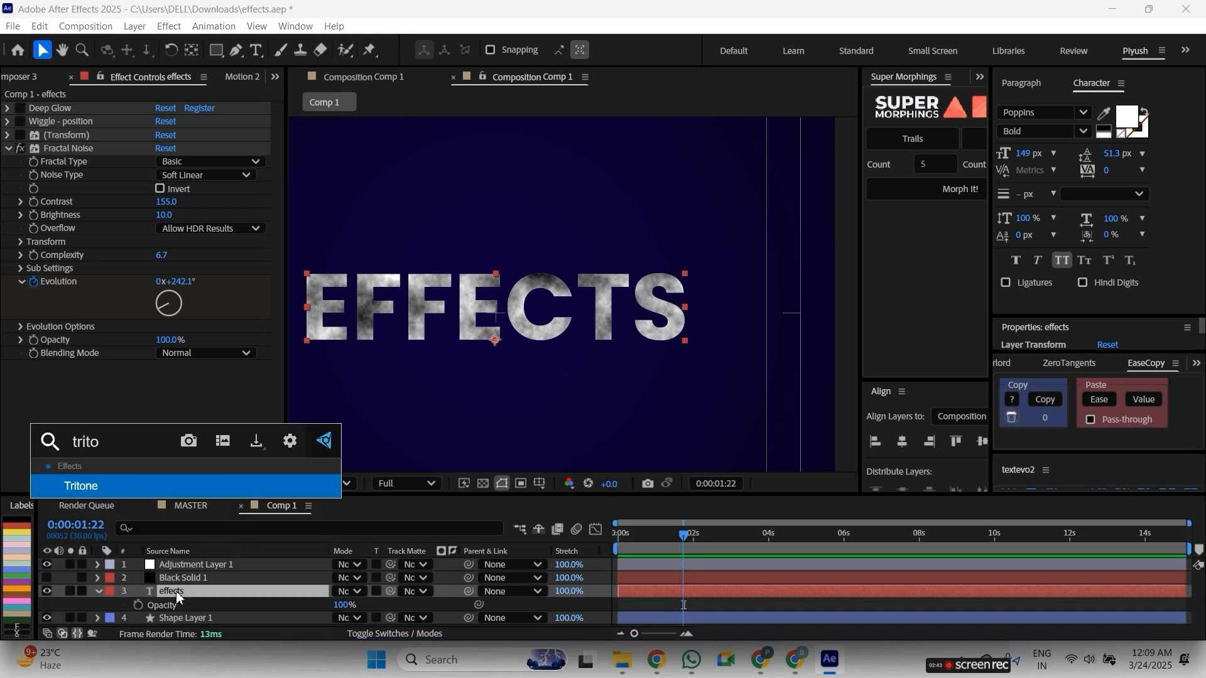
key("Return")
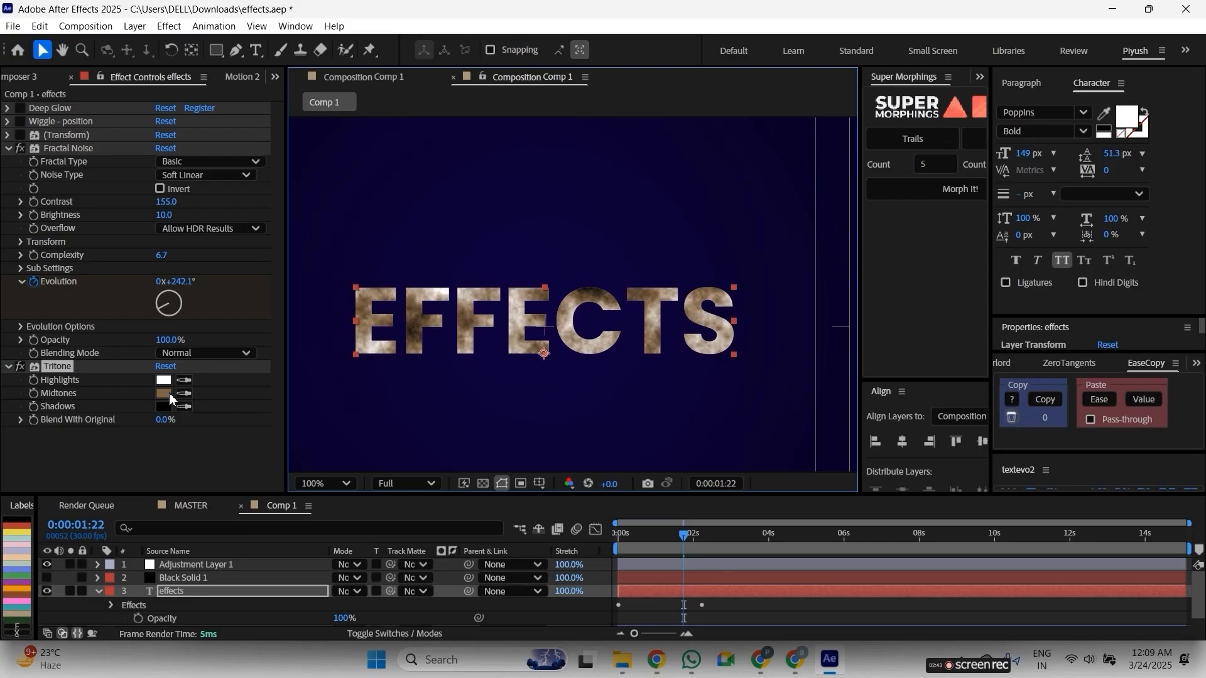
Step: Set the Tritone midtones colour to a bright red
left_click(164, 393)
left_click_drag(579, 213, 736, 234)
left_click_drag(800, 269, 824, 275)
left_click(986, 262)
scroll(635, 316, "down", 1)
scroll(636, 315, "up", 1)
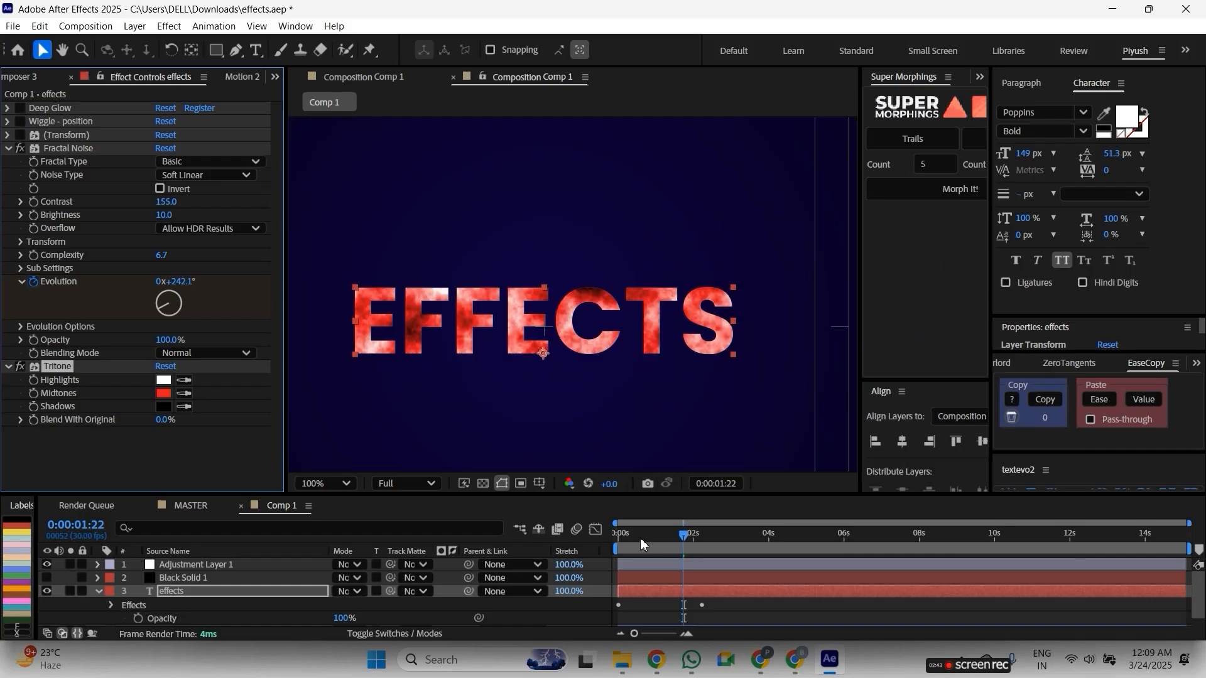
Step: Play the red noise animation on the text from the start of the timeline
left_click_drag(639, 537, 618, 537)
scroll(534, 389, "down", 1)
key("space")
scroll(560, 368, "down", 1)
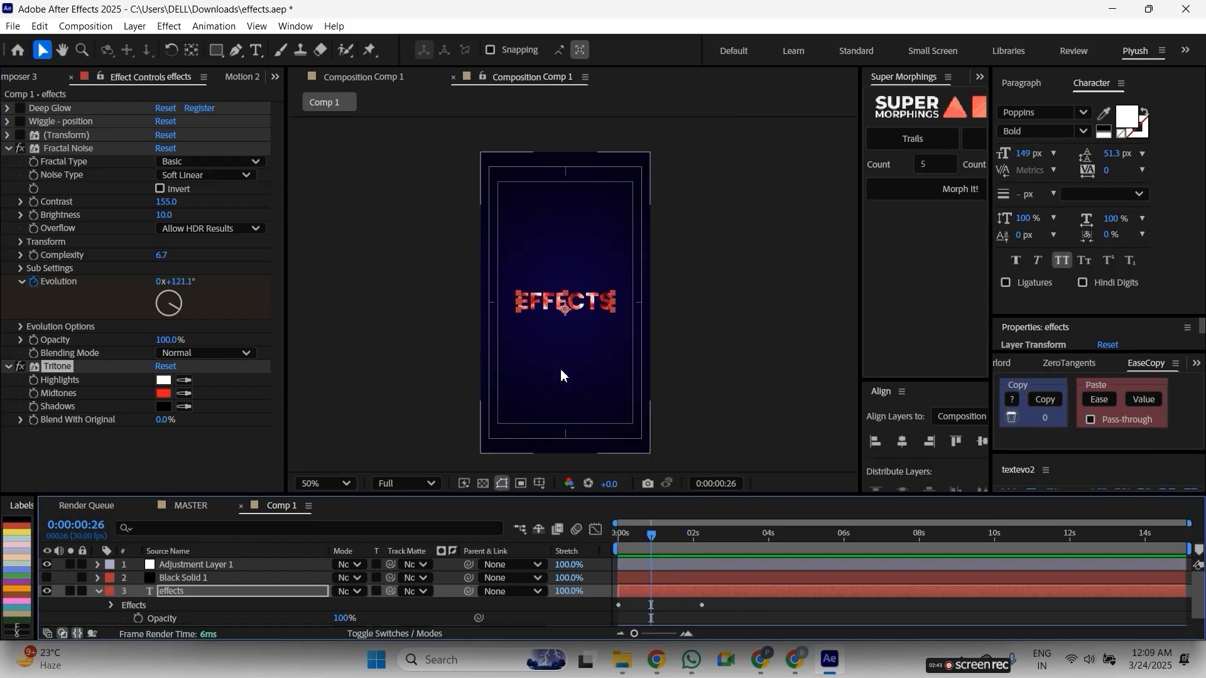
scroll(561, 368, "up", 1)
scroll(526, 318, "up", 1)
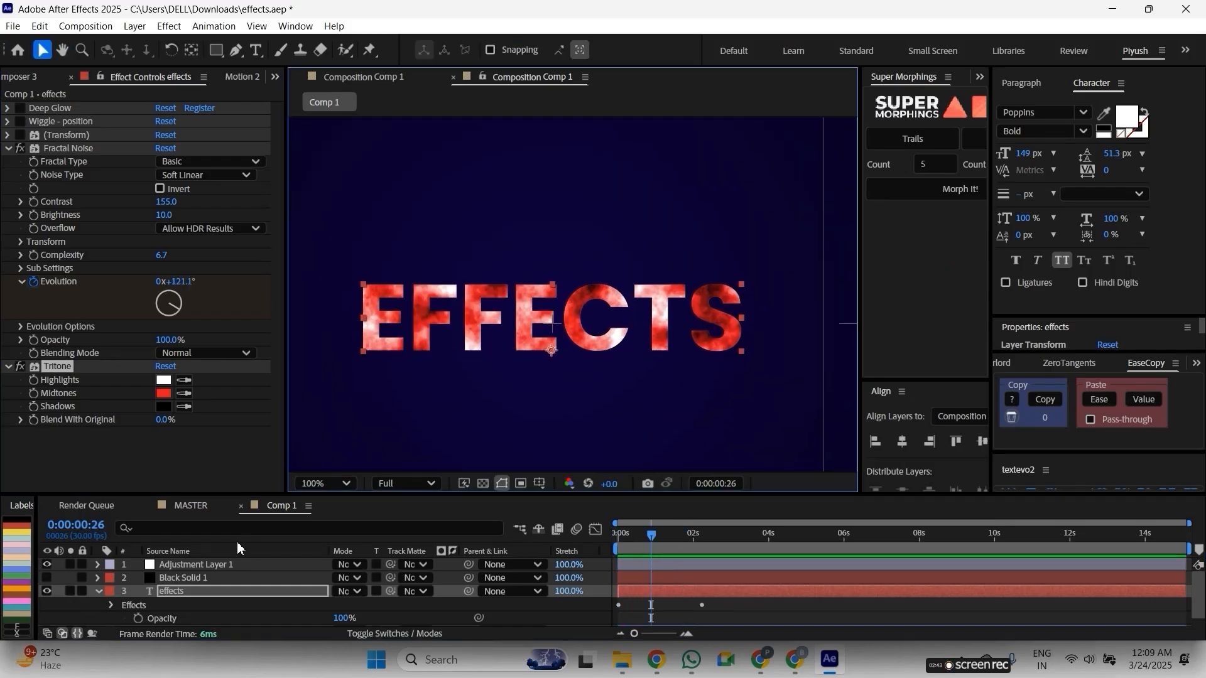
Step: Apply Deep Glow 2 to the effects text layer and enable its Unmult option
left_click(207, 591)
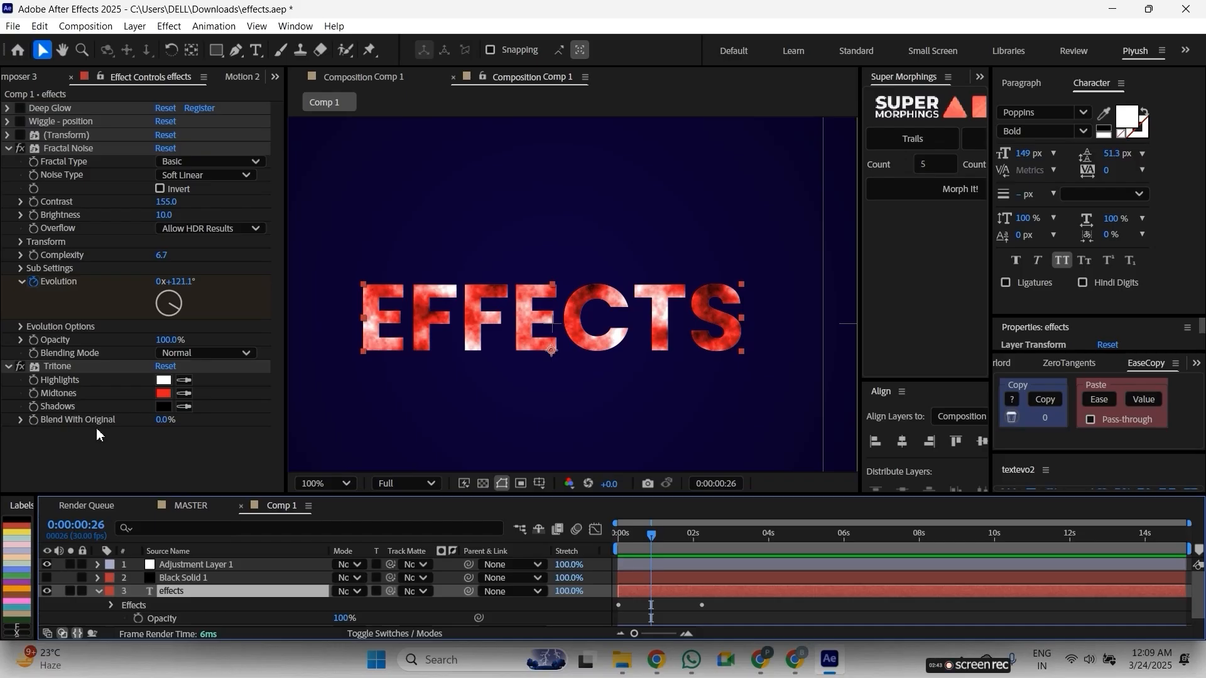
key("ctrl+space")
type("deep")
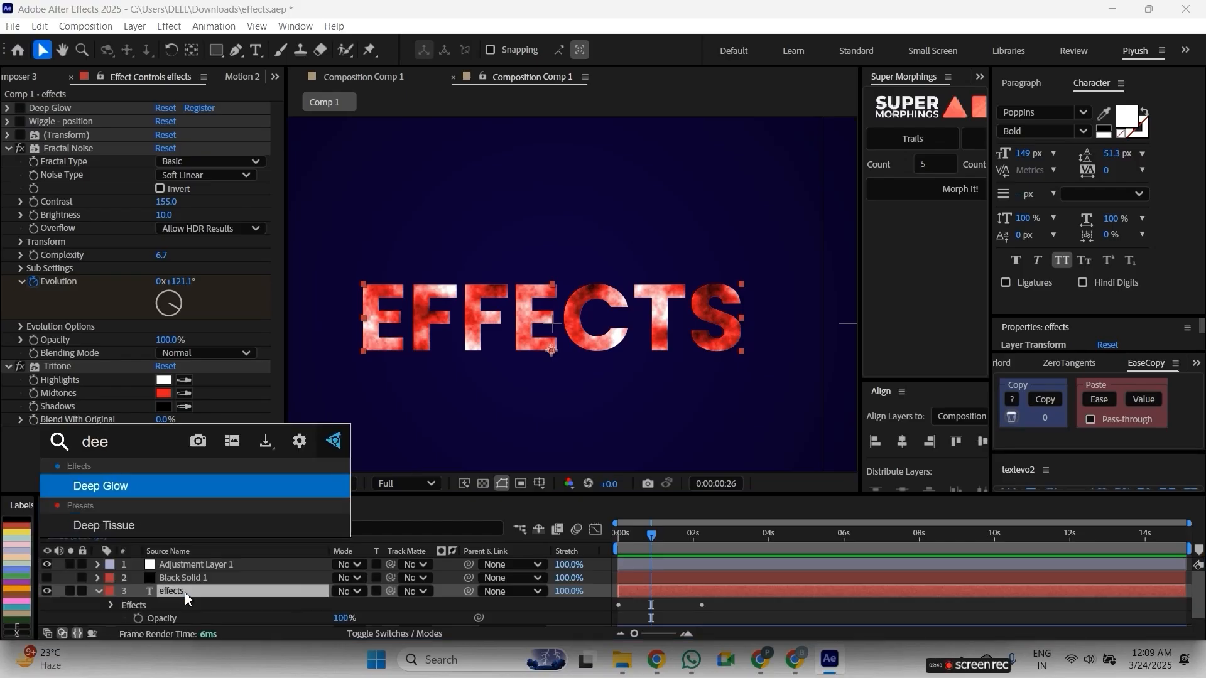
key("Return")
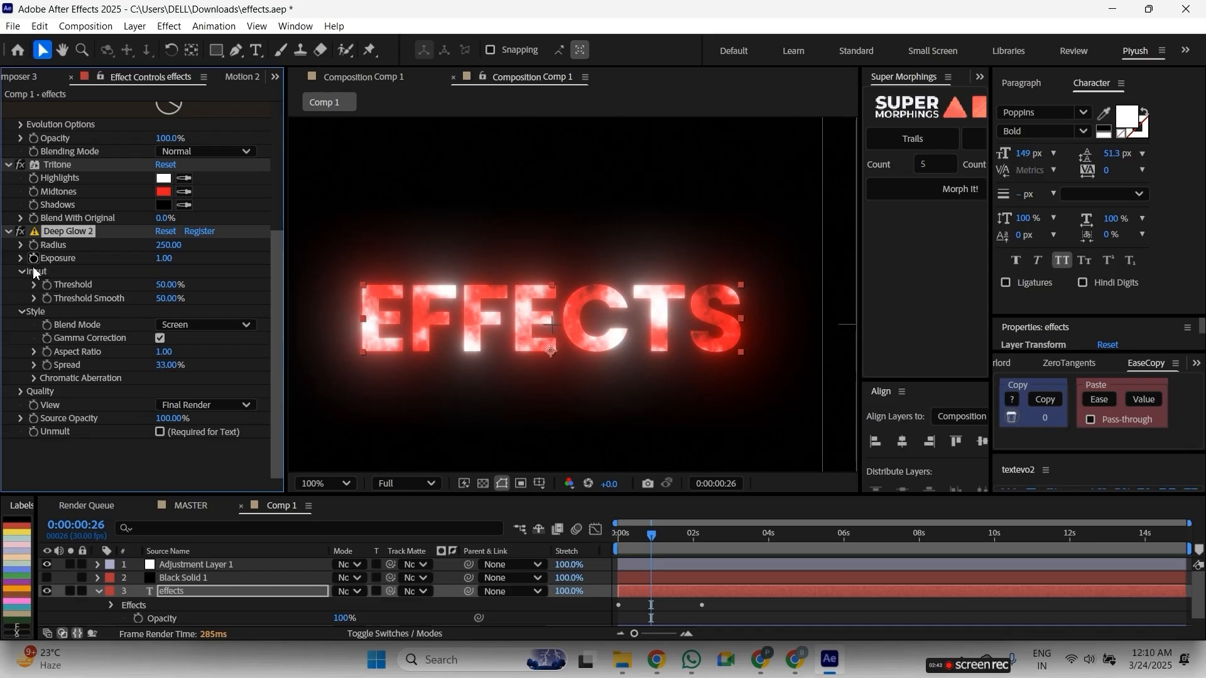
left_click(160, 432)
scroll(525, 327, "down", 2)
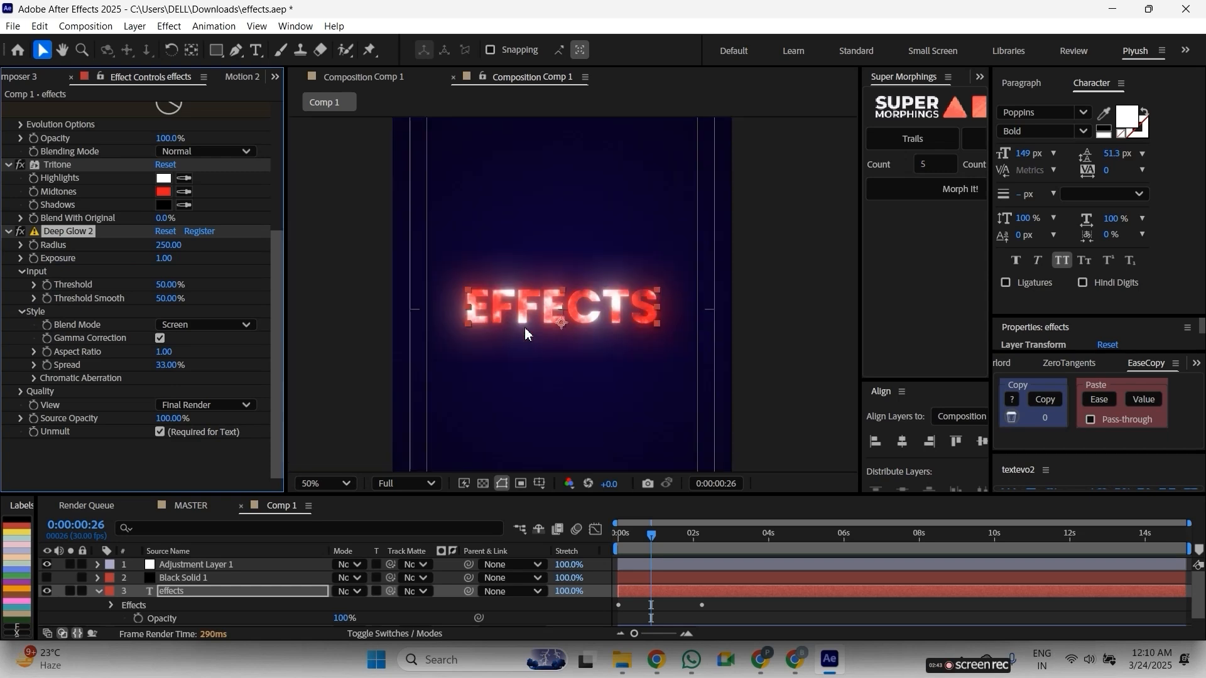
scroll(525, 326, "up", 2)
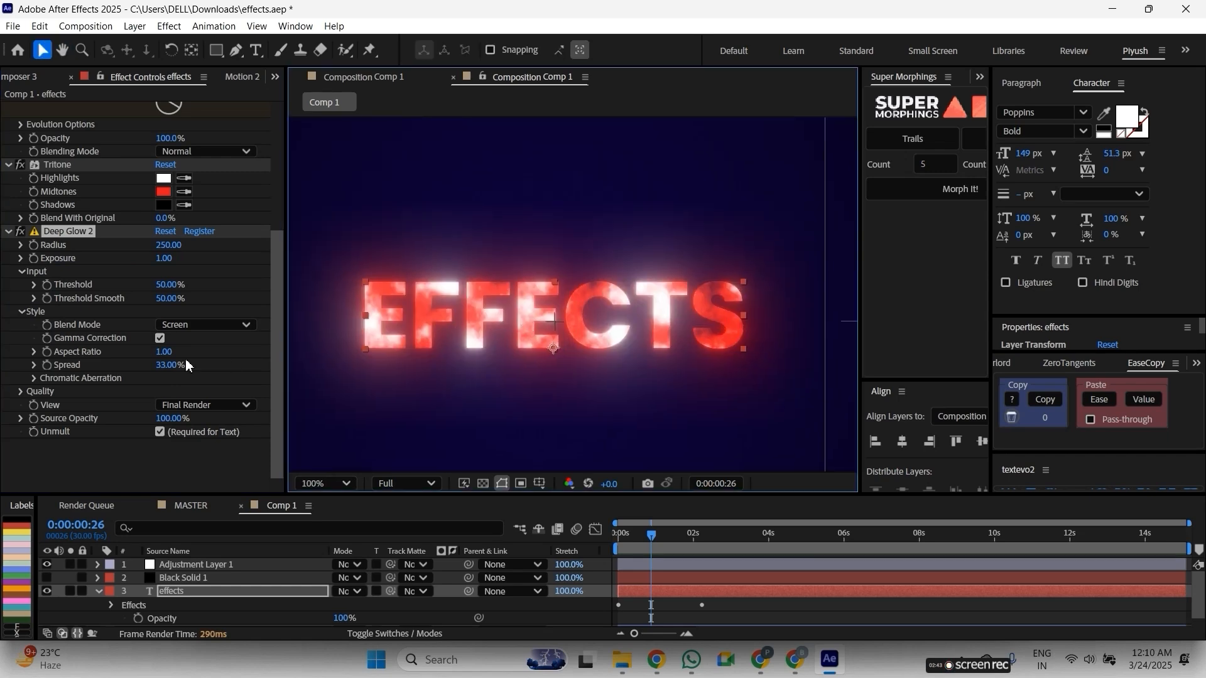
Step: Collapse the Deep Glow 2 and Fractal Noise settings of the text layer
scroll(79, 271, "up", 3)
left_click(7, 320)
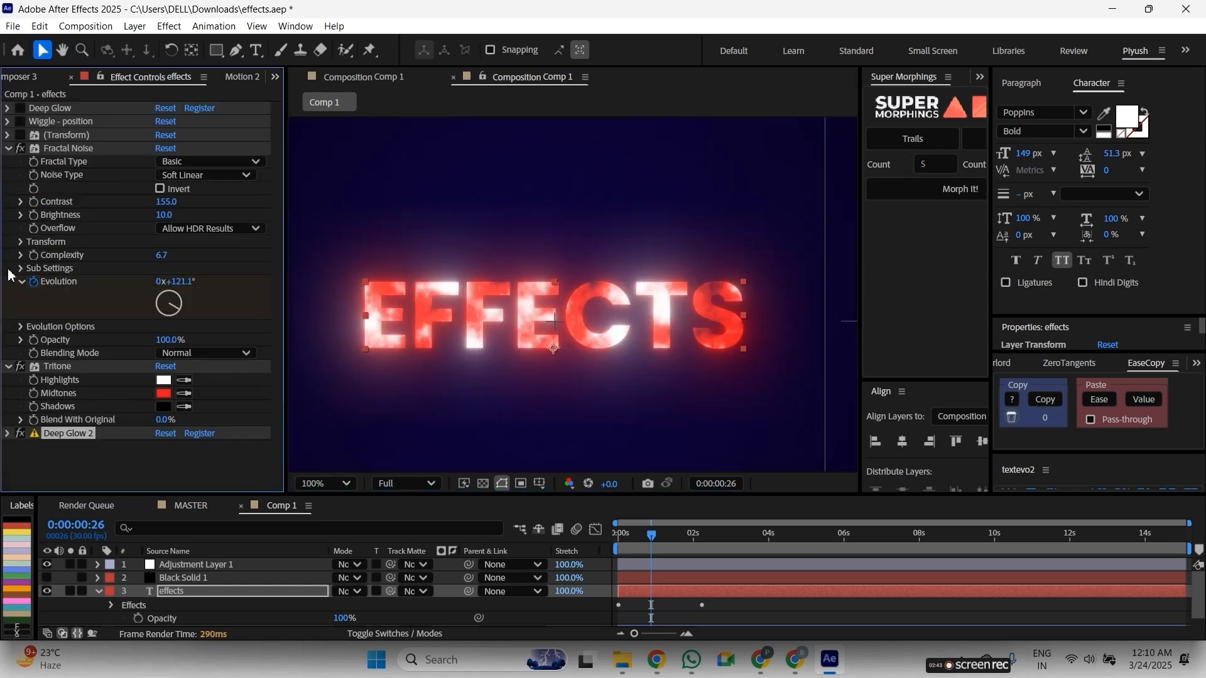
left_click(8, 148)
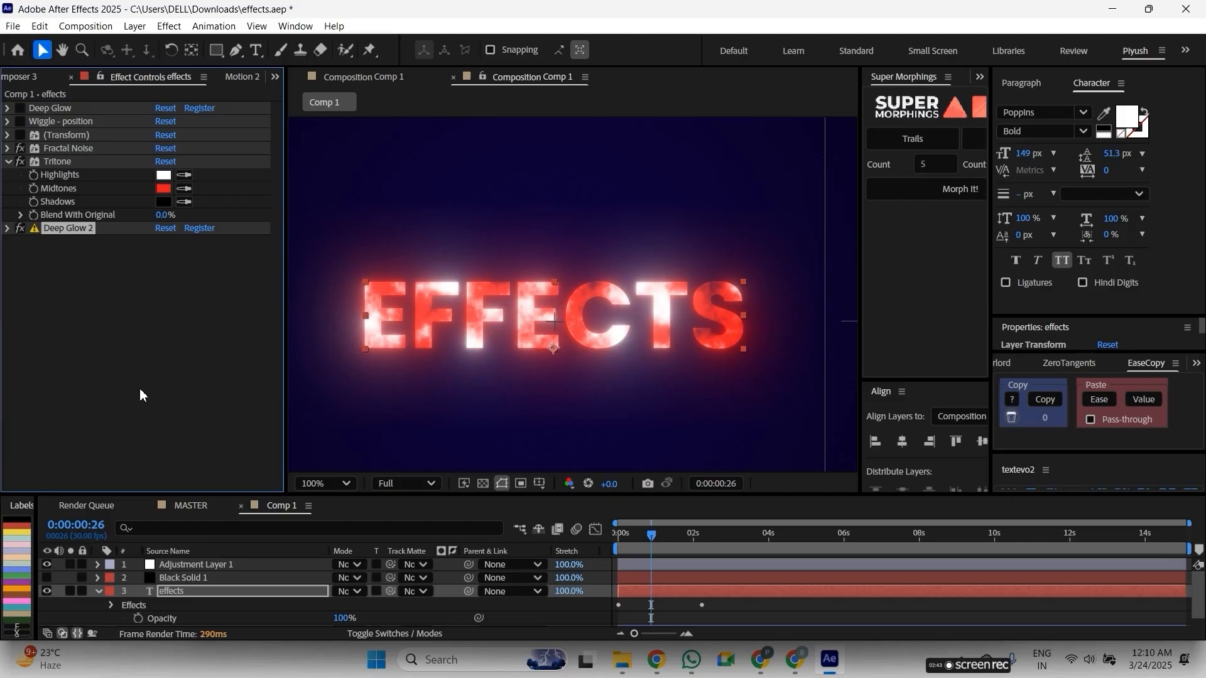
Step: Add a Bevel and Emboss layer style to the effects text and inspect its edges
right_click(185, 591)
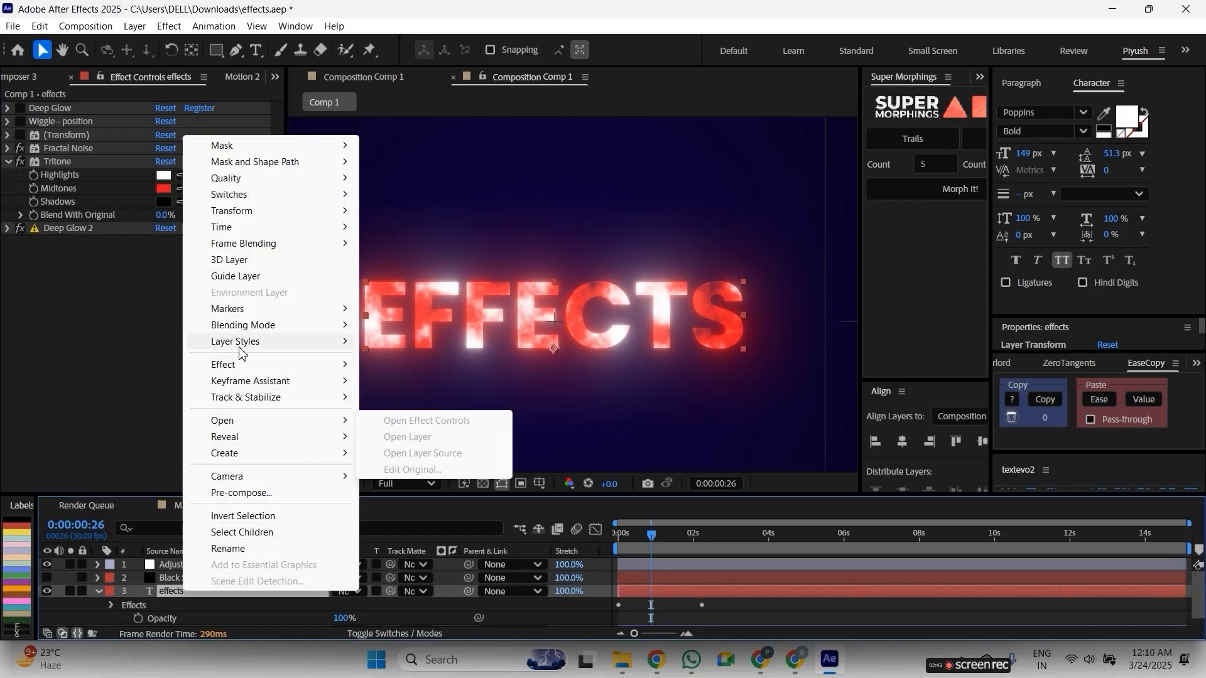
mouse_move(243, 345)
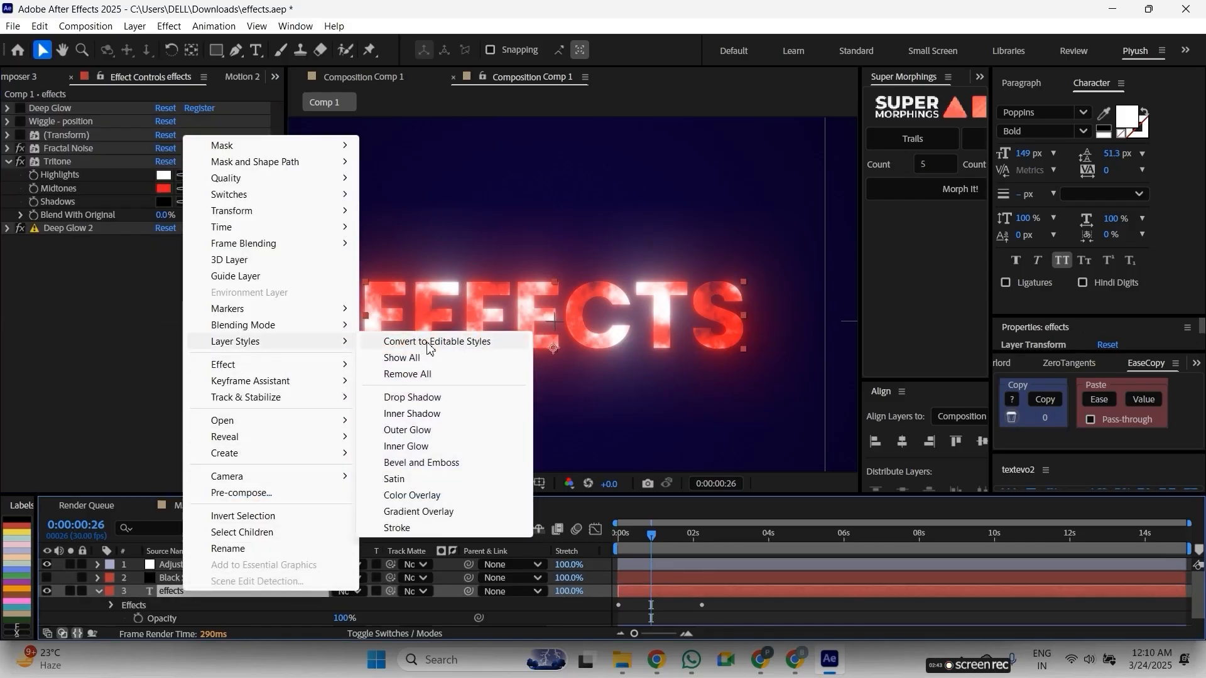
left_click(434, 463)
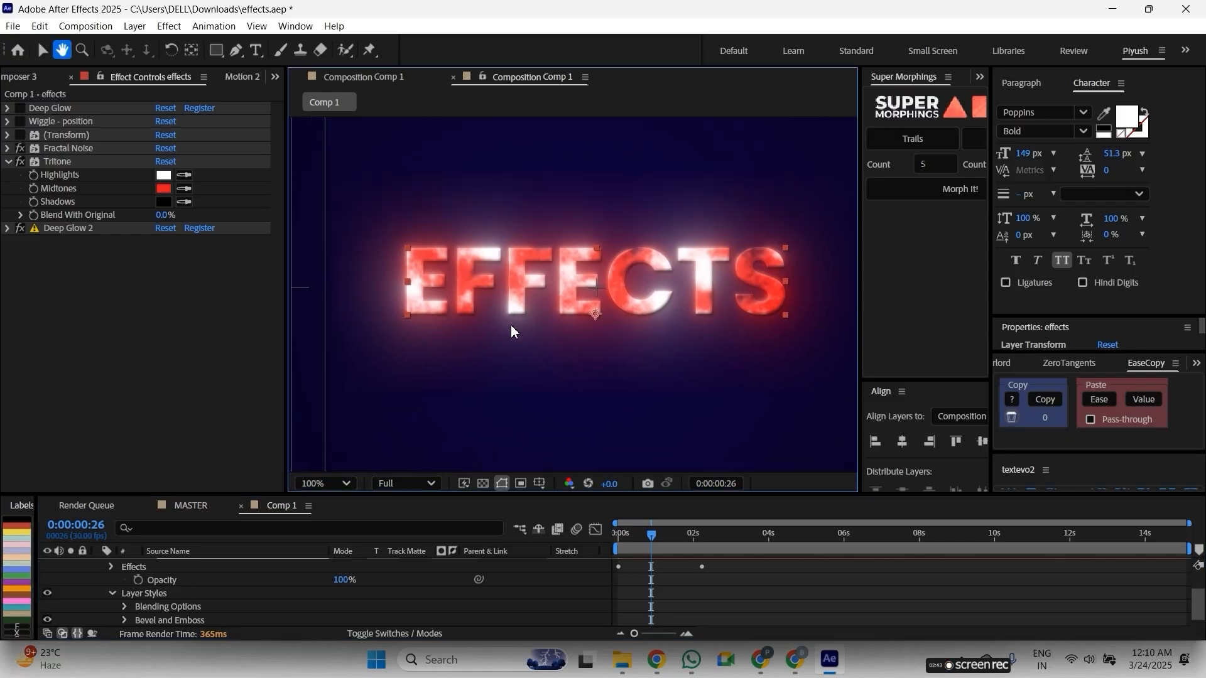
scroll(495, 318, "up", 1)
scroll(448, 414, "down", 3)
scroll(523, 326, "up", 2)
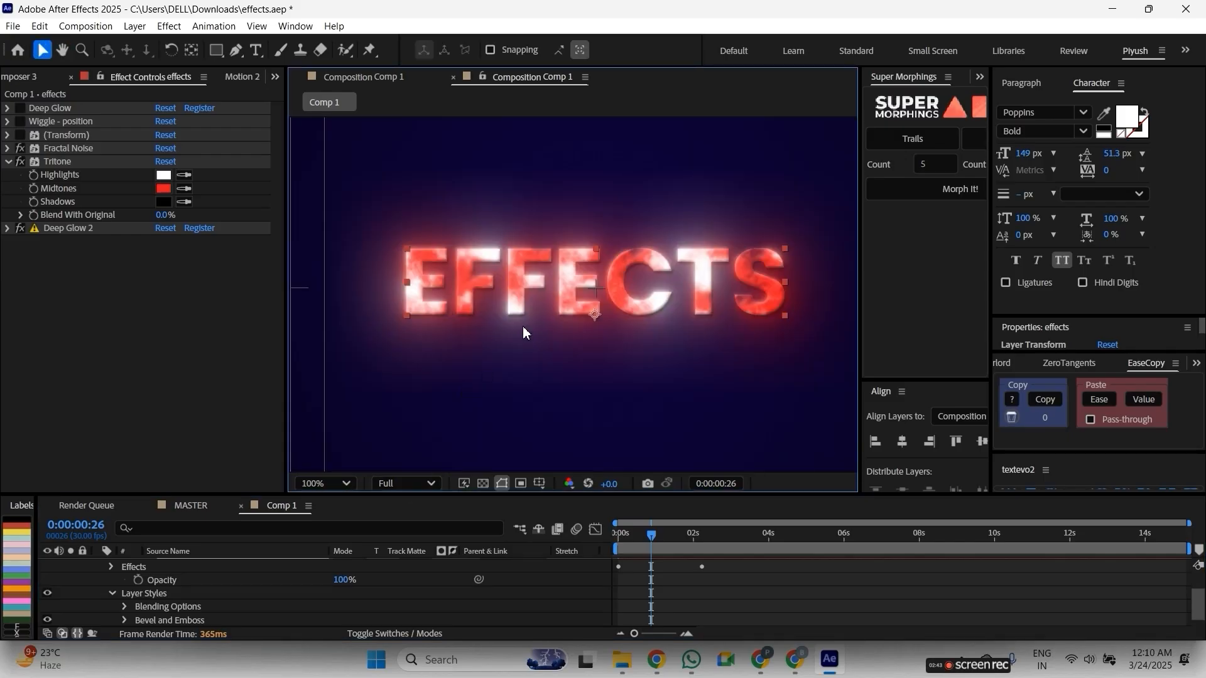
Step: Scrub the timeline to 0:00:00:19 to check the glowing text, and collapse the effects layer's properties
left_click(665, 545)
left_click_drag(665, 545, 641, 585)
scroll(113, 600, "up", 2)
left_click(99, 591)
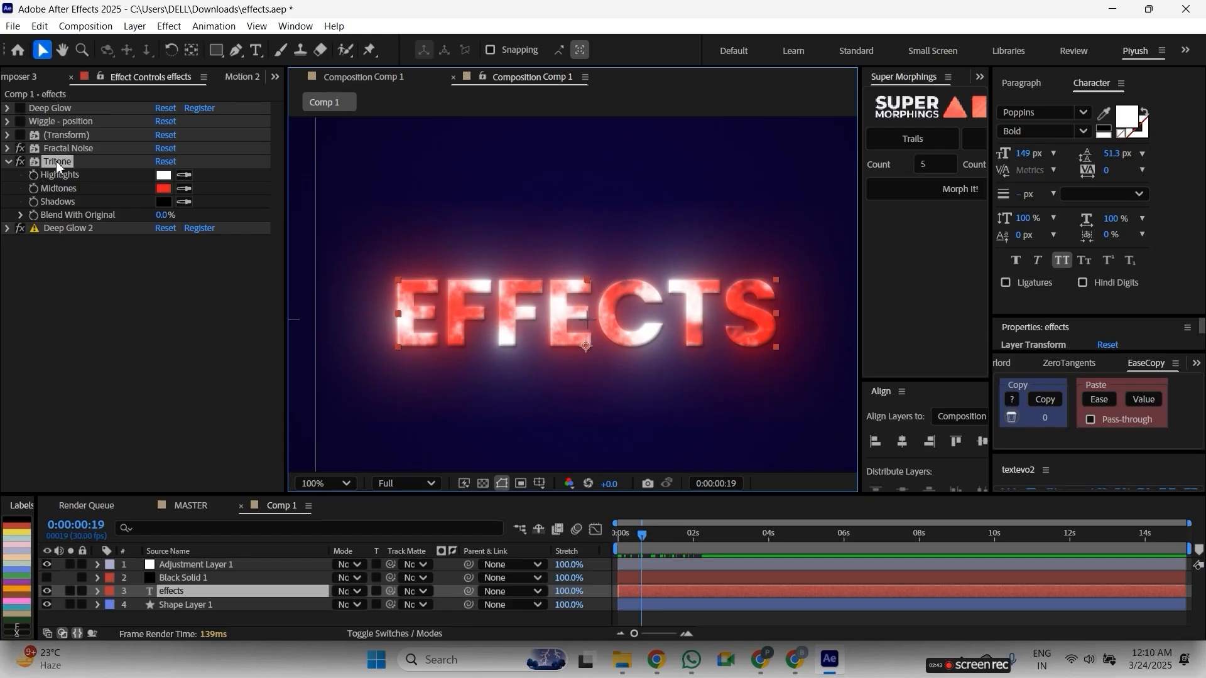
left_click(60, 162)
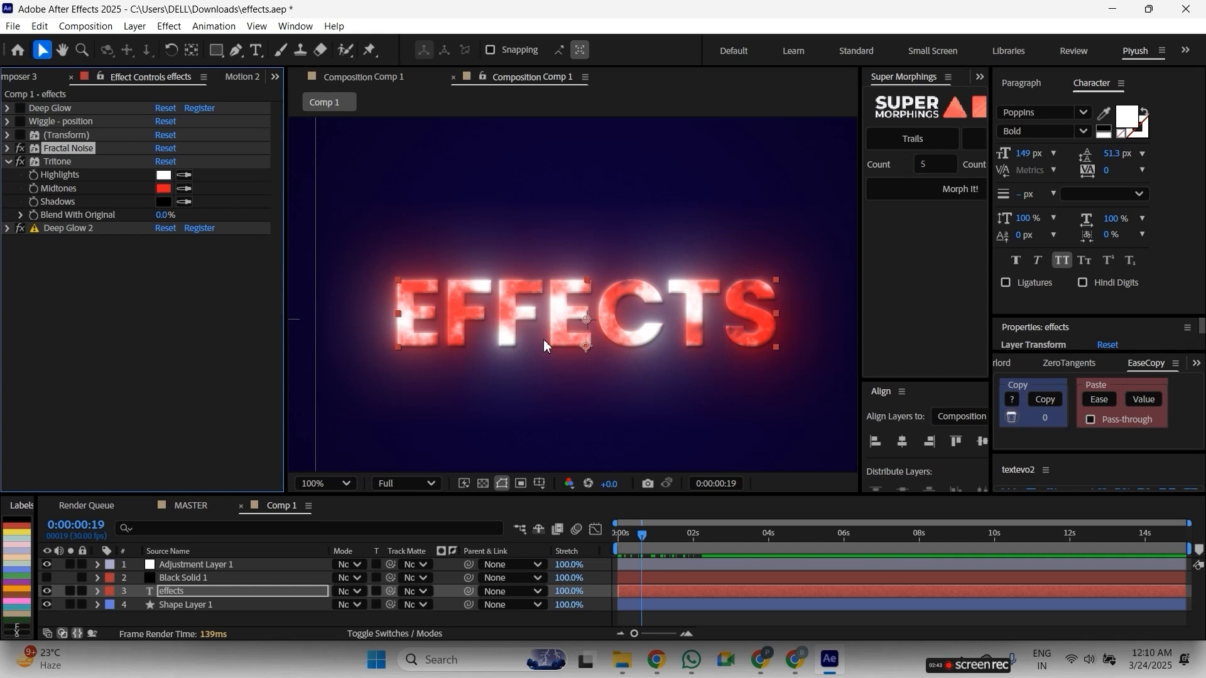
scroll(545, 340, "down", 1)
scroll(548, 340, "up", 1)
scroll(438, 364, "down", 1)
middle_click(584, 382)
left_click_drag(583, 383, 599, 419)
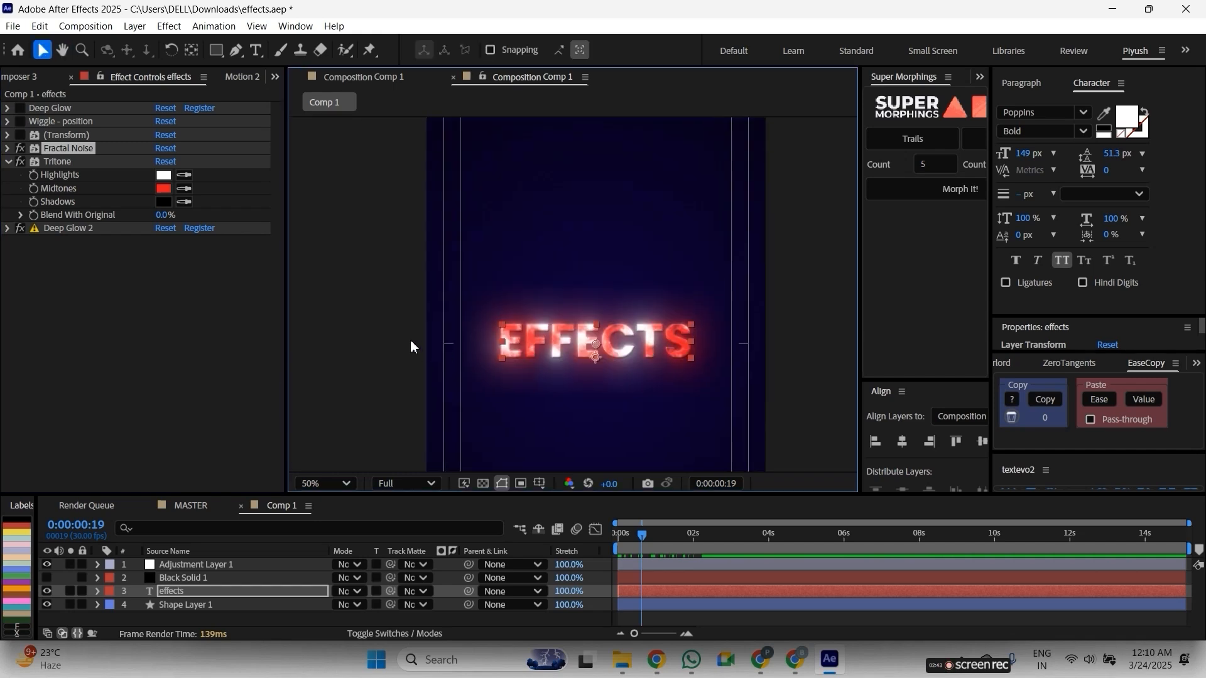
Step: Add a new adjustment layer above the existing layers in Comp 1
left_click(411, 345)
scroll(620, 347, "up", 1)
scroll(620, 346, "down", 1)
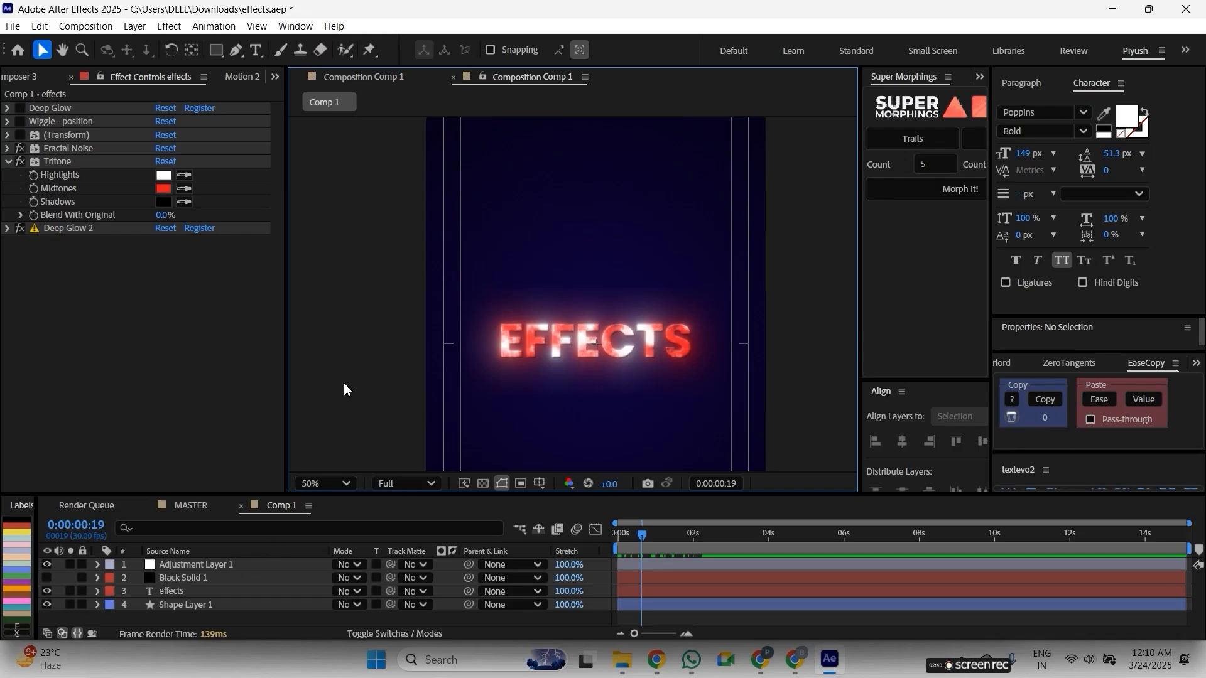
right_click(355, 366)
mouse_move(446, 378)
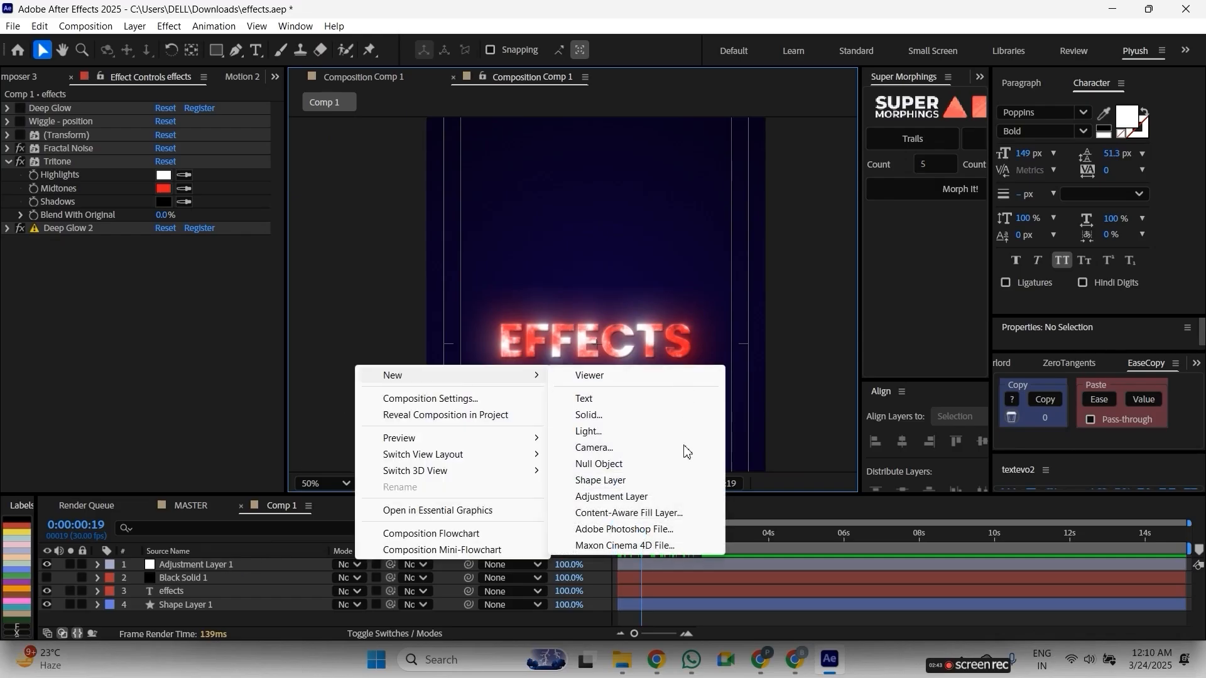
left_click(633, 502)
Step: Apply the Turbulent Displace effect to the new adjustment layer
scroll(603, 377, "up", 2)
key("ctrl+space")
type("t")
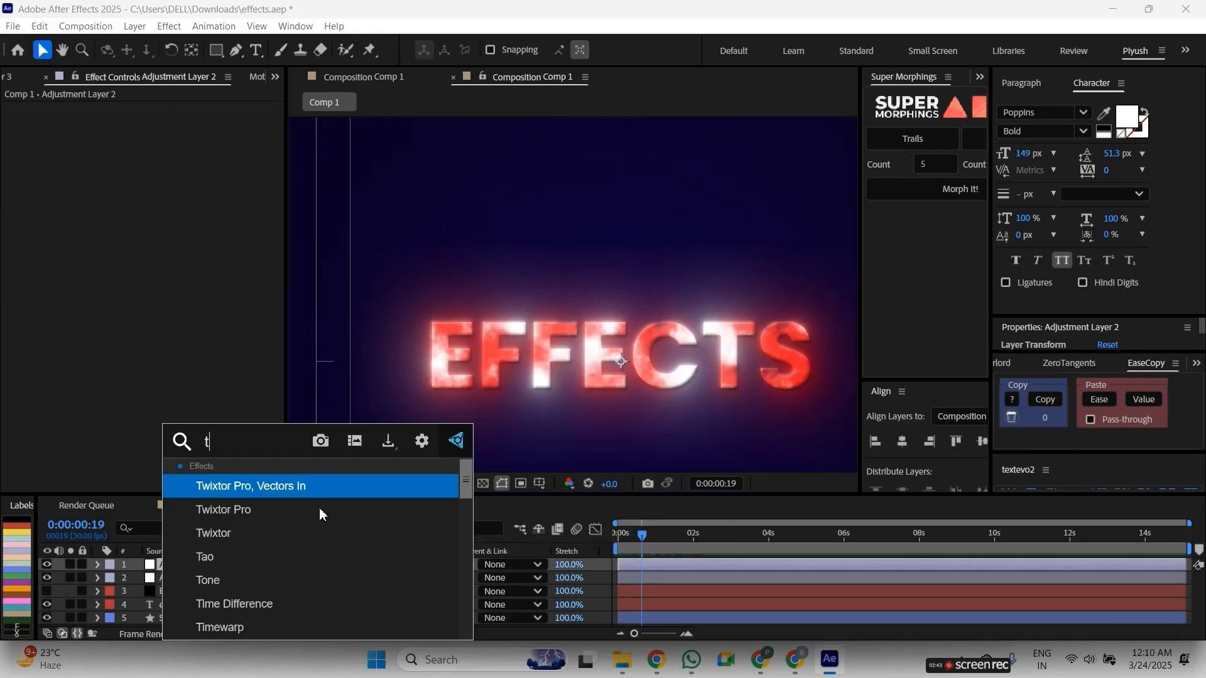
type("ur")
key("Return")
scroll(545, 422, "down", 2)
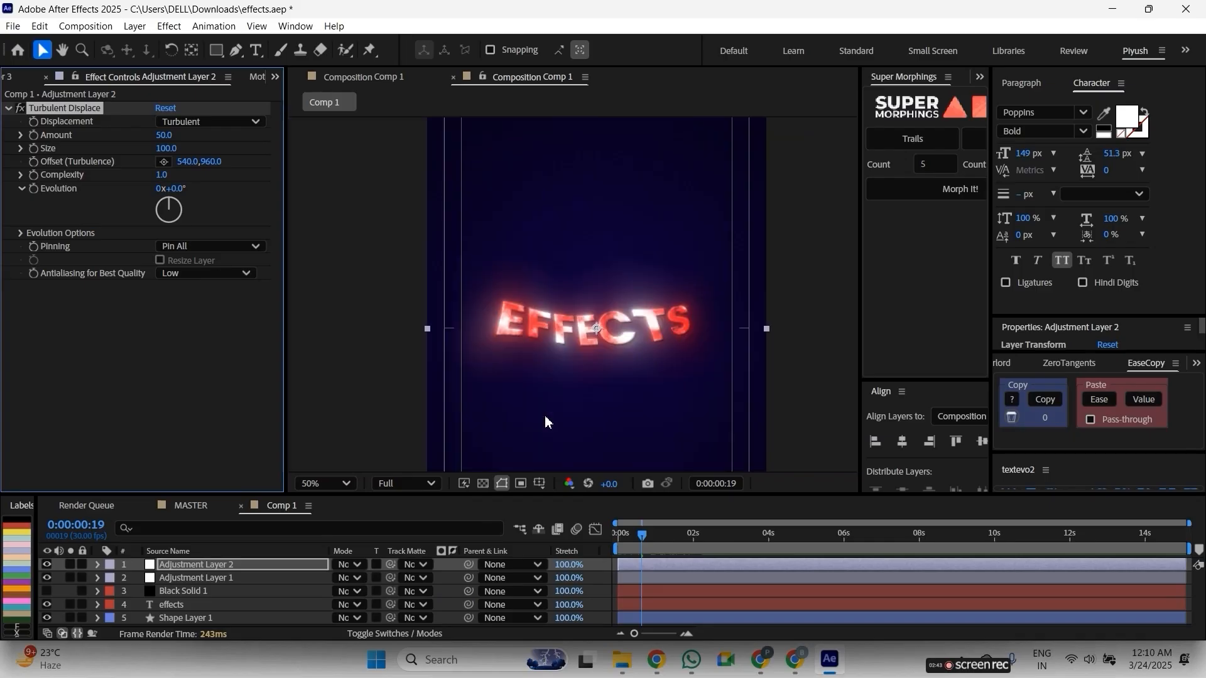
Step: Set the Turbulent Displace amount to 10 and size to 37, judging the distortion at 0:00:01:23
left_click_drag(639, 540, 684, 552)
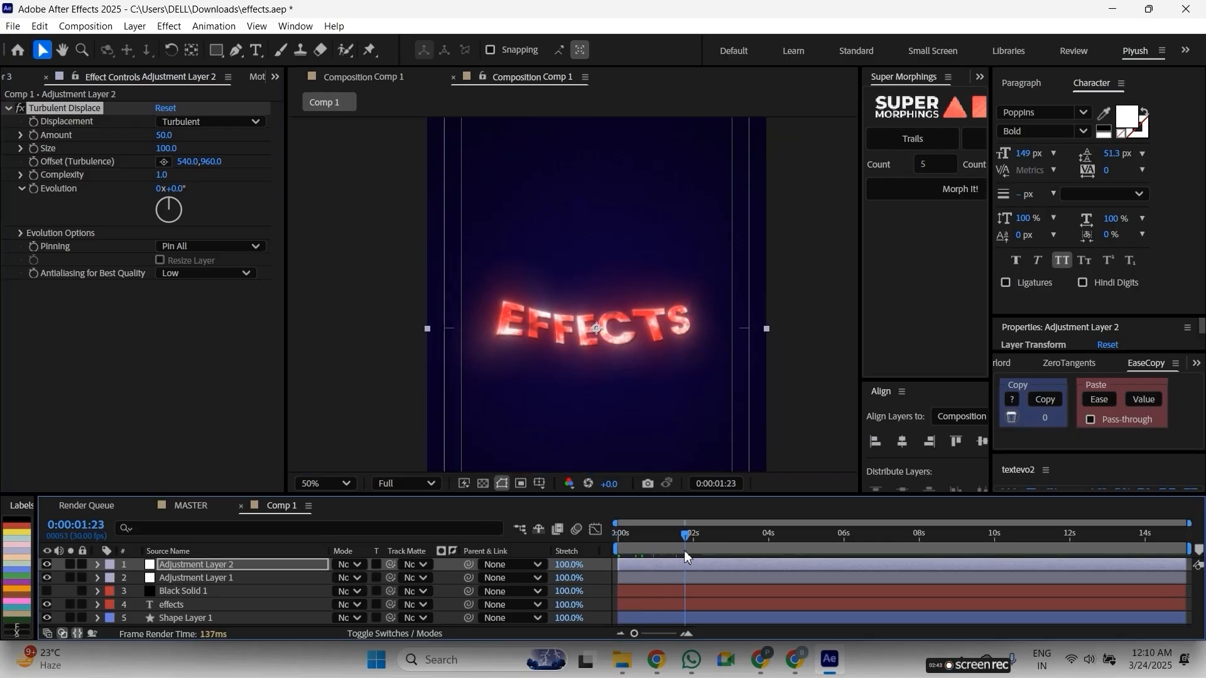
left_click(168, 135)
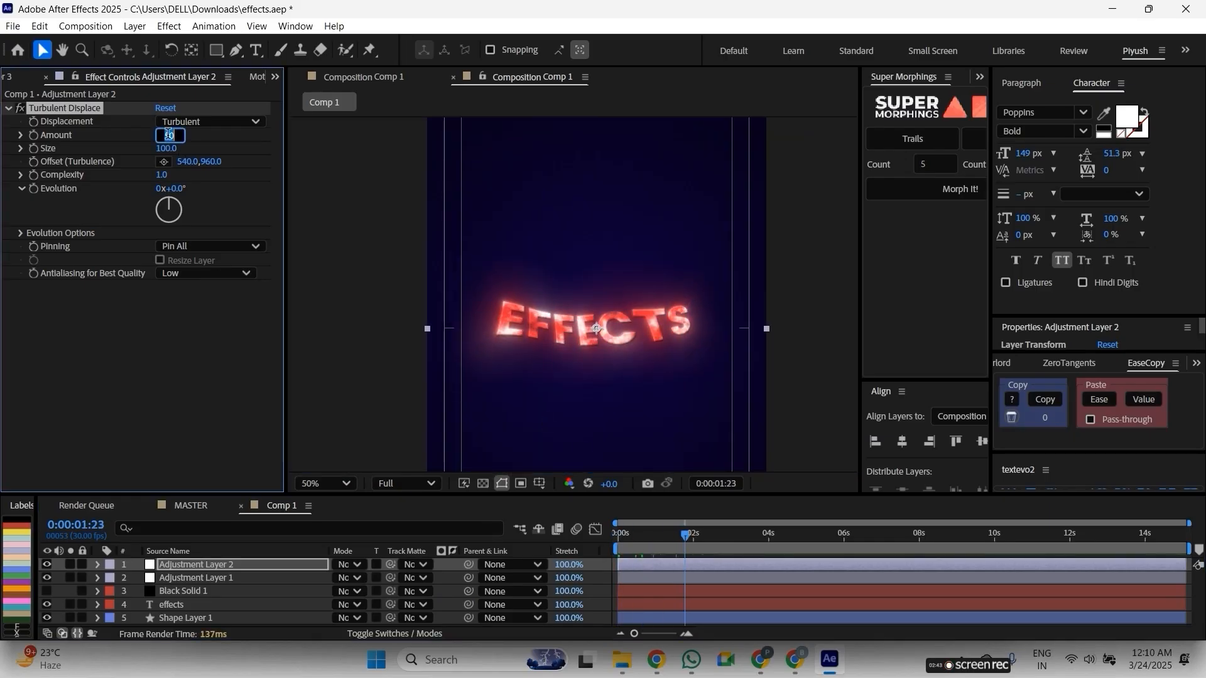
type("20")
key("Return")
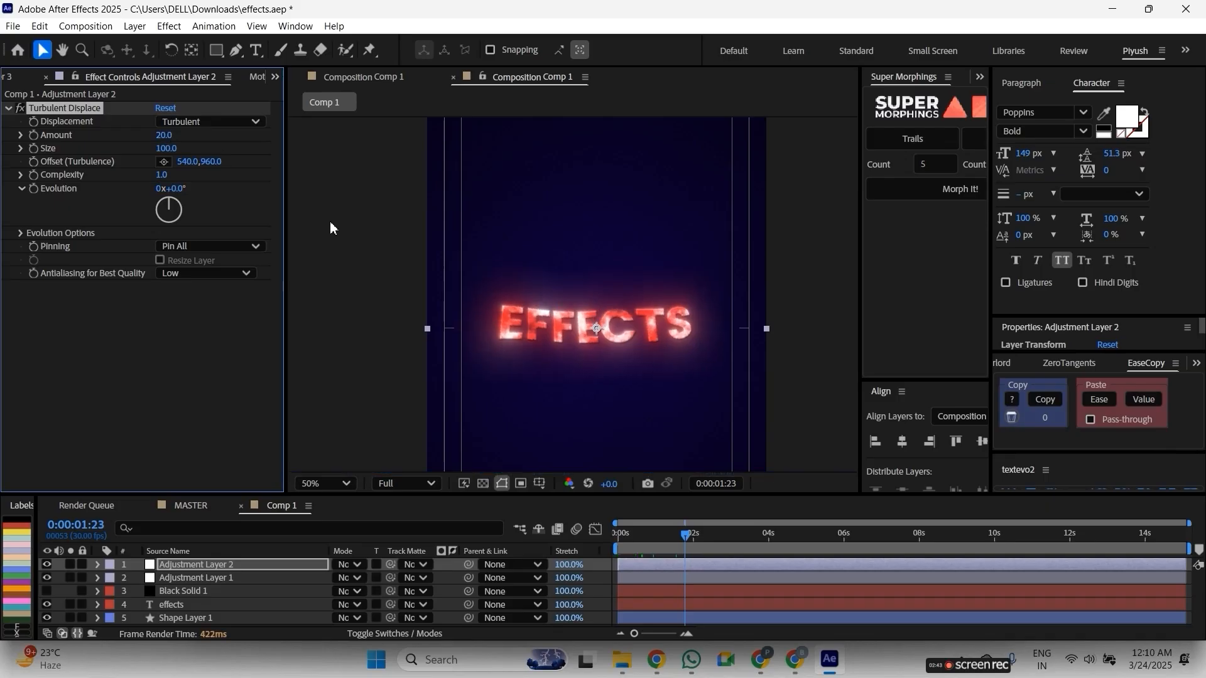
scroll(485, 341, "up", 2)
left_click(164, 136)
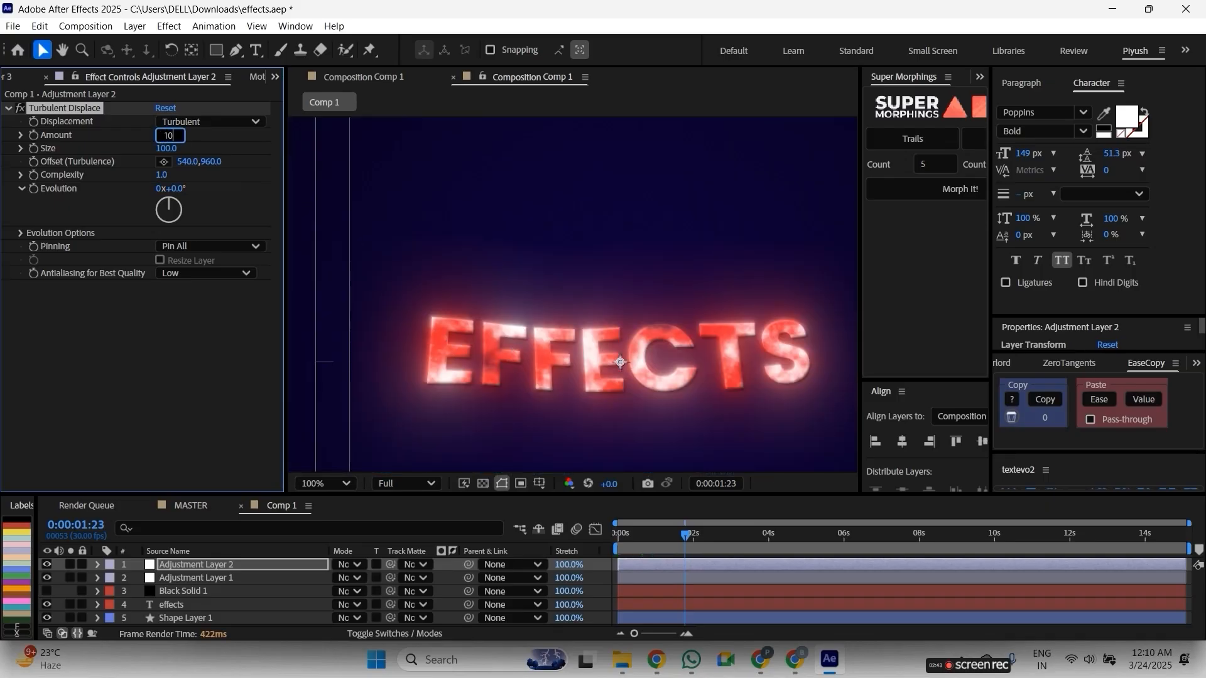
type("10")
key("Return")
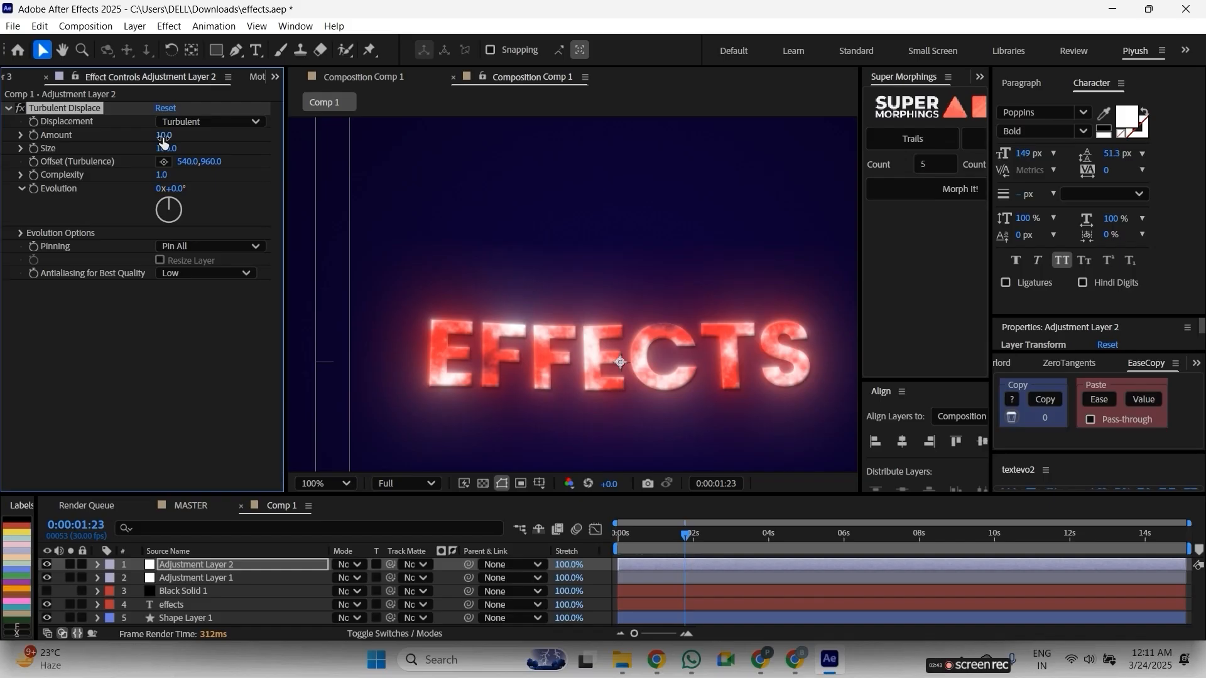
left_click_drag(175, 157, 126, 160)
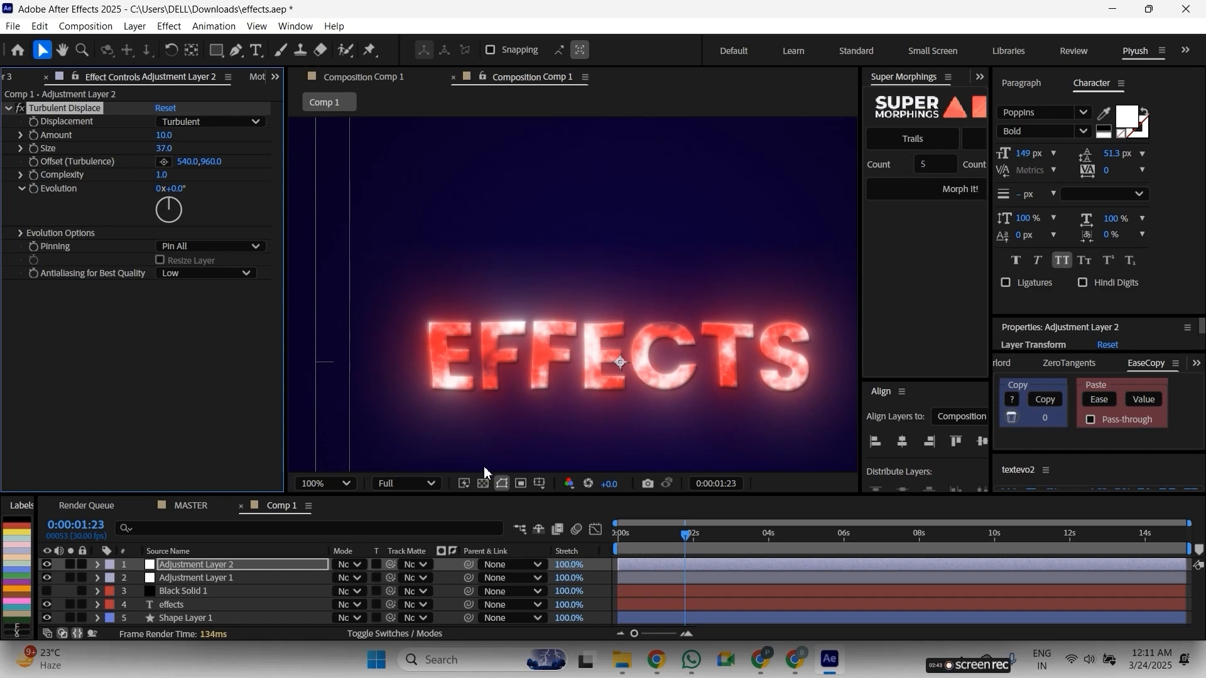
Step: Keyframe the Turbulent Displace evolution from 0° at the first frame to 1x+123° at 0:00:03:13, and reveal the keyframes
left_click_drag(674, 542, 614, 546)
key("space")
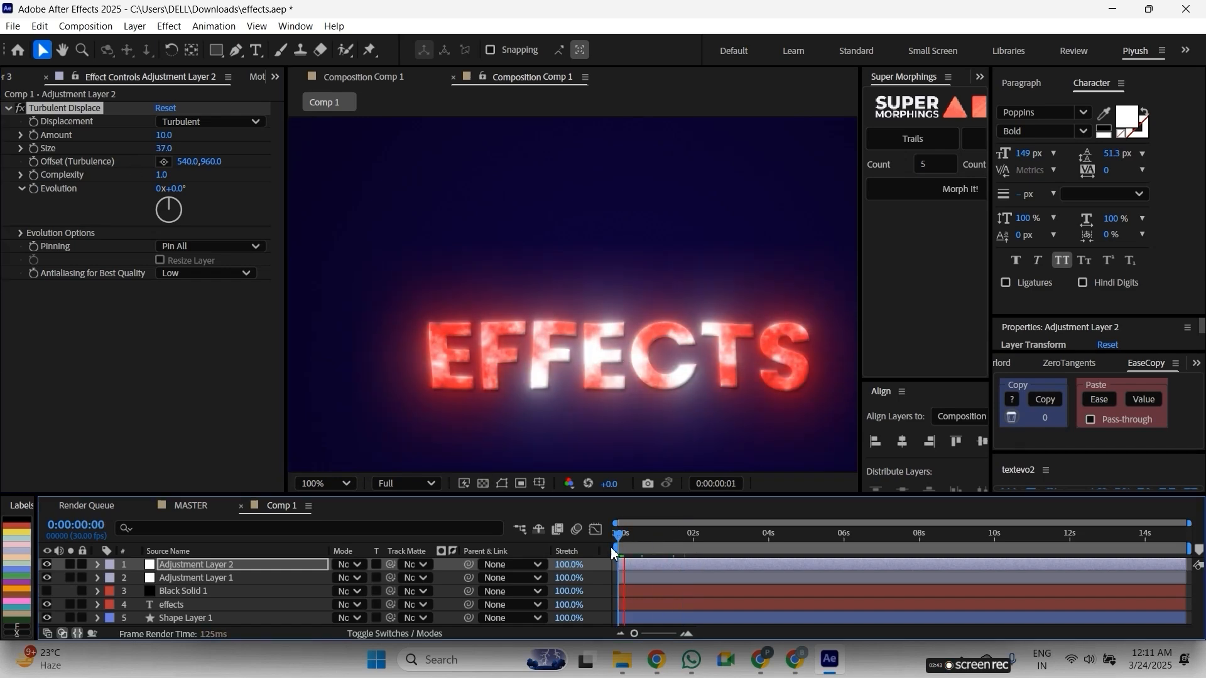
key("space")
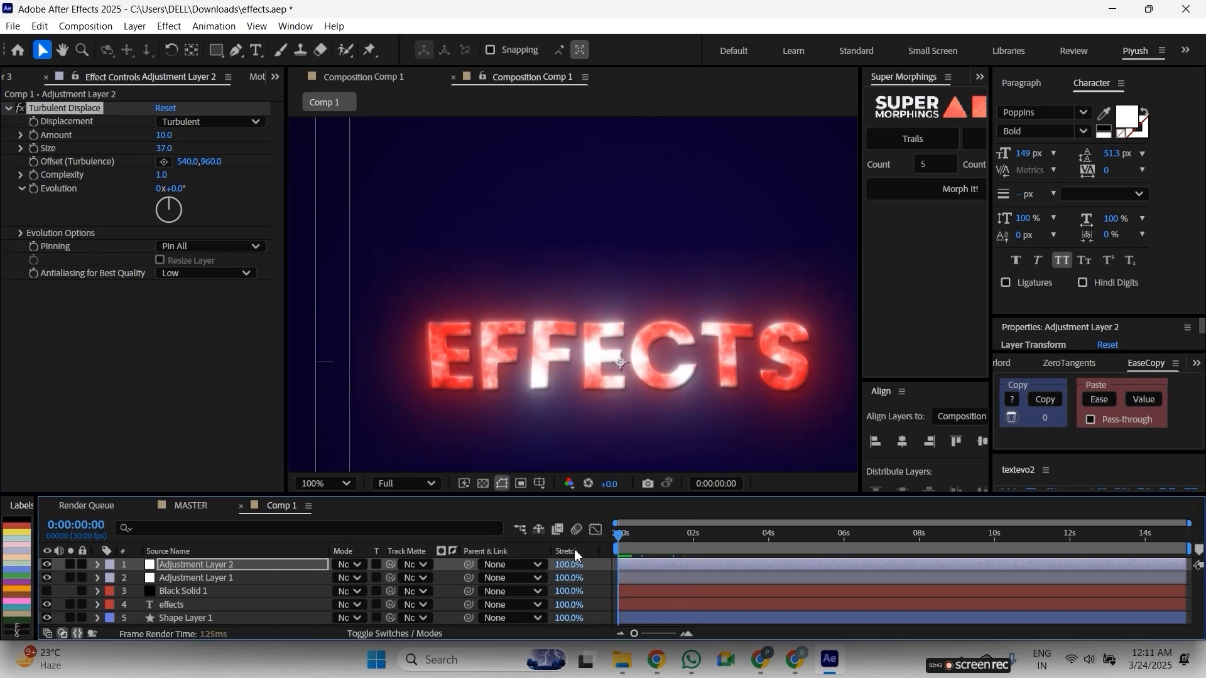
left_click(40, 191)
left_click_drag(651, 544, 748, 544)
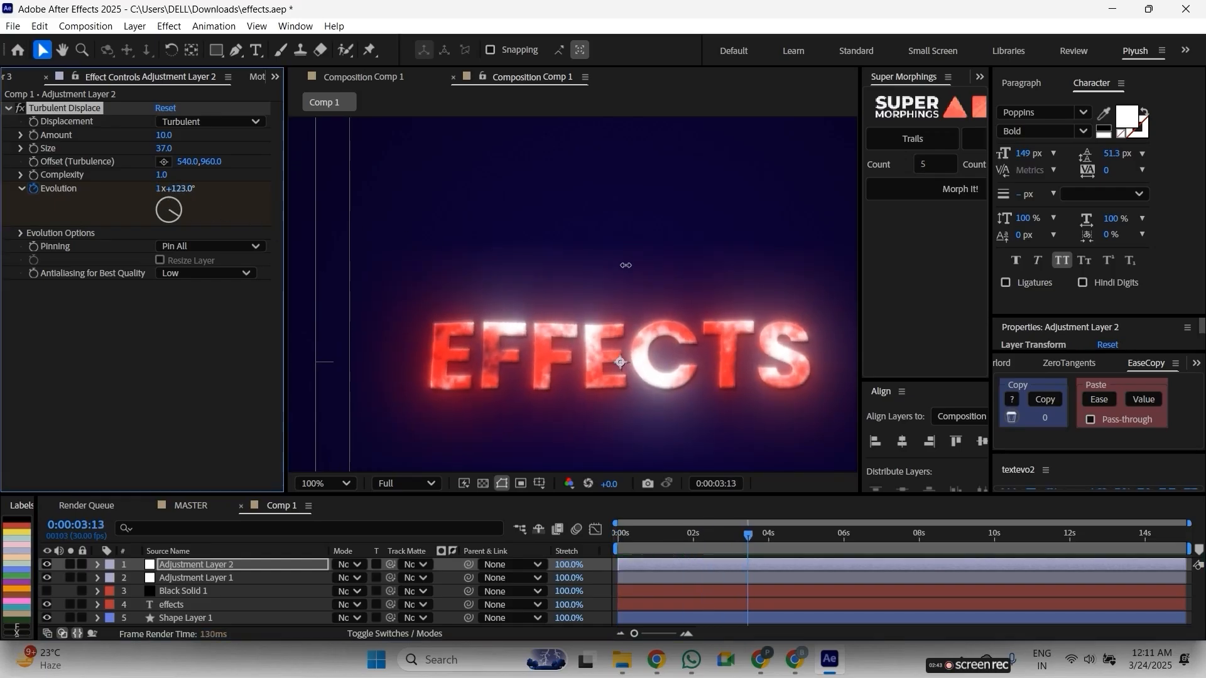
key("u")
Step: Preview the displaced text animation from the start at Quarter resolution, and restore the preview resolution to Full
key("Home")
scroll(606, 391, "down", 2)
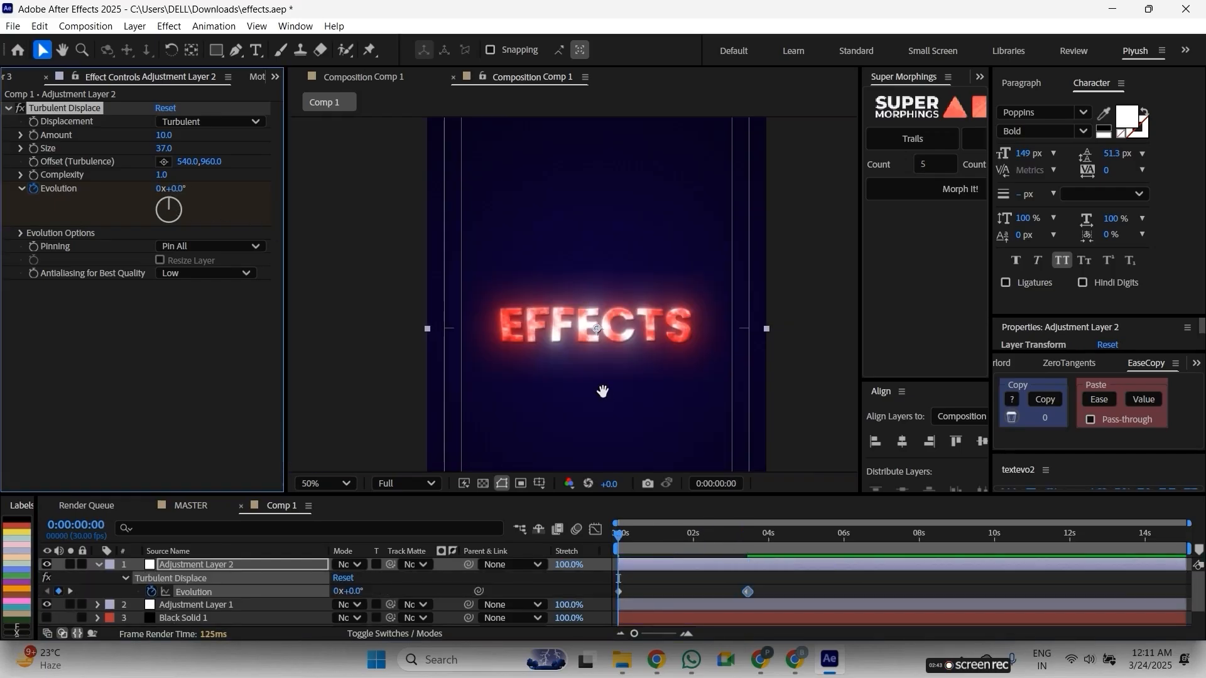
key("space")
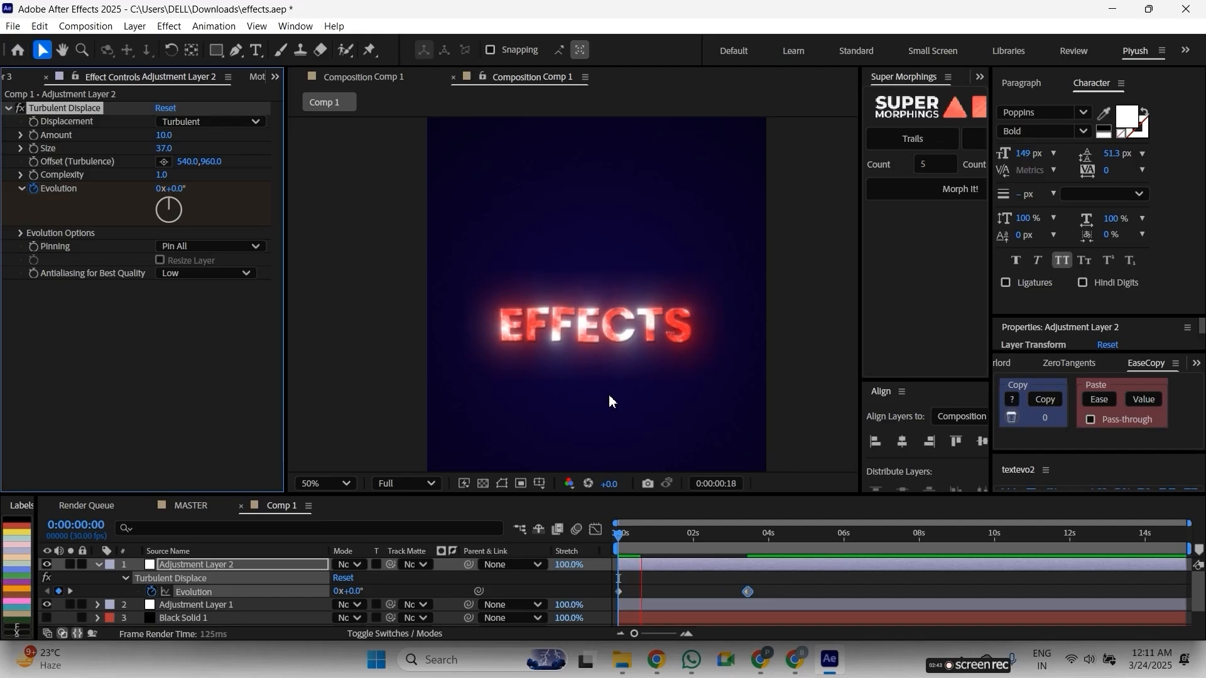
left_click(405, 483)
left_click(405, 581)
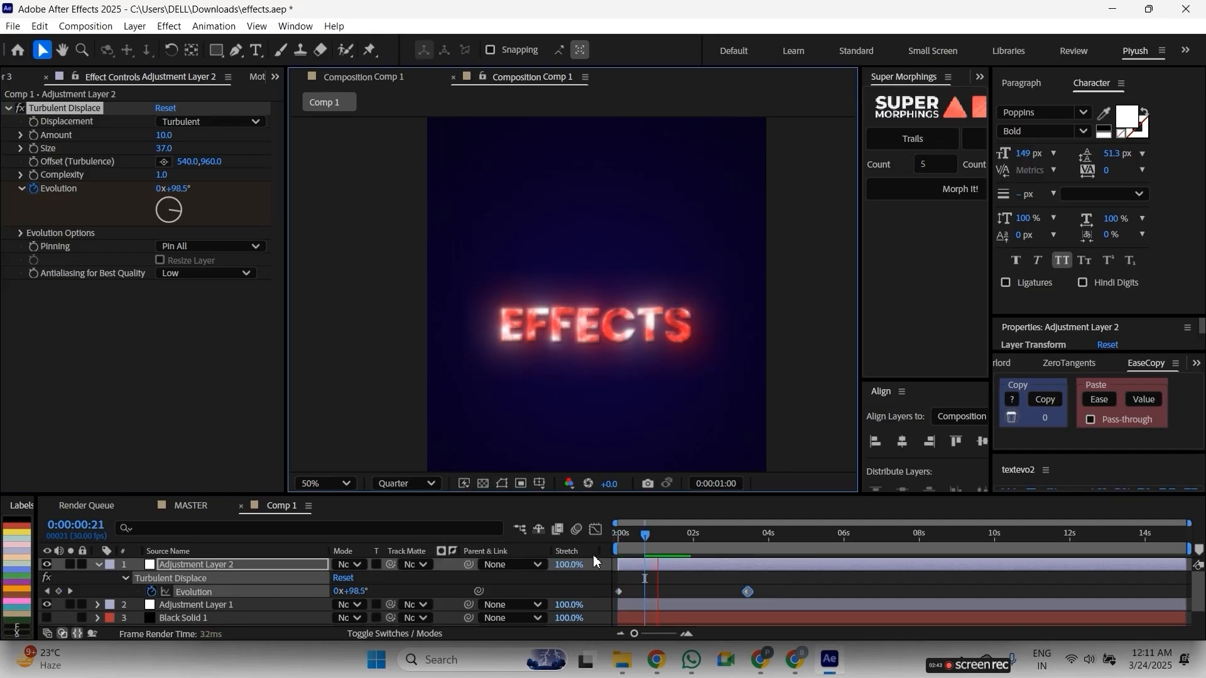
scroll(568, 369, "up", 2)
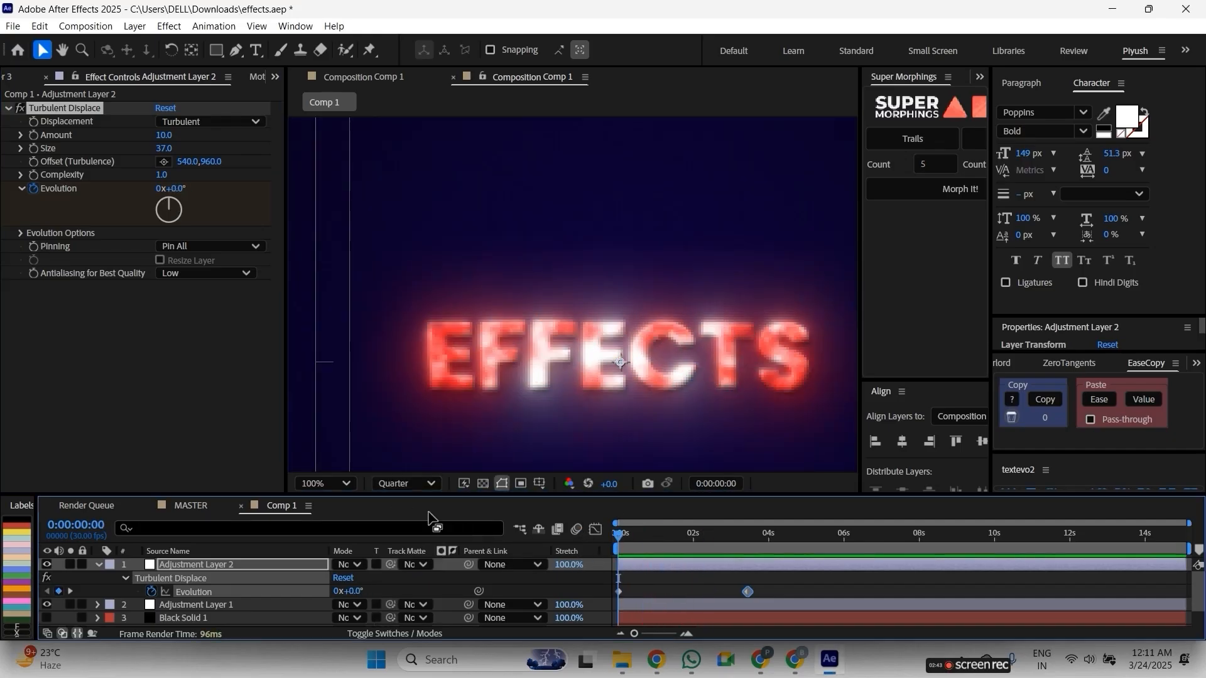
left_click(405, 483)
left_click(405, 531)
Step: Turn off All Caps for the effects text and change its font style to SemiBold
scroll(380, 604, "down", 2)
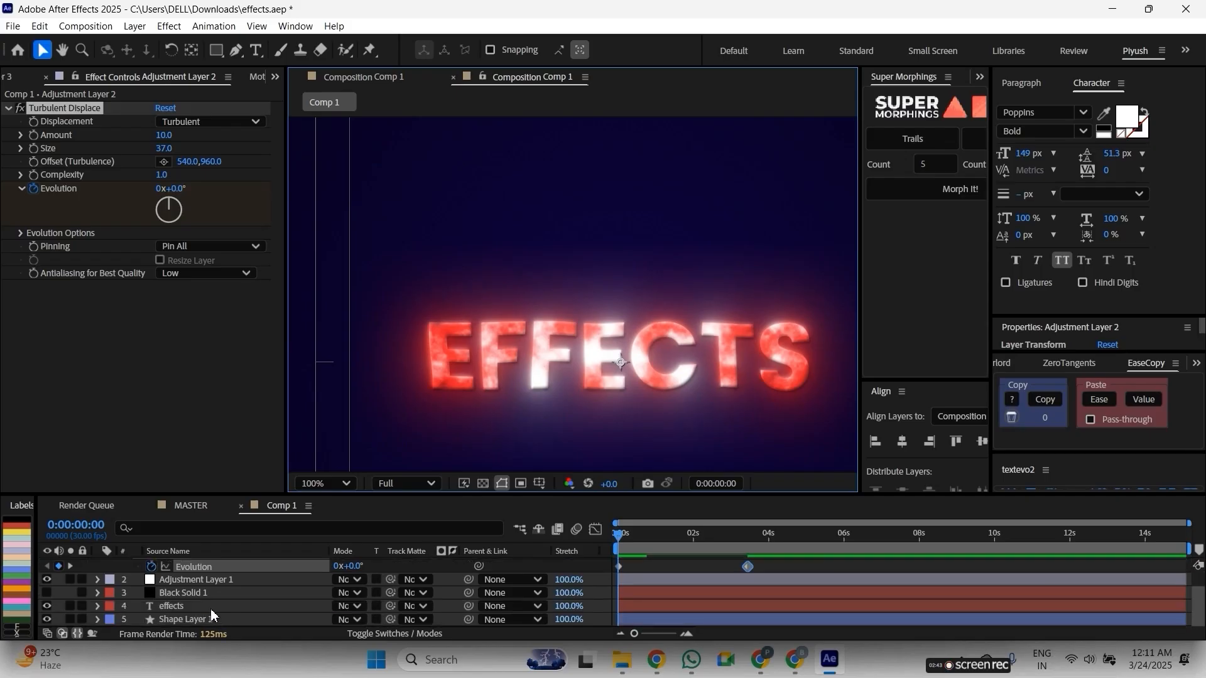
left_click(204, 607)
left_click(1061, 260)
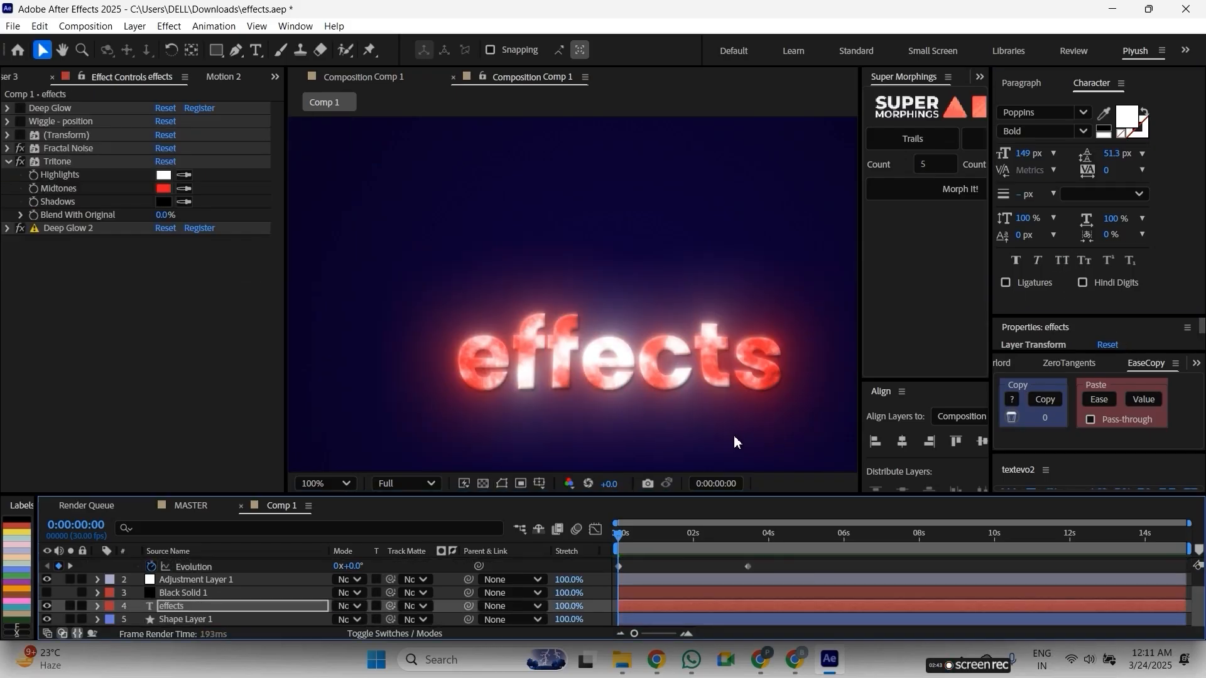
key("space")
scroll(658, 405, "down", 2)
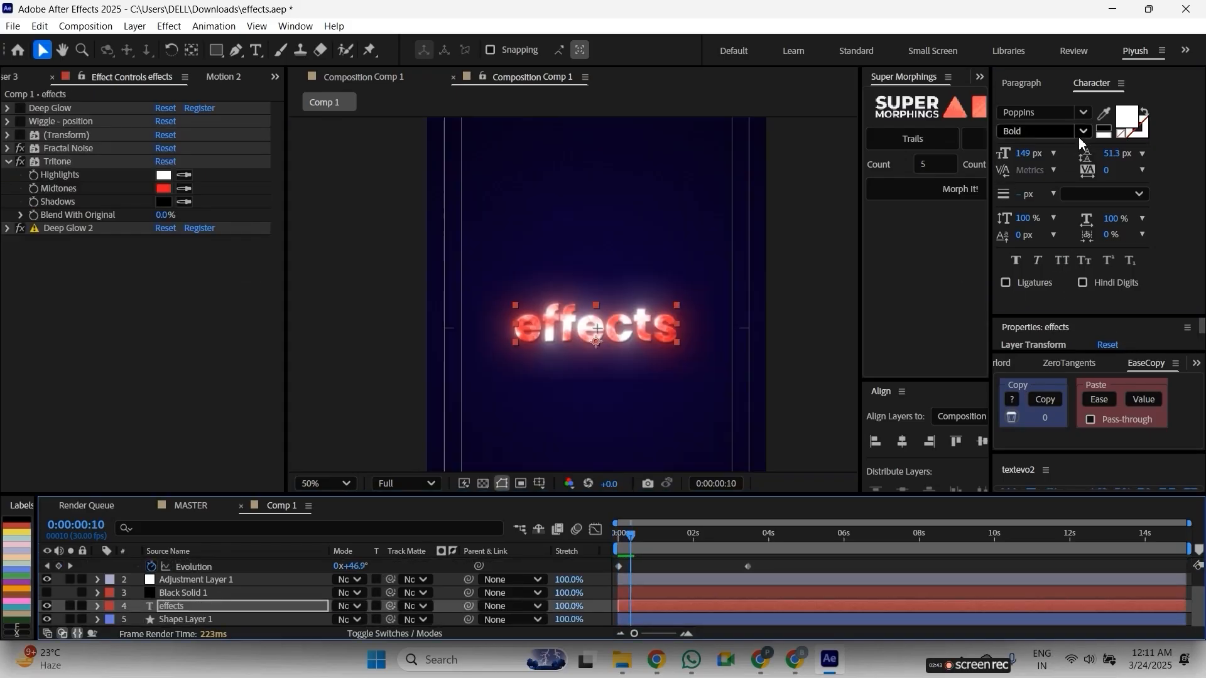
left_click(1062, 131)
left_click(1037, 343)
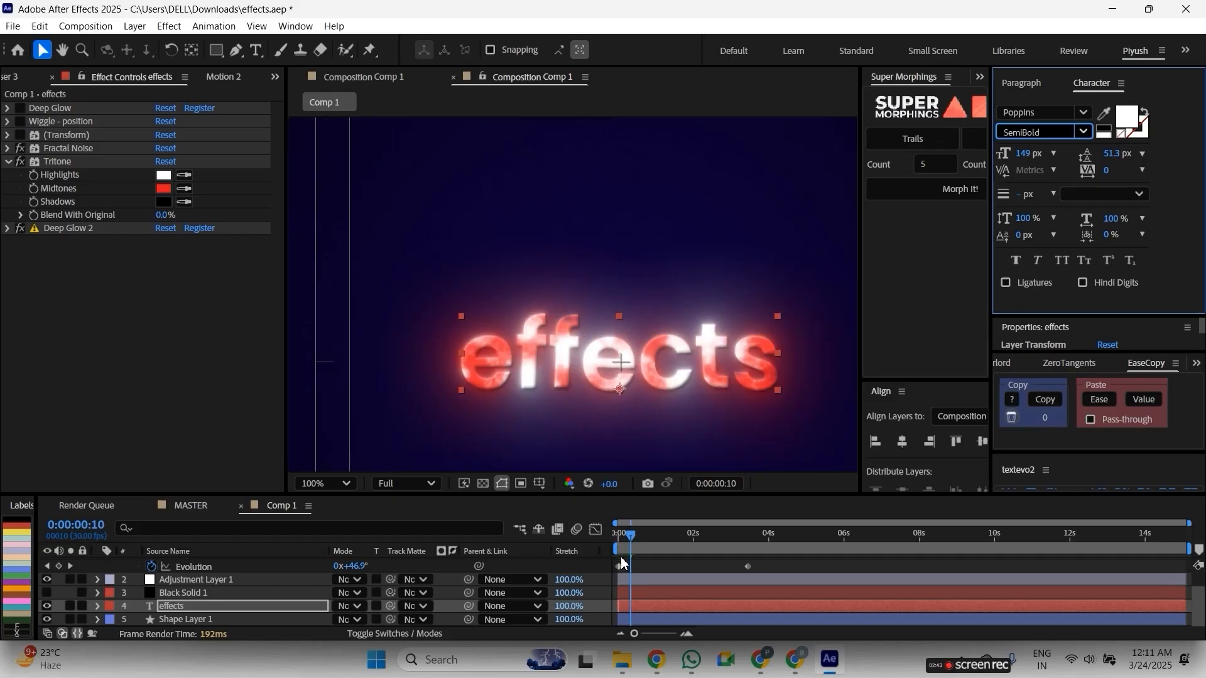
Step: Play the restyled lowercase text animation from the first frame and inspect it up close
mouse_move(630, 534)
left_mouse_down()
mouse_move(706, 538)
mouse_move(619, 539)
left_mouse_up()
scroll(576, 427, "down", 2)
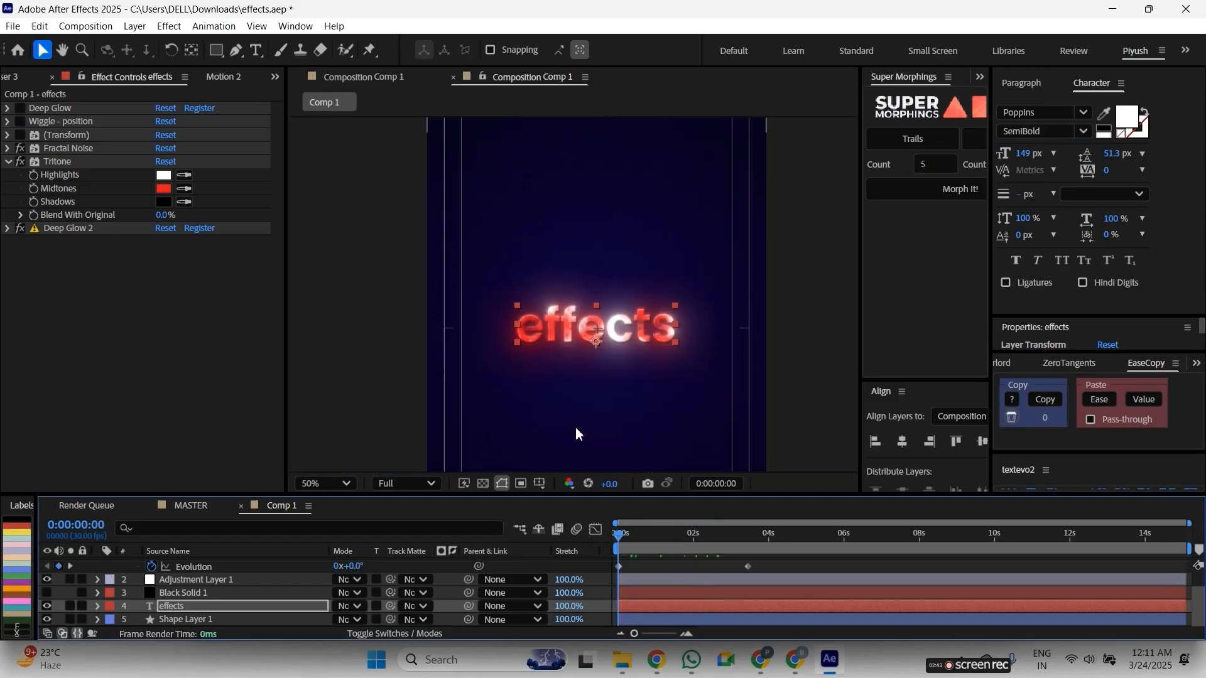
key("space")
scroll(575, 427, "up", 1)
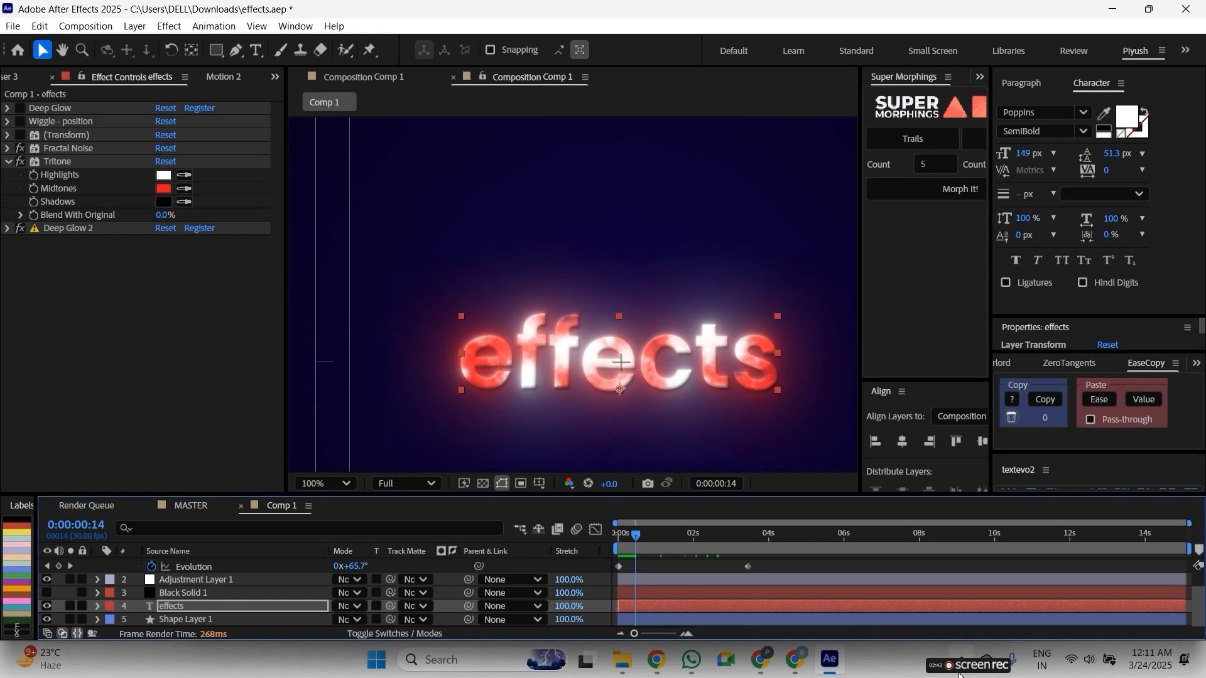
mouse_move(957, 672)
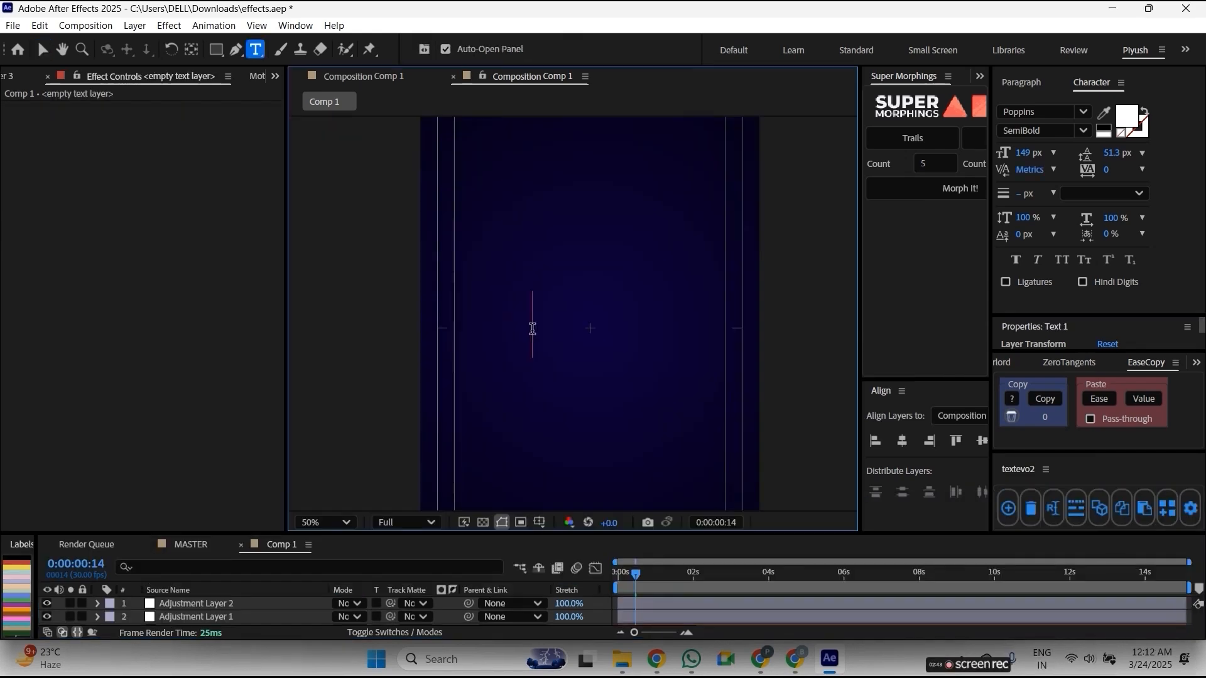
Step: Create a text layer reading "Light" and hide both adjustment layers
left_click(532, 328)
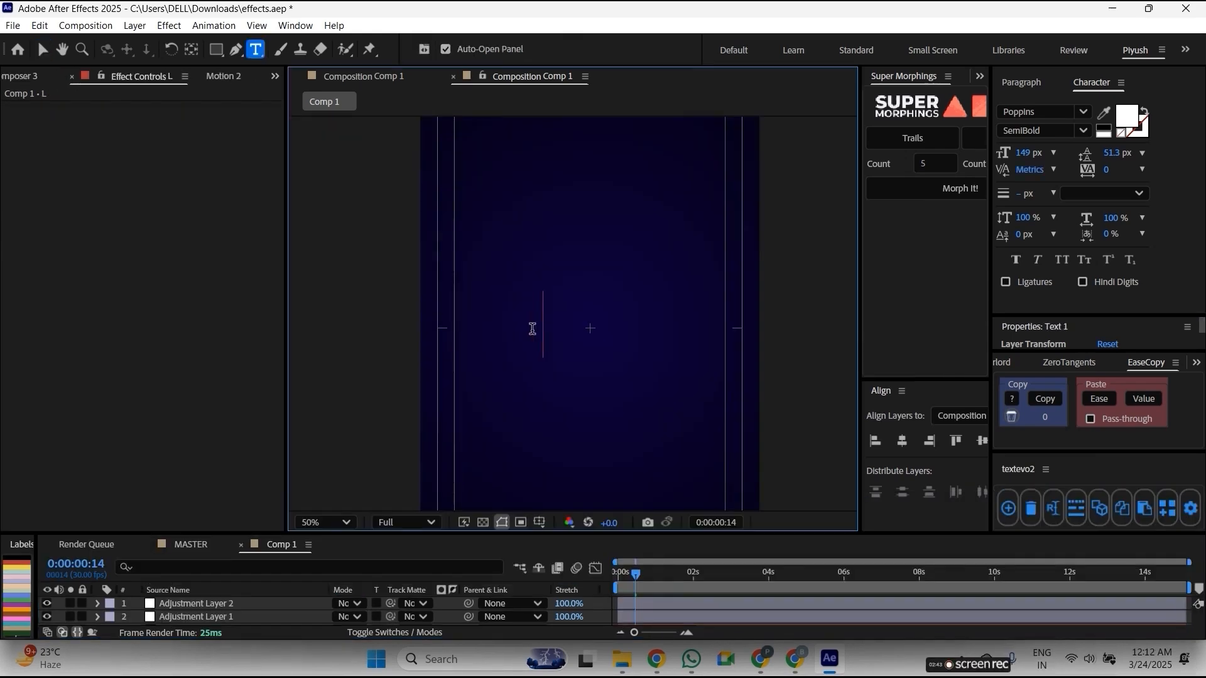
type("Light")
left_click(43, 49)
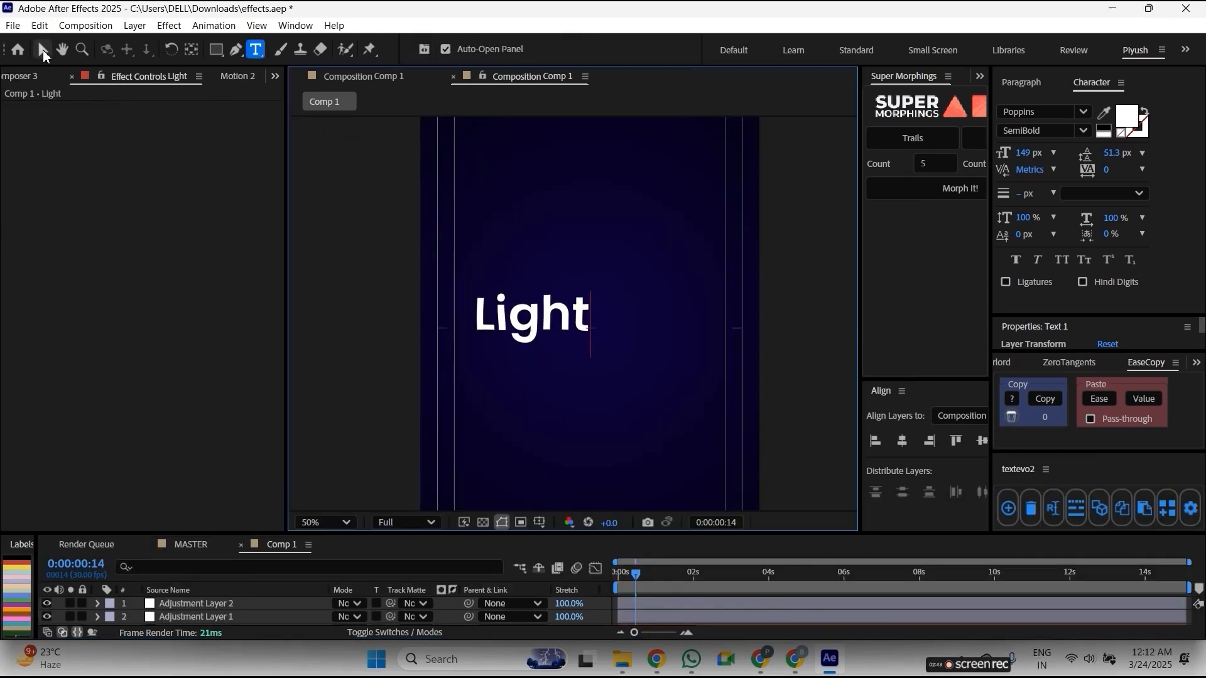
left_click(47, 603)
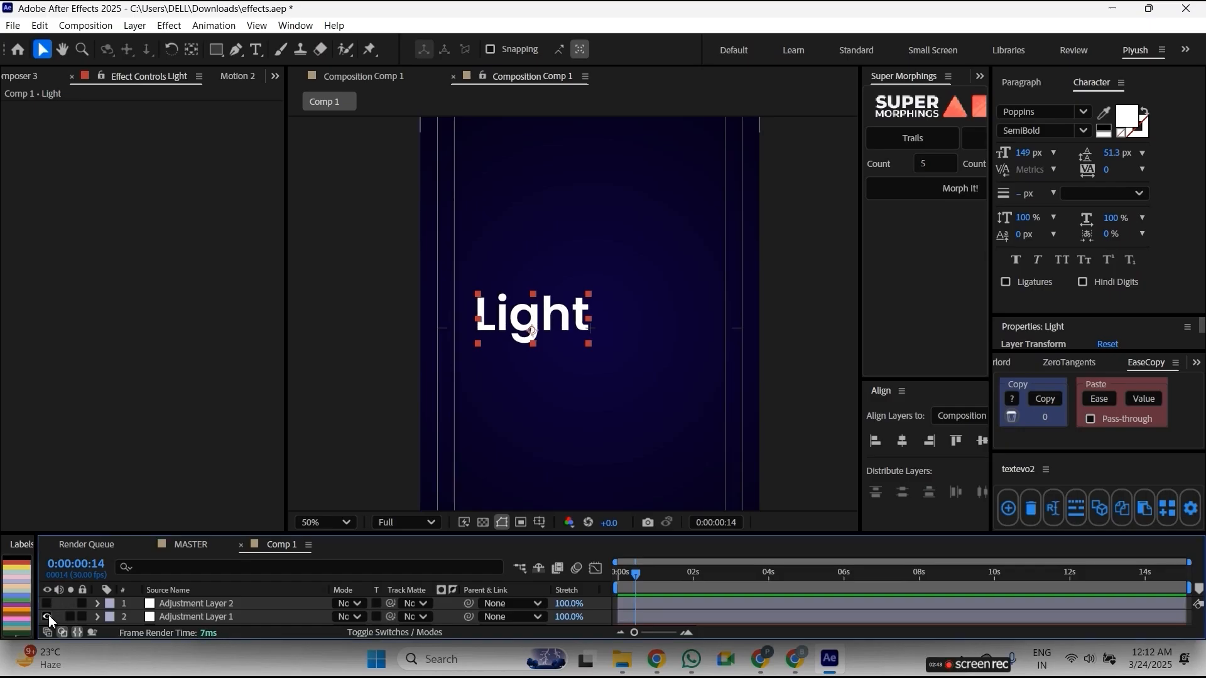
left_click(47, 617)
Step: Center the "Light" text horizontally and vertically in the composition
left_click(900, 440)
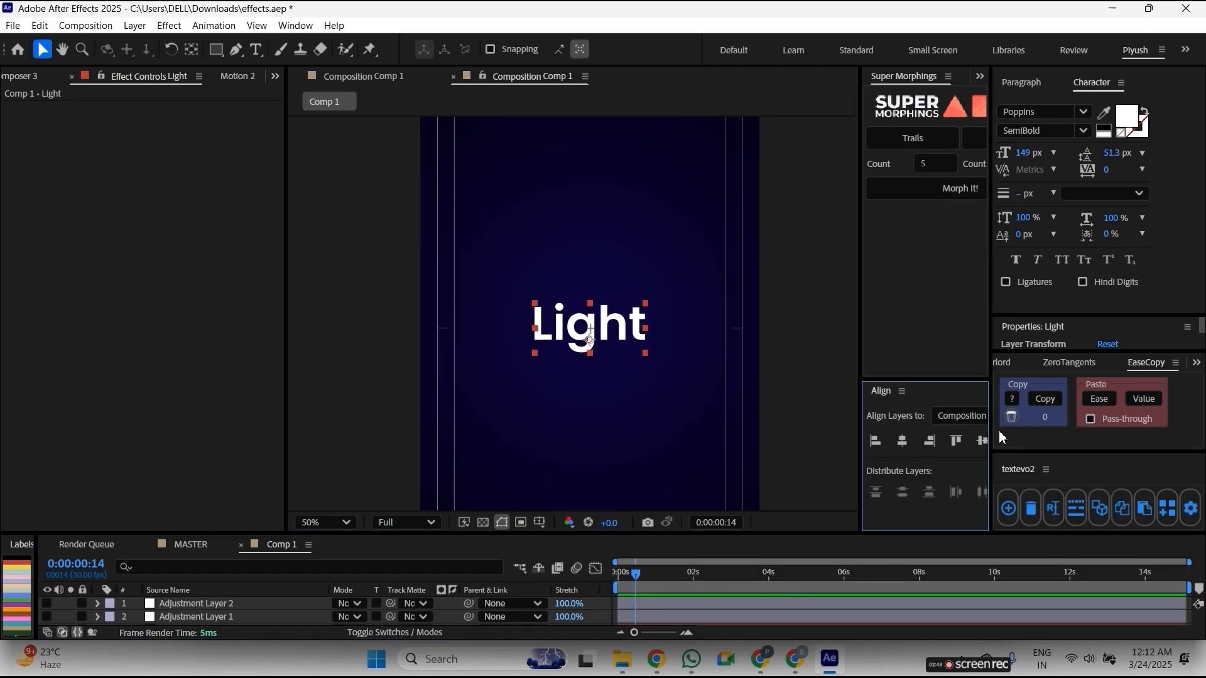
left_click_drag(994, 435, 1030, 439)
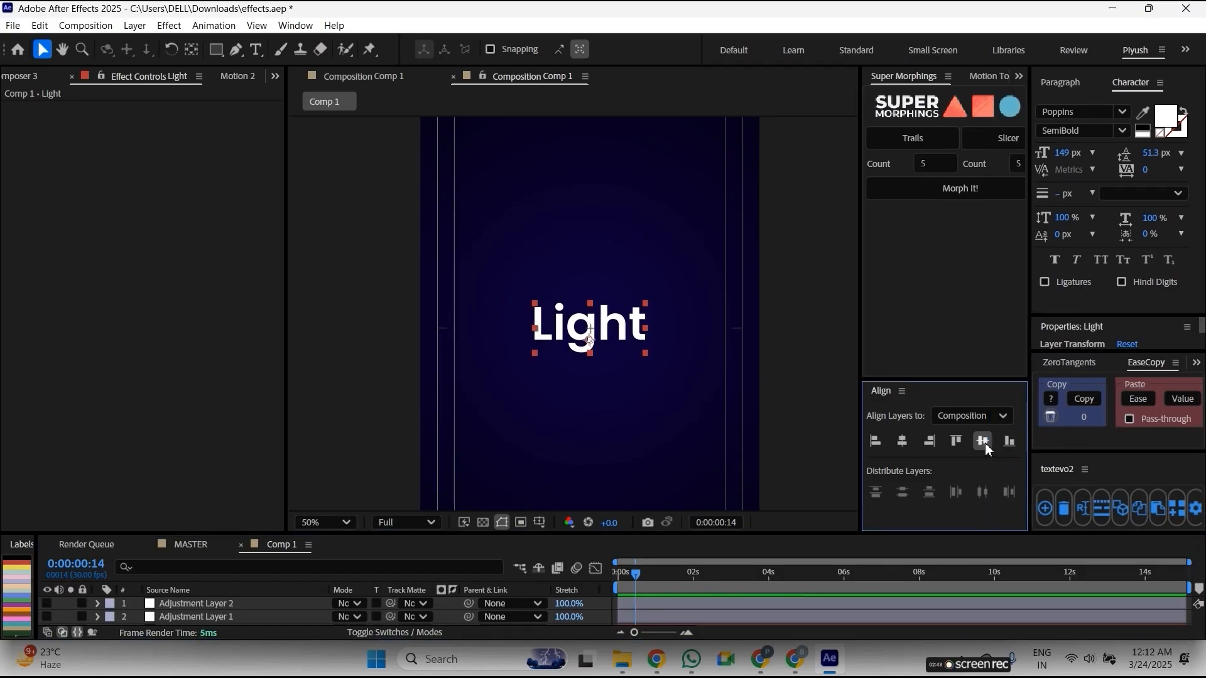
left_click(982, 441)
Step: Add an Inner Shadow layer style to the "Light" text layer
left_click_drag(293, 532, 302, 400)
right_click(192, 515)
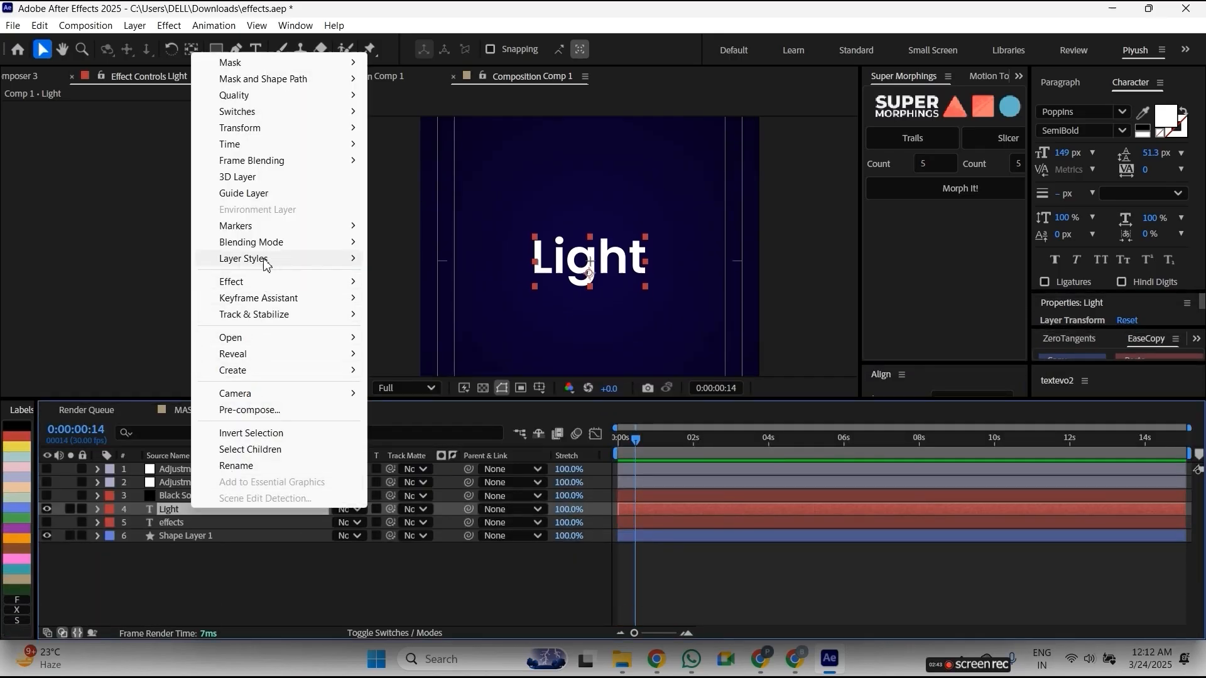
mouse_move(280, 258)
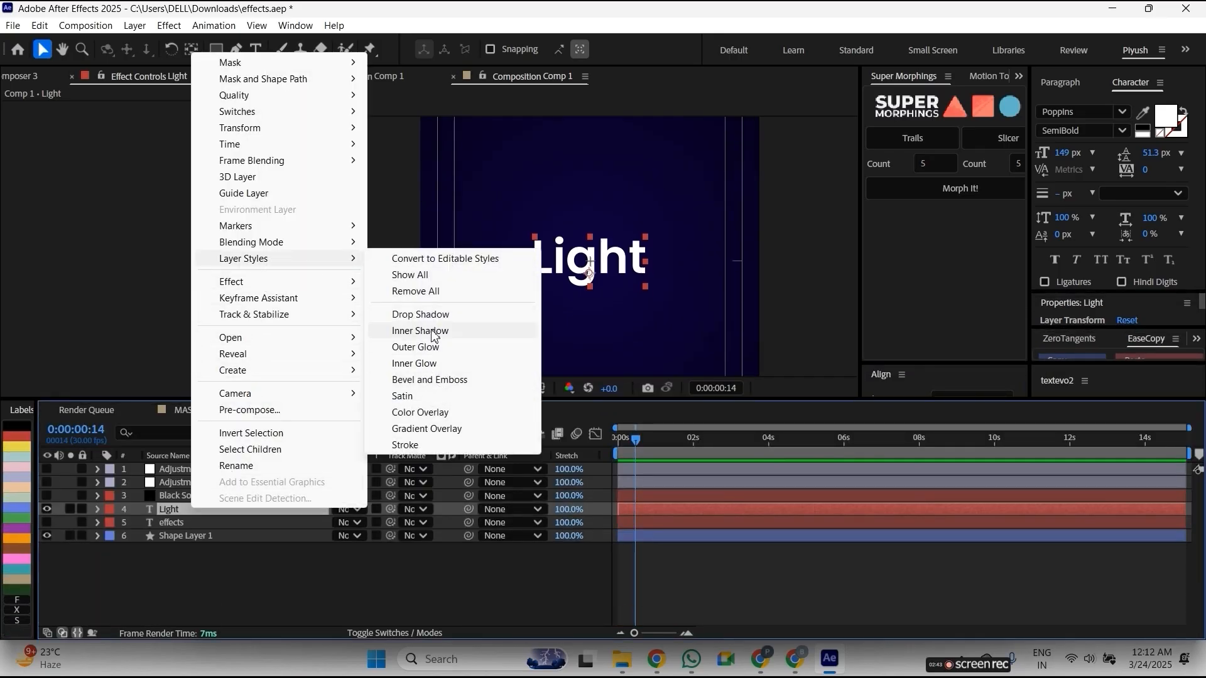
left_click(431, 331)
left_click_drag(527, 279, 534, 278)
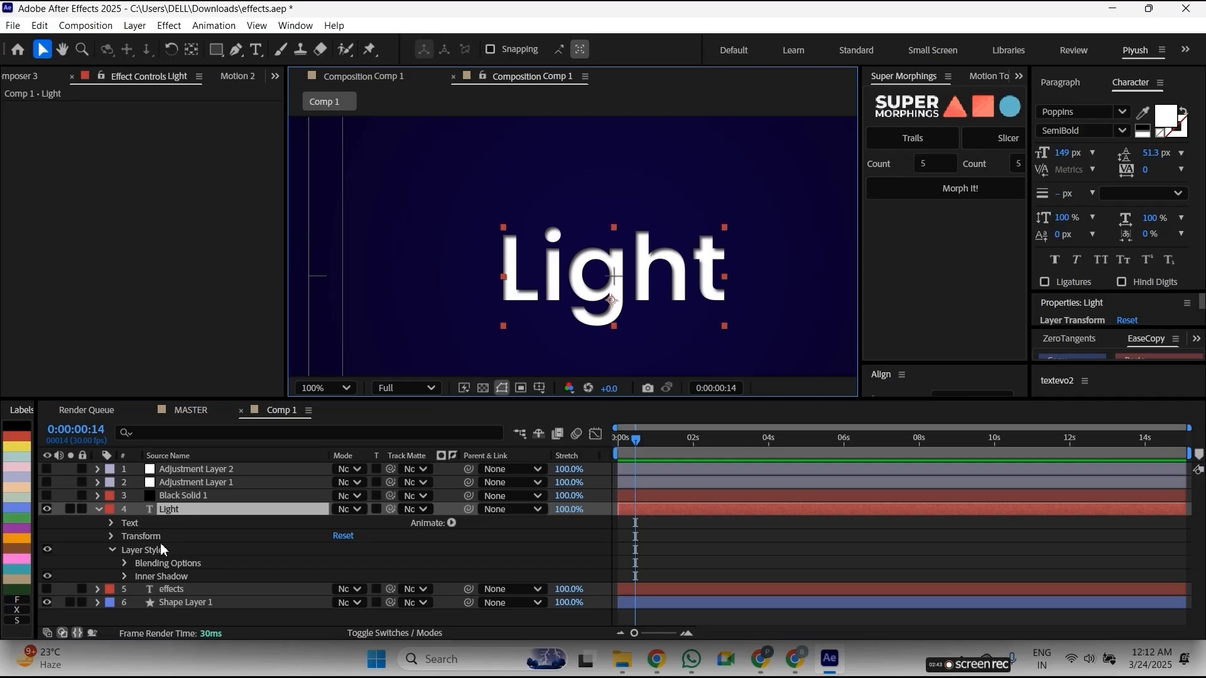
Step: Set the Inner Shadow's blend mode to Normal and its color to white
left_click(125, 576)
left_click(364, 589)
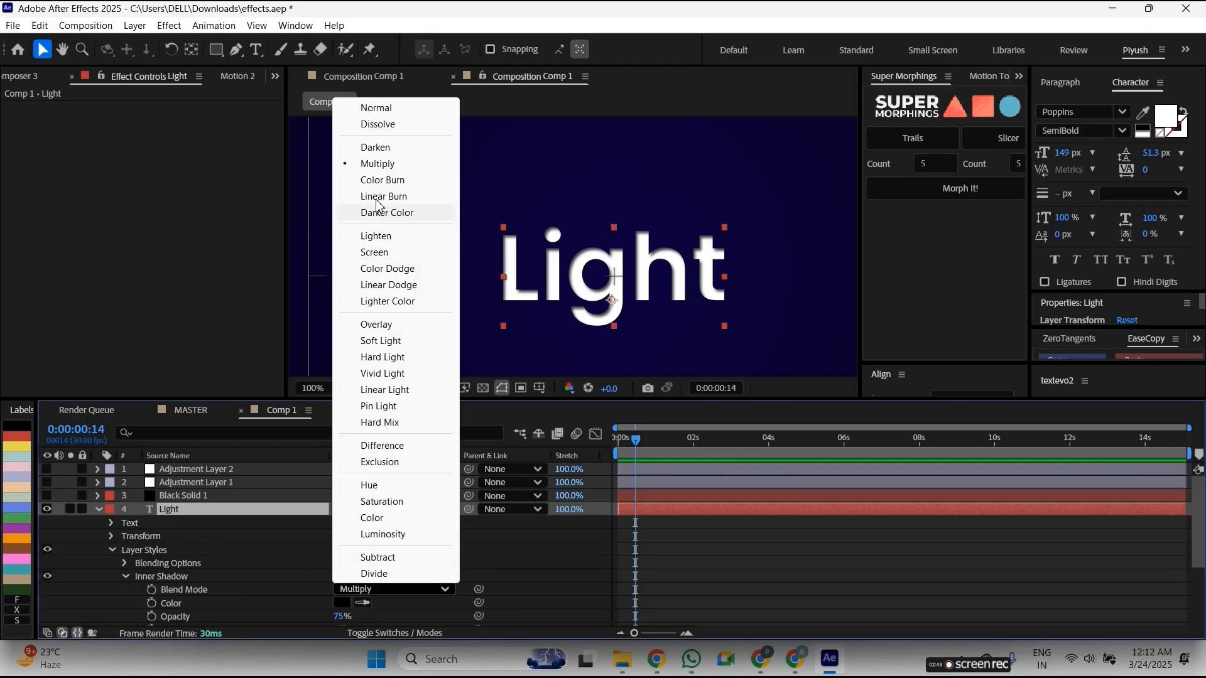
left_click(378, 111)
left_click(343, 563)
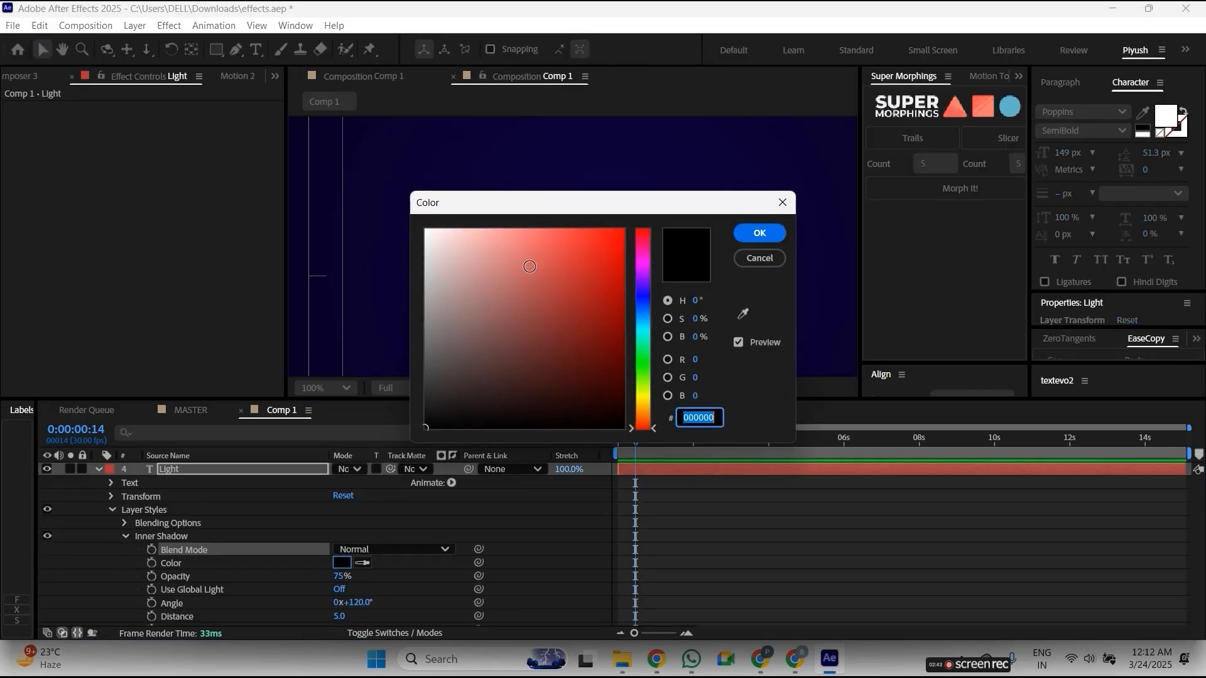
left_click(760, 234)
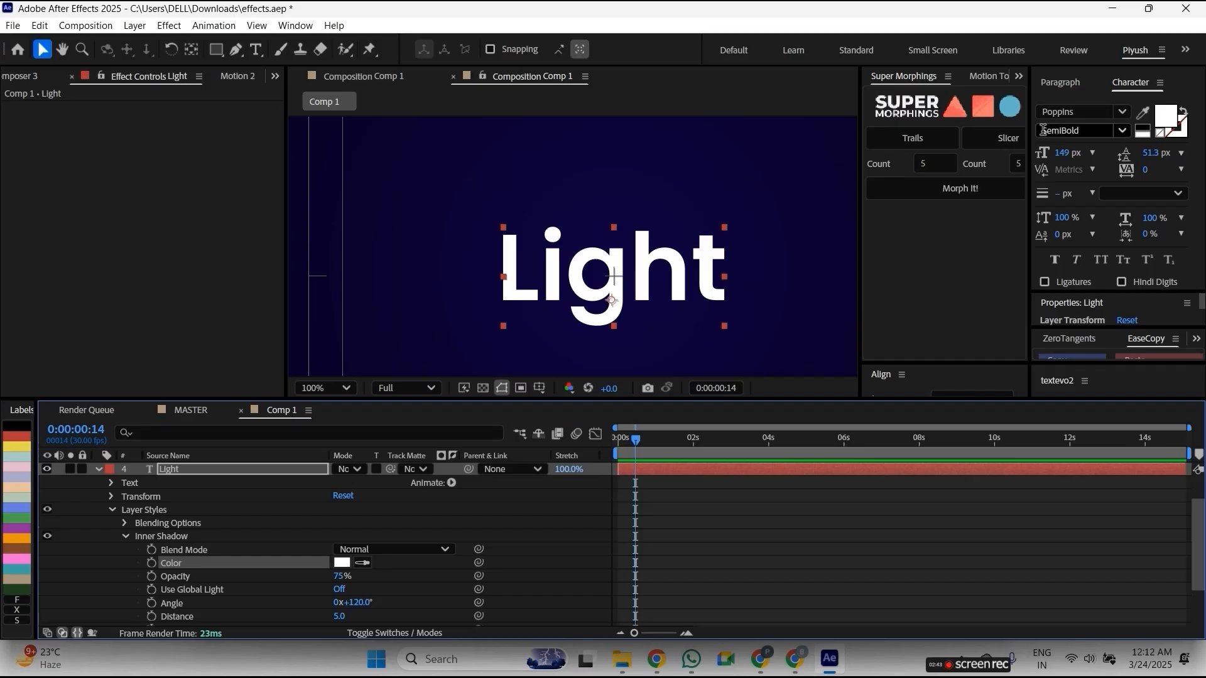
Step: Set the fill color of the "Light" text to orange FF7407
left_click(1159, 118)
left_click_drag(691, 211, 1085, 271)
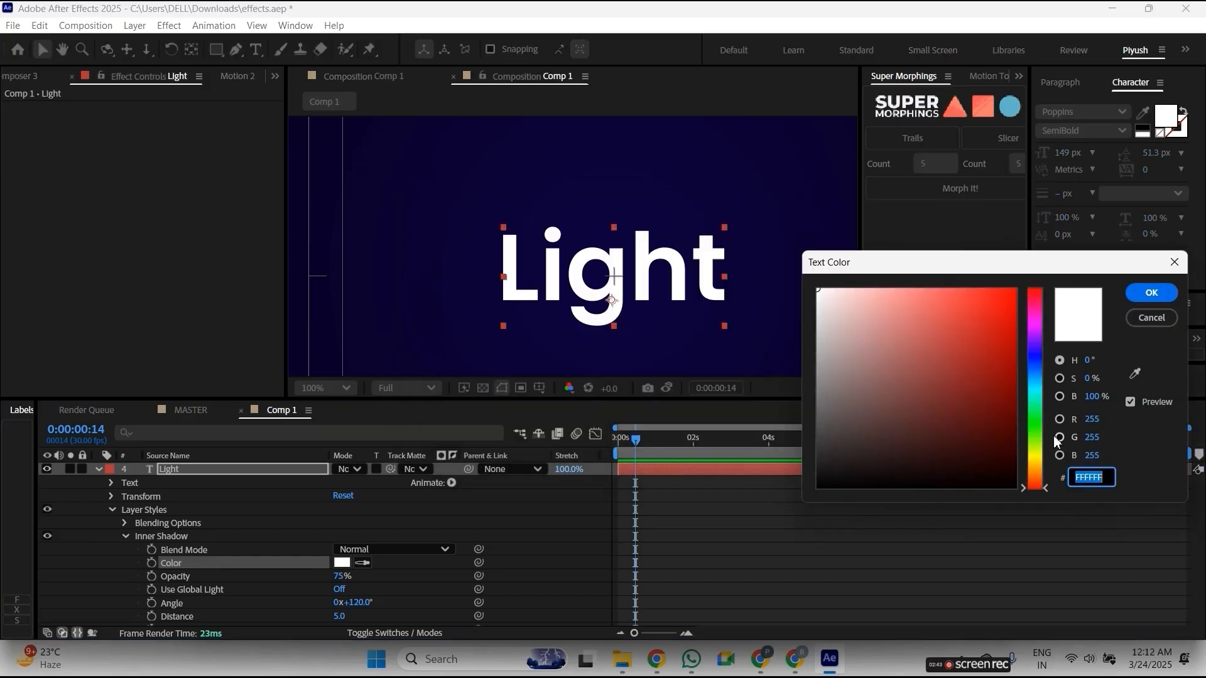
left_click(1038, 481)
left_click(1010, 290)
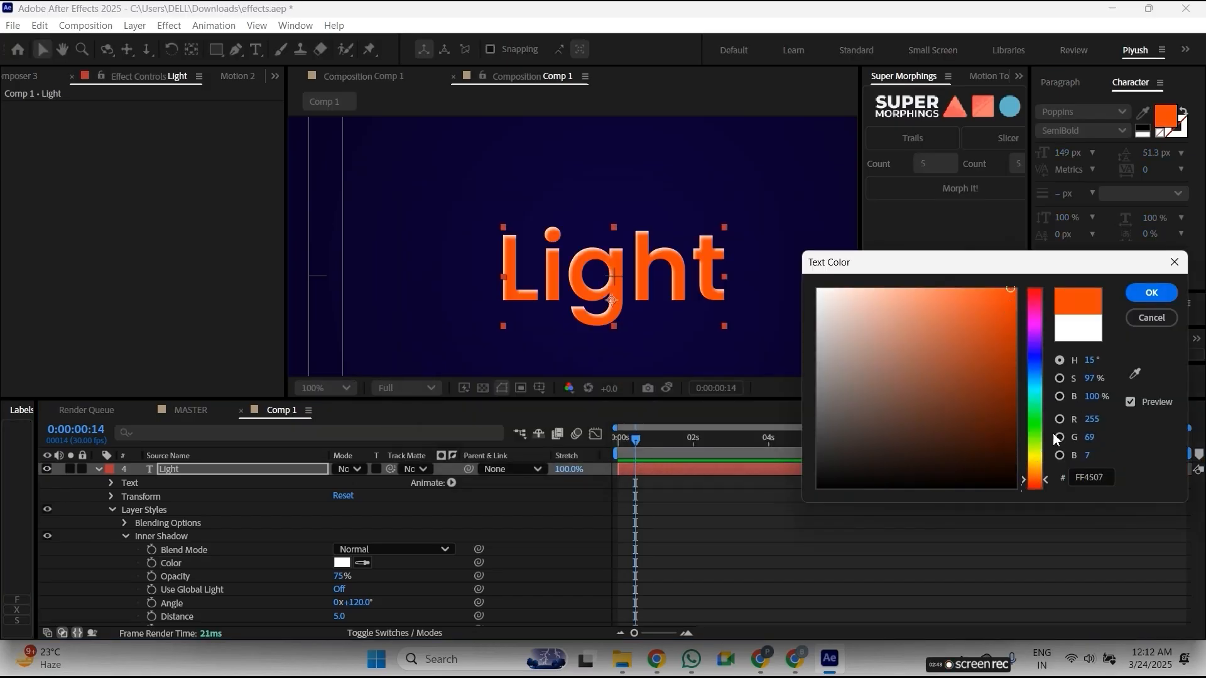
left_click_drag(1037, 480, 1038, 475)
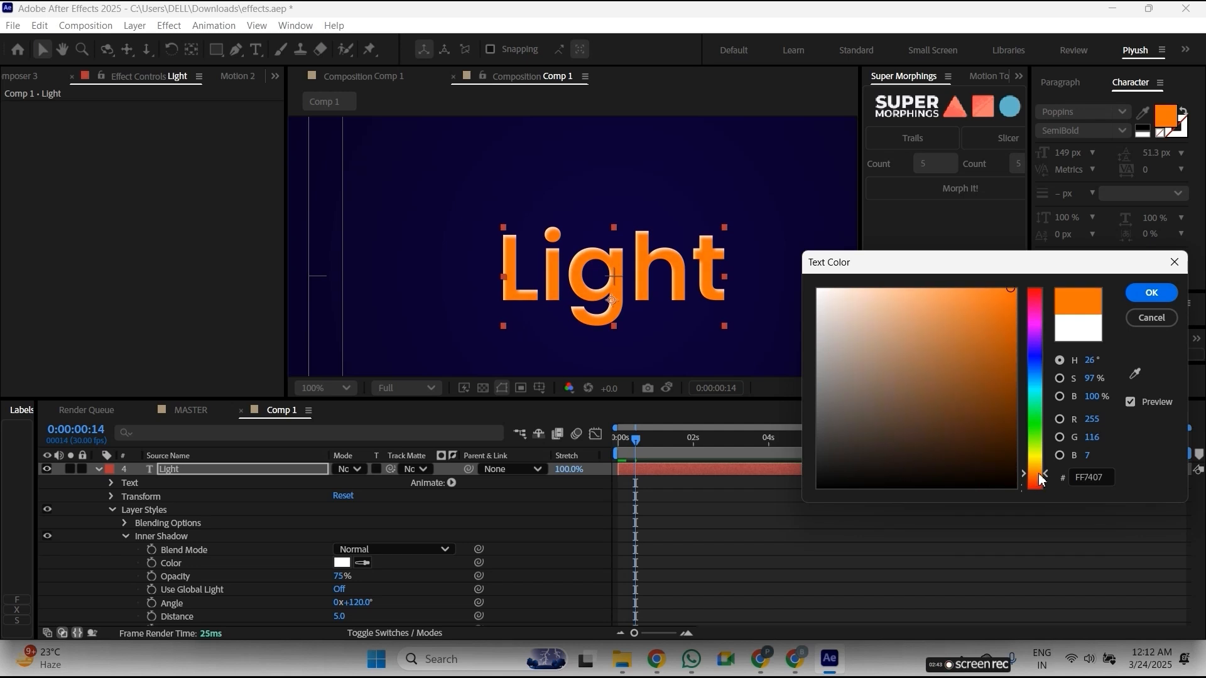
left_click(1151, 293)
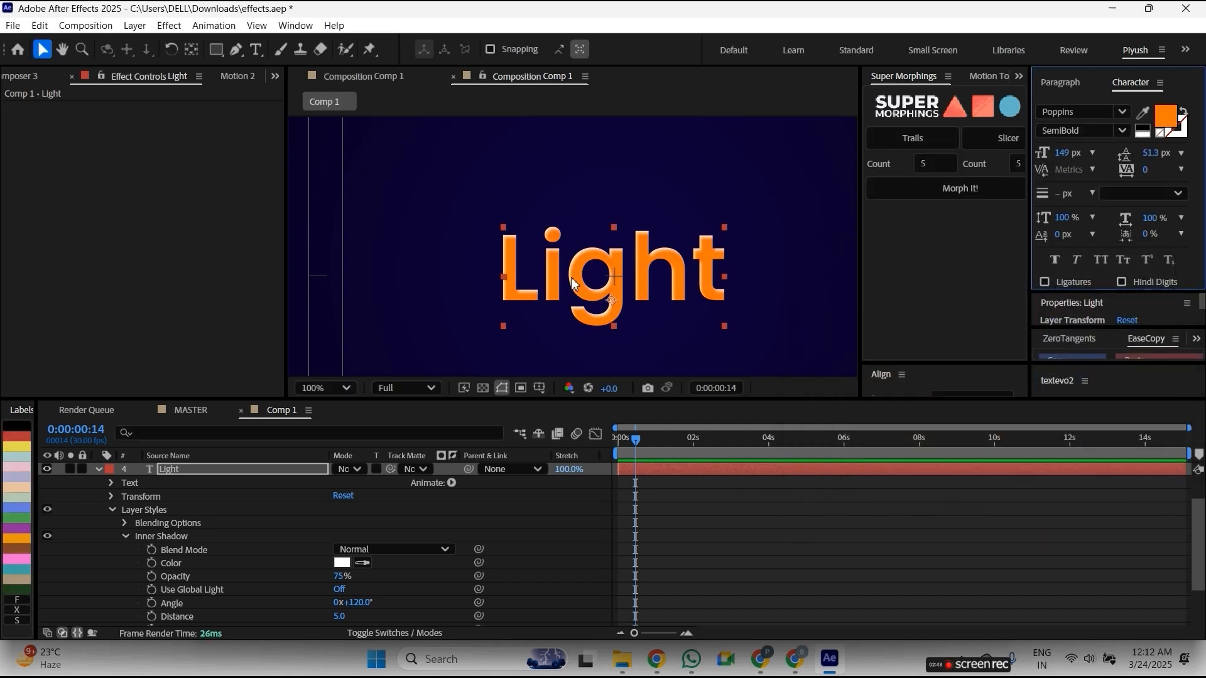
Step: Set the Inner Shadow's opacity to 100% on the "Light" text
scroll(572, 284, "up", 2)
left_click_drag(602, 248, 598, 232)
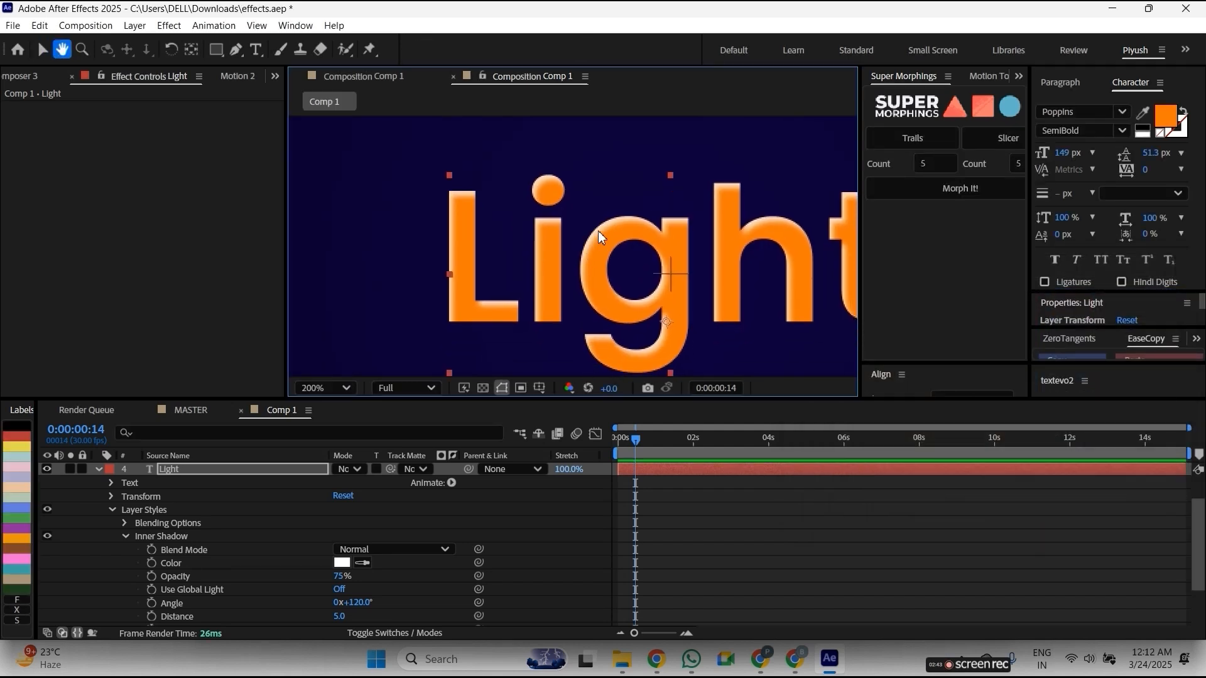
left_click_drag(342, 582, 357, 605)
scroll(409, 584, "down", 2)
key("ctrl+z")
key("ctrl+z")
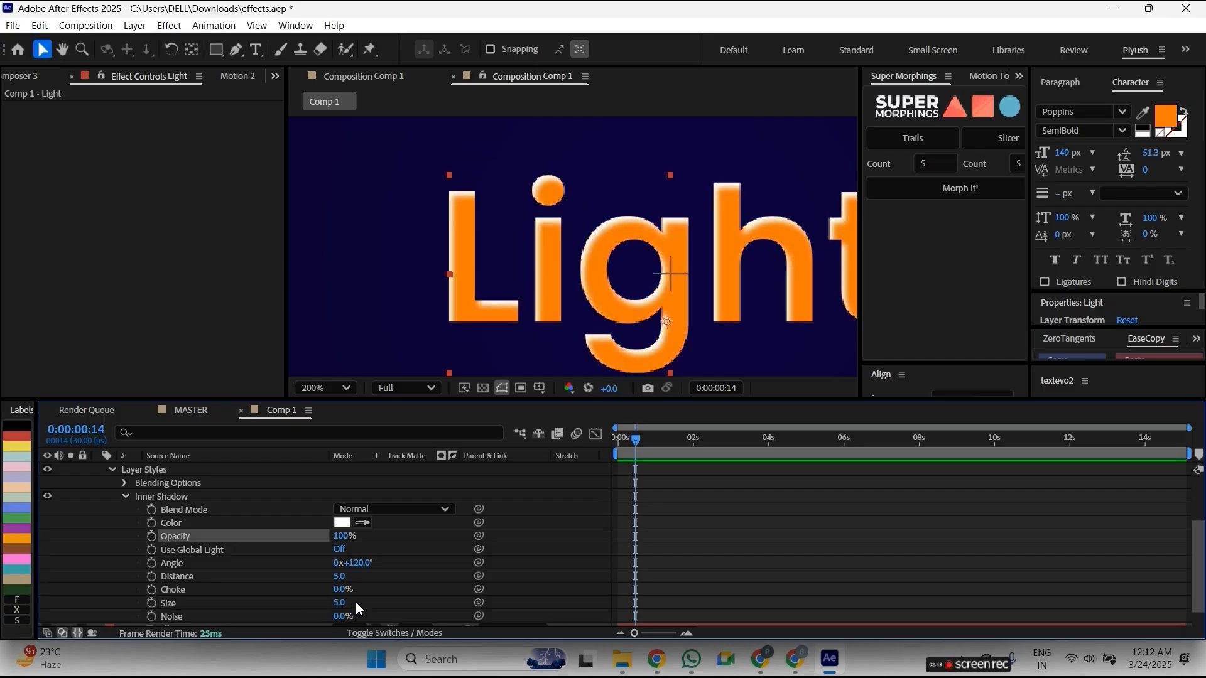
Step: Try an Inner Shadow size of 3, and set it back to 5
left_click(341, 604)
key("Return")
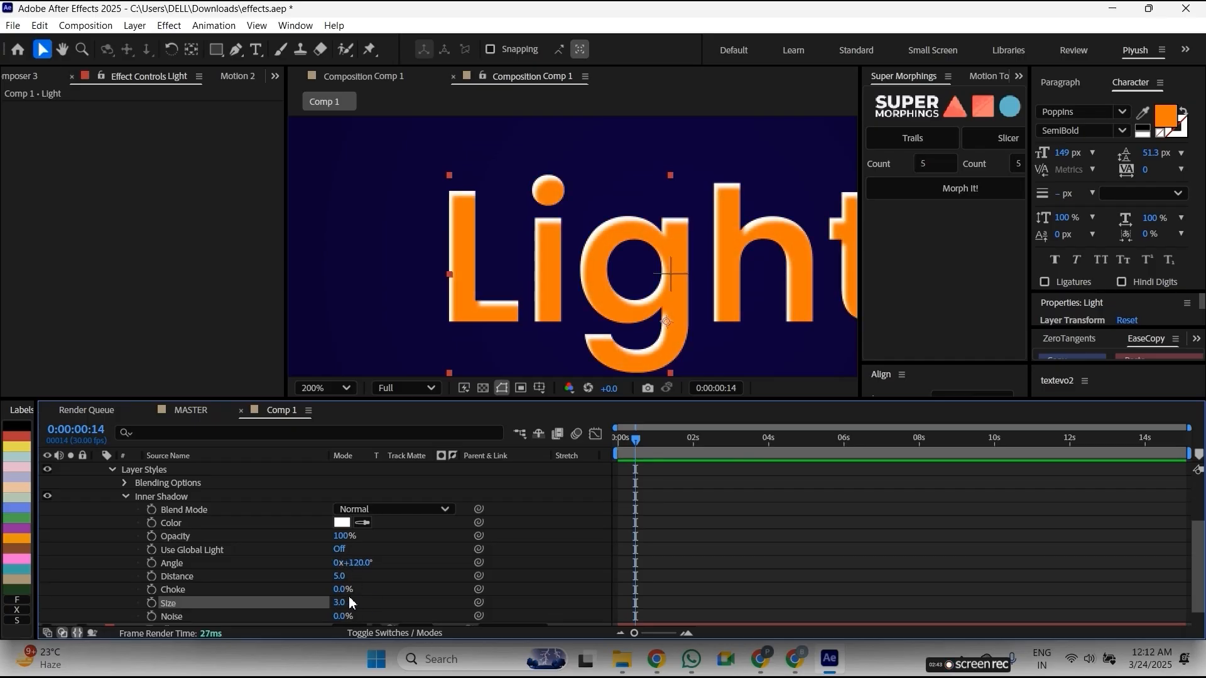
left_click(341, 576)
left_click(342, 602)
left_click(341, 602)
type("5")
key("Return")
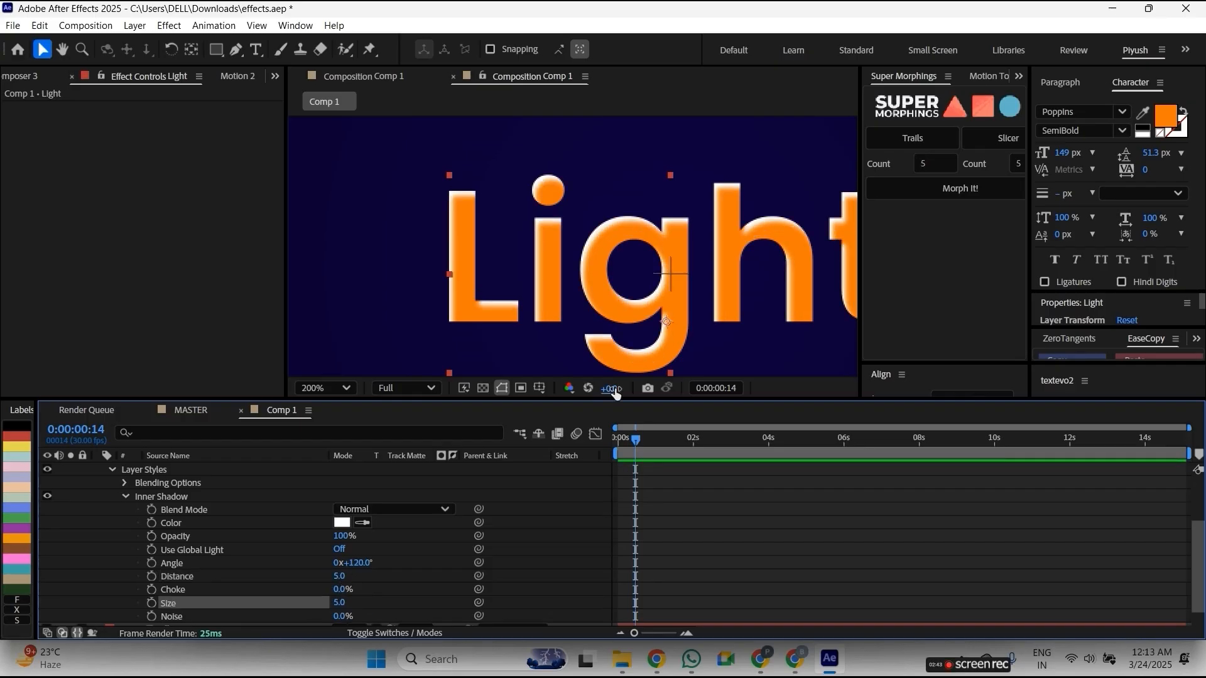
Step: Apply the Bevel Alpha effect to the "Light" text layer
scroll(612, 291, "down", 1)
scroll(612, 290, "up", 2)
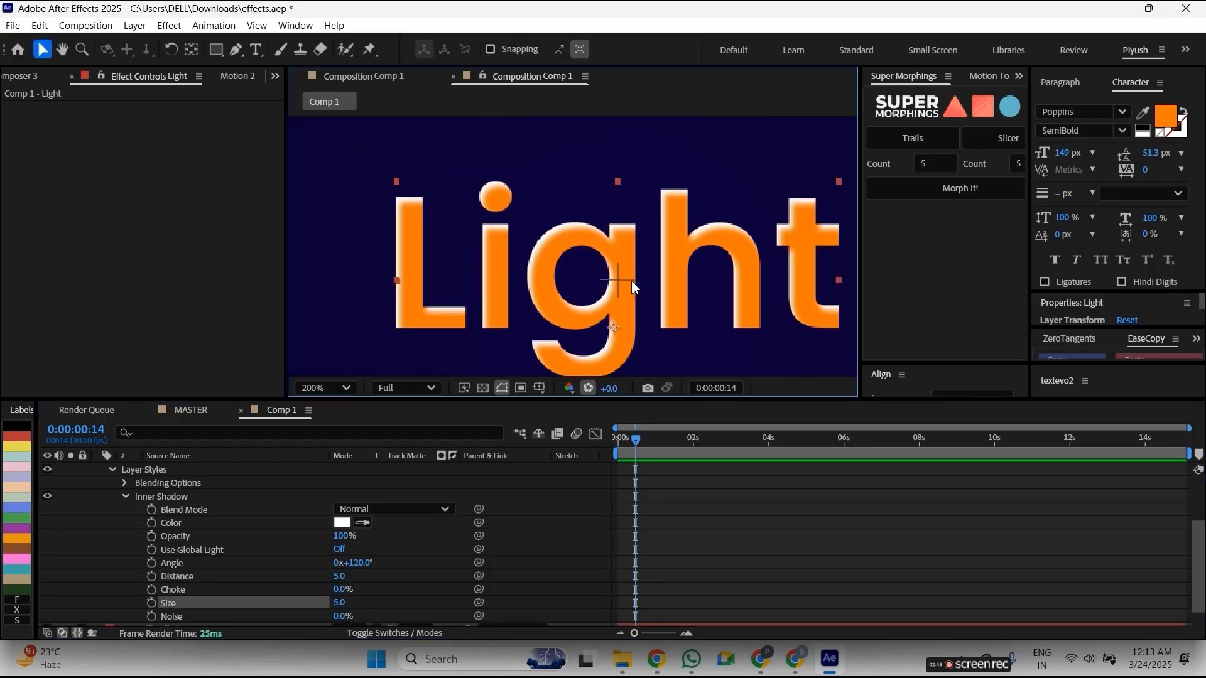
left_click_drag(635, 288, 630, 268)
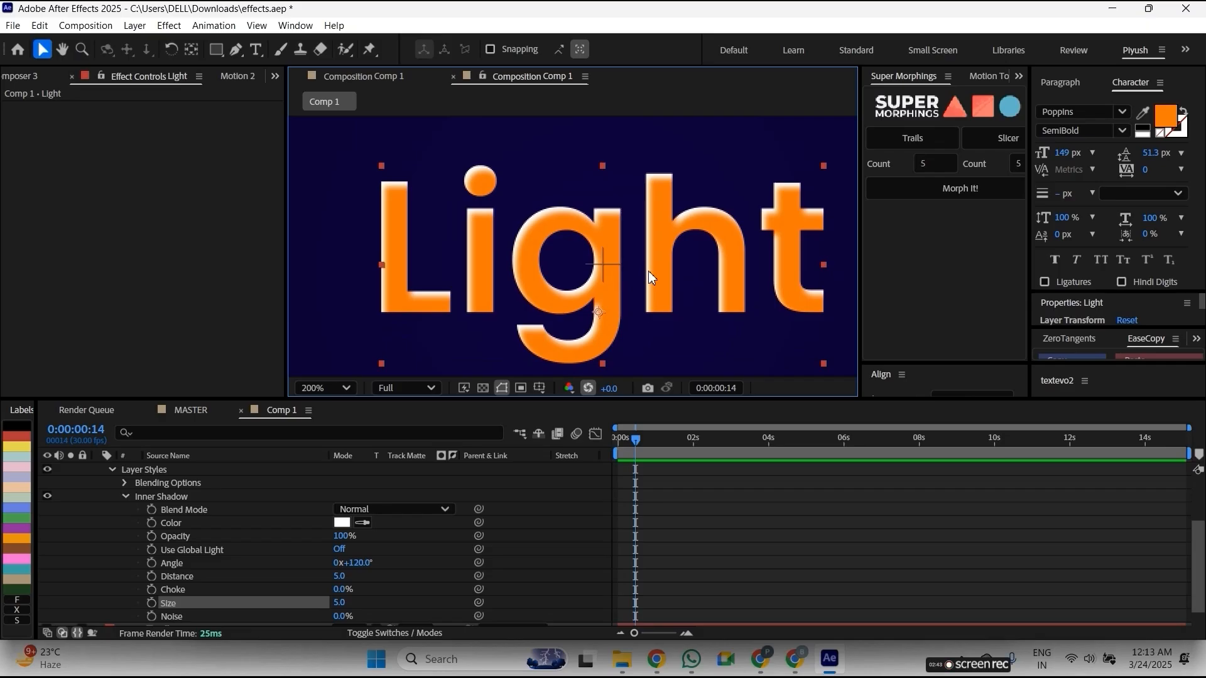
scroll(304, 536, "up", 3)
key("ctrl+space")
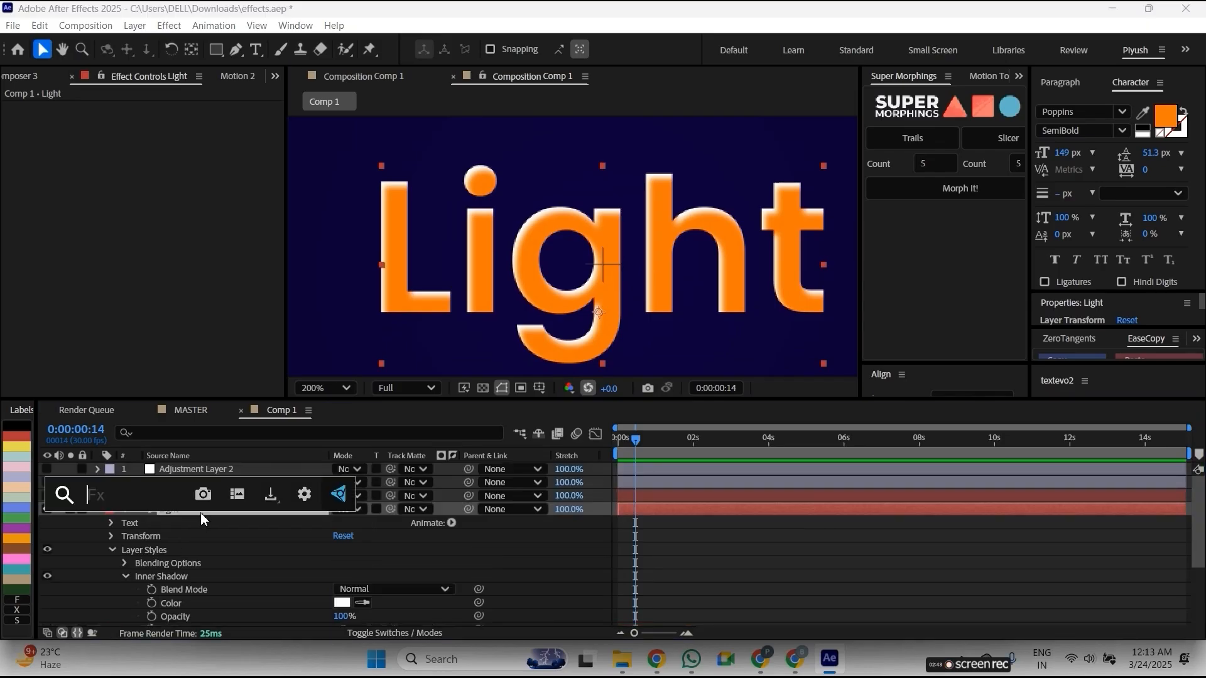
type("be")
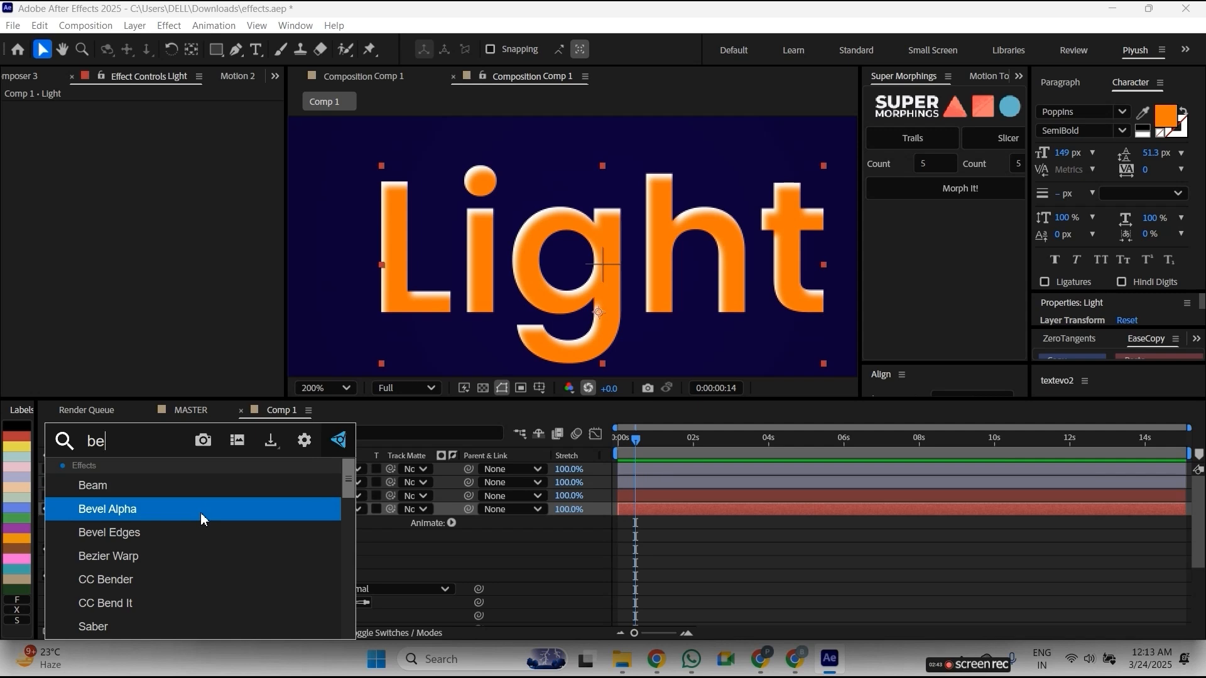
left_click(201, 512)
Step: Try a Bevel Alpha edge thickness of 4.40 and a light intensity of 0.74, undoing each change
left_click_drag(522, 346, 506, 324)
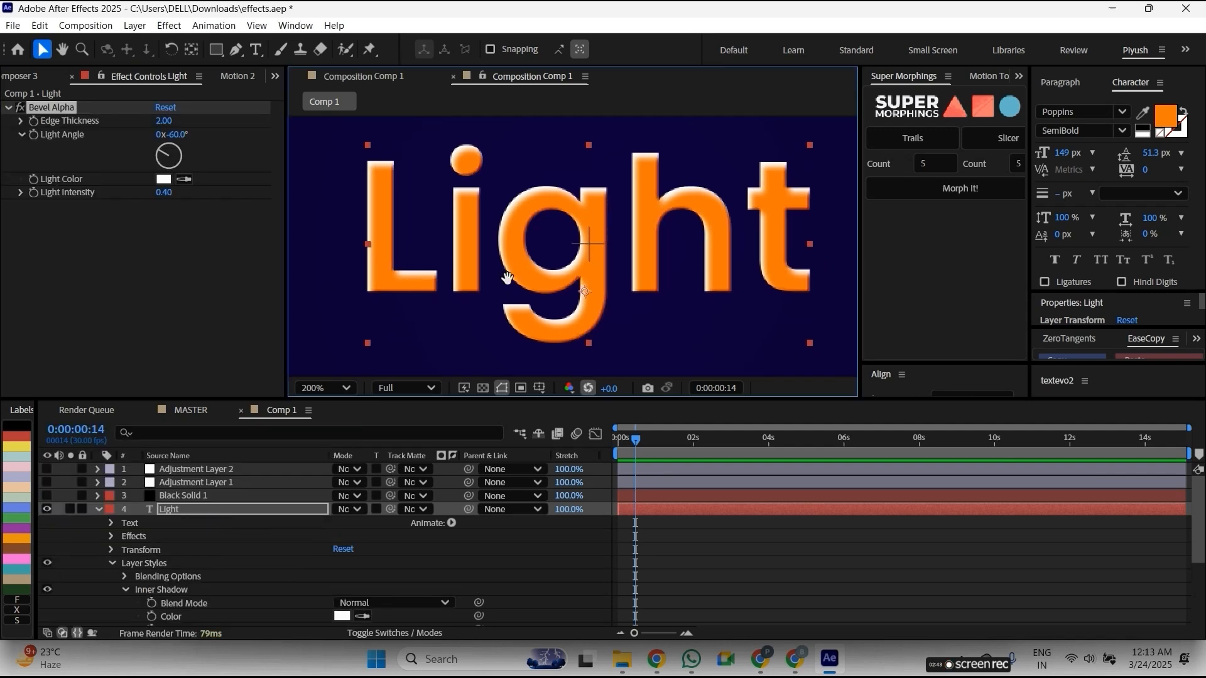
left_click_drag(597, 284, 588, 272)
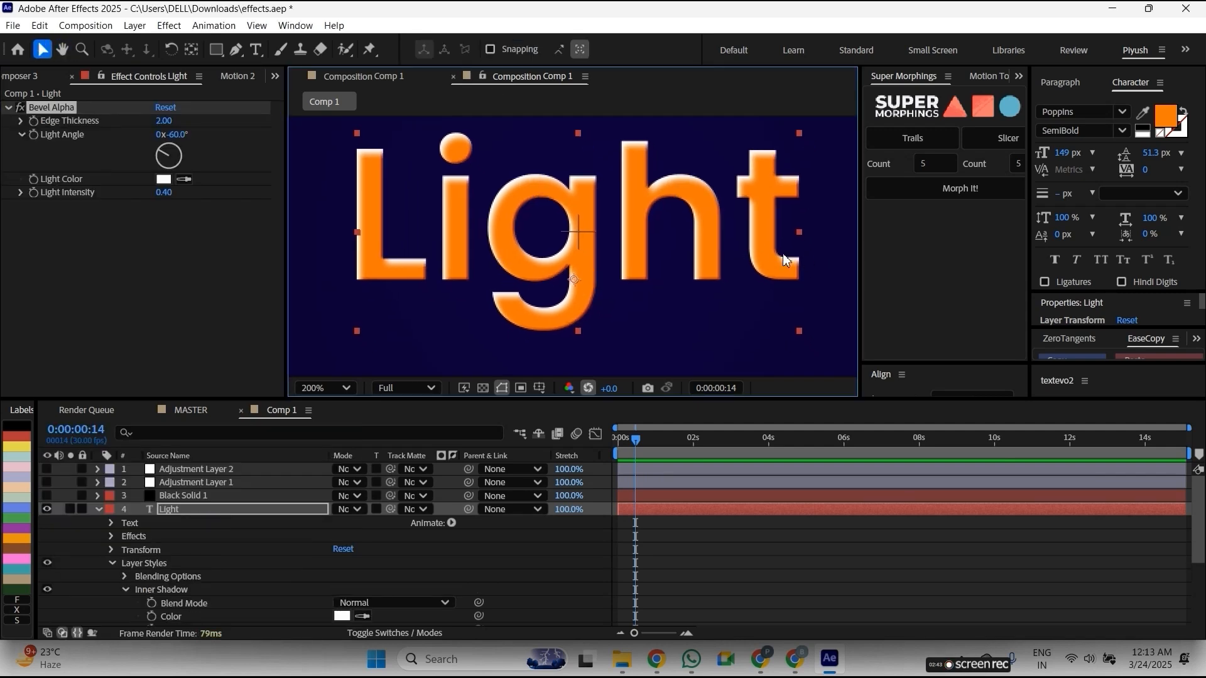
left_click_drag(783, 255, 732, 267)
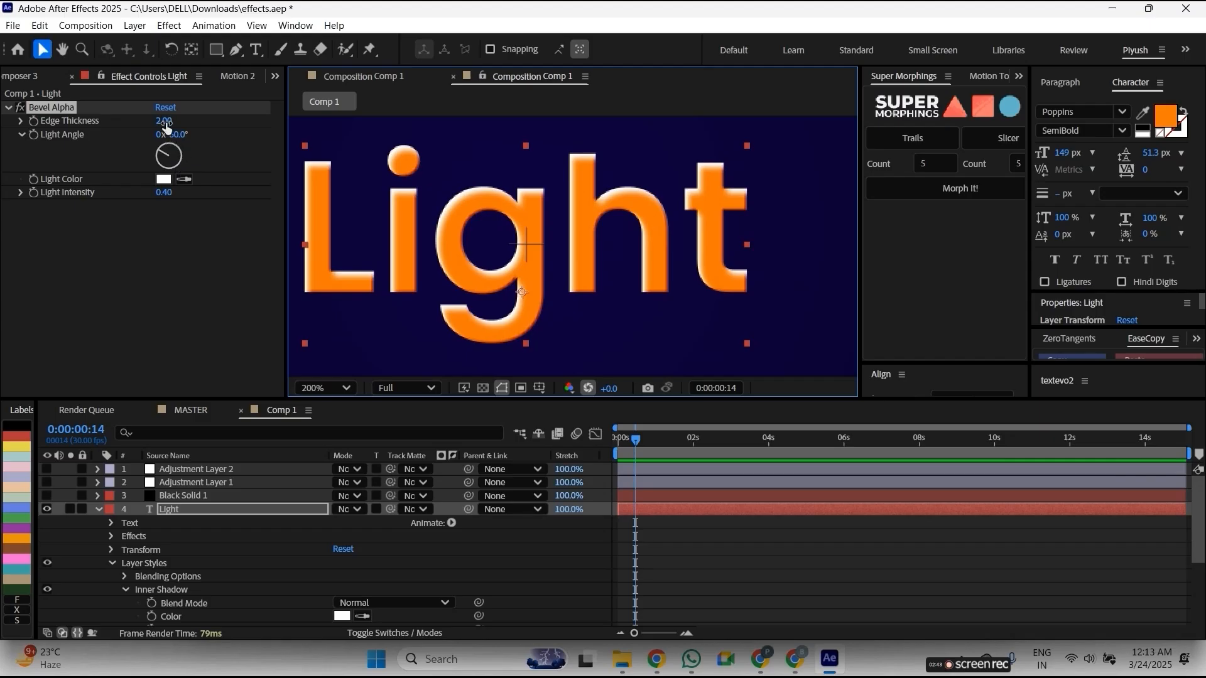
left_click_drag(164, 122, 199, 121)
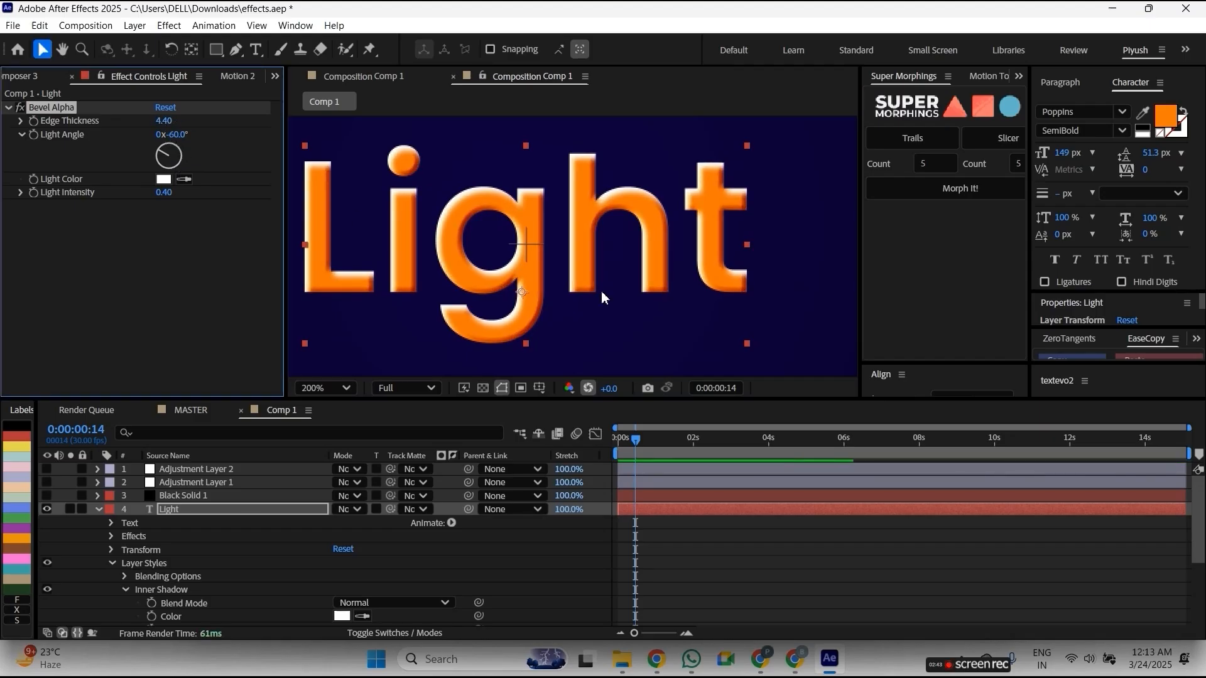
key("comma")
key("period")
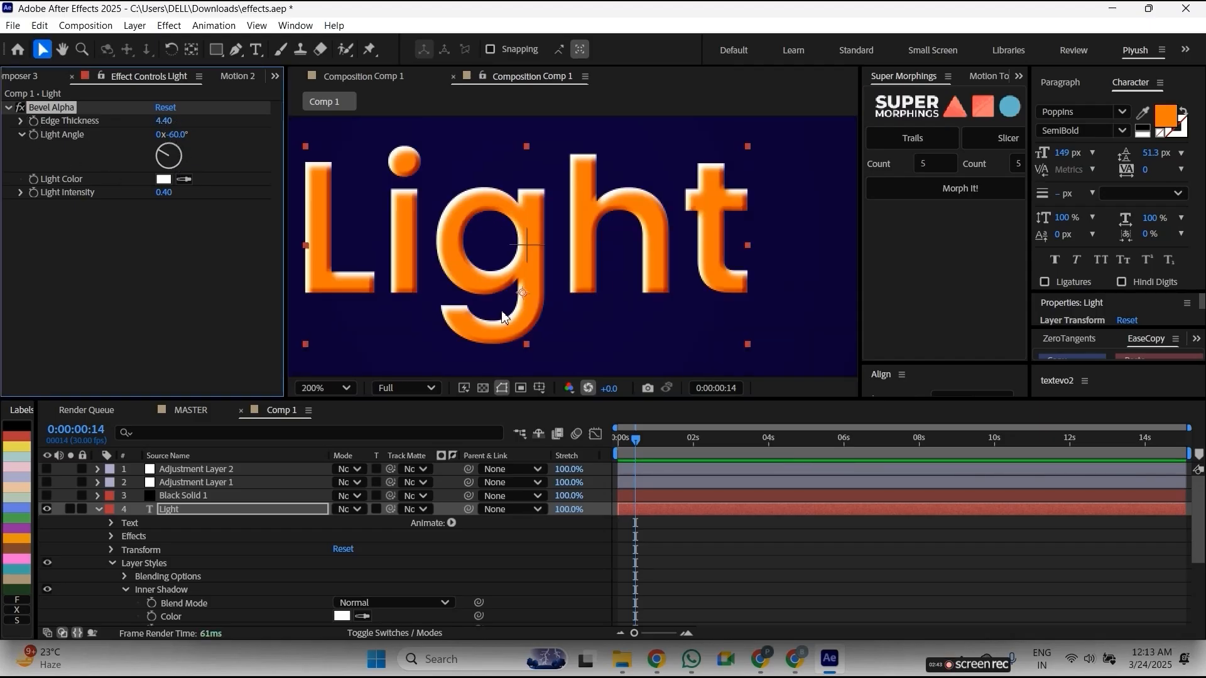
key("ctrl+z")
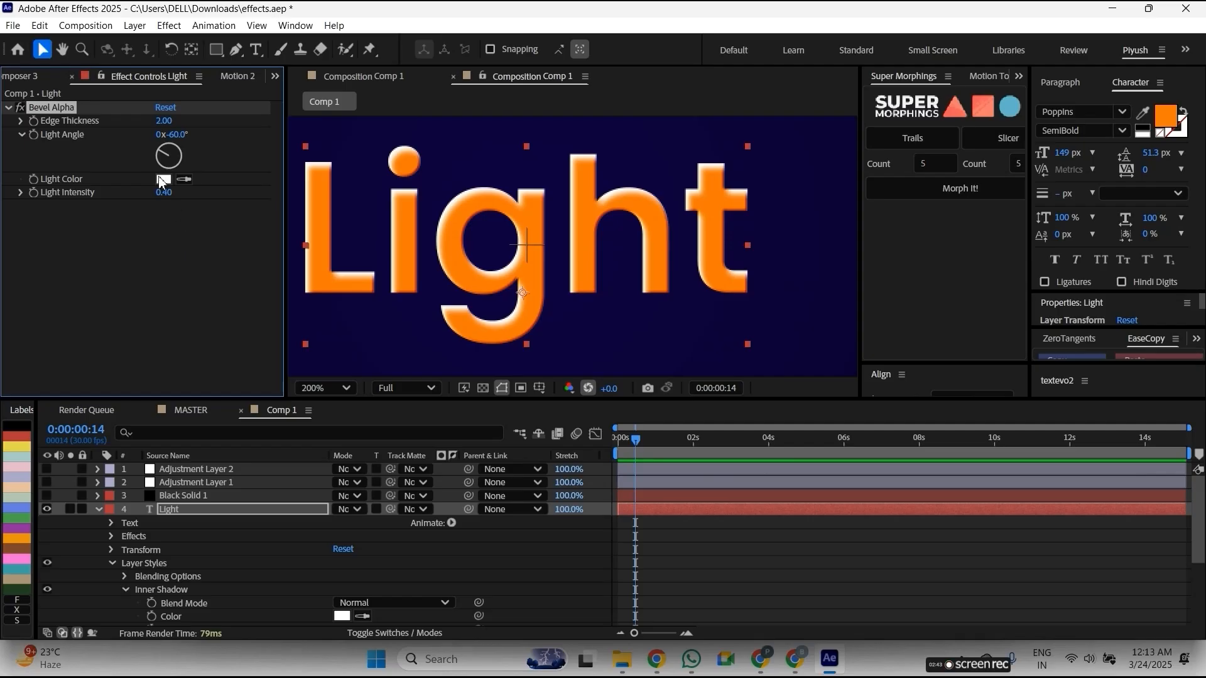
left_click_drag(166, 195, 216, 201)
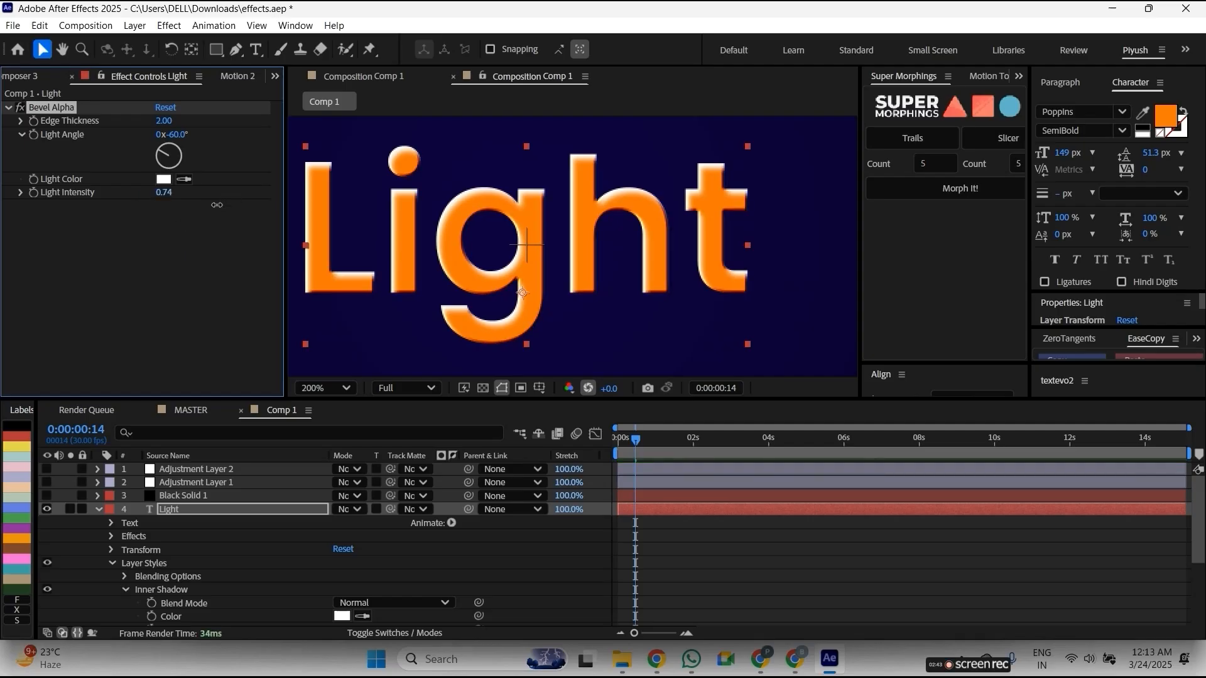
key("ctrl+z")
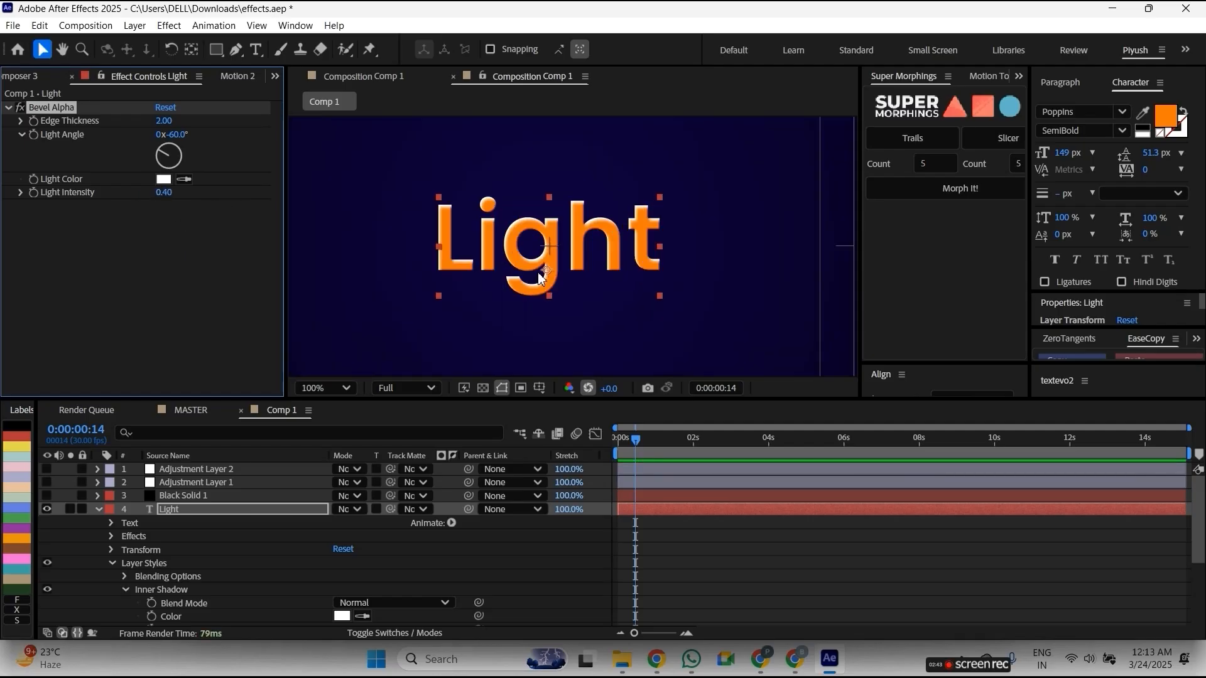
Step: Collapse the "Light" layer's properties and apply the CC Light Sweep effect to it
key("comma")
key("v")
left_click(99, 514)
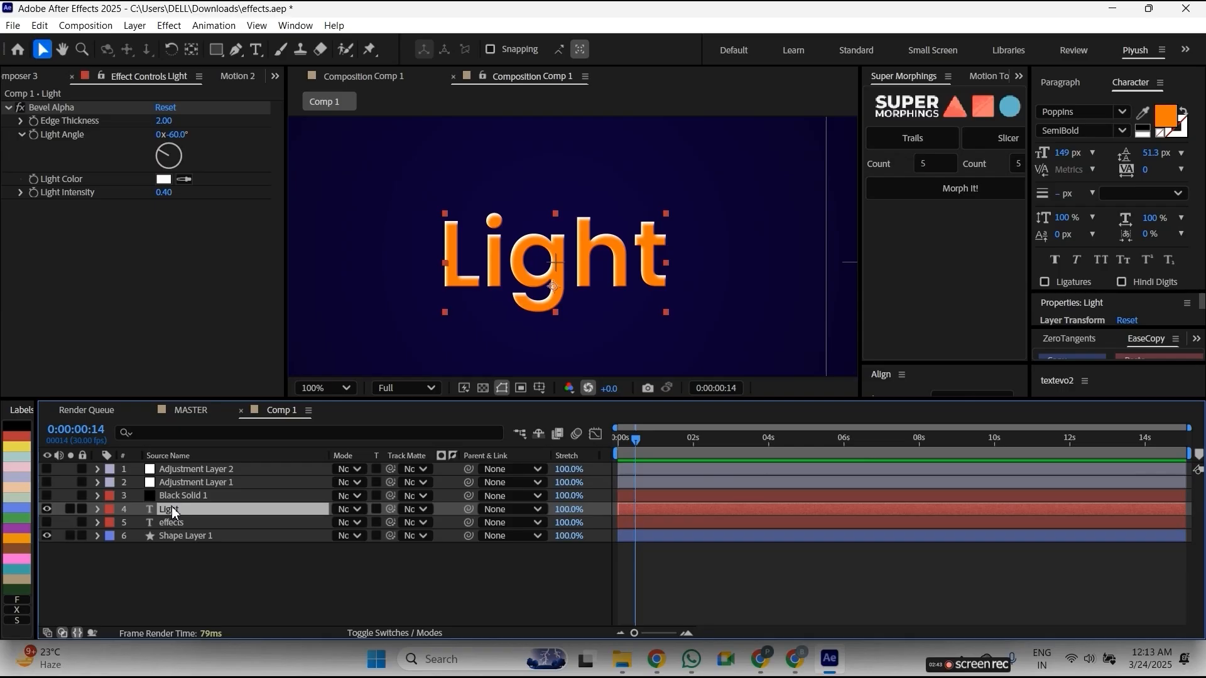
key("ctrl+space")
type("cc")
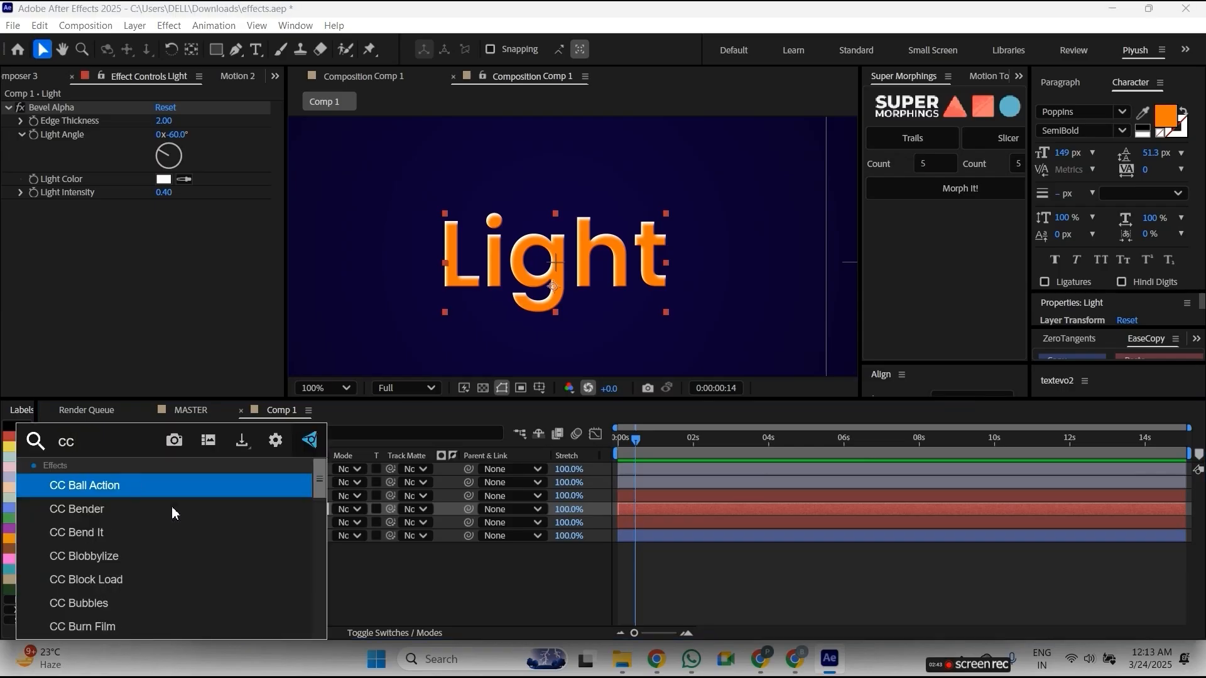
type(" ligh")
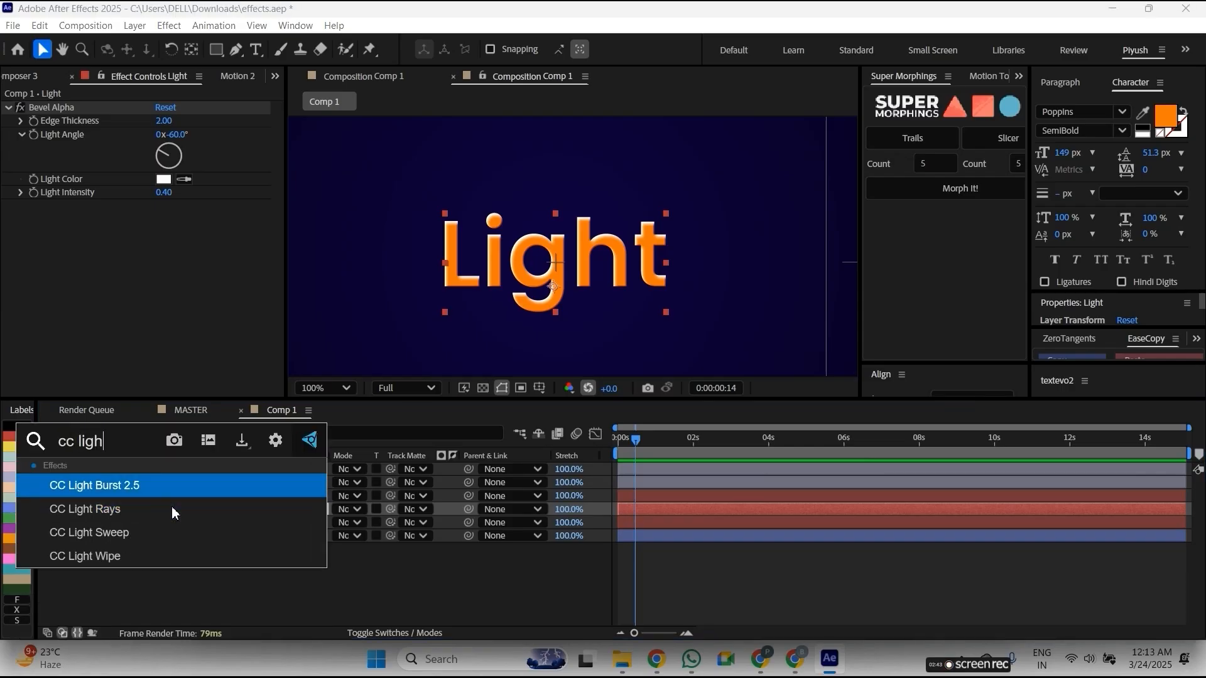
type("t")
key("Down")
key("Down")
key("Return")
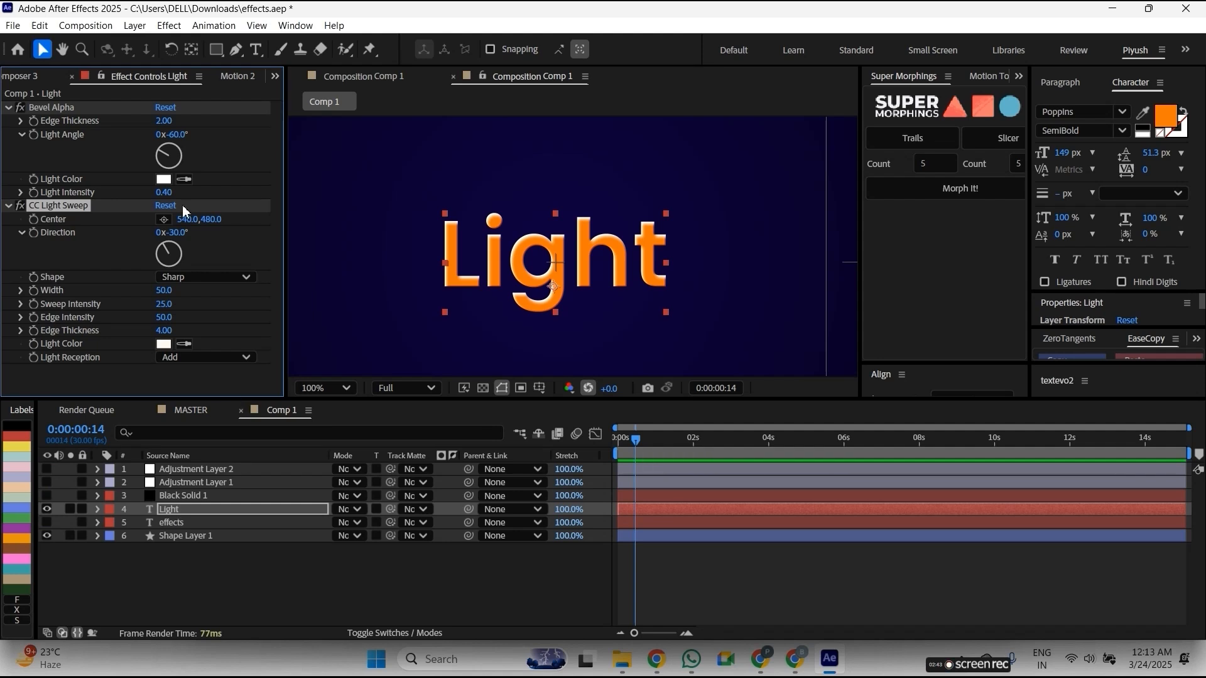
Step: Move the light sweep's center onto the "Light" text, at about 531, 967
scroll(518, 238, "down", 2)
scroll(516, 245, "up", 1)
scroll(514, 254, "down", 3)
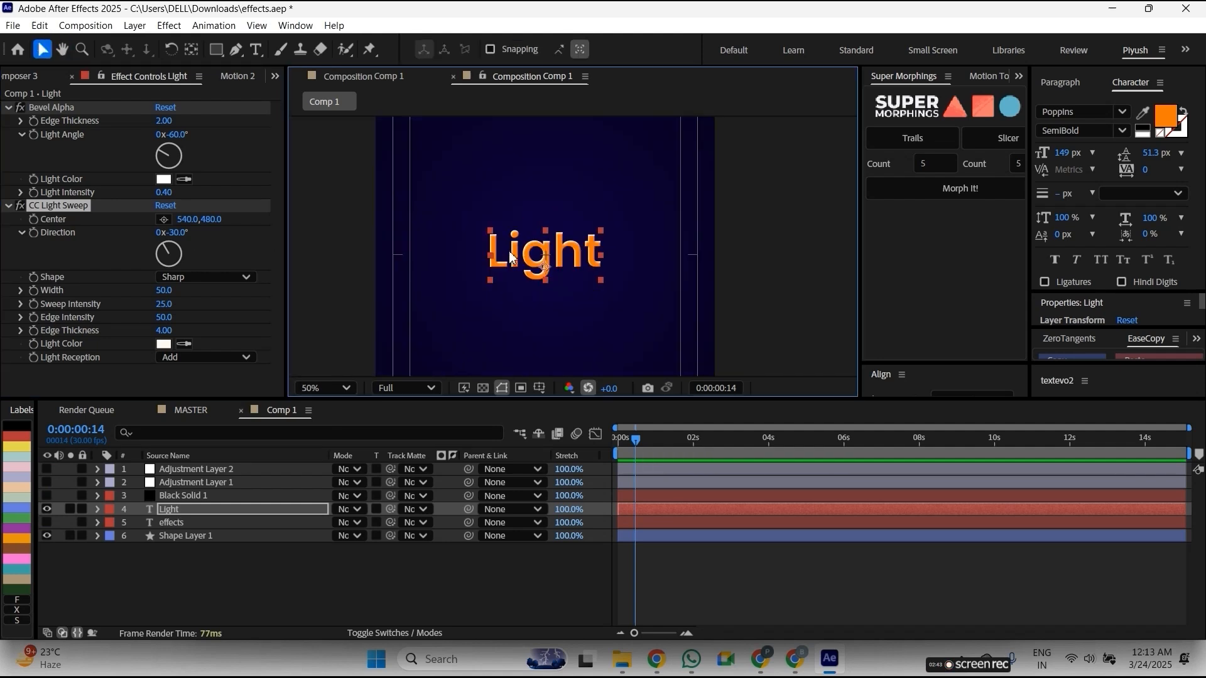
scroll(512, 260, "up", 2)
scroll(539, 183, "down", 2)
left_click_drag(558, 175, 515, 271)
scroll(557, 258, "up", 4)
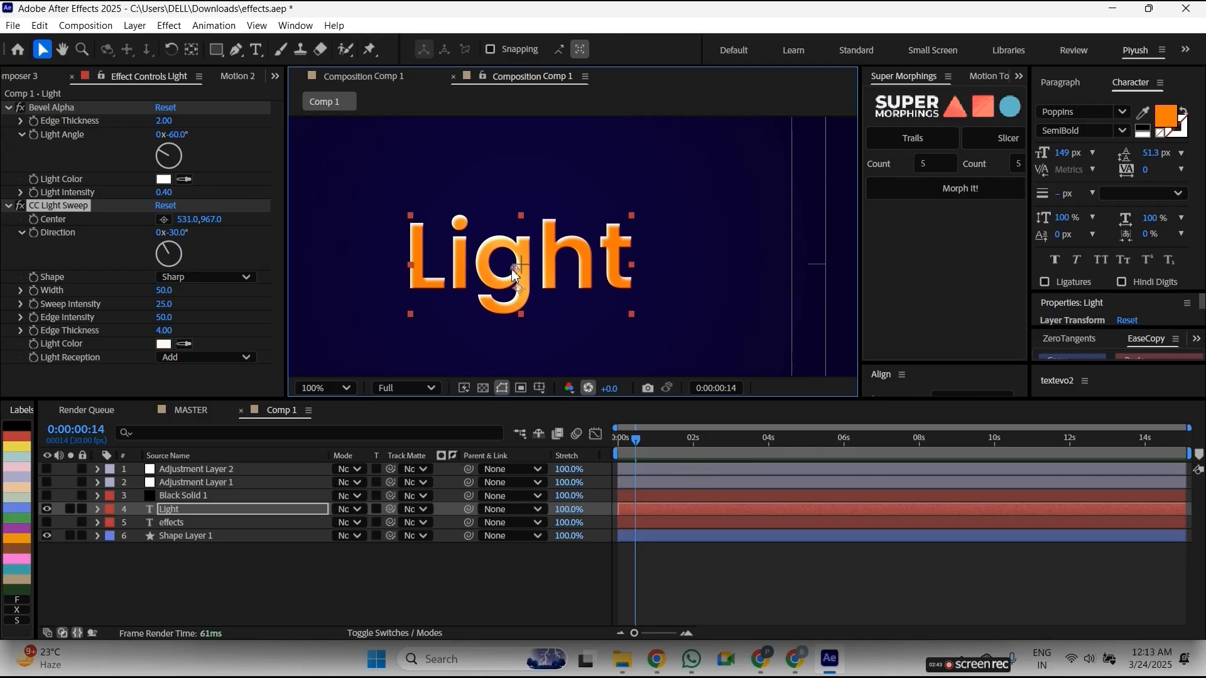
Step: Set the light sweep's width to 22, sweep intensity to 33 and edge thickness to 1.5, checking it across the letters
left_click_drag(162, 304, 128, 334)
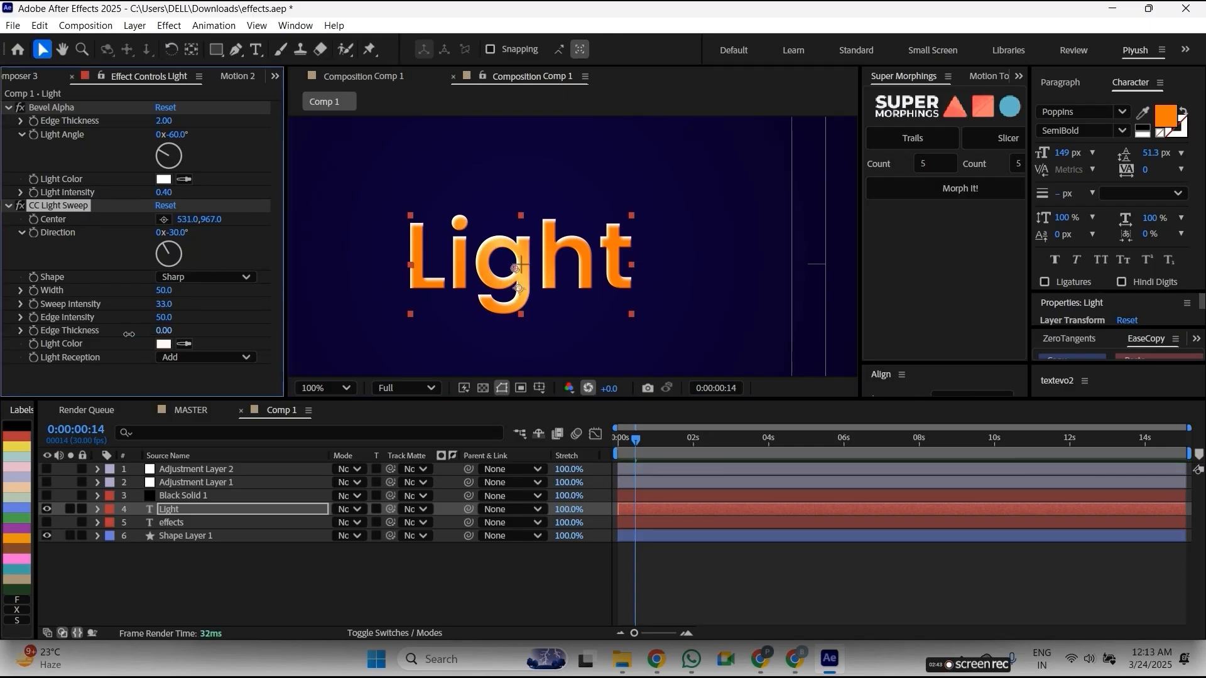
left_click_drag(513, 275, 582, 282)
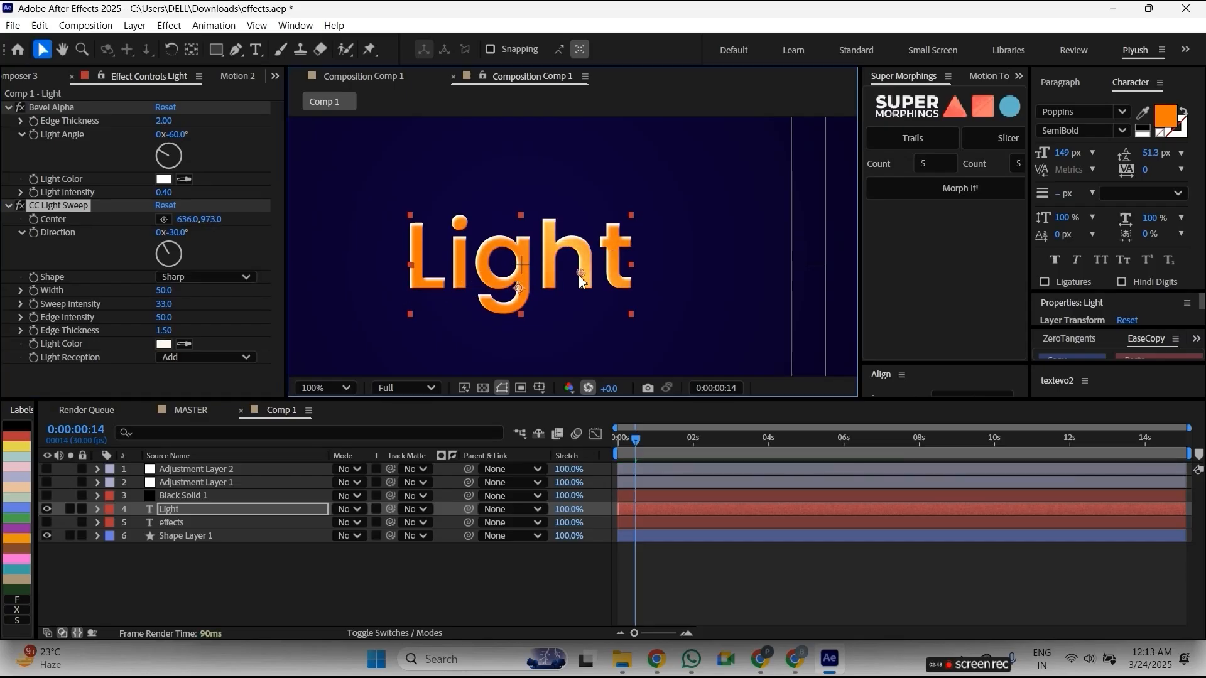
mouse_move(164, 290)
left_mouse_down()
mouse_move(218, 294)
mouse_move(154, 302)
left_mouse_up()
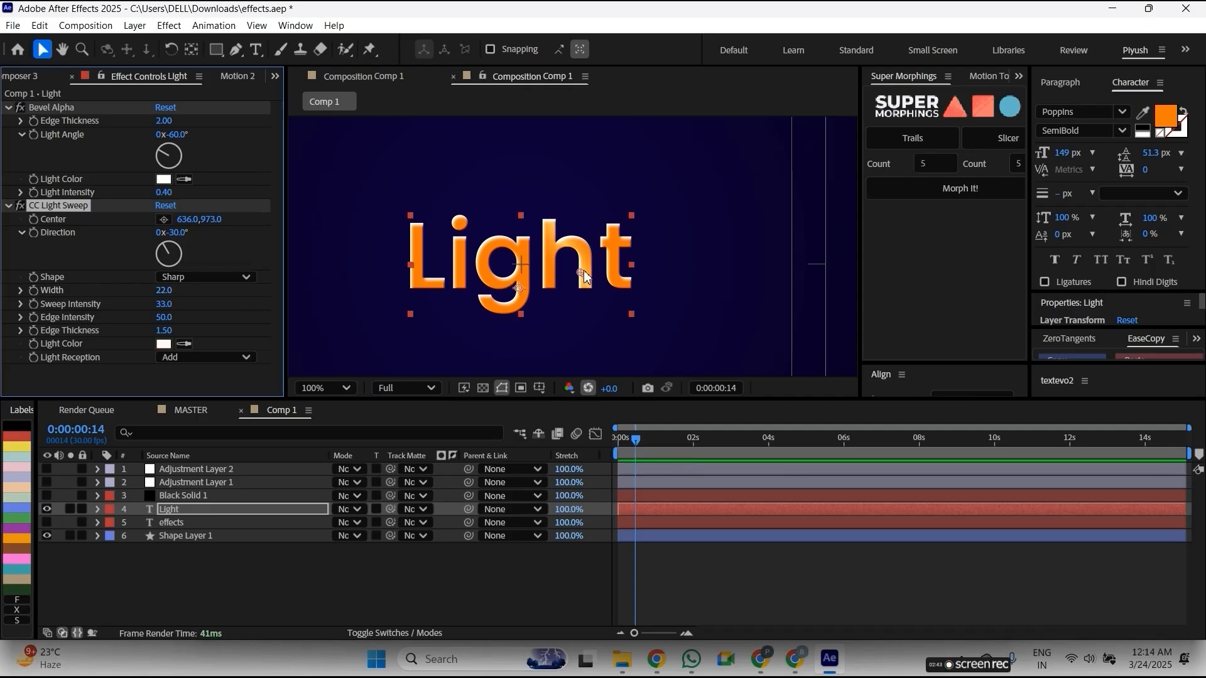
Step: Keyframe the light sweep's center from about 341, 1023 at 0:00:00:14 to about 795, 902 at 0:00:01:03
left_click_drag(582, 271, 396, 304)
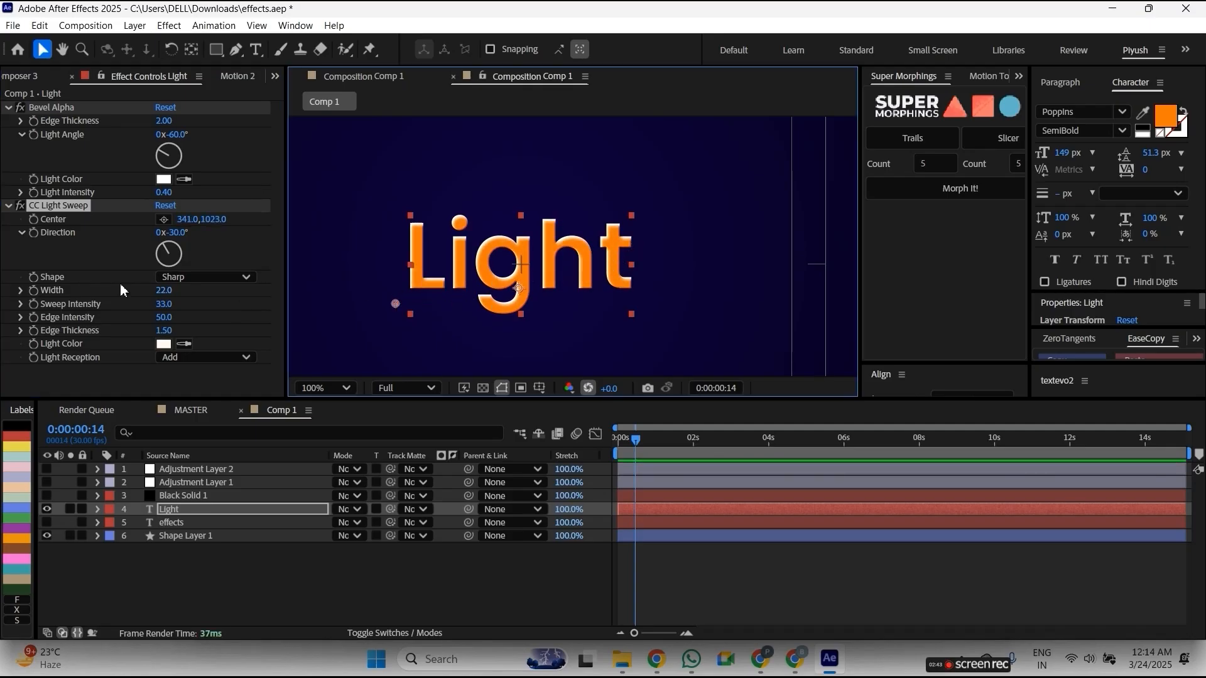
left_click(660, 440)
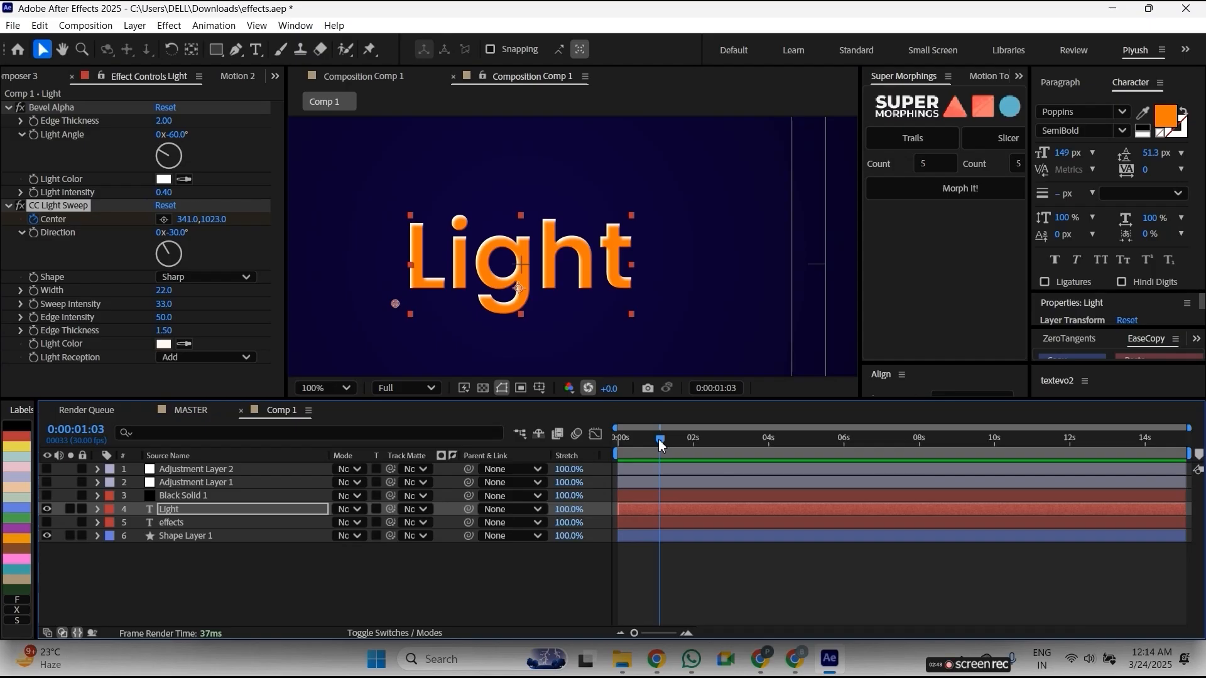
key("u")
left_click_drag(396, 304, 680, 228)
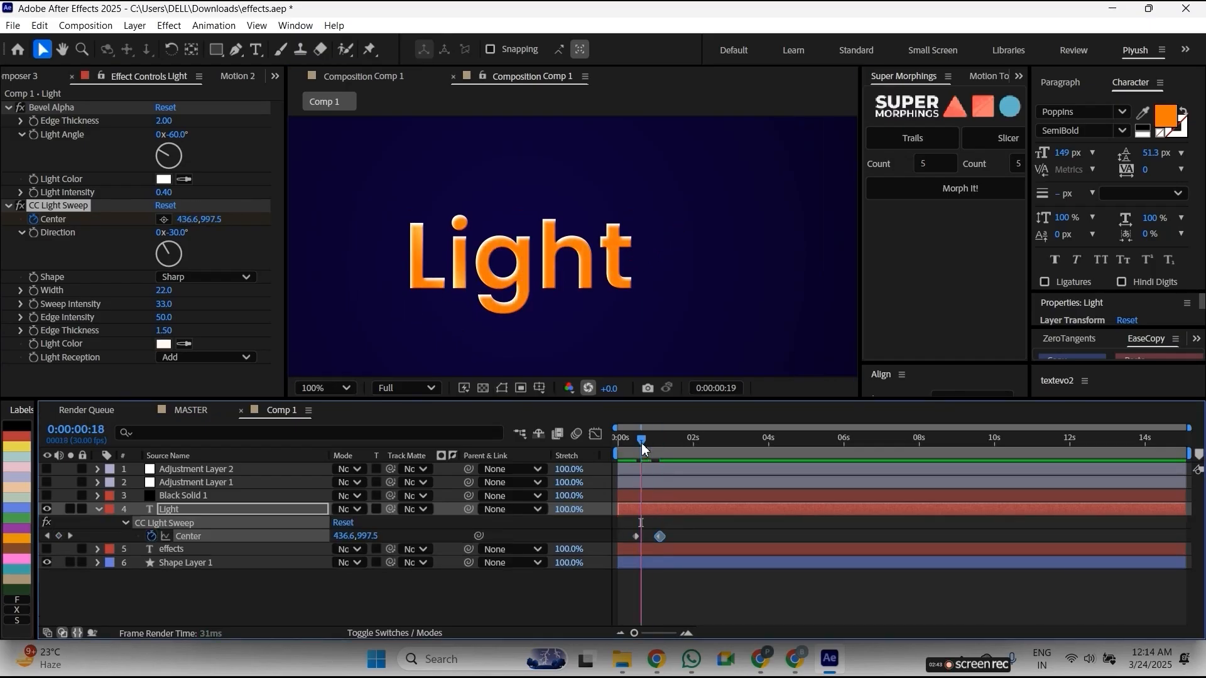
left_click(672, 439)
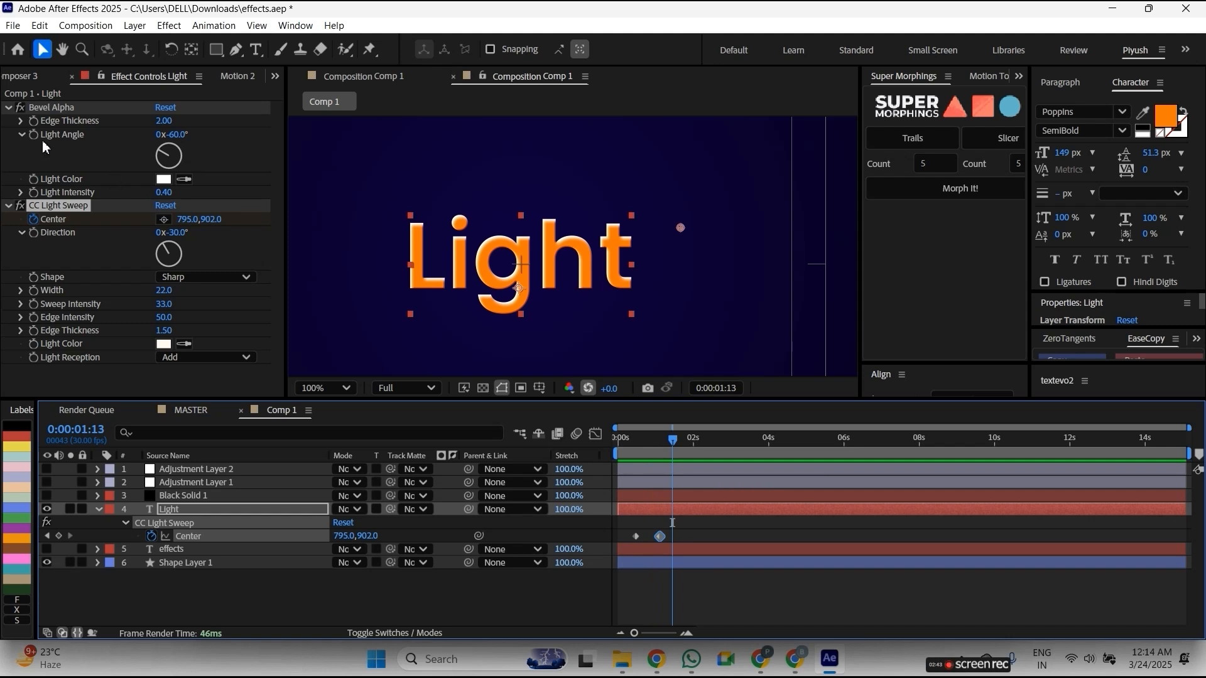
Step: Collapse the Bevel Alpha and CC Light Sweep settings of the "Light" layer
left_click(8, 107)
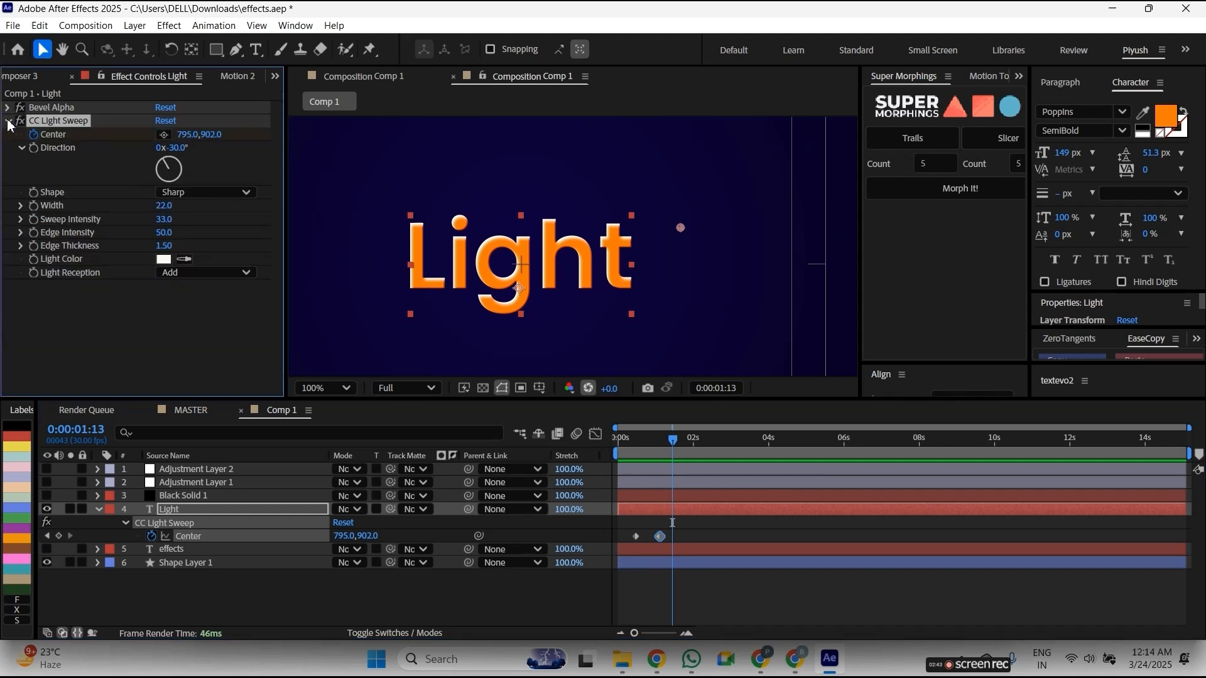
left_click(7, 121)
left_click_drag(511, 318, 531, 327)
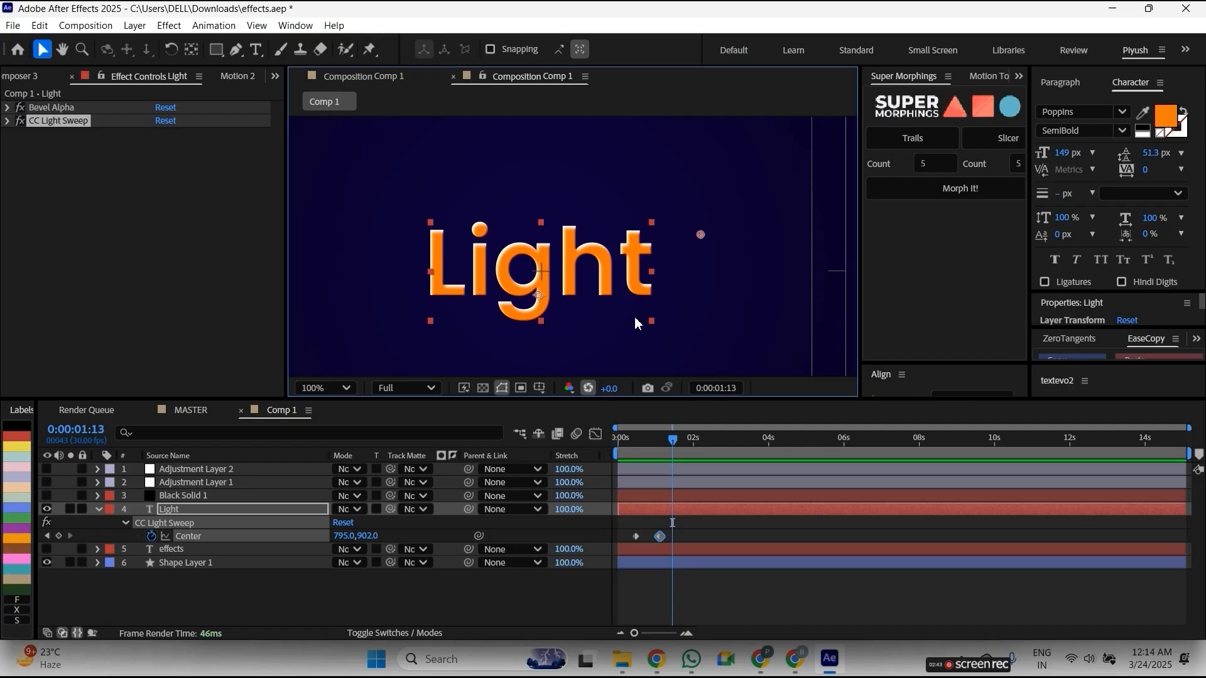
Step: Apply the CC Pixel Polly effect to the "Light" text layer
left_click(207, 513)
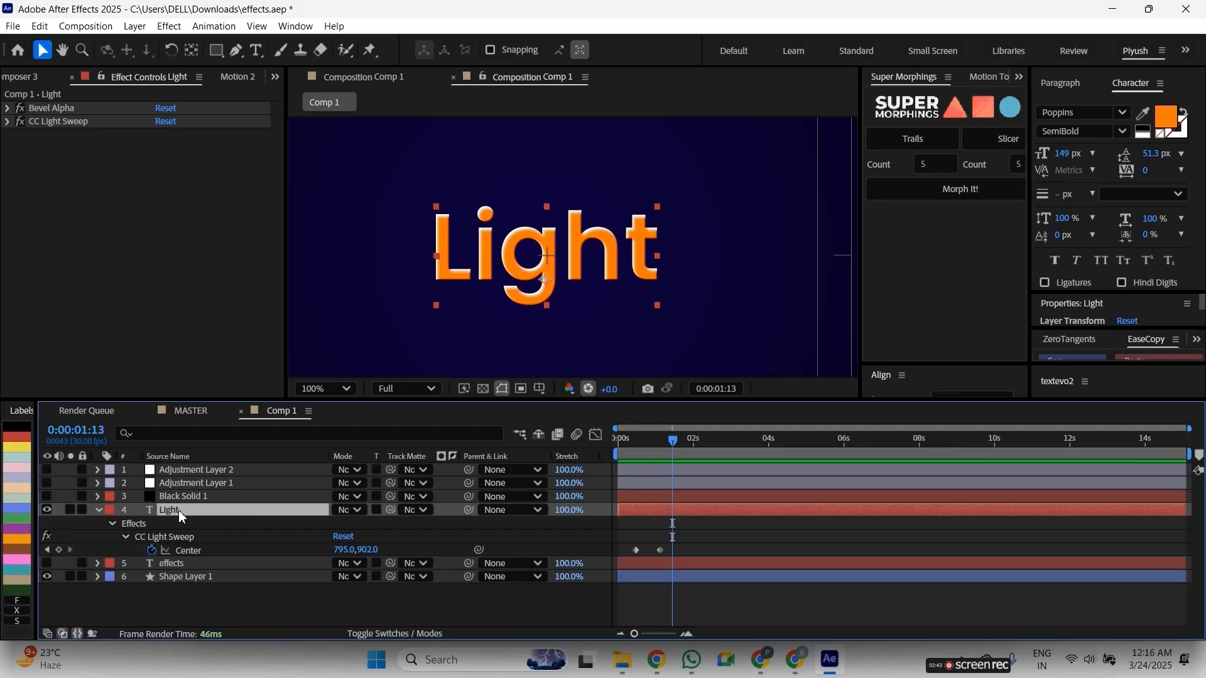
key("ctrl+space")
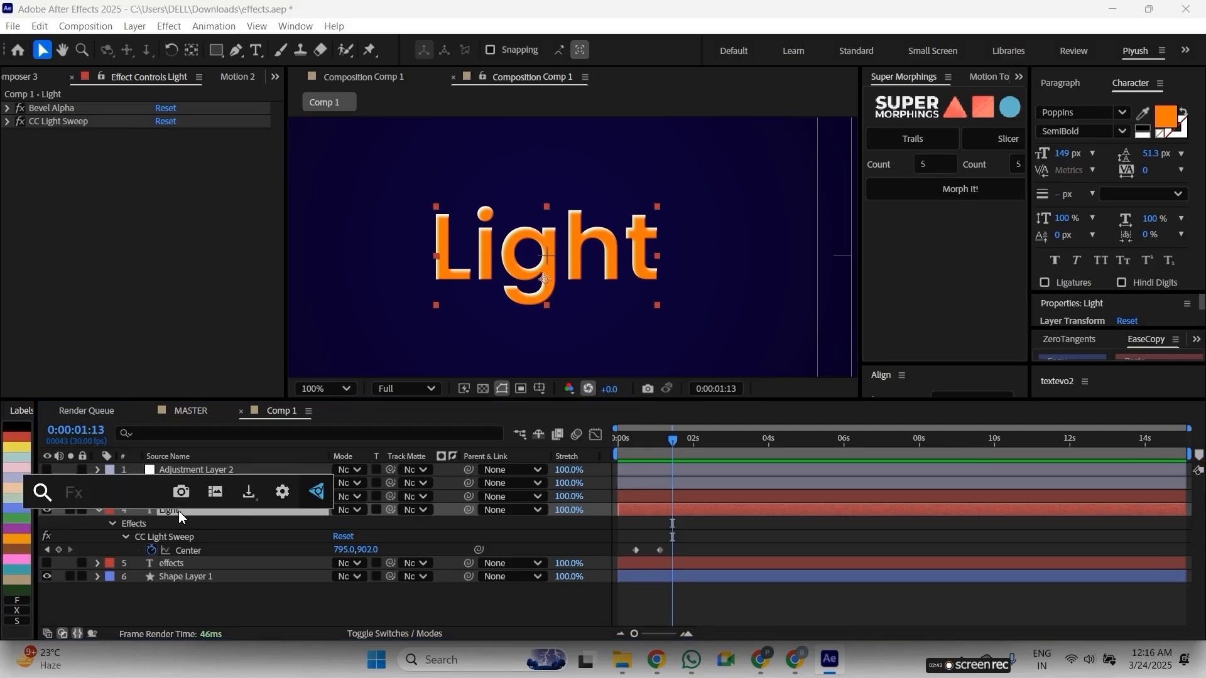
type("cc po")
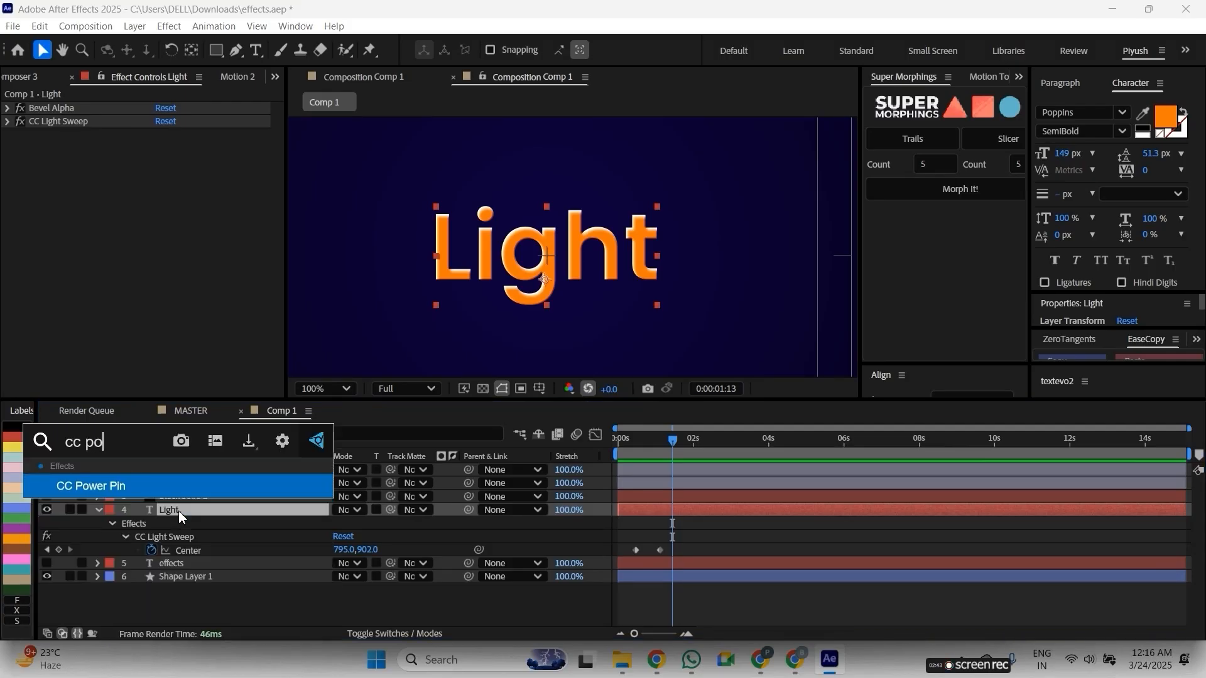
key("BackSpace")
type("l")
key("BackSpace")
type("ol")
key("BackSpace")
key("BackSpace")
key("BackSpace")
key("BackSpace")
key("BackSpace")
key("BackSpace")
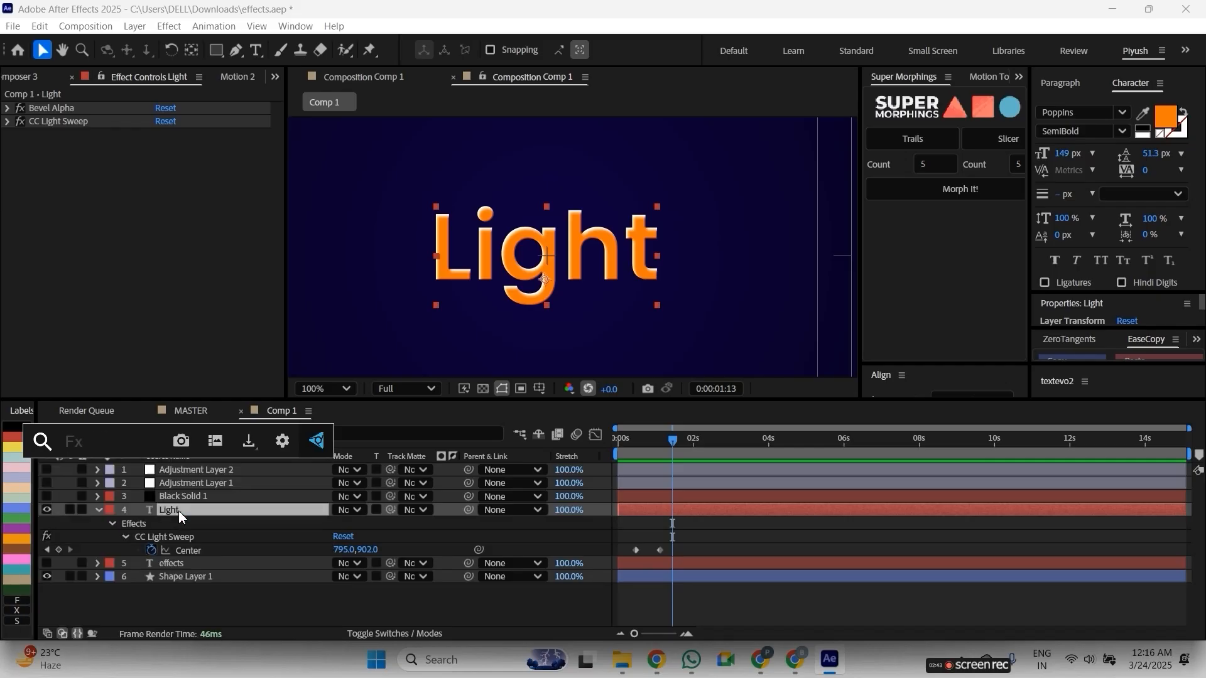
type("pol")
left_click(138, 514)
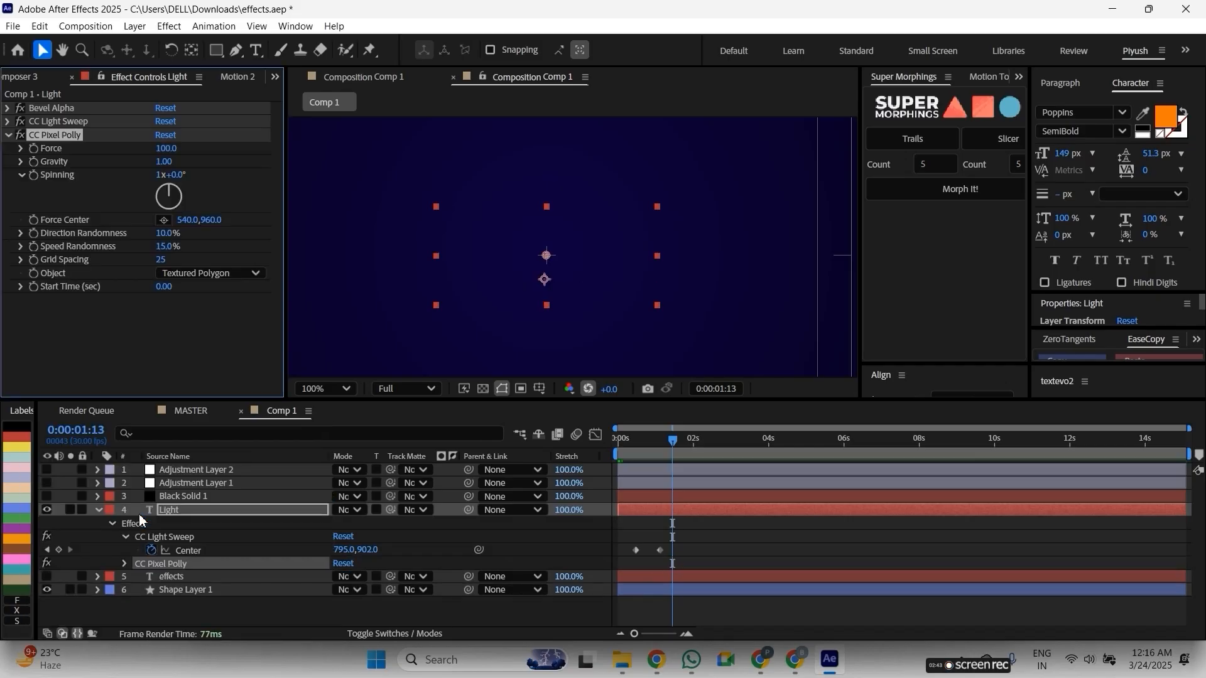
Step: Preview the CC Pixel Polly shatter on the "Light" text from the start of the composition
left_click_drag(659, 448, 605, 456)
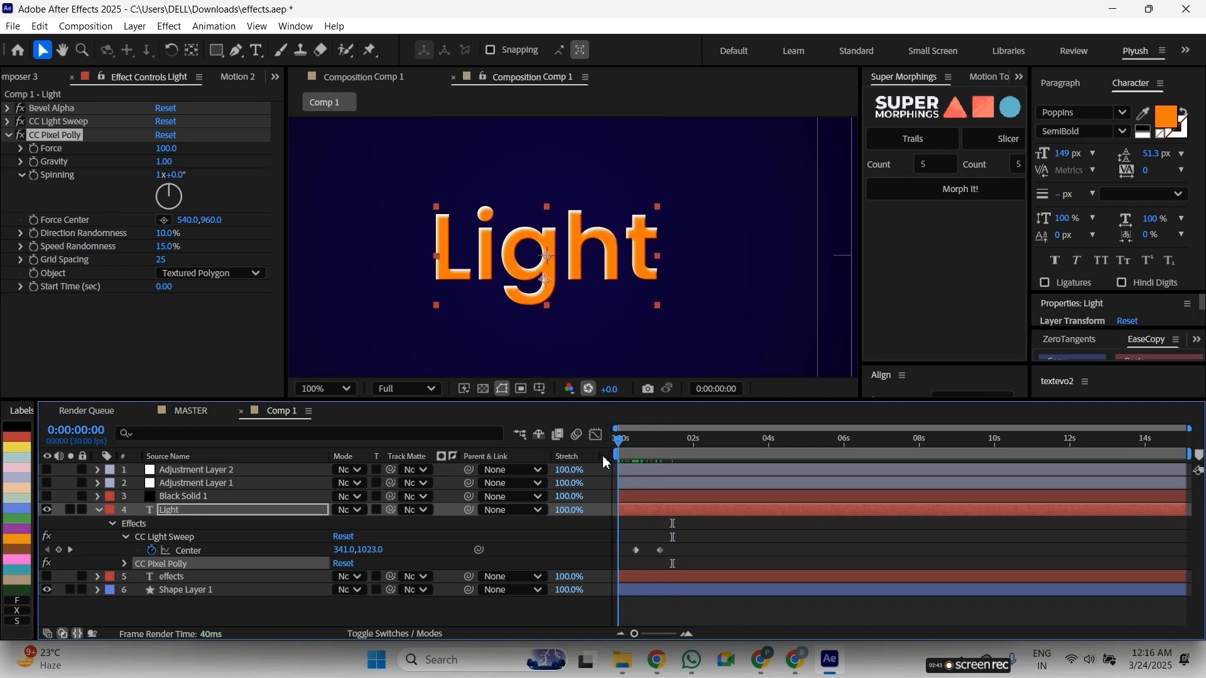
scroll(535, 290, "down", 1)
left_click_drag(538, 280, 542, 287)
key("space")
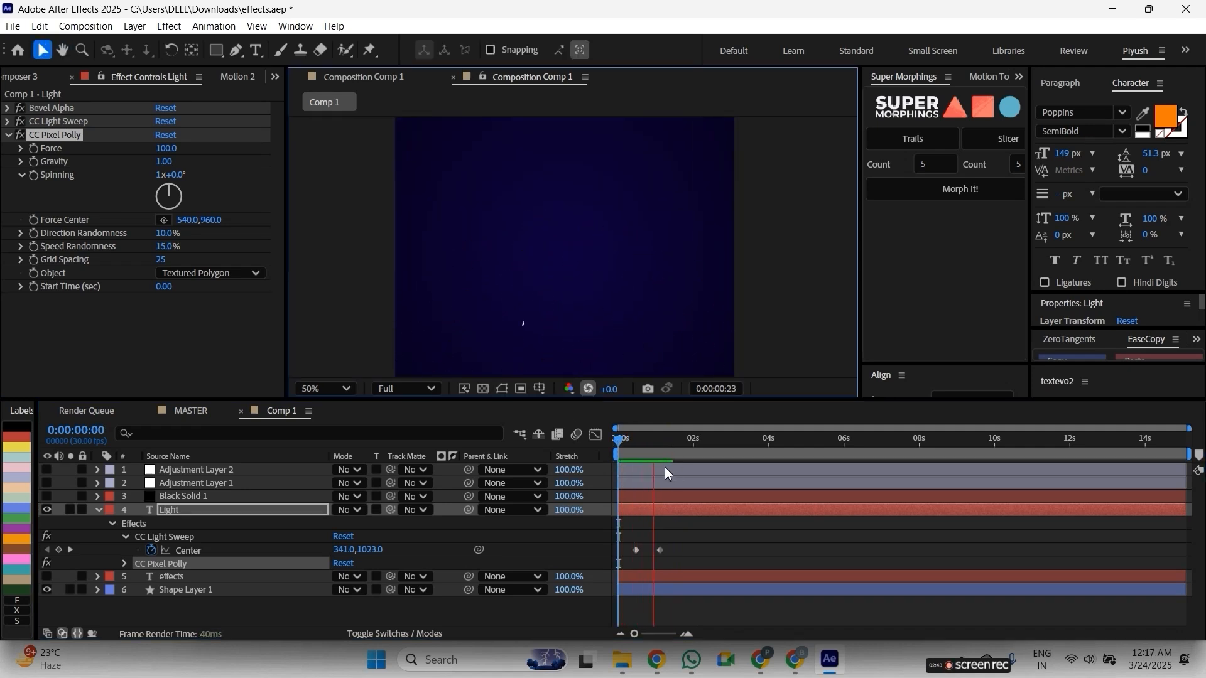
Step: At 0:00:00:00, draw a four-point Pen mask around the lower-left corner of the "L" on the "Light" layer
left_click_drag(654, 451, 616, 458)
scroll(544, 312, "up", 1)
left_click_drag(556, 266, 575, 364)
key("v")
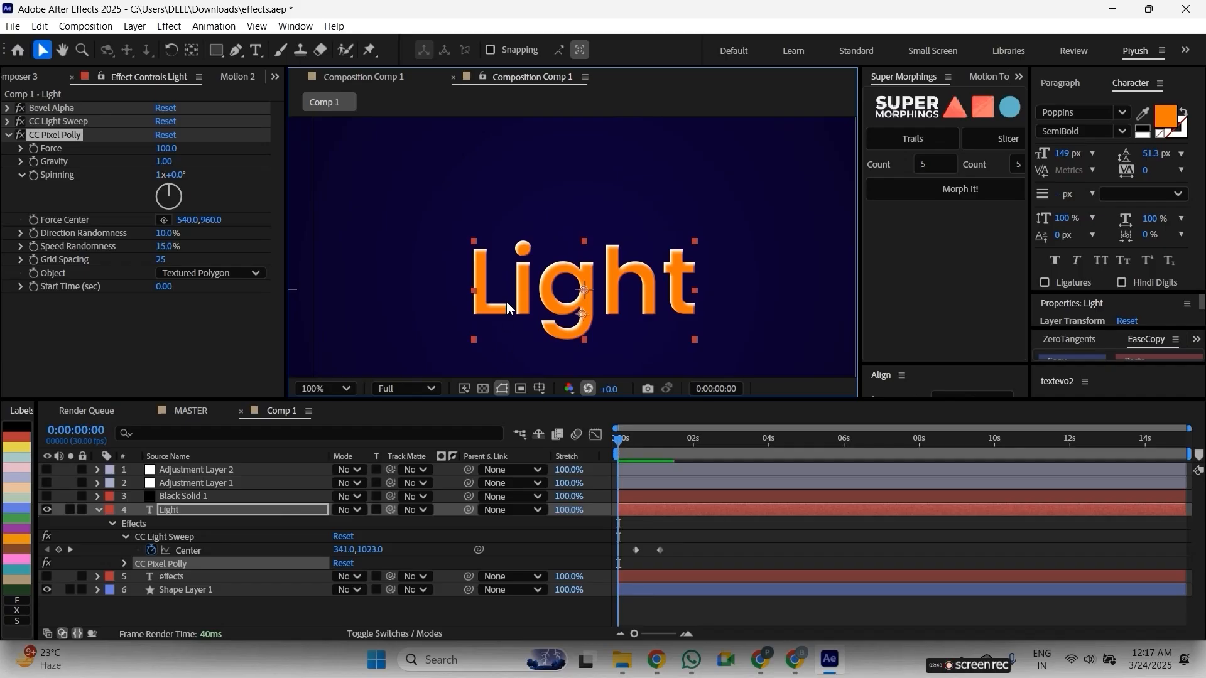
scroll(507, 302, "up", 2)
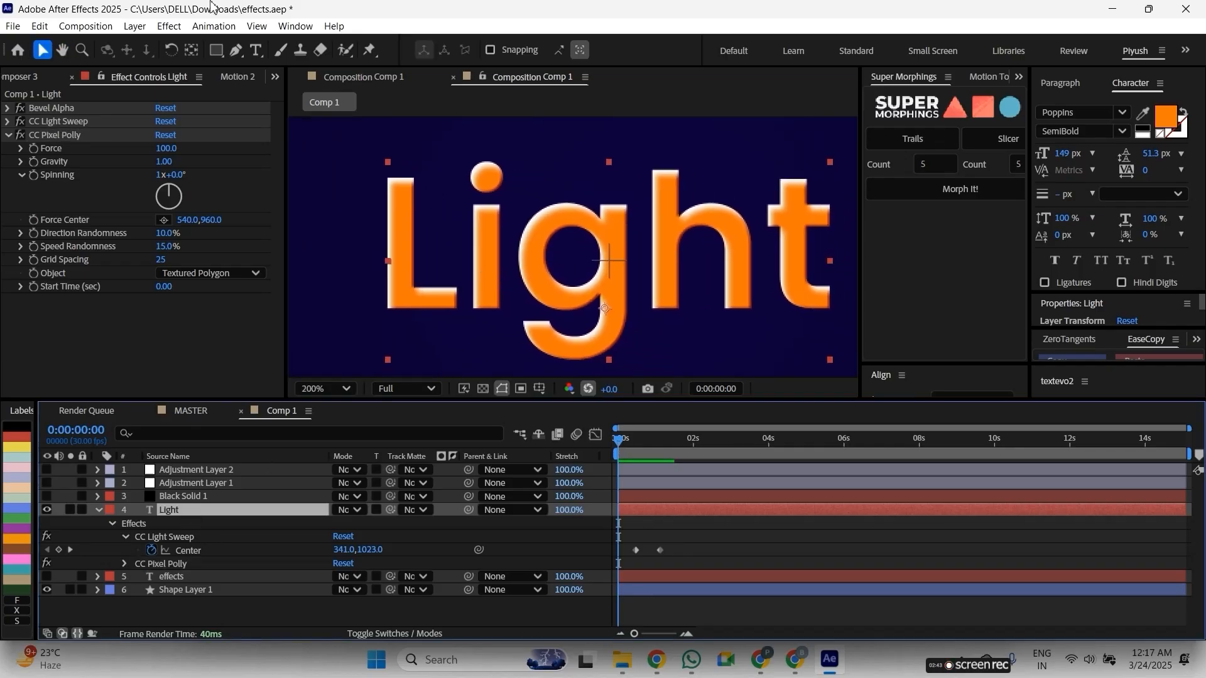
left_click(235, 50)
left_click(384, 242)
left_click(379, 312)
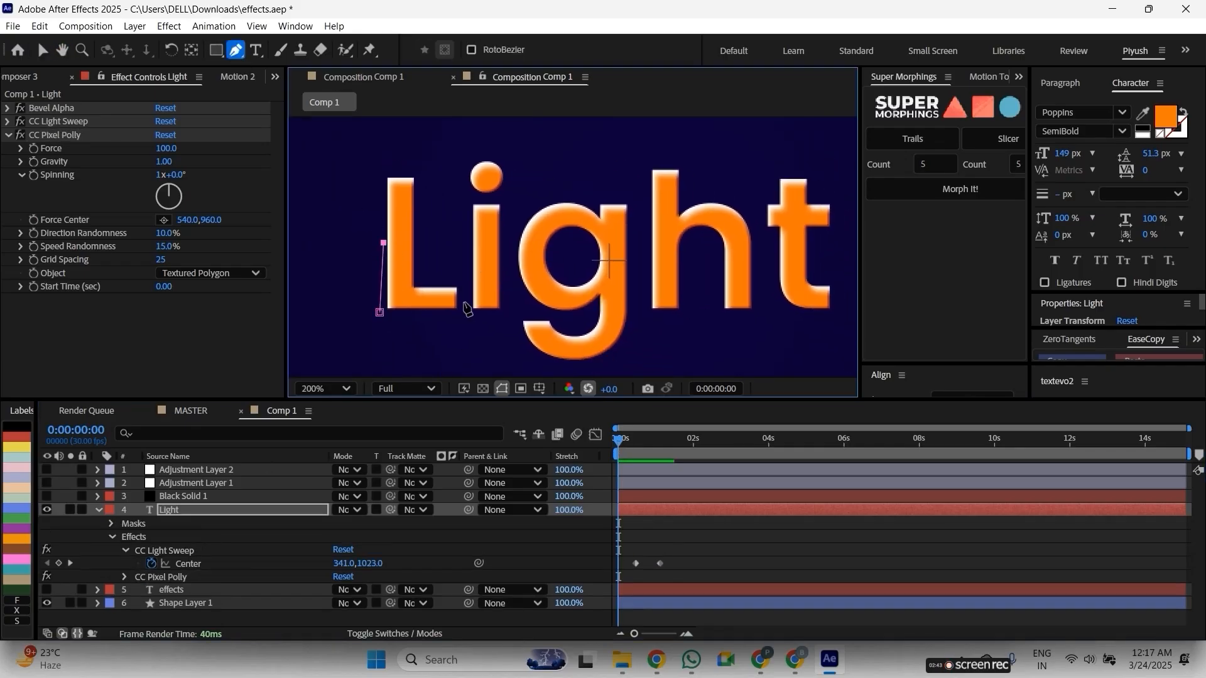
left_click(379, 157)
key("ctrl+z")
Step: Duplicate the masked "Light" layer and set the mask mode of the copy's Mask 1 to None
left_click(196, 509)
key("ctrl+d")
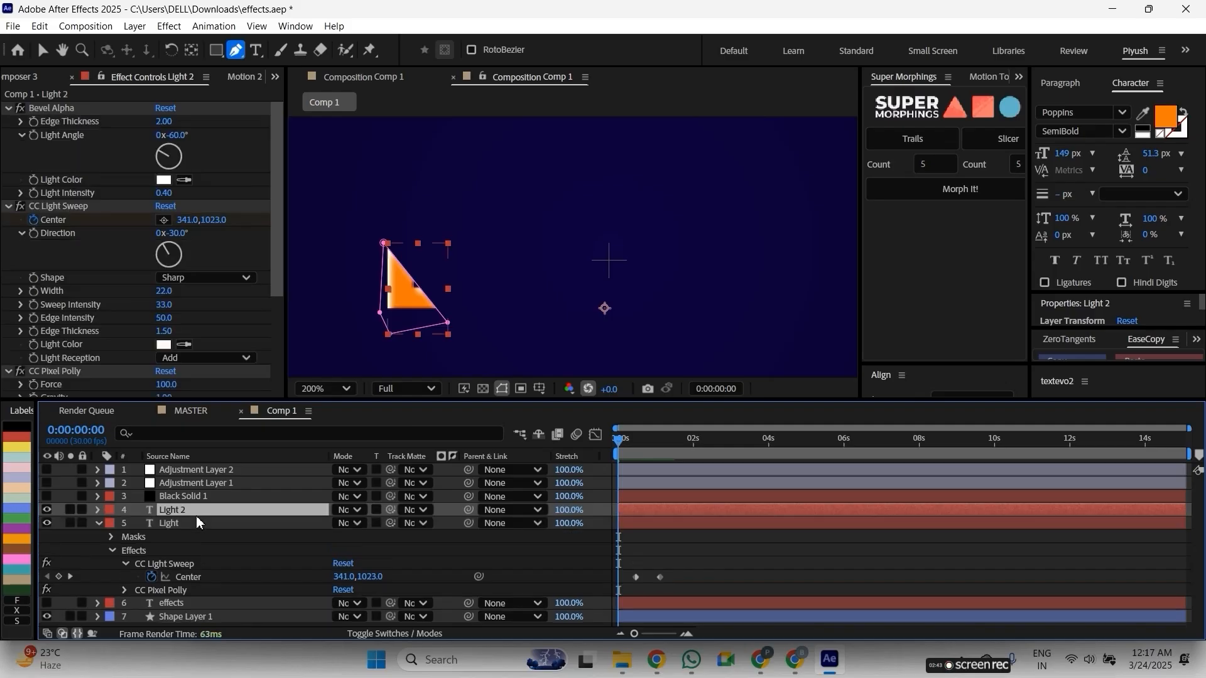
key("m")
left_click(350, 524)
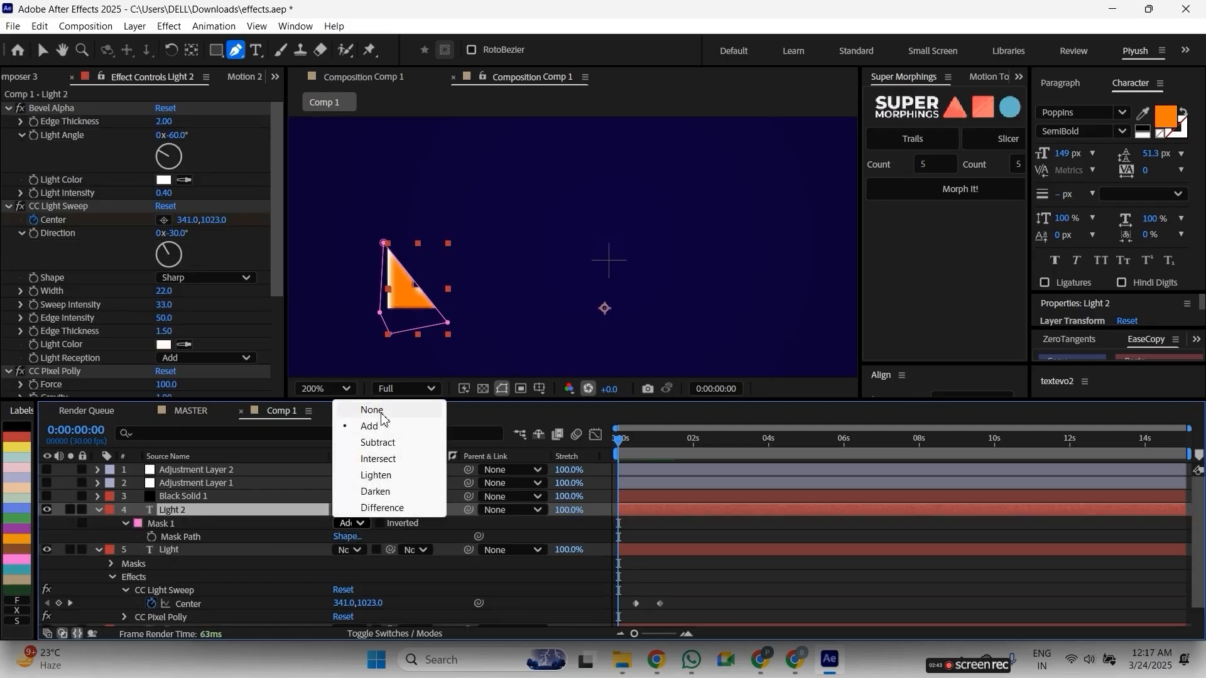
left_click(372, 410)
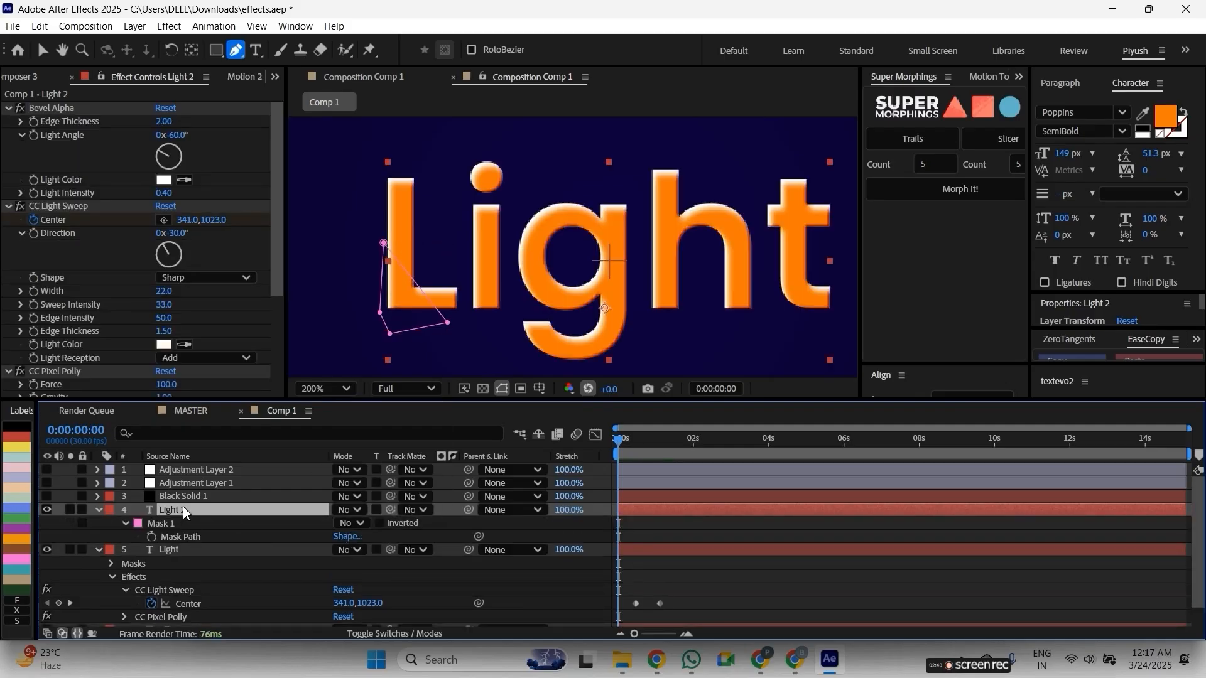
Step: Collapse Bevel Alpha and CC Light Sweep, turn off CC Pixel Polly on "Light 2", and open the mode options of its Mask 1
left_click(9, 109)
left_click(8, 121)
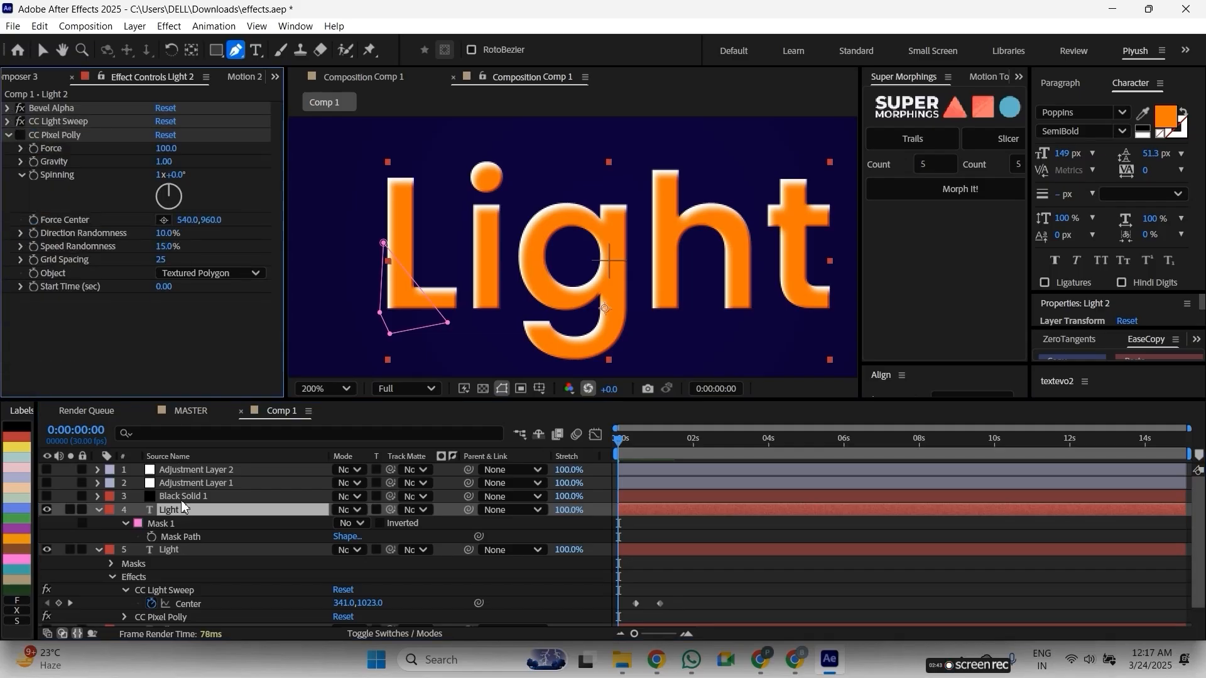
left_click(350, 524)
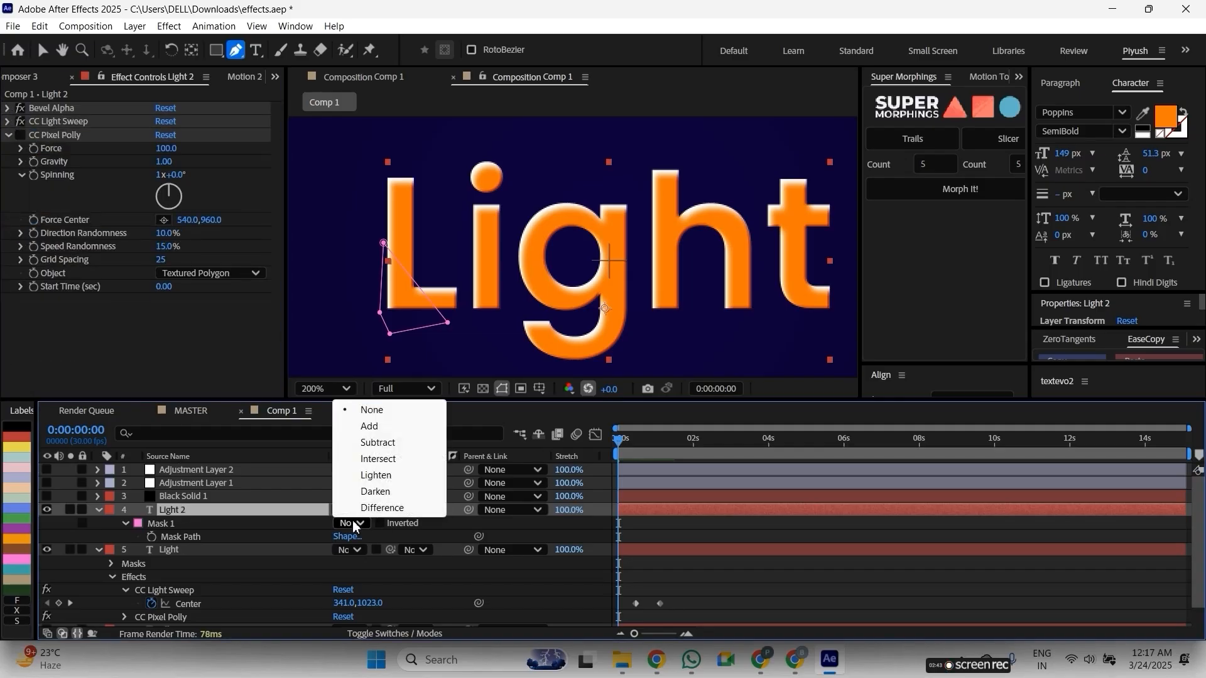
Step: Set the mask mode of Mask 1 on the Light 2 layer to Subtract and scrub ahead to check it
left_click(376, 427)
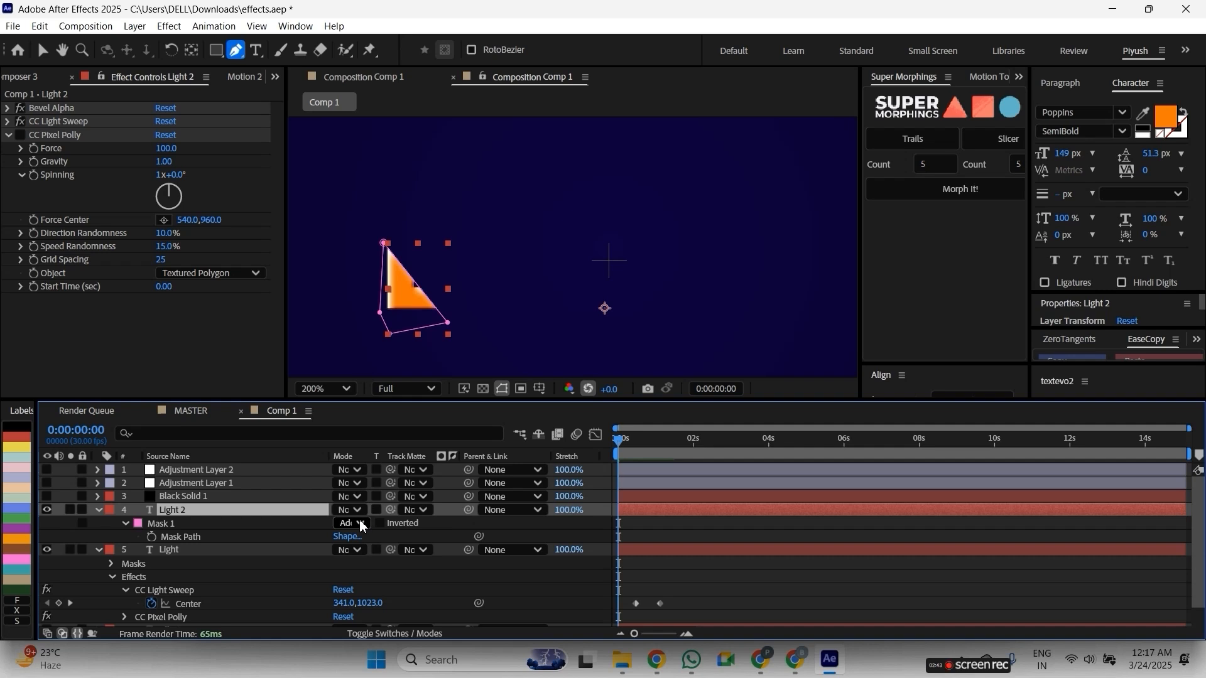
left_click(225, 552)
scroll(225, 551, "down", 1)
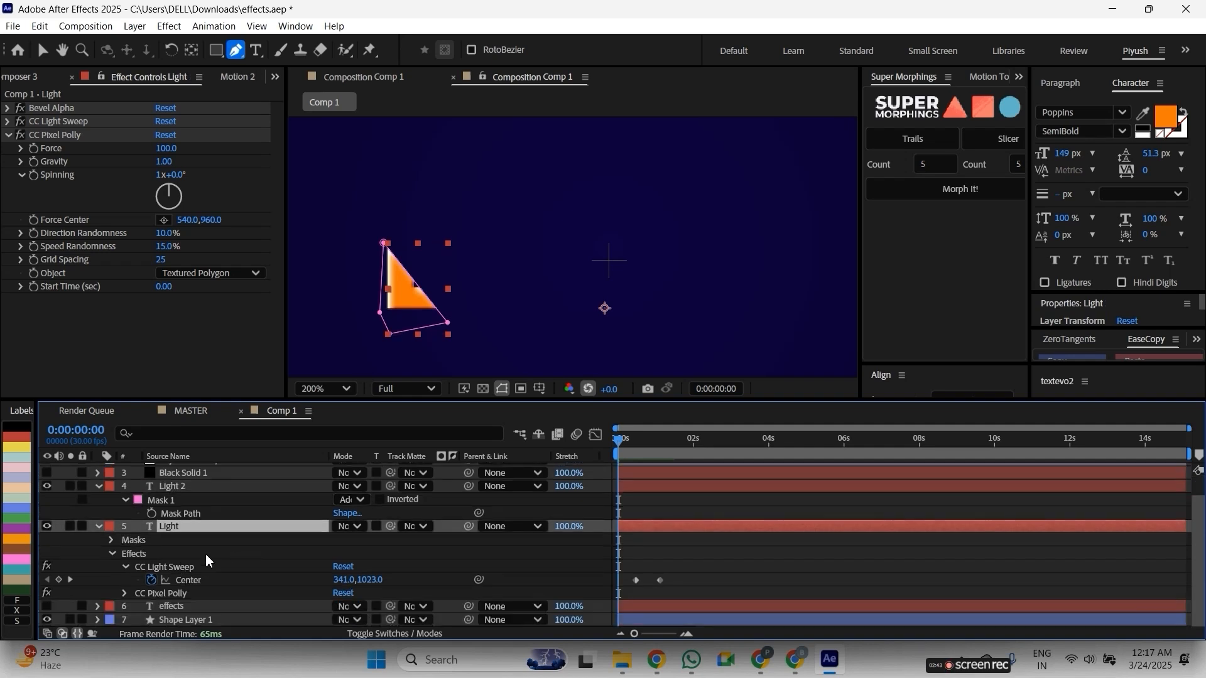
scroll(373, 552, "up", 1)
left_click(351, 523)
left_click(377, 443)
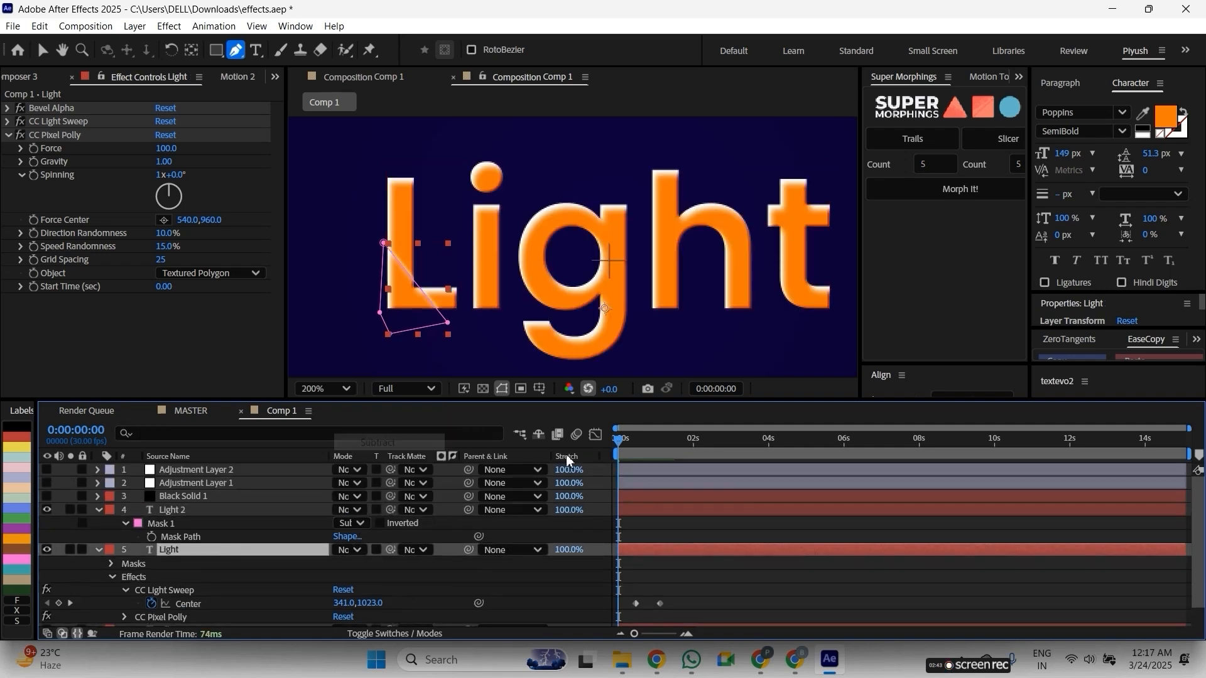
left_click_drag(620, 440, 669, 451)
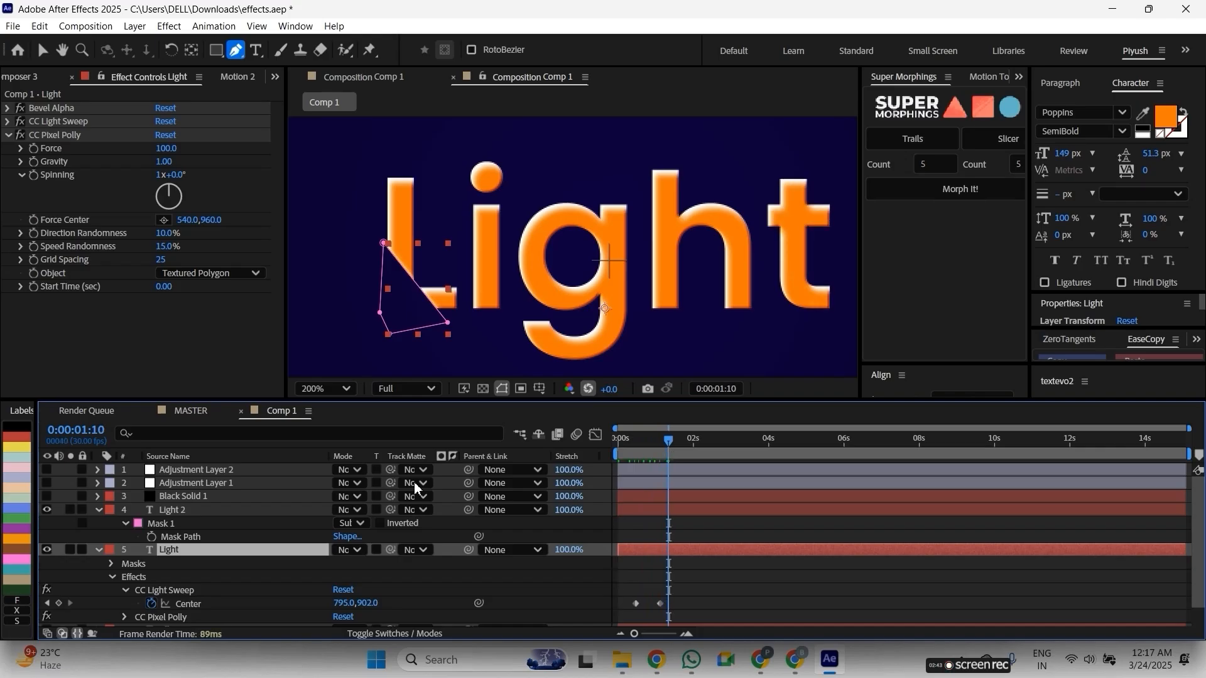
Step: Show the Light layer's mask, check its mode and return the playhead to the first frame
scroll(182, 557, "down", 1)
scroll(183, 557, "up", 1)
left_click(99, 510)
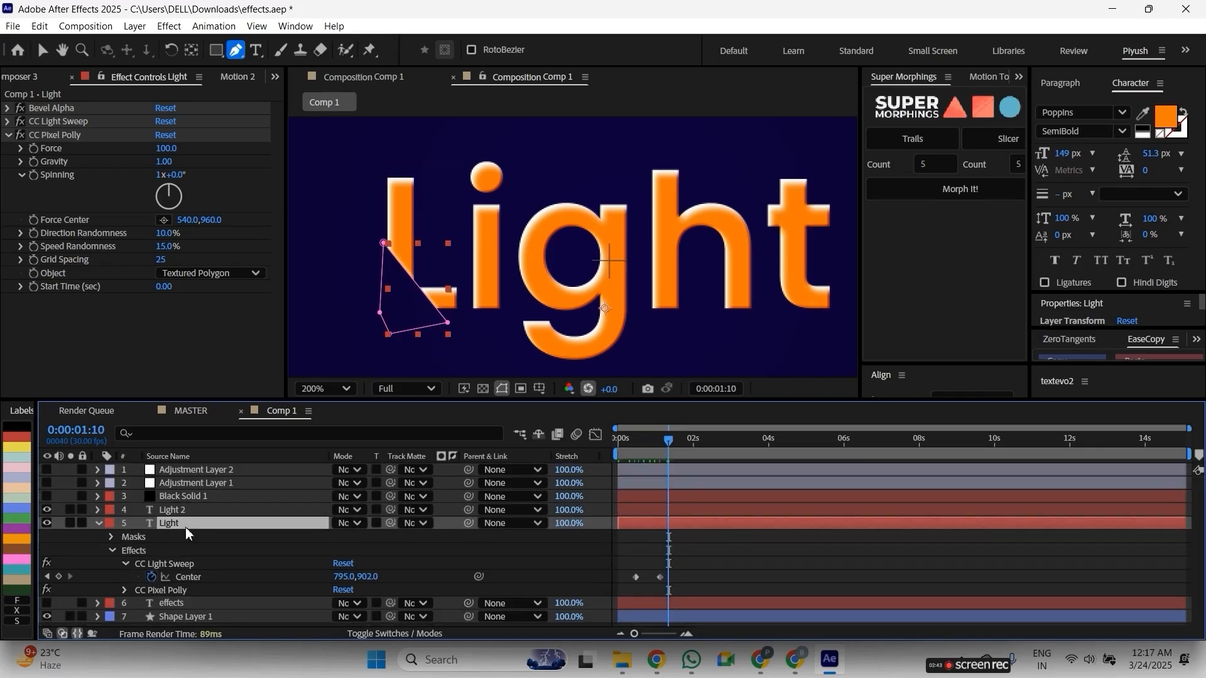
key("m")
left_click(343, 537)
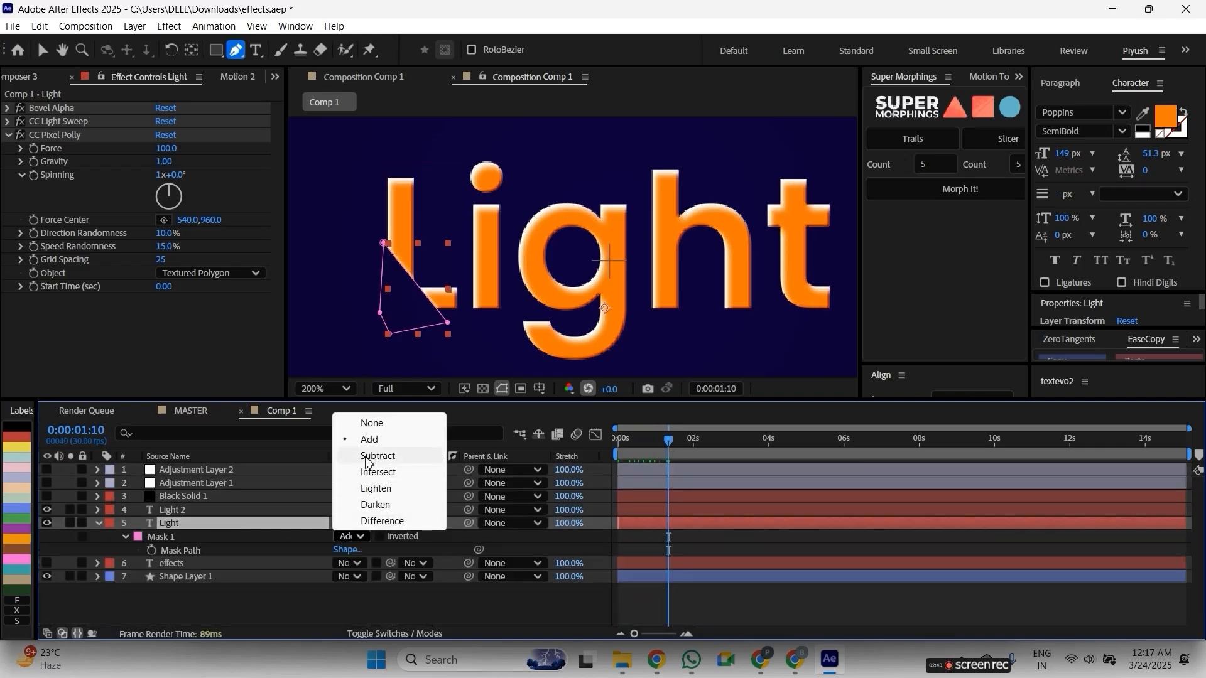
key("Escape")
left_click(622, 462)
left_click_drag(622, 461, 615, 464)
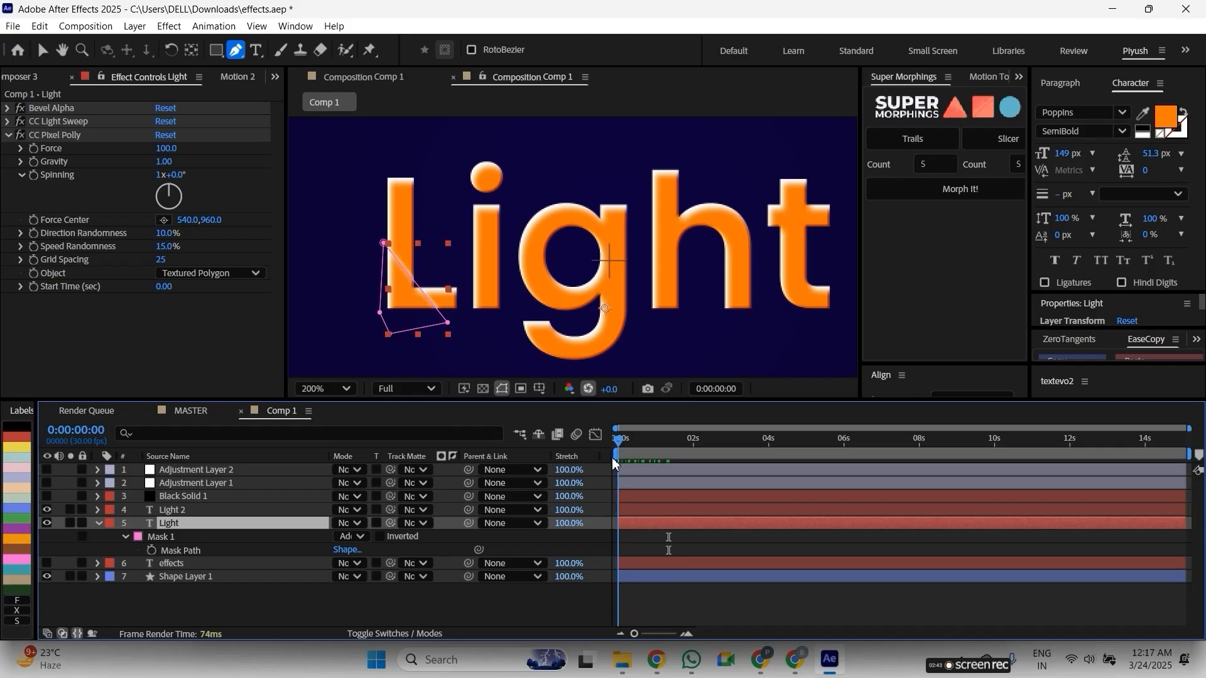
key("comma")
key("F2")
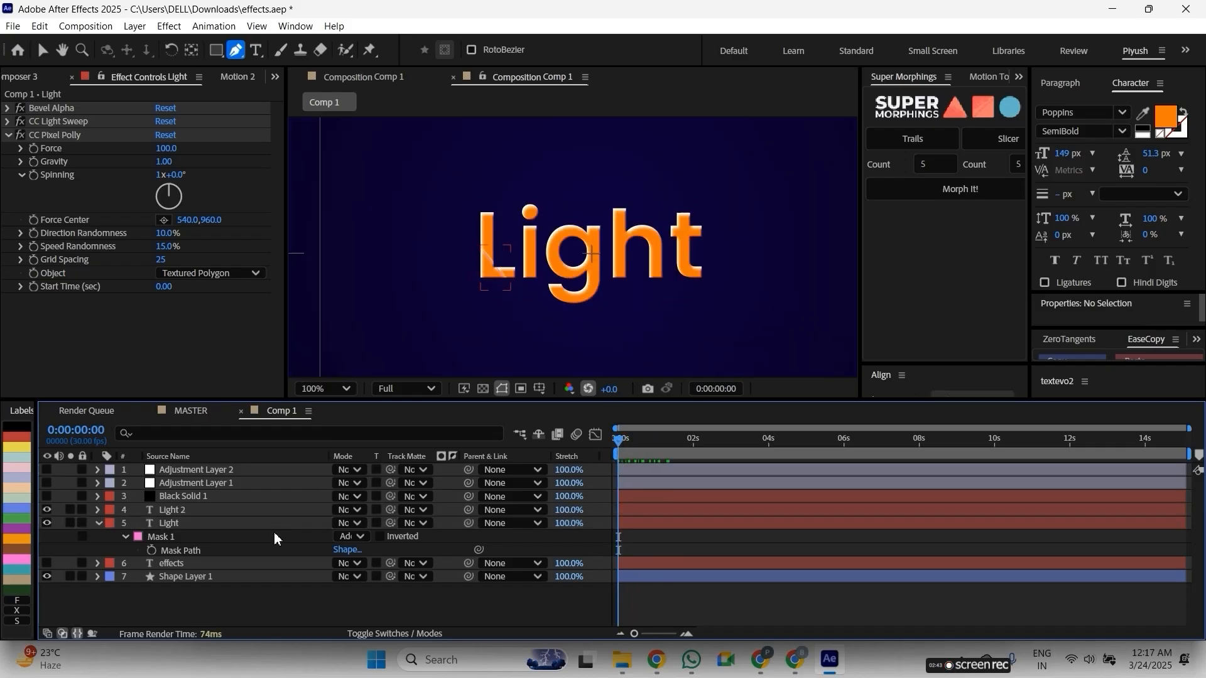
Step: Set the CC Pixel Polly Force on the Light layer to -22 and scrub the timeline
key("v")
left_click(220, 537)
scroll(480, 275, "up", 1)
left_click(481, 276)
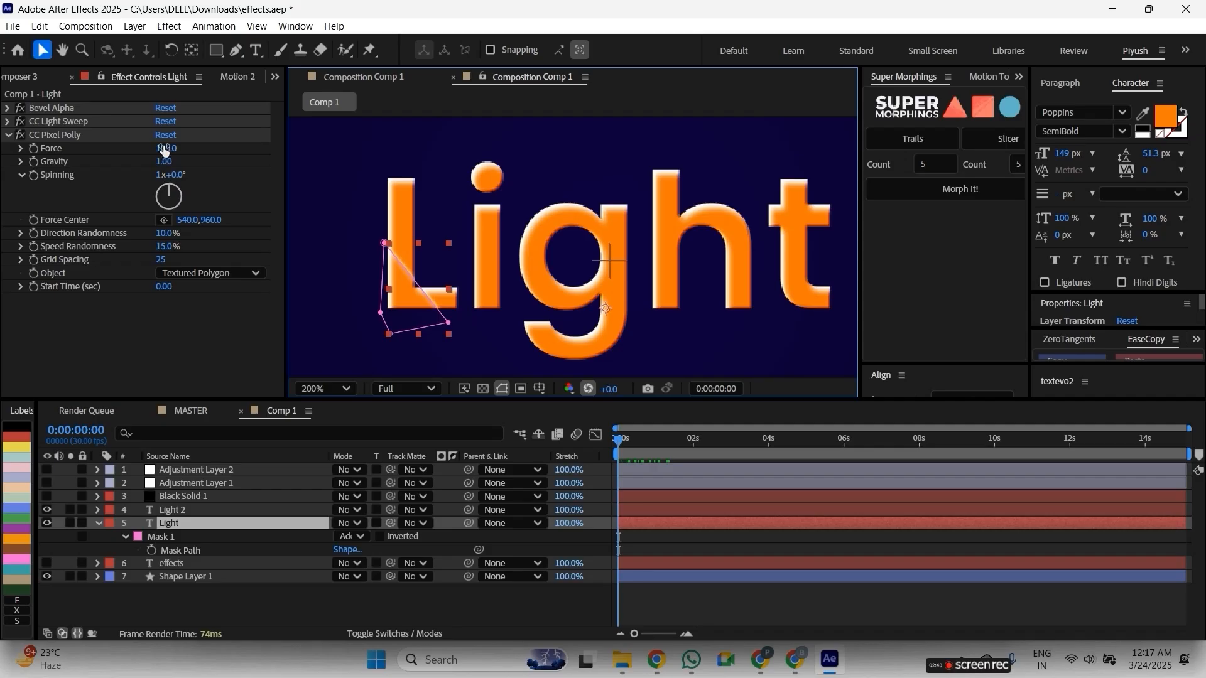
left_click_drag(163, 149, 140, 148)
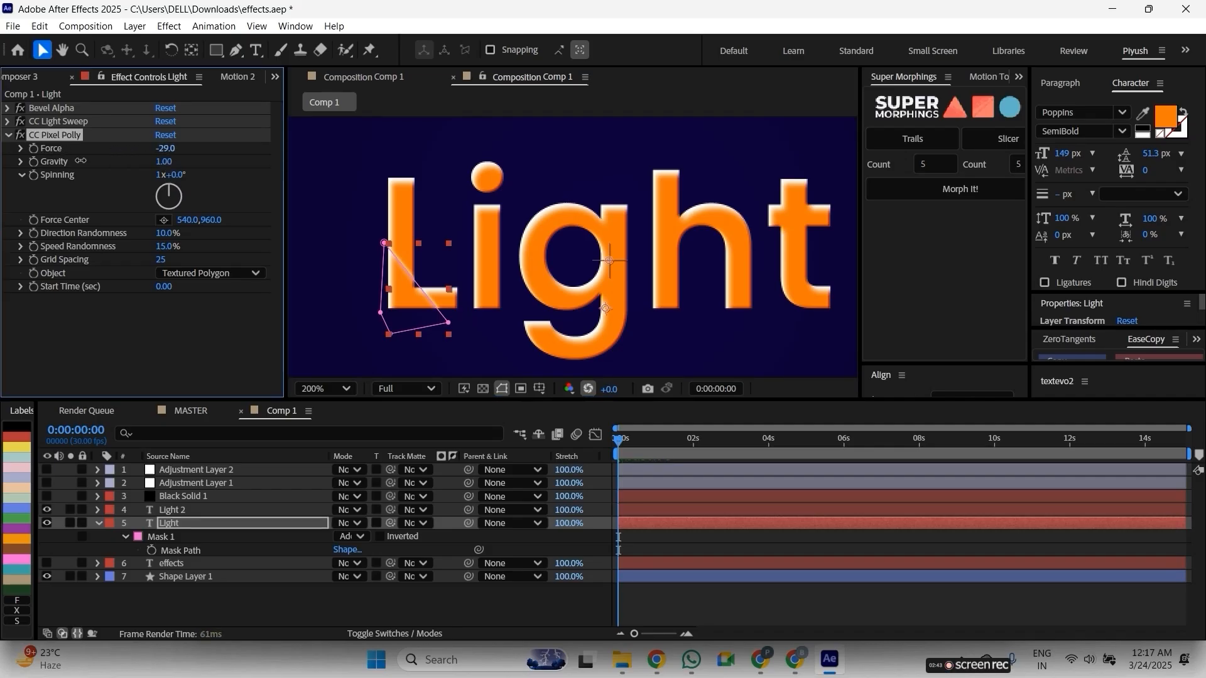
mouse_move(618, 440)
left_mouse_down()
mouse_move(637, 439)
mouse_move(613, 442)
left_mouse_up()
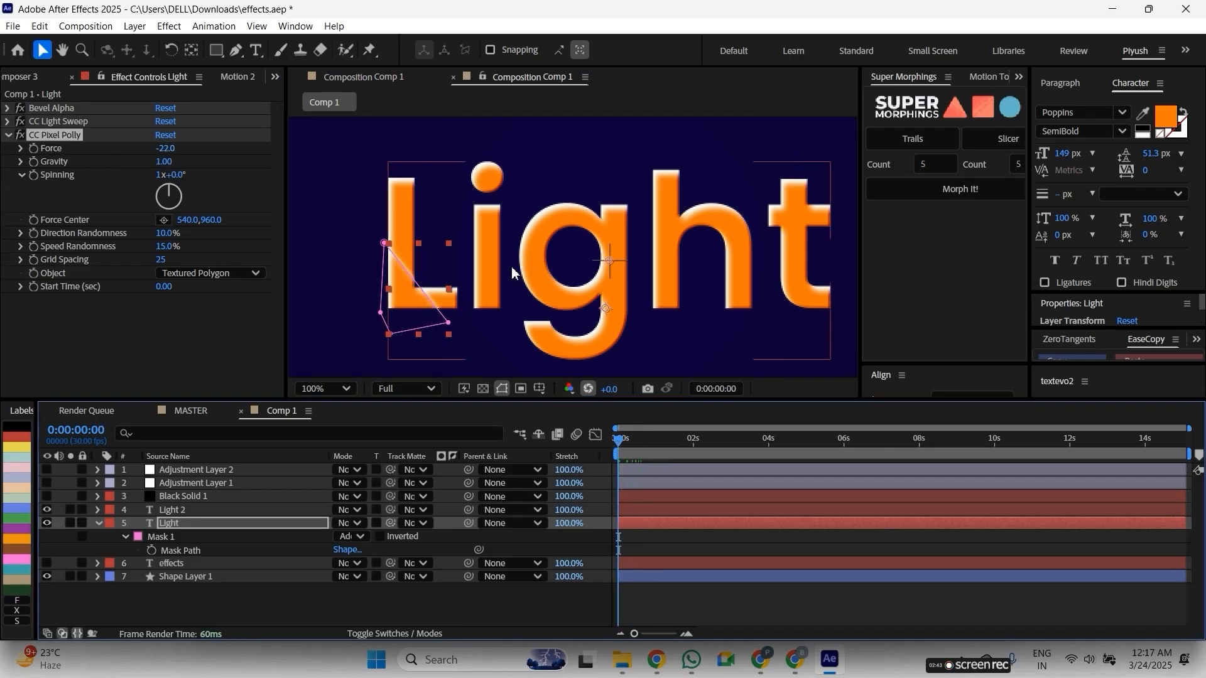
Step: Deselect all layers and preview the shatter animation of the masked corner of the L
scroll(512, 272, "down", 1)
key("g")
scroll(386, 221, "down", 1)
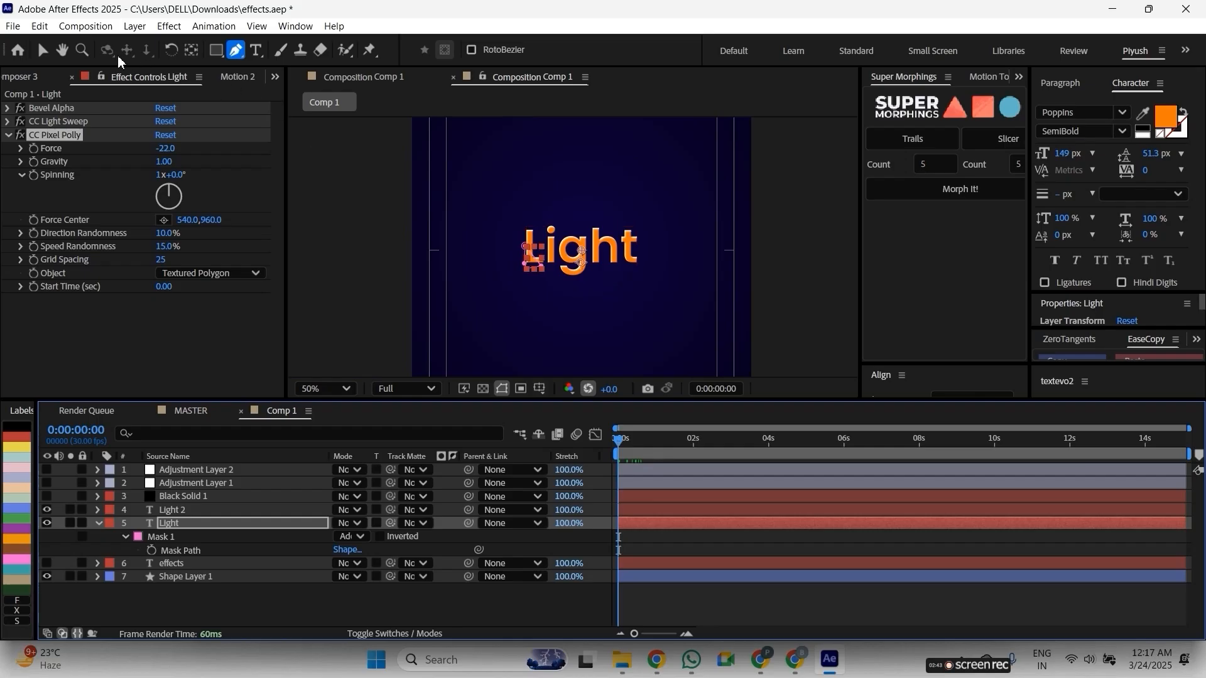
left_click(42, 50)
left_click(357, 244)
scroll(395, 279, "up", 1)
key("space")
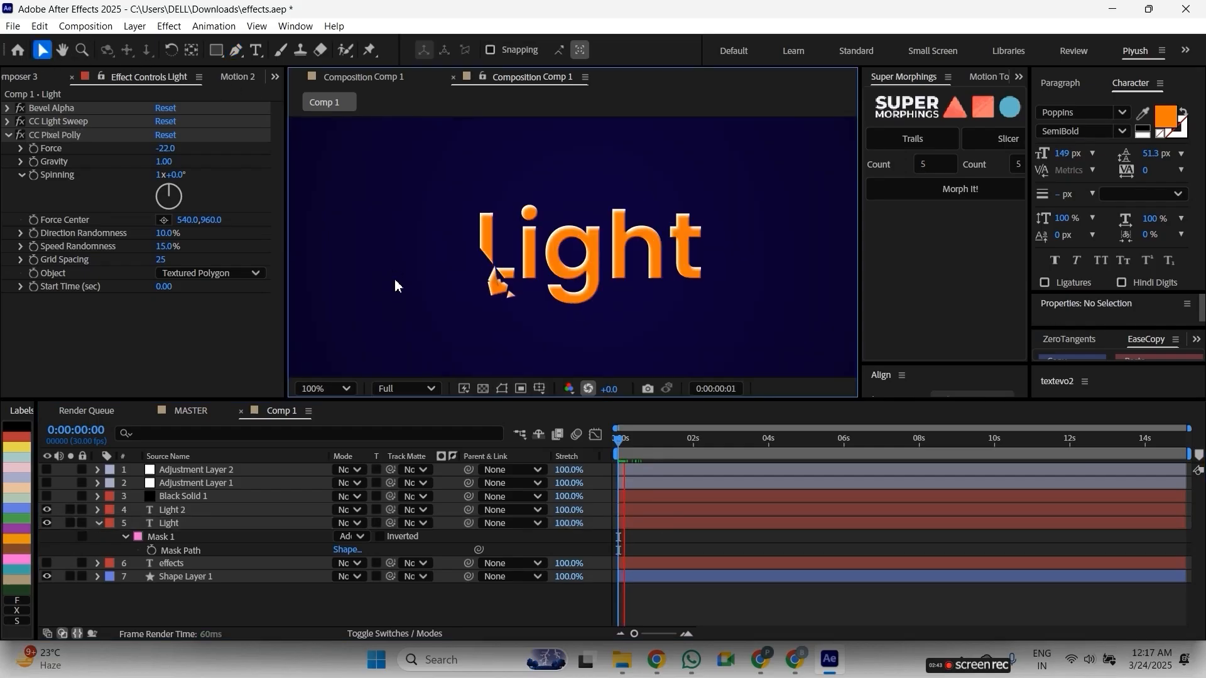
key("space")
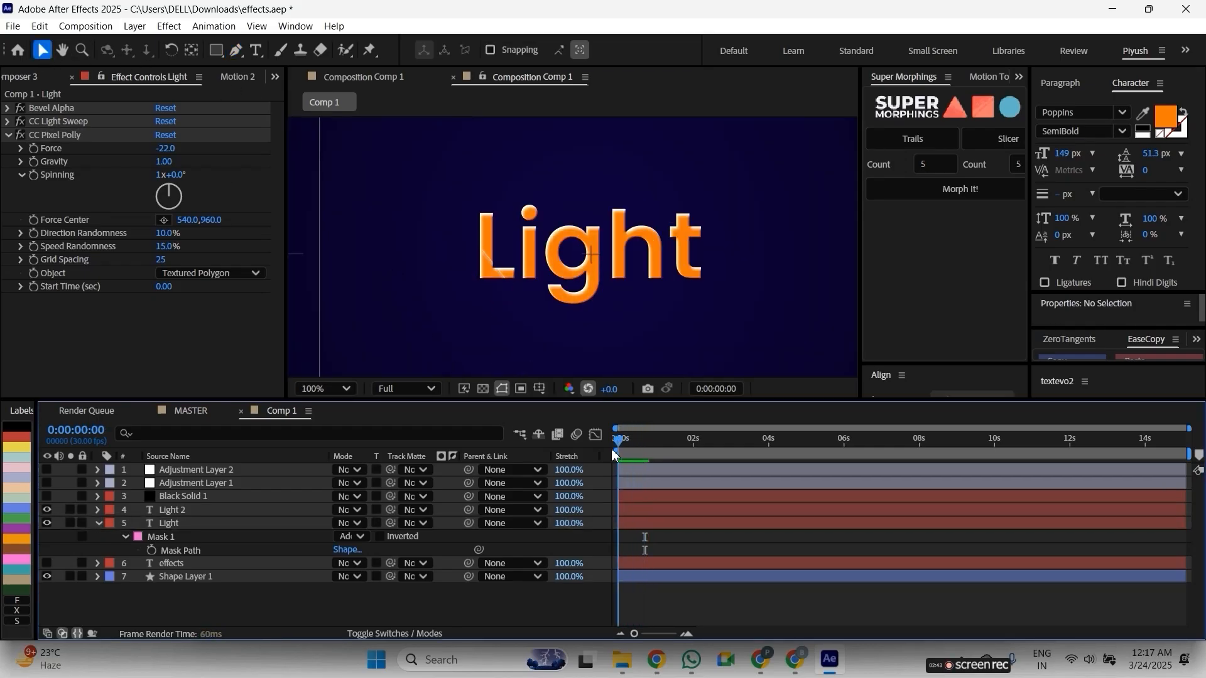
Step: Reshape Mask 1 on the Light layer so that it encloses the whole letter L
left_click(181, 541)
left_click_drag(477, 245, 482, 200)
key("ctrl+z")
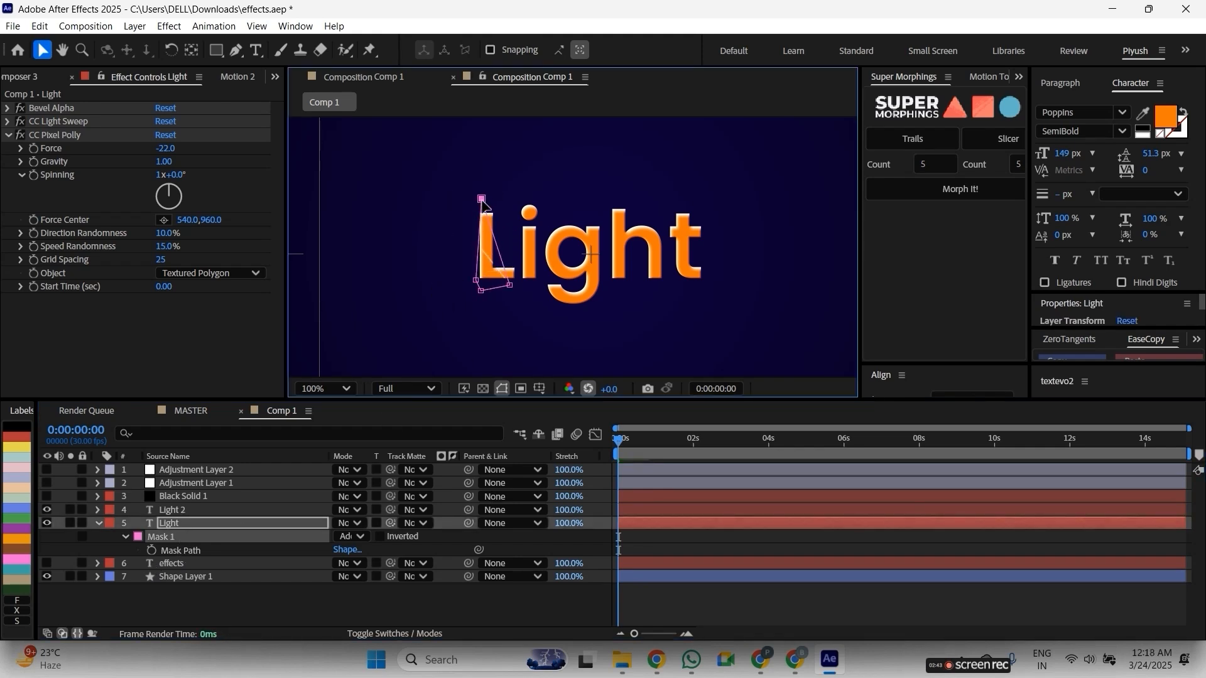
left_click_drag(502, 280, 451, 251)
left_click_drag(481, 198, 498, 182)
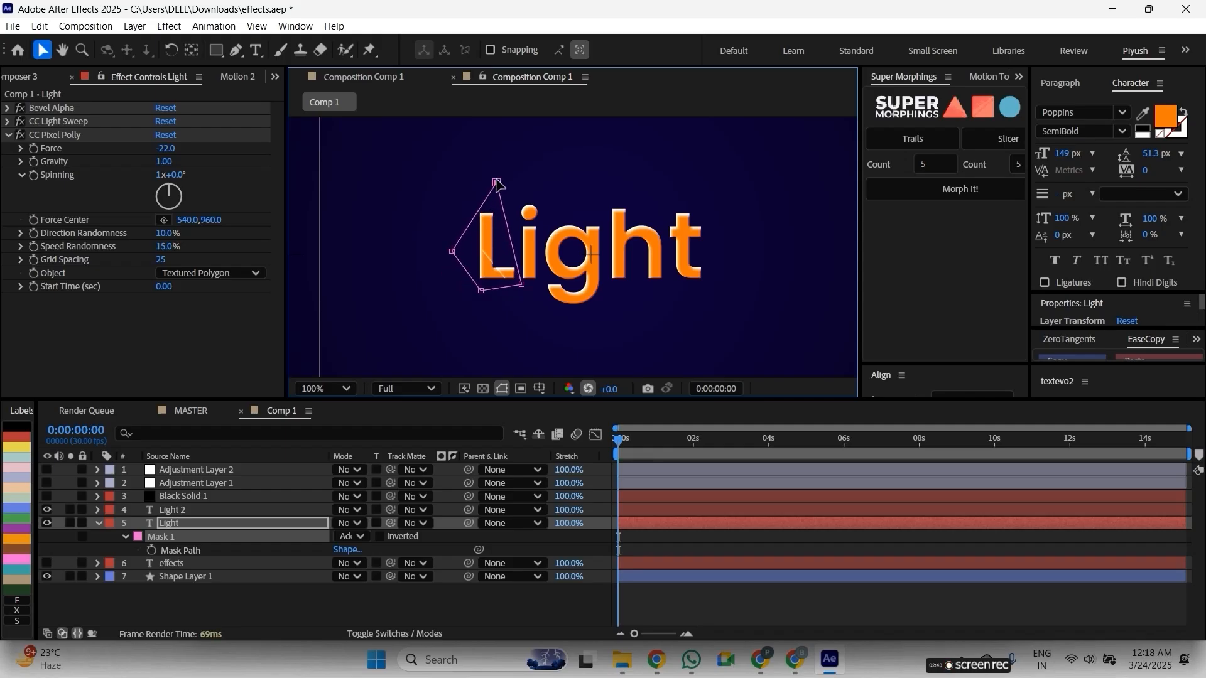
Step: Delete the Light 2 layer and scrub to frame 5 to check the shattering L
left_click(215, 511)
key("Delete")
mouse_move(628, 451)
left_mouse_down()
mouse_move(646, 447)
mouse_move(630, 448)
left_mouse_up()
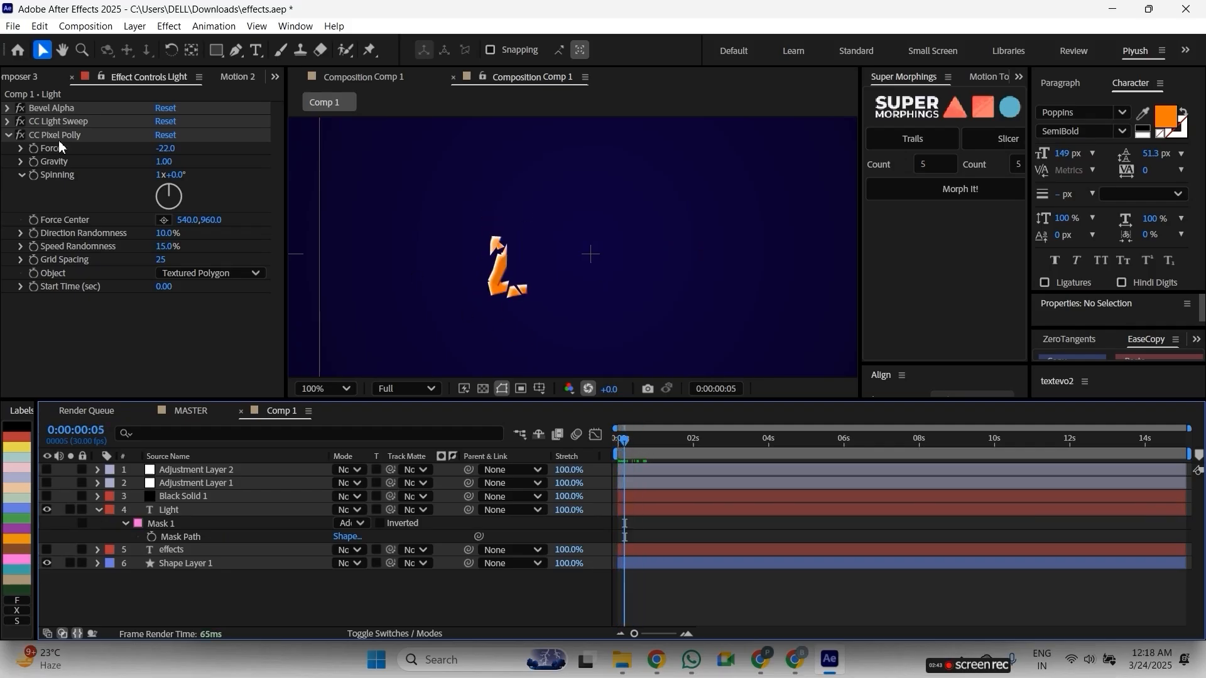
Step: Set the Light layer's CC Pixel Polly Force to 0 and preview the animation
left_click(165, 149)
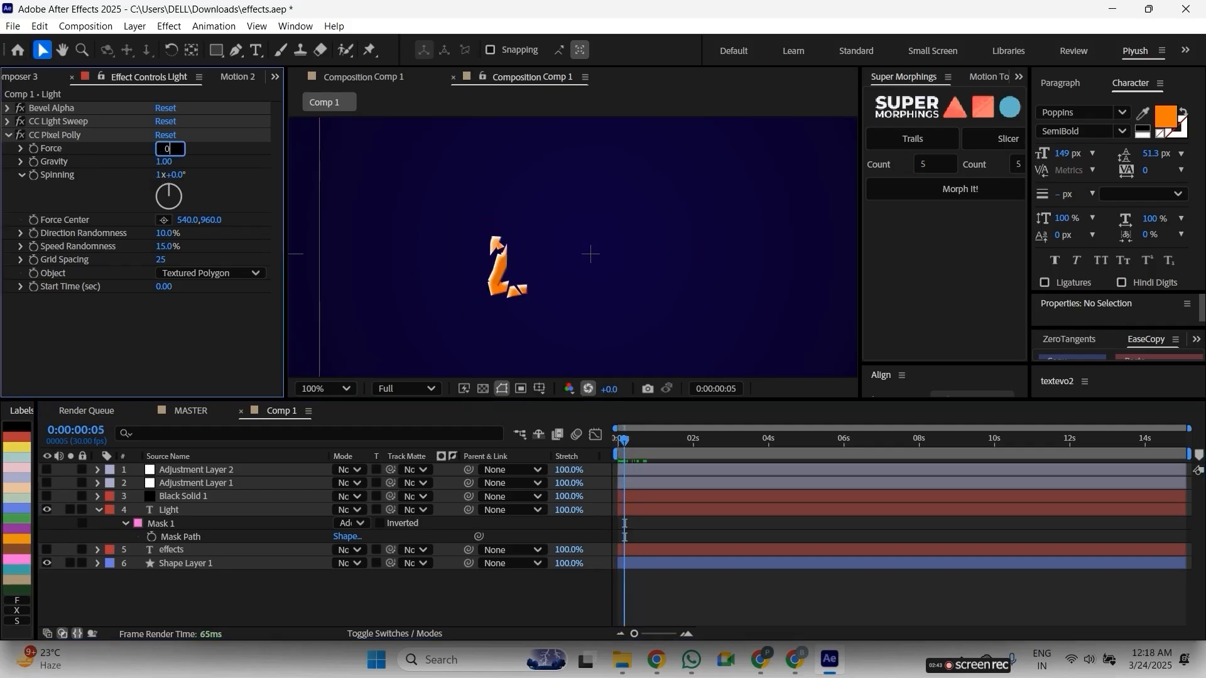
key("Return")
key("space")
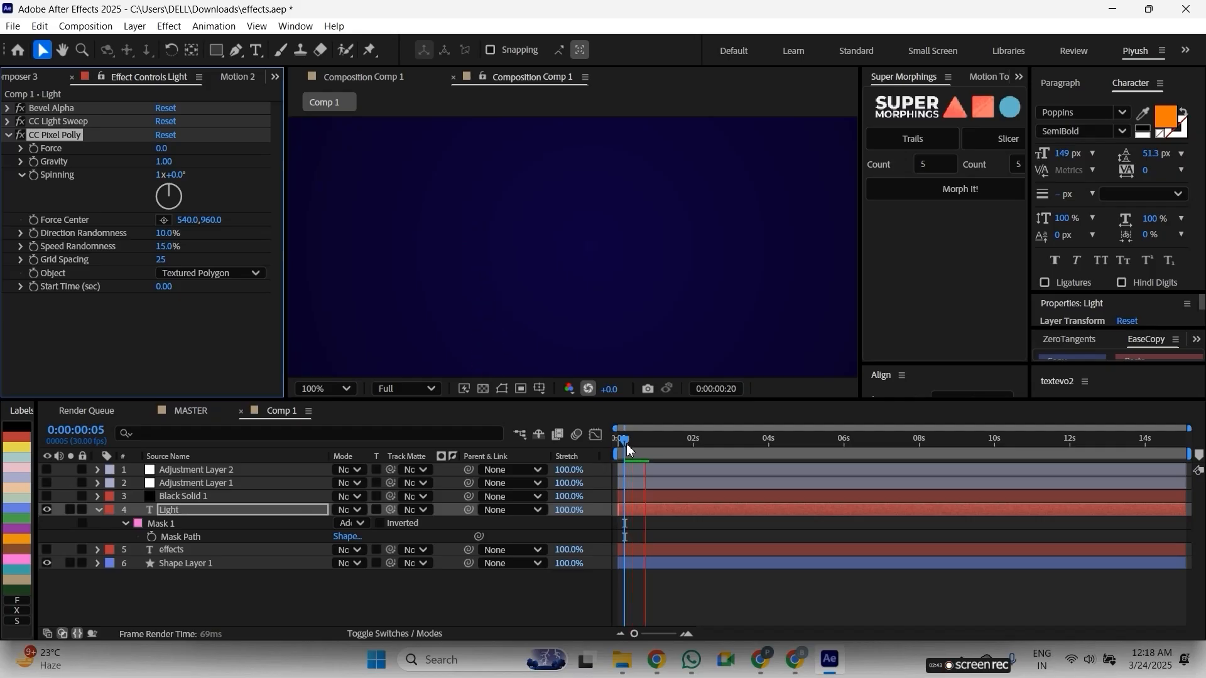
key("space")
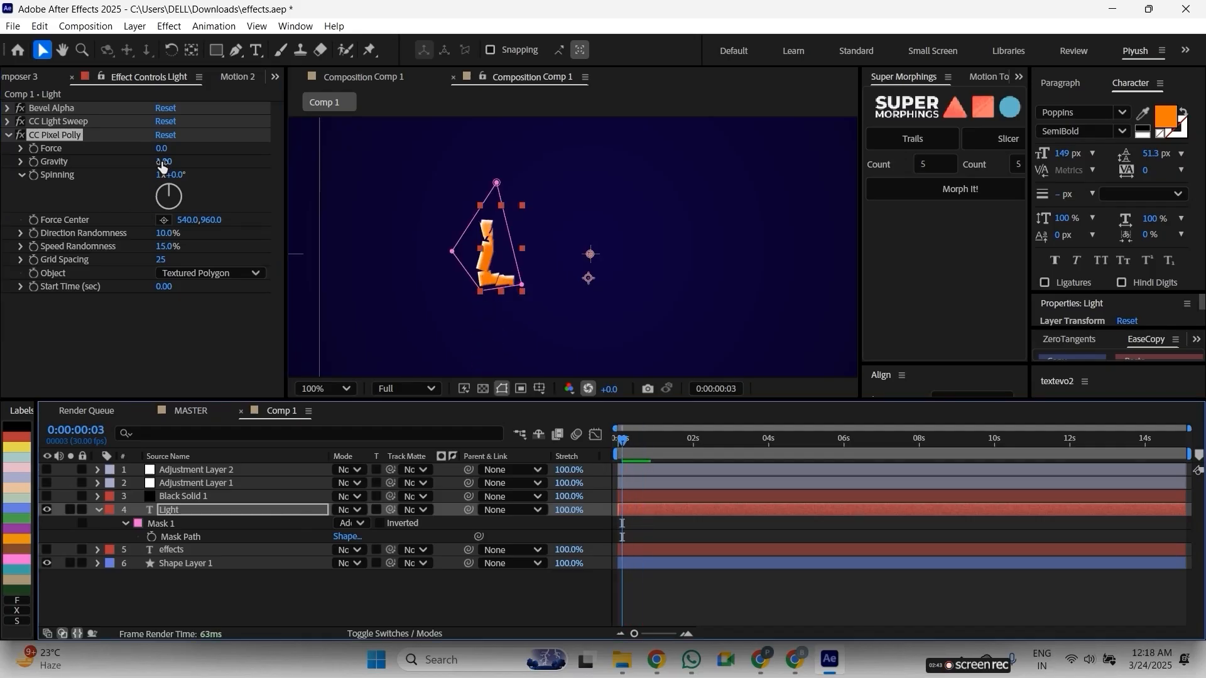
Step: Set the CC Pixel Polly Gravity to 0.5 and preview the falling pieces
left_click(163, 162)
type("0.5")
key("Return")
key("space")
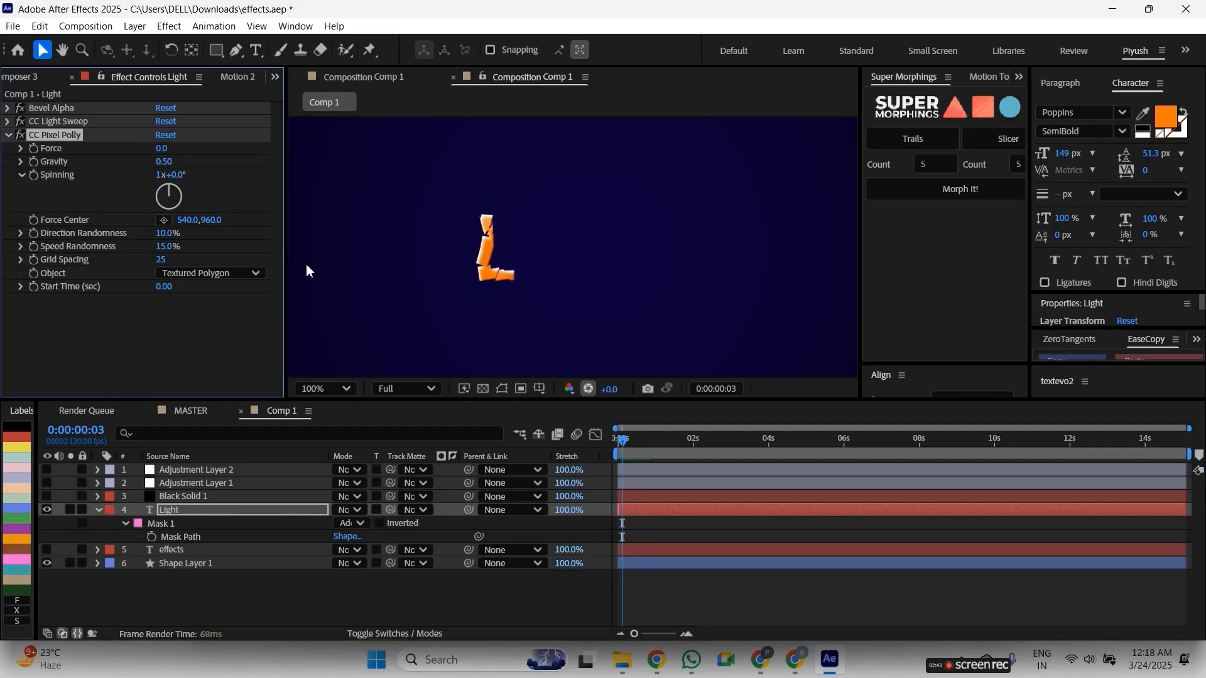
key("space")
left_click_drag(641, 444, 630, 441)
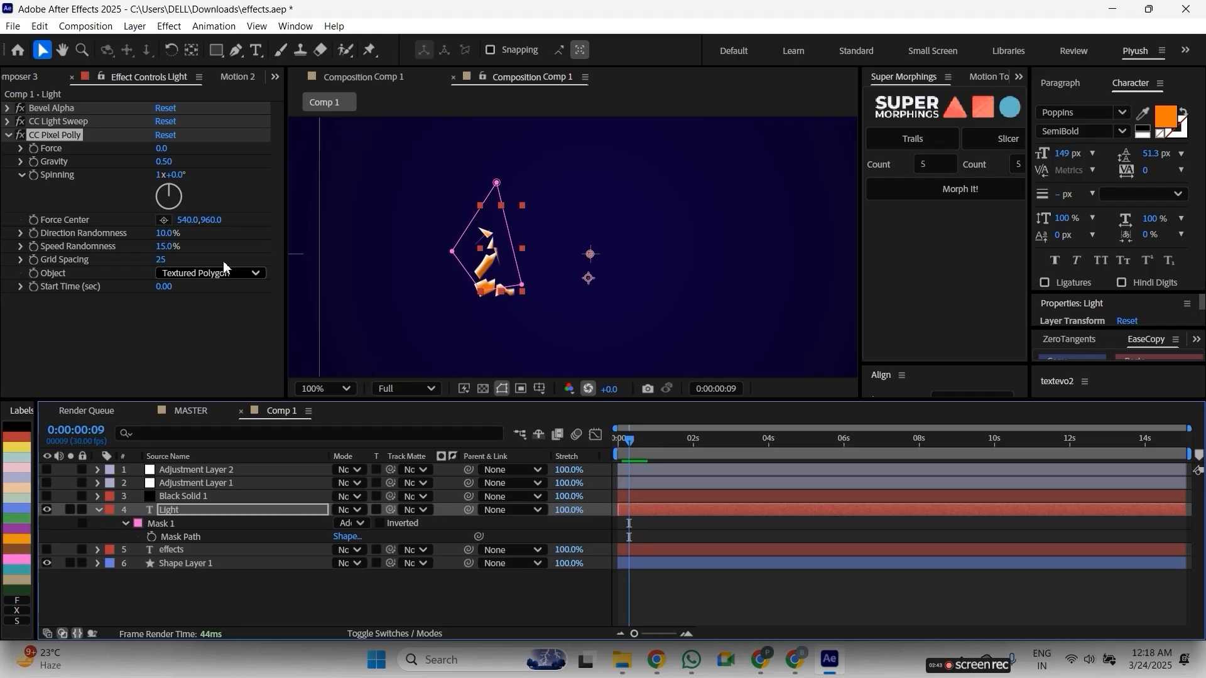
Step: Reduce the CC Pixel Polly Gravity to 0.2 and preview from the first frame
left_click(167, 162)
type("0.2")
key("Return")
key("space")
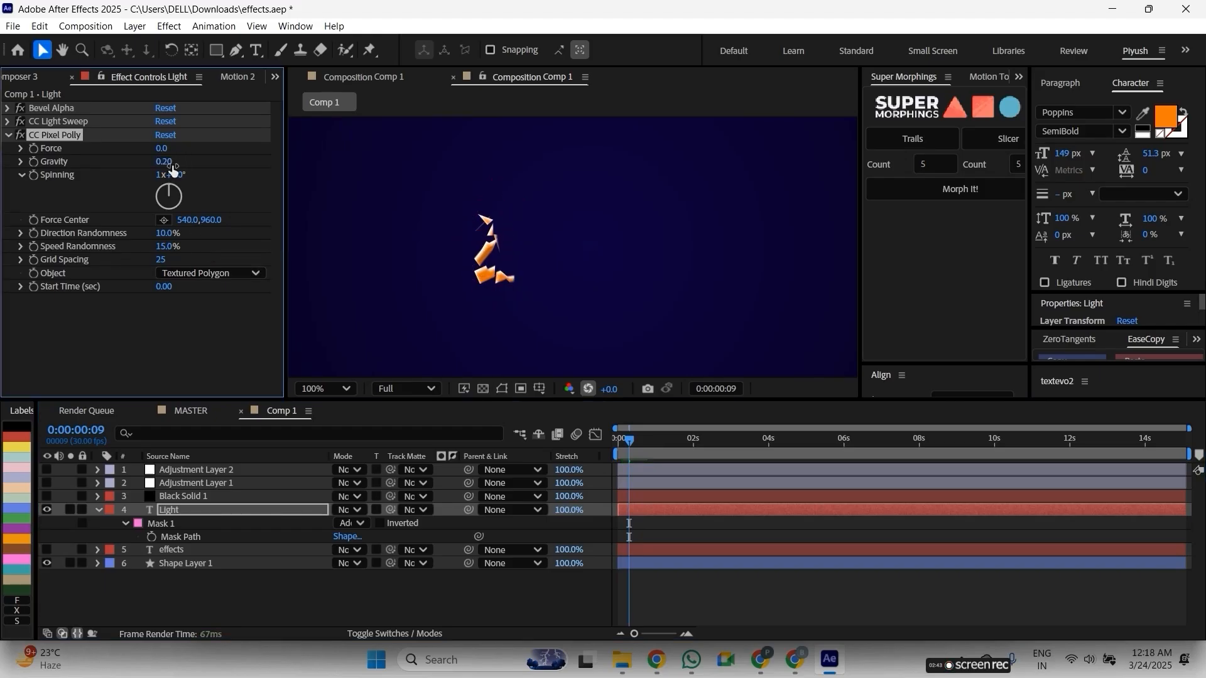
left_click_drag(648, 446, 583, 445)
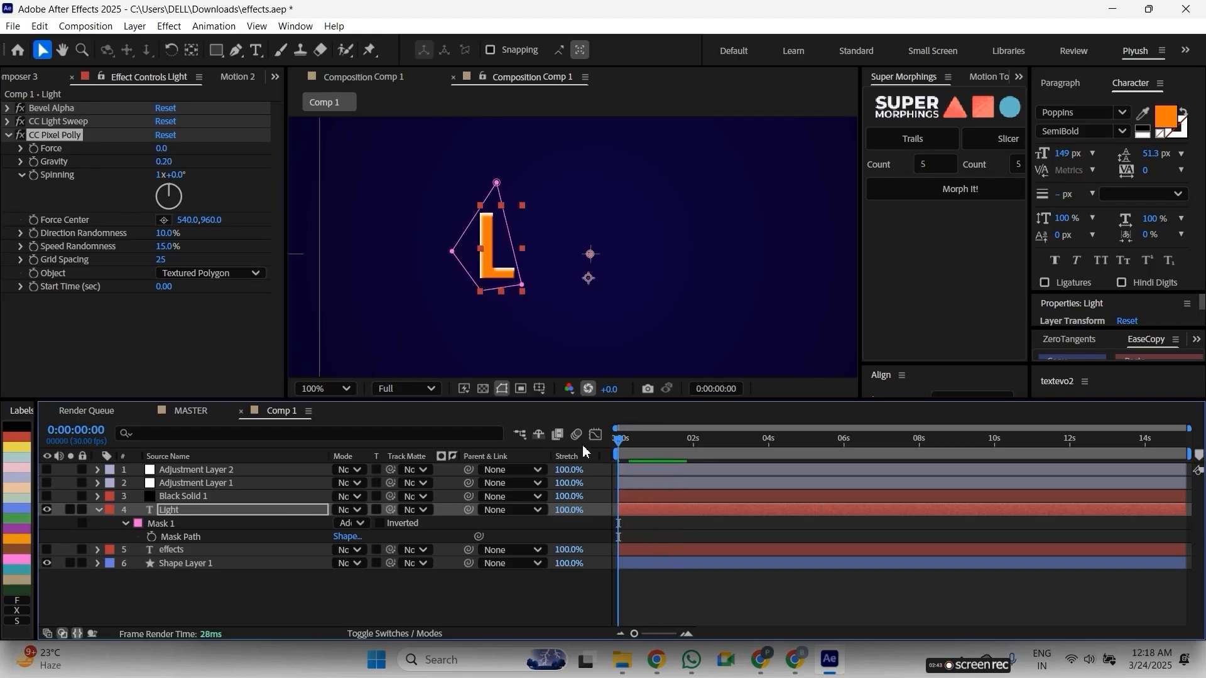
key("space")
key("space")
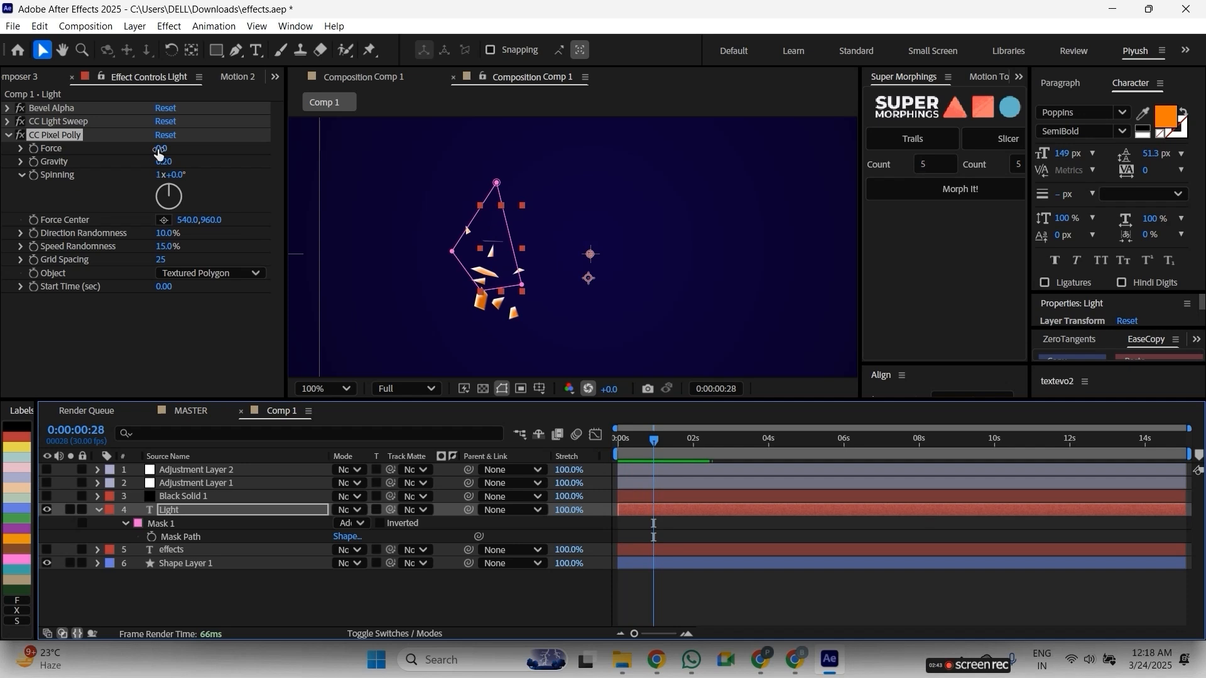
Step: Set the CC Pixel Polly Force to 20 and Gravity to 0.59, previewing the shatter after each change
left_click_drag(159, 153, 173, 148)
key("space")
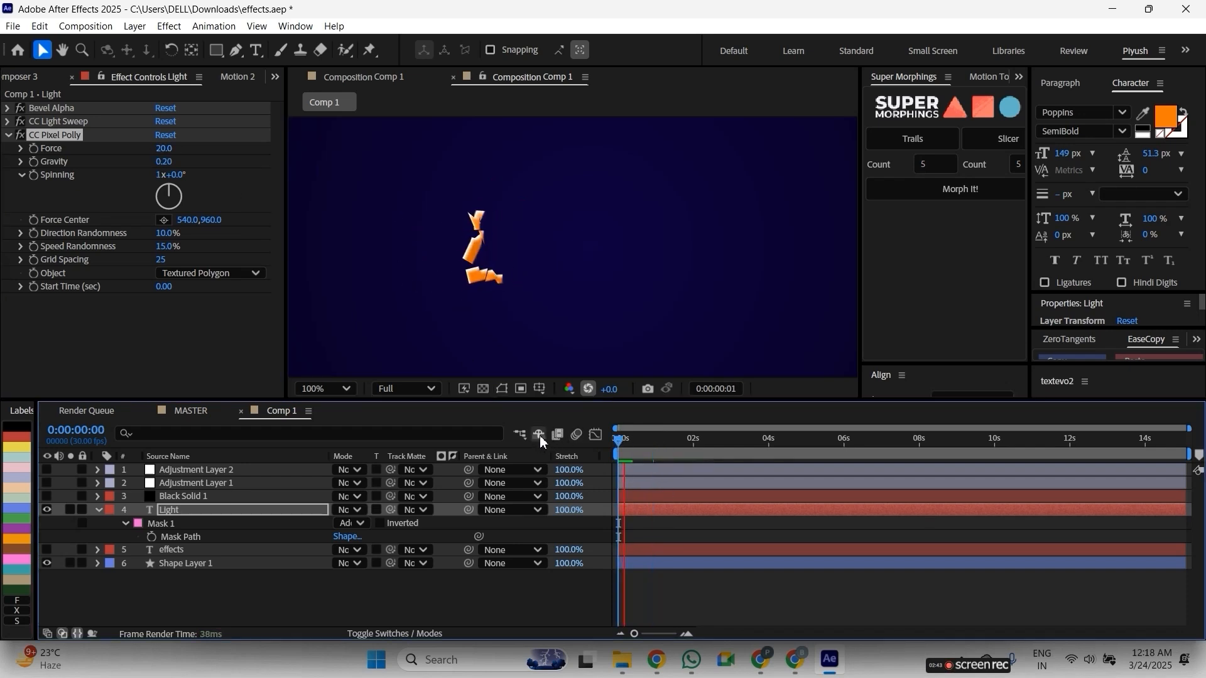
left_click_drag(166, 167, 202, 172)
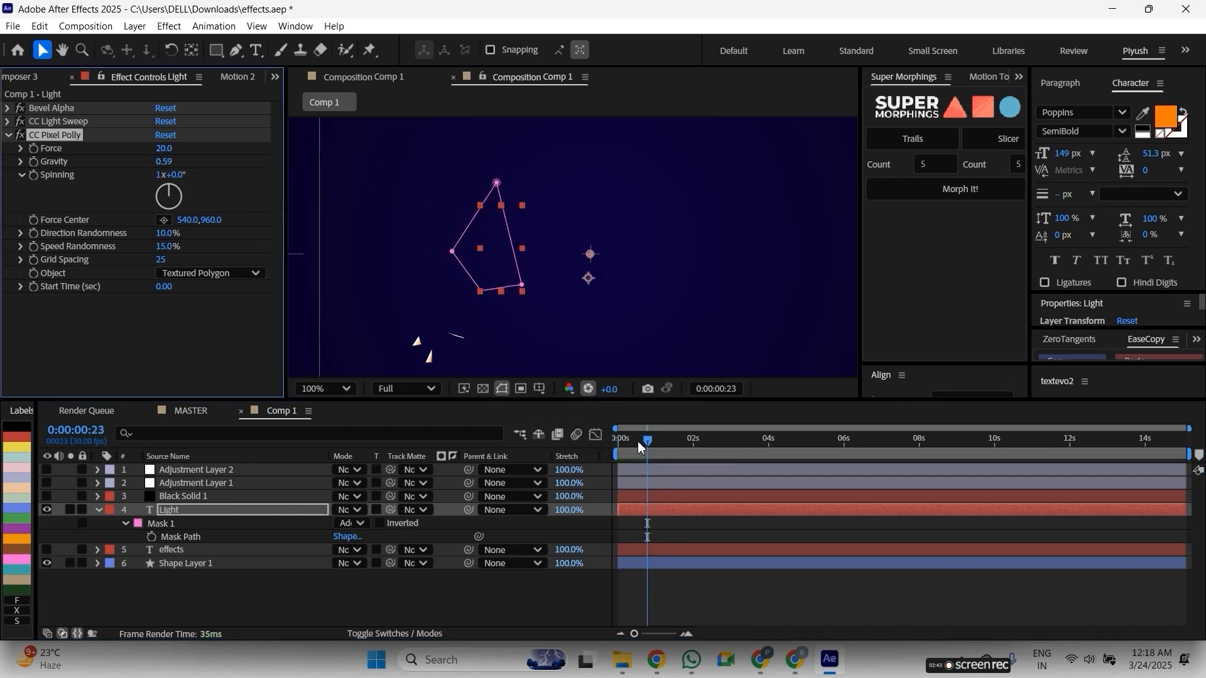
key("space")
key("comma")
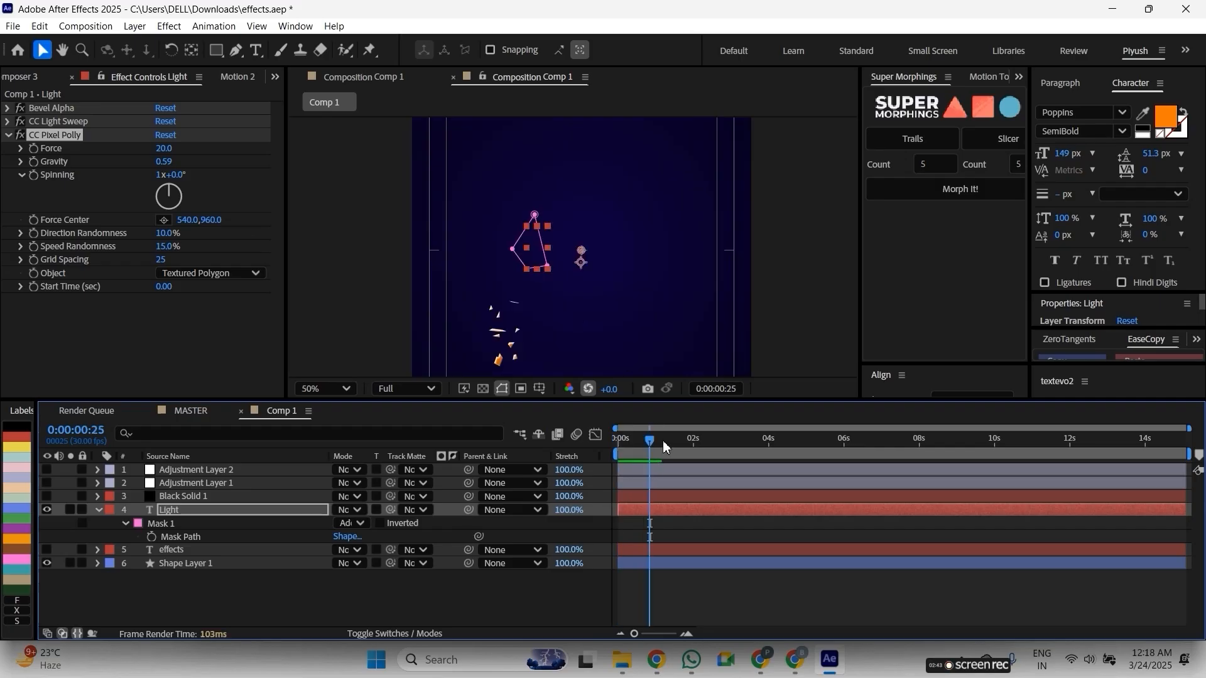
left_click_drag(650, 443, 609, 443)
key("space")
key("space")
Step: Set the CC Pixel Polly Gravity to 0 and preview the pieces from the start of the composition
left_click(169, 162)
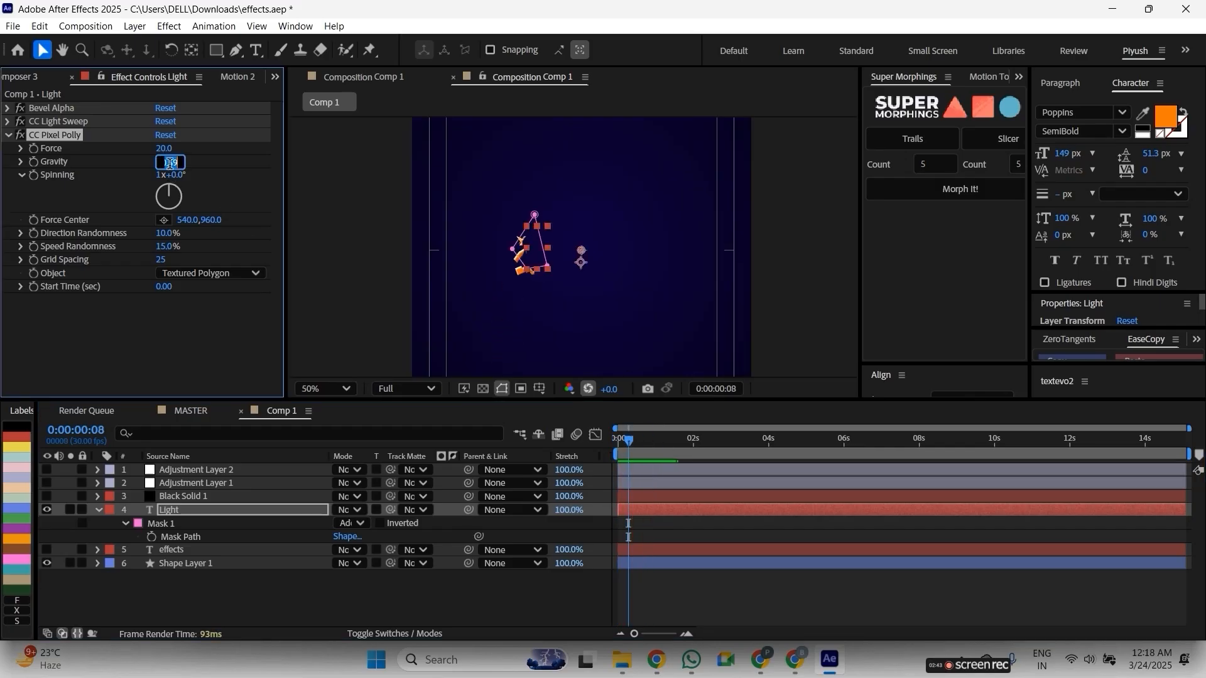
type("0")
key("Return")
key("period")
left_click_drag(628, 459, 586, 446)
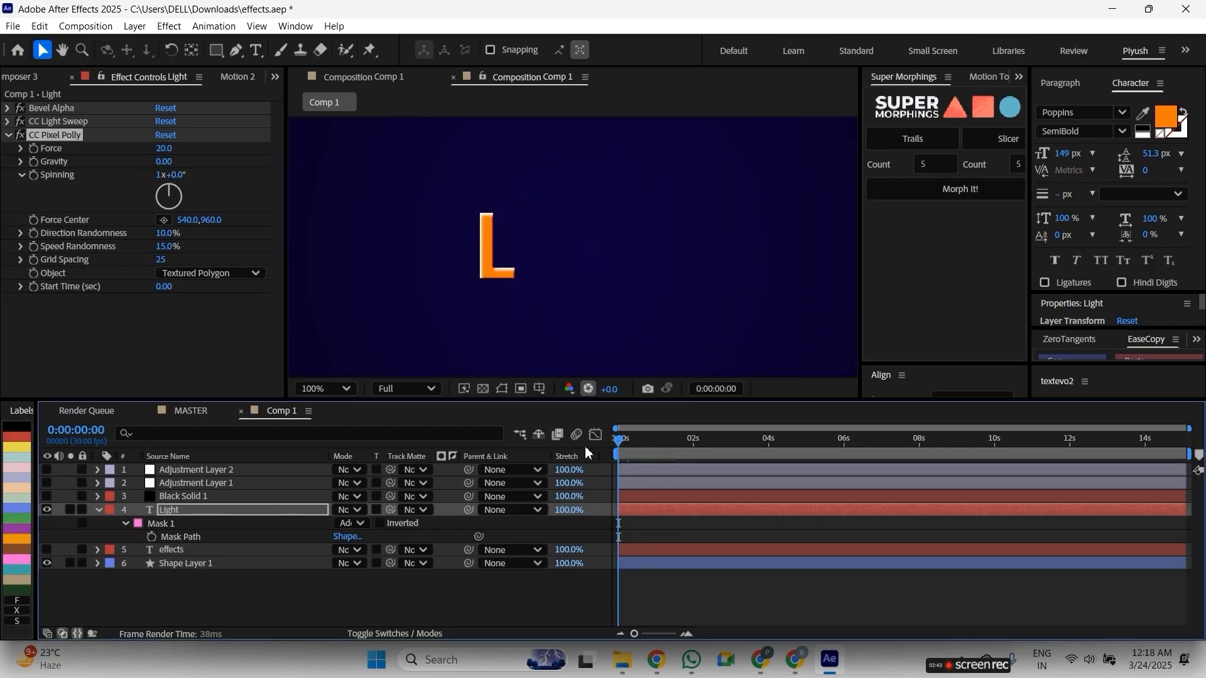
key("space")
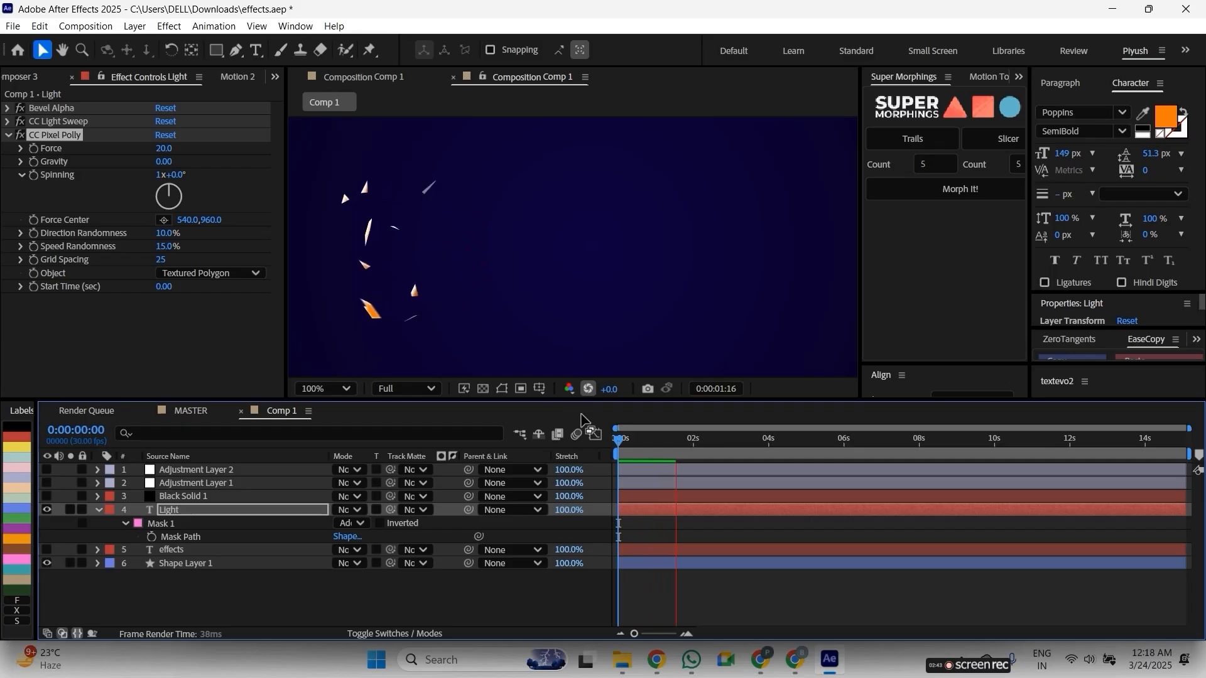
key("space")
key("comma")
key("space")
key("space")
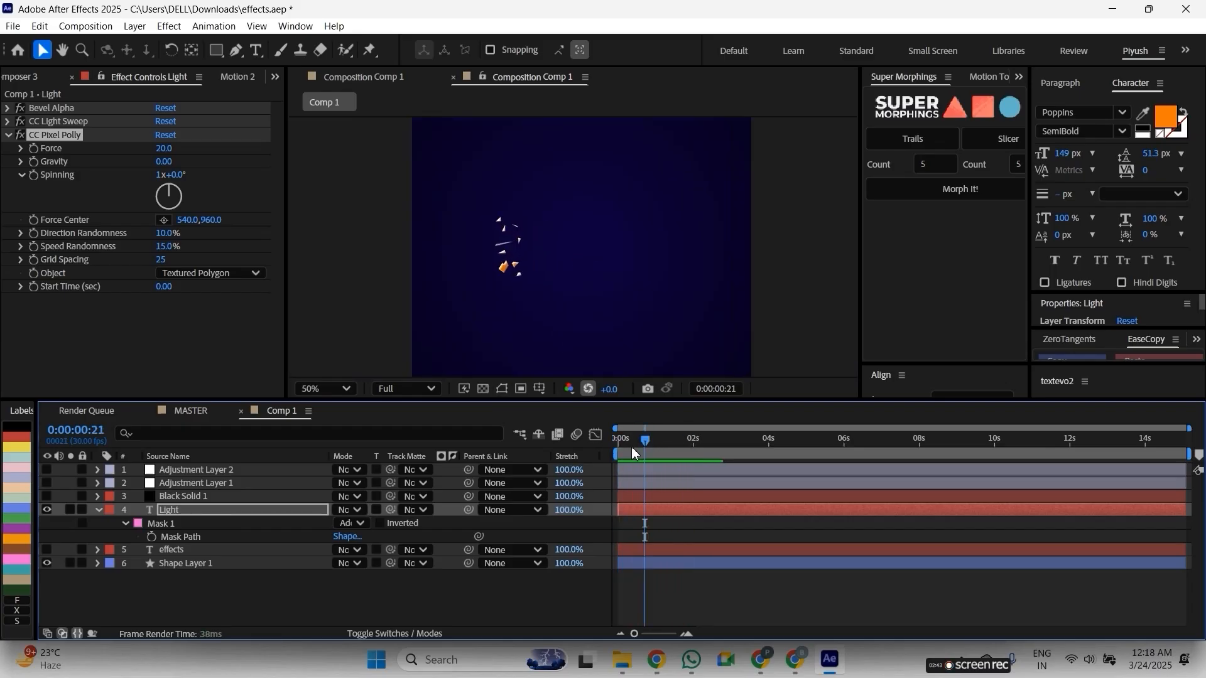
Step: Duplicate the Light text layer
left_click(179, 514)
key("ctrl+d")
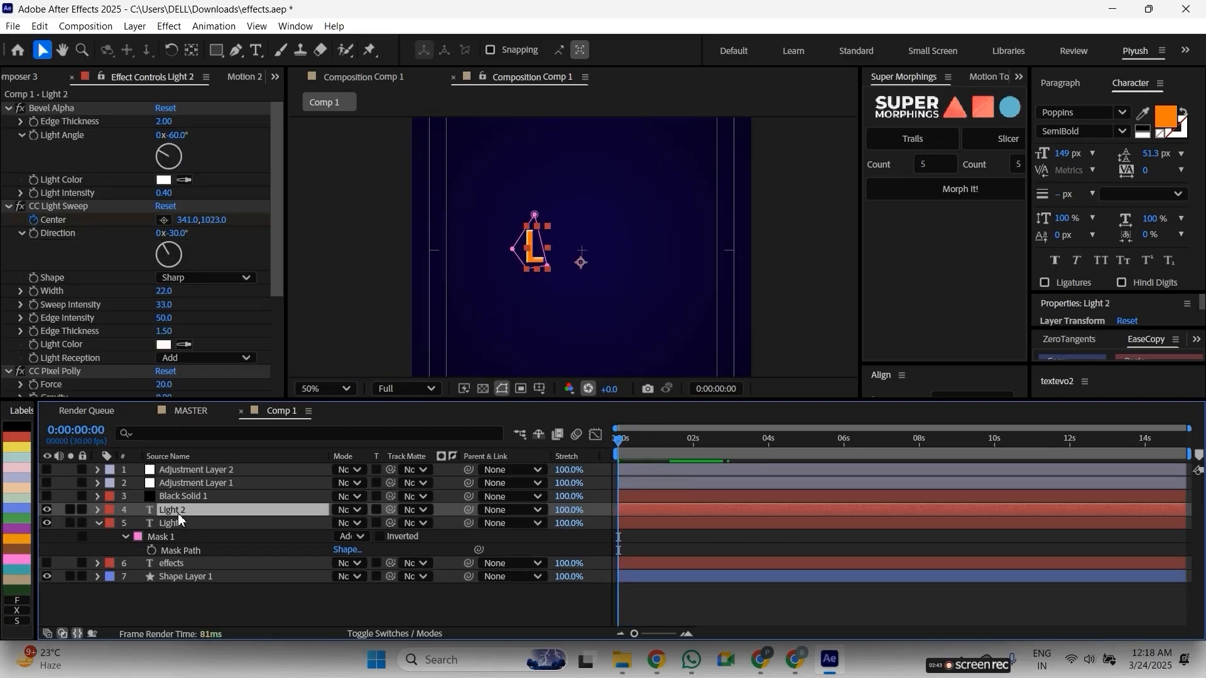
Step: Set the mask mode on the Light 2 layer to Subtract and turn off its CC Pixel Polly effect
key("m")
left_click(353, 523)
left_click(374, 442)
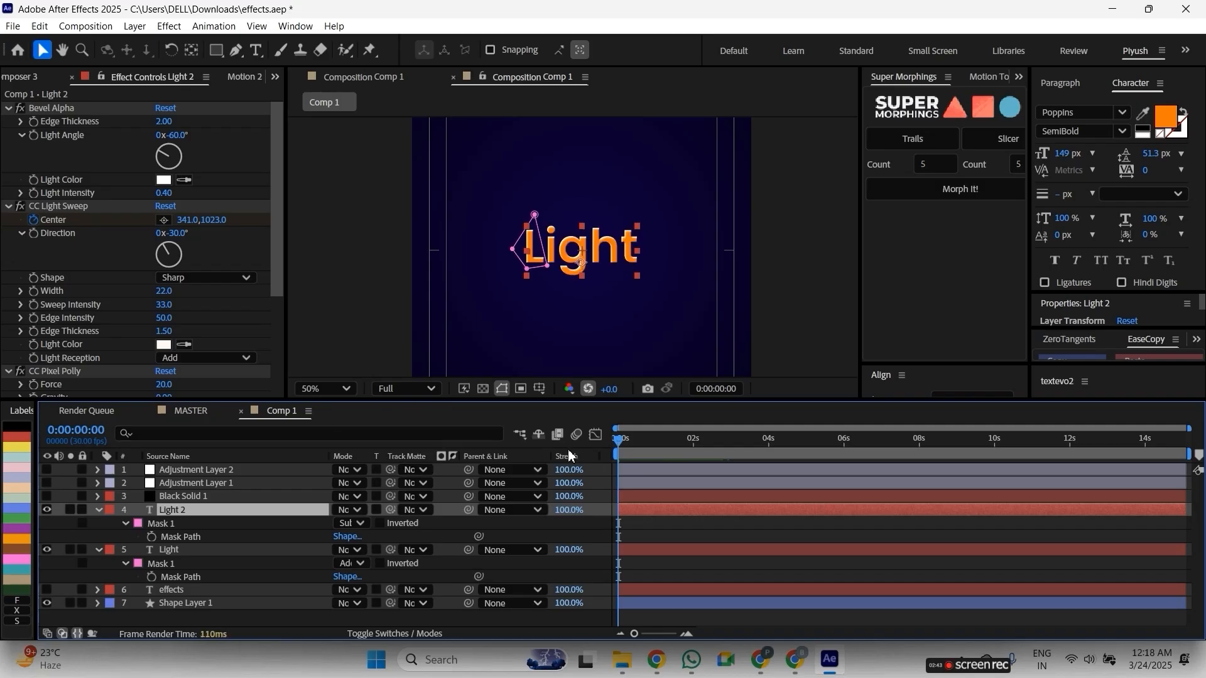
left_click(20, 371)
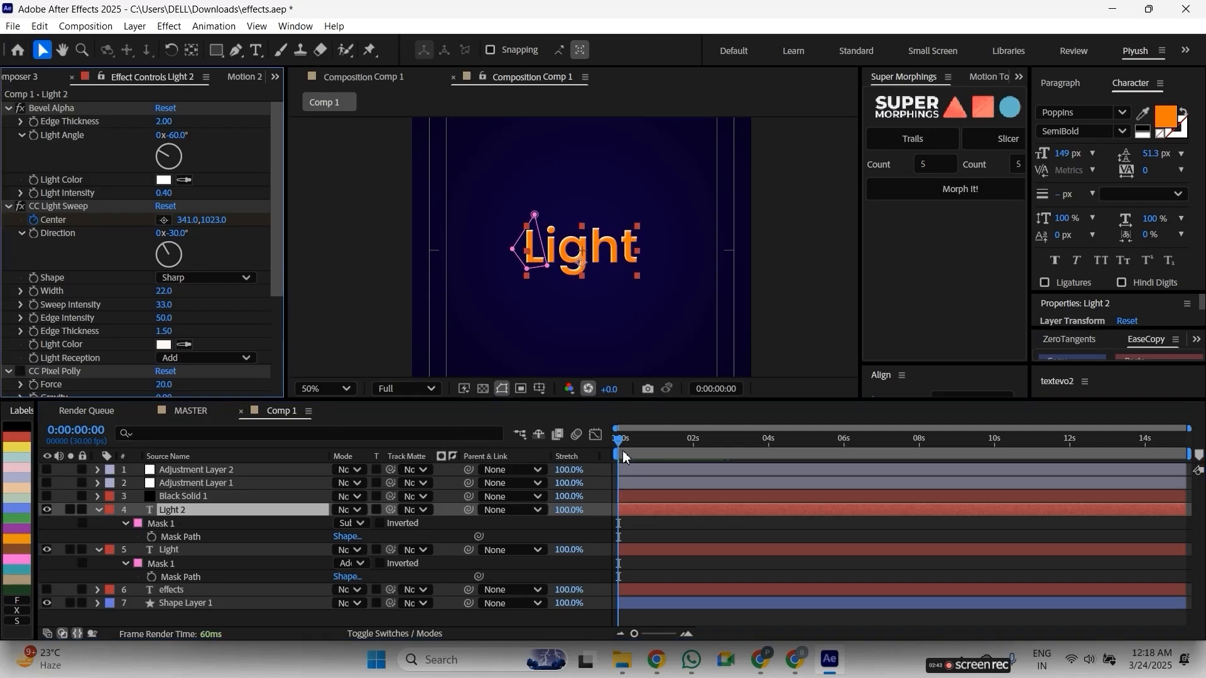
Step: Play back the composition from the start to check that only the letter L shatters, and inspect the pieces up close
key("space")
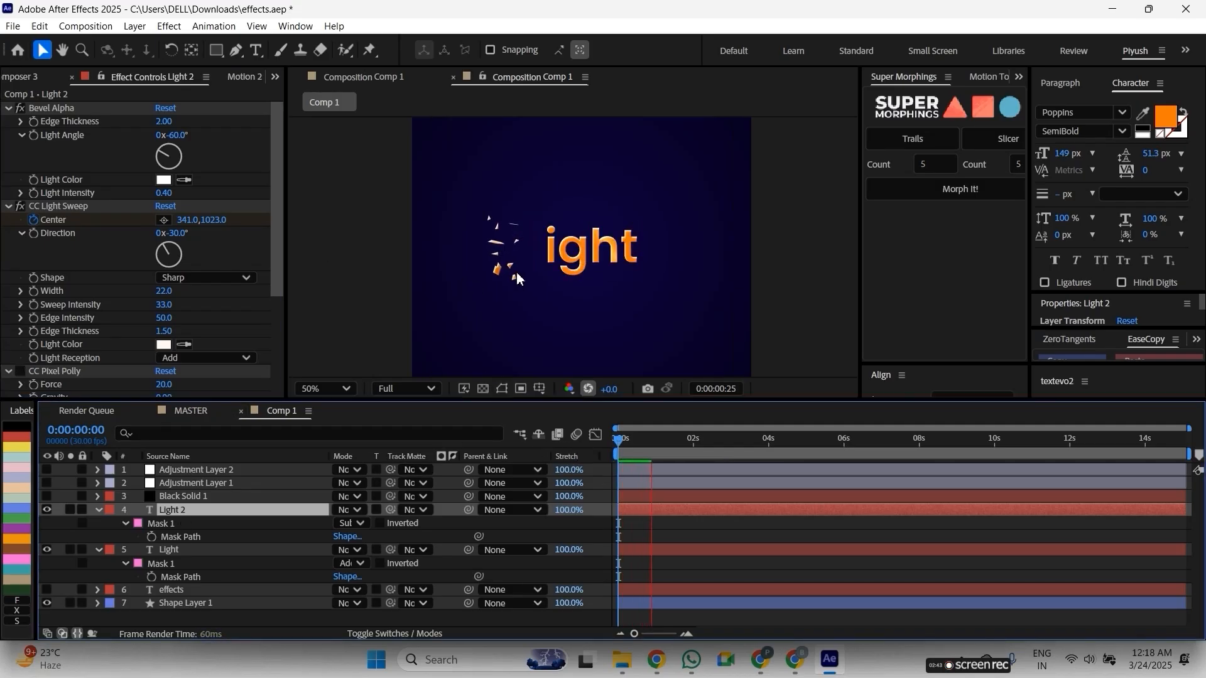
key("period")
left_click(526, 274)
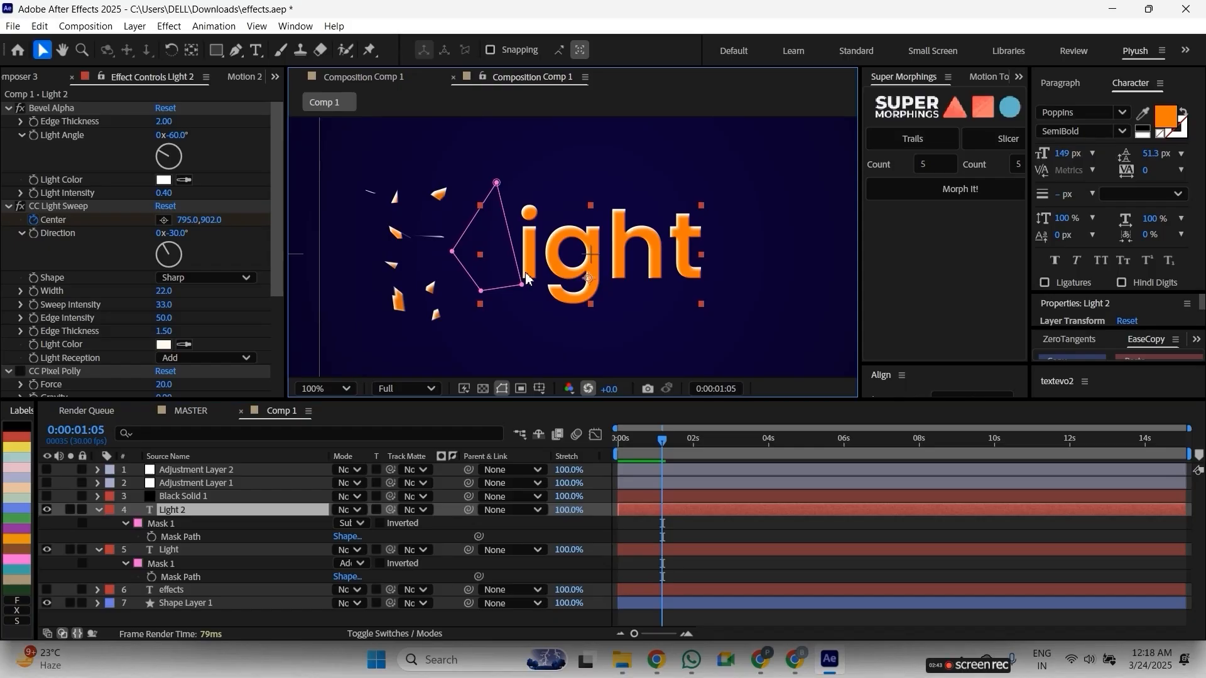
Step: Collapse the Bevel Alpha, CC Light Sweep and CC Pixel Polly settings of the Light 2 layer
left_click(7, 108)
left_click(7, 121)
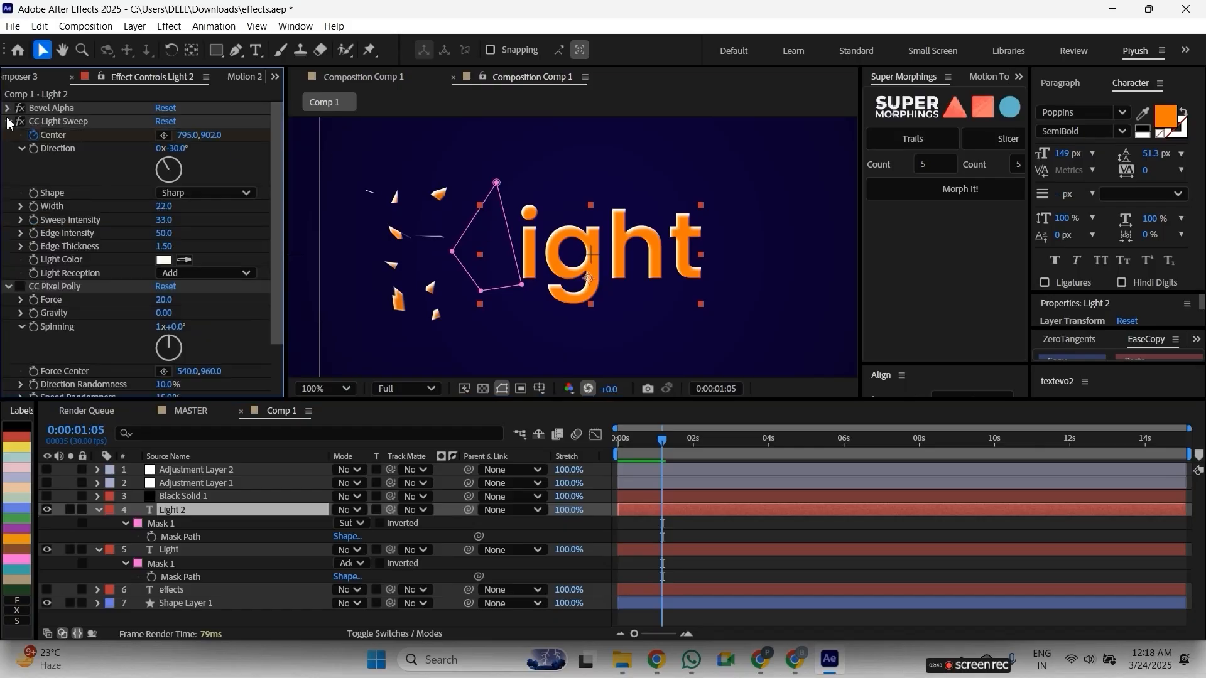
left_click(8, 135)
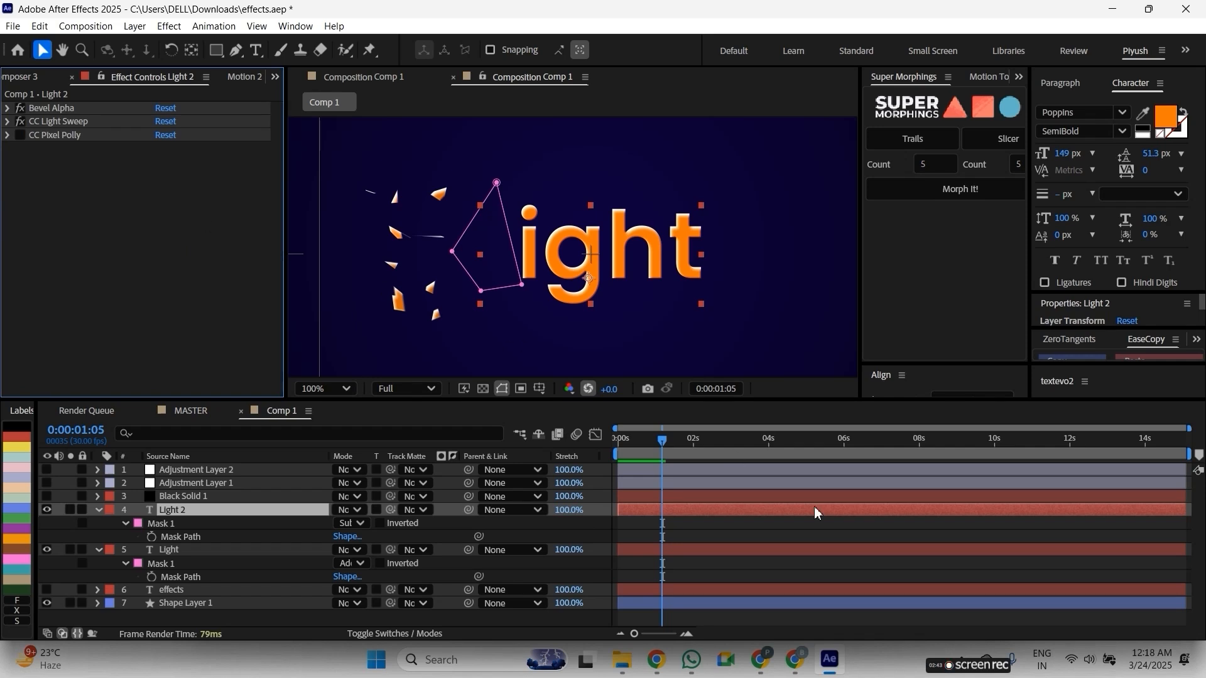
mouse_move(958, 673)
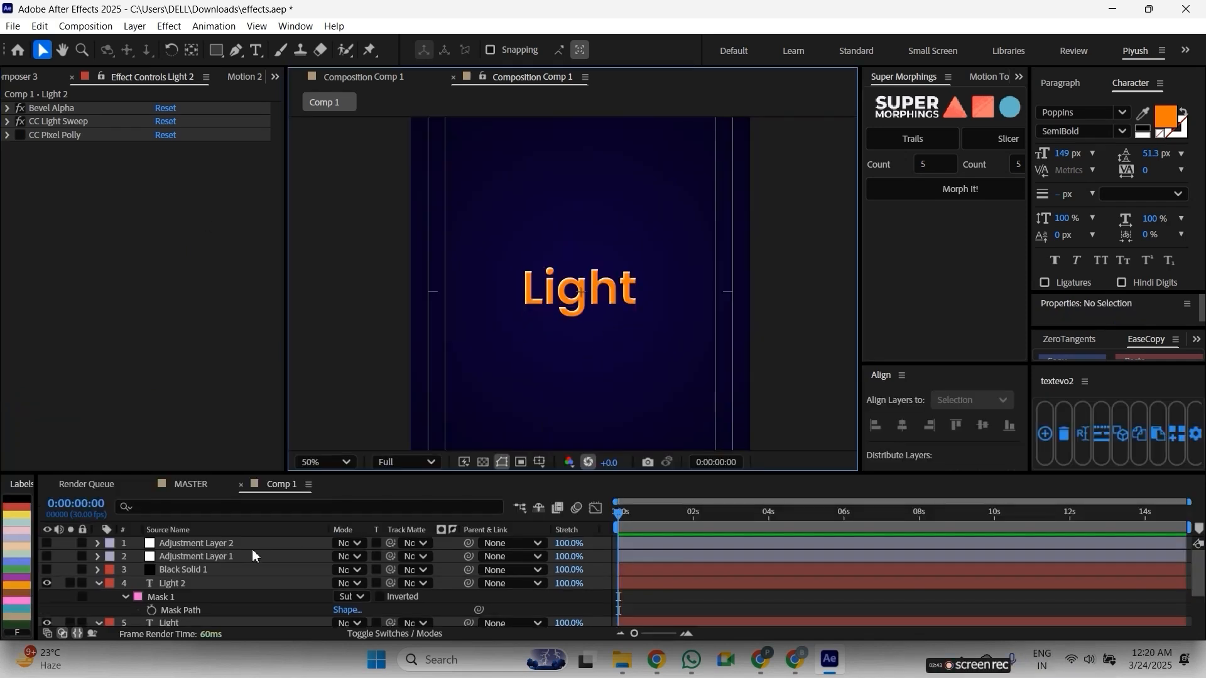
scroll(452, 327, "down", 2)
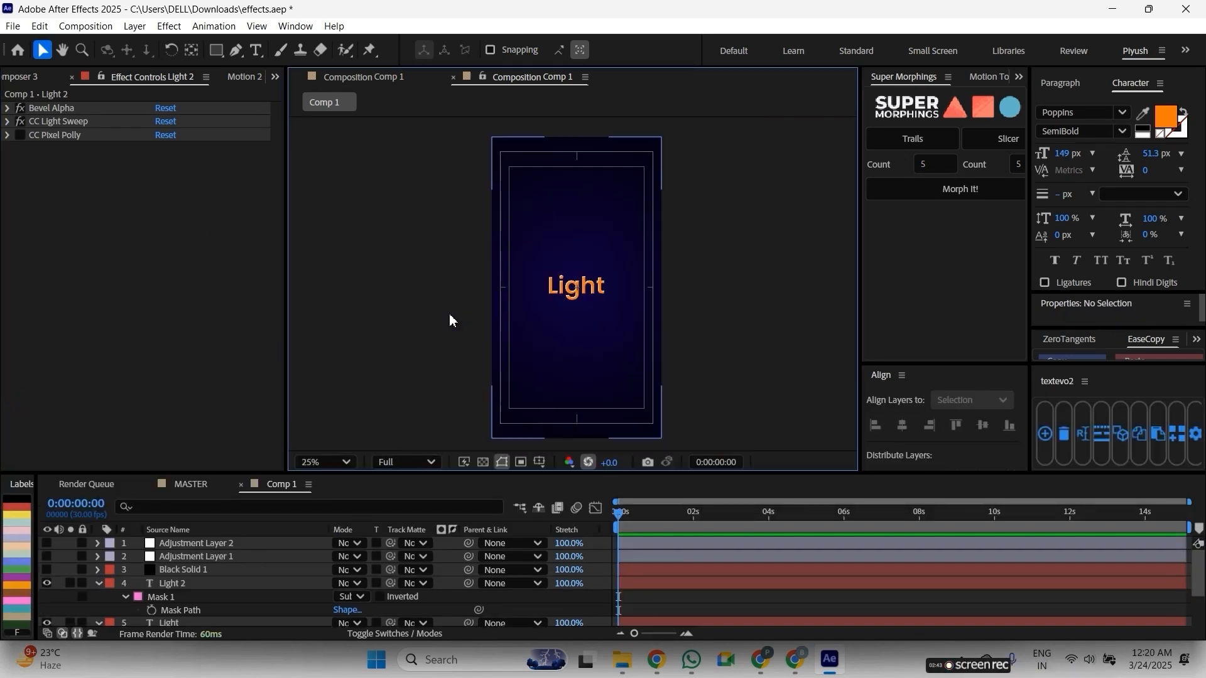
right_click(424, 341)
mouse_move(470, 353)
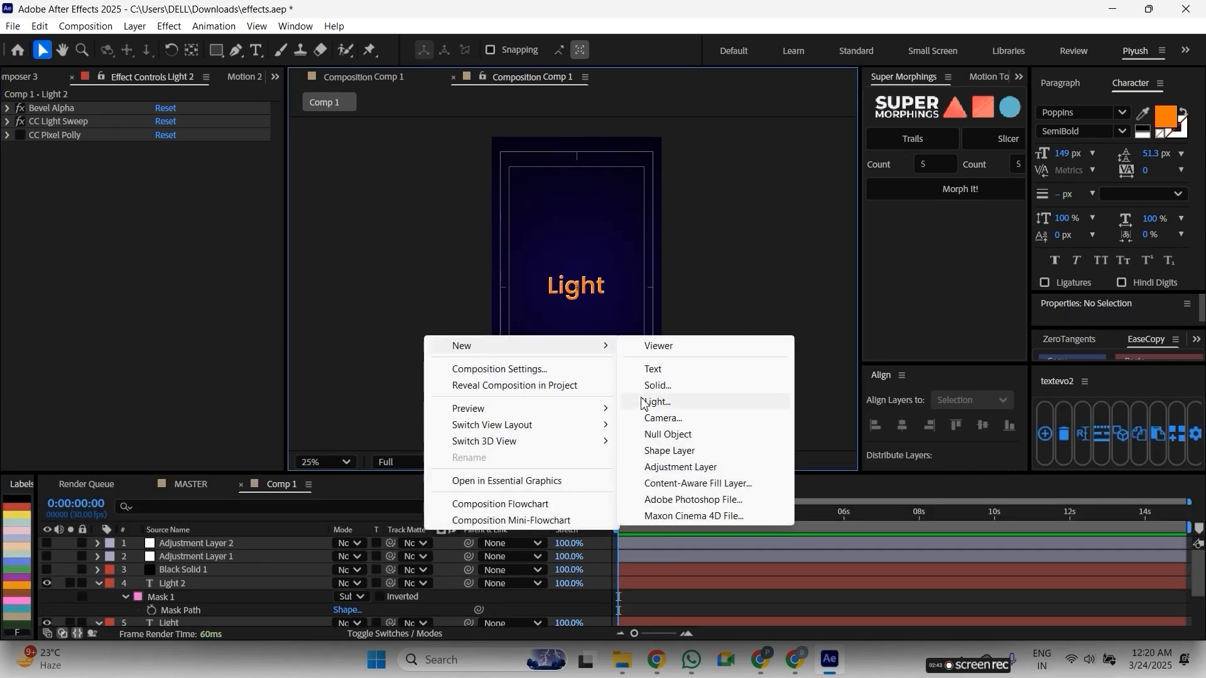
left_click(659, 435)
key("ctrl+z")
Step: Create a new adjustment layer above all other layers in Comp 1
right_click(453, 300)
mouse_move(491, 317)
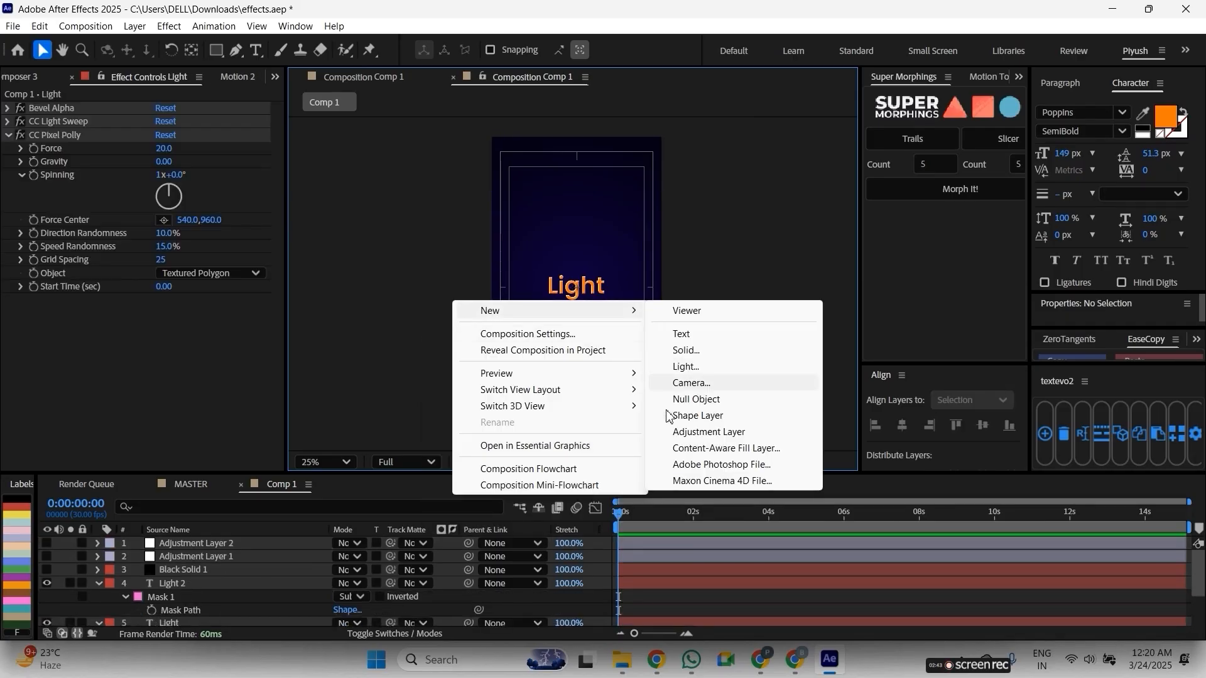
left_click(703, 434)
Step: Find the CC Bubbles effect and apply it to the new adjustment layer
key("ctrl+space")
type("cc")
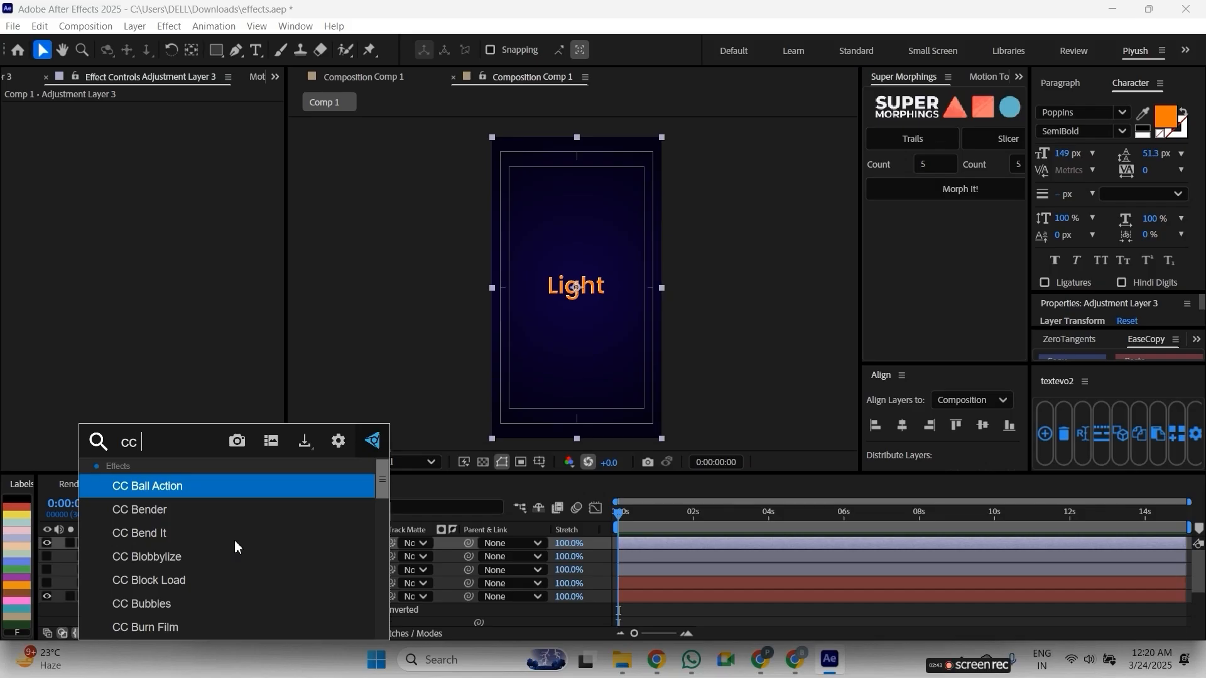
type(" bys")
key("BackSpace")
key("BackSpace")
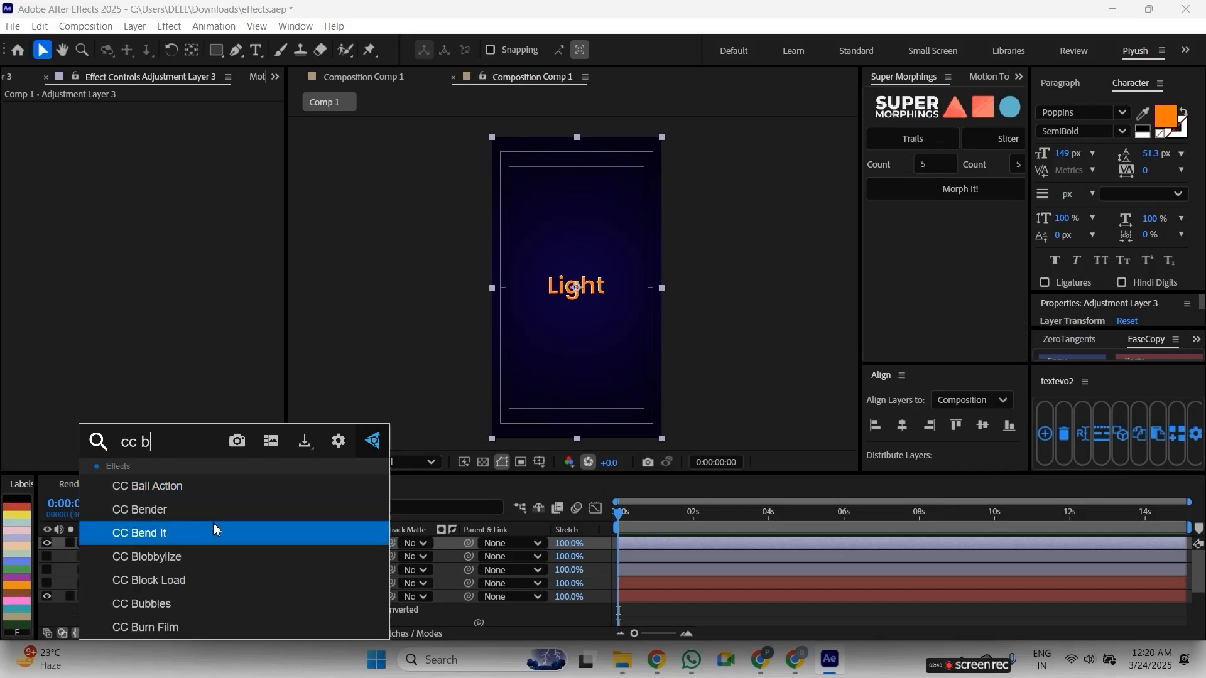
type("u")
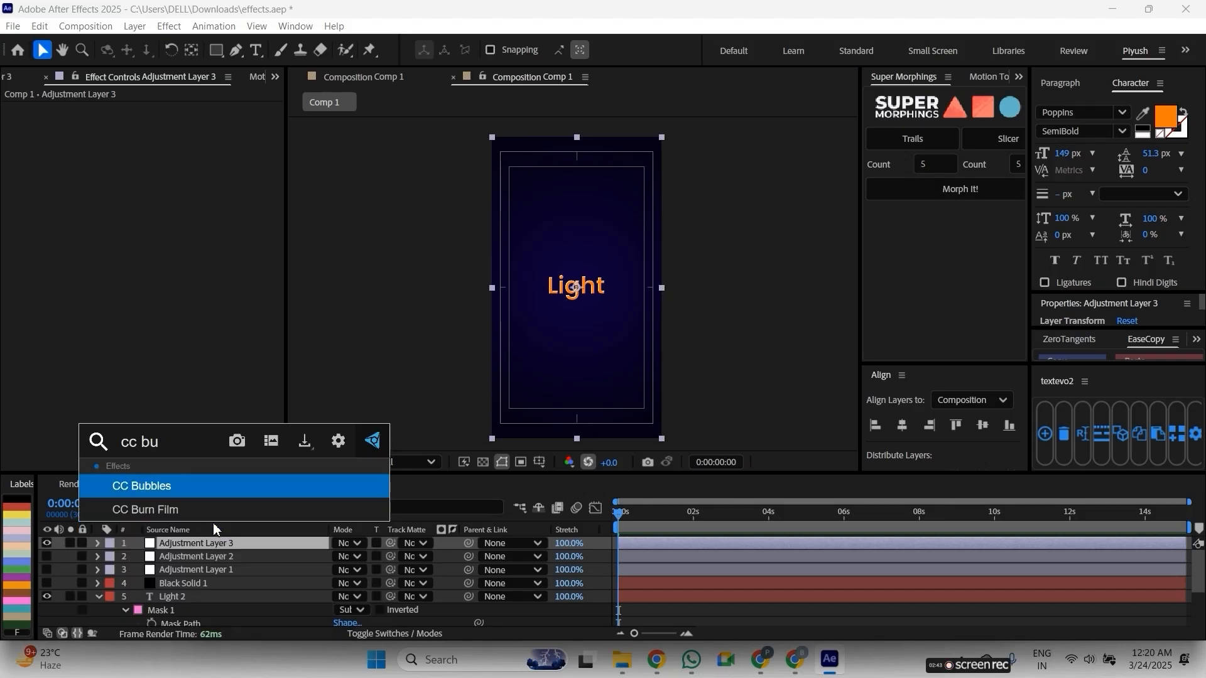
left_click(250, 493)
Step: Set the adjustment layer's CC Bubbles to Bubble Amount 227 and Bubble Speed 1.5, keeping Reflection Type at Liquid
scroll(599, 276, "up", 1)
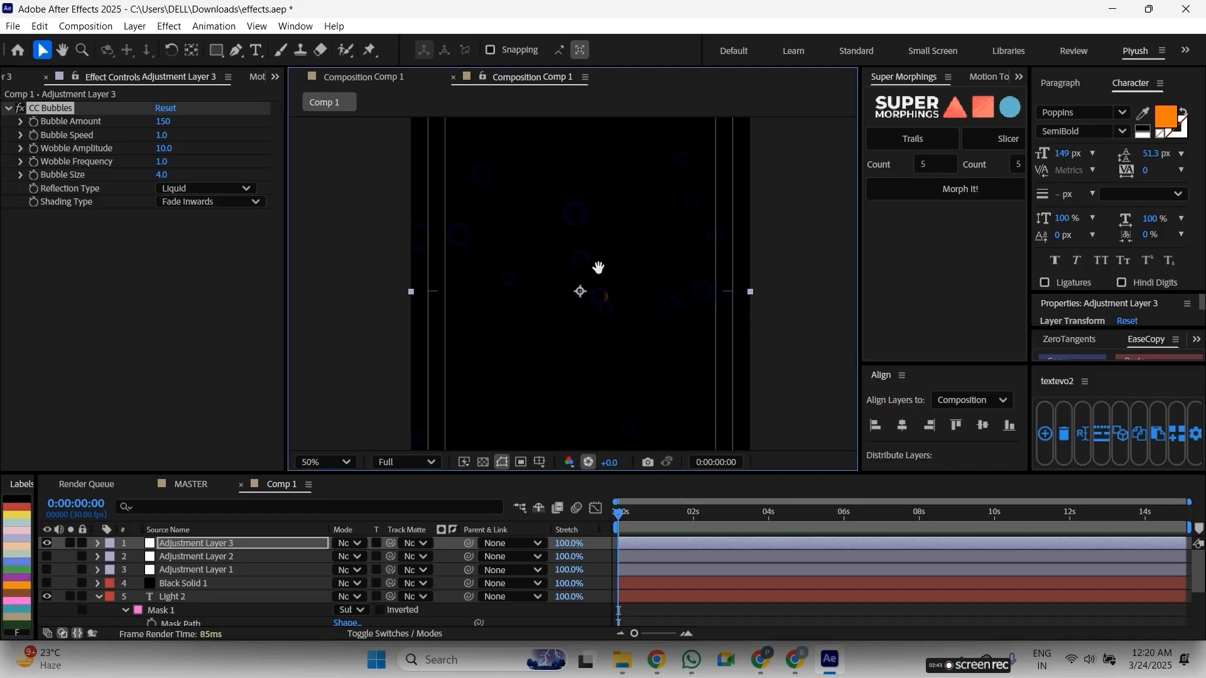
left_click_drag(598, 268, 597, 260)
scroll(598, 274, "up", 1)
scroll(598, 274, "down", 1)
left_click_drag(579, 328, 574, 366)
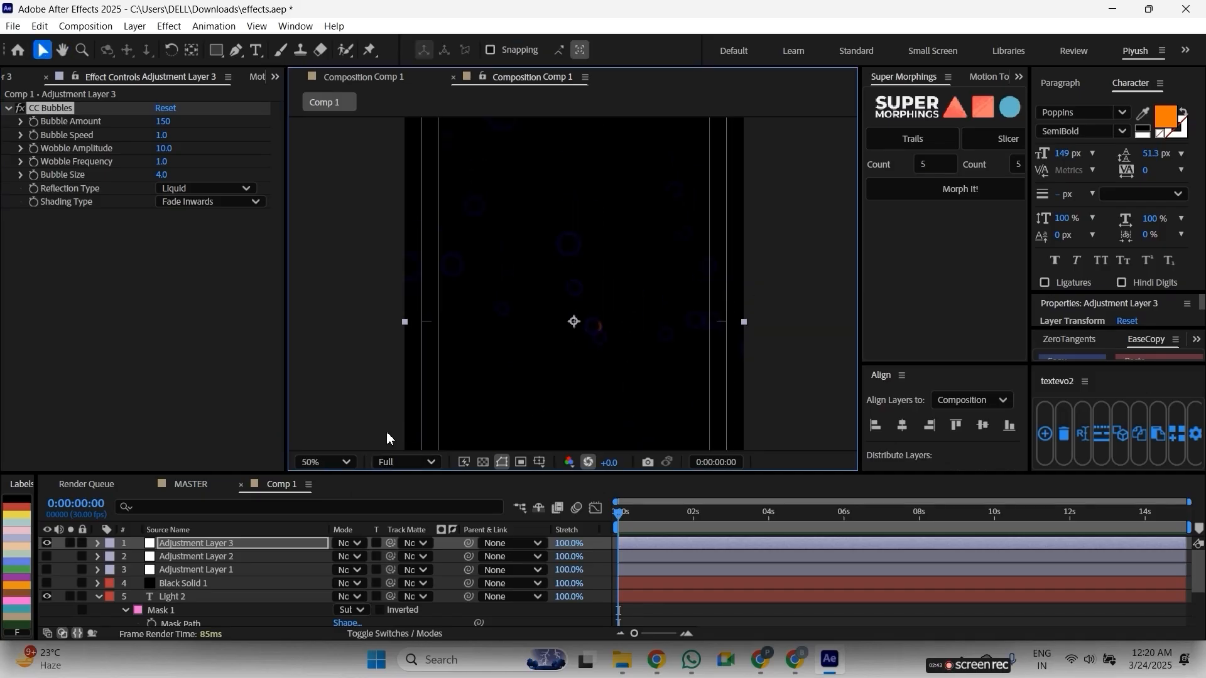
left_click_drag(545, 244, 541, 239)
left_click(211, 543)
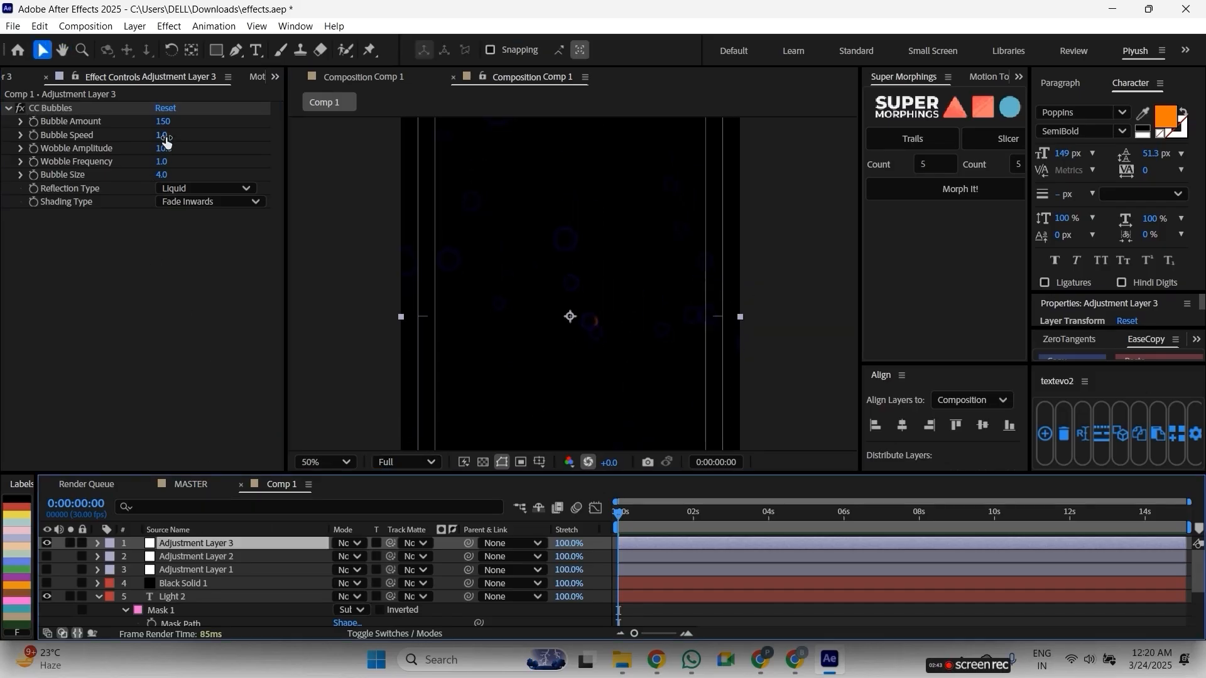
left_click(201, 189)
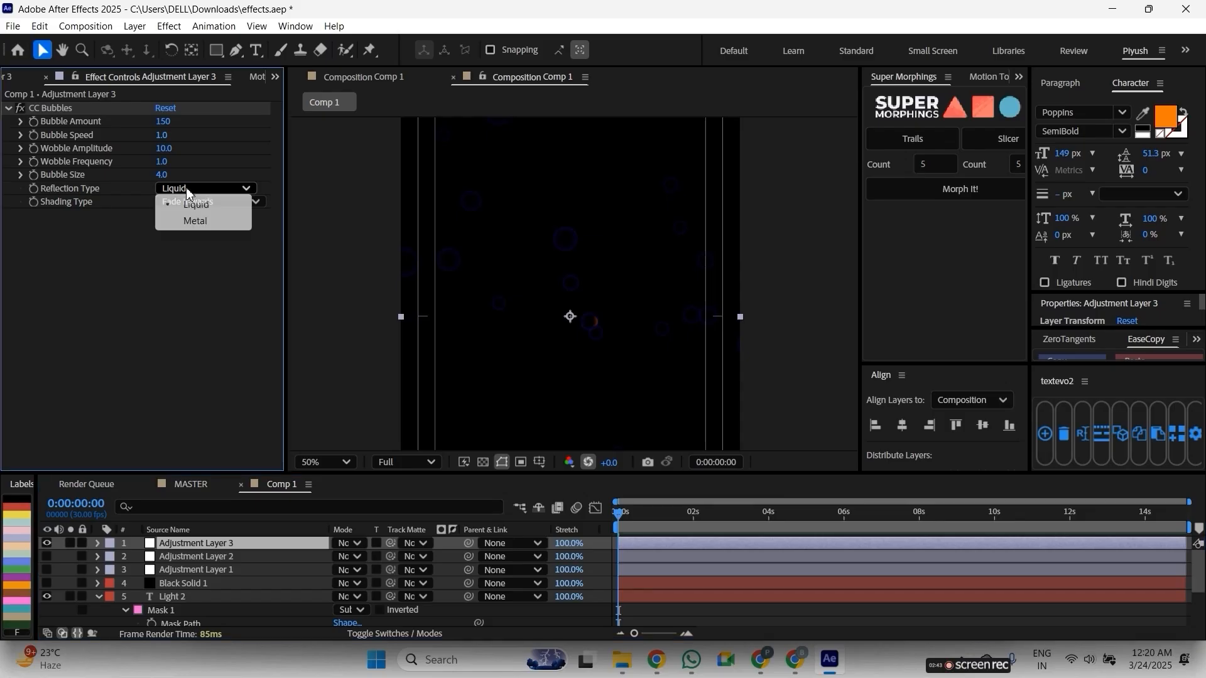
left_click(202, 203)
left_click_drag(160, 123, 218, 129)
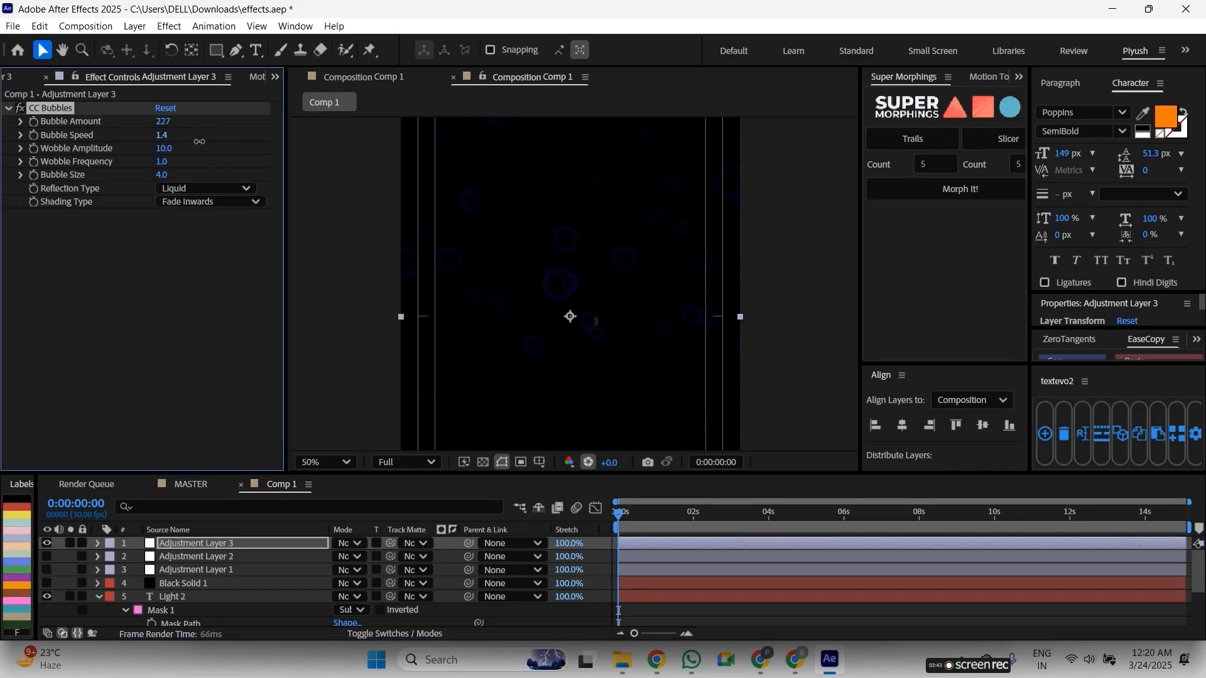
key("comma")
key("comma")
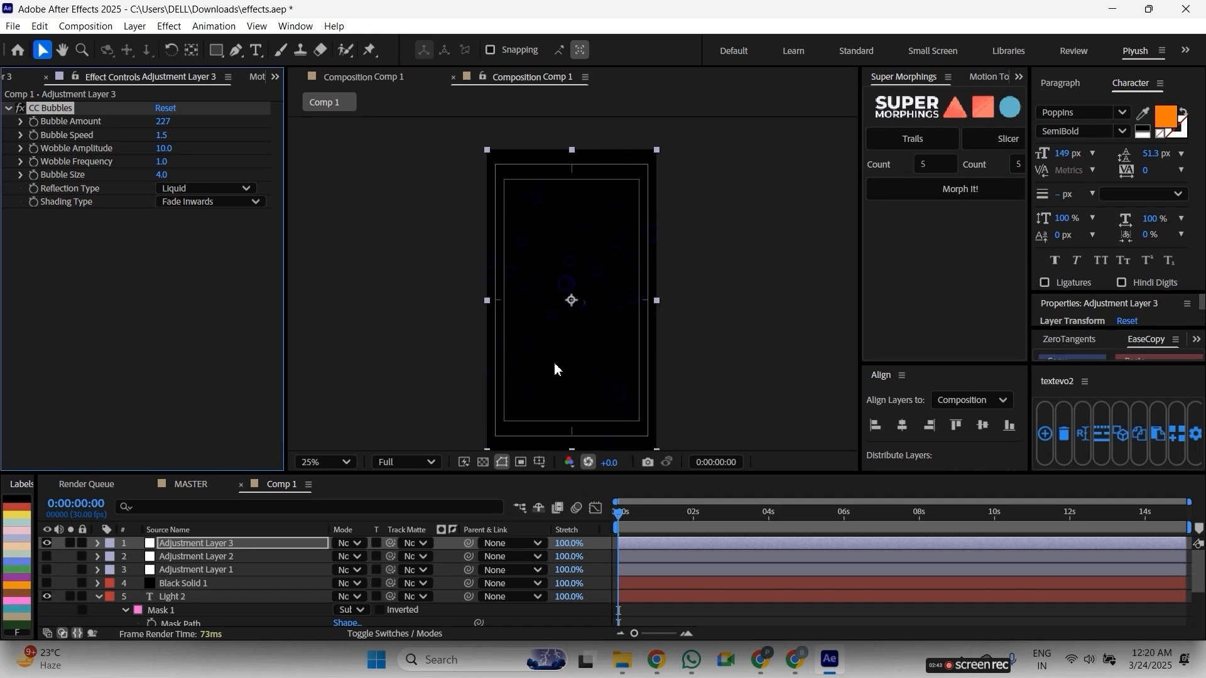
Step: Try the CC Bubbles adjustment layer below the text layers and around Shape Layer 1, and return it to the top of the stack
left_click(199, 541)
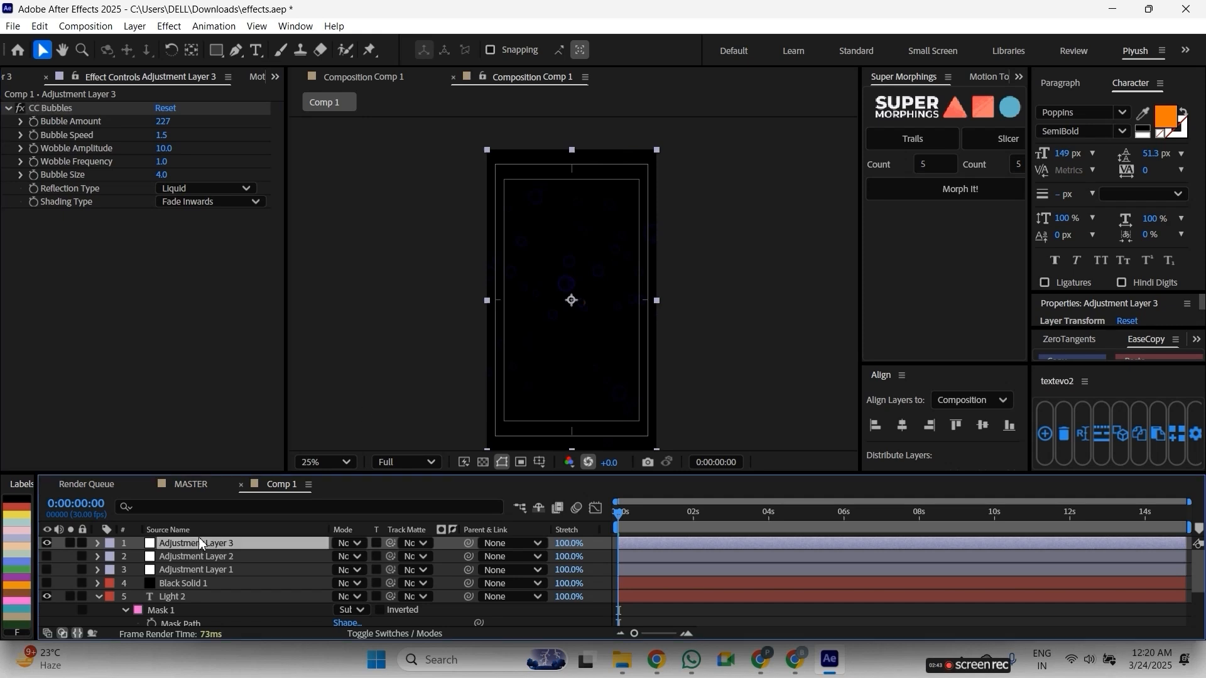
key("ctrl+bracketleft")
key("ctrl+bracketleft")
key("ctrl+bracketleft")
key("ctrl+bracketleft")
key("ctrl+bracketleft")
key("ctrl+bracketleft")
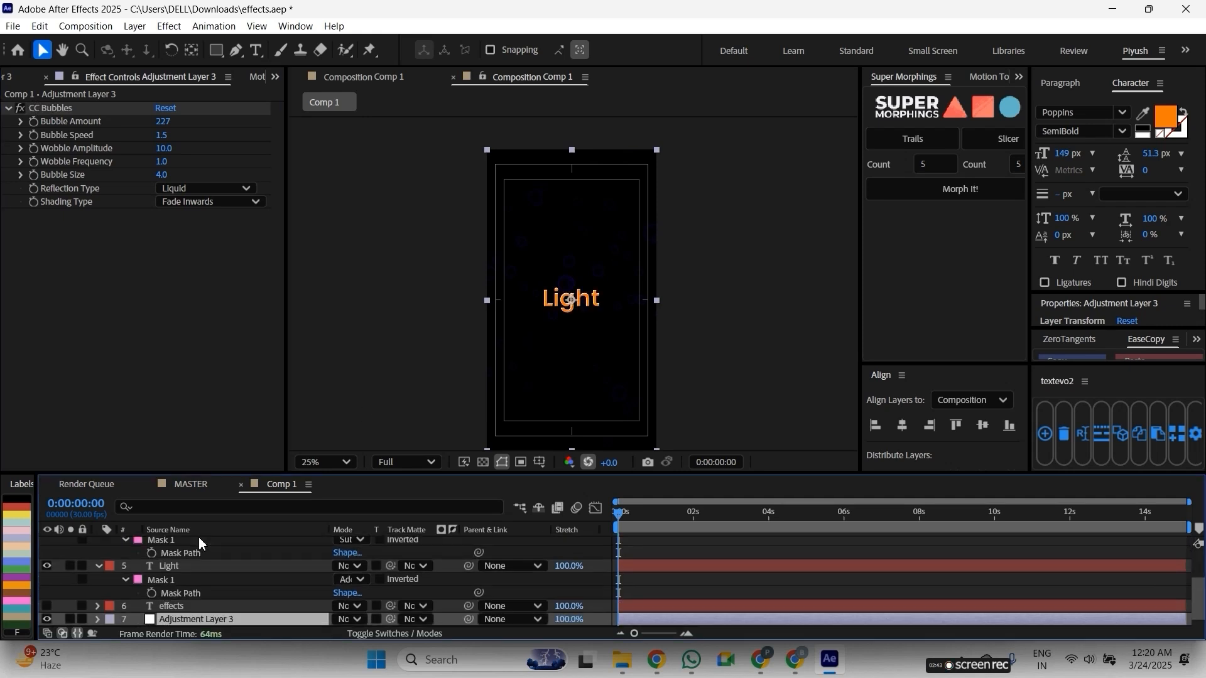
key("ctrl+bracketleft")
key("ctrl+bracketright")
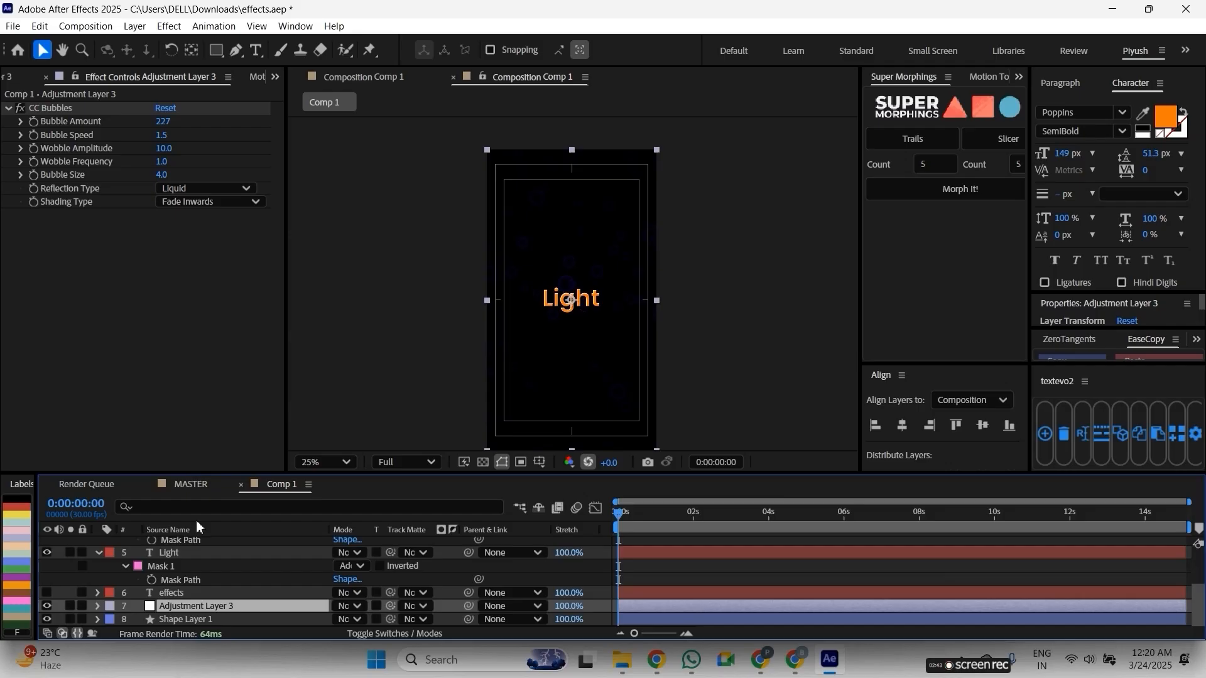
key("ctrl+shift+bracketright")
Step: Try different blending modes on the CC Bubbles adjustment layer and settle on Exclusion
left_click(348, 543)
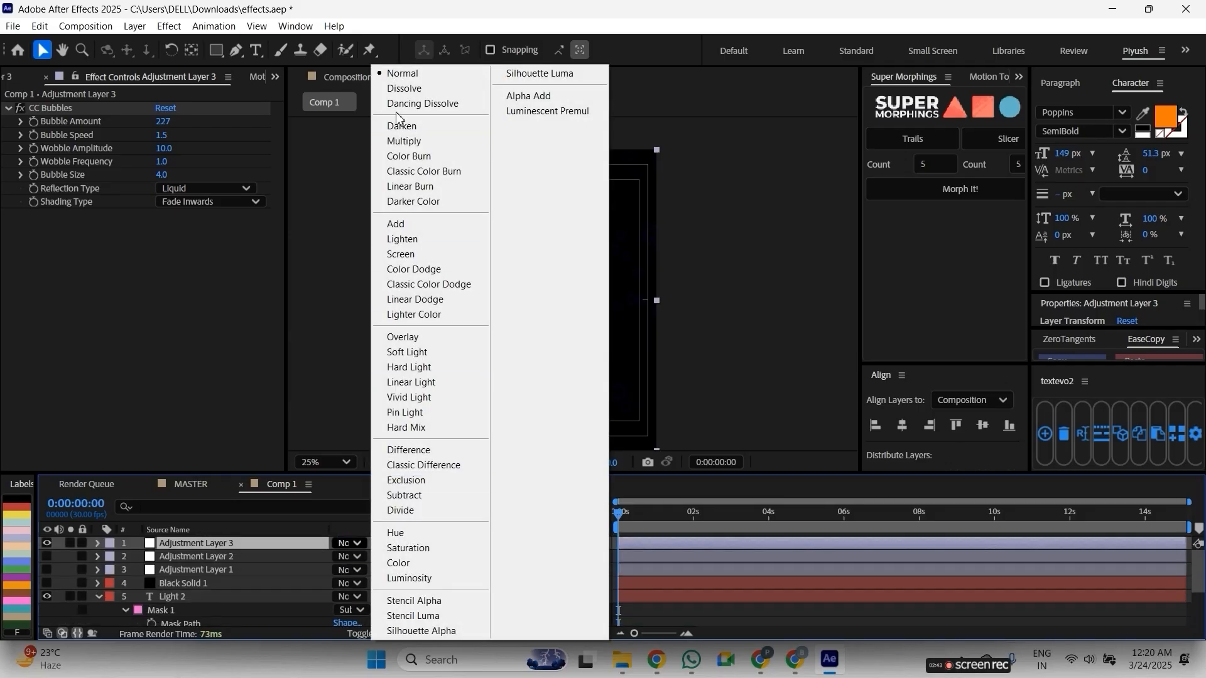
left_click(404, 88)
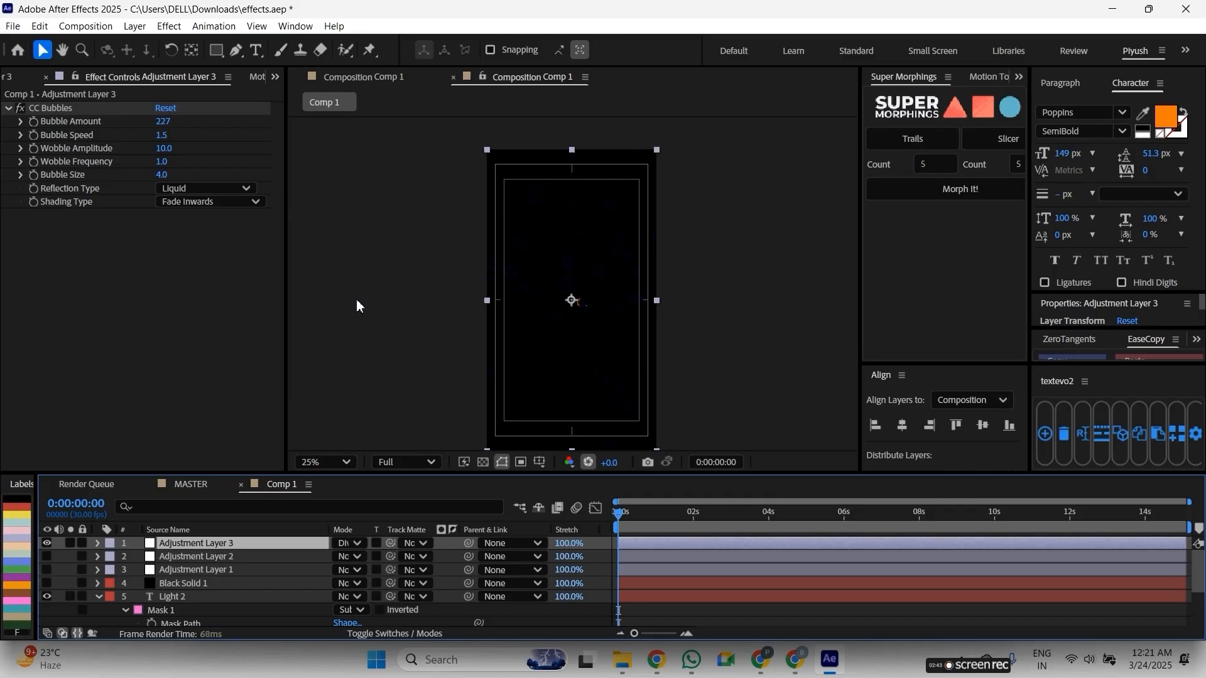
key("shift+minus")
key("shift+minus")
key("shift+minus")
key("slash")
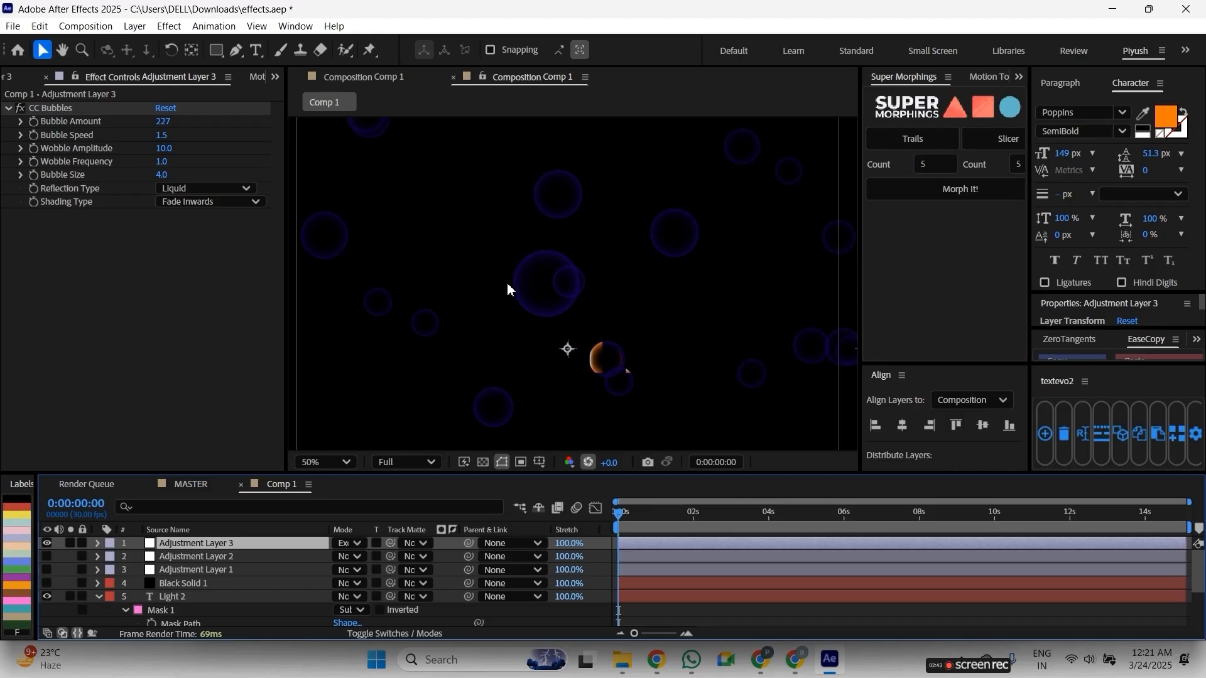
Step: Move Adjustment Layer 3 below both the Light 2 and Light text layers
key("comma")
key("comma")
left_click_drag(207, 547, 213, 581)
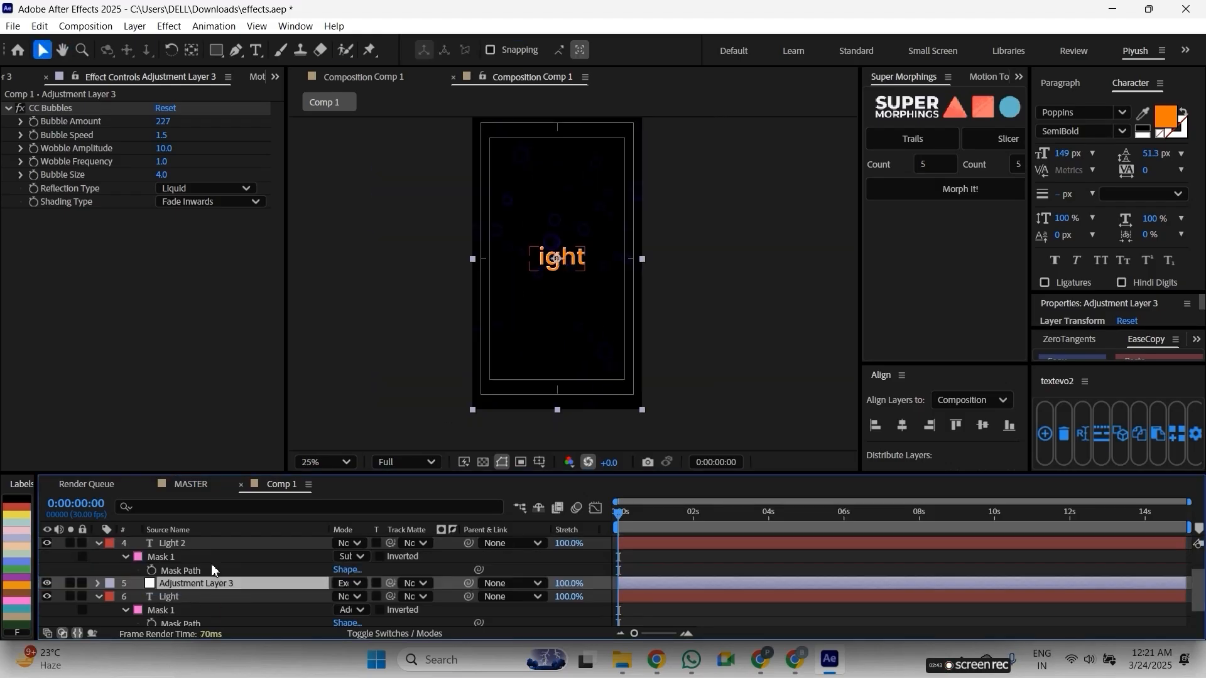
left_click_drag(631, 518, 597, 508)
left_click_drag(179, 583, 180, 597)
Step: Preview the bubbles behind the shattering text, inspecting them up close and replaying from the start of the composition
key("space")
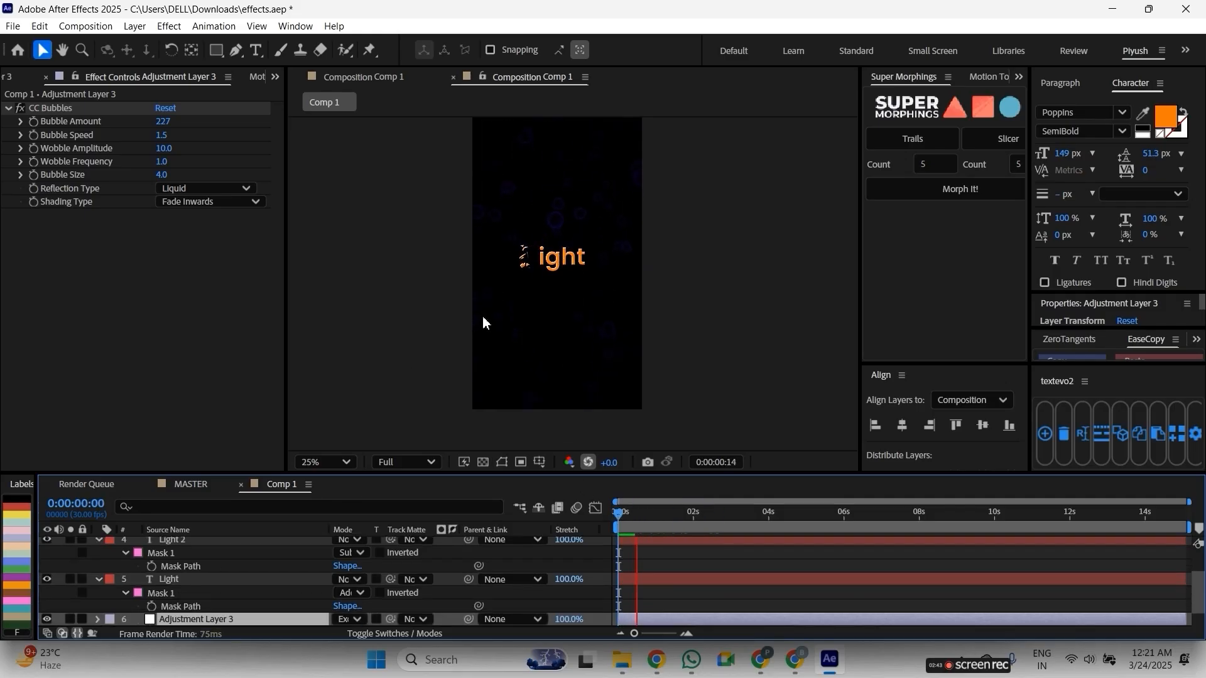
key("space")
scroll(502, 270, "up", 2)
scroll(527, 334, "down", 2)
left_click_drag(502, 298, 527, 316)
scroll(527, 315, "up", 2)
key("space")
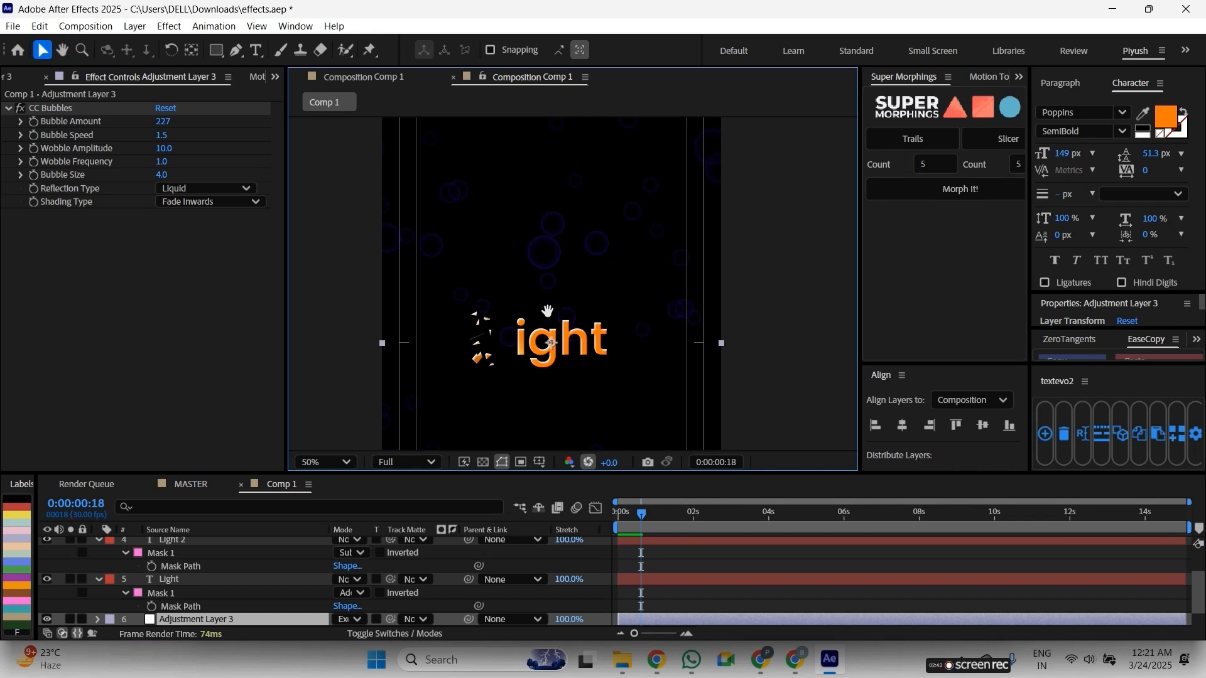
key("space")
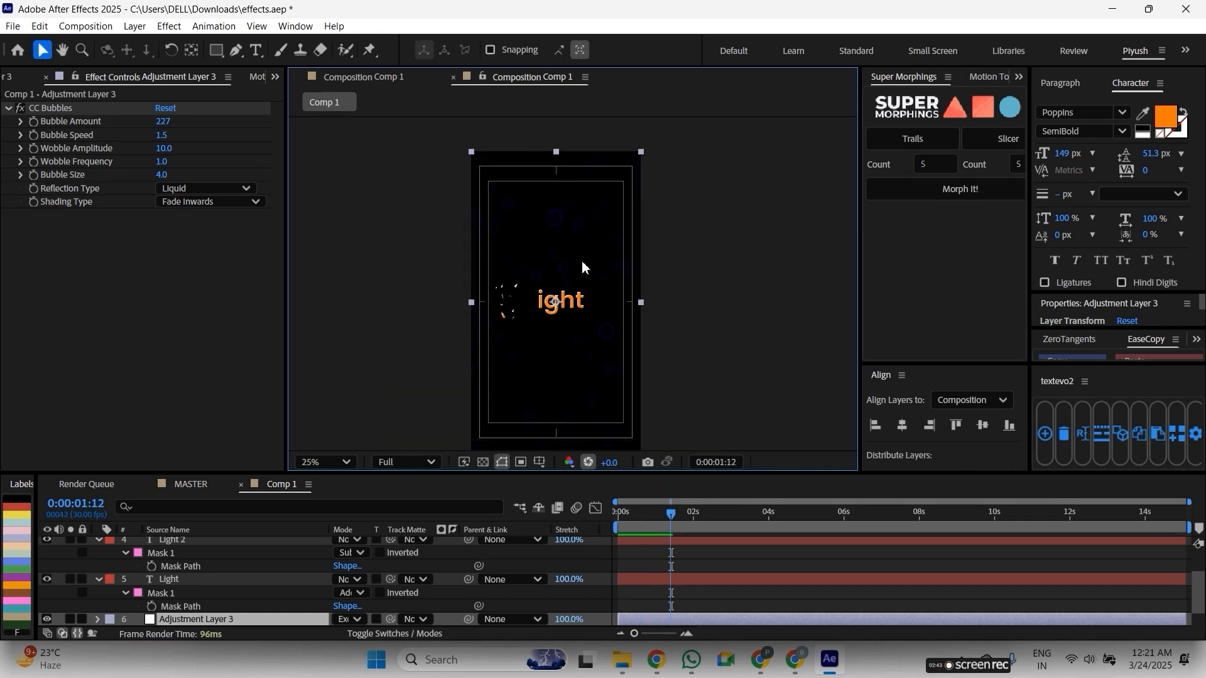
left_click_drag(667, 514, 586, 528)
key("space")
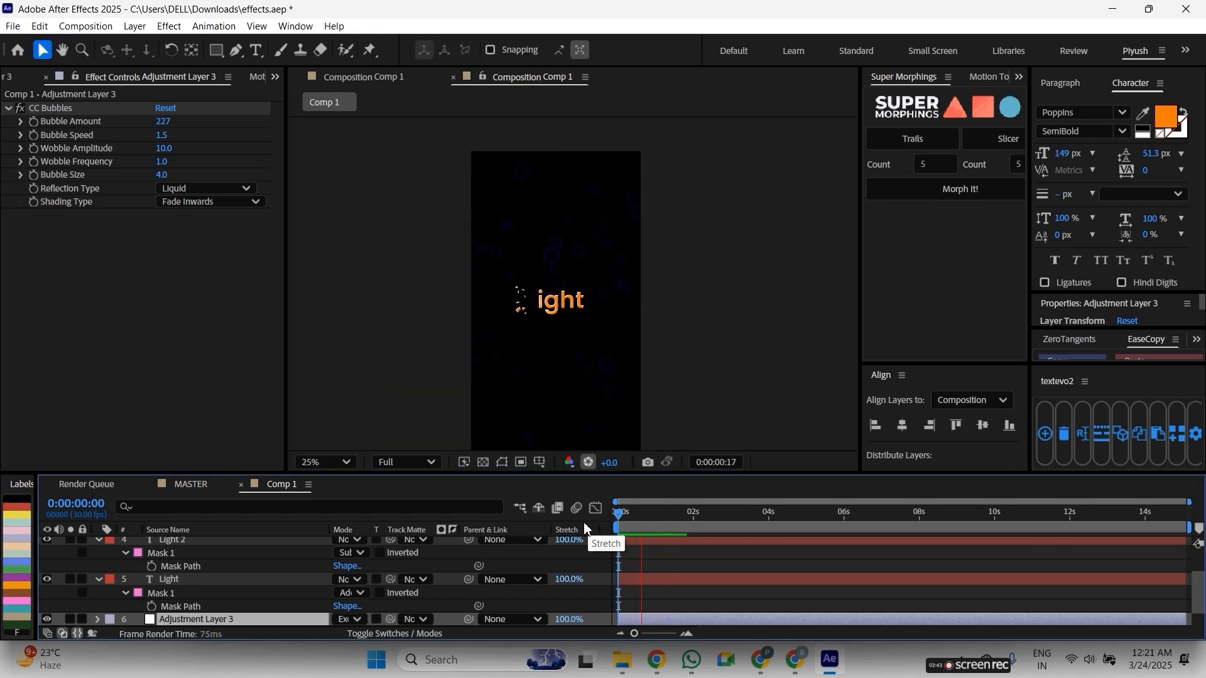
key("space")
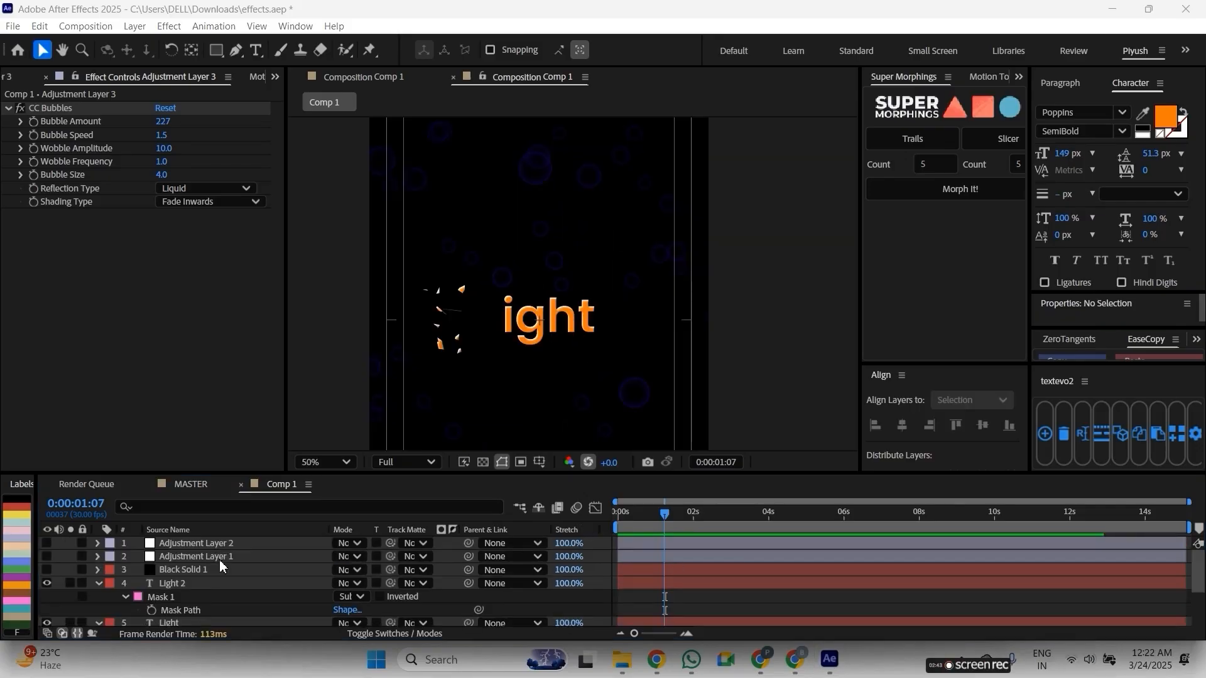
Step: Create a new composition-sized white solid layer at the top of the stack
left_click(216, 558)
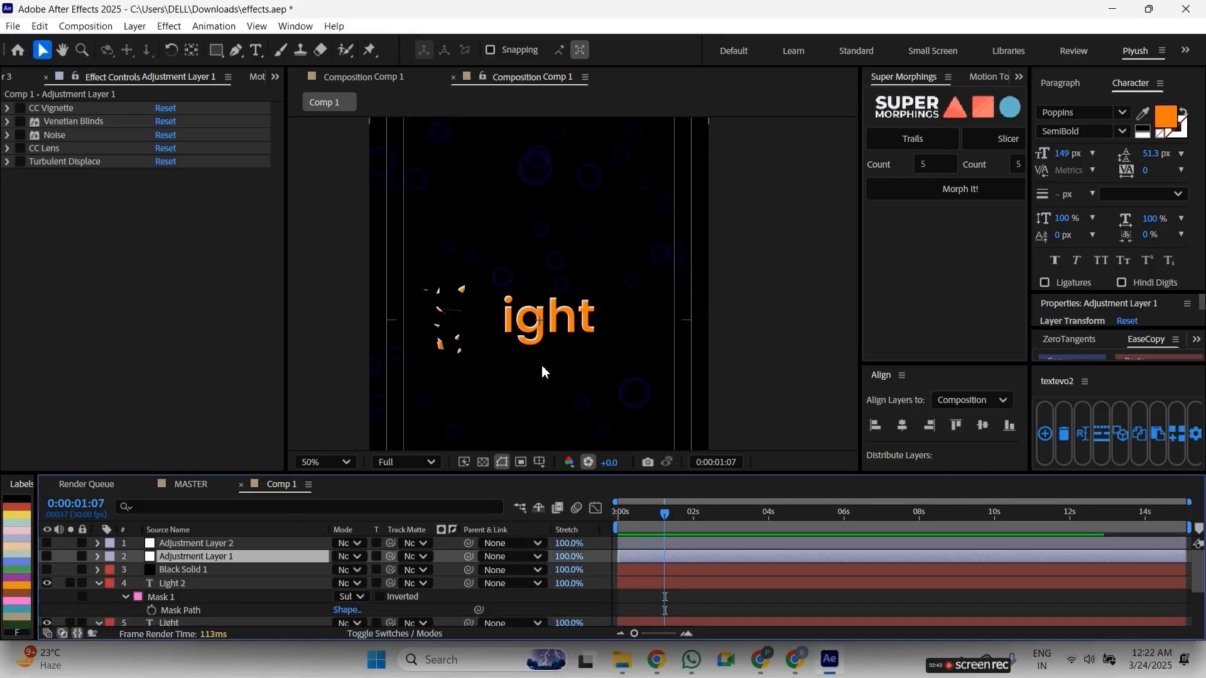
scroll(542, 372, "down", 2)
left_click(372, 366)
mouse_move(474, 371)
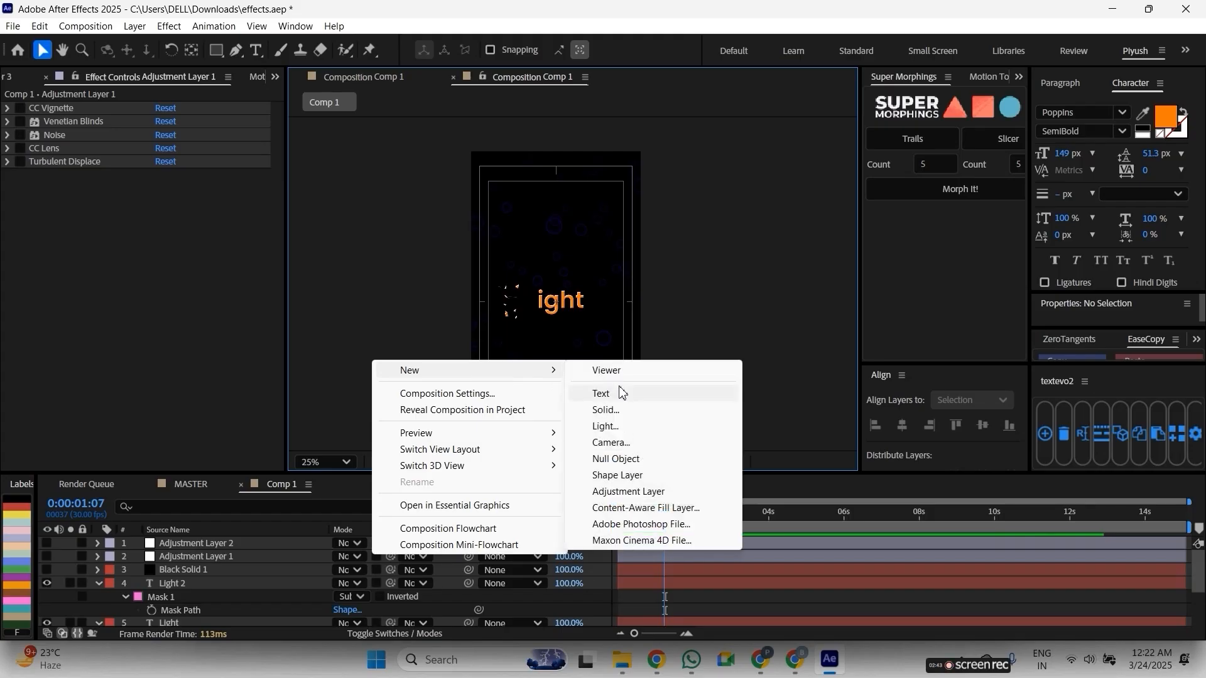
left_click(624, 414)
left_click(705, 479)
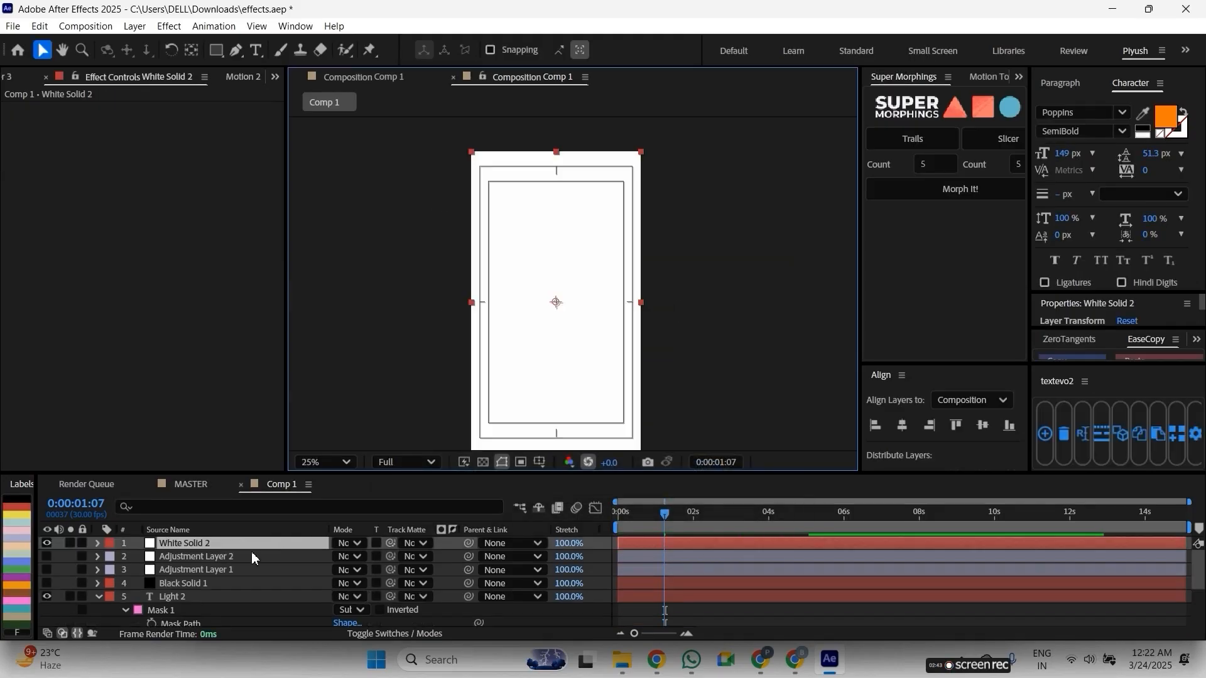
Step: Apply the CC Bubbles effect to the new white solid
key("ctrl+space")
type("cc bu")
key("Return")
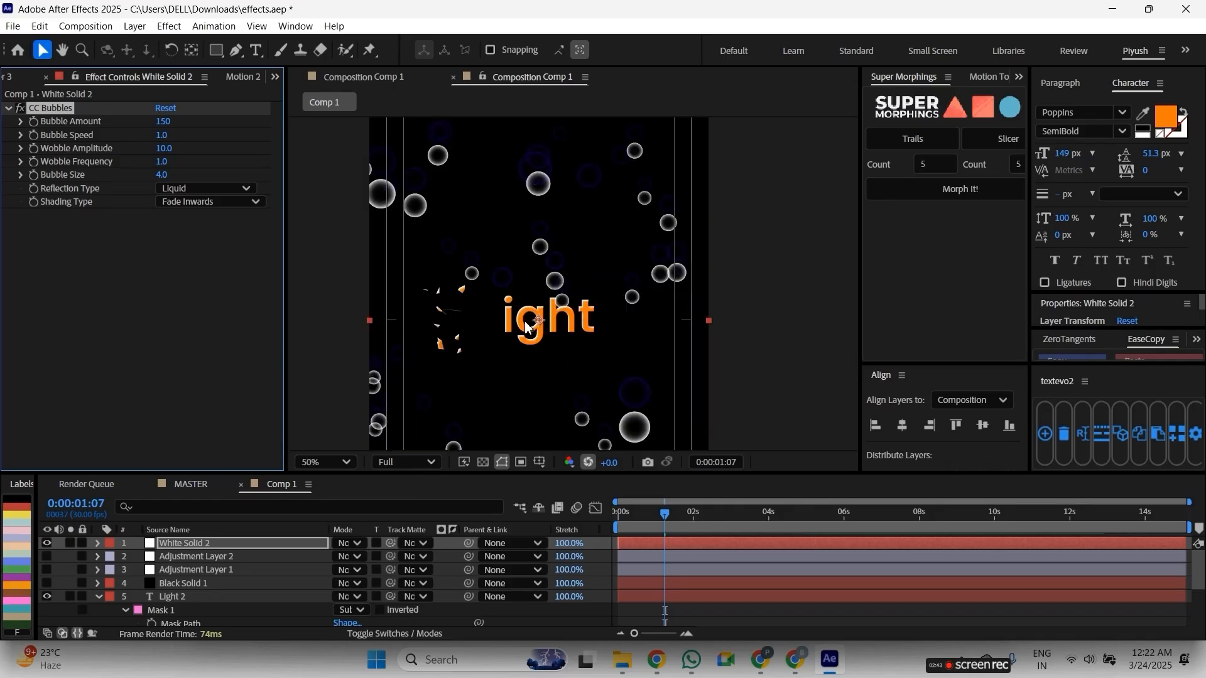
Step: Lower the White Solid 2 bubble layer's opacity to 65%
scroll(556, 210, "up", 3)
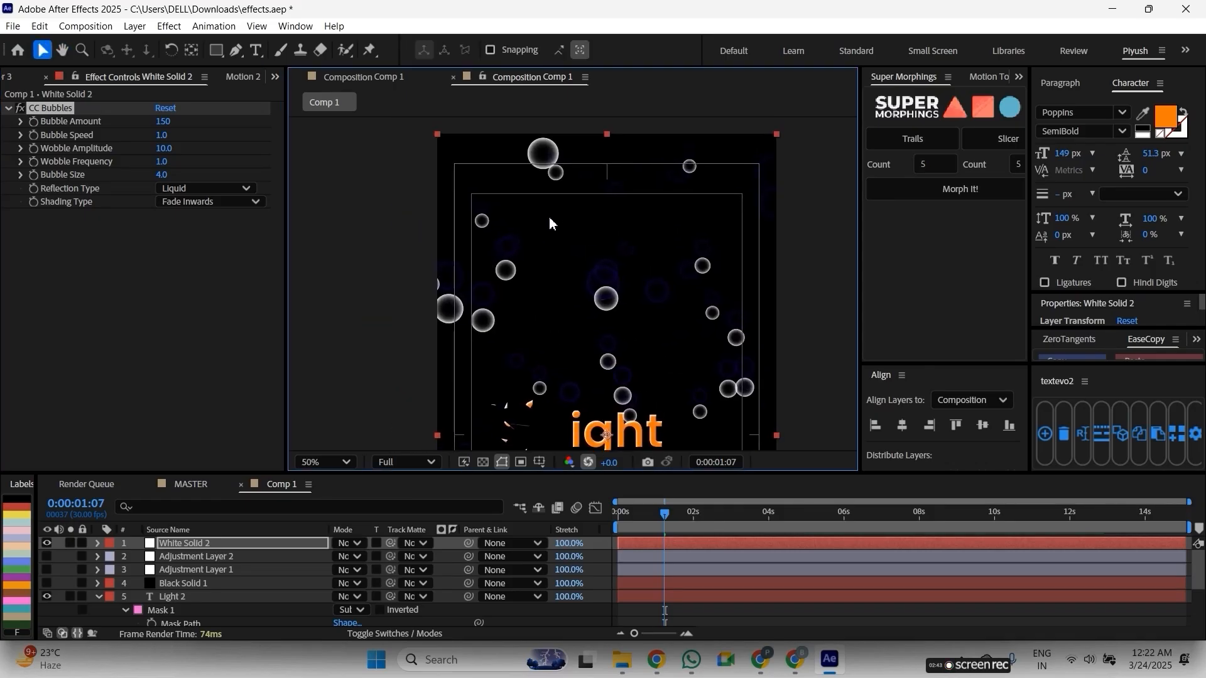
scroll(584, 301, "down", 2)
key("t")
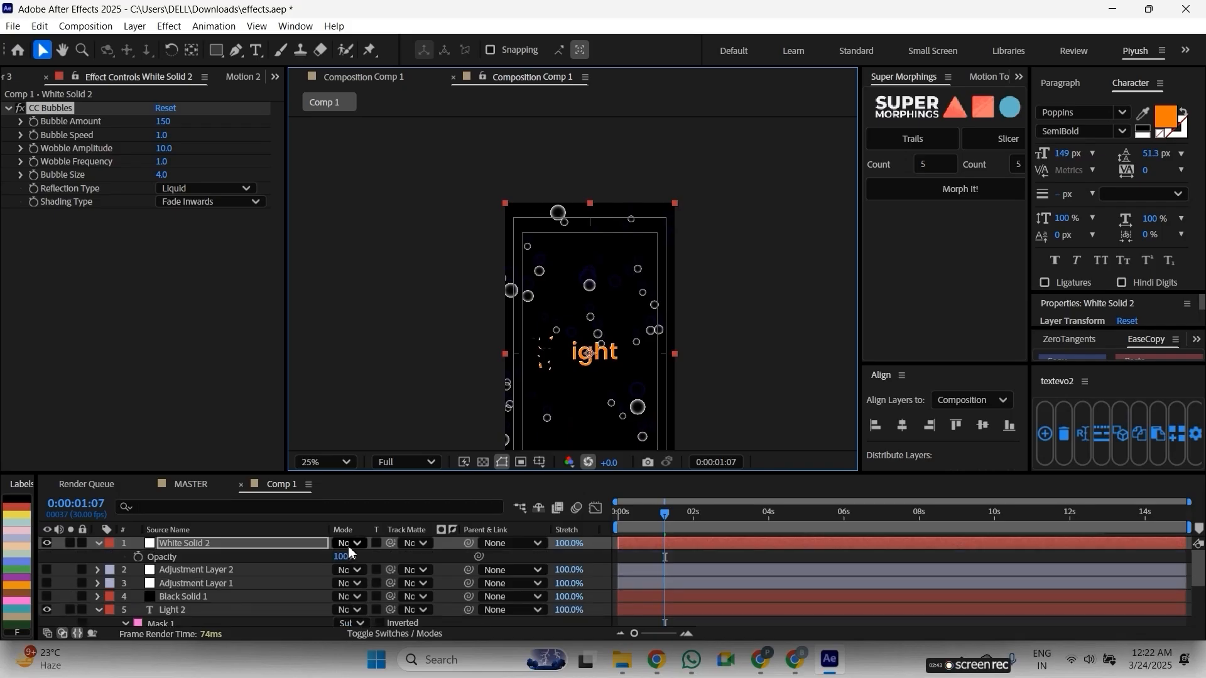
left_click_drag(350, 561, 314, 561)
left_click_drag(489, 450, 481, 425)
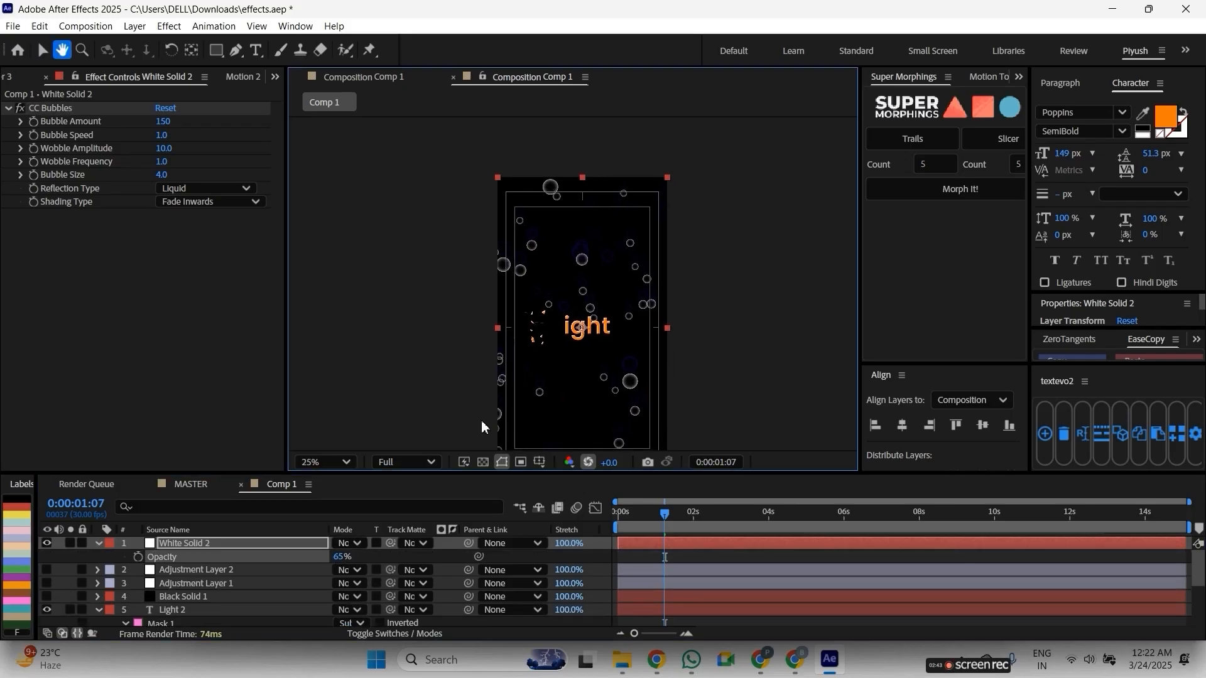
Step: Cycle the White Solid 2 layer through other blending modes and preview the bubbles around the shattering text
left_click(270, 544)
key("shift+equal")
key("shift+equal")
key("shift+equal")
key("shift+equal")
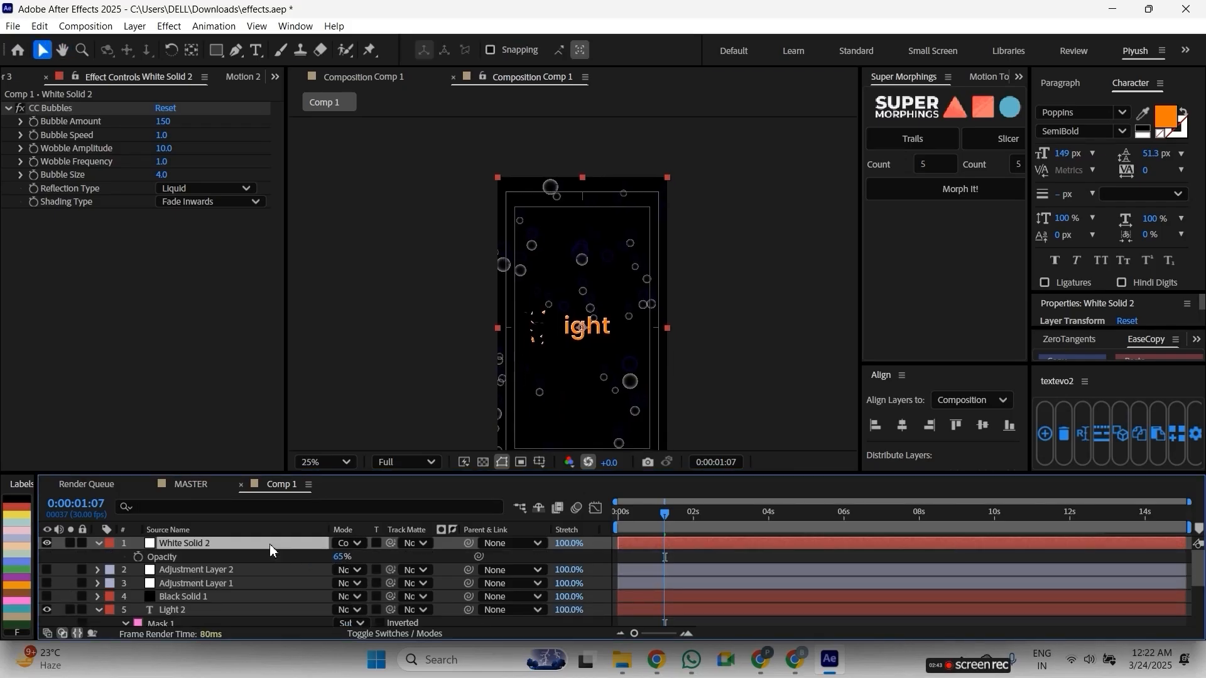
key("shift+minus")
key("space")
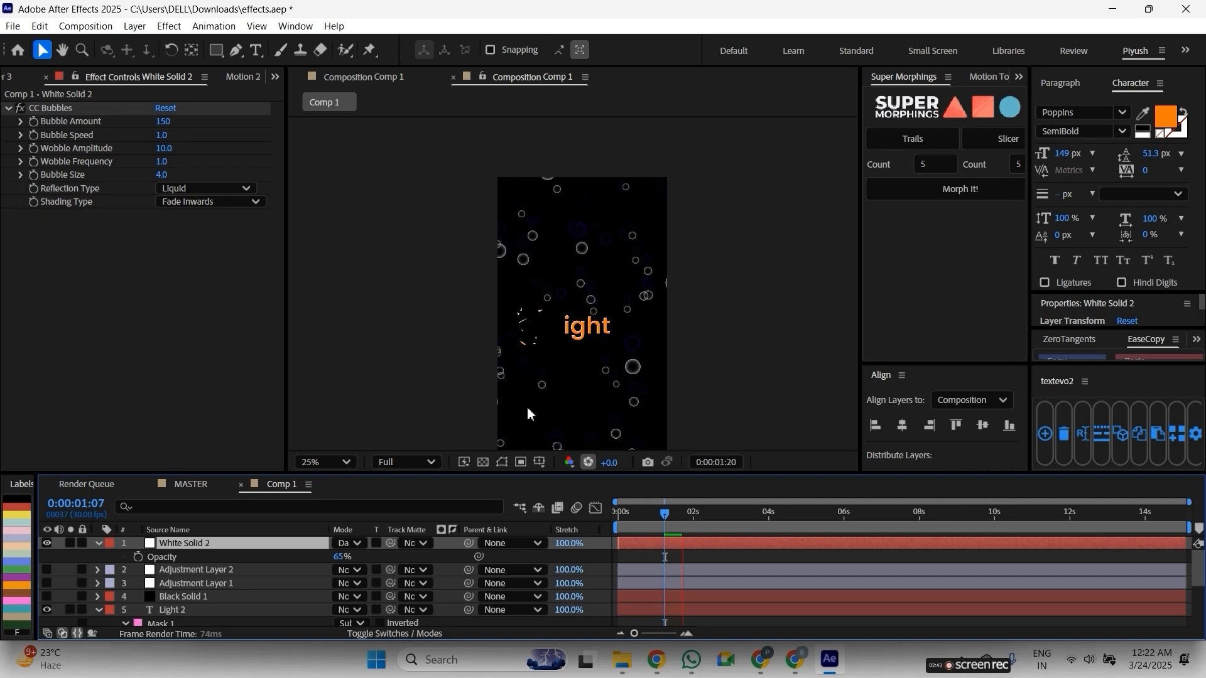
scroll(544, 360, "up", 2)
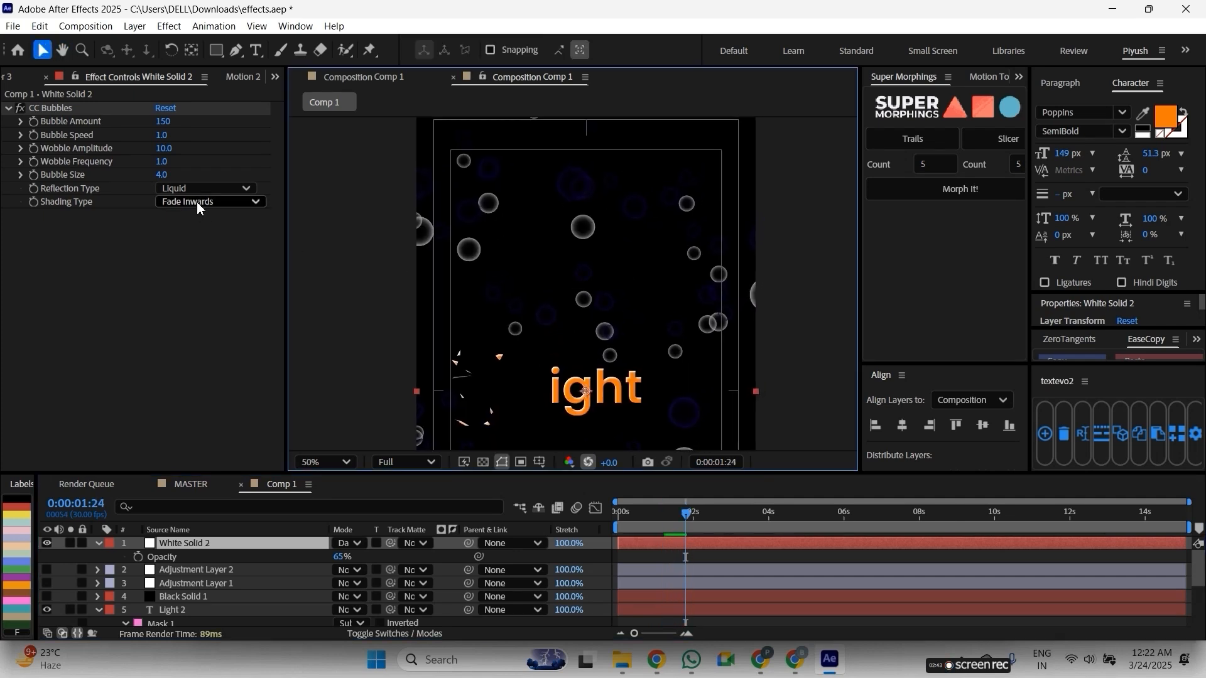
scroll(496, 283, "down", 2)
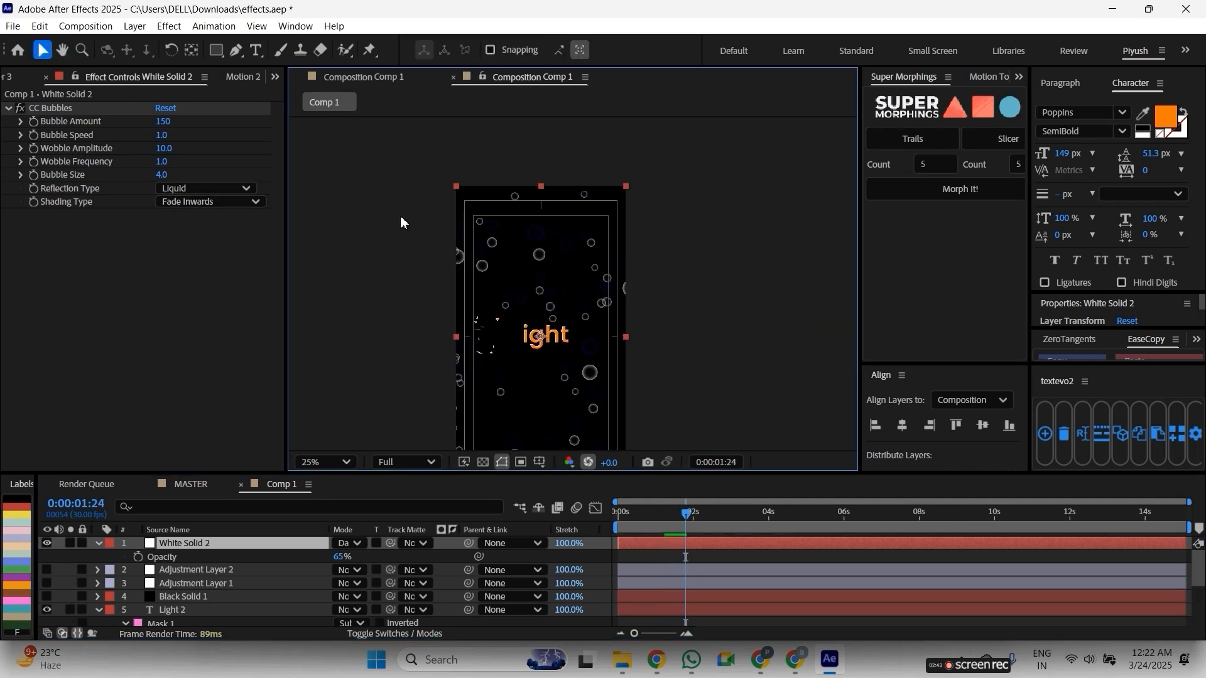
Step: Create a new composition named Comp 2 and set its size to 1920 px wide by 1080 px high
left_click(86, 26)
left_click(94, 40)
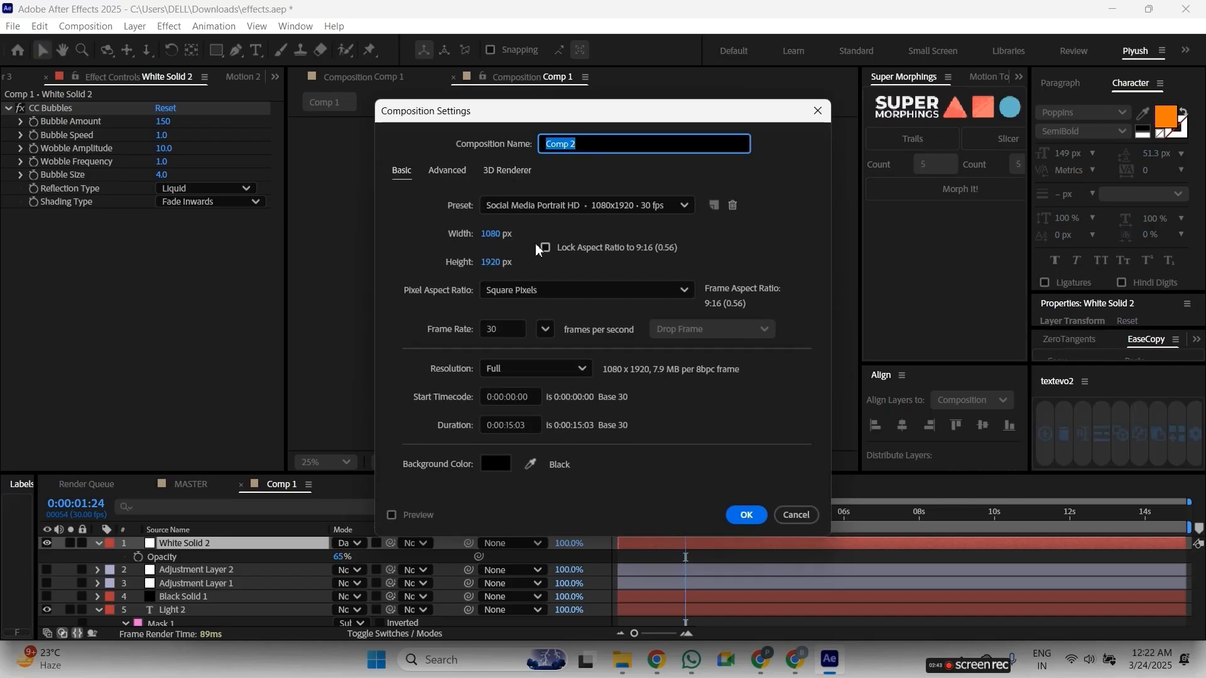
left_click(746, 515)
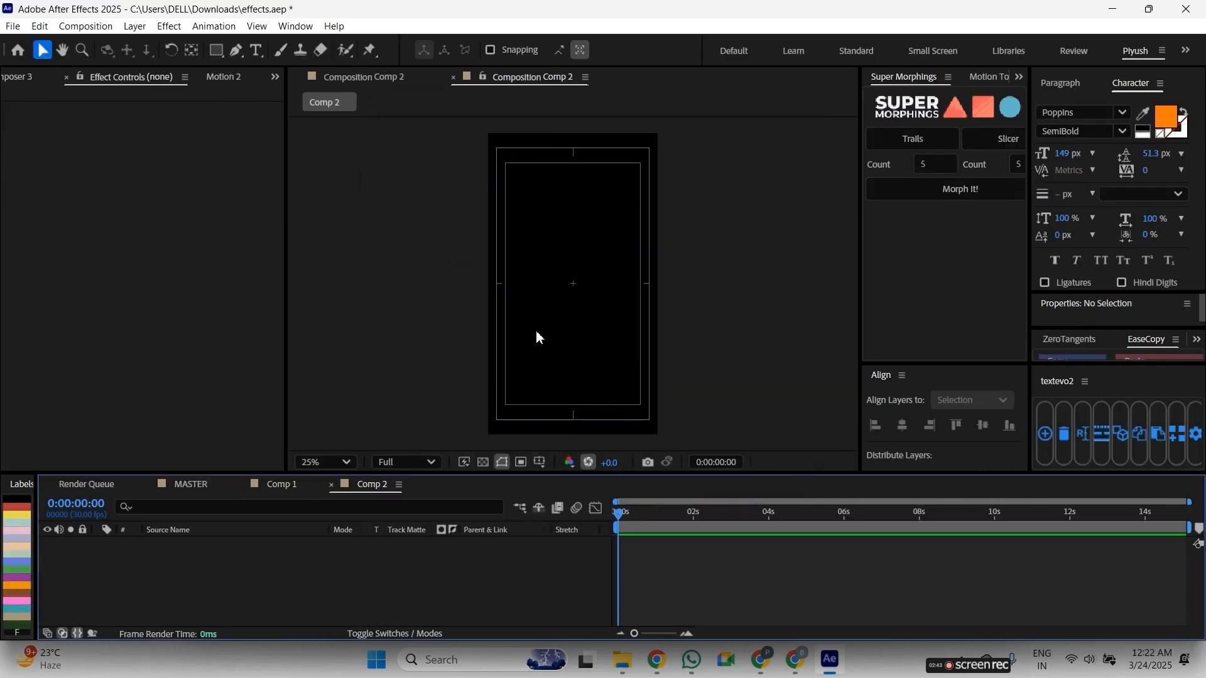
key("v")
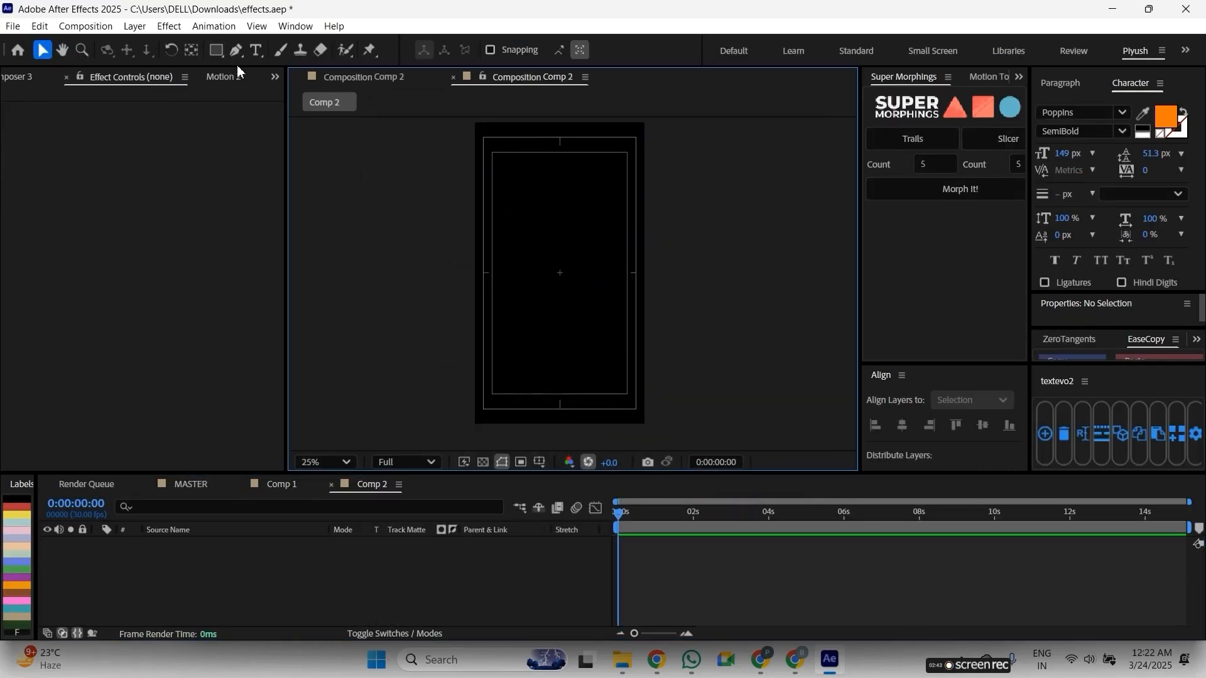
key("ctrl+k")
left_click(509, 227)
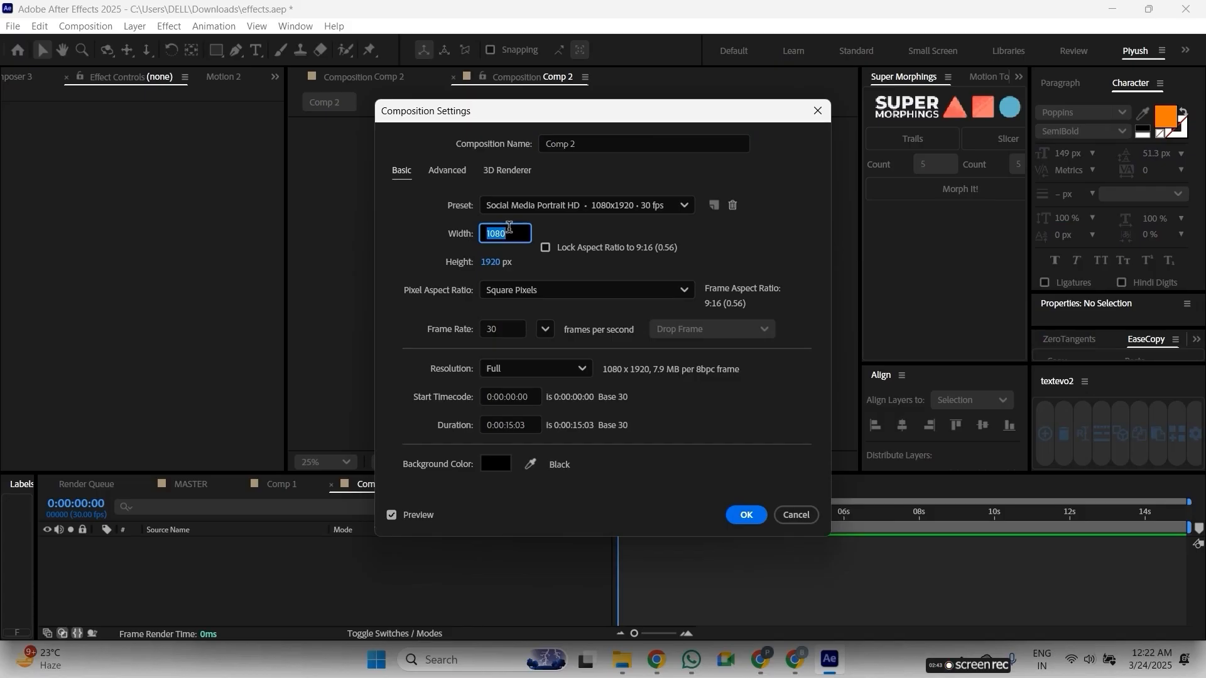
type("1920")
key("Tab")
type("1080")
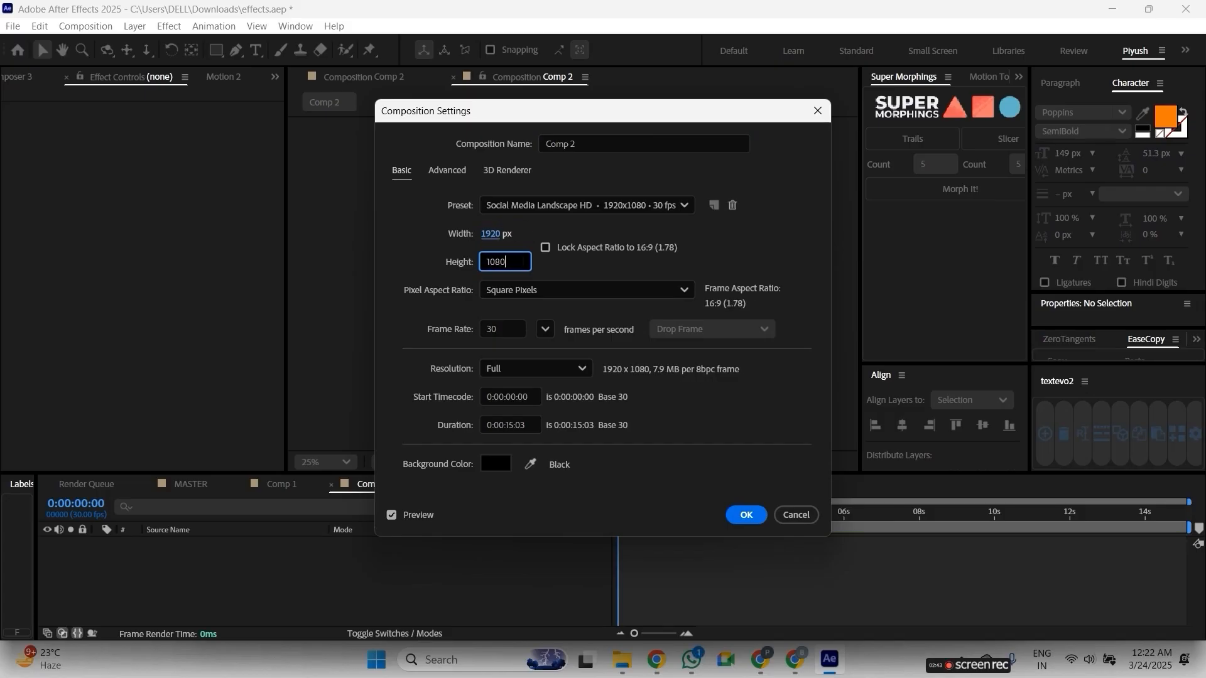
key("Return")
Step: Add a rectangle shape layer covering the whole composition and fill it with white, FFFFFF
left_click(228, 51)
double_click(229, 50)
key("v")
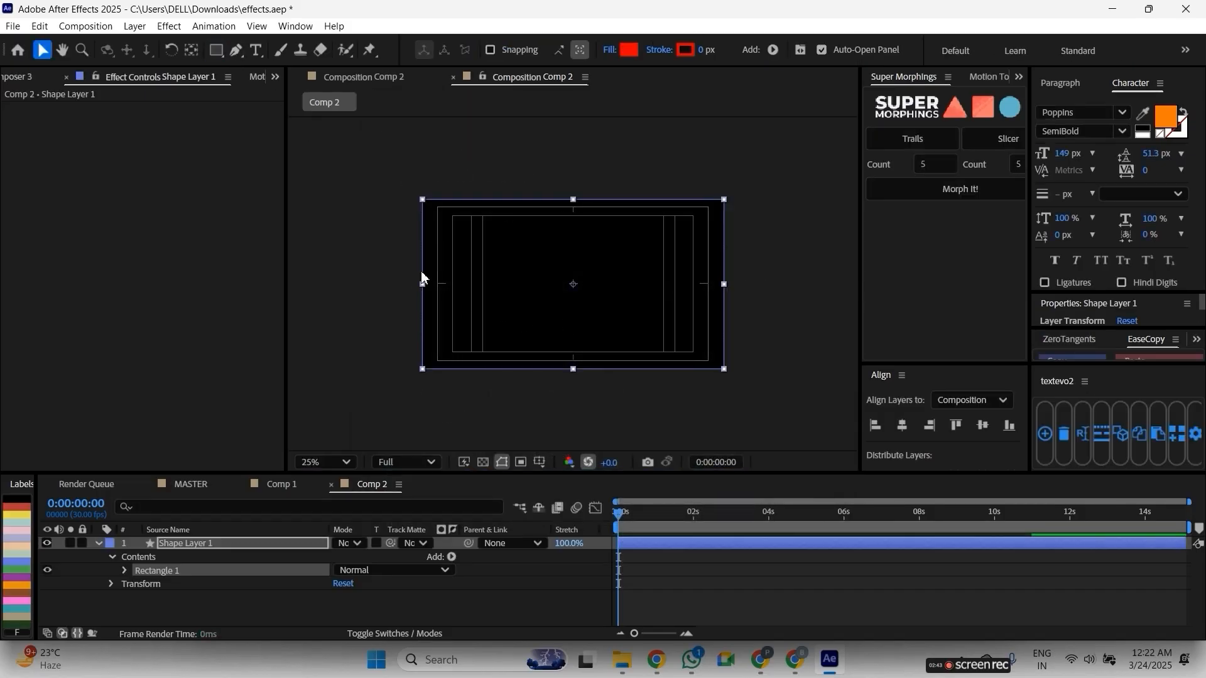
left_click(629, 49)
type("ffffff")
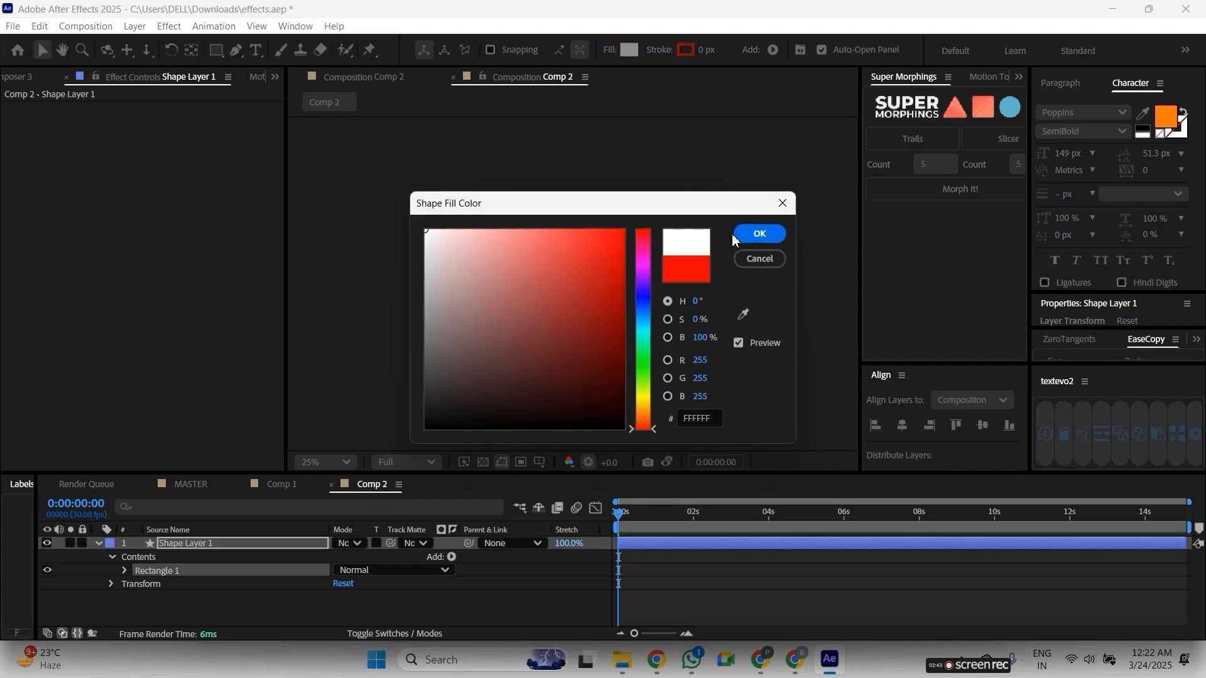
left_click(757, 234)
Step: Create a new composition-sized black solid above the white rectangle layer
right_click(339, 303)
mouse_move(381, 323)
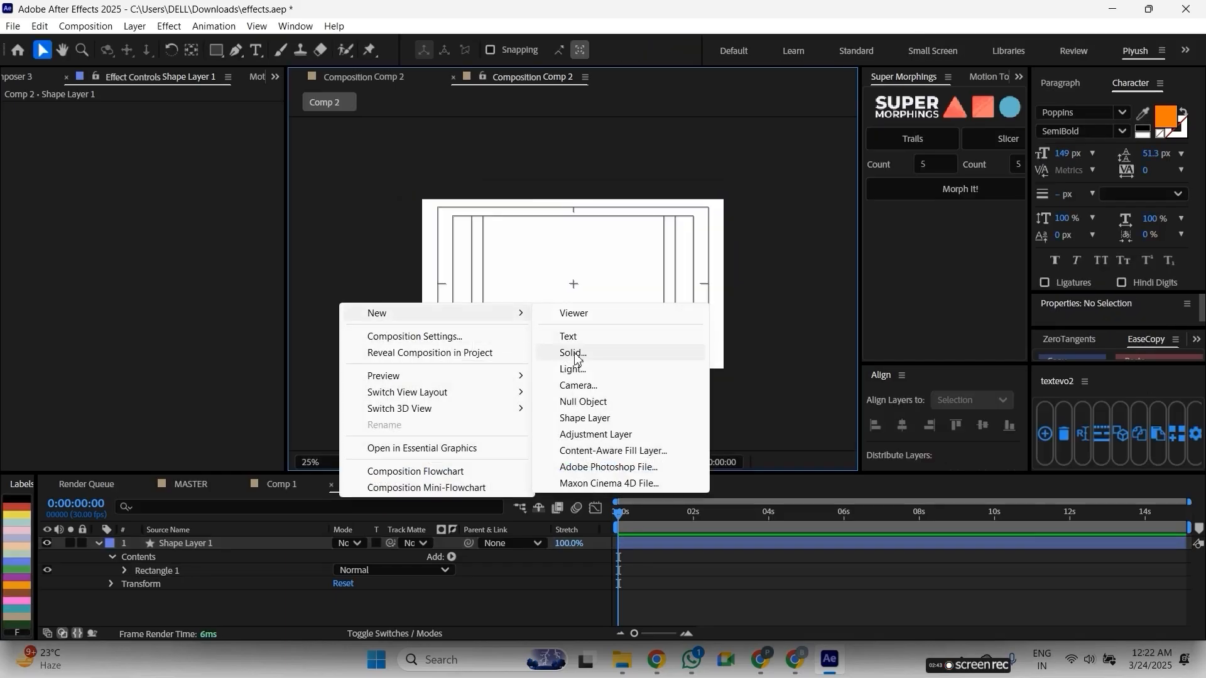
left_click(576, 358)
left_click(591, 443)
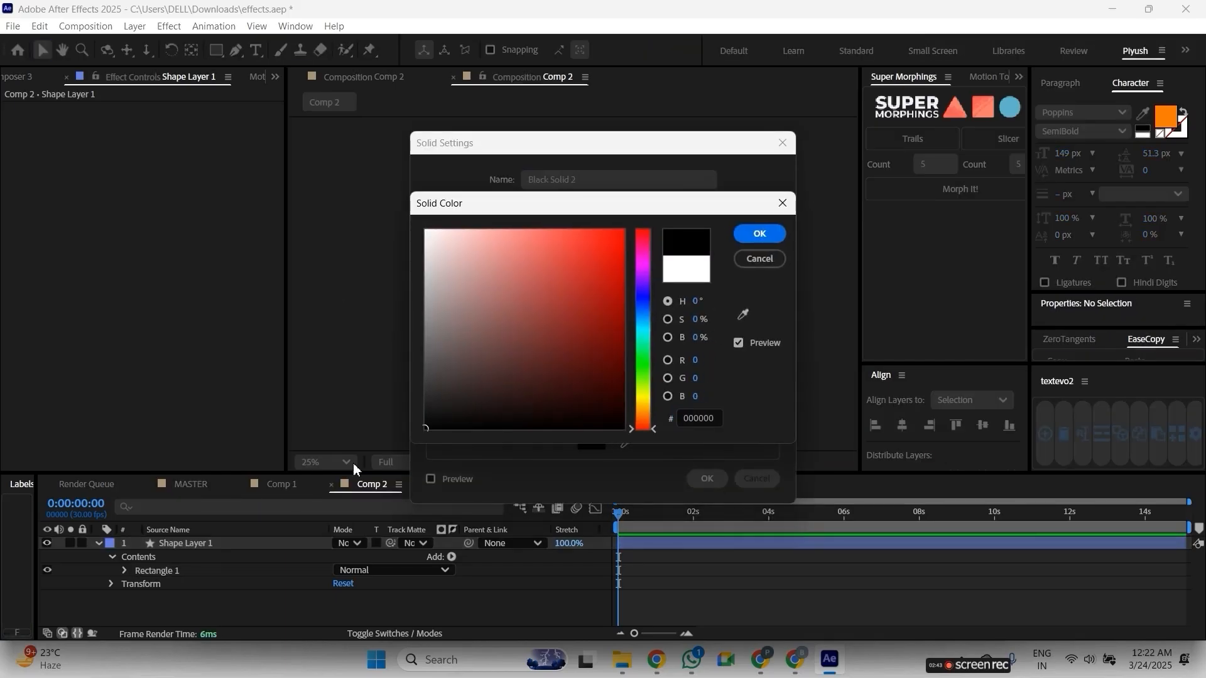
left_click(707, 479)
Step: Apply the CC Star Burst effect to the Black Solid 2 layer
key("ctrl+space")
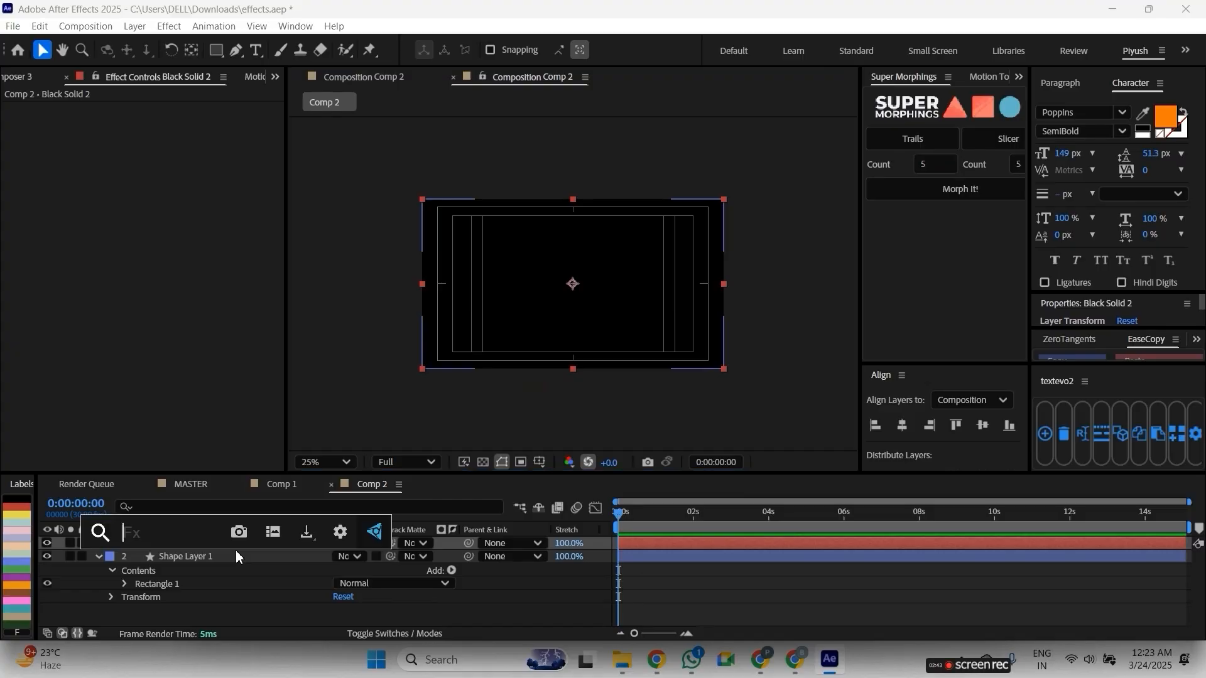
type("s")
key("BackSpace")
type("cc s")
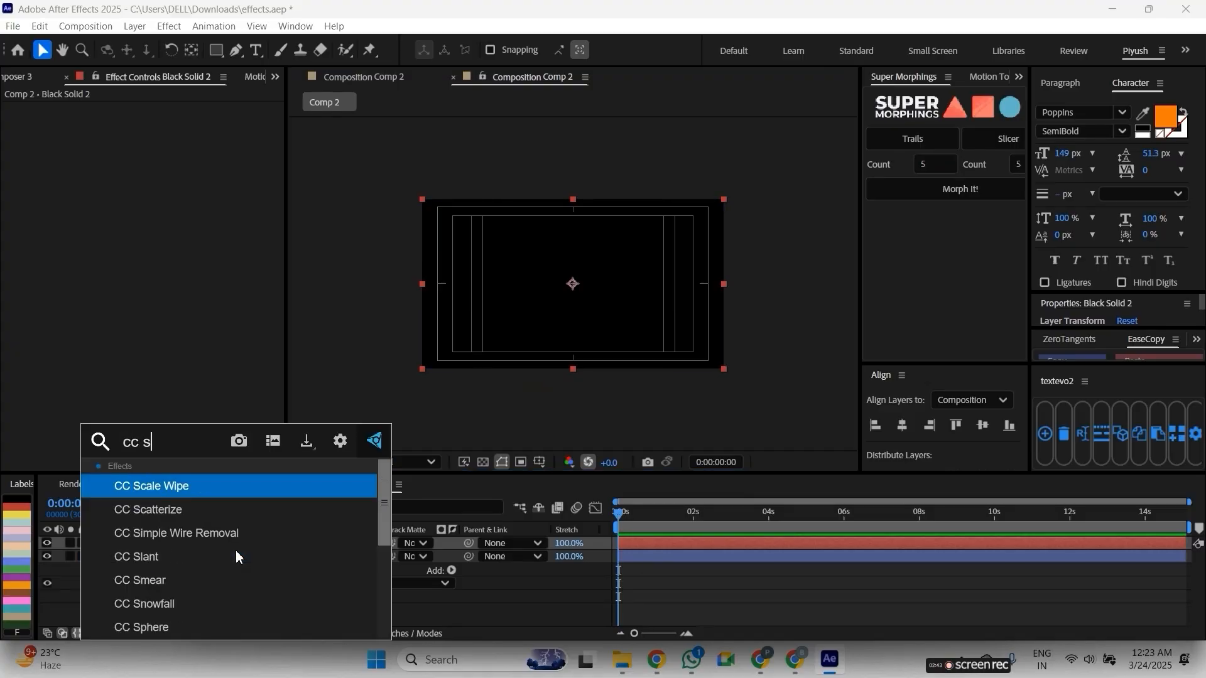
type("ta")
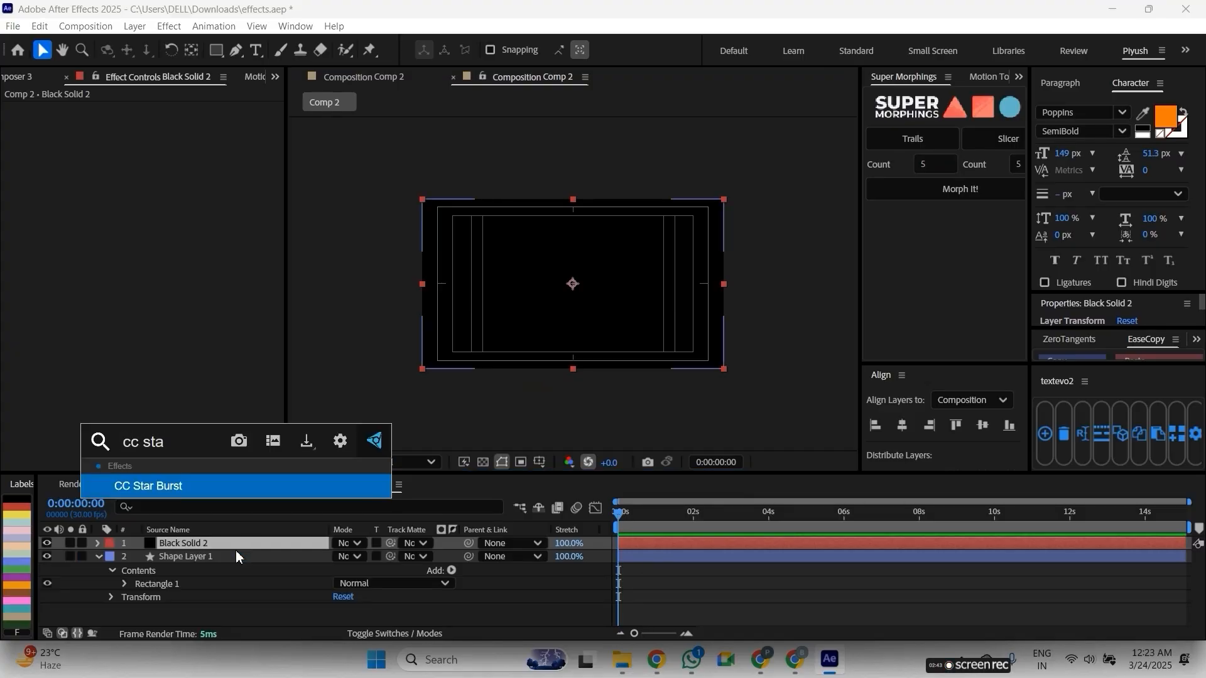
key("Return")
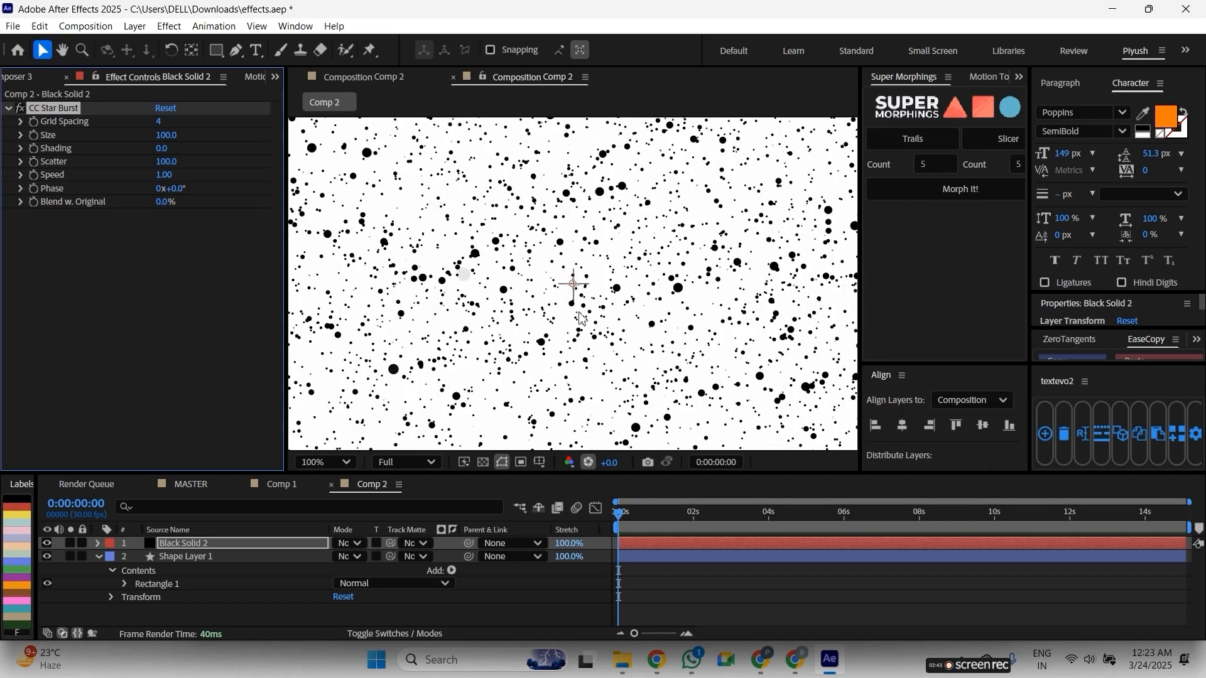
Step: Preview the star burst particles moving over the white background, inspecting them up close
scroll(581, 318, "down", 3)
key("space")
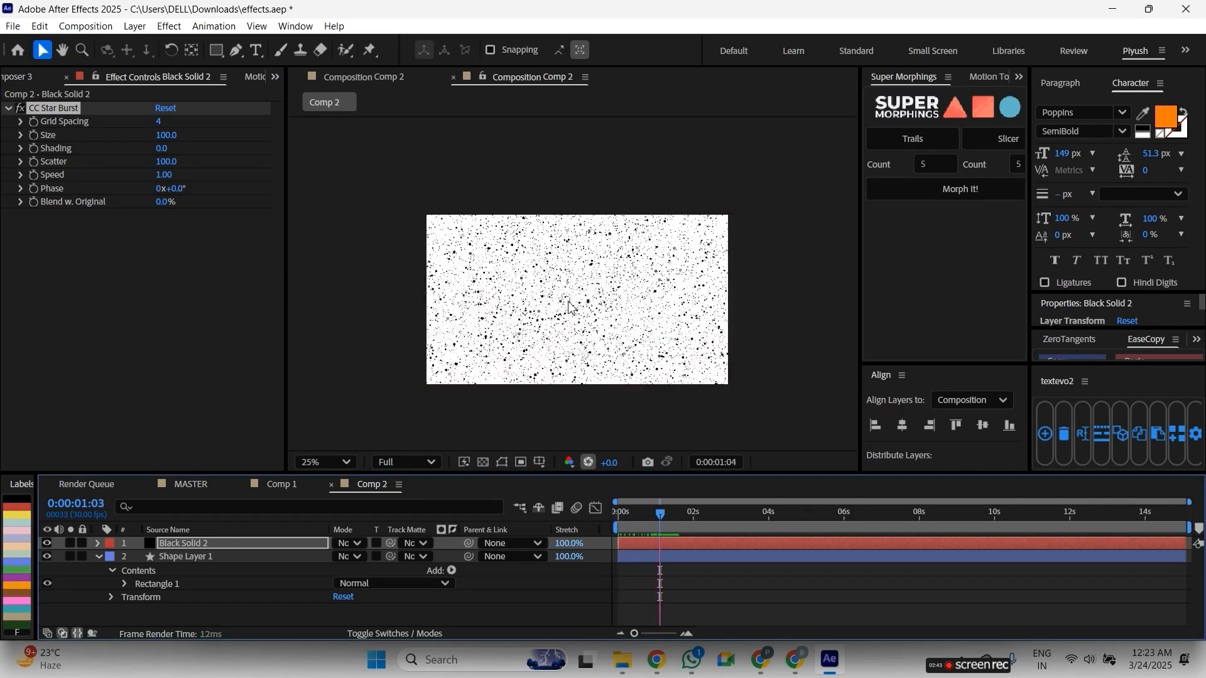
scroll(569, 306, "up", 2)
key("apostrophe")
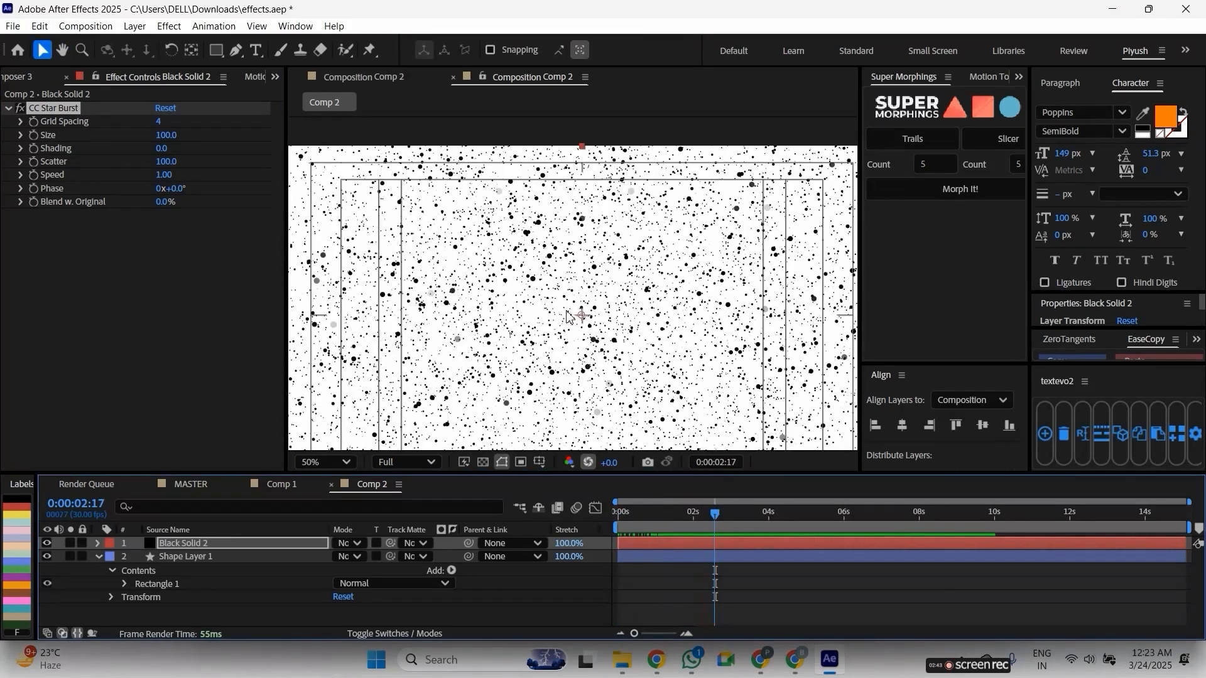
mouse_move(566, 312)
left_mouse_down()
mouse_move(558, 287)
mouse_move(572, 295)
left_mouse_up()
key("space")
key("space")
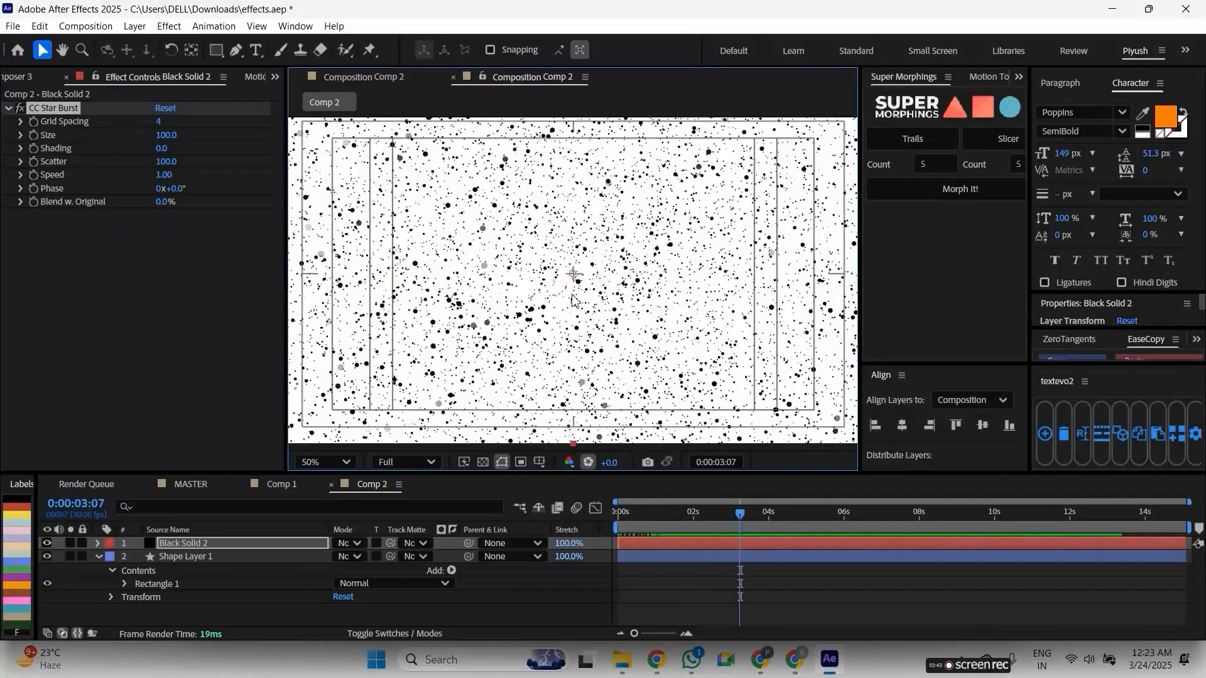
Step: Set CC Star Burst's Grid Spacing to 7, Size to 71, Speed to 0.80 and Scatter to 266, and preview the particles
key("shift+slash")
left_click_drag(165, 135, 274, 137)
left_click_drag(166, 181, 149, 179)
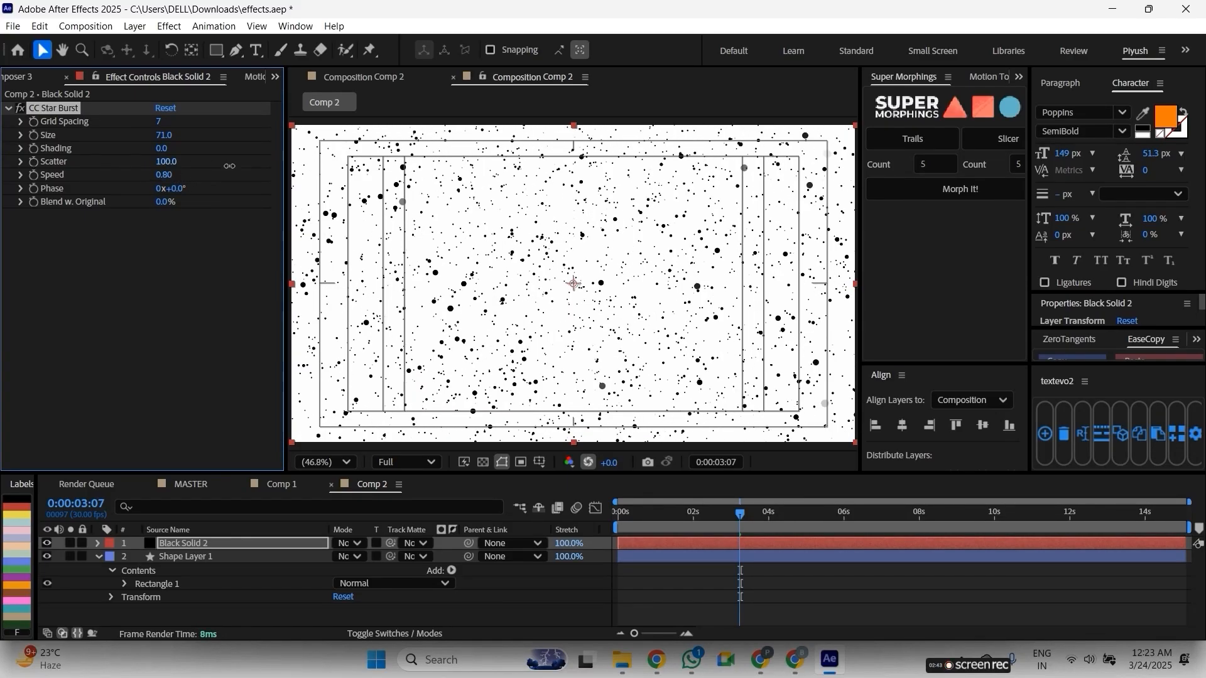
left_click_drag(229, 165, 308, 169)
scroll(519, 269, "down", 2)
key("space")
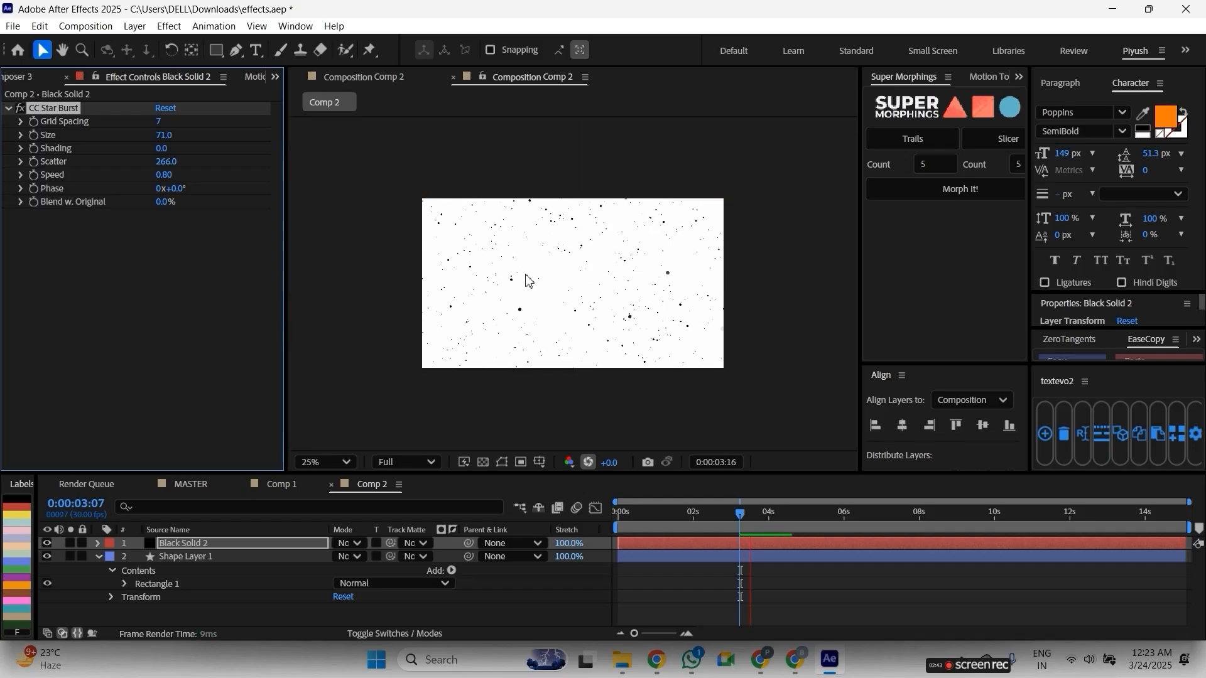
scroll(522, 284, "up", 2)
key("space")
Step: Raise CC Star Burst's Scatter to 314 and preview the sparser particles
left_click_drag(191, 165, 207, 165)
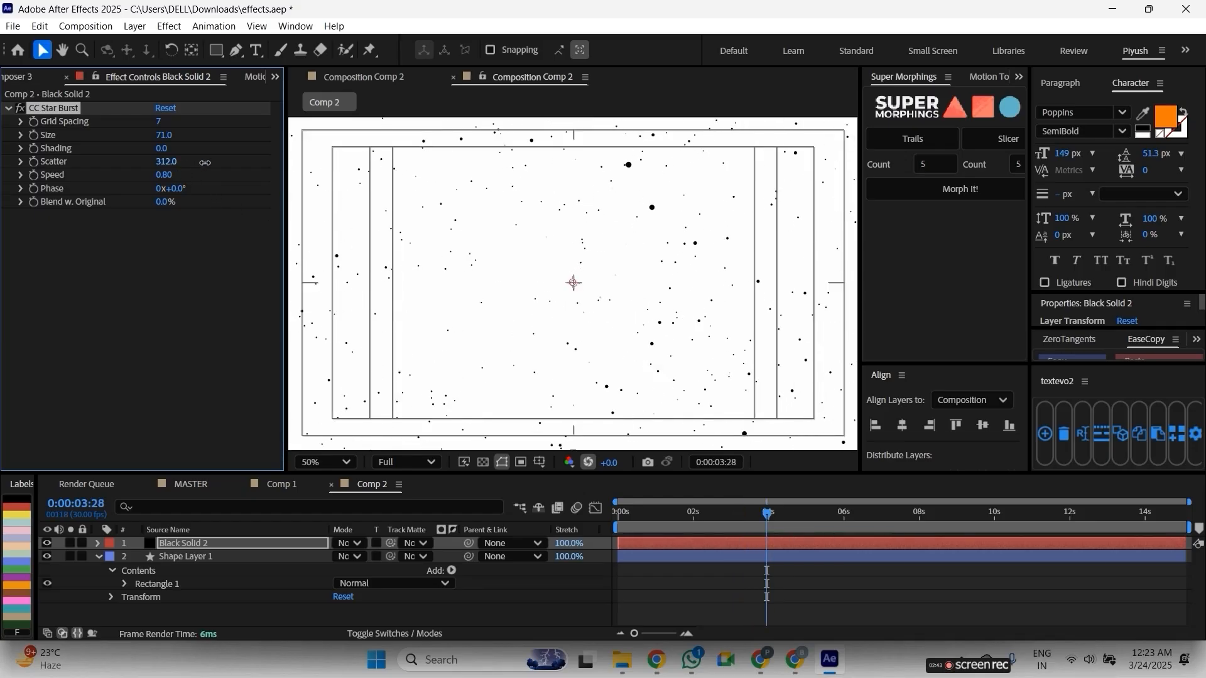
key("space")
key("apostrophe")
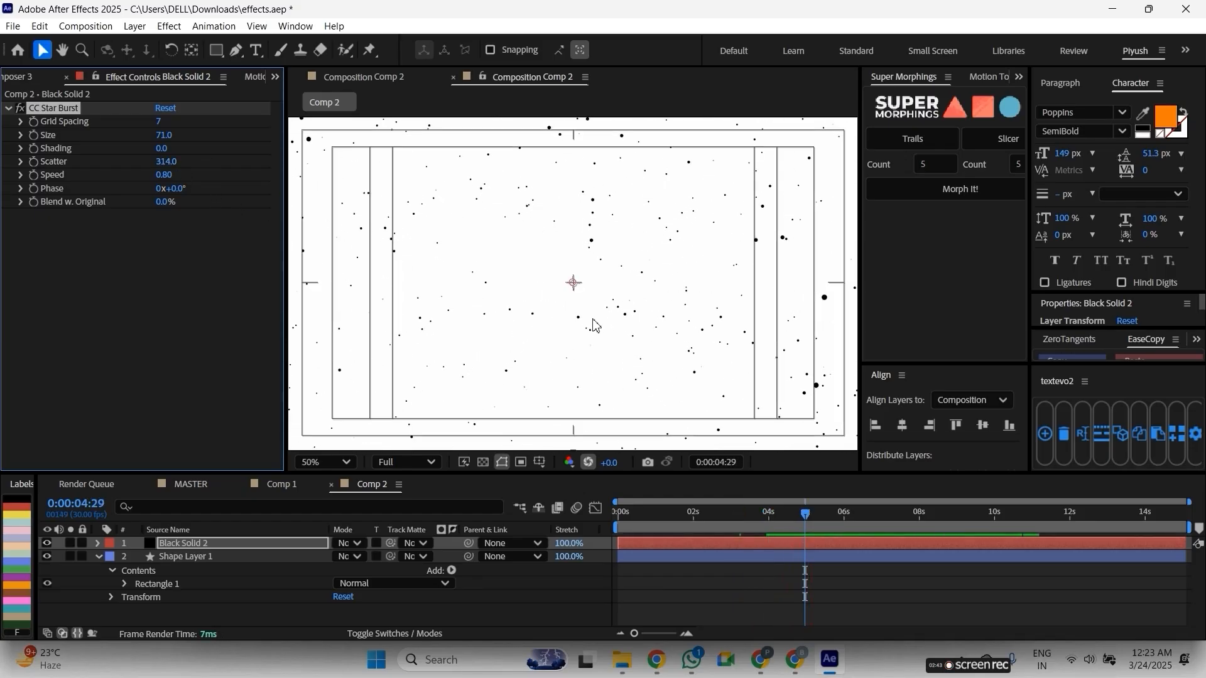
scroll(577, 331, "down", 2)
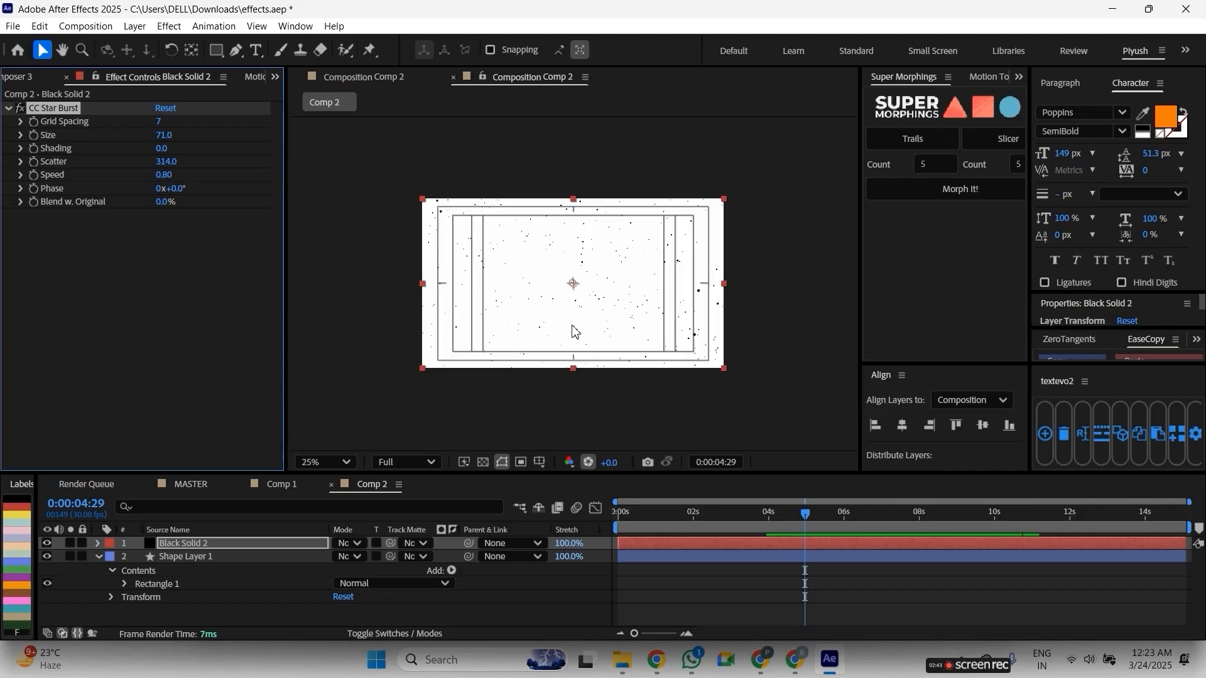
Step: Copy the Black Solid 2 layer from Comp 2 into the MASTER composition and rotate it 90°
left_click(220, 544)
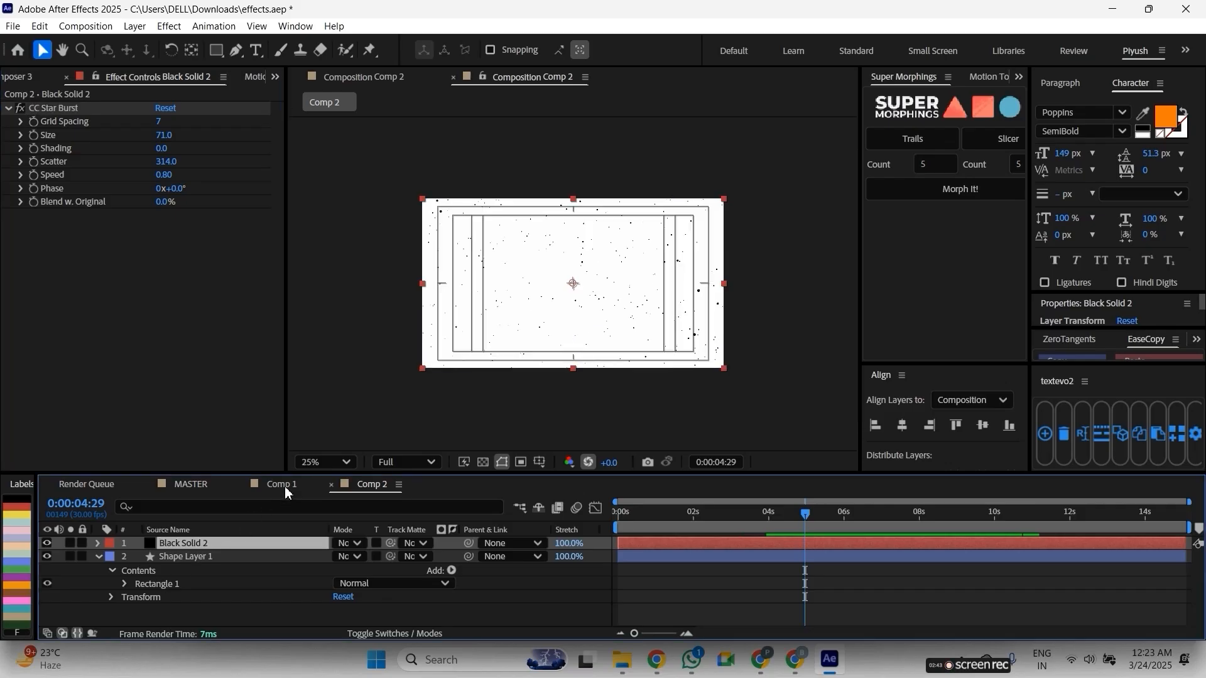
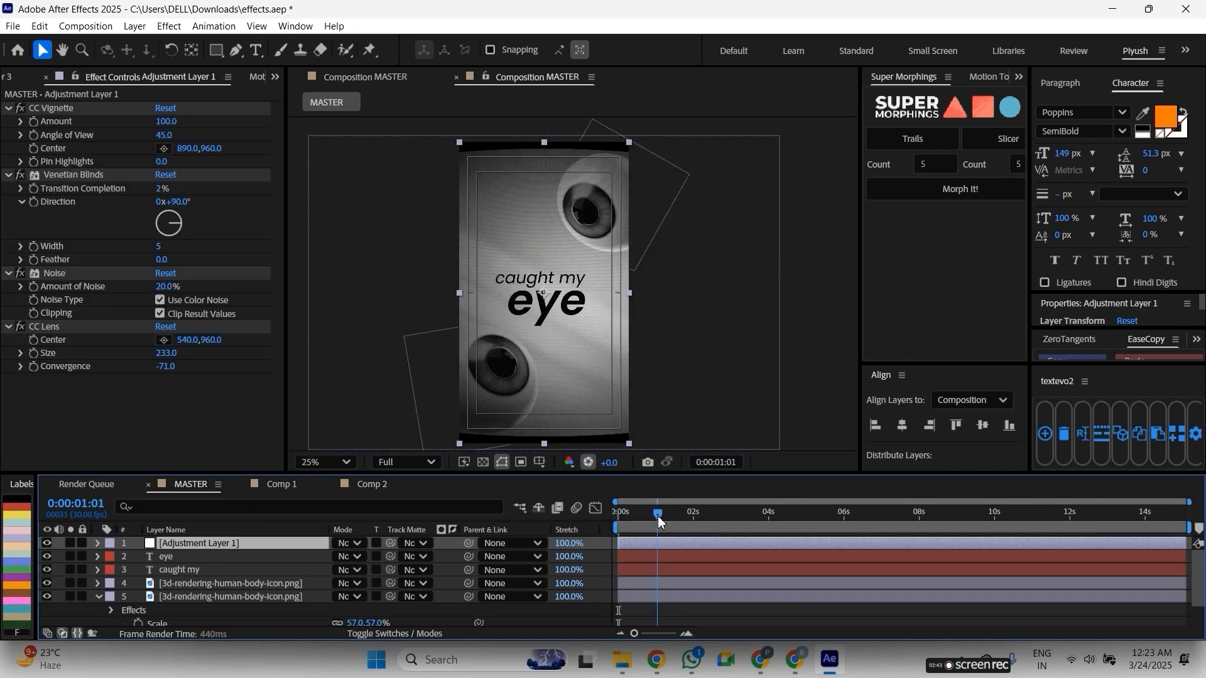
key("ctrl+v")
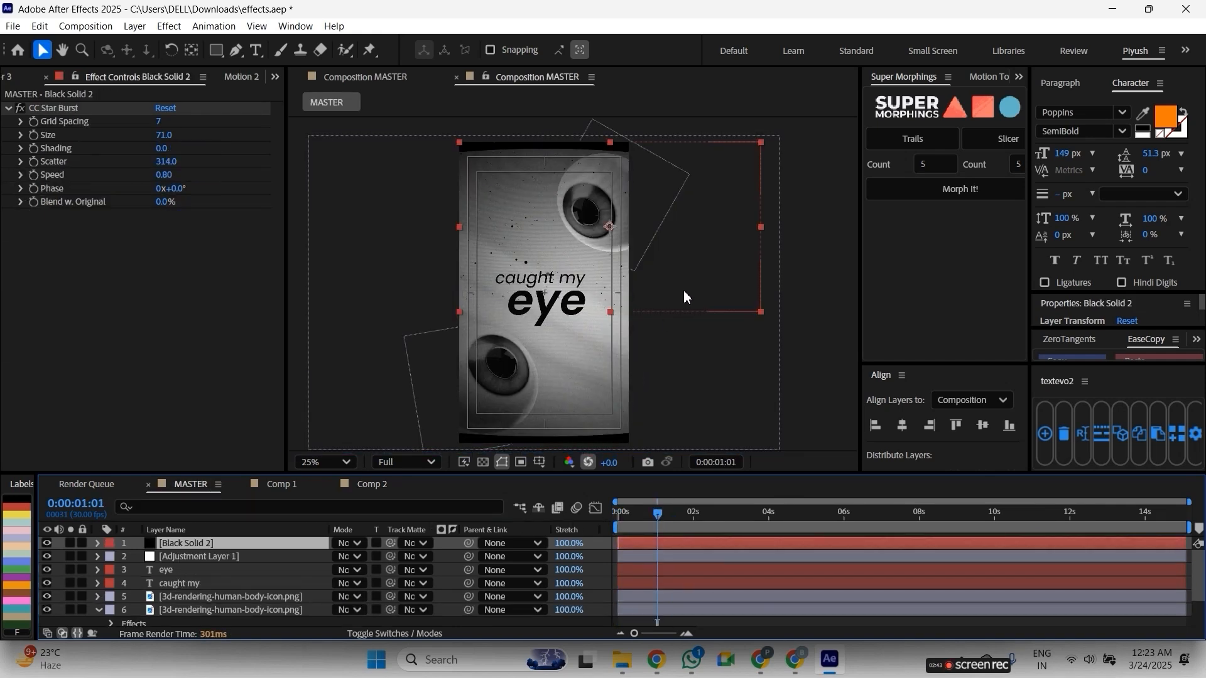
type("r90")
key("Return")
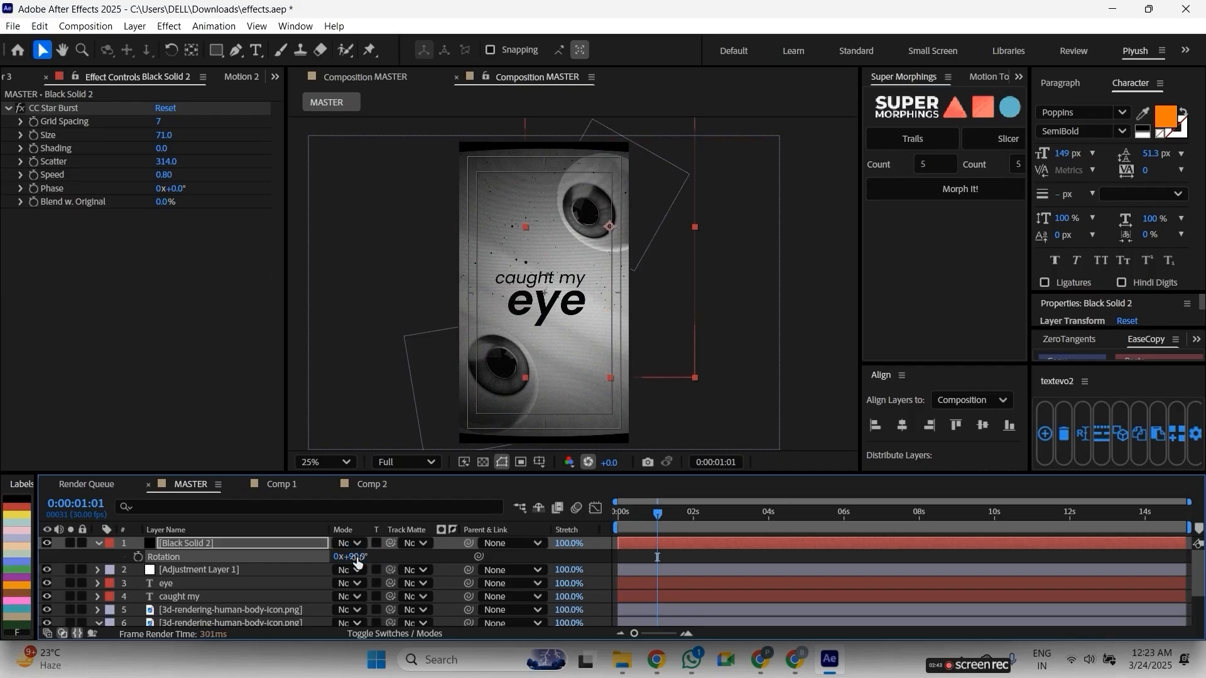
Step: Center the rotated Black Solid 2 layer horizontally and vertically in the MASTER composition
left_click_drag(619, 375, 565, 418)
left_click(902, 426)
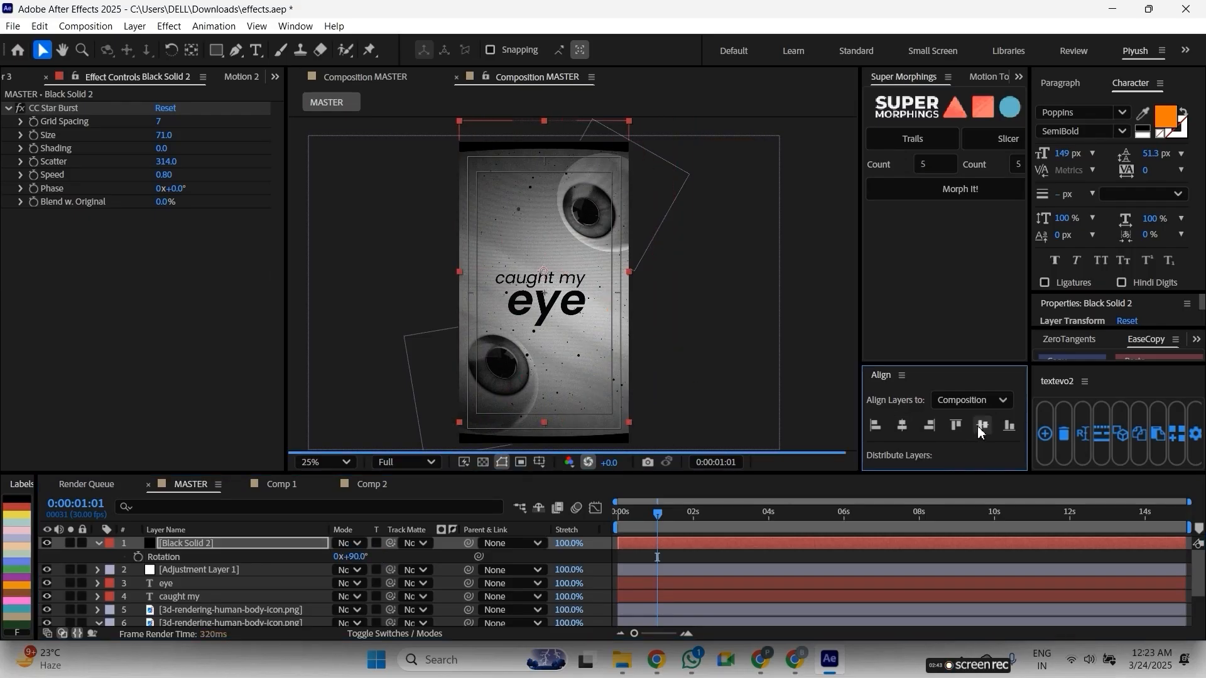
left_click(983, 425)
Step: Place Black Solid 2 directly above the wall-shadow background image in the layer stack and preview the particles behind the eyes and text
key("ctrl+shift+[")
key("ctrl+]")
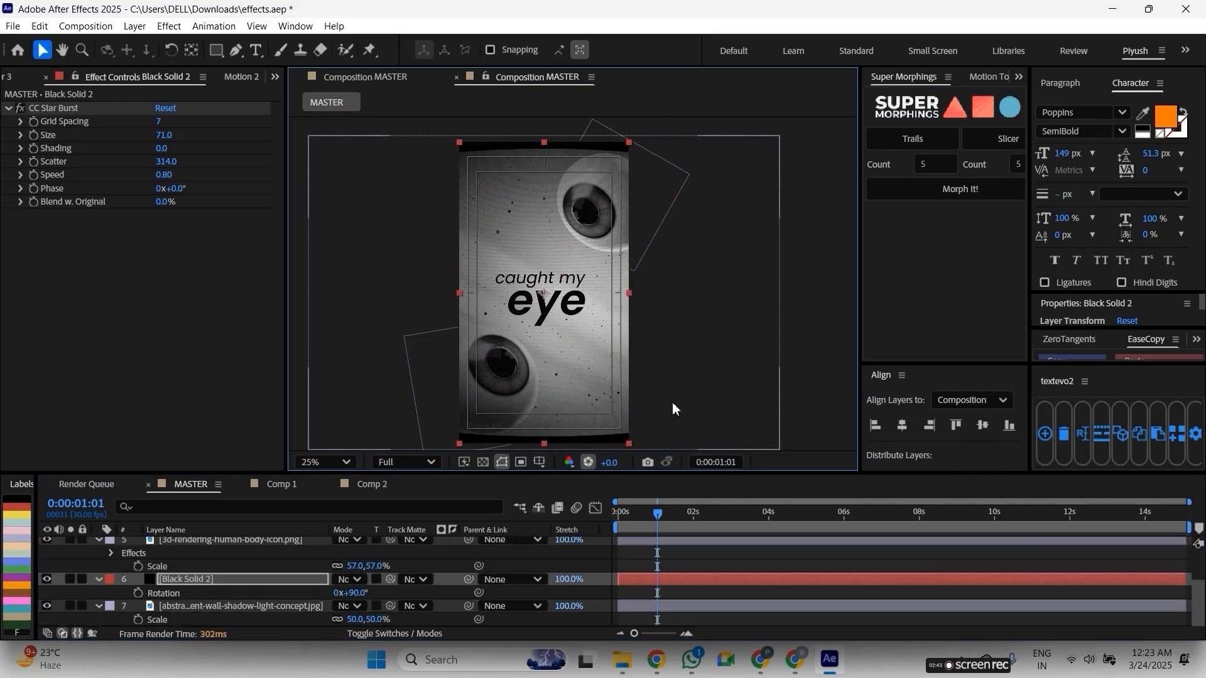
key("space")
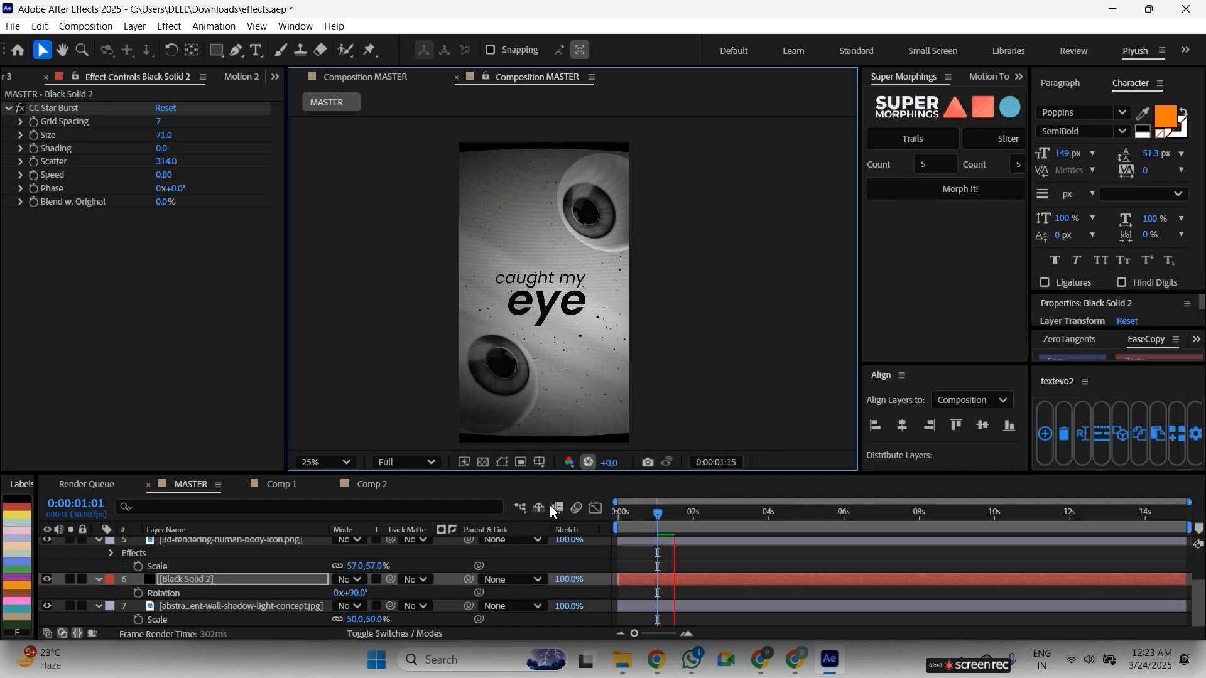
Step: Lower the MASTER composition's preview resolution to Quarter and play it back from near the start
left_click(405, 462)
left_click(406, 568)
left_click(626, 515)
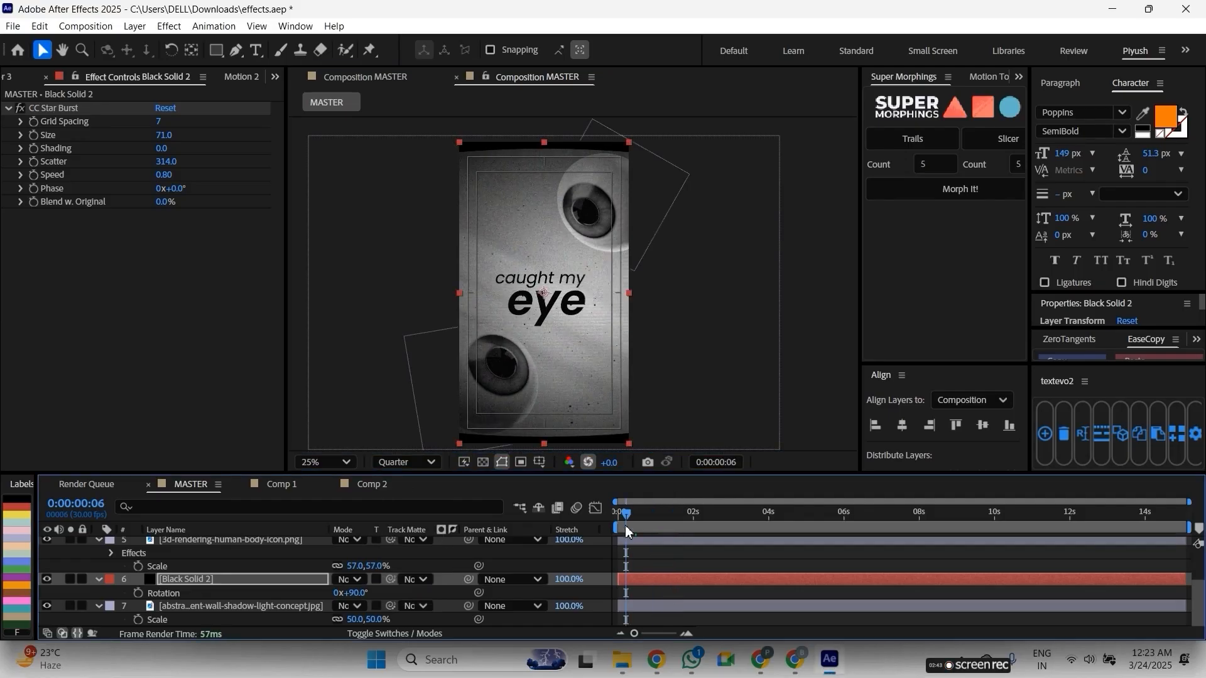
key("space")
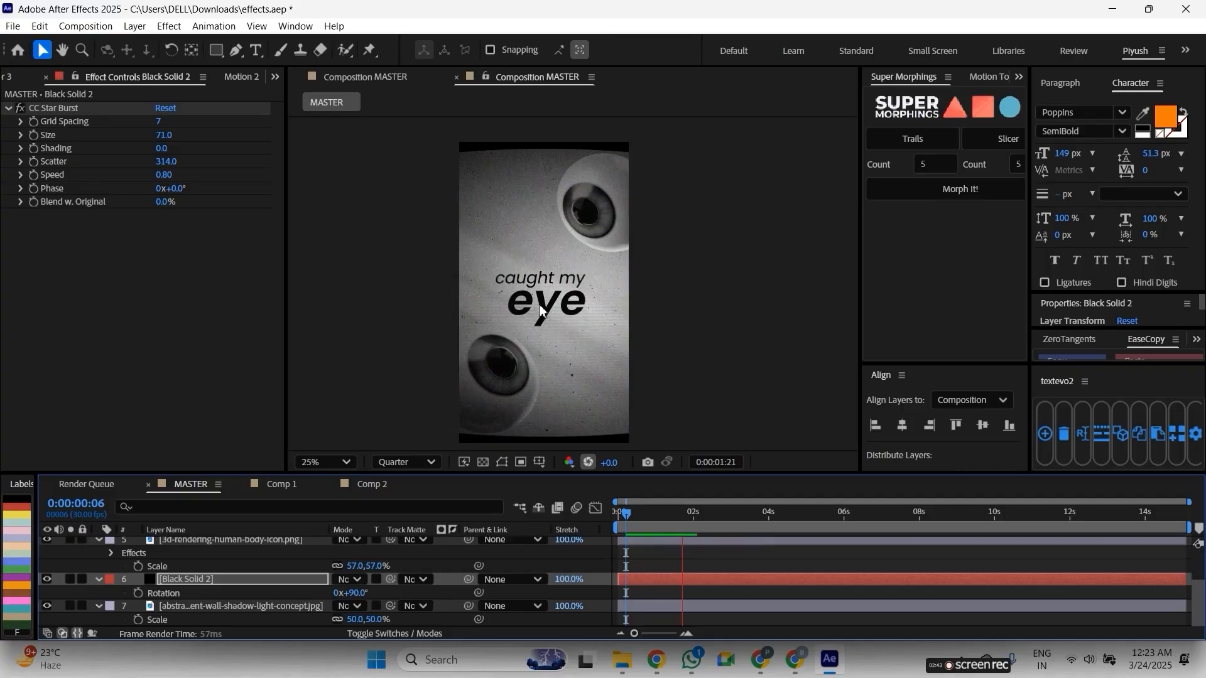
key("space")
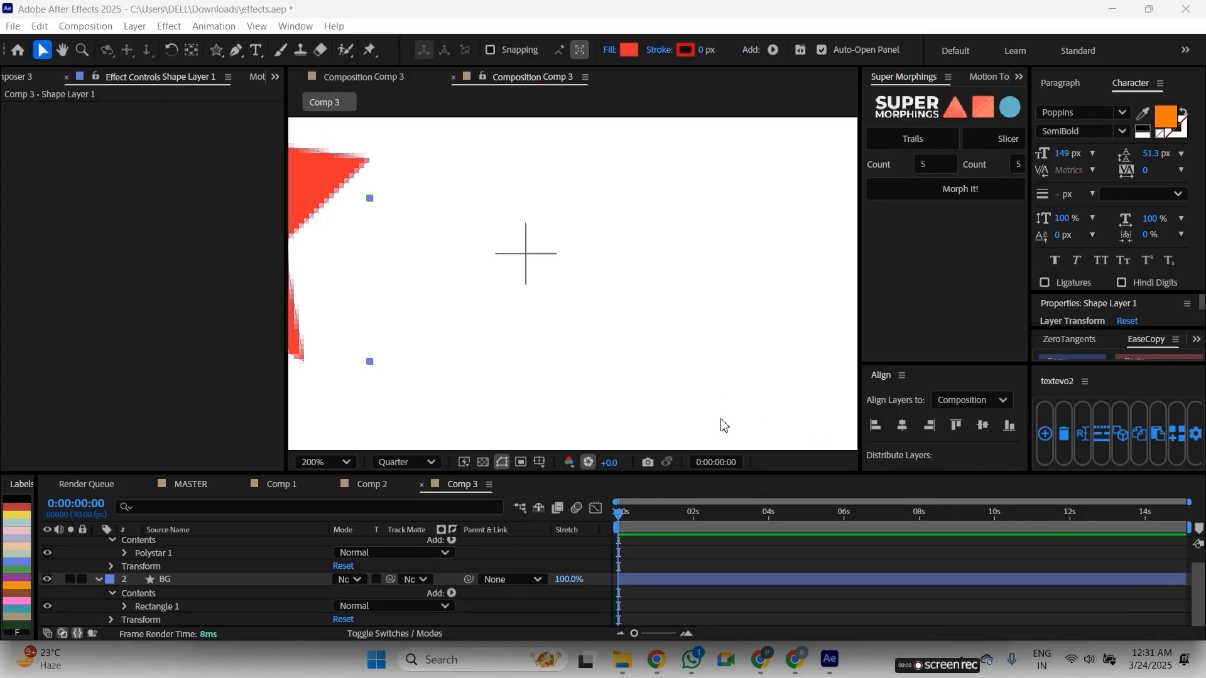
Step: Examine the red star and its white background layer in Comp 3
scroll(659, 345, "down", 2)
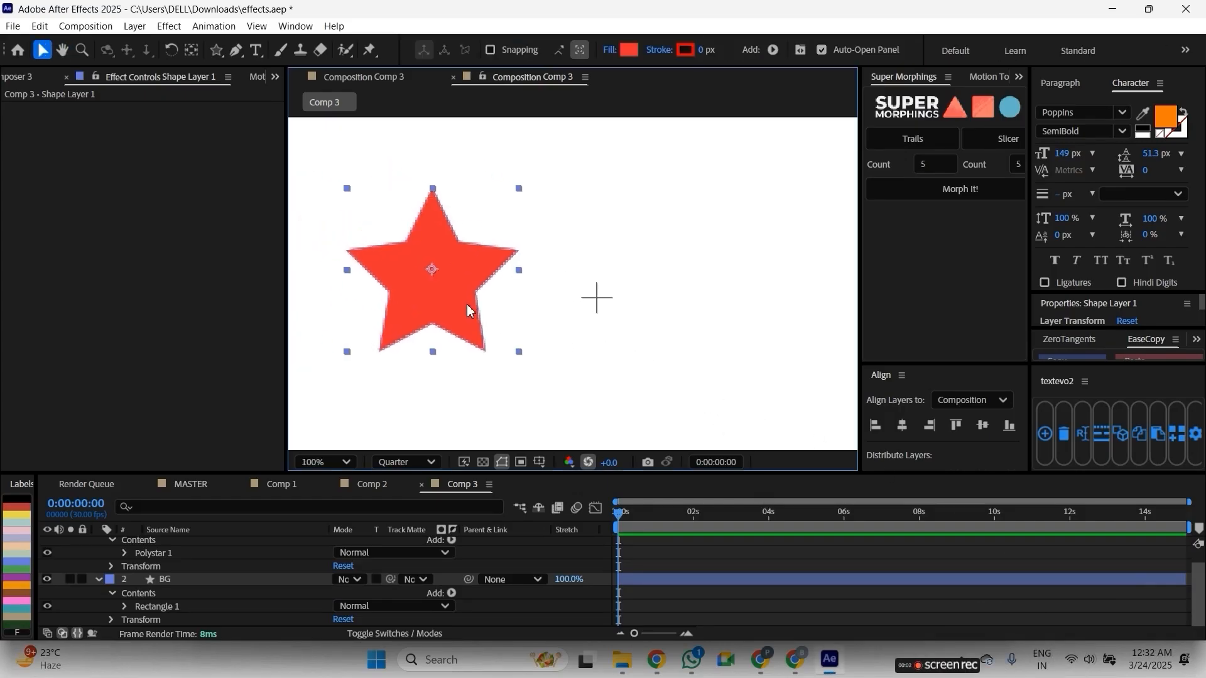
scroll(582, 319, "down", 2)
scroll(205, 559, "up", 1)
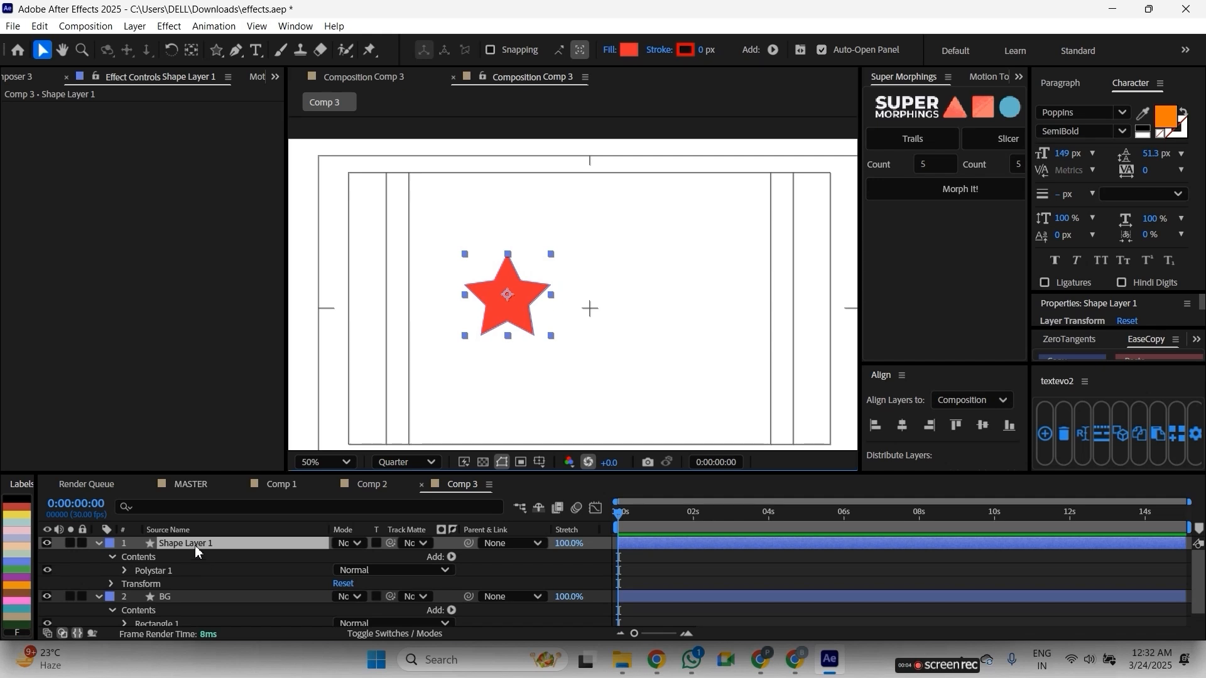
left_click(195, 545)
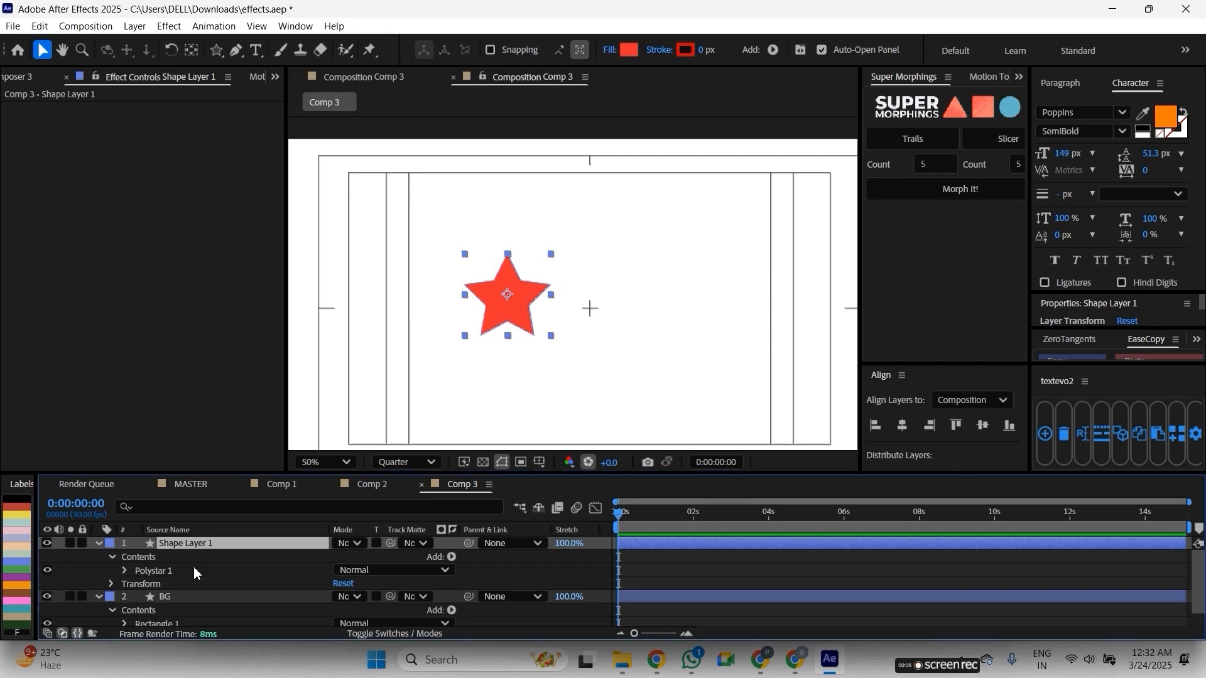
left_click(188, 596)
left_click(179, 544)
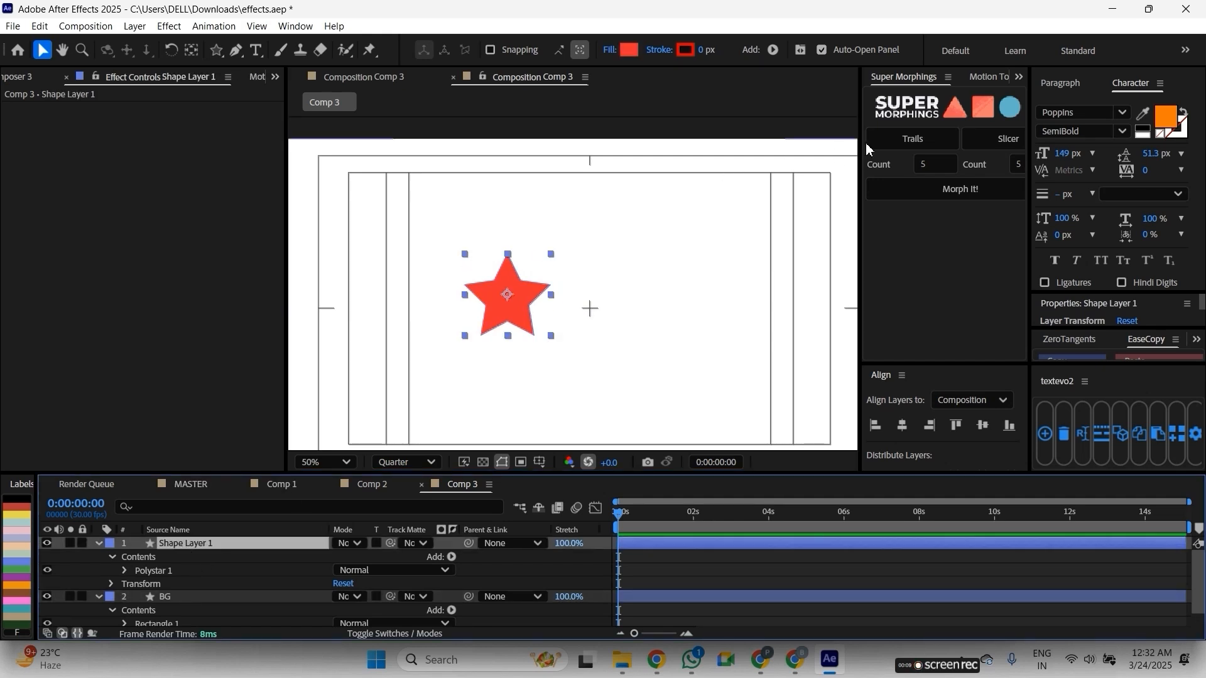
scroll(233, 574, "down", 1)
key("comma")
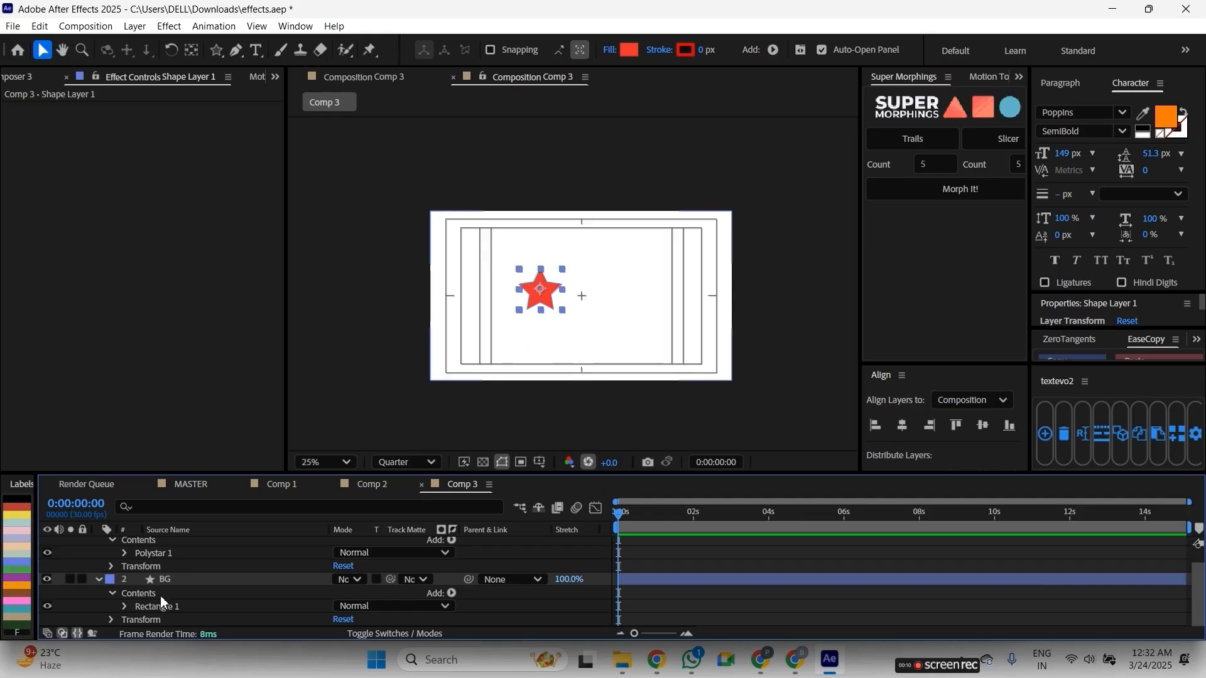
left_click(173, 584)
scroll(178, 537, "up", 1)
Step: Apply the CC RepeTile effect to the red star layer, Shape Layer 1
left_click(180, 542)
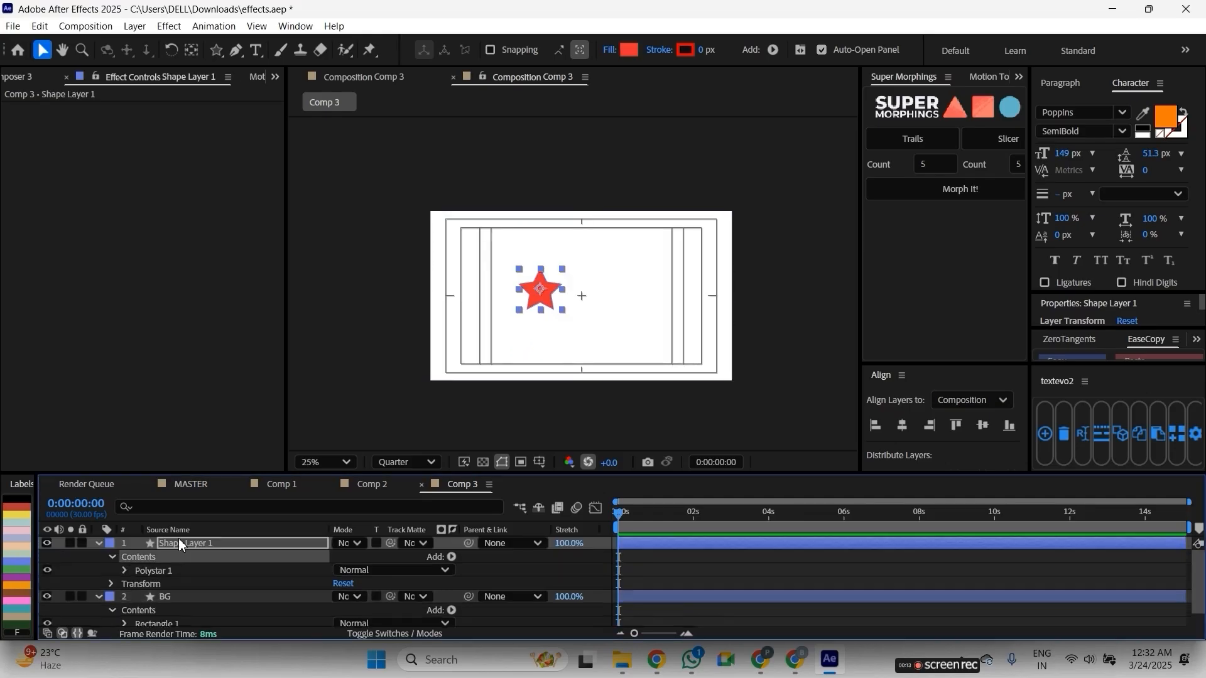
key("ctrl+space")
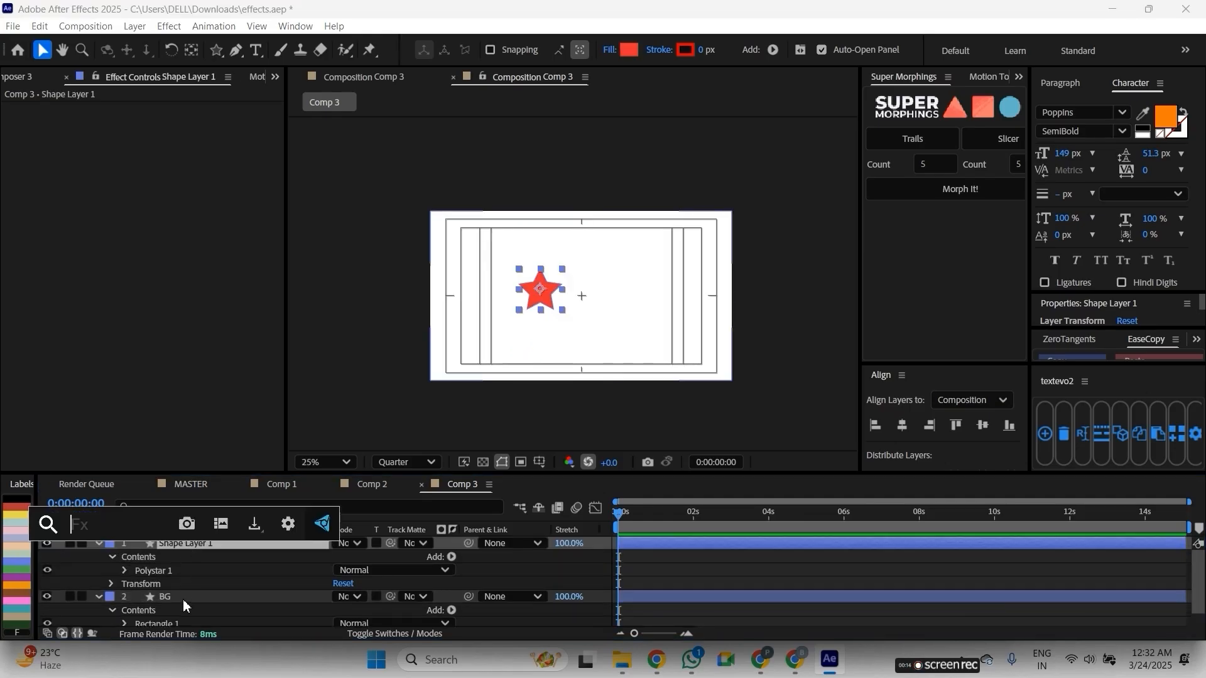
type("cc rep")
key("Return")
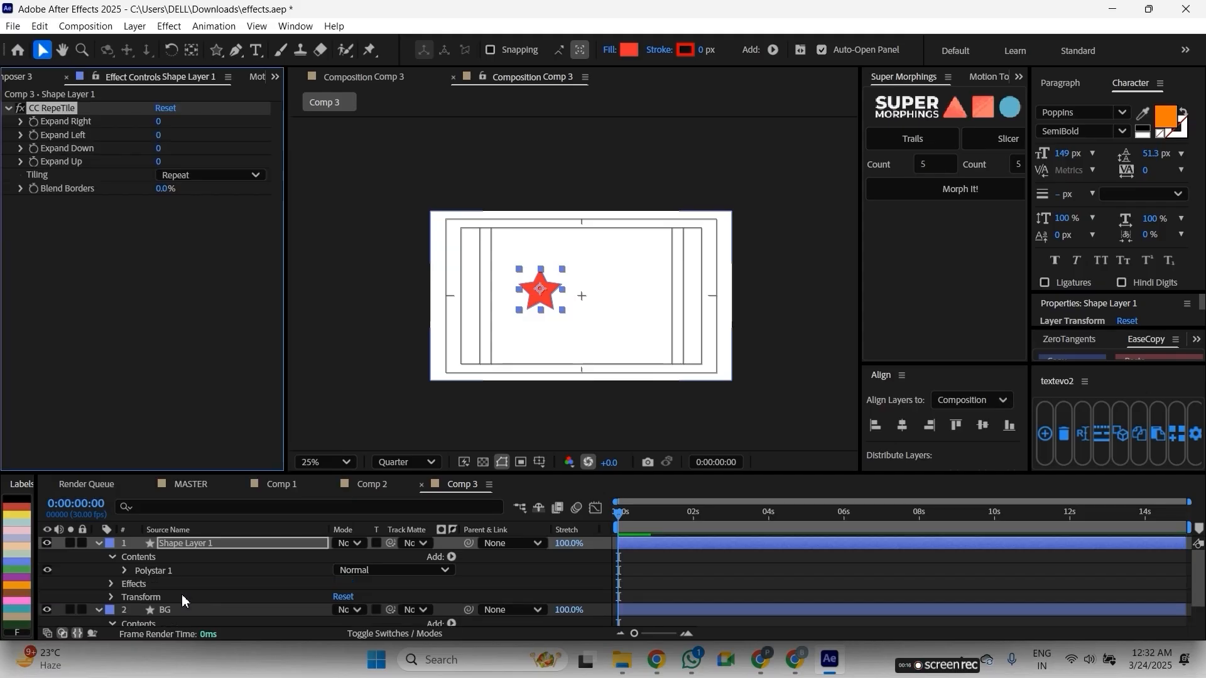
Step: Set CC RepeTile's Expand Right to 1614 so the star repeats in a horizontal row
key("period")
left_click_drag(604, 375, 482, 337)
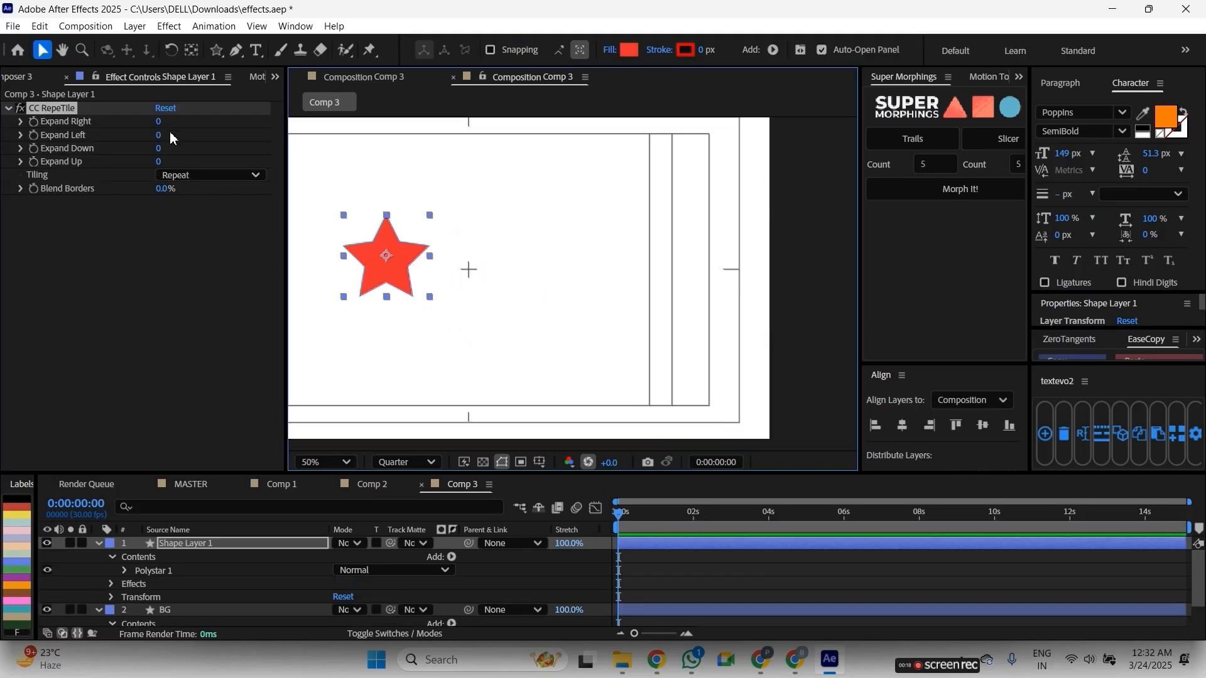
left_click_drag(158, 122, 1014, 221)
scroll(614, 213, "down", 1)
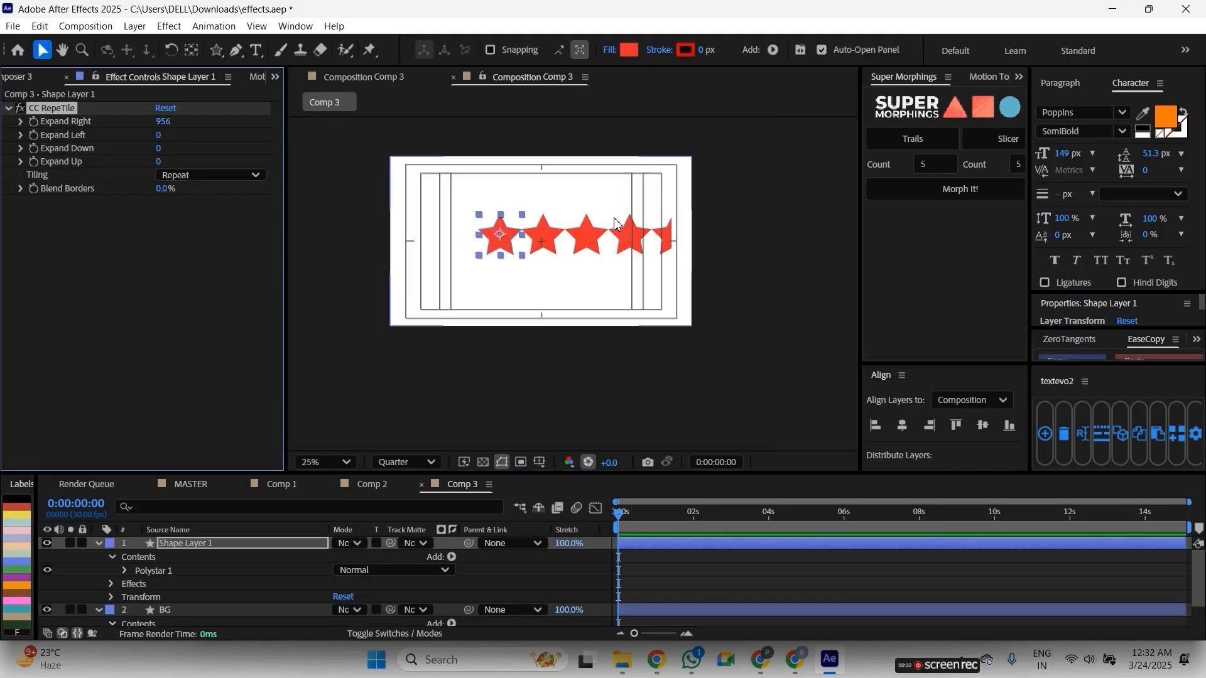
left_click_drag(598, 228, 590, 283)
left_click_drag(167, 125, 195, 125)
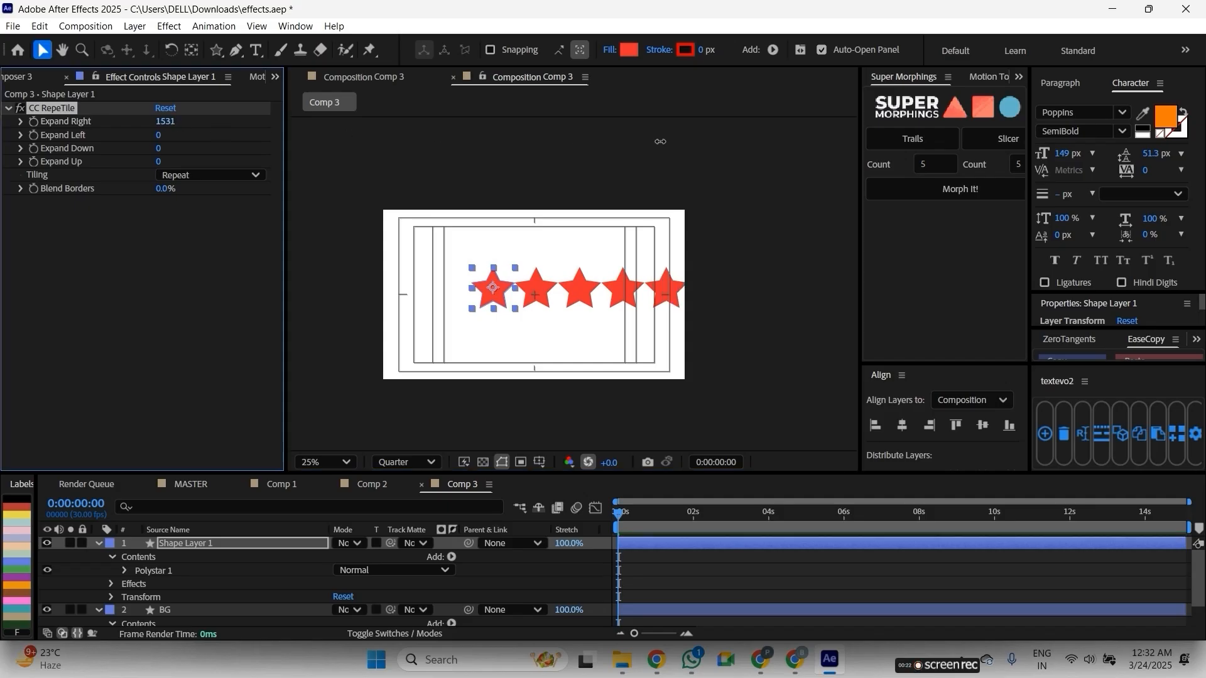
Step: Move the star layer toward the upper-left corner of the Comp 3 frame
left_click_drag(488, 297, 423, 268)
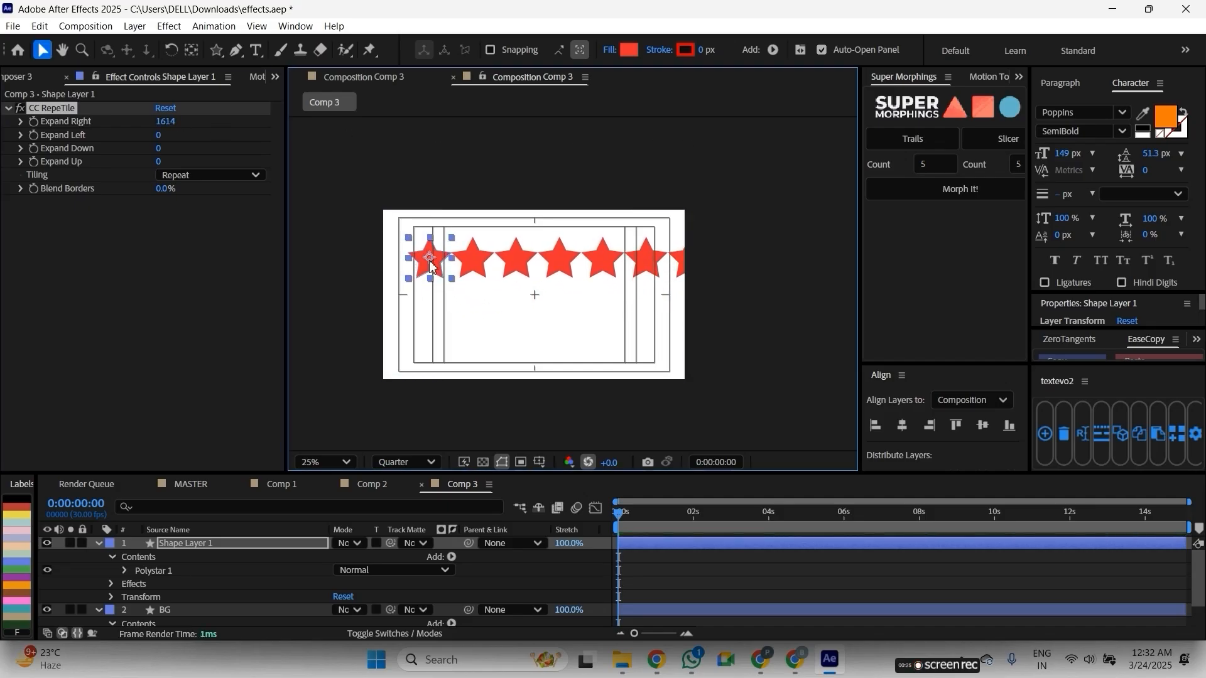
scroll(506, 280, "up", 2)
key("shift+slash")
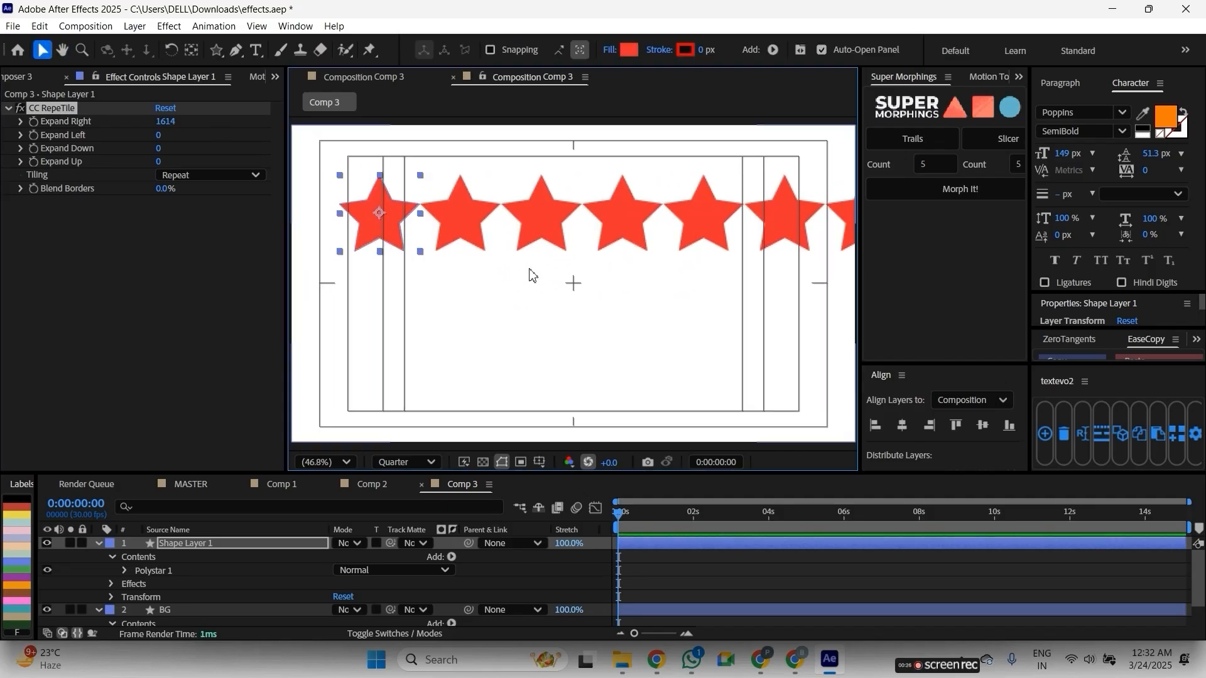
Step: Set CC RepeTile's Expand Down to 674 to repeat the star row downward
left_click_drag(517, 285, 498, 294)
mouse_move(164, 134)
left_mouse_down()
mouse_move(471, 163)
mouse_move(172, 150)
left_mouse_up()
left_click_drag(260, 167, 731, 191)
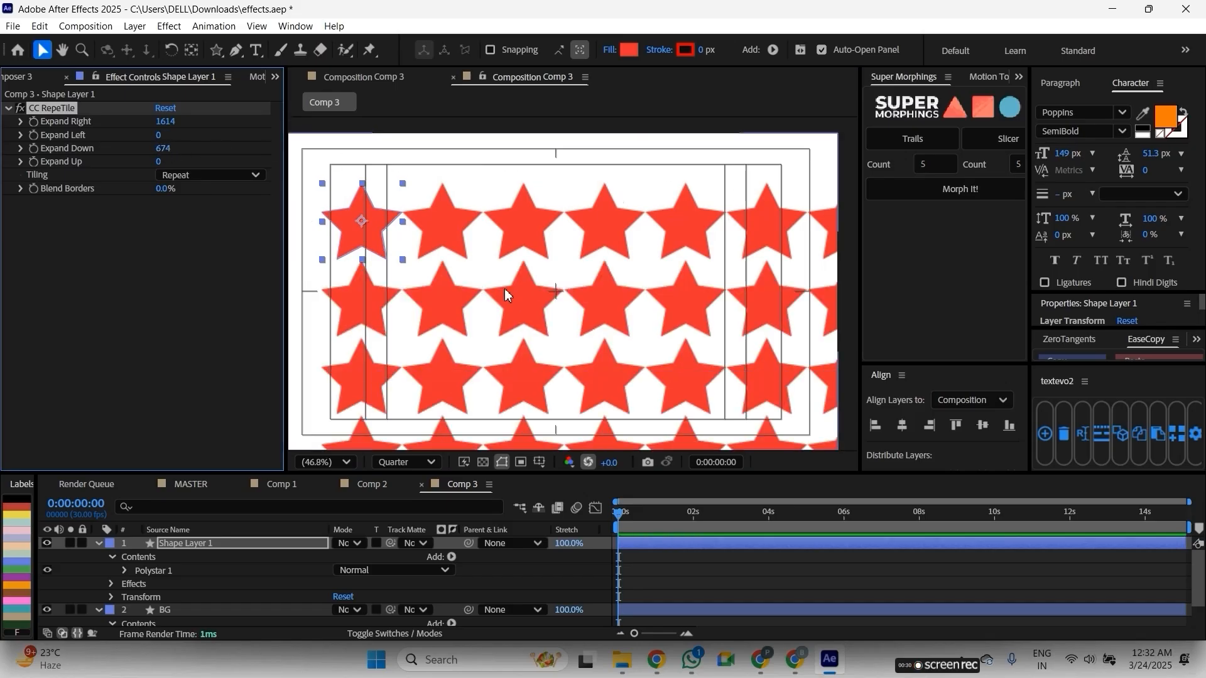
Step: Shift the tiled star pattern slightly further up and left so it covers more of the frame
left_click_drag(504, 288, 481, 262)
key("ctrl+z")
left_click_drag(345, 224, 319, 193)
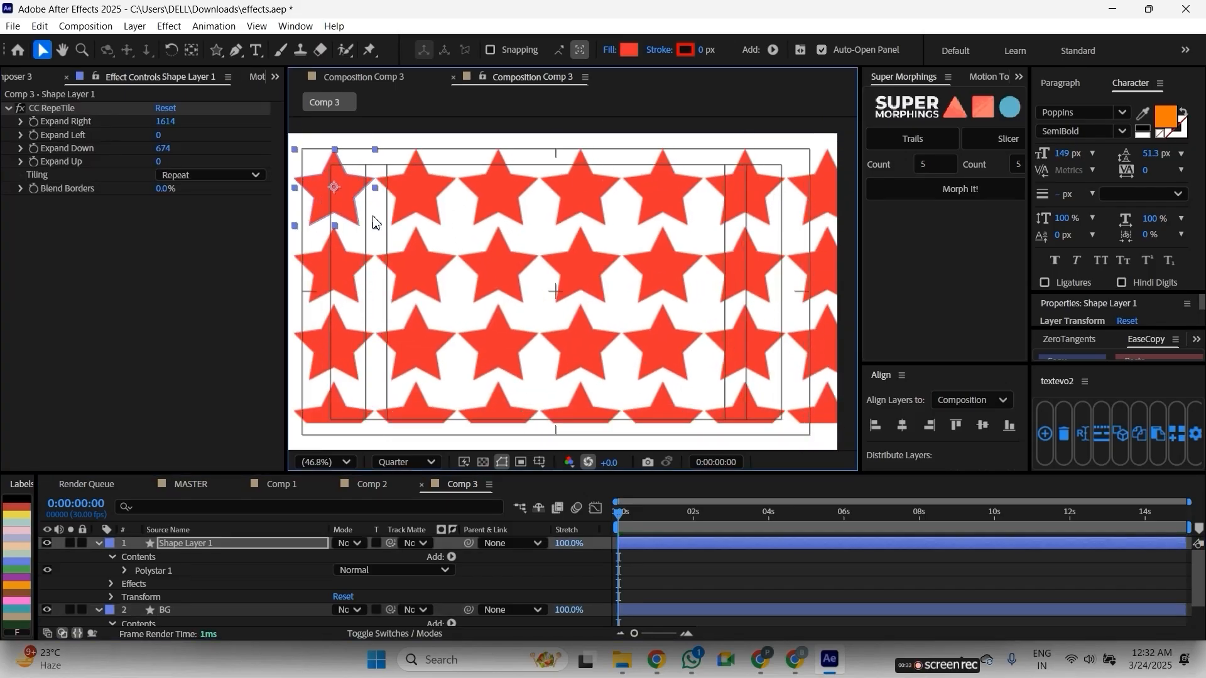
Step: Try the Checker 90 deg CW, Rosette and Unfold tiling modes of CC RepeTile on the star pattern
left_click(211, 176)
left_click(229, 305)
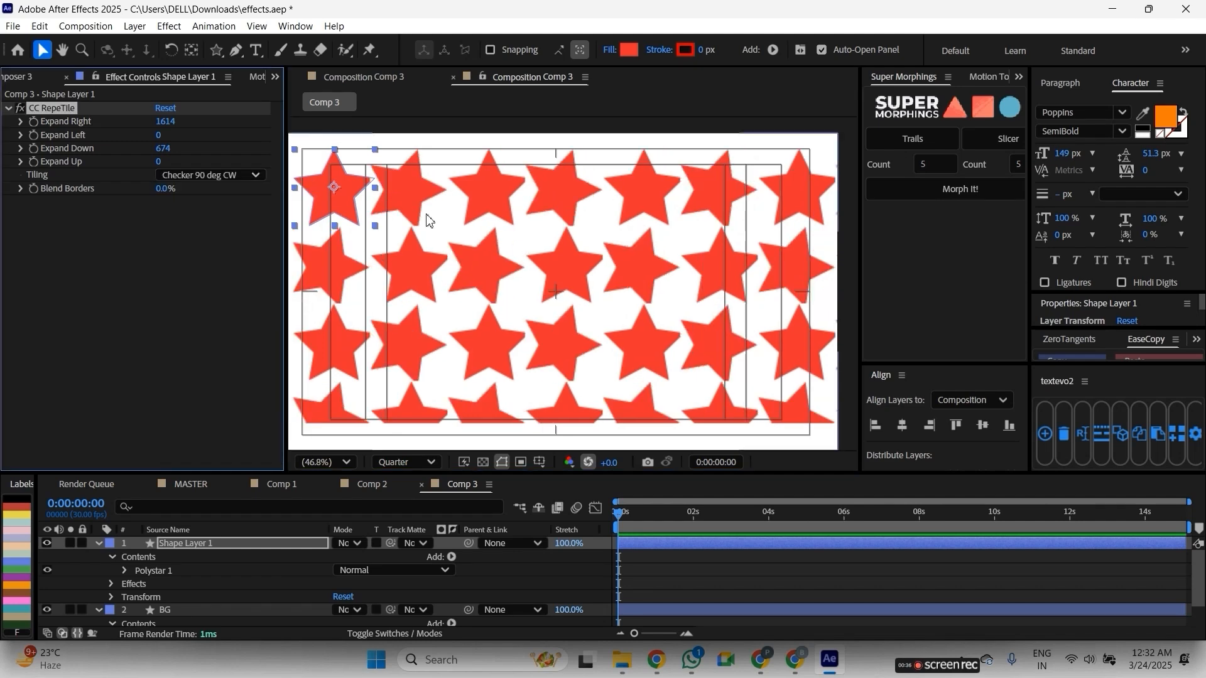
left_click(211, 174)
left_click(229, 324)
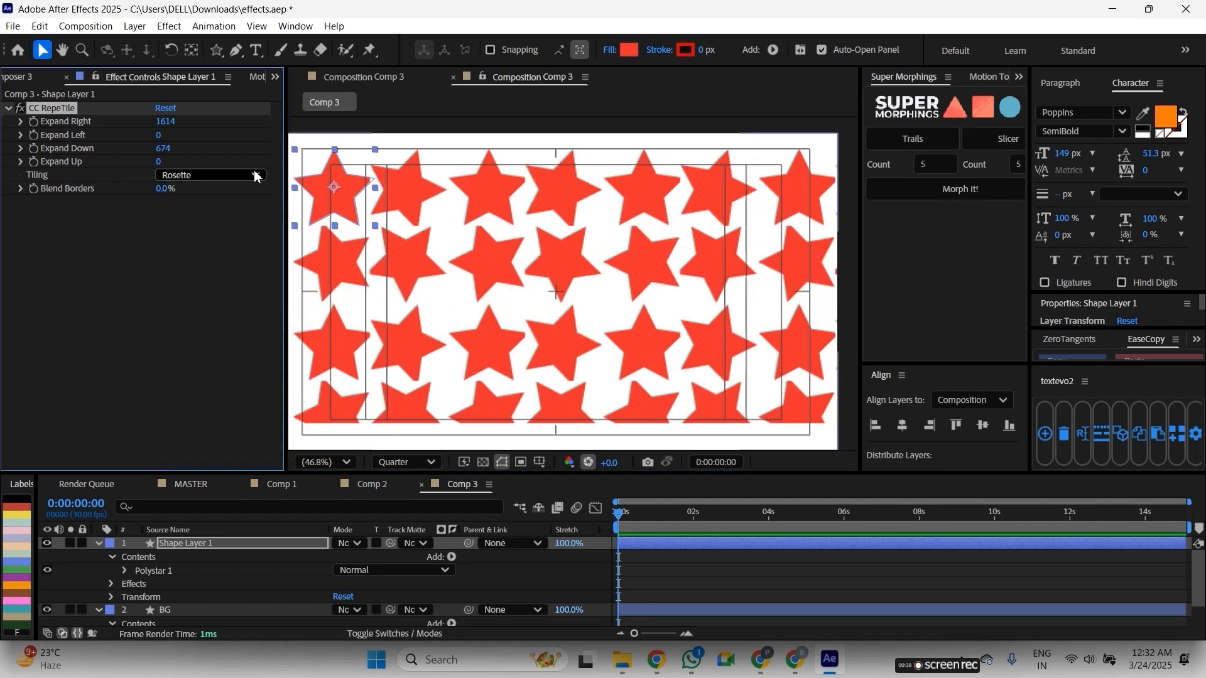
left_click(211, 175)
left_click(206, 240)
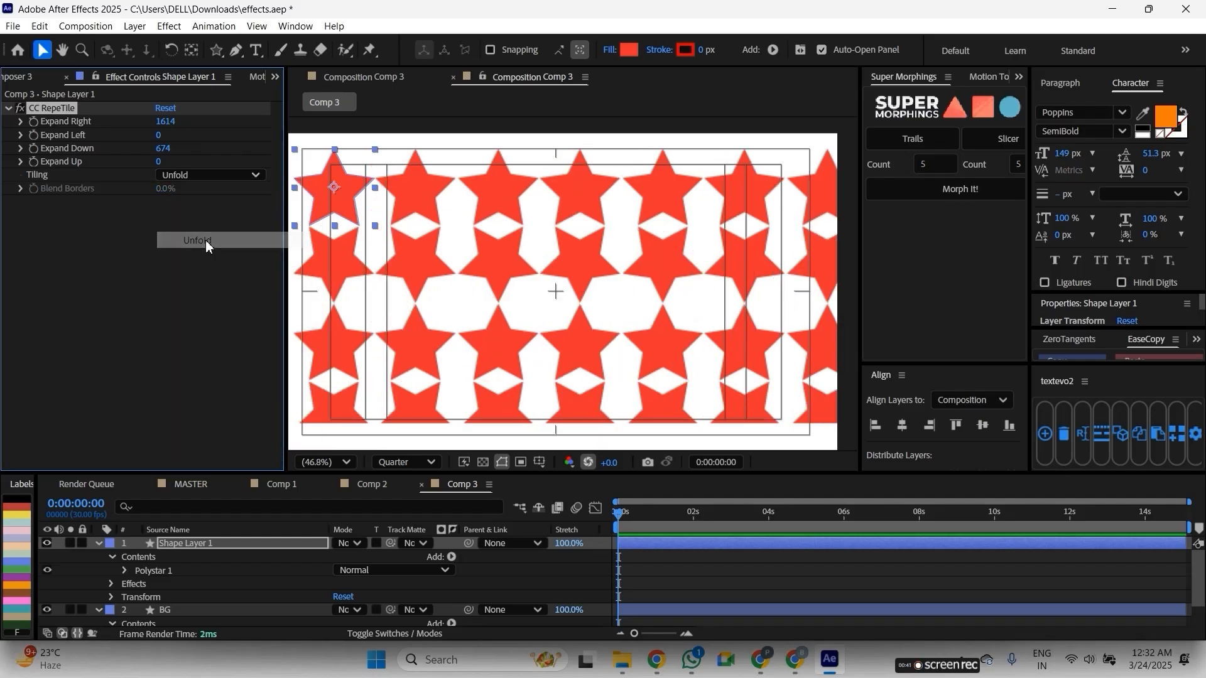
Step: Try the Checker 180 deg, Turn CW, Turn CCW and Twist tiling modes on the star pattern
left_click(206, 177)
left_click(215, 257)
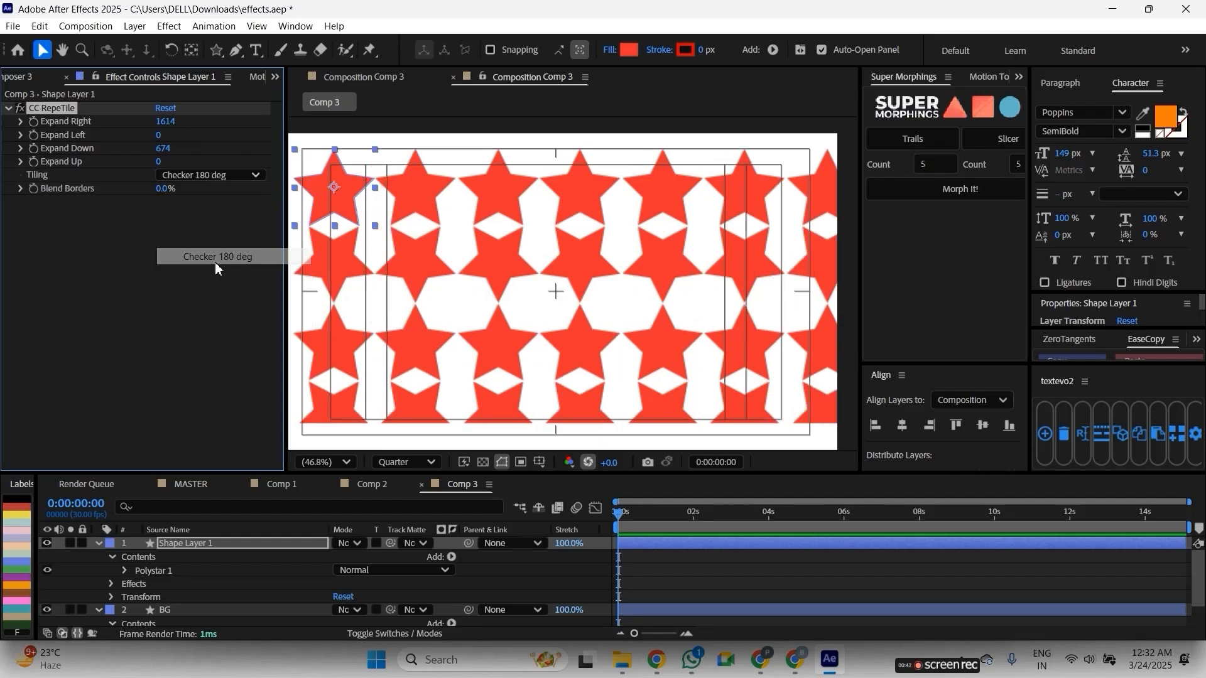
left_click(217, 175)
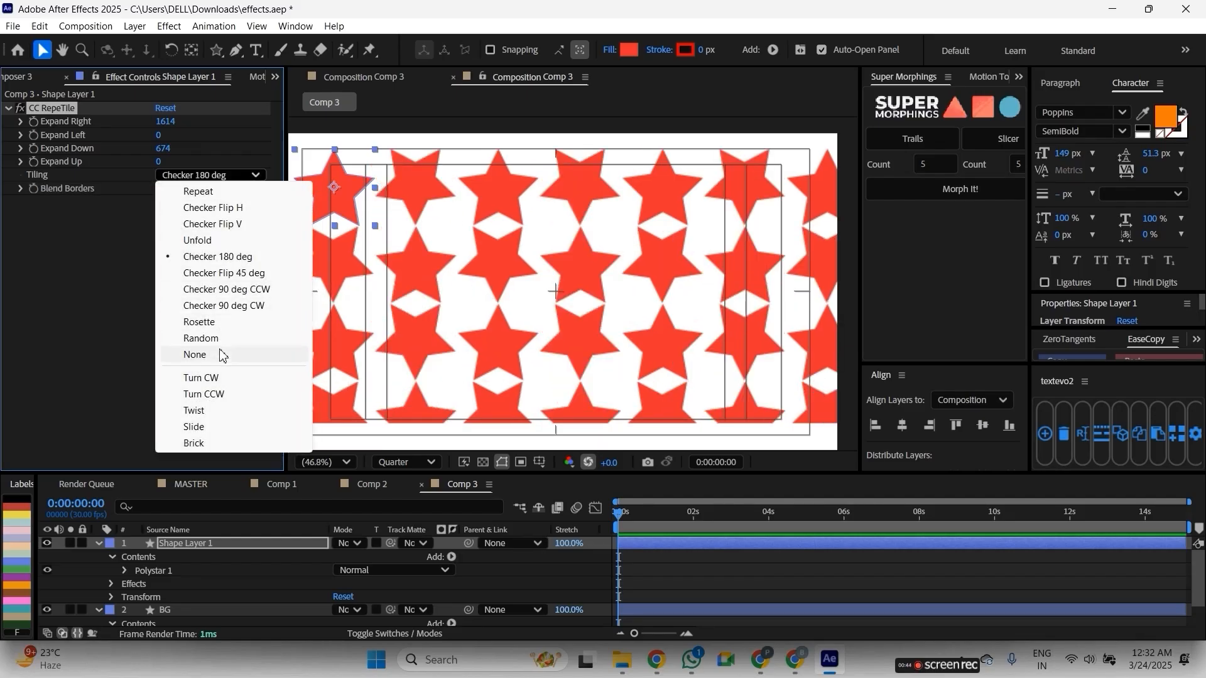
left_click(214, 377)
left_click(205, 178)
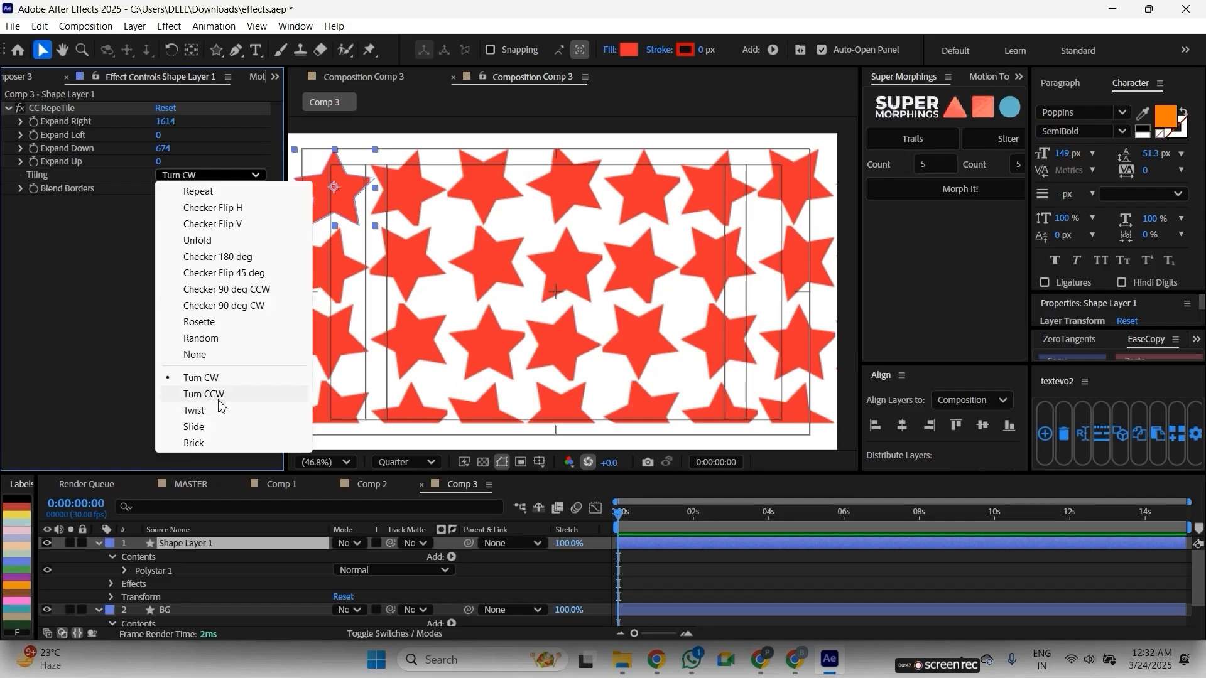
left_click(217, 394)
left_click(191, 177)
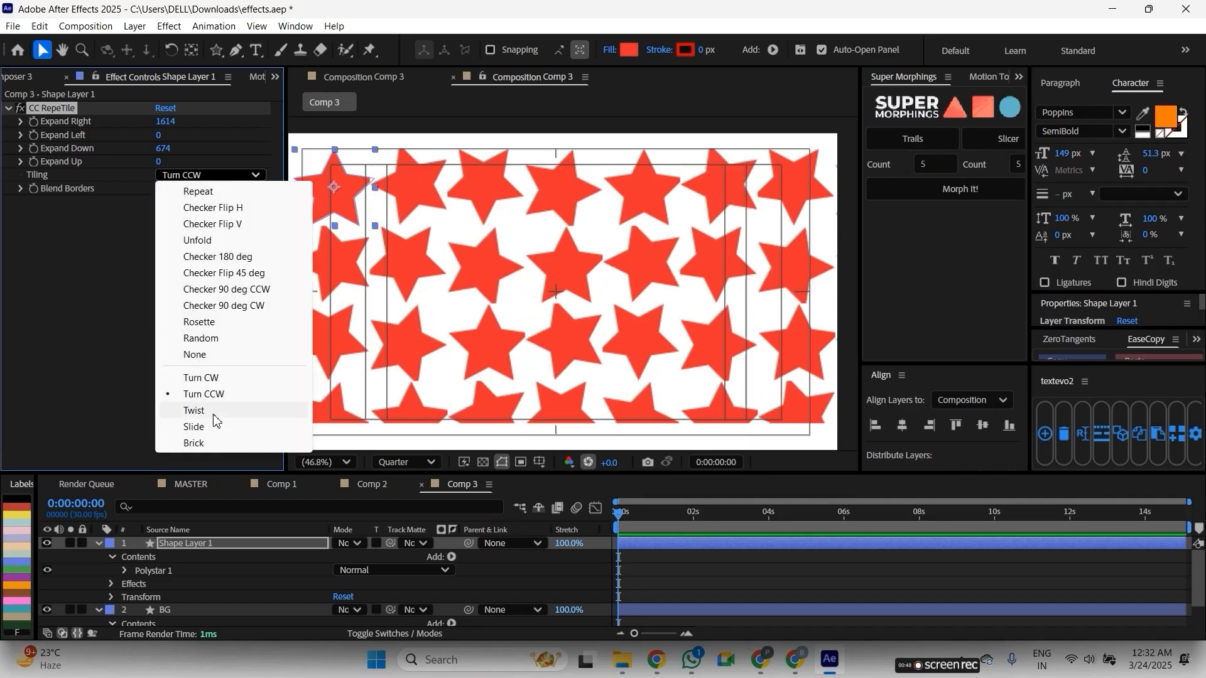
left_click(207, 410)
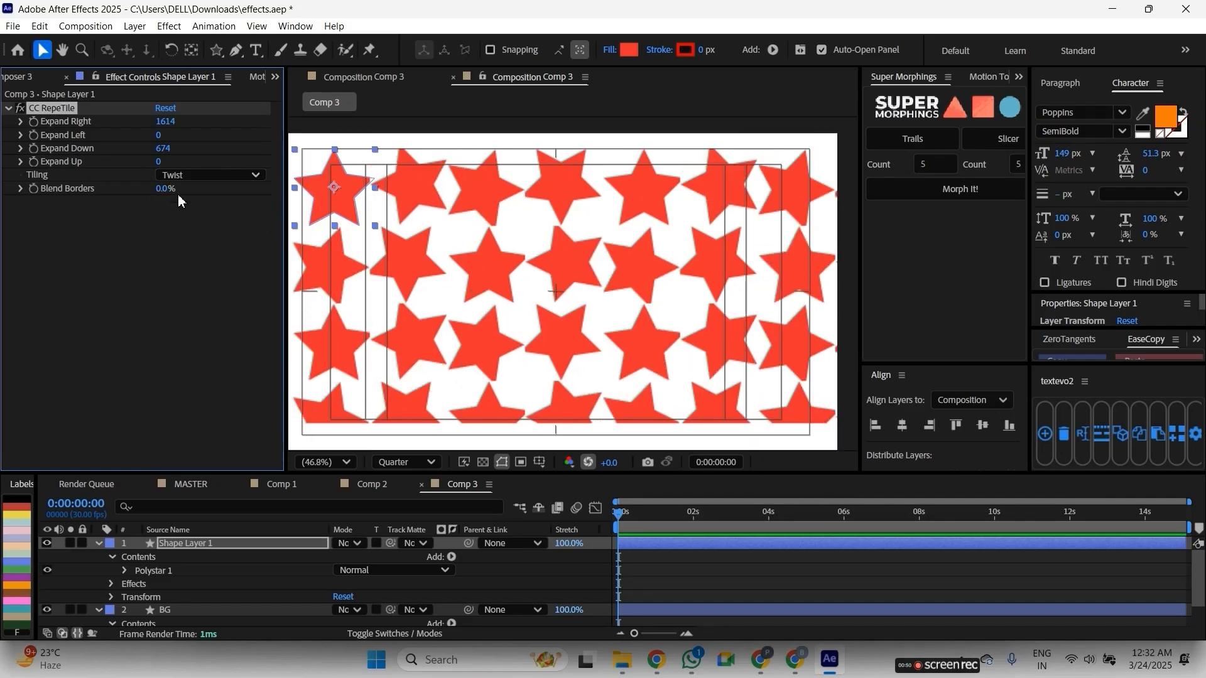
left_click_drag(248, 194, 178, 203)
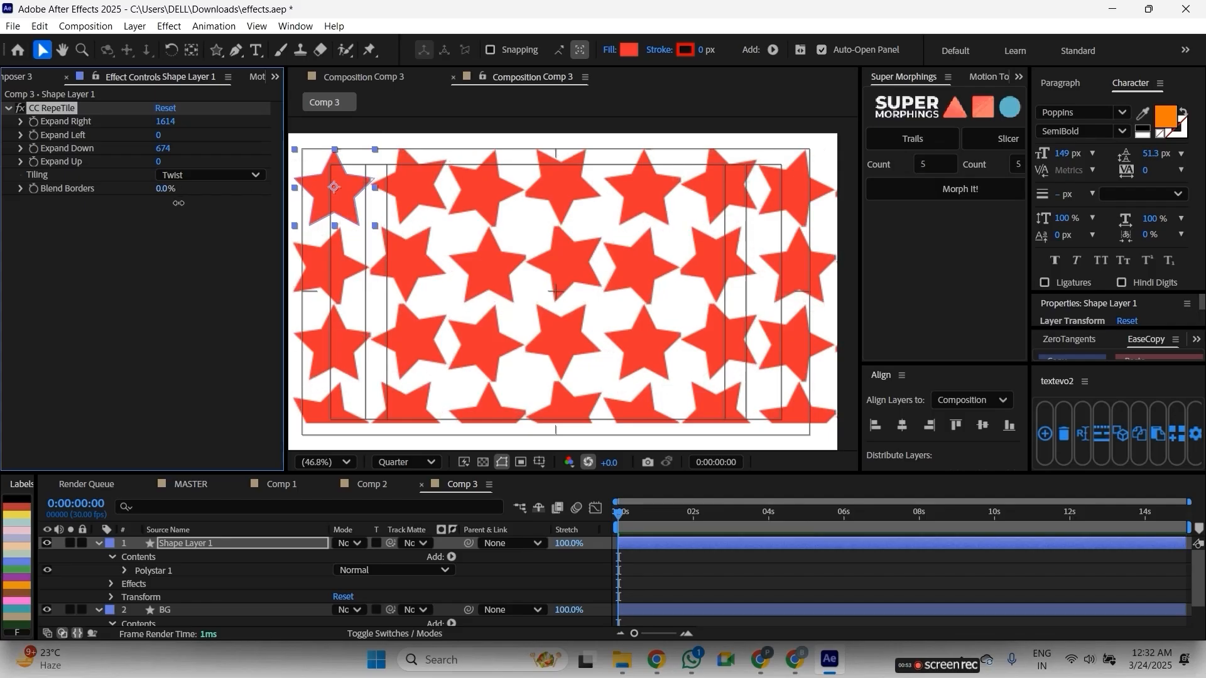
Step: Compare the Slide and Unfold tiling modes and set CC RepeTile's Tiling to Checker 180 deg
left_click(208, 175)
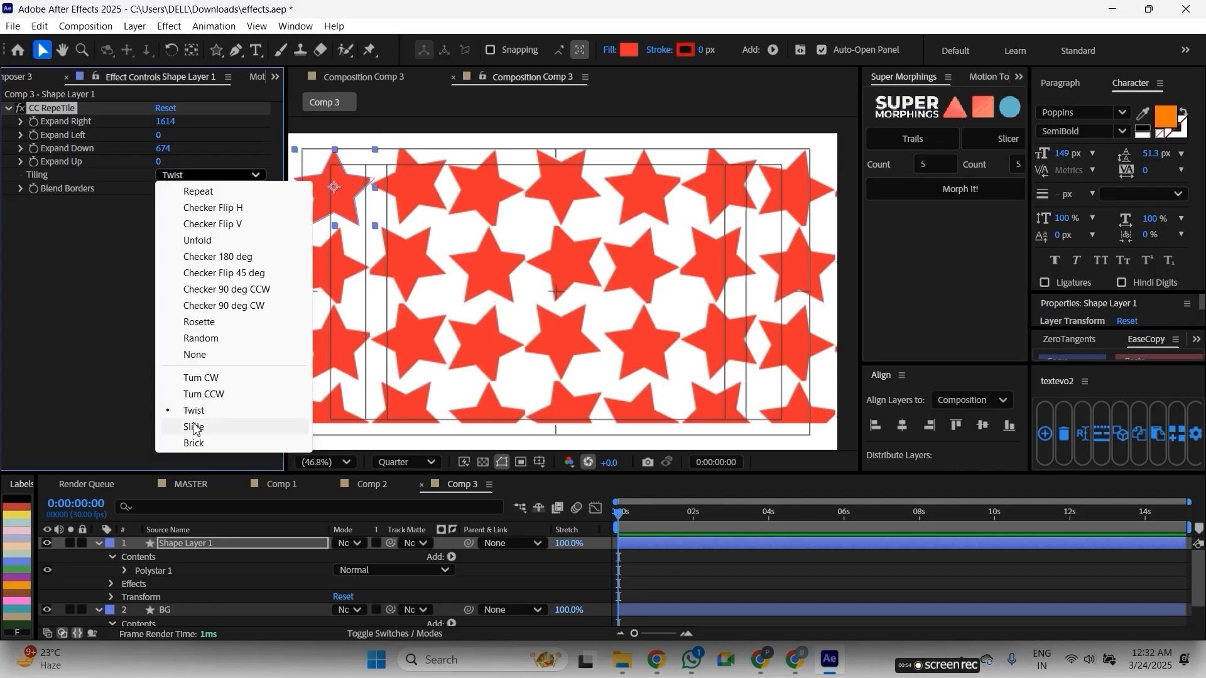
left_click(214, 422)
left_click(208, 175)
left_click(201, 243)
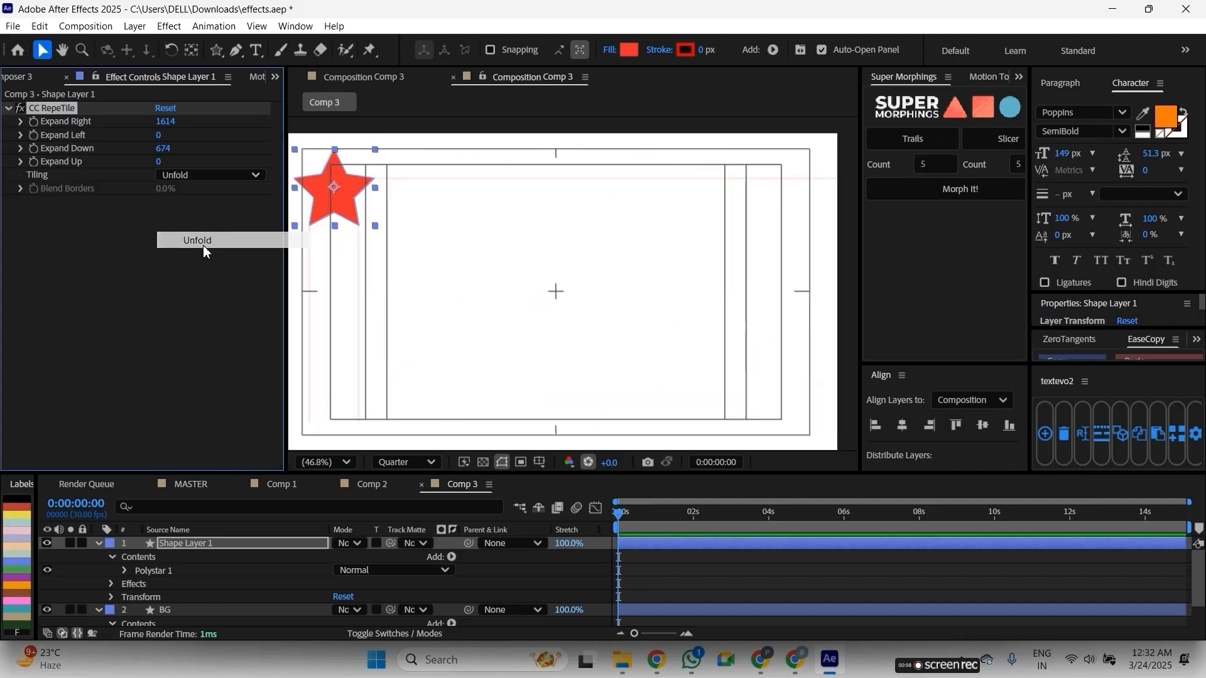
left_click(207, 176)
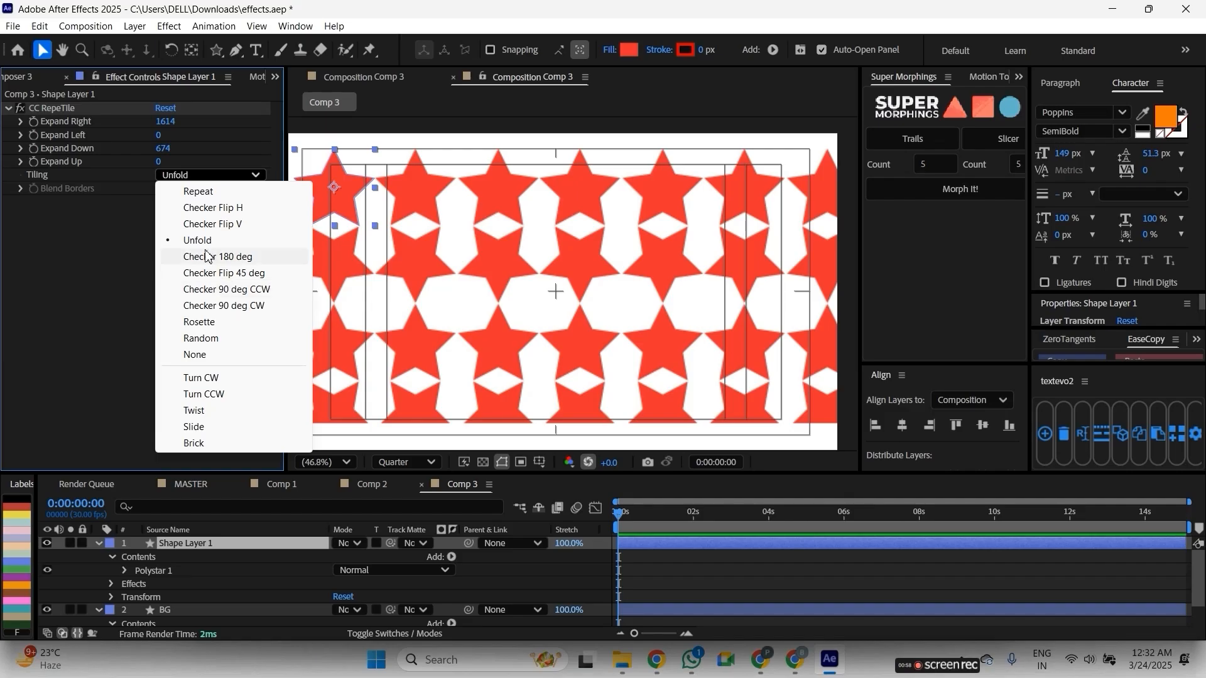
left_click(209, 257)
Step: Scale the star layer down into a dense pattern of small stars and set its rotation to 5°
left_click(221, 553)
key("r")
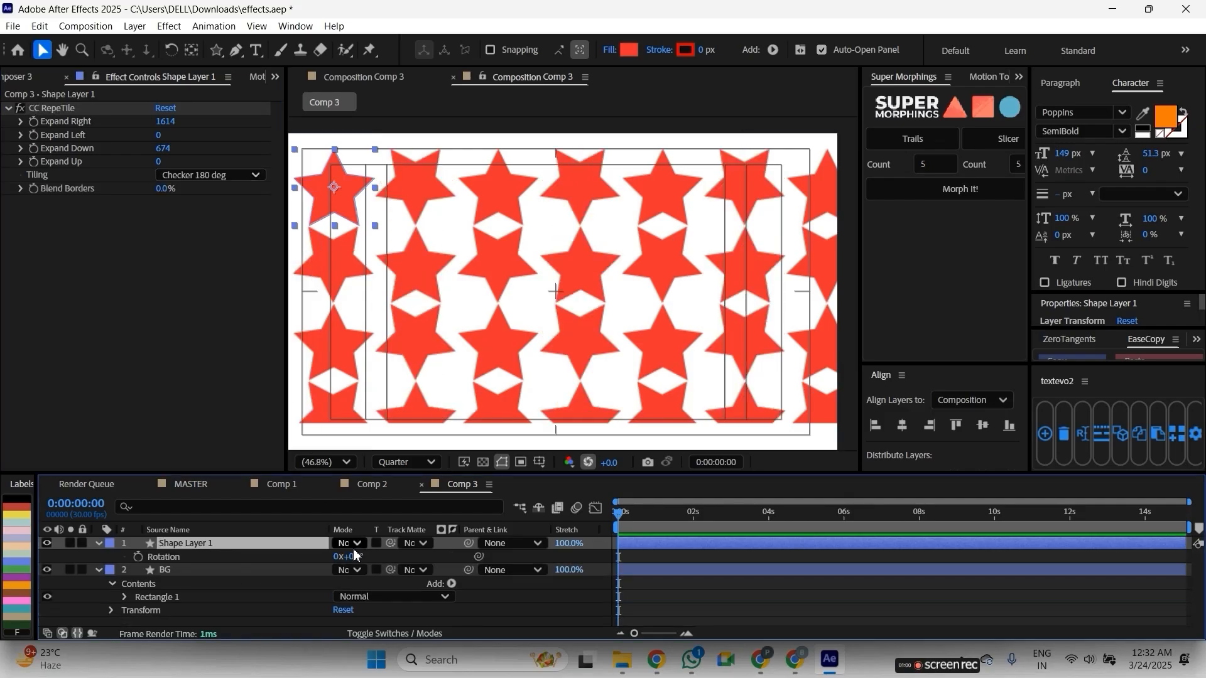
left_click_drag(349, 556, 392, 555)
key("s")
key("r")
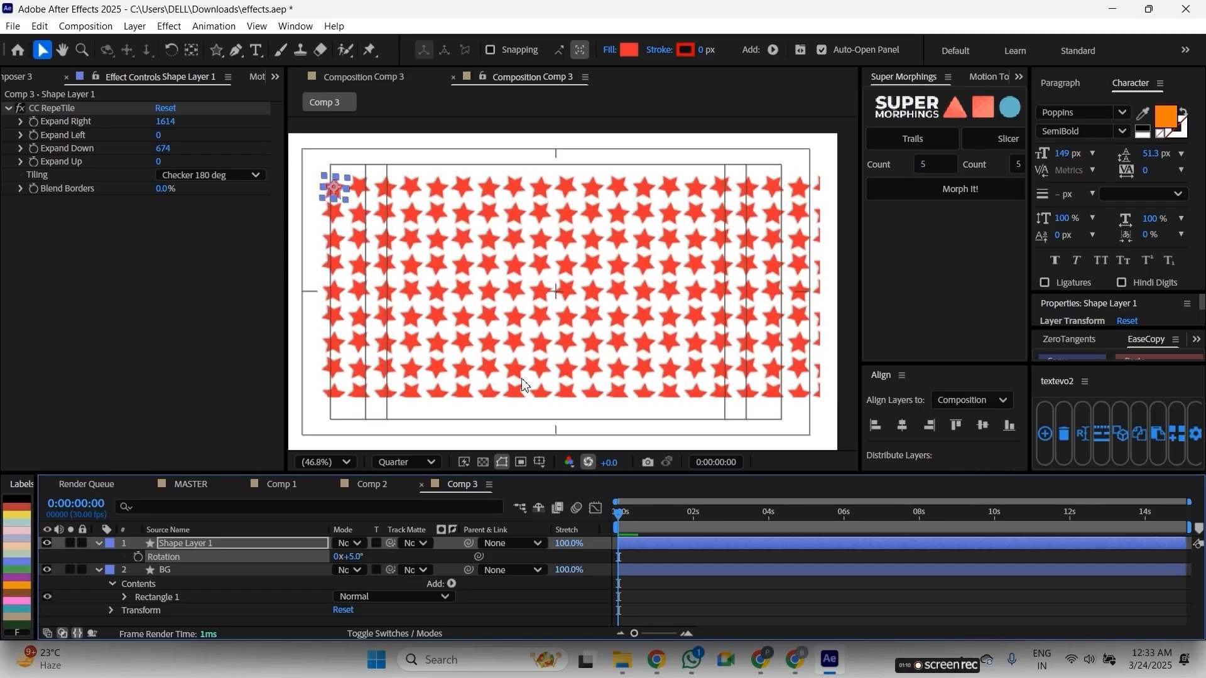
Step: Delete the tiled star layer from Comp 3, keeping only the white BG layer
scroll(398, 301, "down", 1)
scroll(398, 301, "up", 1)
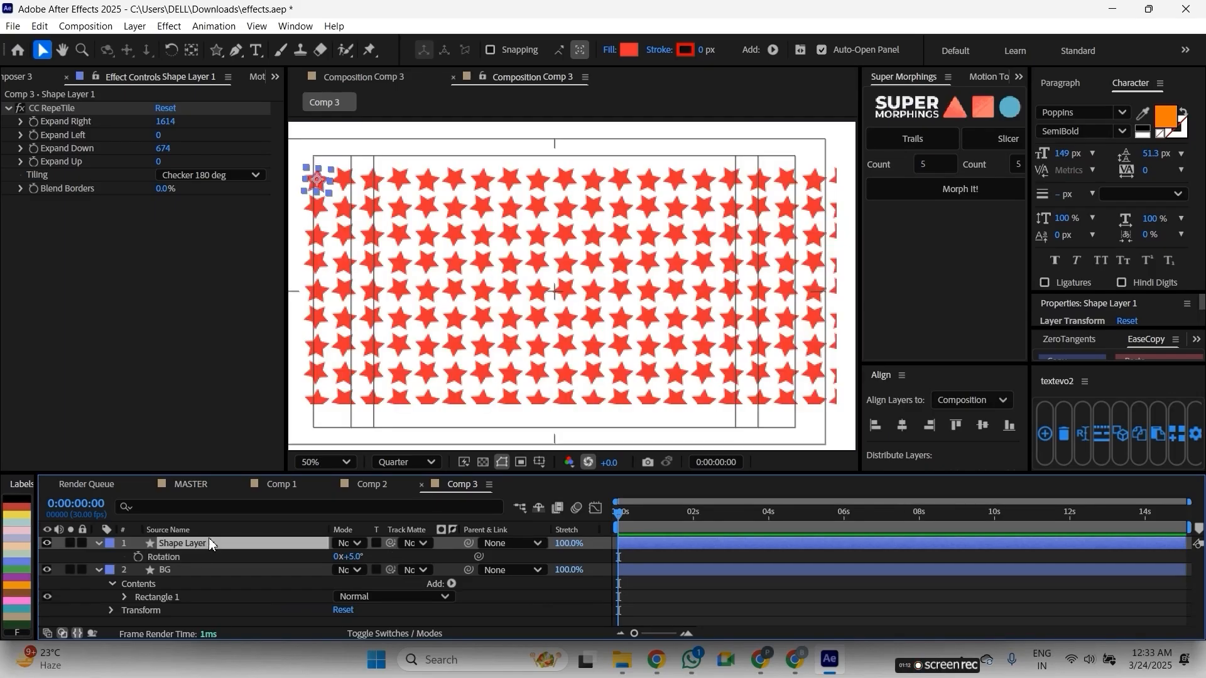
key("Delete")
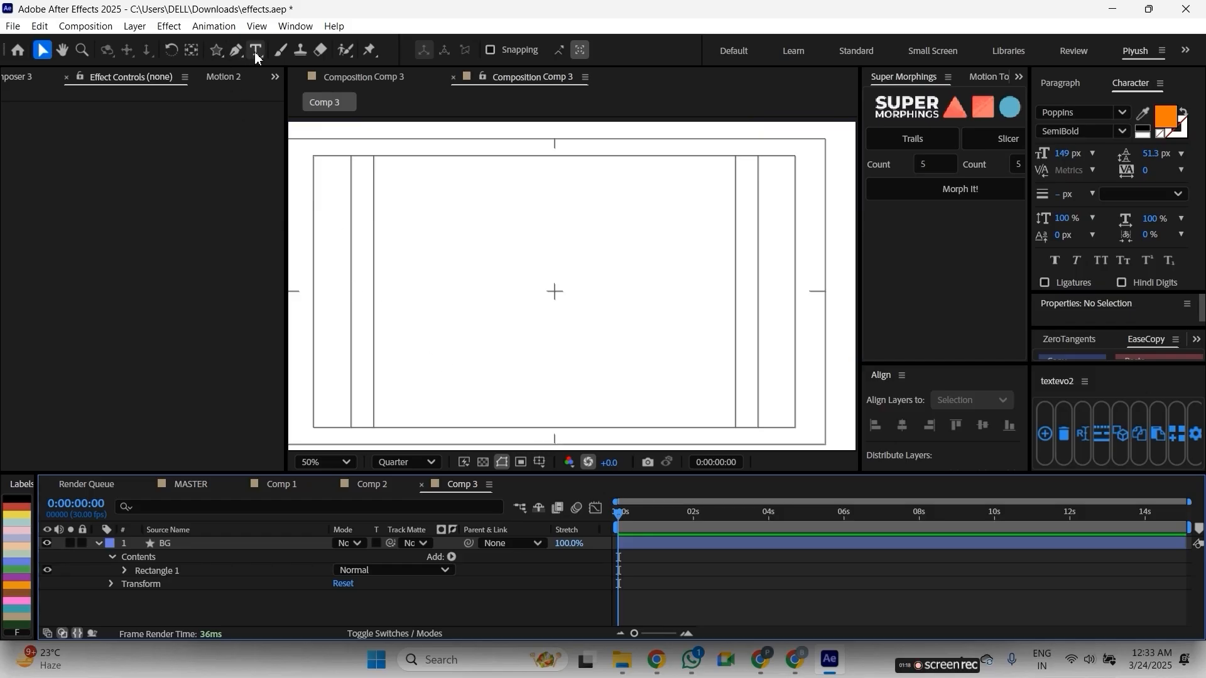
left_click_drag(578, 290, 603, 280)
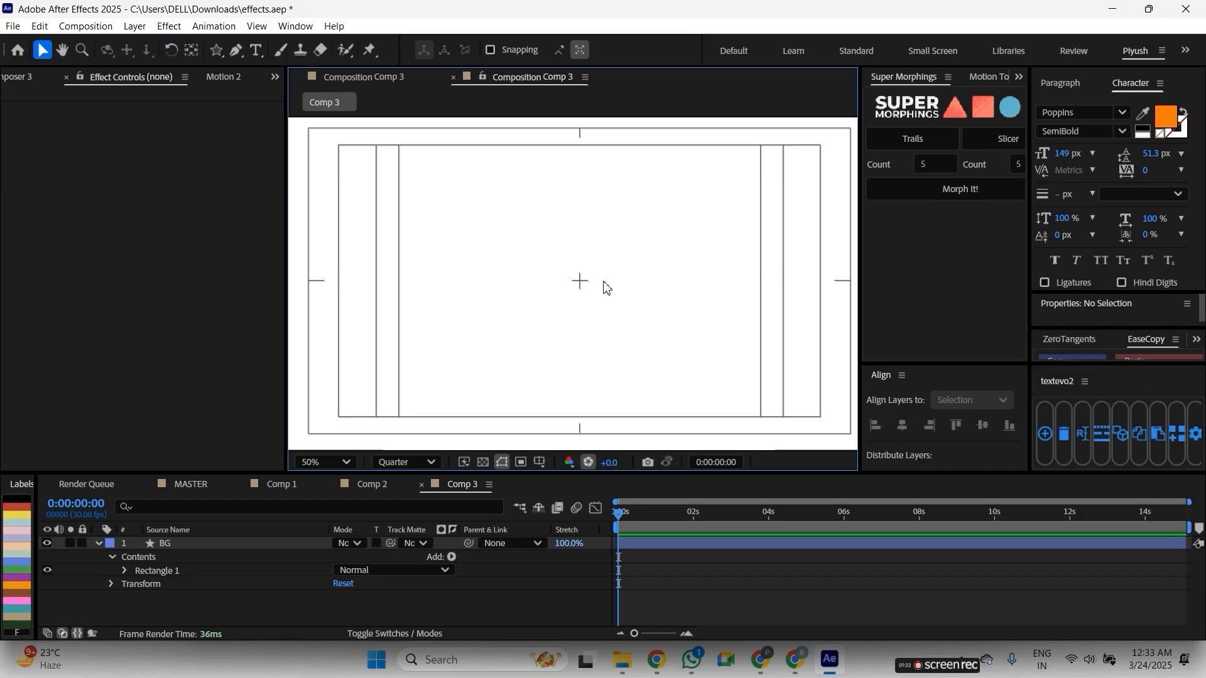
Step: Add the orange text "Motion" to Comp 3 and place it at the centre of the frame
key("ctrl+t")
left_click(483, 272)
type("M")
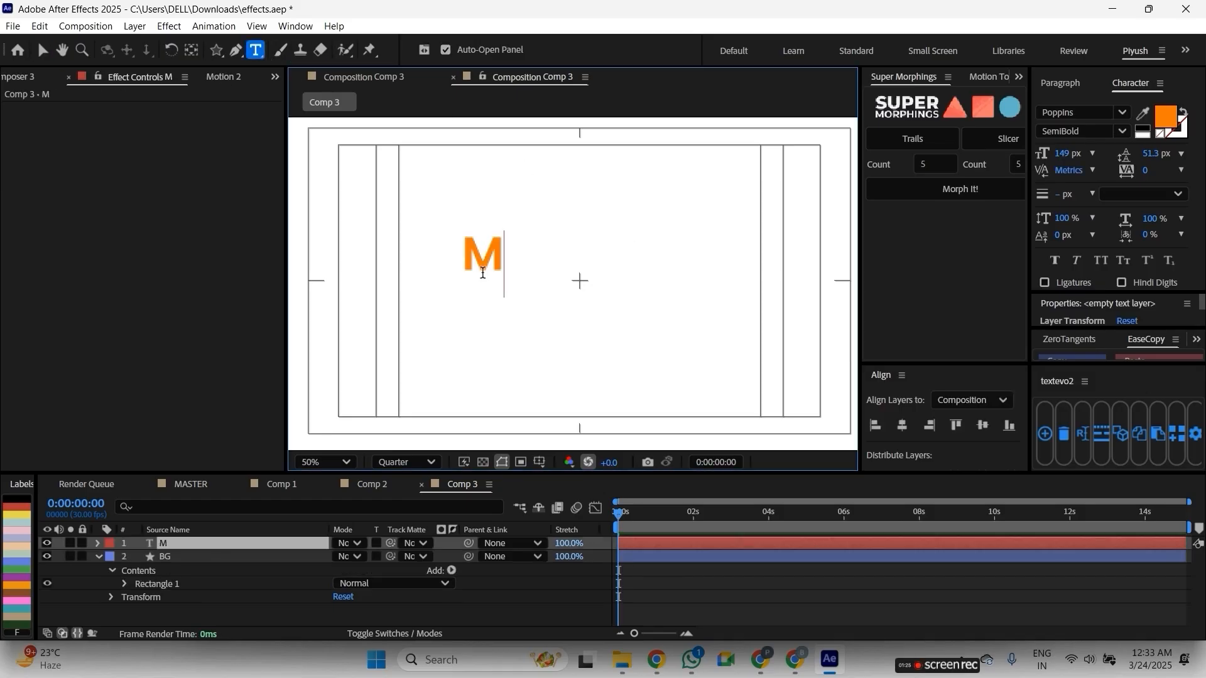
type("otion")
key("Escape")
key("v")
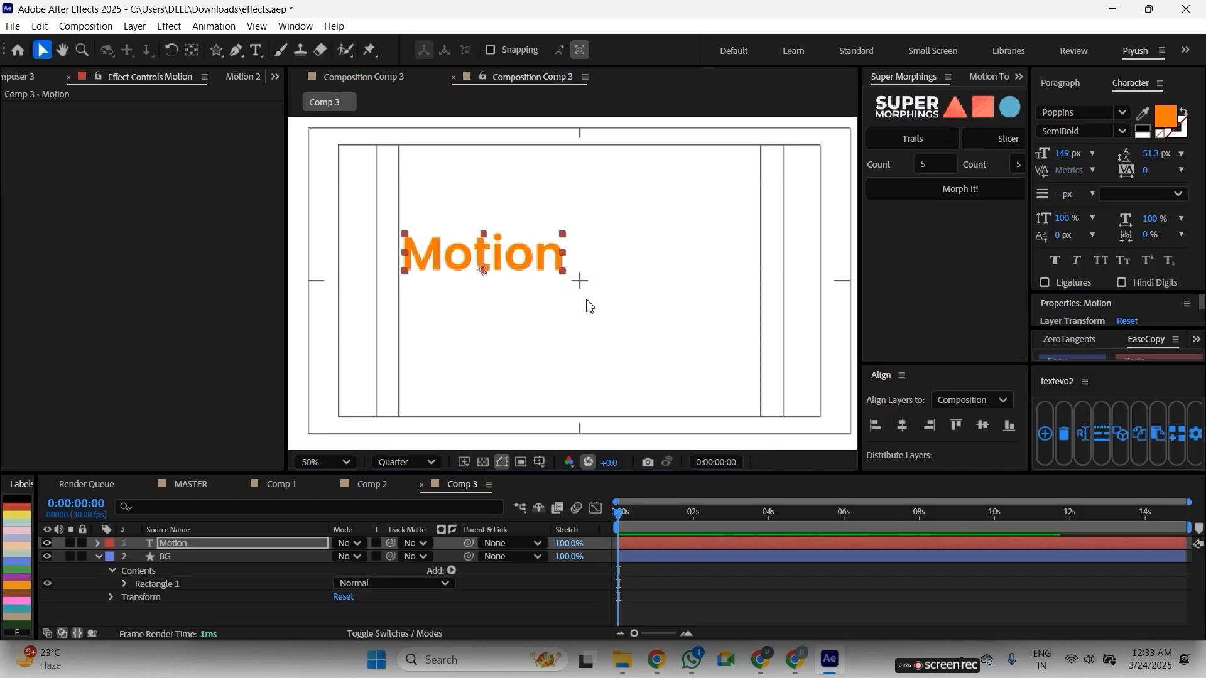
left_click(905, 426)
left_click_drag(562, 252, 568, 284)
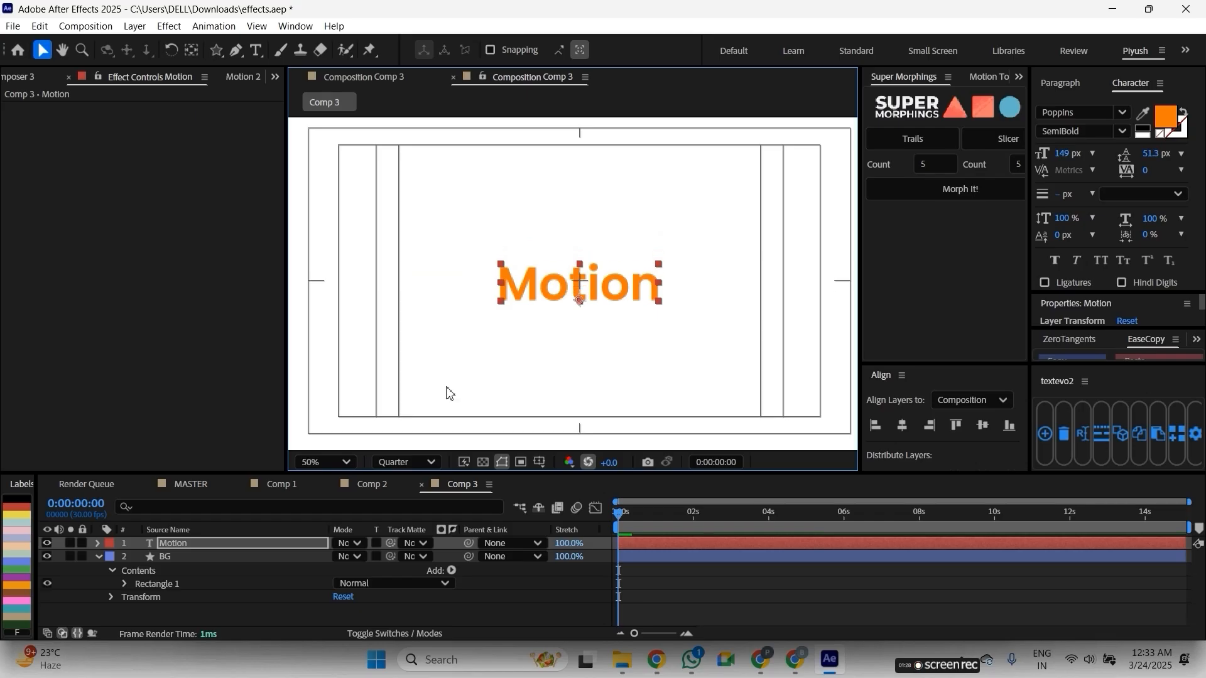
Step: Apply the CC RepeTile effect to the Motion text layer
left_click(181, 541)
left_click(181, 542)
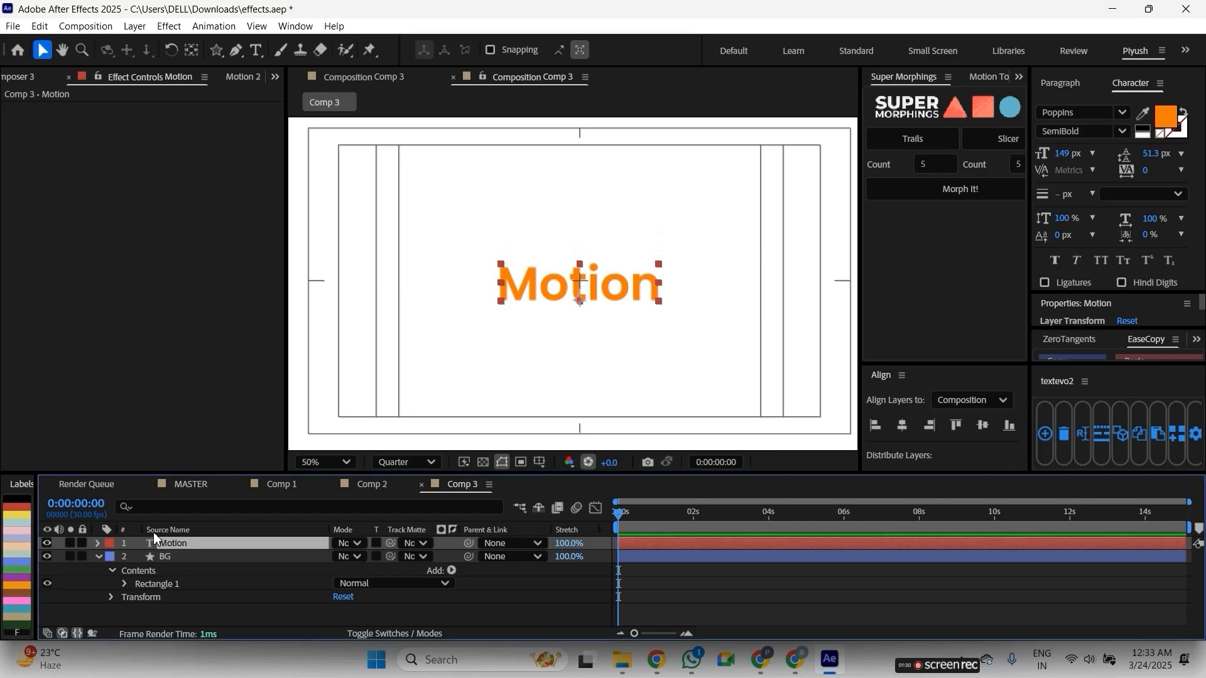
key("ctrl+space")
type("cc rep")
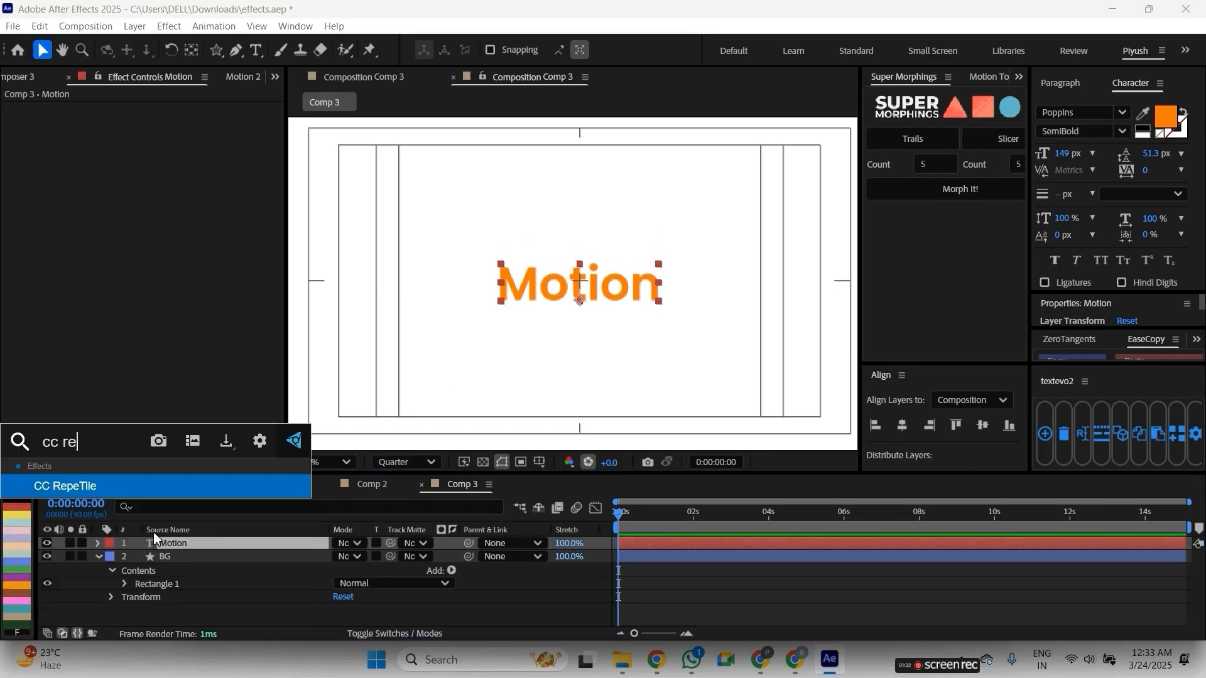
key("Return")
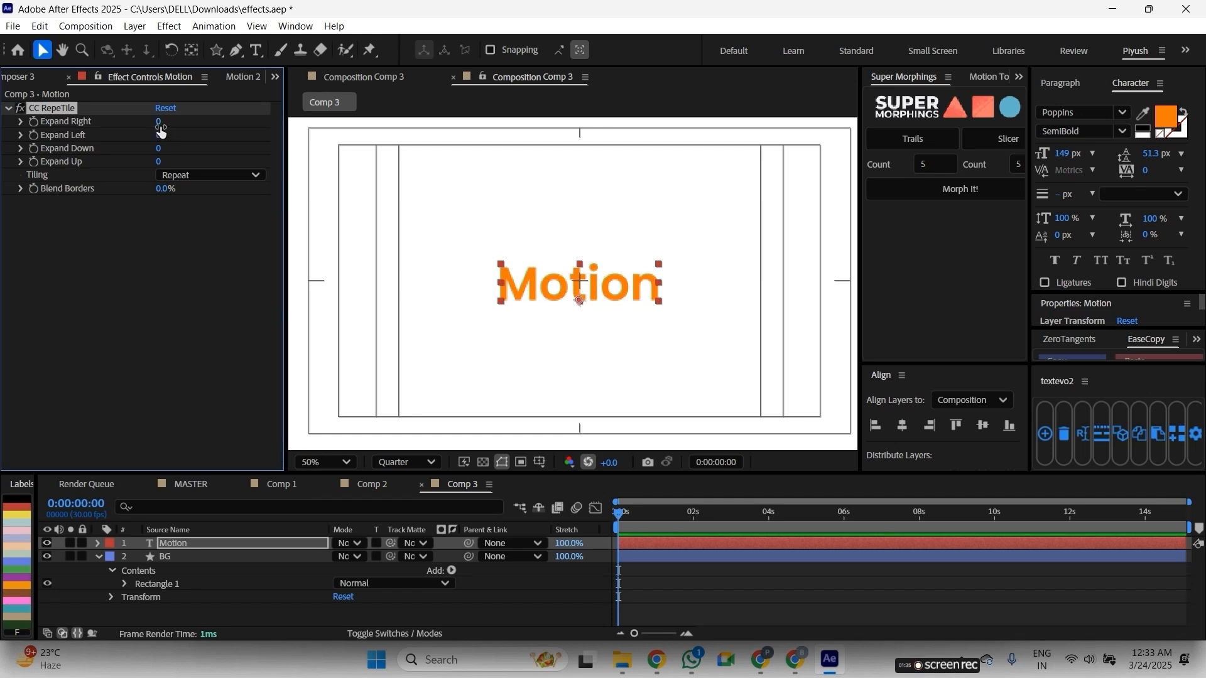
Step: Repeat the Motion text vertically with CC RepeTile, setting Expand Down to 898 and Expand Up to 941
left_click_drag(216, 148, 690, 200)
left_click_drag(160, 149, 307, 131)
key("ctrl+z")
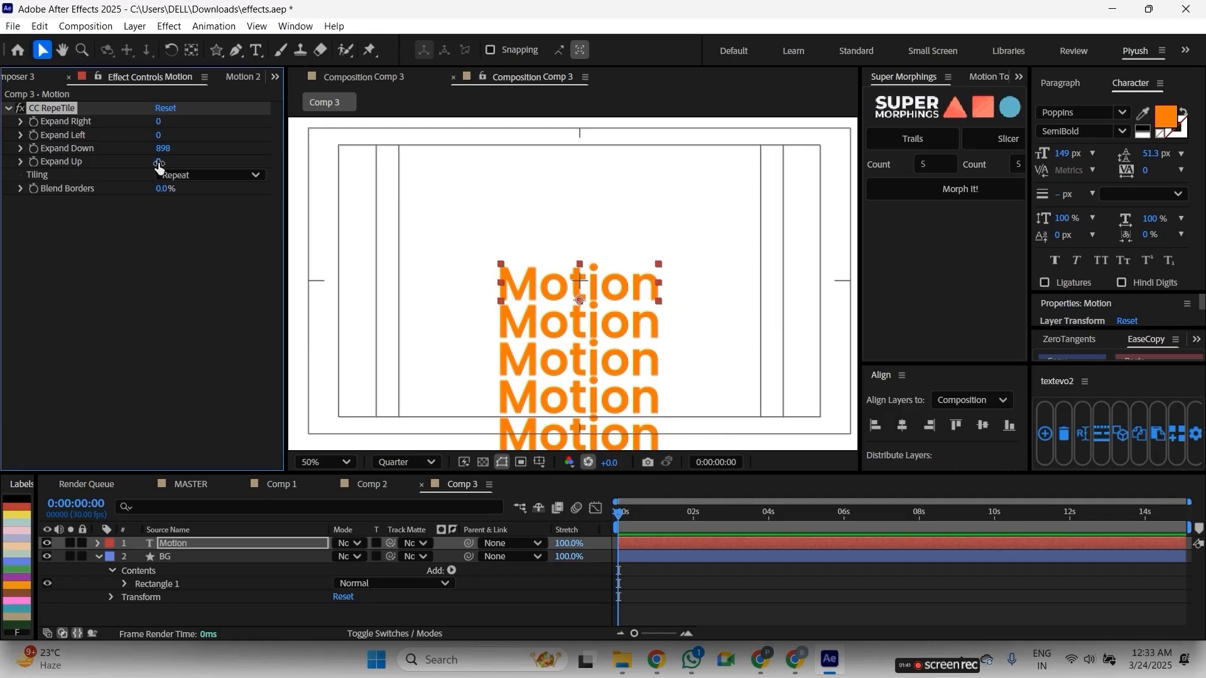
left_click_drag(159, 163, 754, 220)
left_click_drag(586, 257, 598, 301)
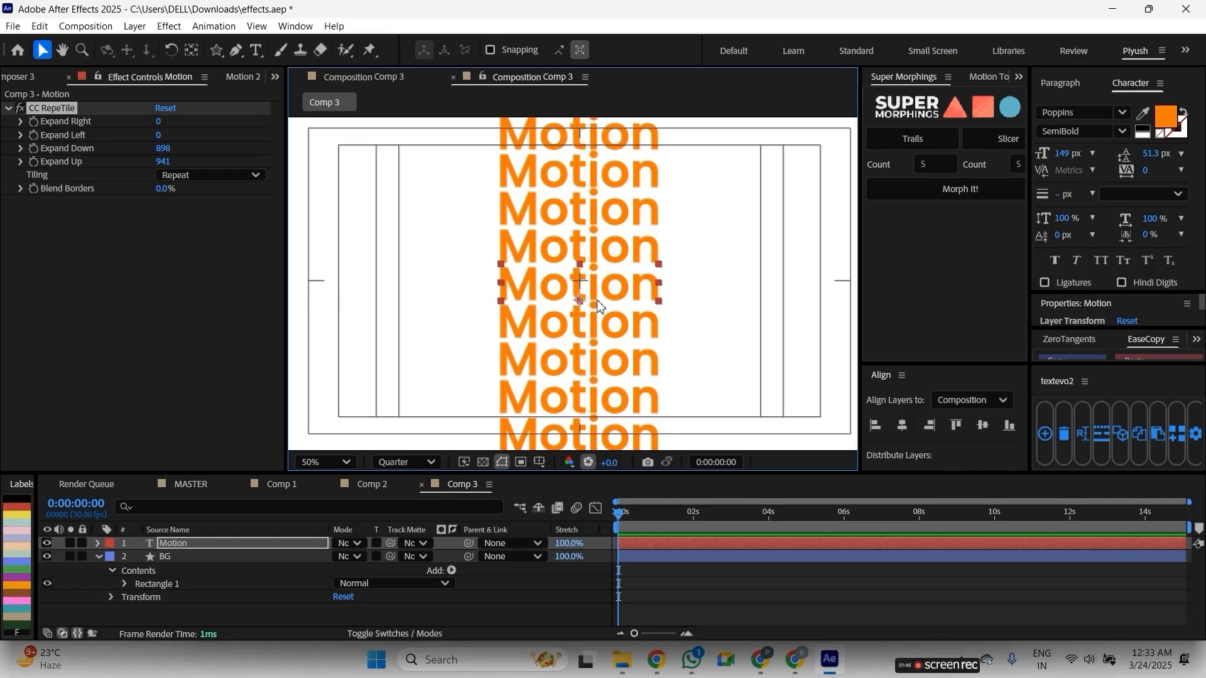
left_click(226, 554)
left_click(225, 545)
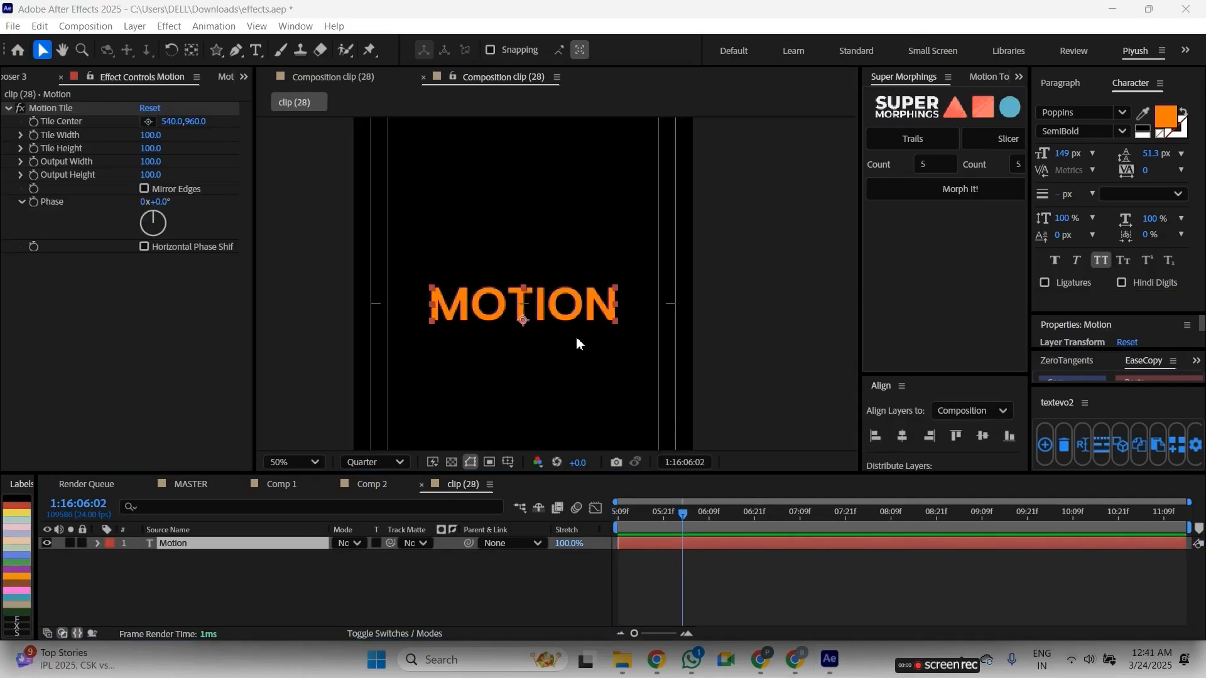
Step: Duplicate the MOTION text in clip (28) directly above the original and remove Motion Tile from both layers
left_click(541, 289)
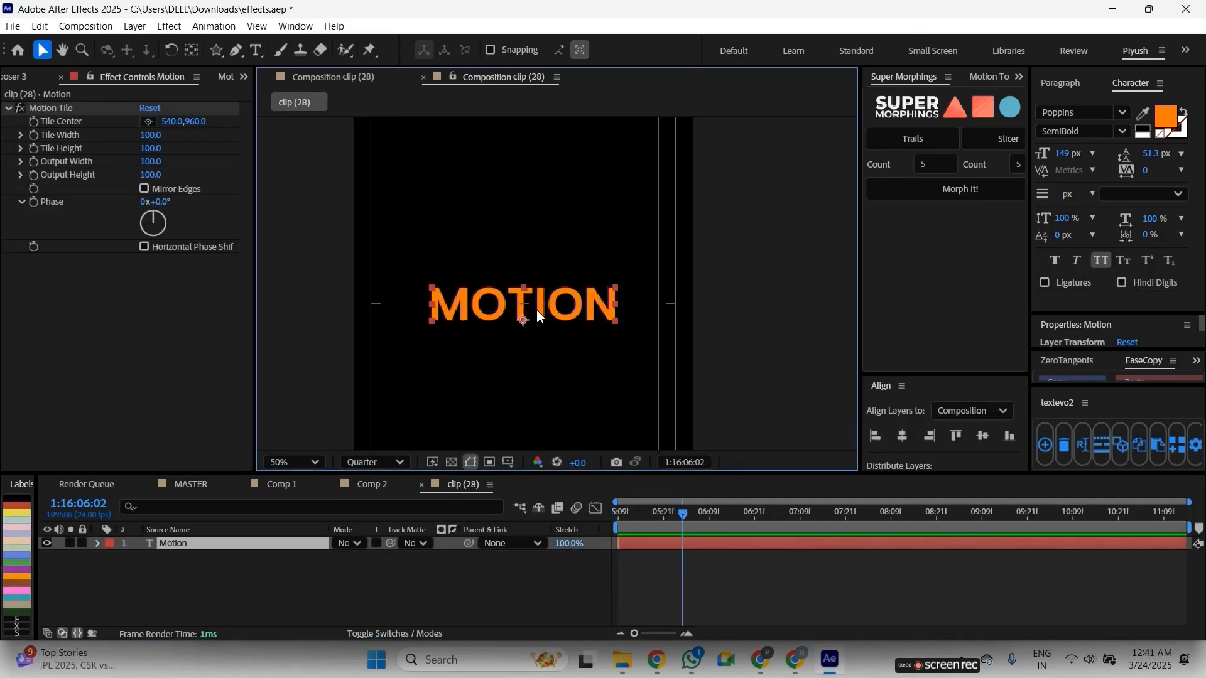
key("ctrl+d")
left_click_drag(537, 310, 537, 274)
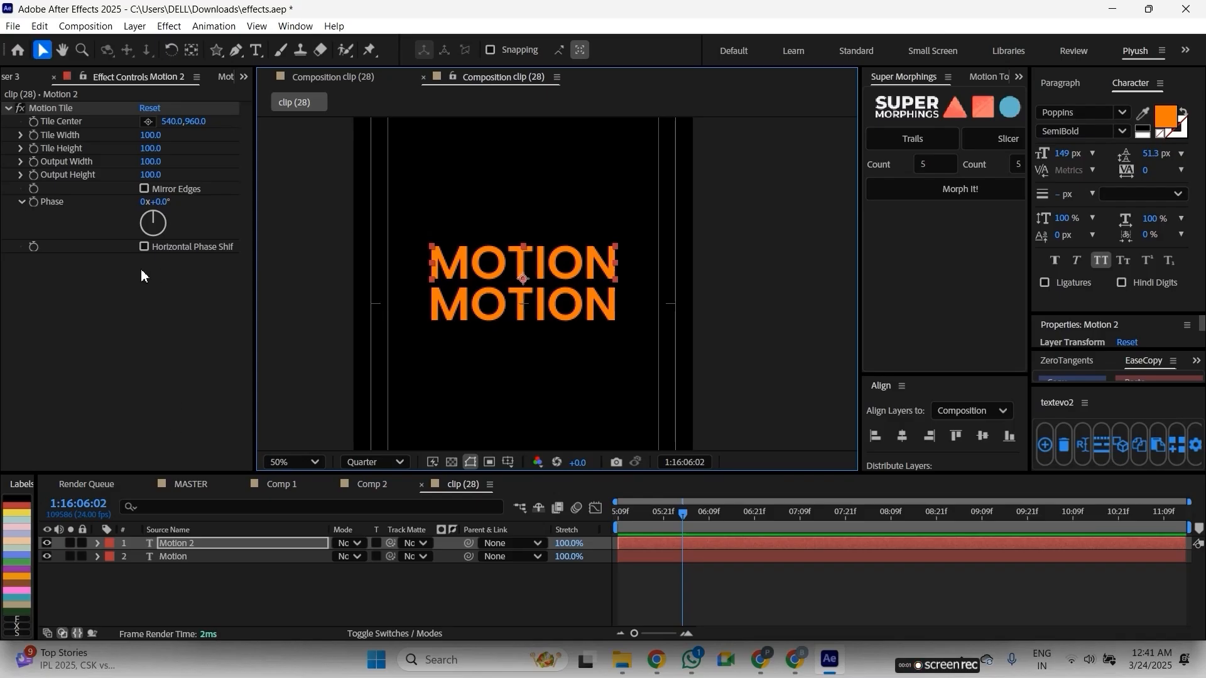
left_click(177, 557, "shift")
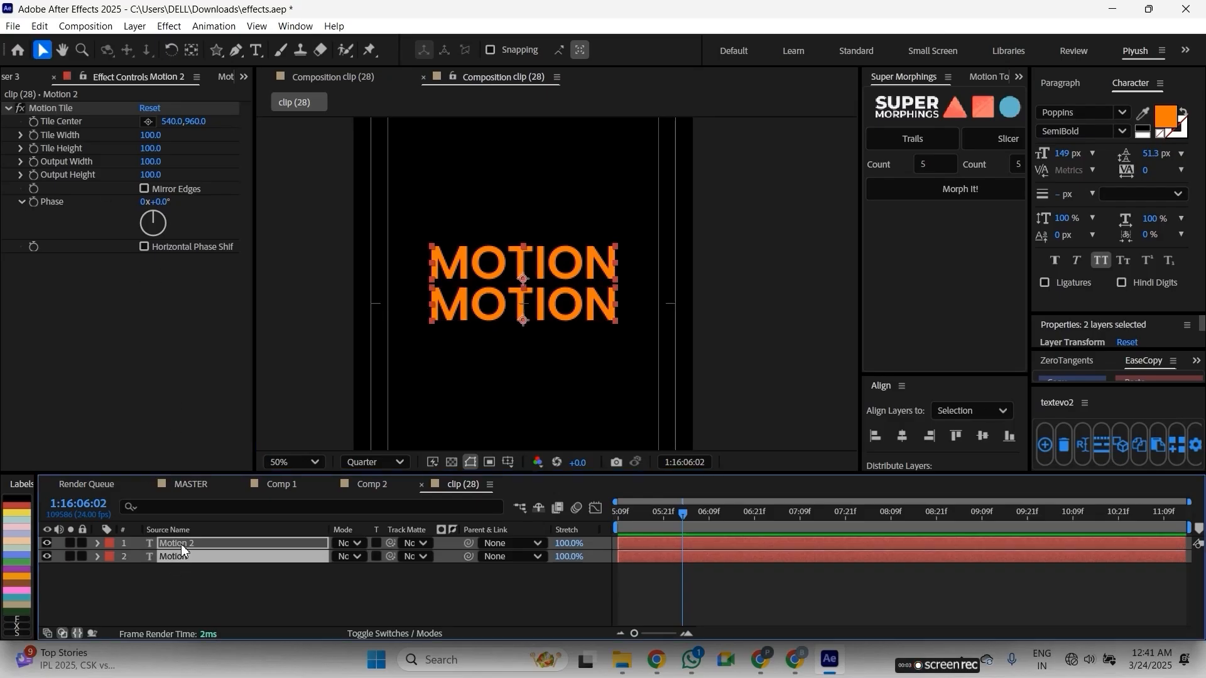
left_click(468, 340)
Step: Duplicate the upper MOTION text and place the copy directly below the original line
left_click(499, 269)
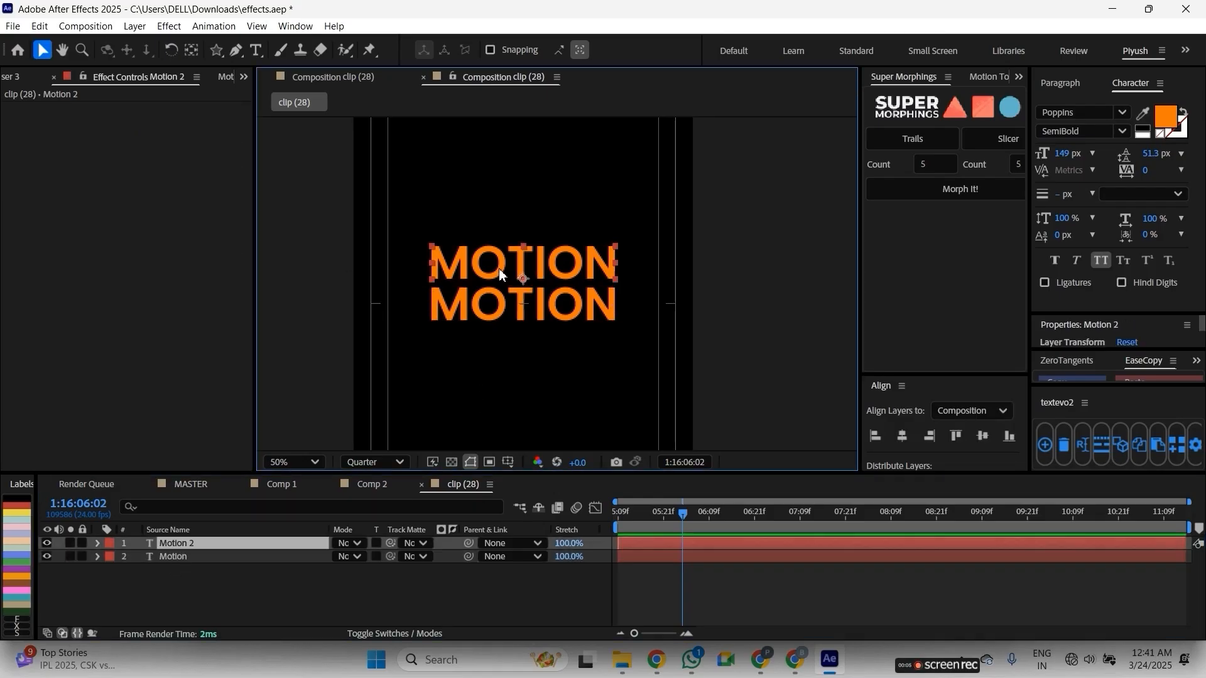
key("ctrl+d")
left_click_drag(499, 269, 509, 347)
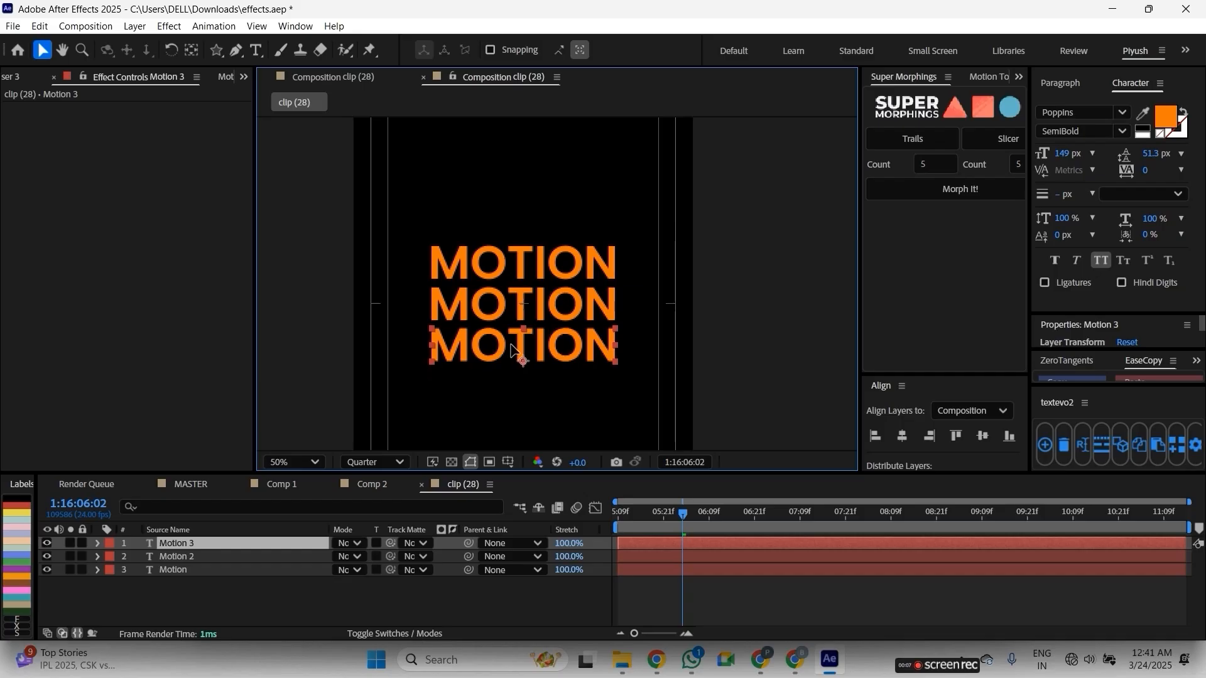
Step: Swap fill and stroke on the upper and lower MOTION copies, giving them orange outlines without fill
left_click(525, 261, "shift")
left_click(1182, 109)
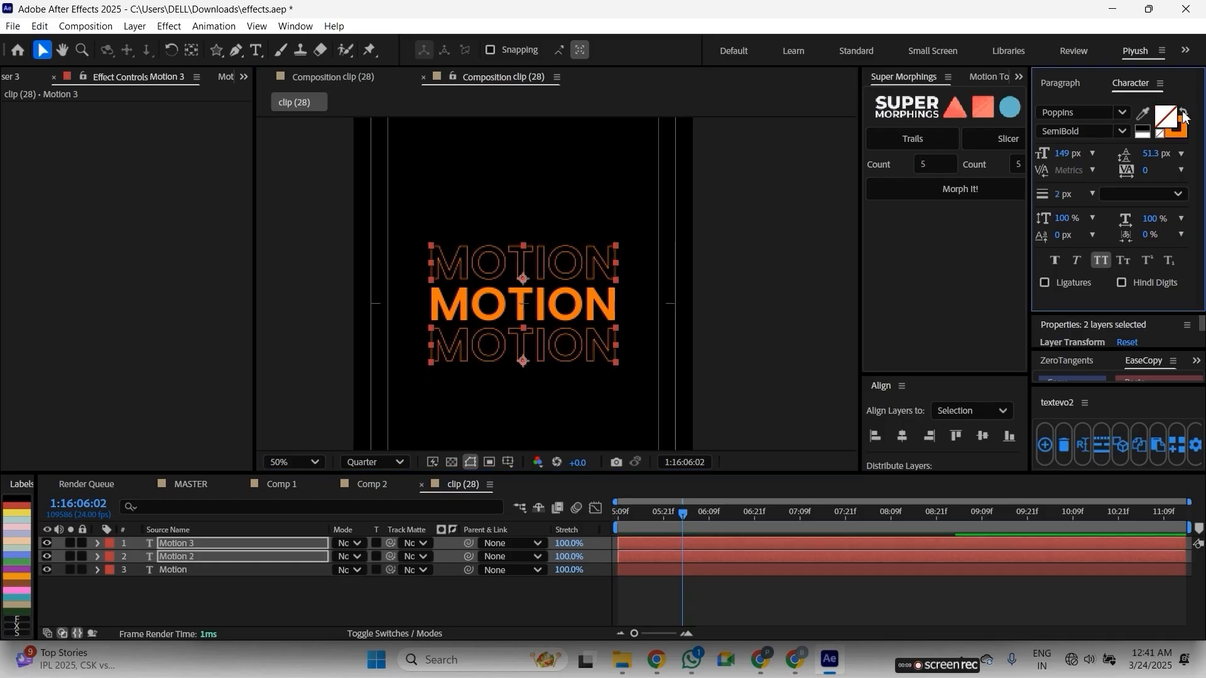
left_click(707, 234)
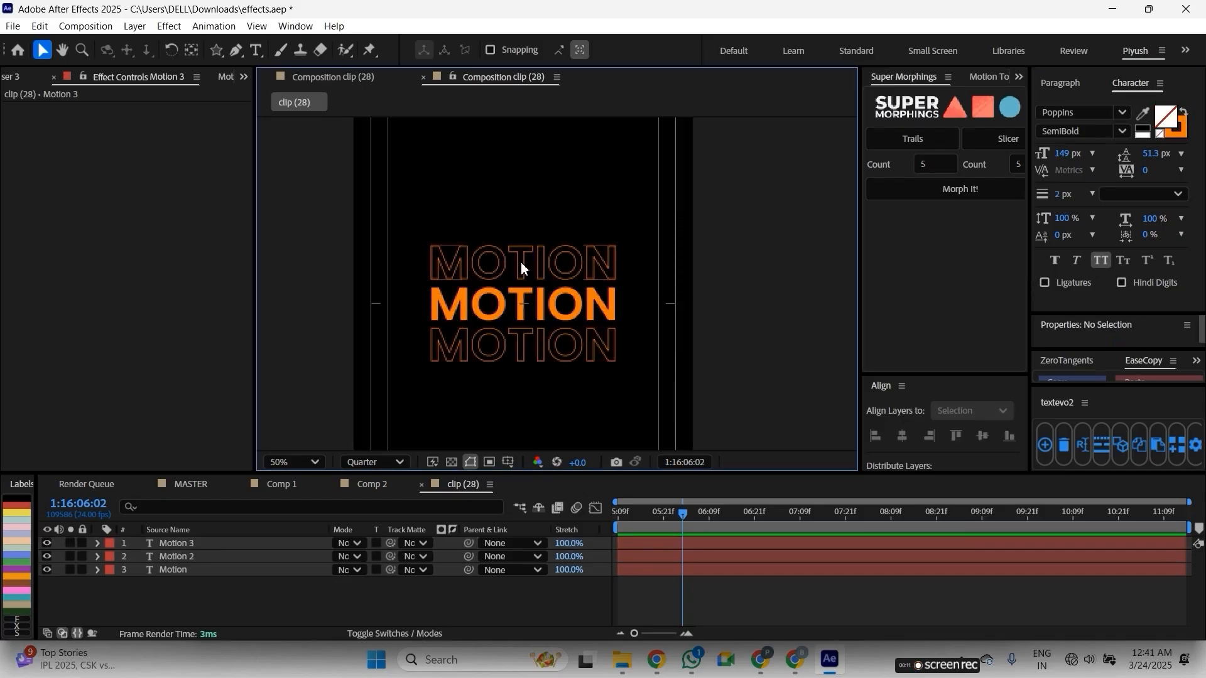
left_click(501, 346)
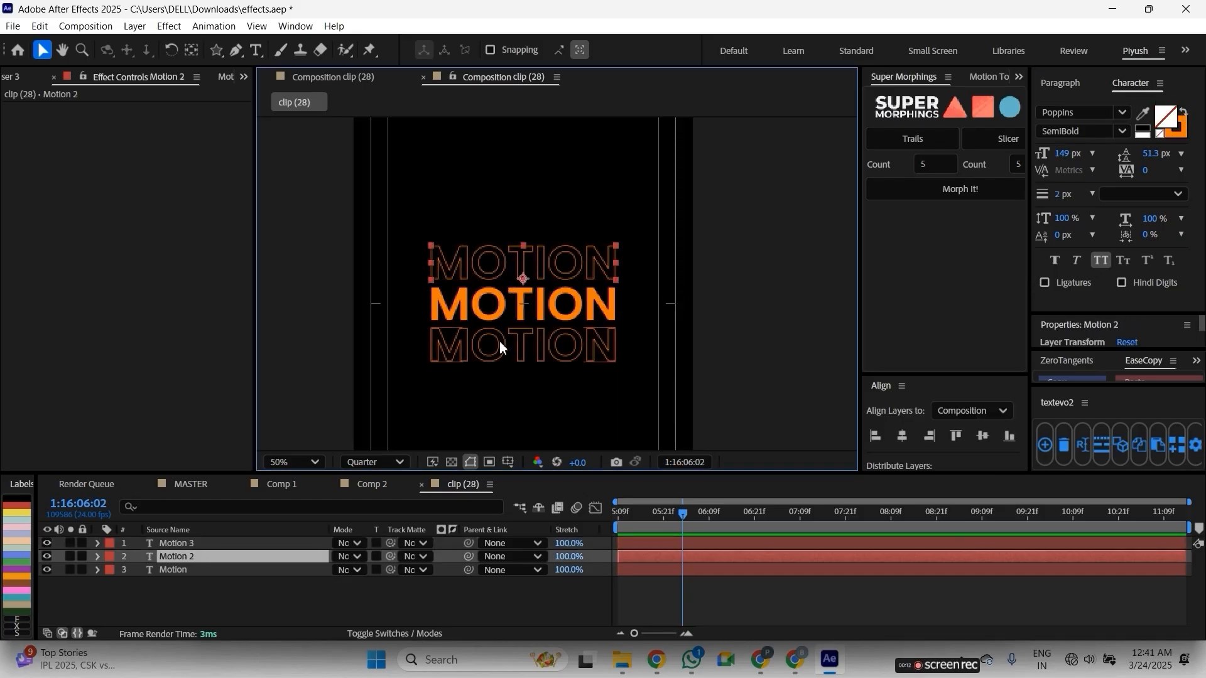
left_click(505, 268)
Step: Pre-compose the three MOTION text layers as Pre-comp 1
left_click(180, 568)
left_click(182, 544, "shift")
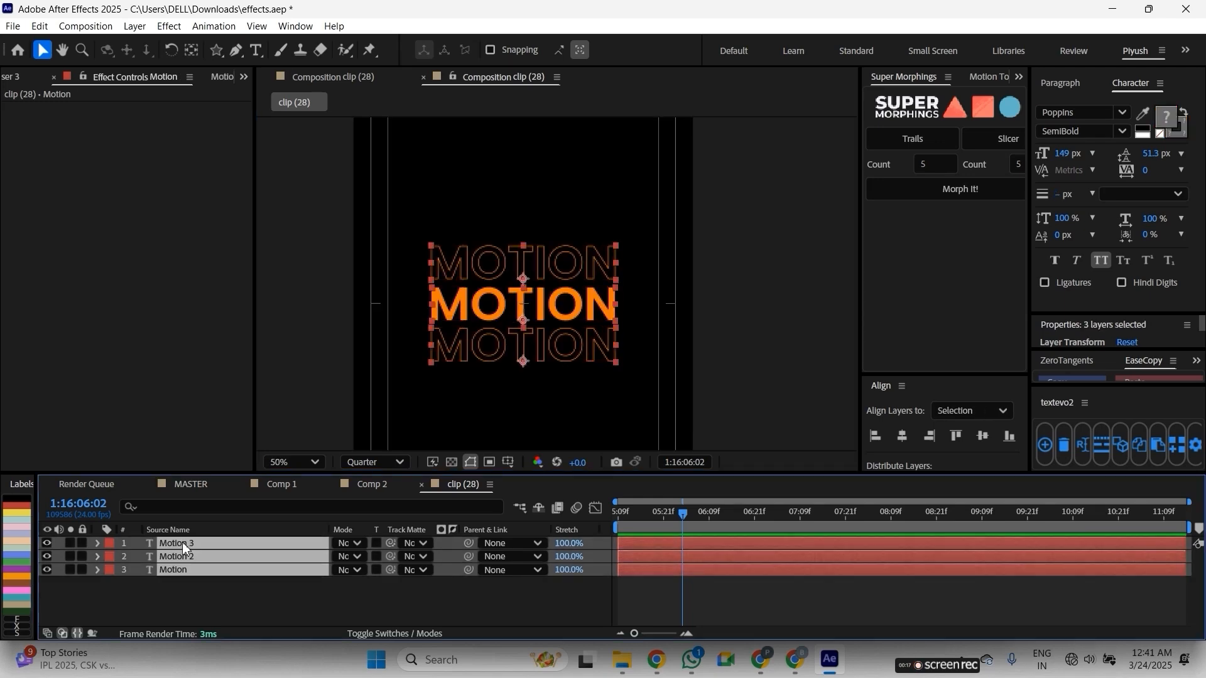
key("ctrl+shift+c")
key("Return")
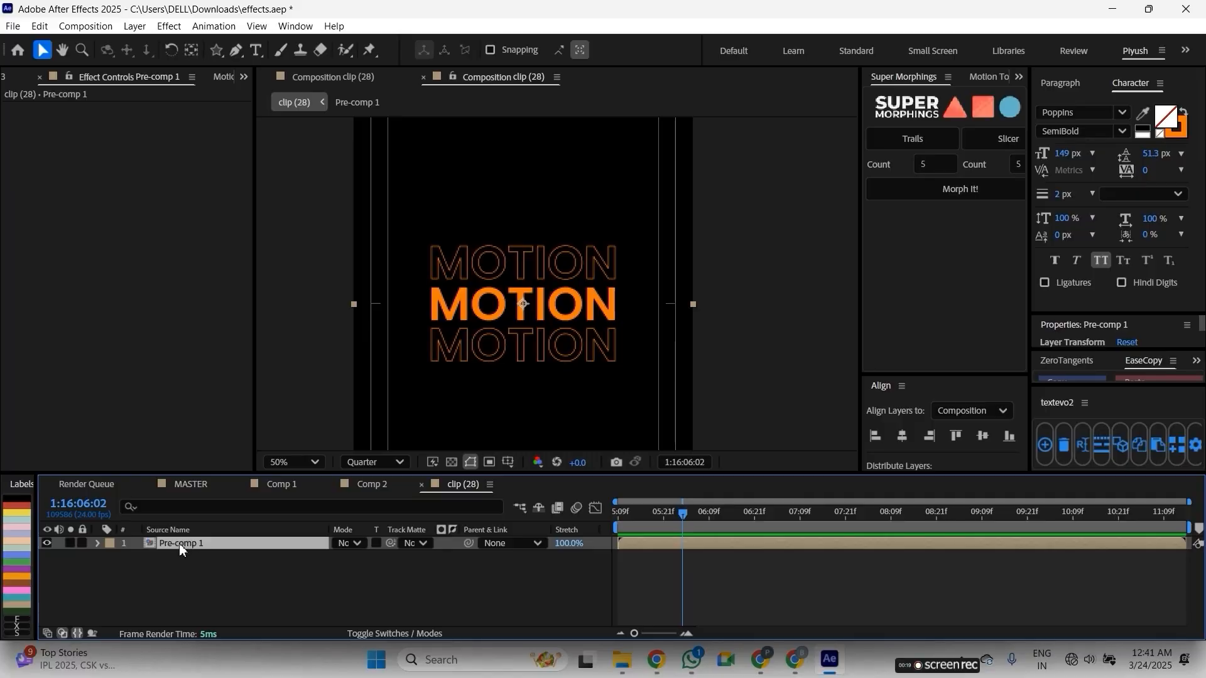
Step: Resize Pre-comp 1 to 737 x 436 px around the three text lines and return to clip (28)
double_click(563, 307)
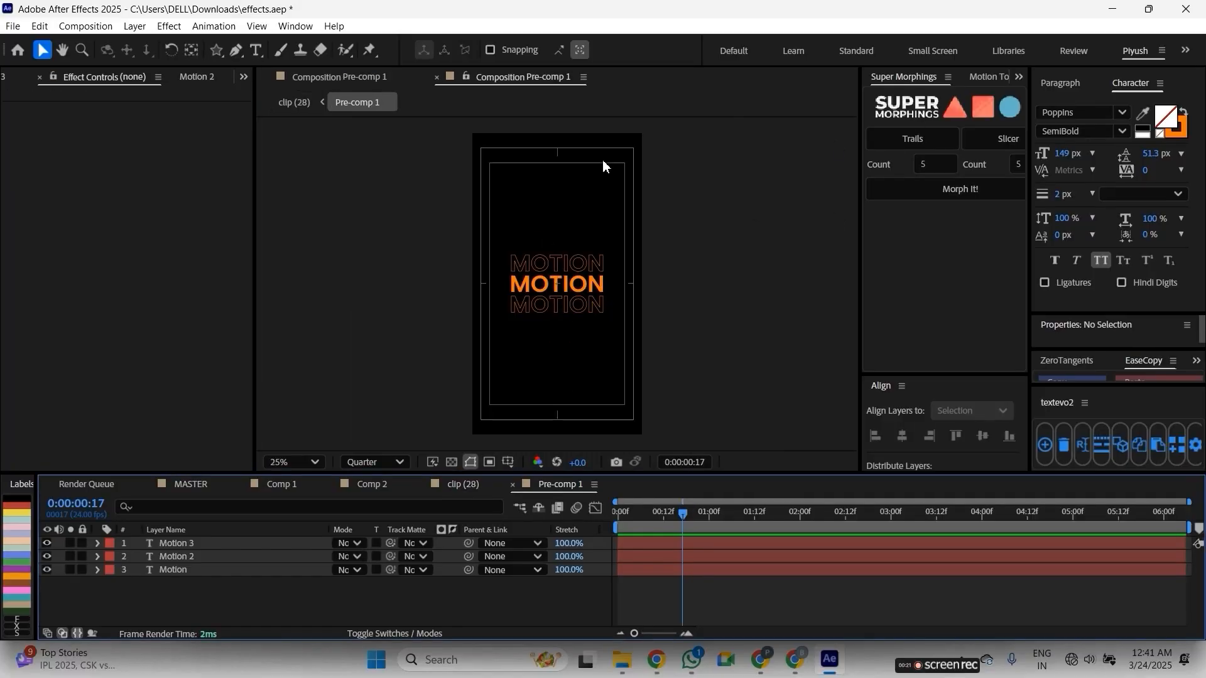
key("ctrl+k")
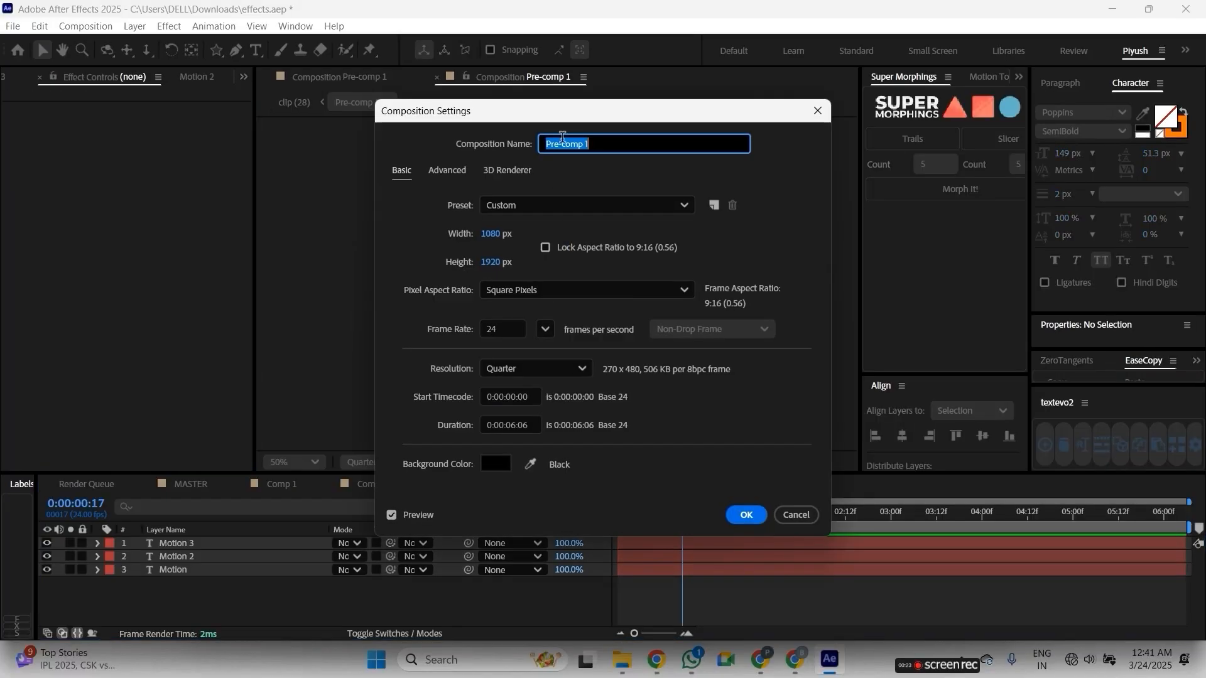
left_click_drag(559, 105, 856, 161)
left_click_drag(790, 317, 728, 350)
left_click_drag(790, 320, 761, 334)
left_click_drag(796, 295, 624, 307)
left_click(1037, 569)
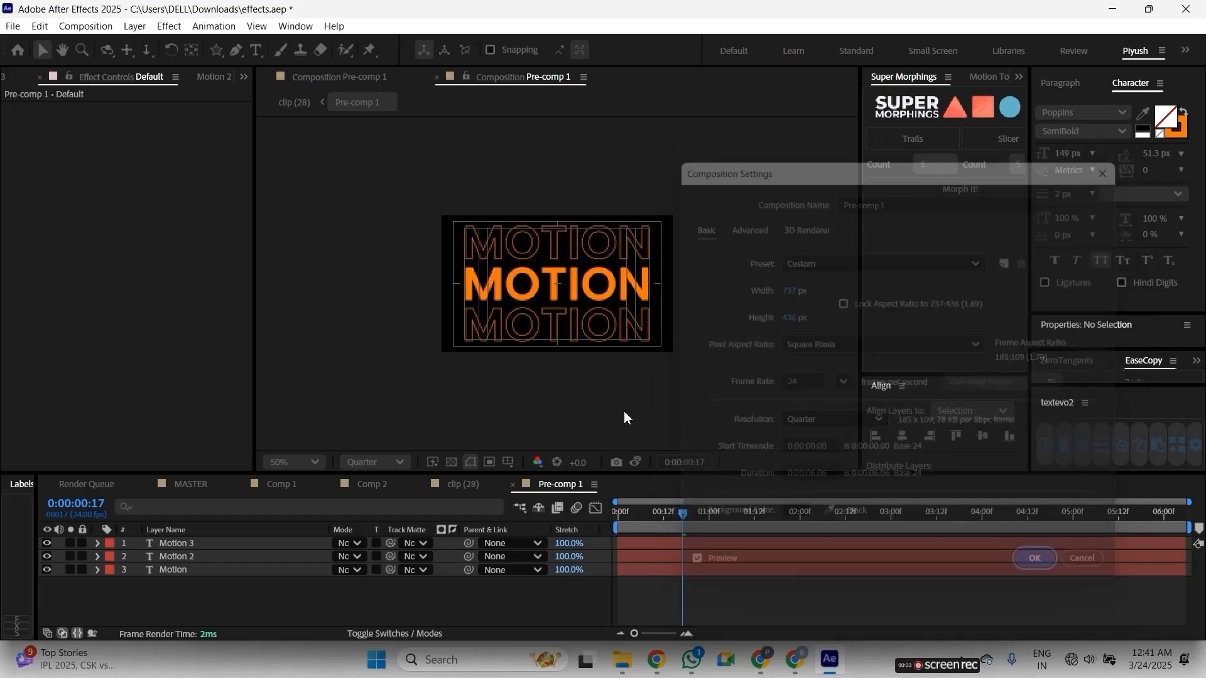
key("Tab")
left_click(623, 395)
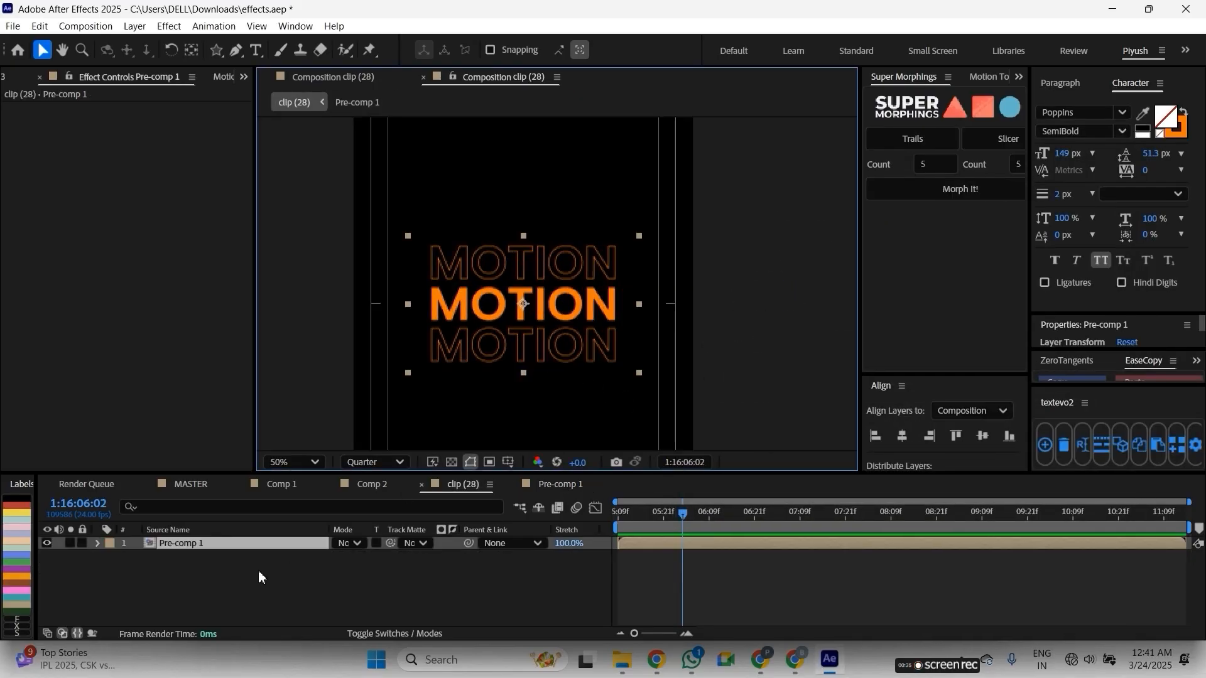
Step: Apply the Motion Tile effect to the Pre-comp 1 layer
key("ctrl+space")
type("motio")
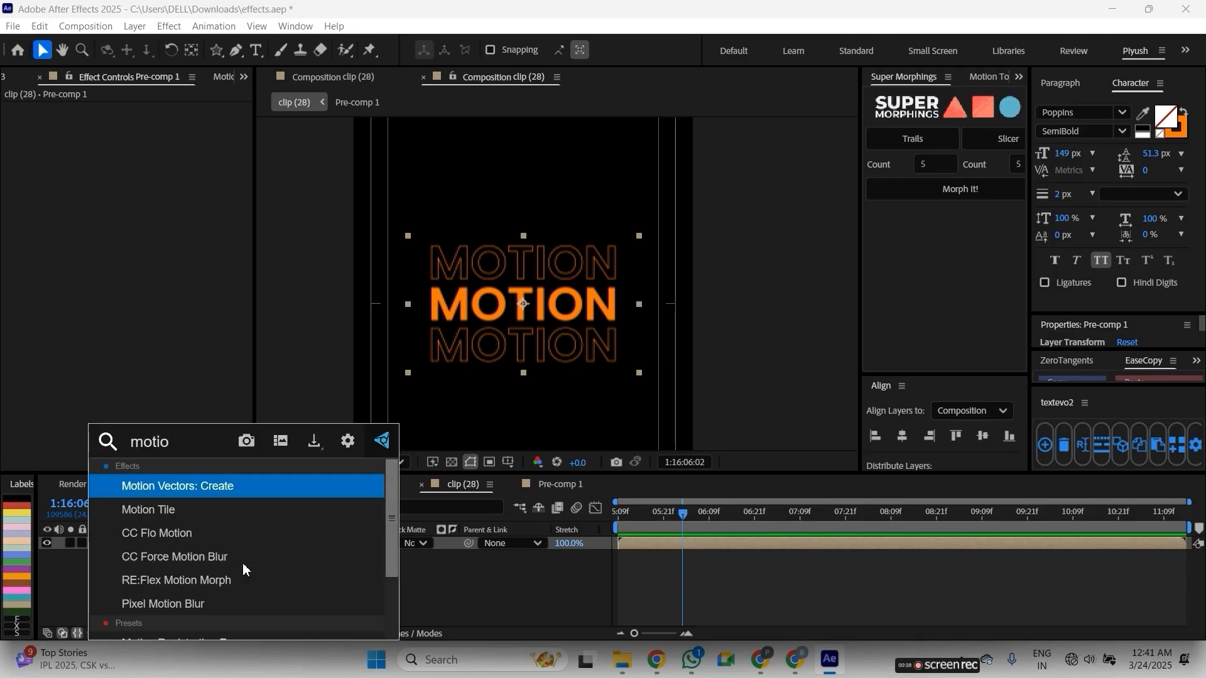
key("Down")
key("Return")
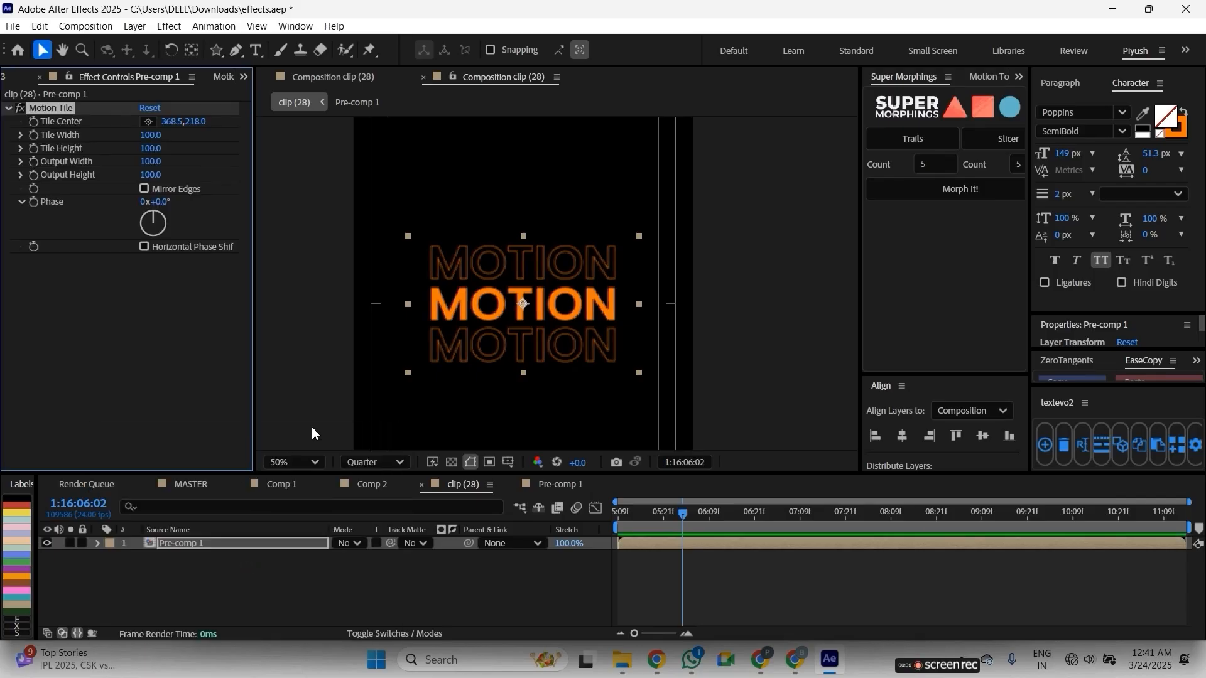
Step: Set Motion Tile's Output Height to 1600 to repeat the text stack vertically
key("comma")
left_click_drag(152, 135, 236, 158)
left_click_drag(158, 164, 268, 178)
scroll(515, 309, "up", 1)
scroll(515, 258, "down", 1)
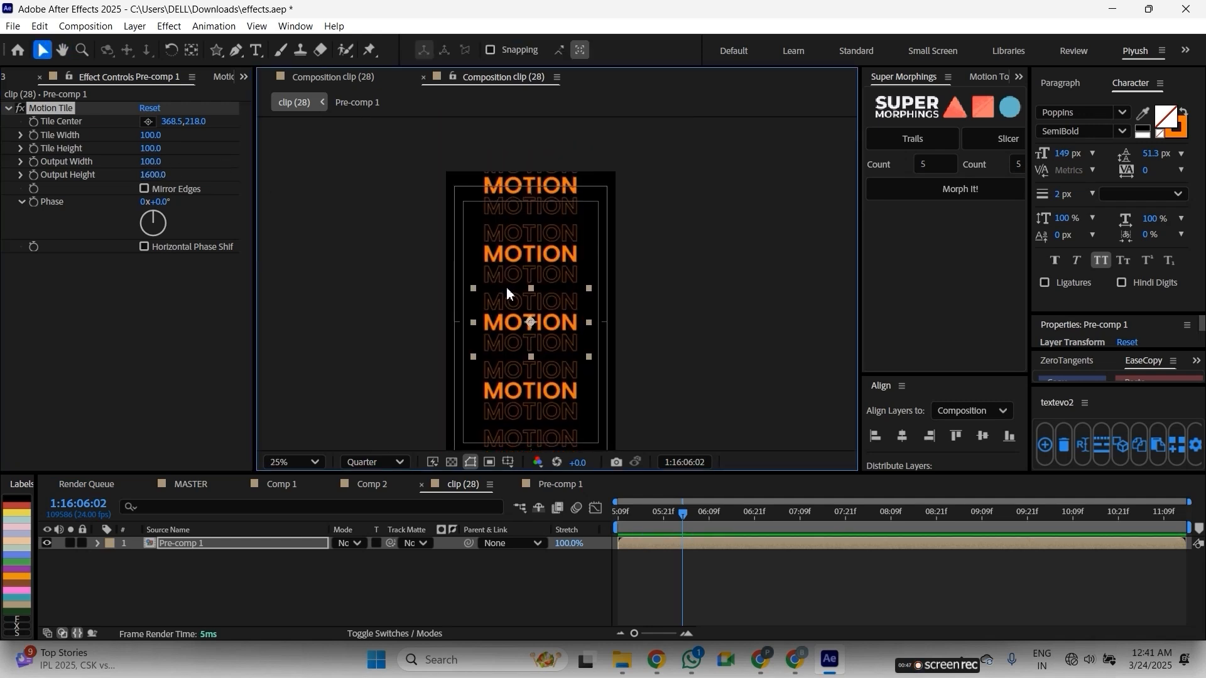
Step: Switch the preview resolution of clip (28) to Full
scroll(512, 302, "up", 4)
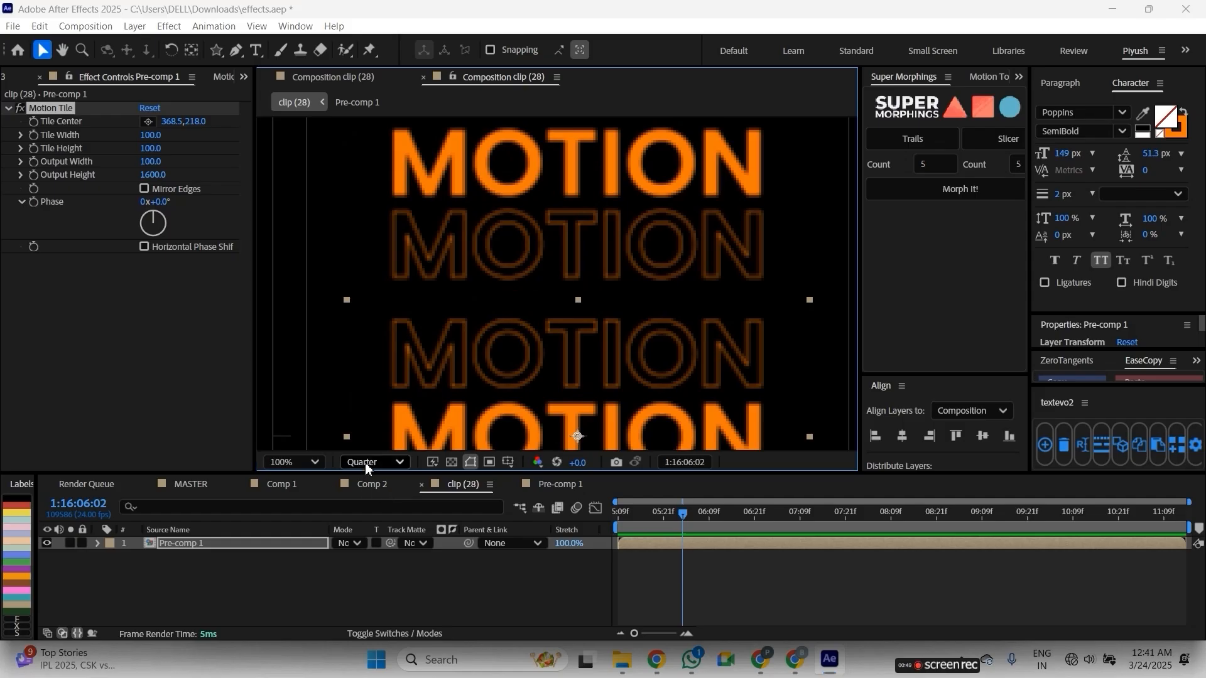
left_click(364, 462)
left_click(378, 498)
scroll(513, 325, "down", 4)
Step: Reduce Pre-comp 1's height to tighten the gaps between the tiled repeats and return to clip (28)
double_click(507, 322)
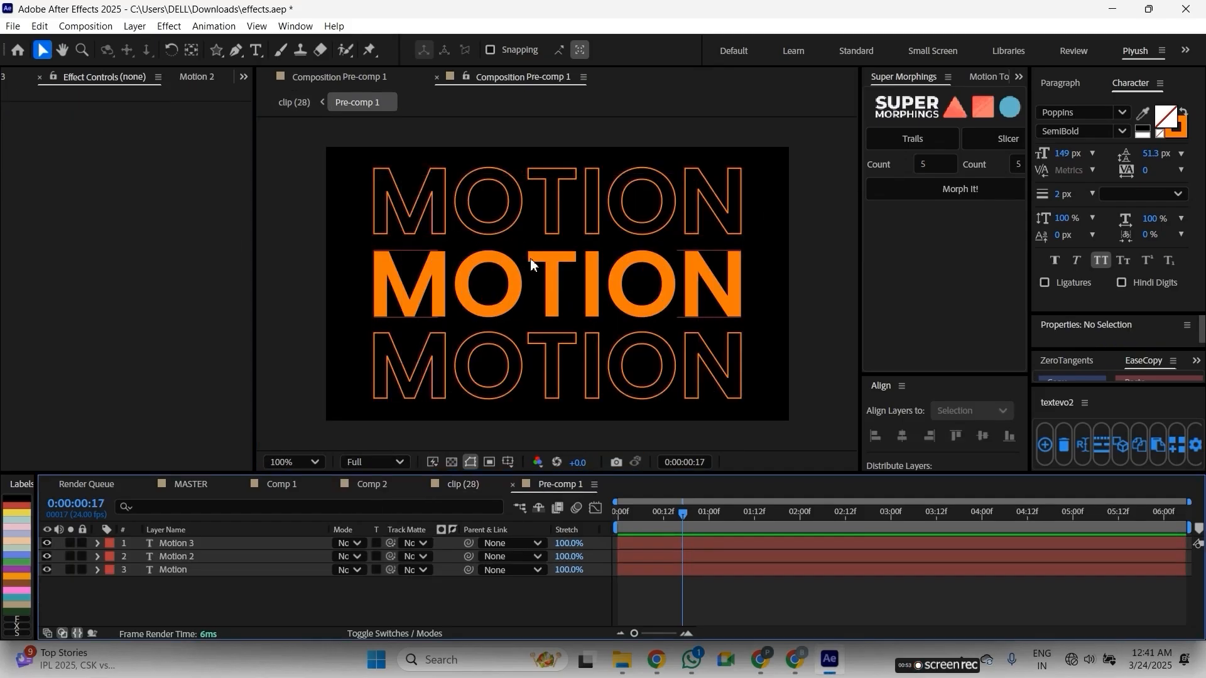
key("ctrl+k")
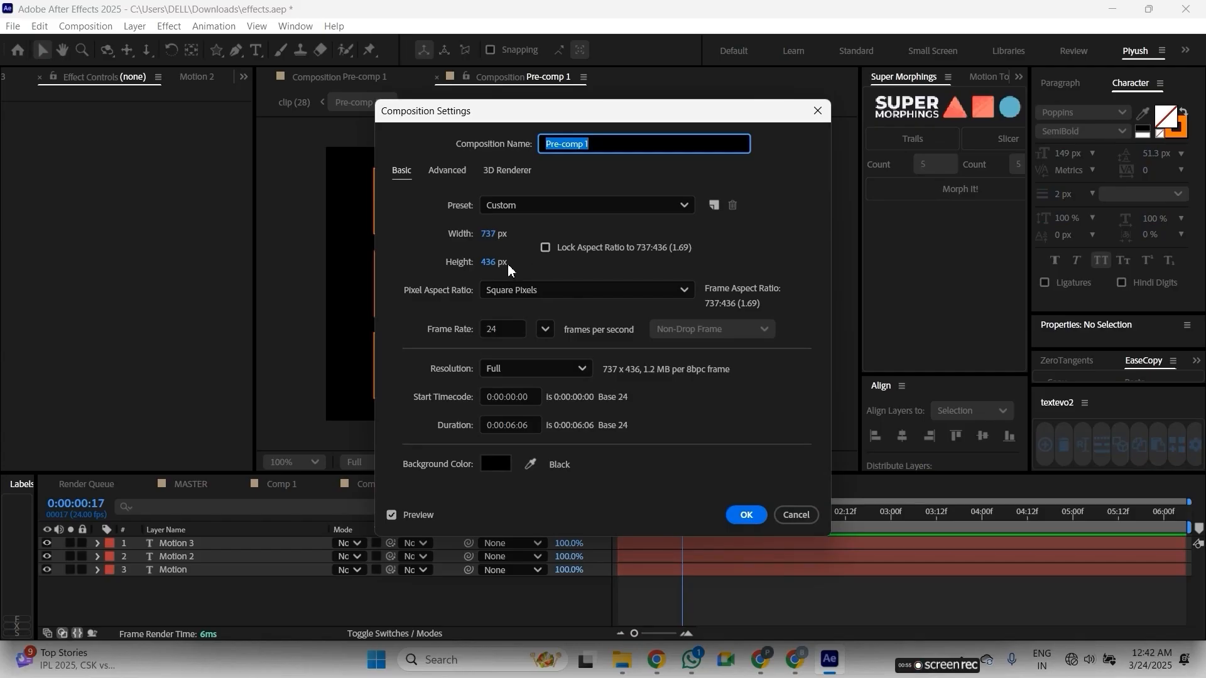
left_click(750, 517)
key("Tab")
key("Left")
key("Return")
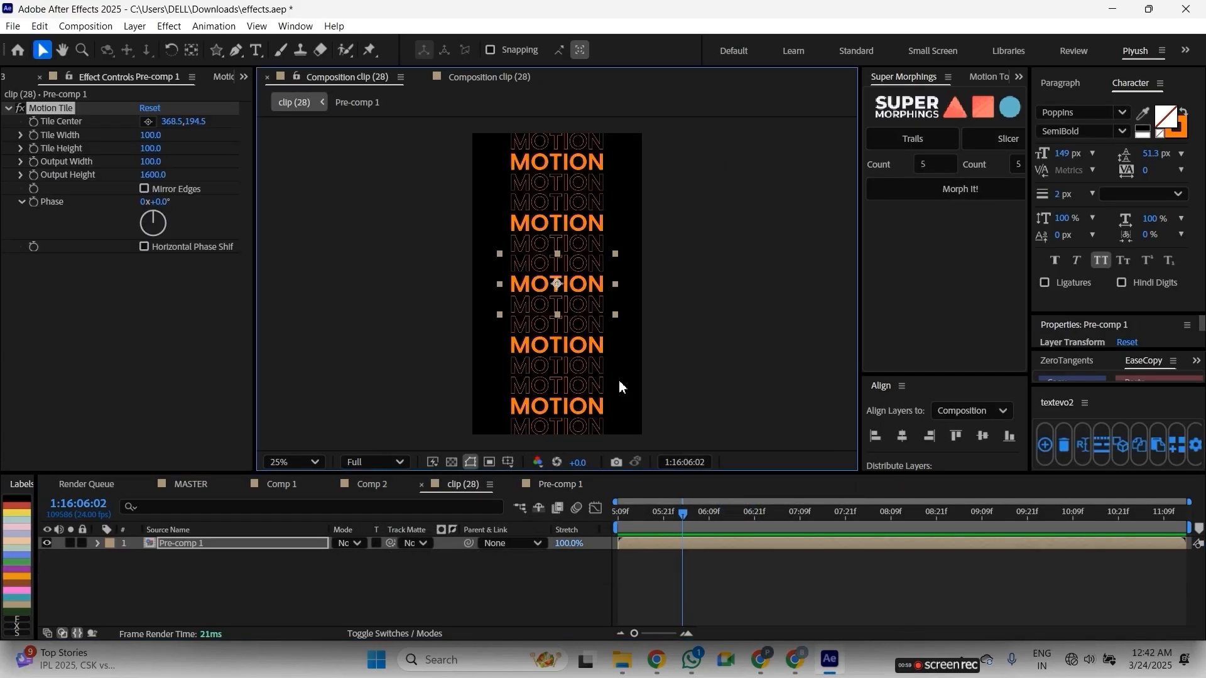
Step: Shift Motion Tile's Tile Center vertically to 1614.5 to scroll the repeated text
scroll(546, 292, "up", 1)
scroll(546, 292, "down", 1)
left_click_drag(545, 292, 543, 271)
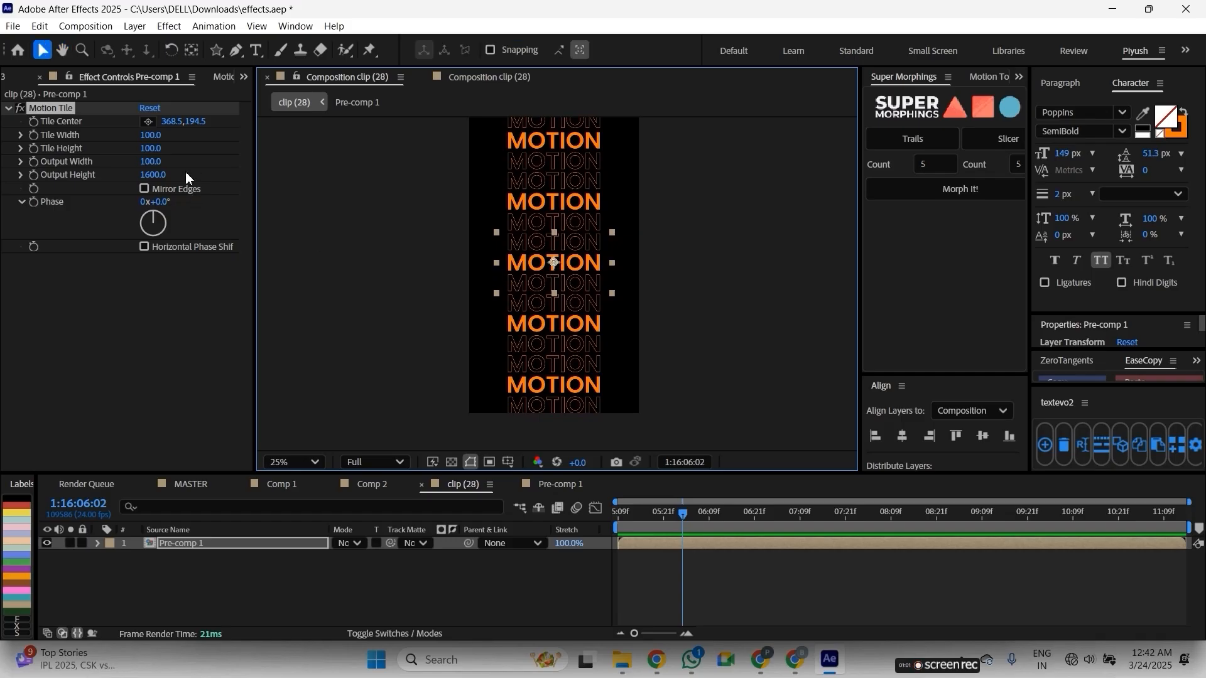
left_click_drag(191, 122, 1204, 228)
Step: Try moving the Tile Center vertically to 2907.5 and horizontally to 798.5, undoing each change
left_click_drag(196, 122, 750, 137)
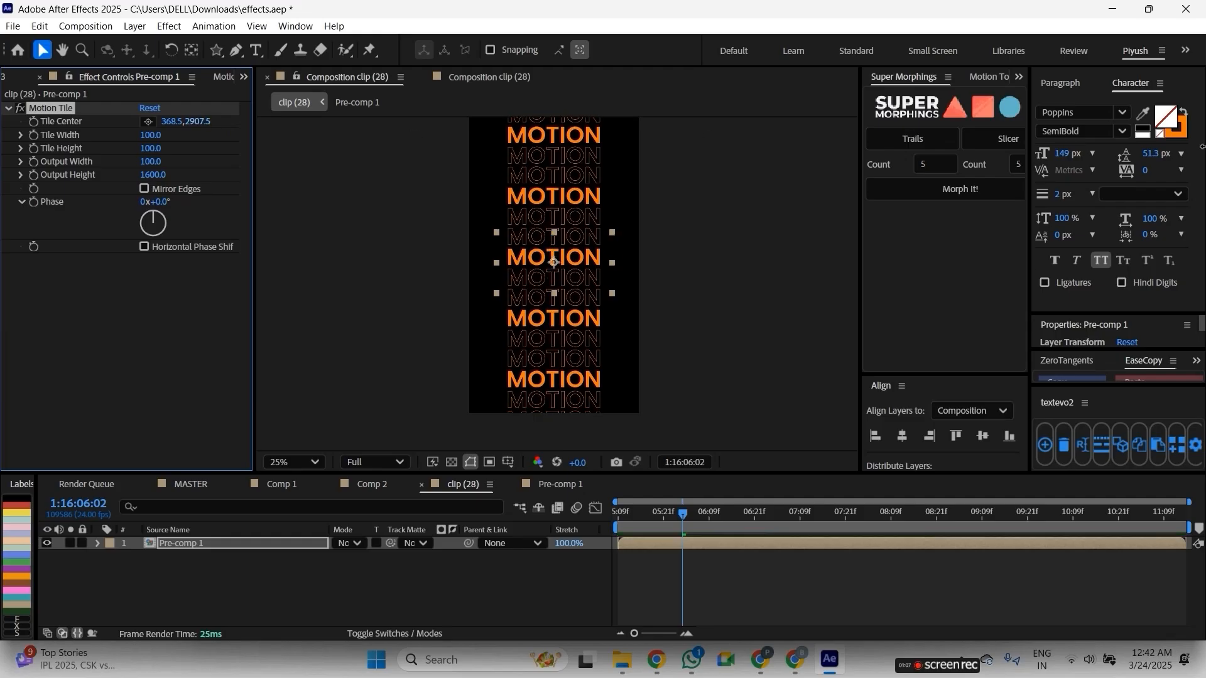
key("ctrl+z")
left_click_drag(168, 119, 438, 188)
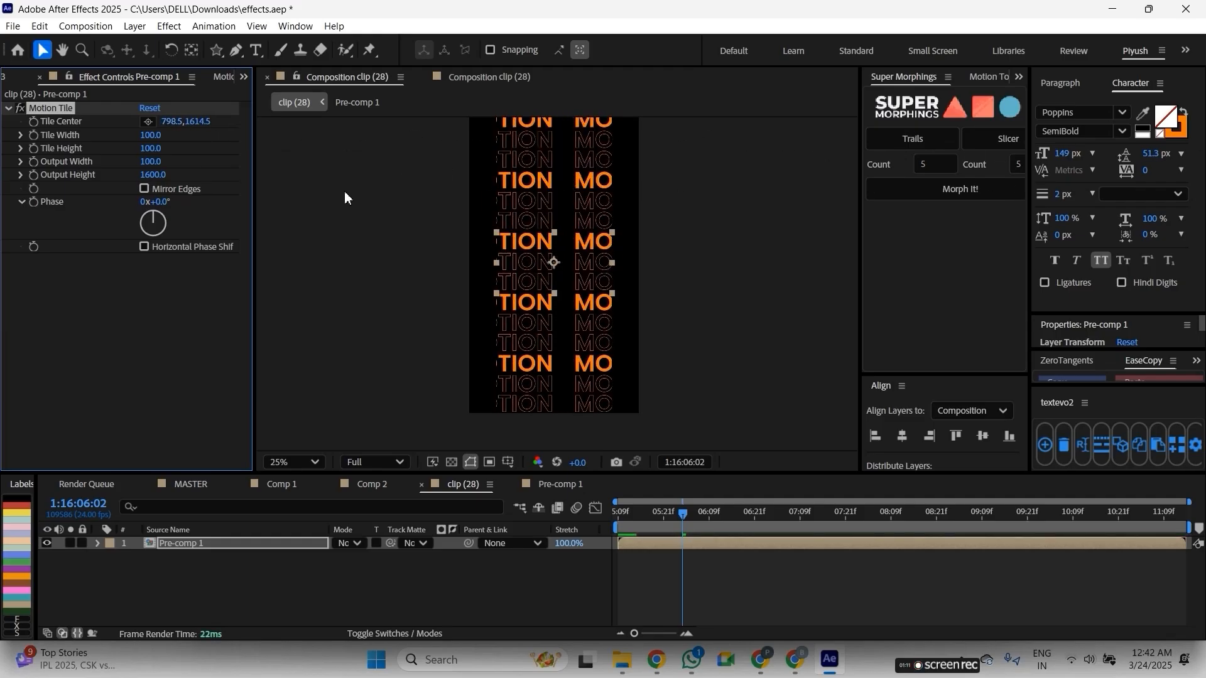
key("ctrl+z")
Step: Enable Mirror Edges in Motion Tile and inspect the flipped text repeats up close
left_click(145, 190)
scroll(486, 287, "up", 1)
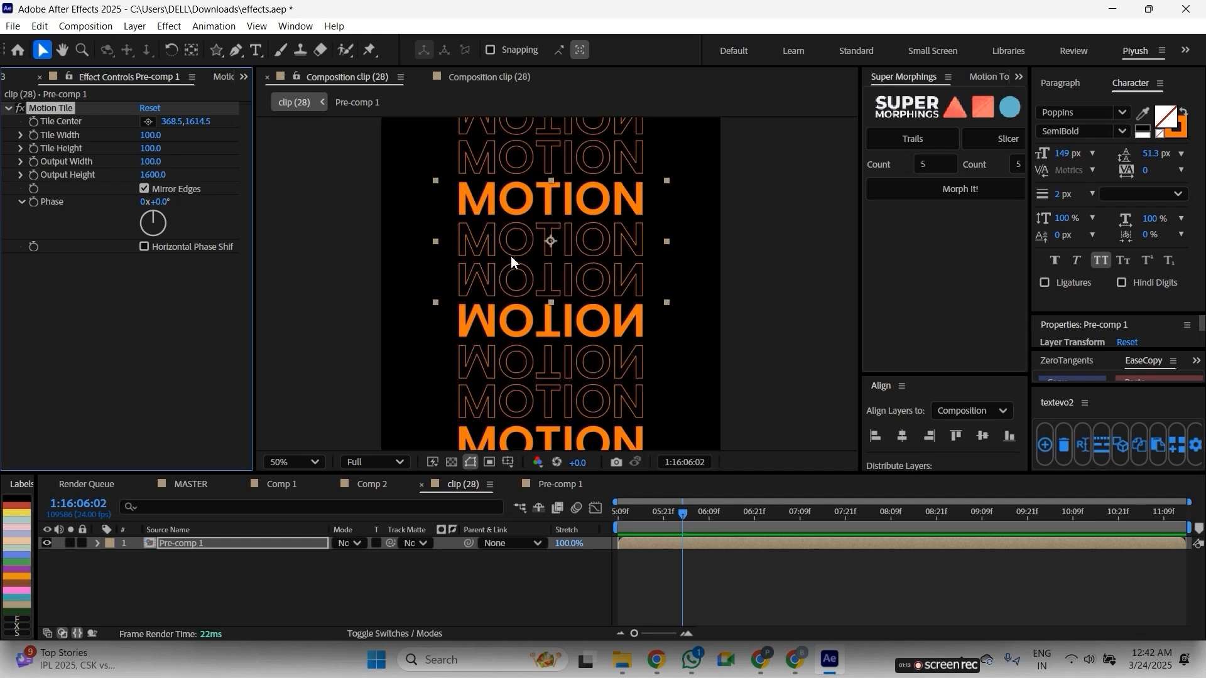
left_click_drag(507, 239, 497, 358)
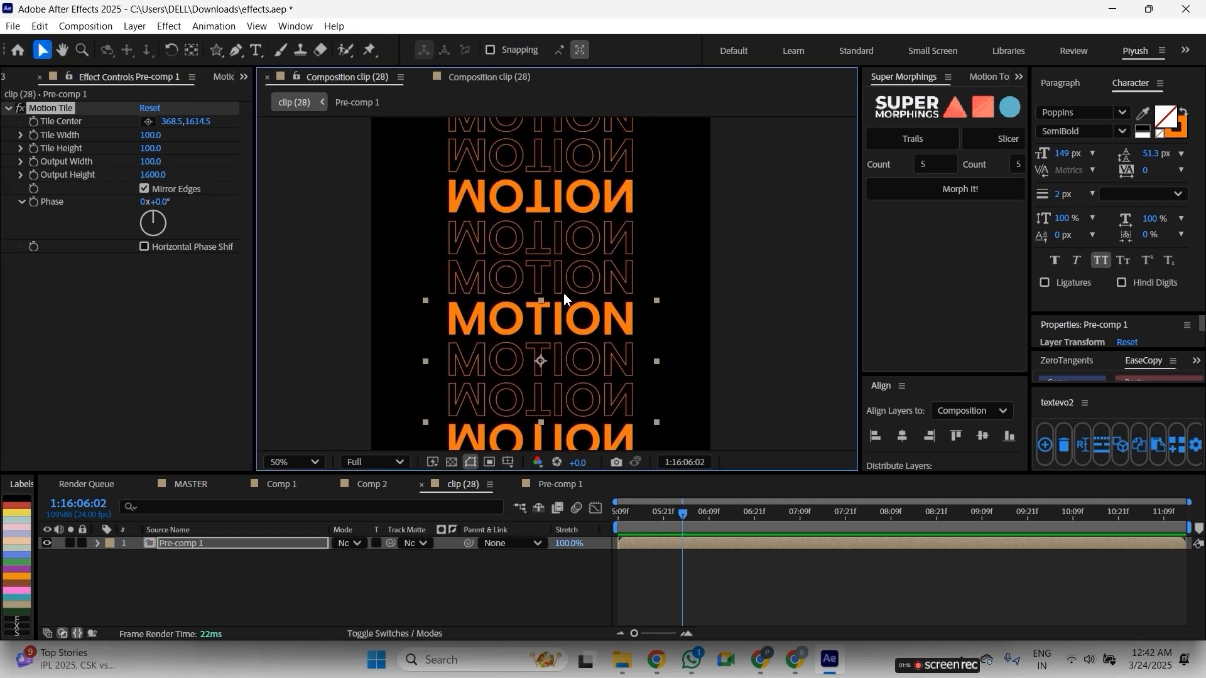
Step: Try rotating Motion Tile's Phase to 144° on the mirrored MOTION text
left_click_drag(521, 267, 522, 372)
scroll(542, 221, "down", 1)
left_click_drag(527, 270, 518, 158)
left_click_drag(165, 224, 166, 219)
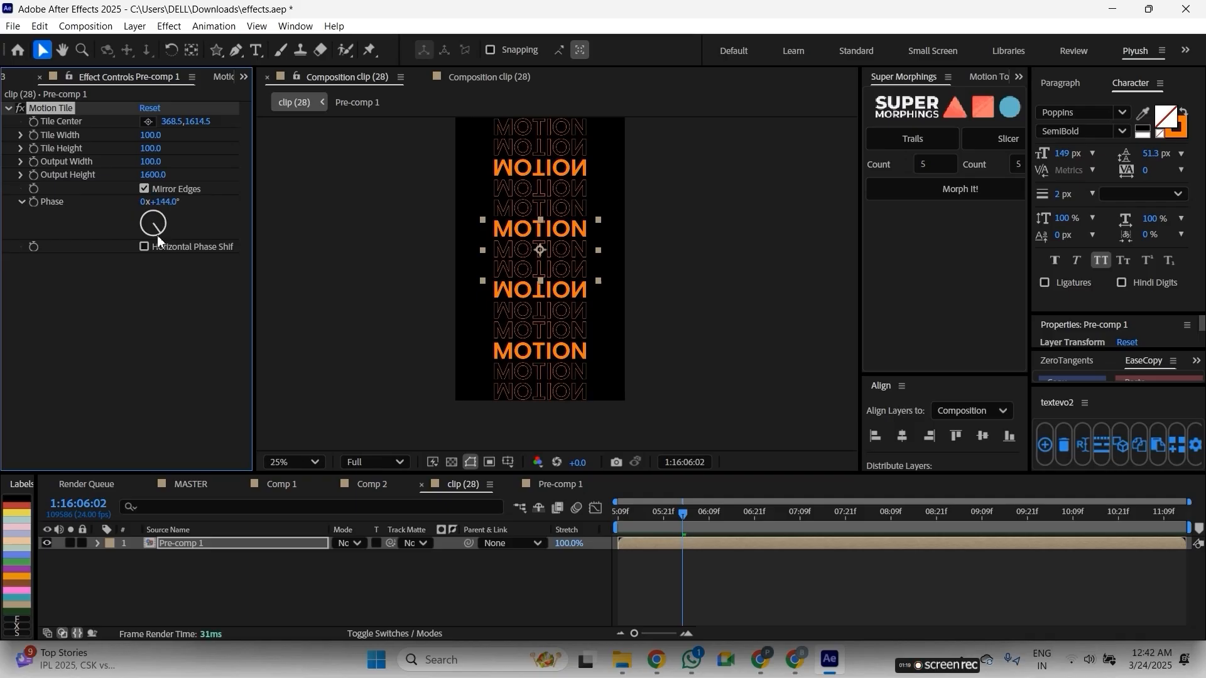
Step: Undo the recent Phase, Mirror Edges and Output Height changes in Motion Tile
key("ctrl+z")
key("ctrl+z")
key("ctrl+z")
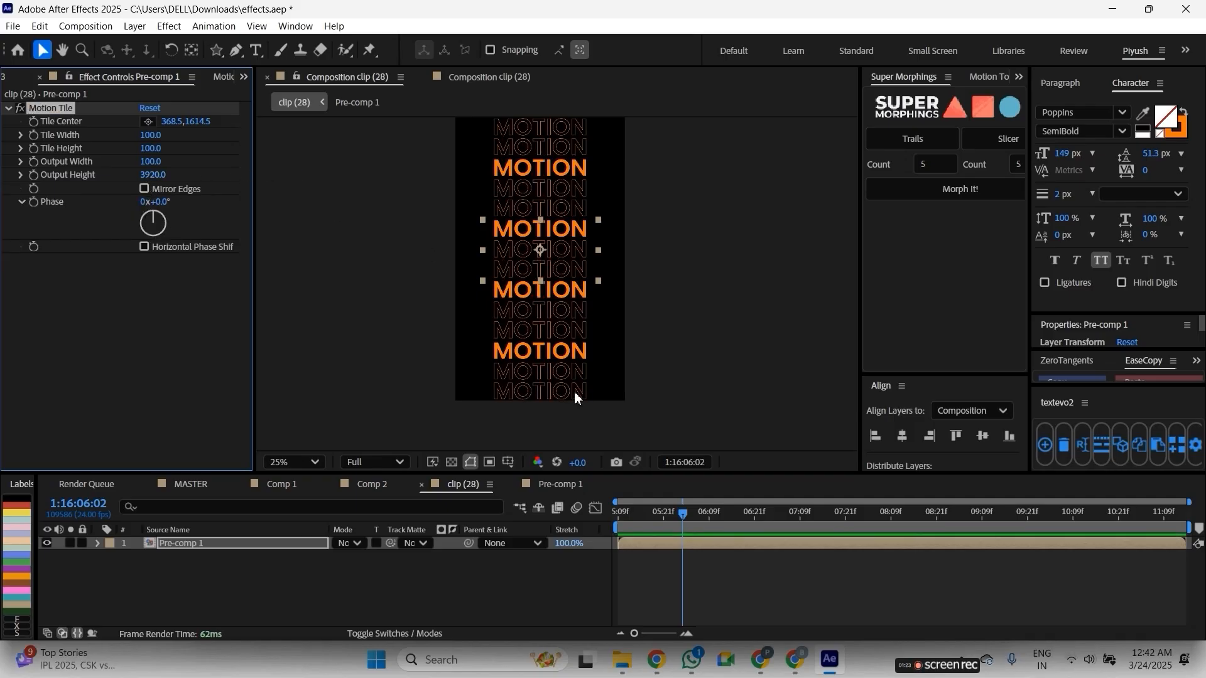
Step: Apply the Optics Compensation effect to the Pre-comp 1 layer and dismiss the screen recorder notification
left_click(333, 574)
left_click(302, 543)
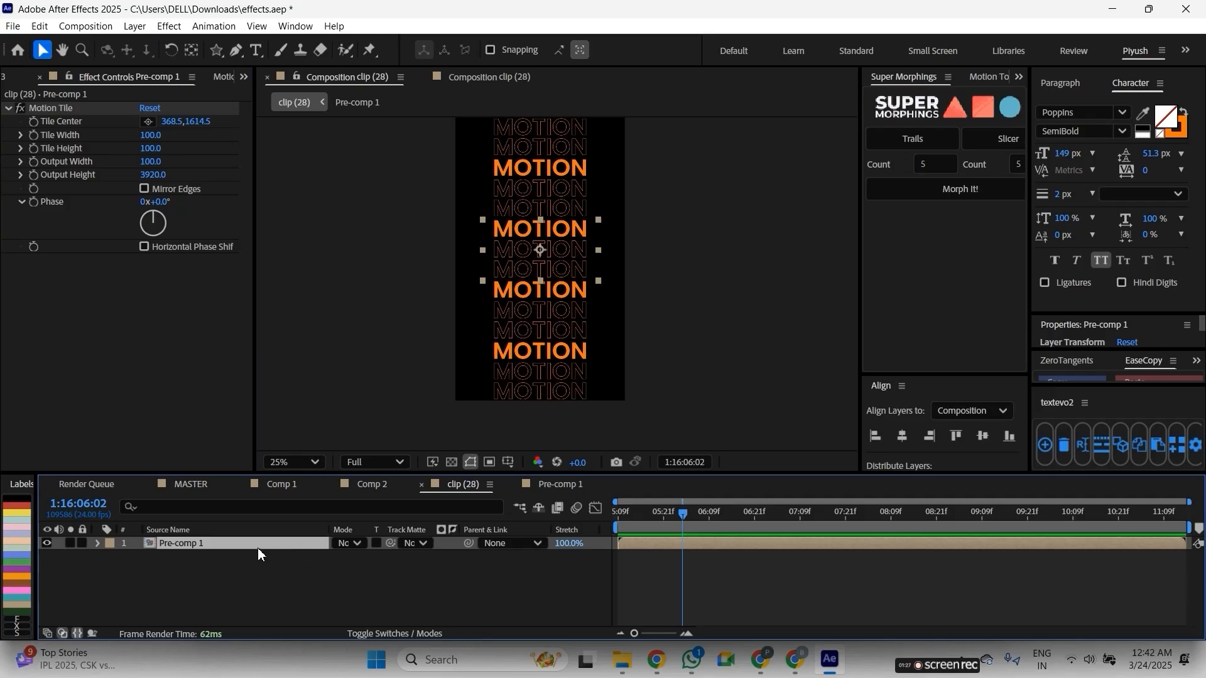
key("ctrl+space")
type("opti")
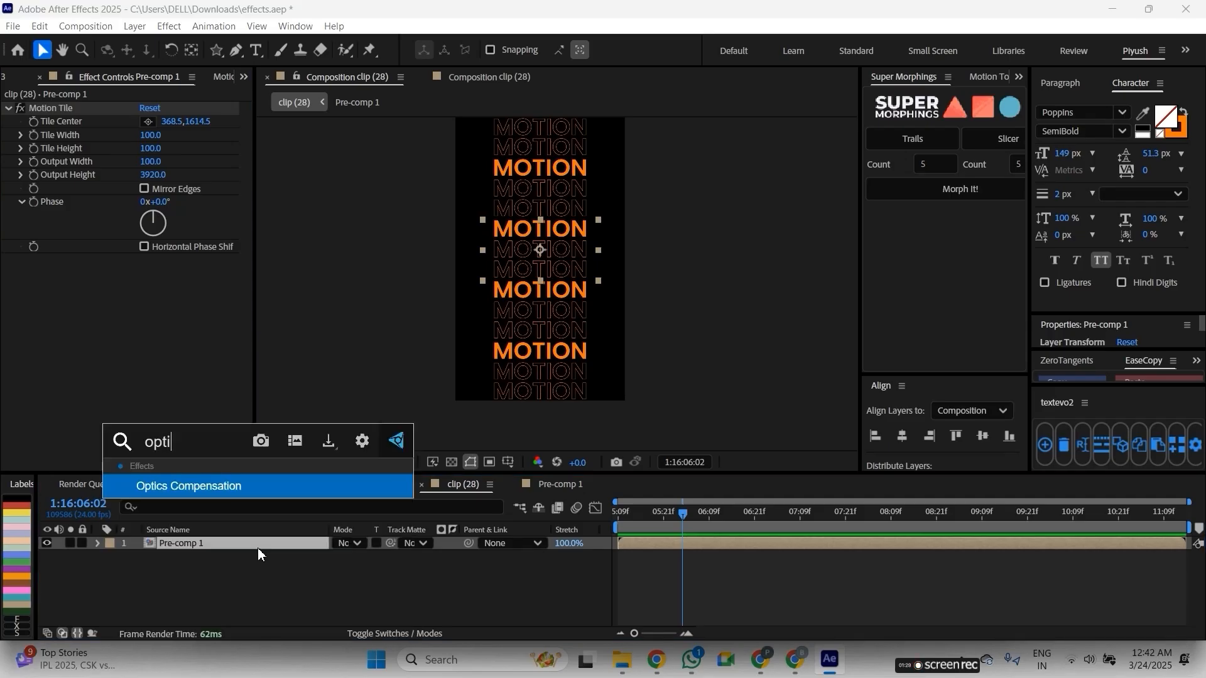
left_click(260, 491)
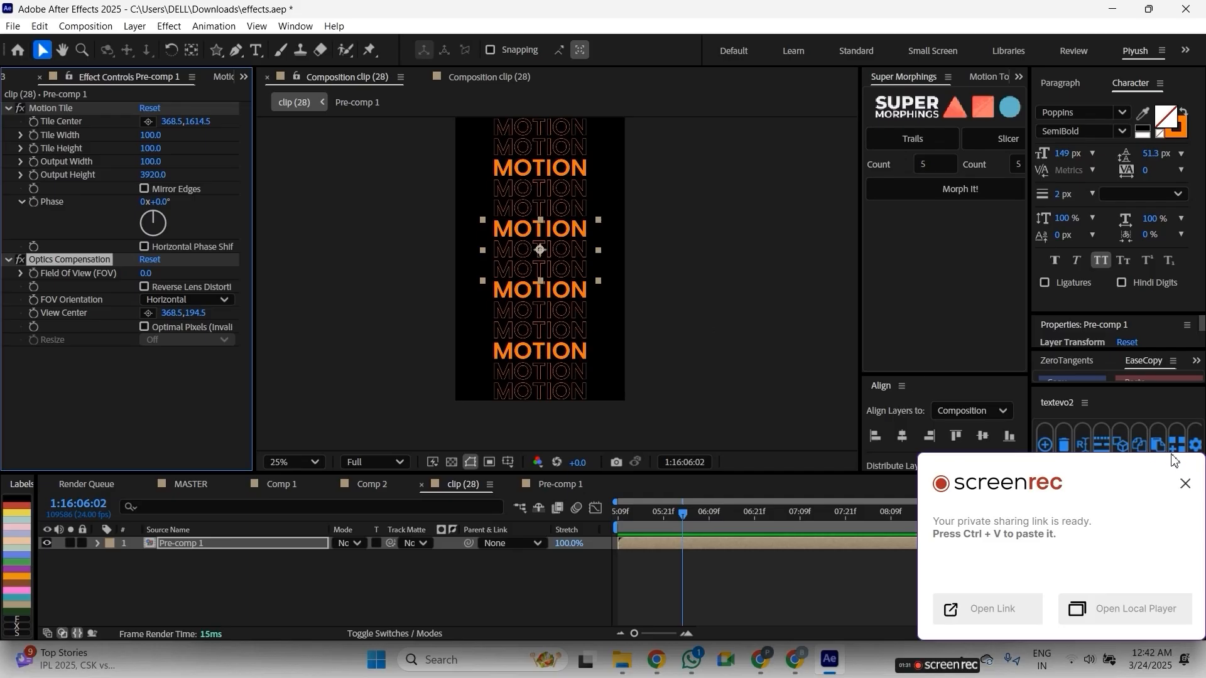
left_click(1185, 483)
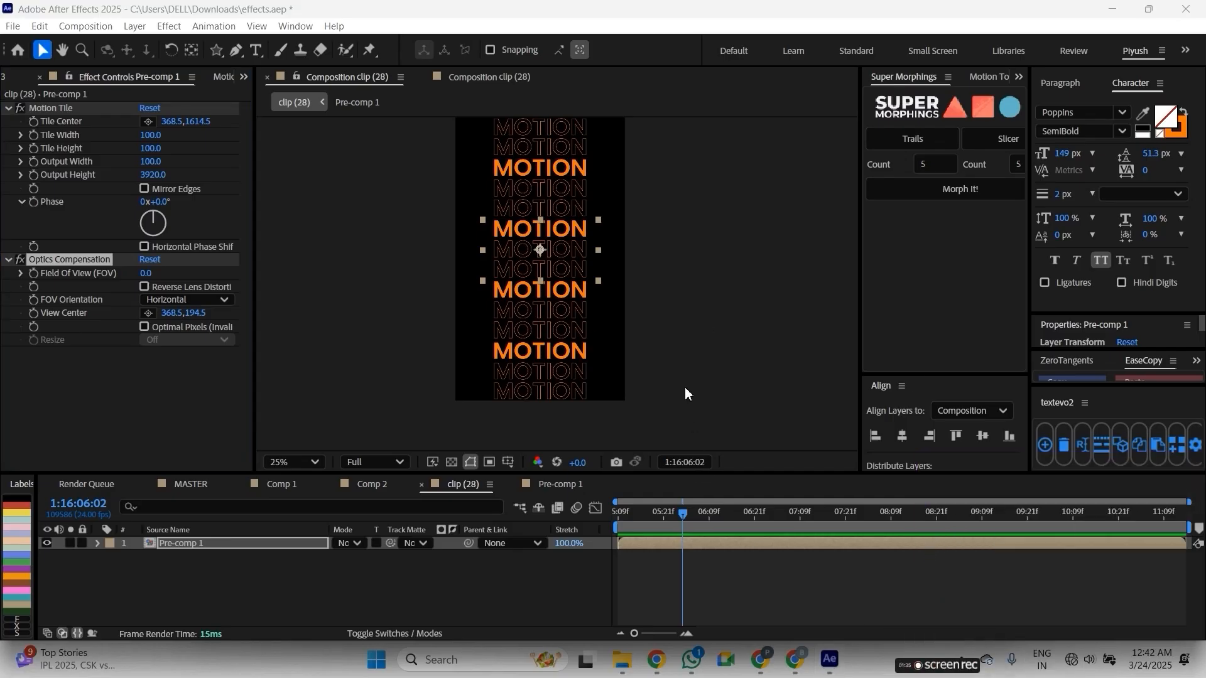
Step: Raise Optics Compensation's Field Of View to 46.3 and preview the bulged text at Quarter resolution
left_click_drag(150, 280, 322, 297)
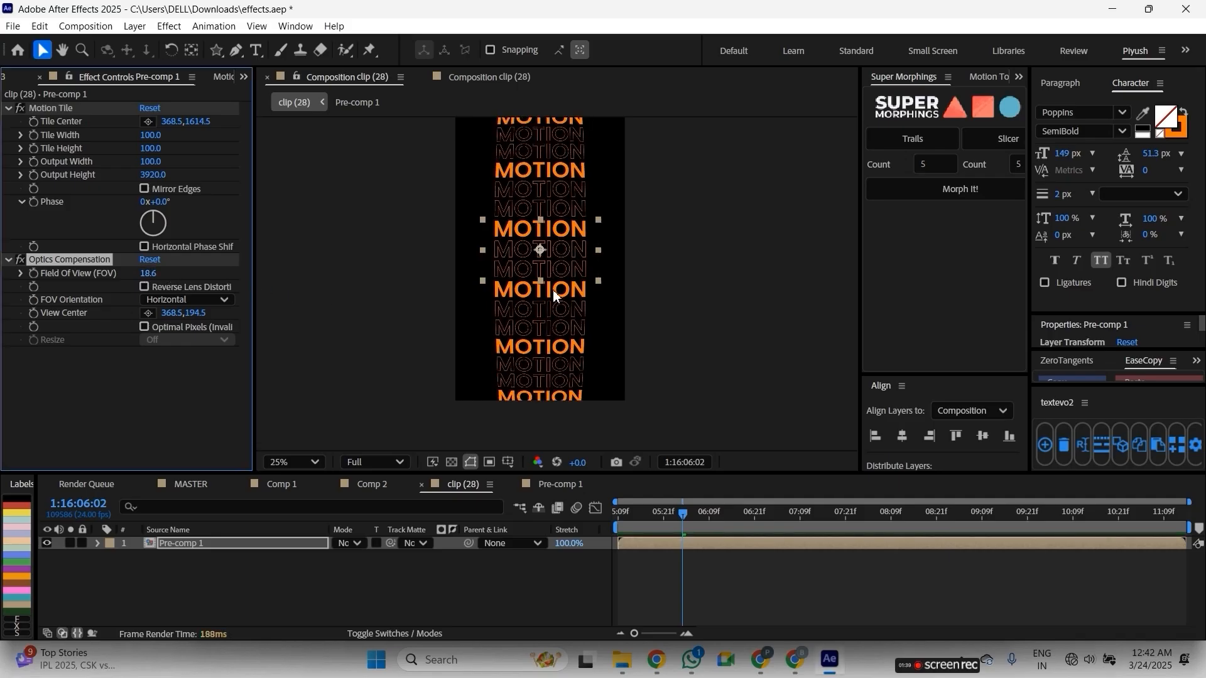
left_click_drag(157, 279, 378, 285)
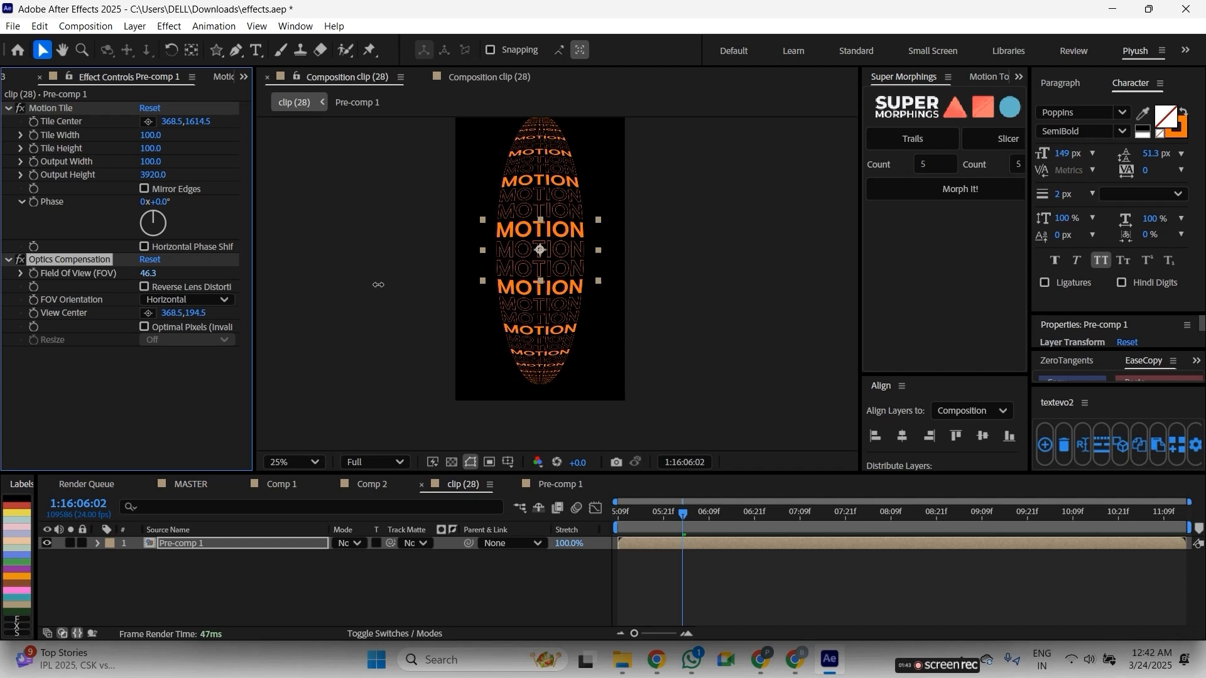
left_click(618, 513)
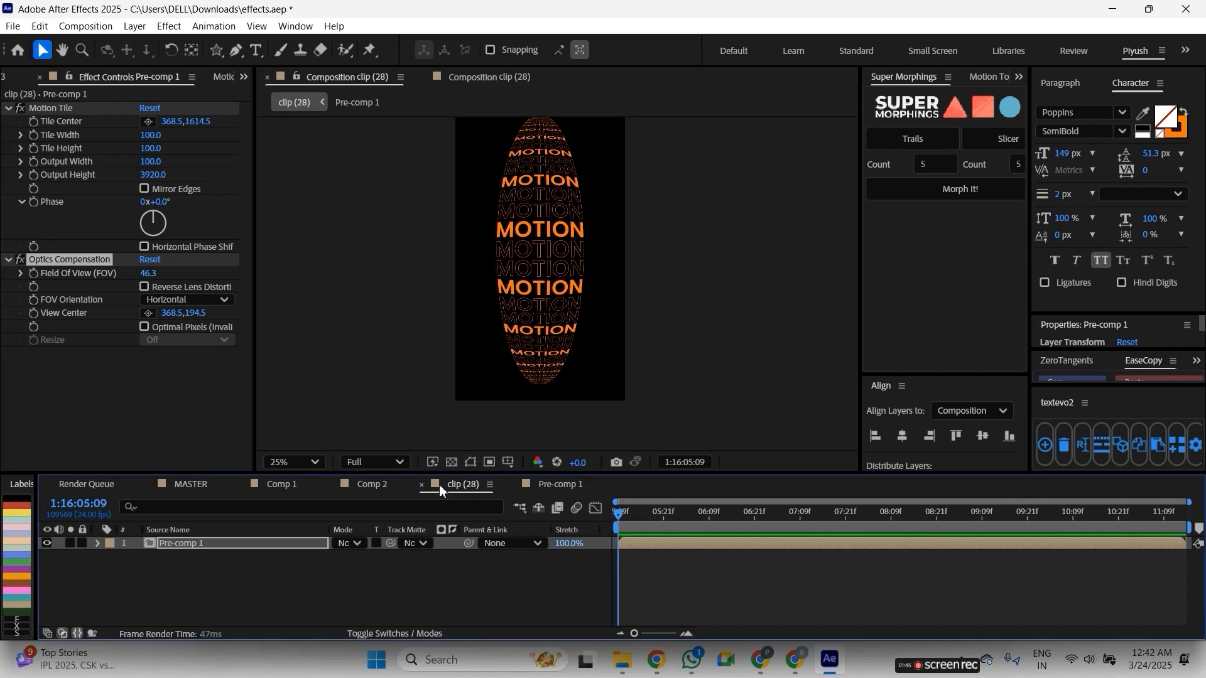
left_click(379, 462)
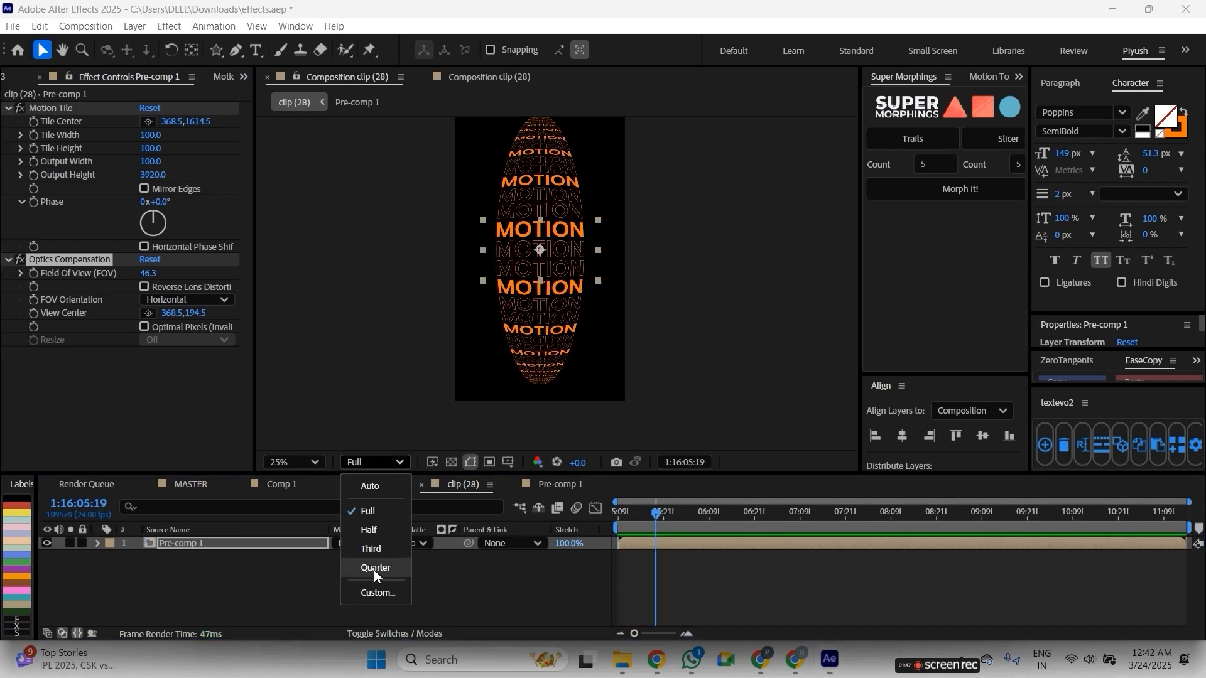
left_click(374, 570)
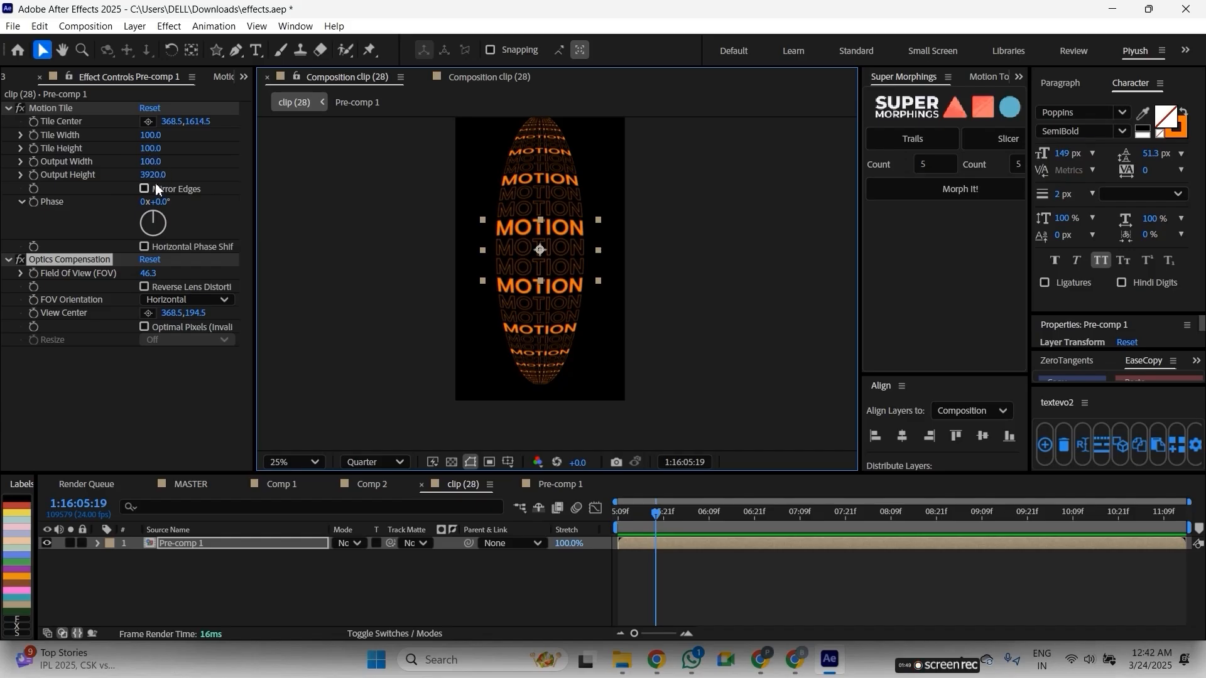
Step: Try raising Motion Tile's Output Height on the distorted text, undoing each change
left_click_drag(153, 174, 255, 186)
key("ctrl+z")
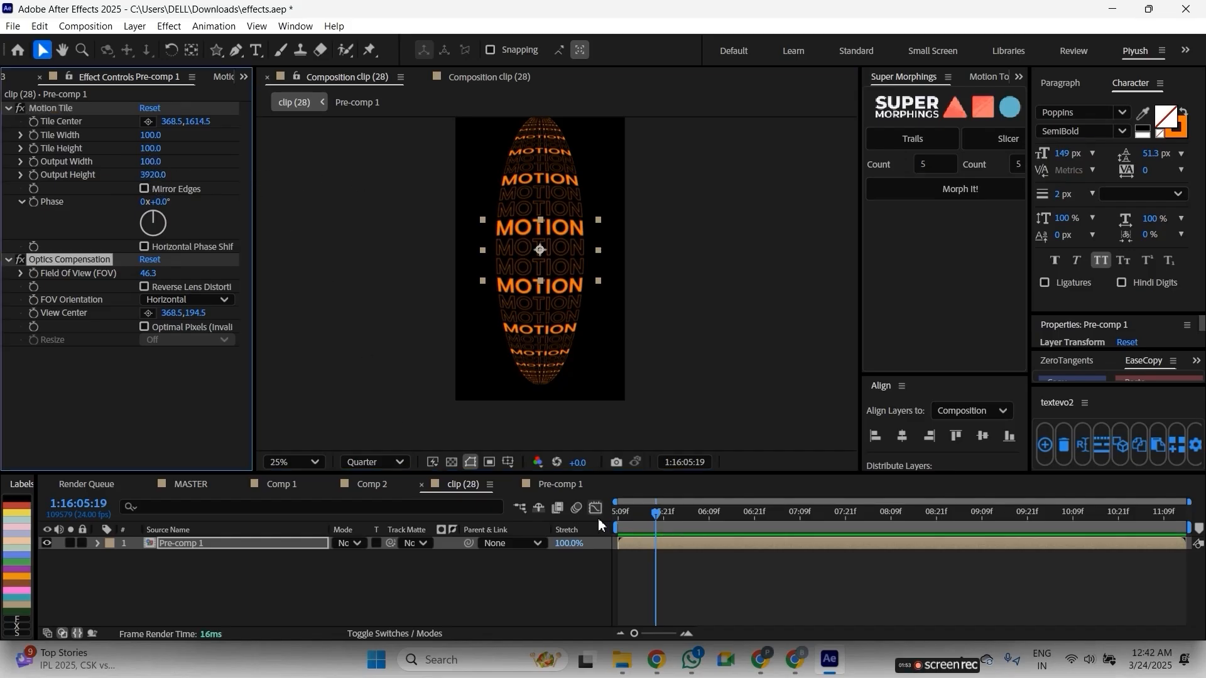
left_click_drag(634, 517, 621, 525)
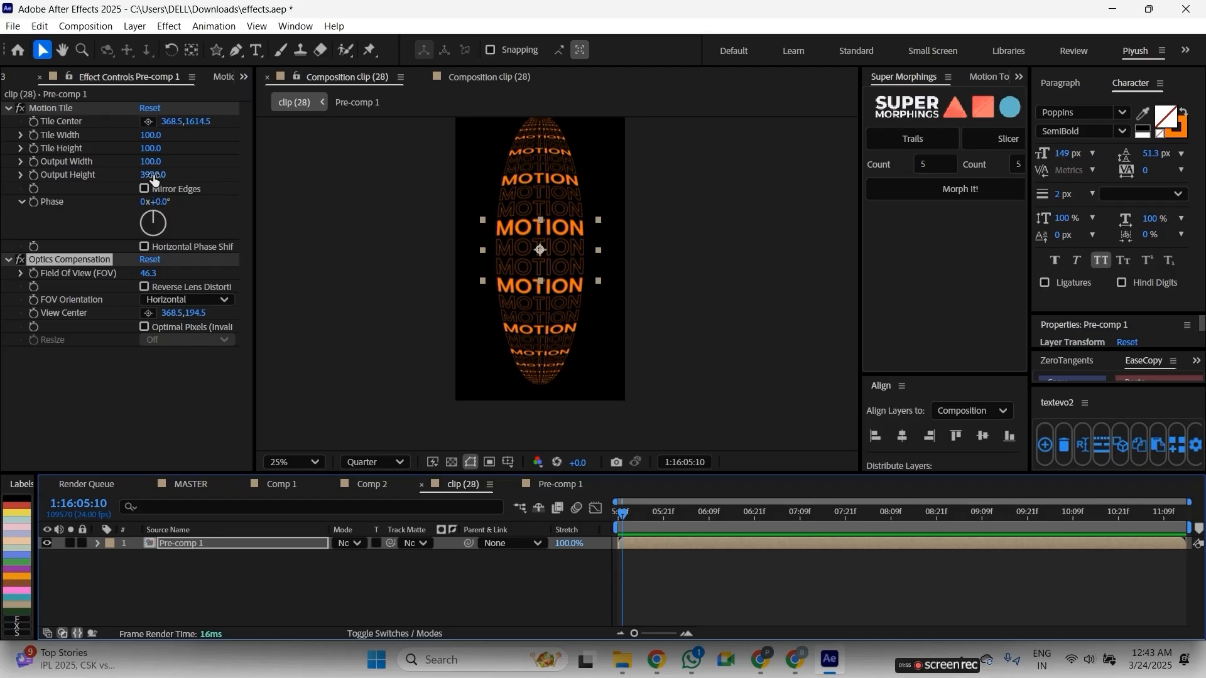
left_click_drag(153, 176, 230, 186)
key("ctrl+z")
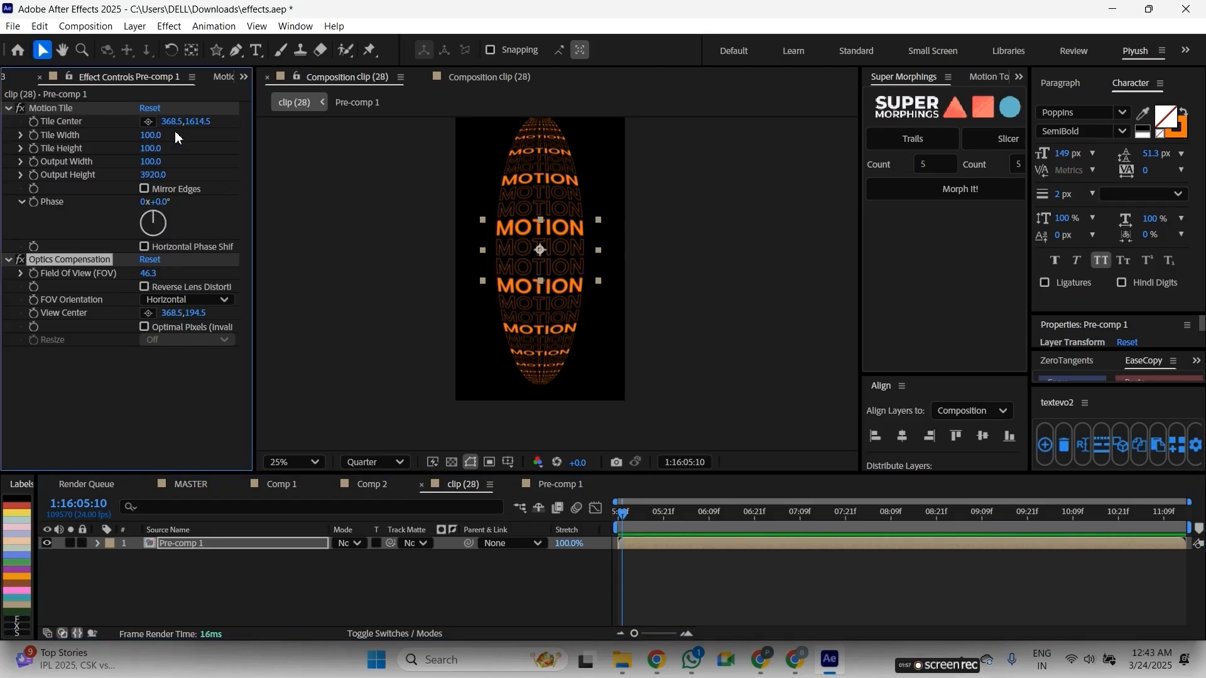
Step: Shift Motion Tile's Tile Center vertically to 2495.5 to roll the text around the bulge
left_click_drag(196, 121, 177, 182)
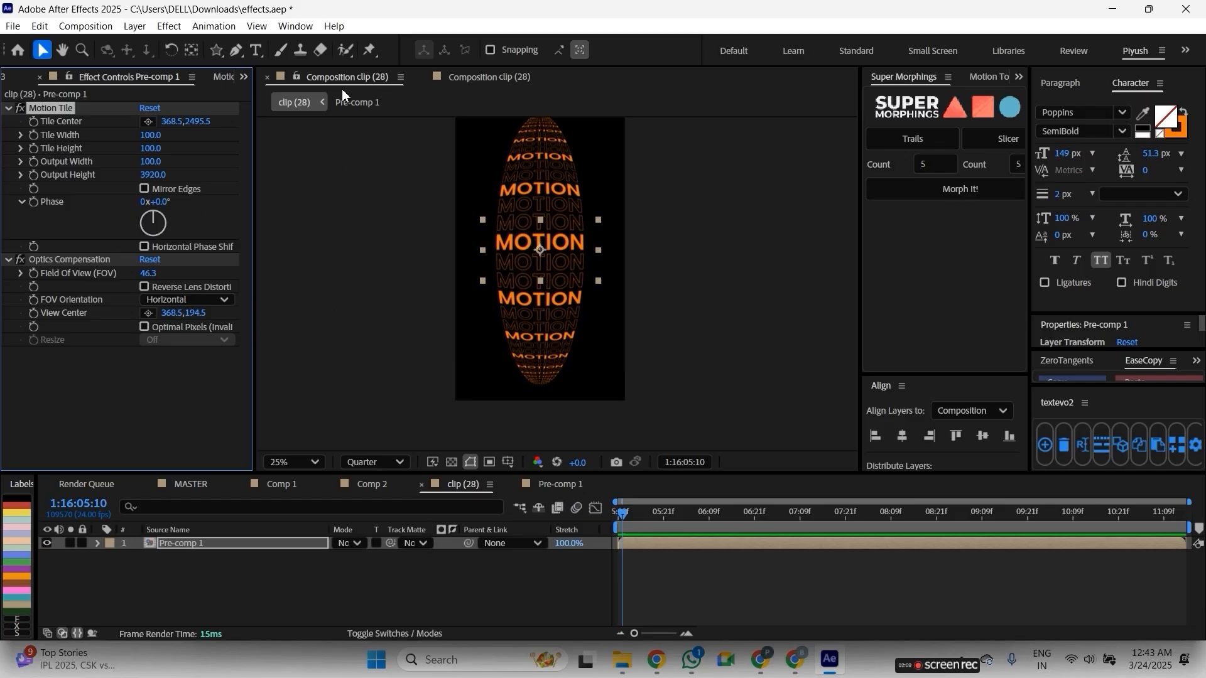
Step: Open the MASTER composition, collapse the effects on Adjustment Layer 1 and turn off CC Lens
left_click(489, 77)
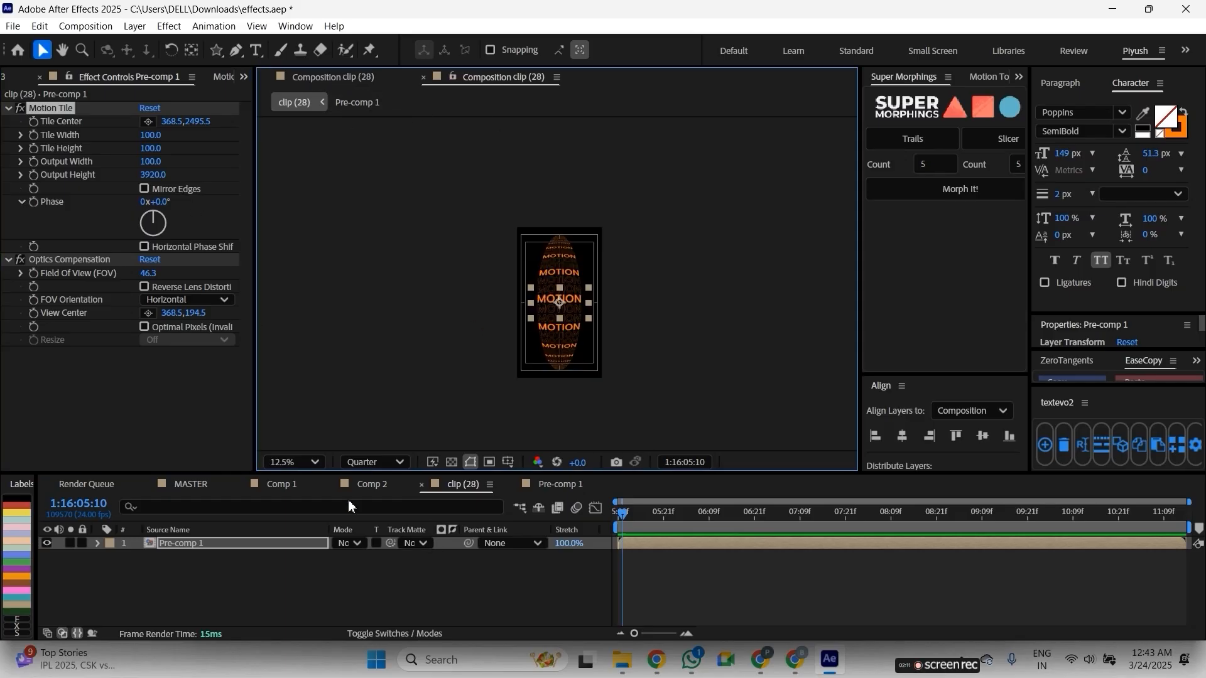
left_click(192, 486)
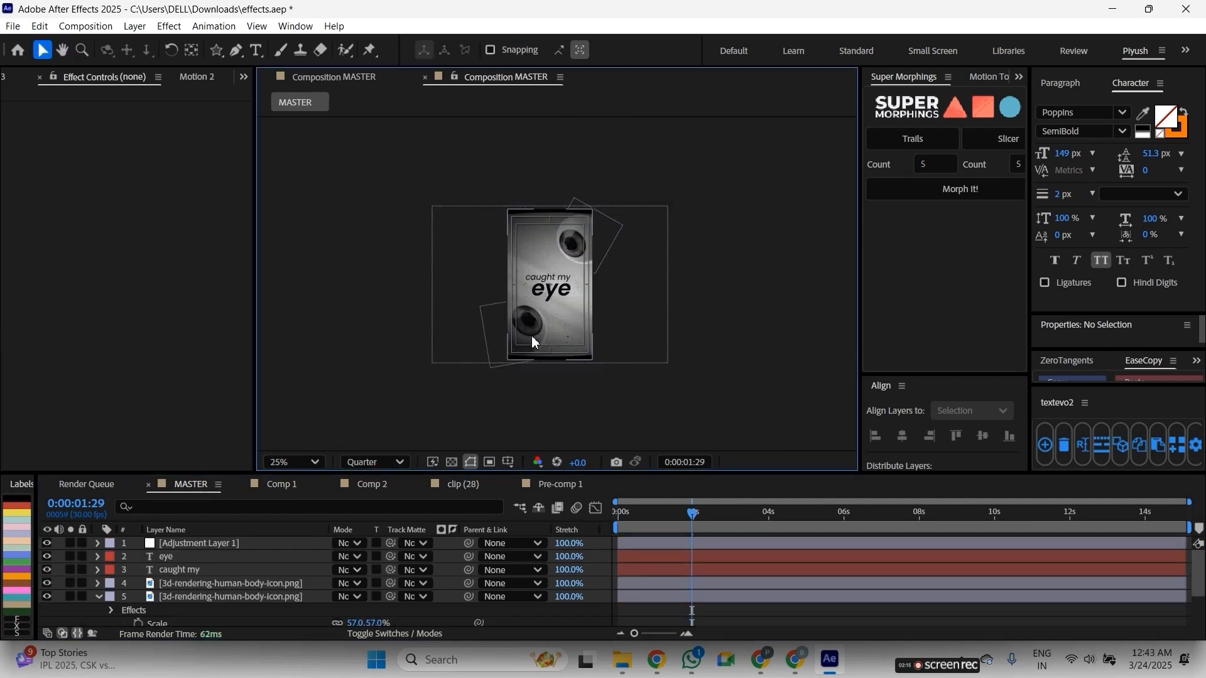
left_click(202, 542)
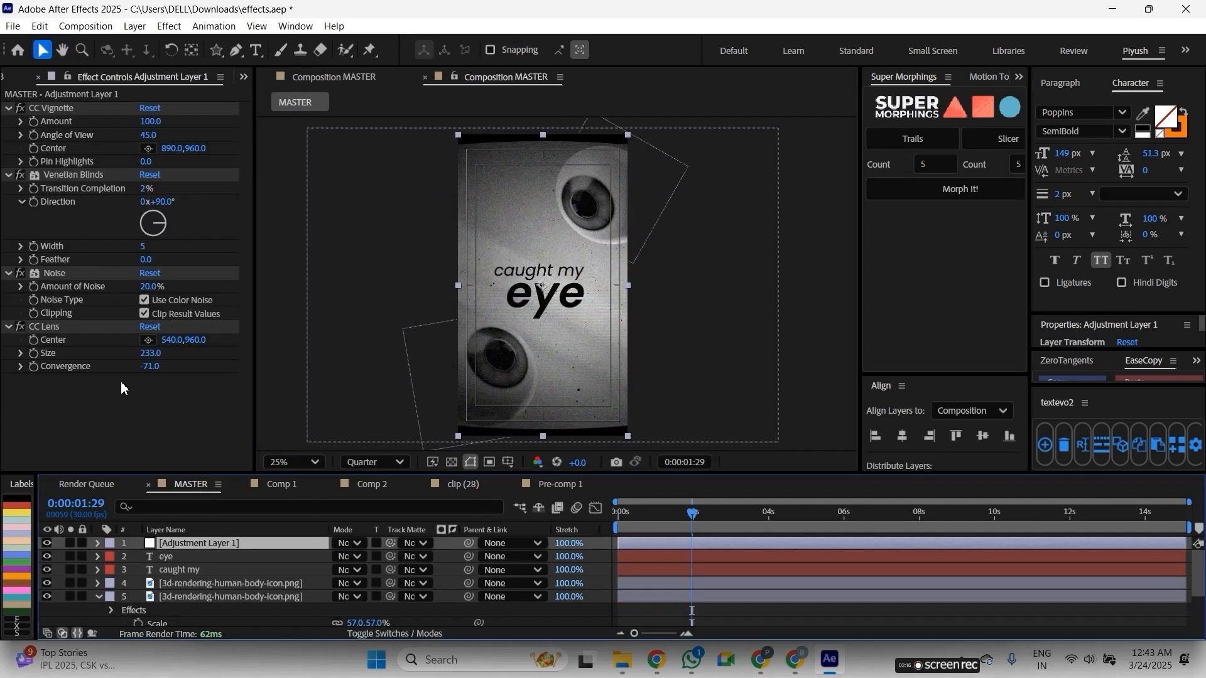
left_click(8, 175)
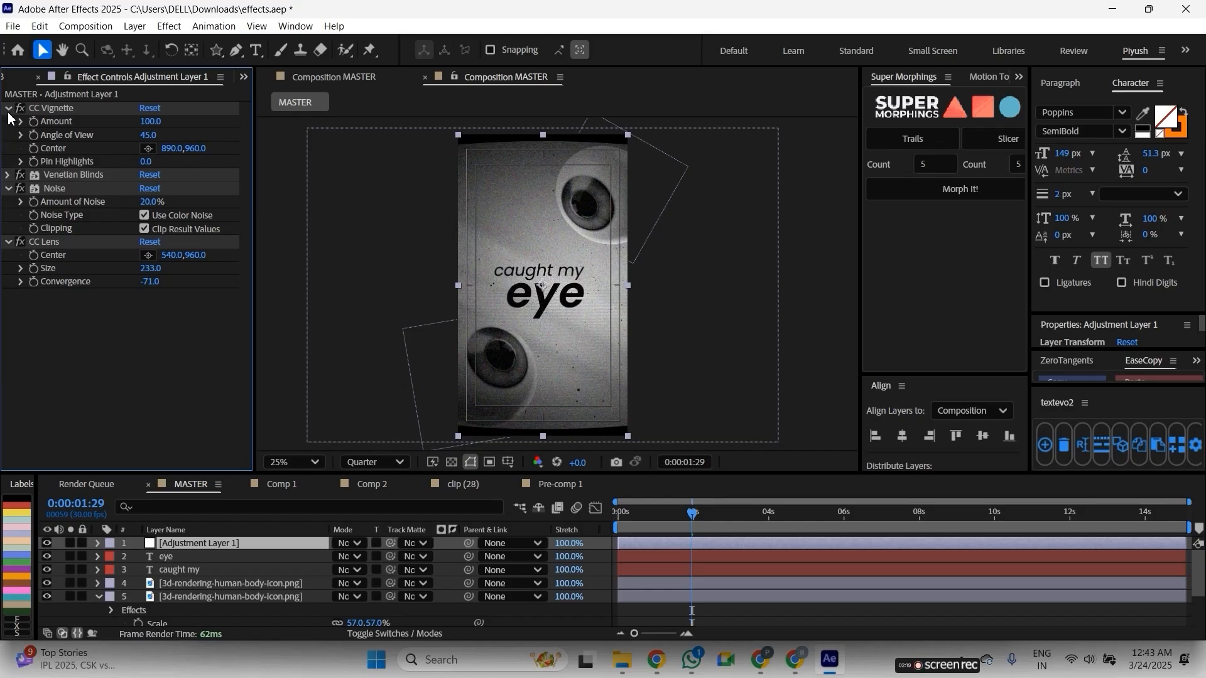
left_click(9, 109)
left_click(8, 135)
left_click(8, 149)
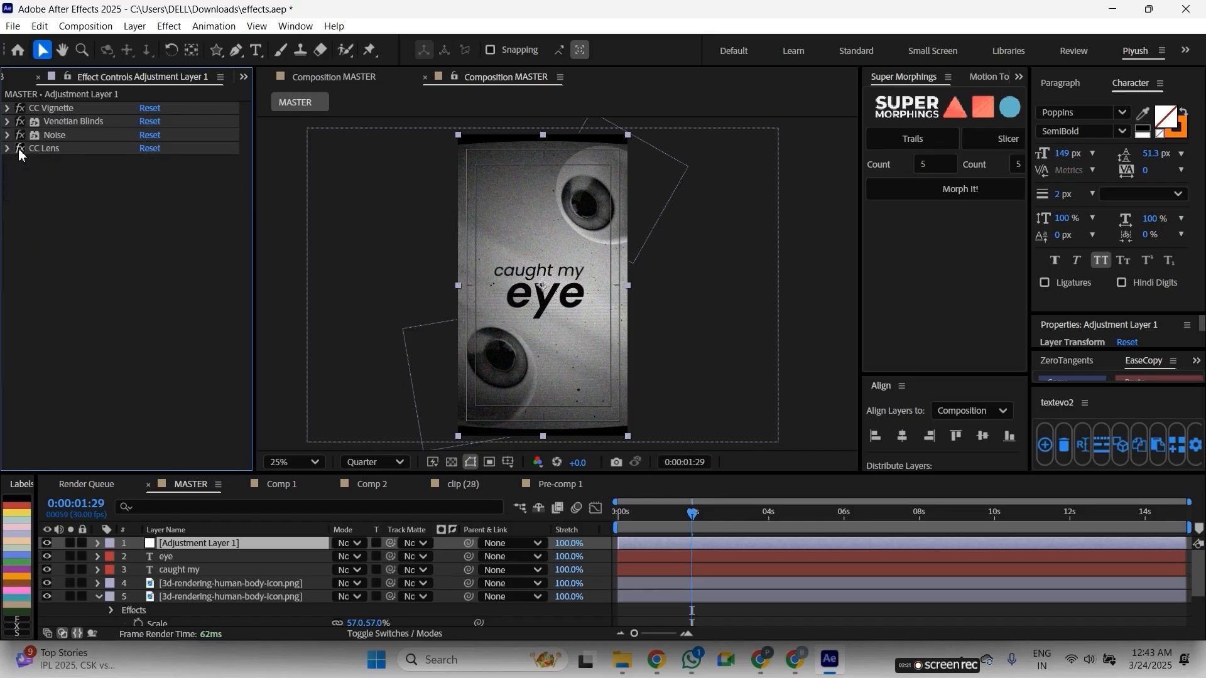
Step: Apply the Optics Compensation effect to Adjustment Layer 1 in MASTER
left_click(201, 544)
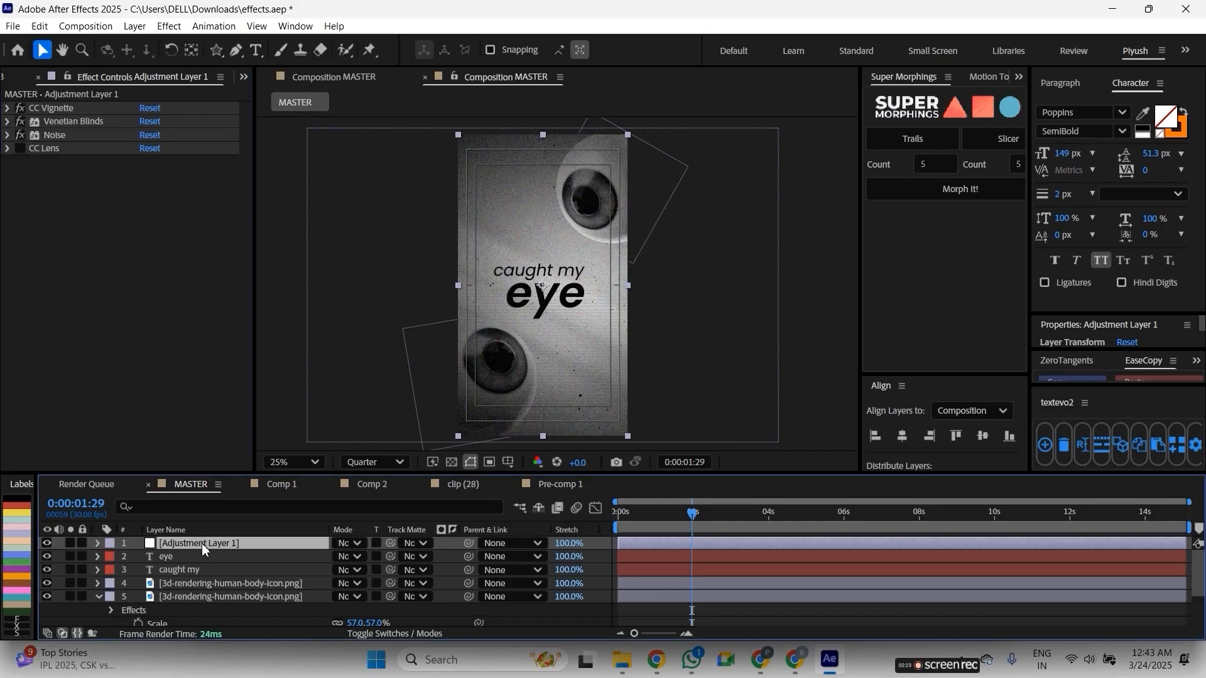
key("ctrl+space")
type("opti")
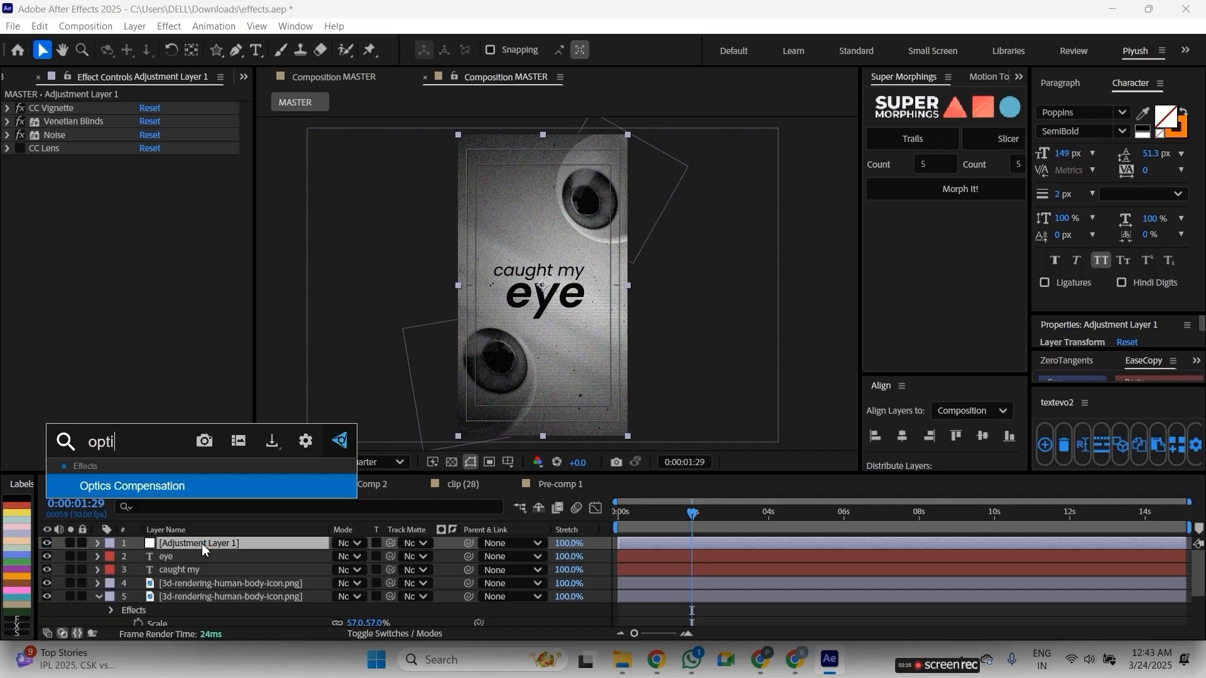
key("Return")
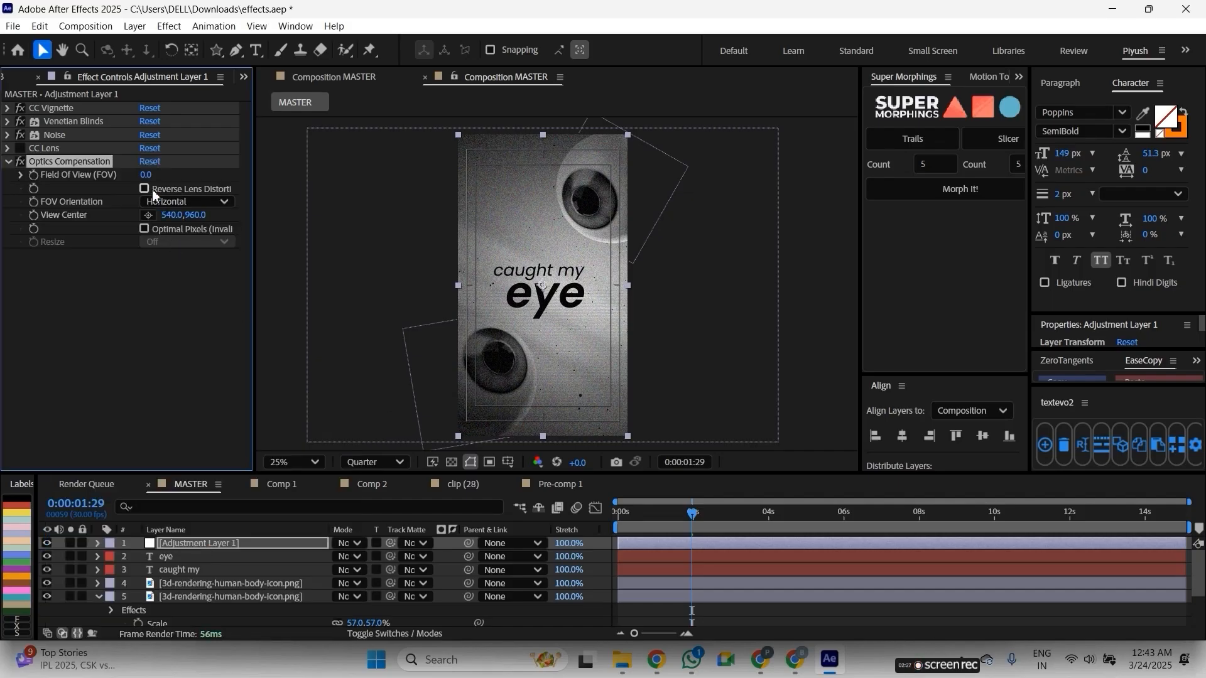
Step: Raise the adjustment layer's Field Of View to 51.9 and scrub the timeline to check the distortion
left_click_drag(211, 180, 599, 218)
left_click_drag(654, 333, 669, 314)
left_click_drag(694, 526, 749, 522)
Step: Try shifting the View Center horizontally, undo it, and move the View Center vertically to 1667
left_click_drag(176, 219, 69, 219)
key("ctrl+z")
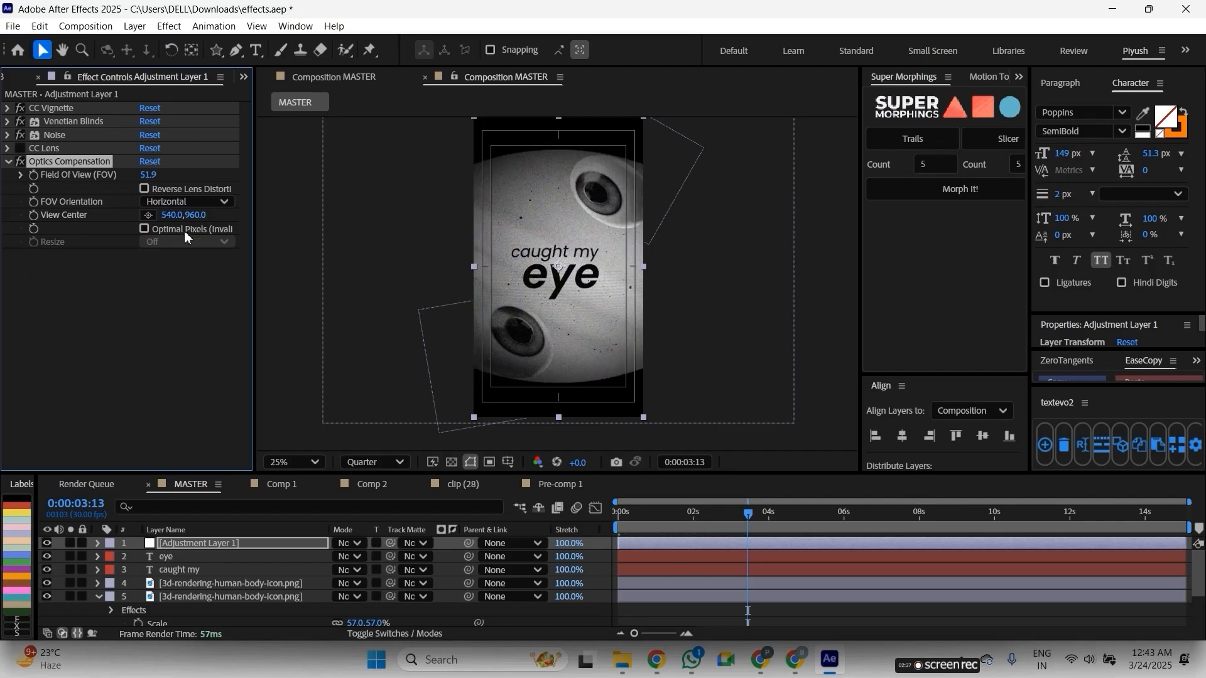
left_click_drag(200, 215, 663, 306)
left_click_drag(746, 516, 601, 519)
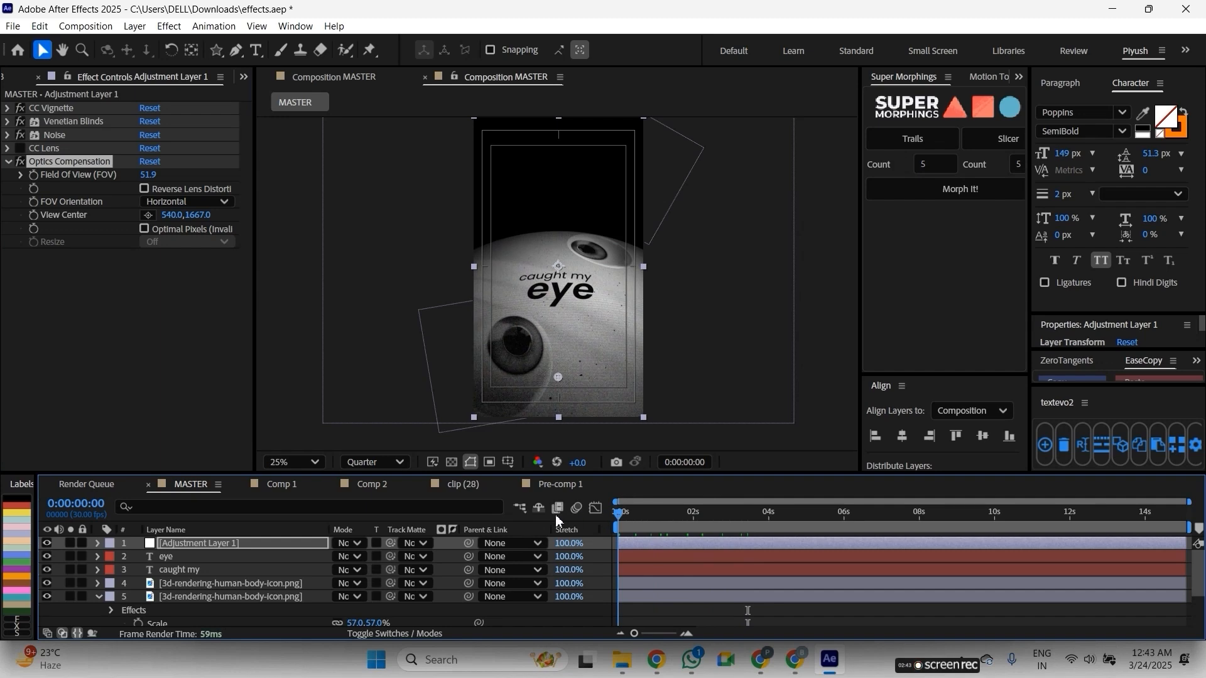
left_click(192, 583)
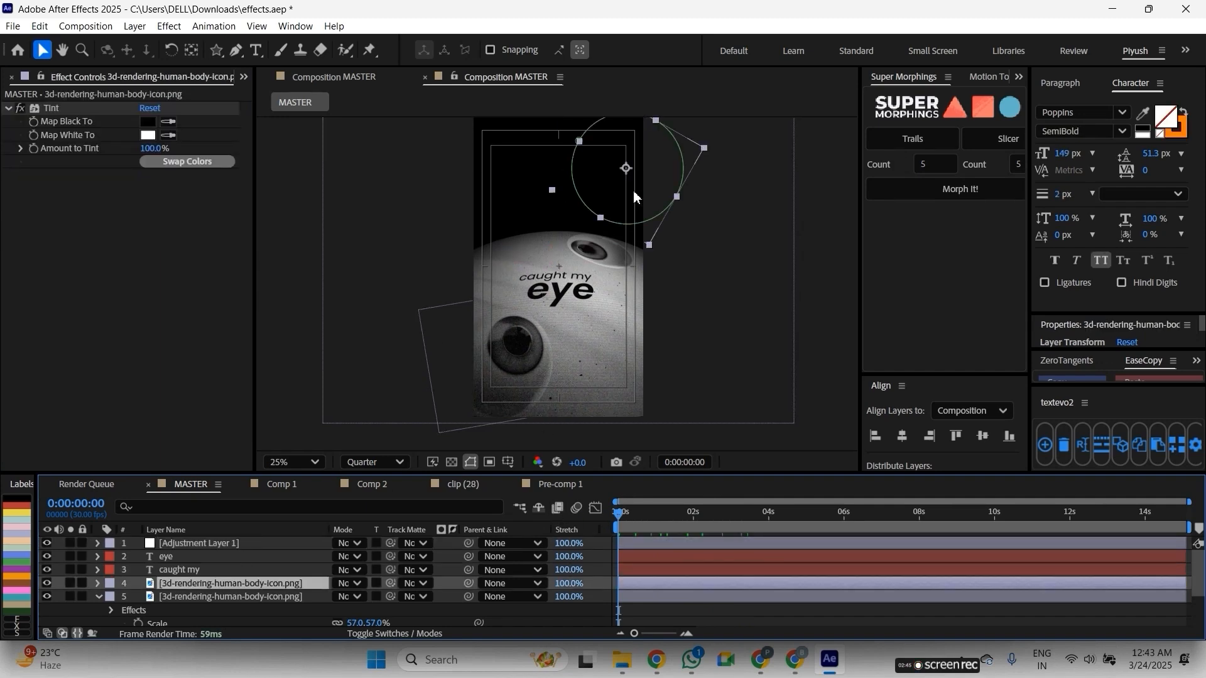
mouse_move(634, 176)
left_mouse_down()
mouse_move(628, 411)
mouse_move(642, 185)
mouse_move(644, 408)
mouse_move(643, 196)
left_mouse_up()
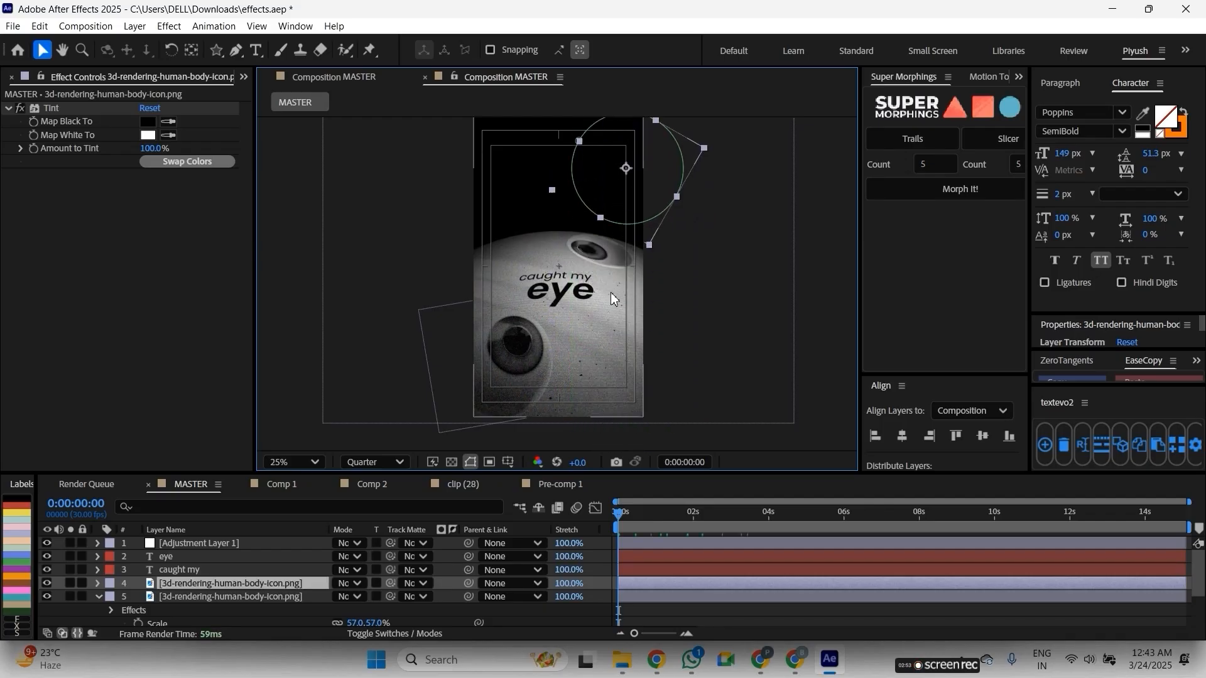
left_click(295, 274)
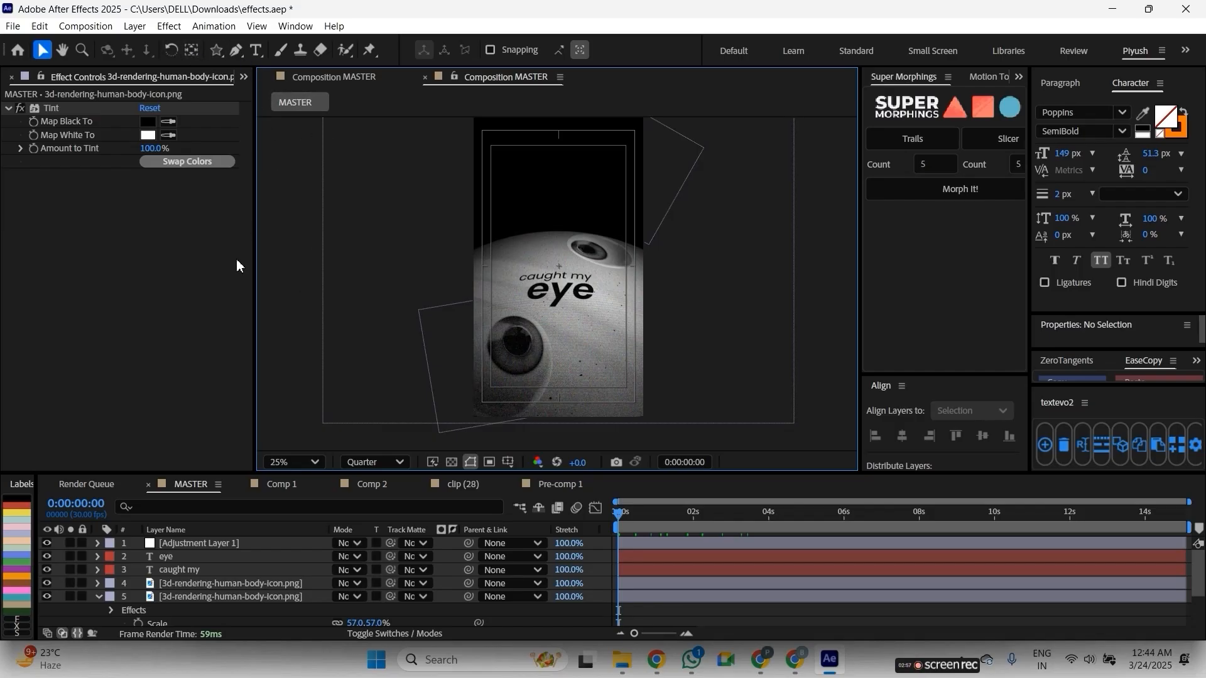
Step: Add a red rectangle shape layer filling the whole frame and place it directly above the cement wall background
left_click_drag(212, 52, 264, 49)
double_click(216, 51)
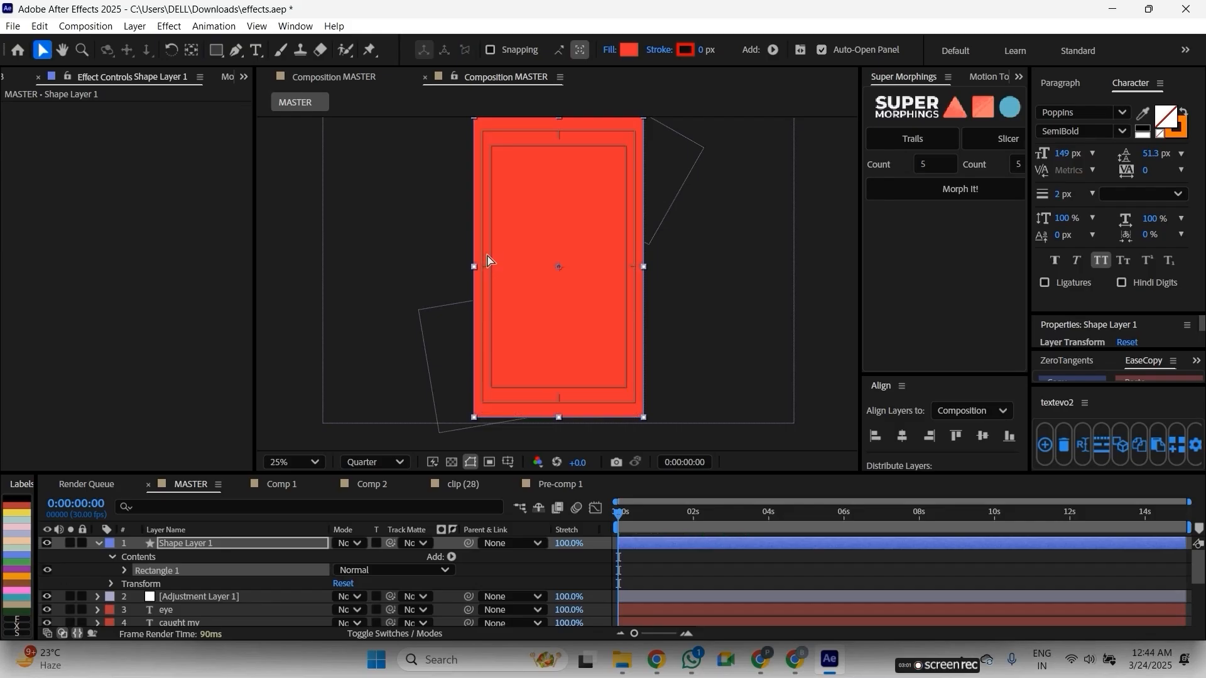
key("ctrl+shift+bracketleft")
key("ctrl+bracketright")
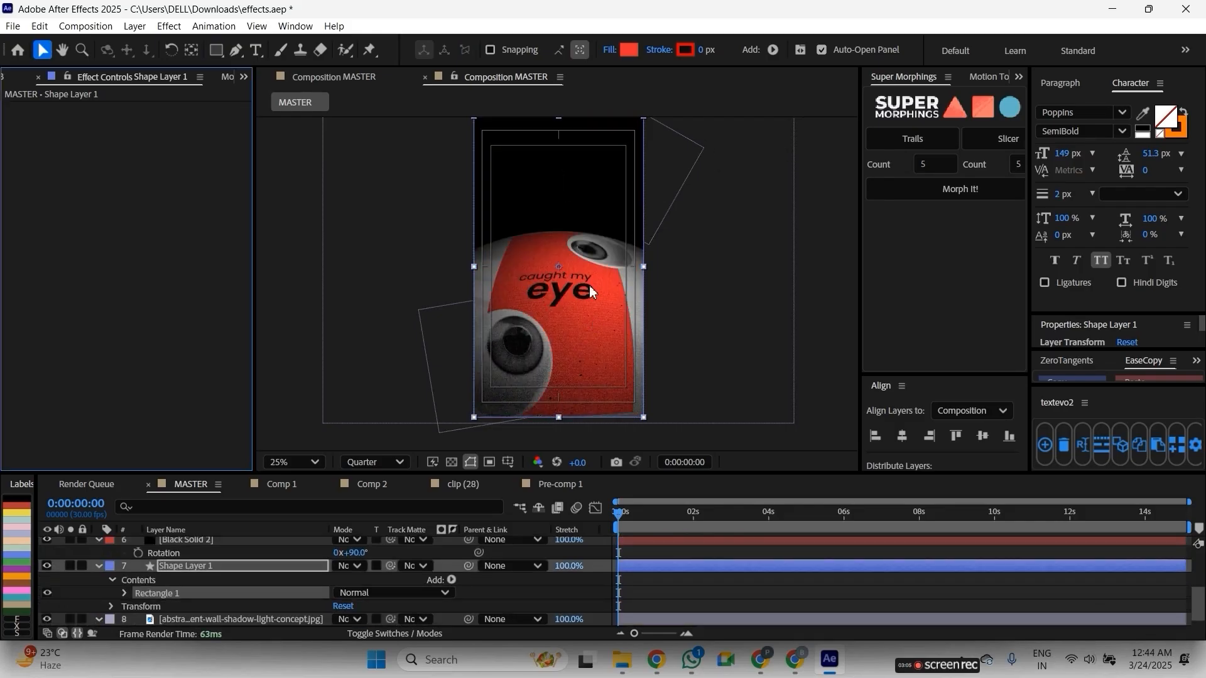
Step: Move Shape Layer 1 above Black Solid 2 in the layer stack
scroll(198, 564, "up", 1)
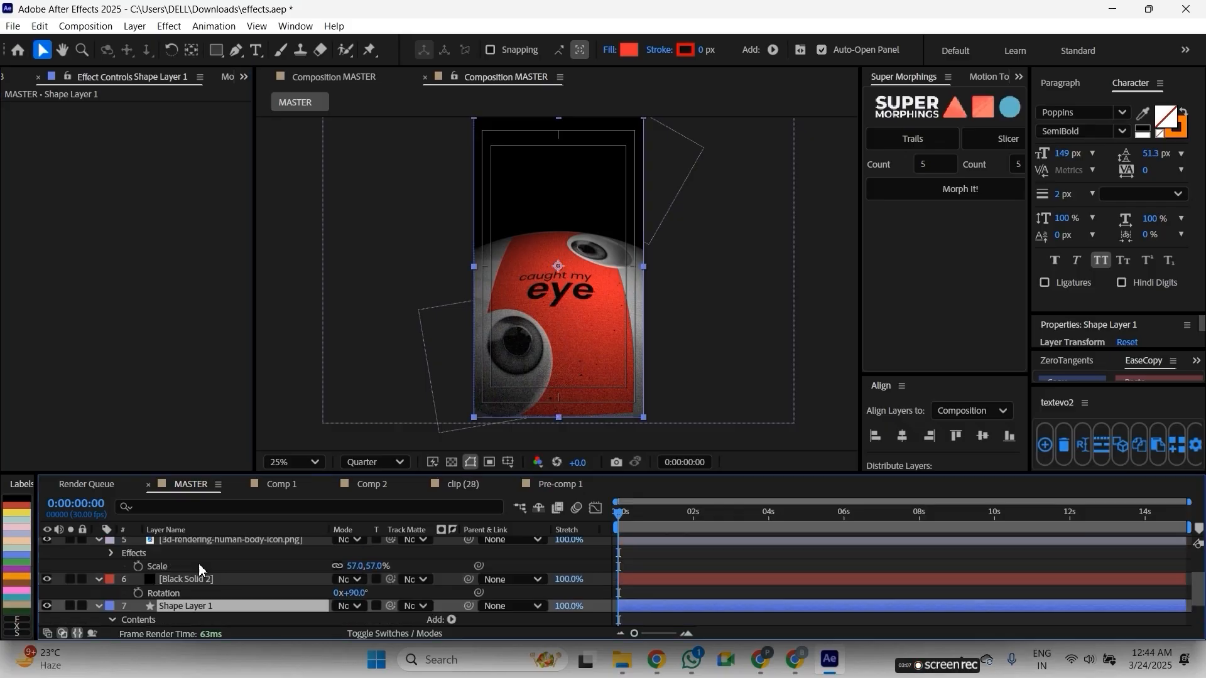
scroll(191, 581, "down", 2)
left_click(186, 602)
scroll(186, 603, "up", 1)
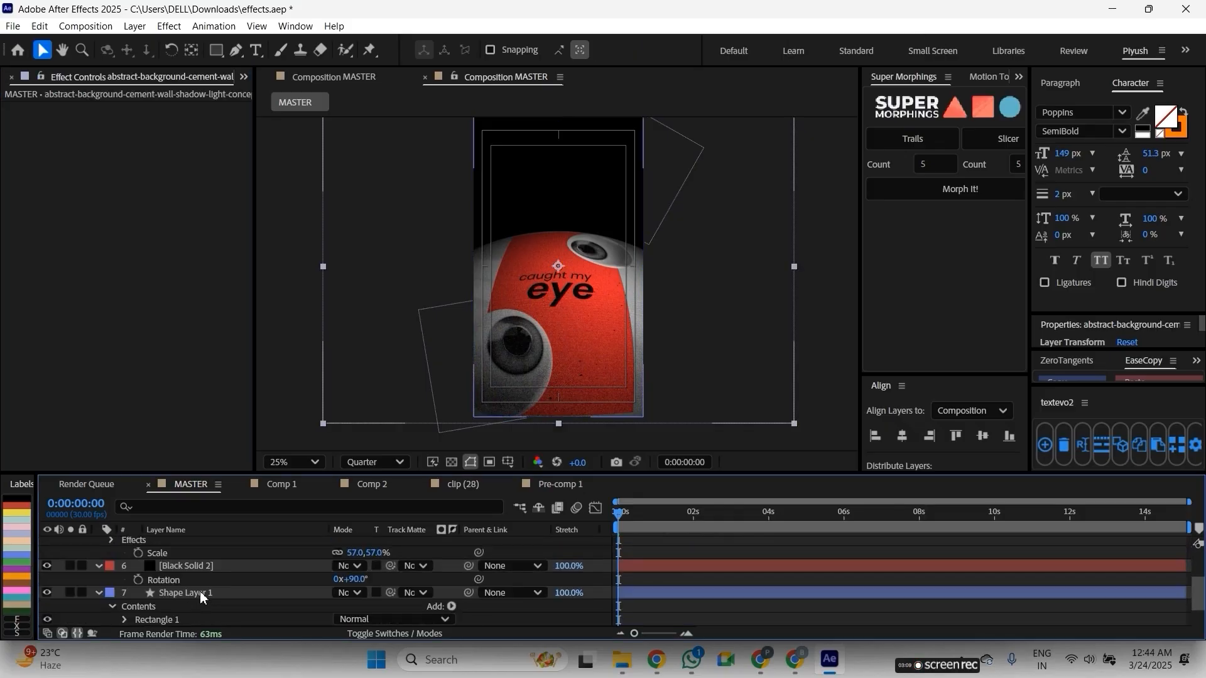
left_click(192, 568)
left_click_drag(193, 592, 182, 582)
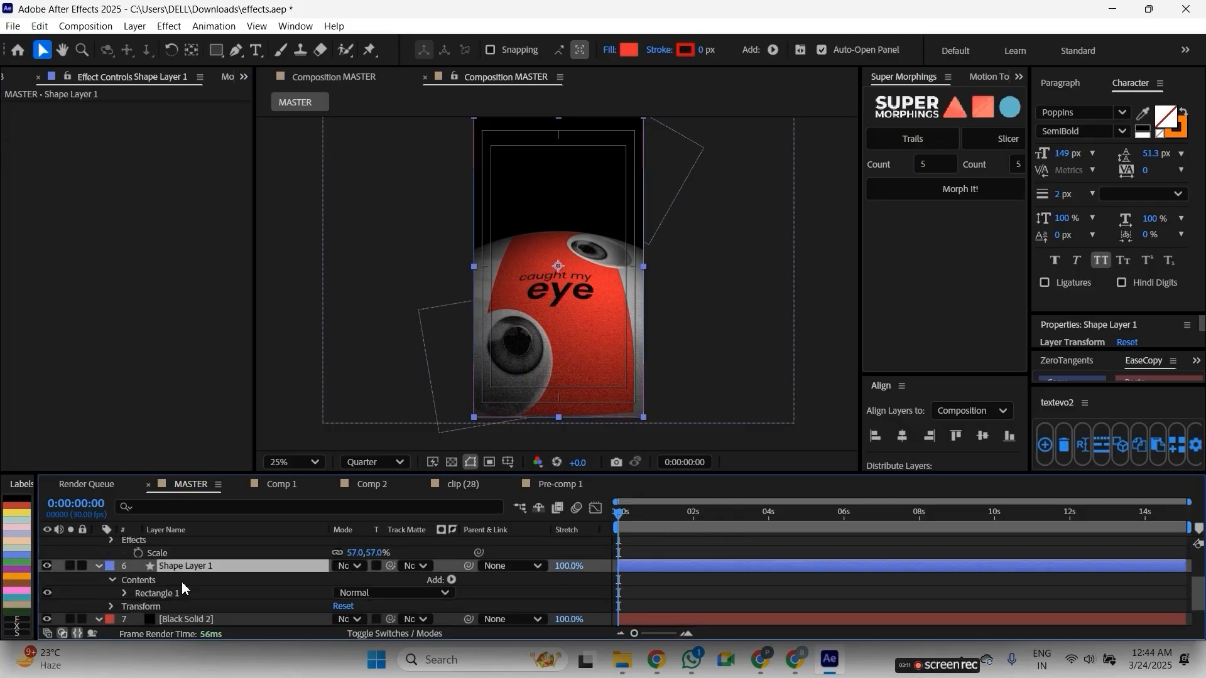
Step: Try raising Shape Layer 1 above the eye image layers and return it beneath them
key("ctrl+]")
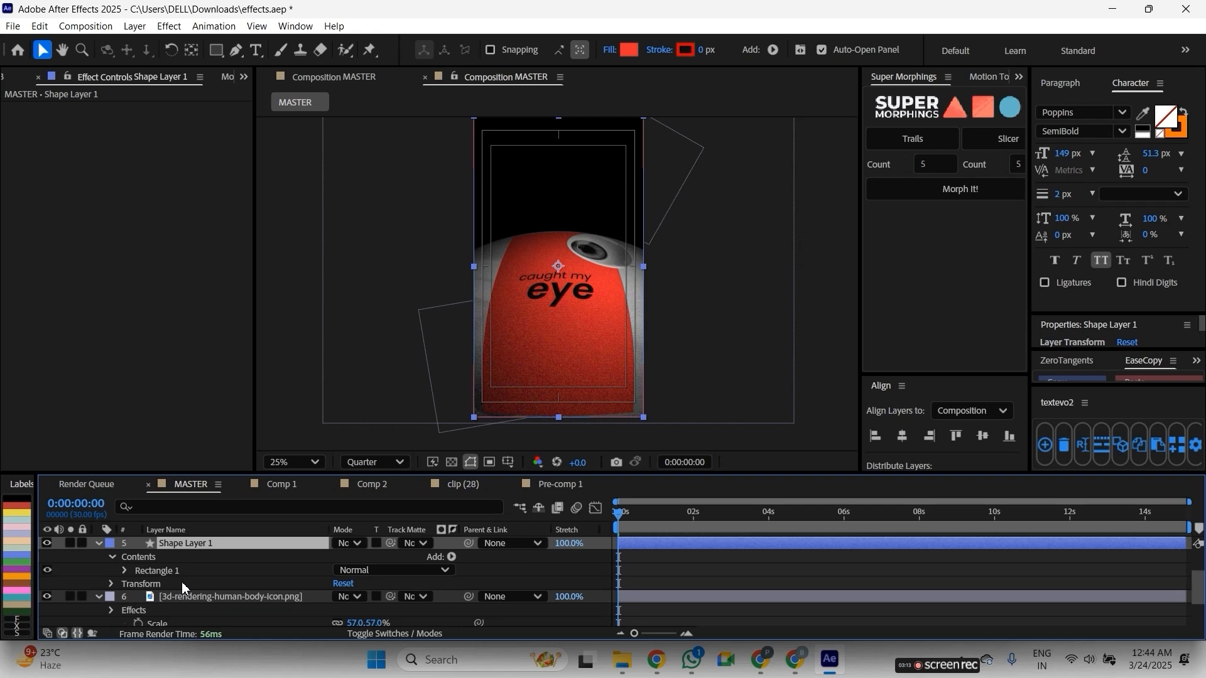
key("ctrl+]")
key("ctrl+[")
key("ctrl+[")
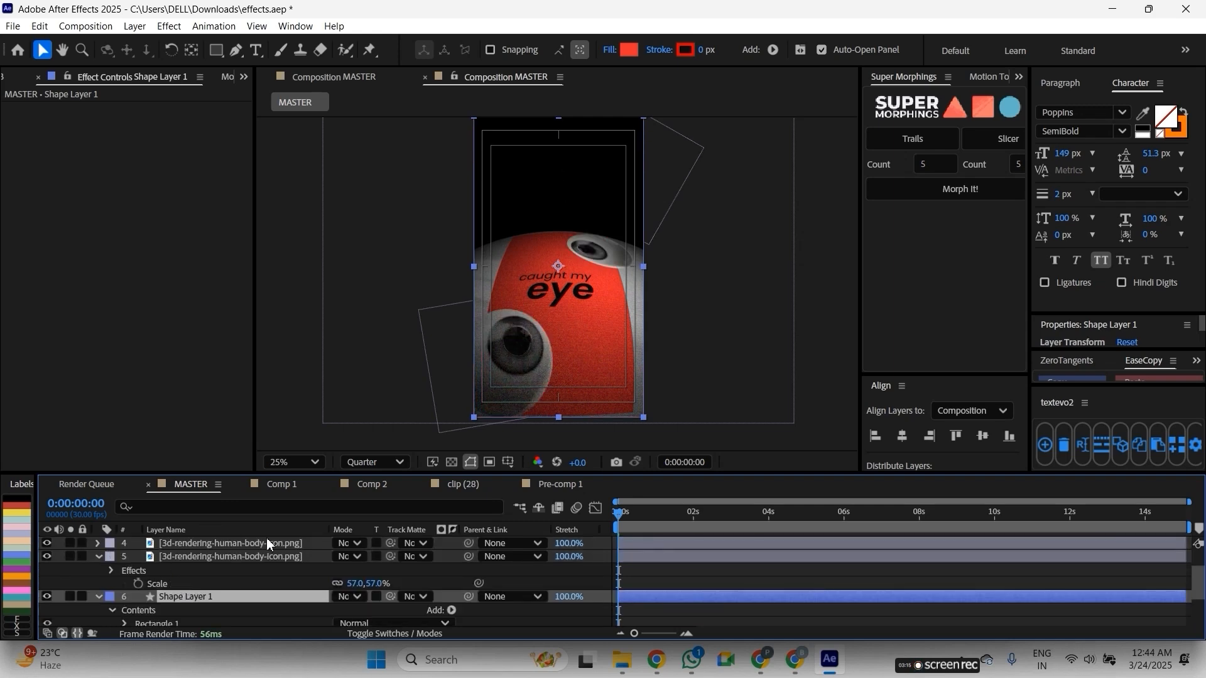
Step: Compare the composition with and without the Optics Compensation effect on Adjustment Layer 1
scroll(266, 537, "up", 2)
left_click(209, 544)
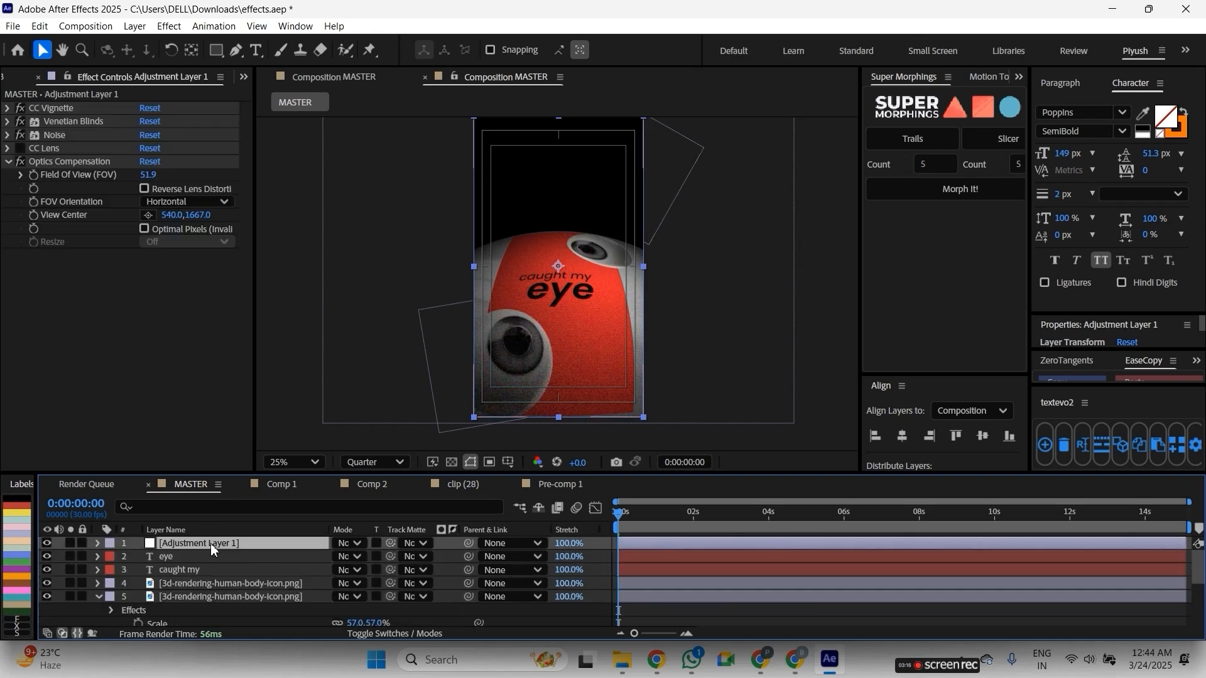
left_click(22, 163)
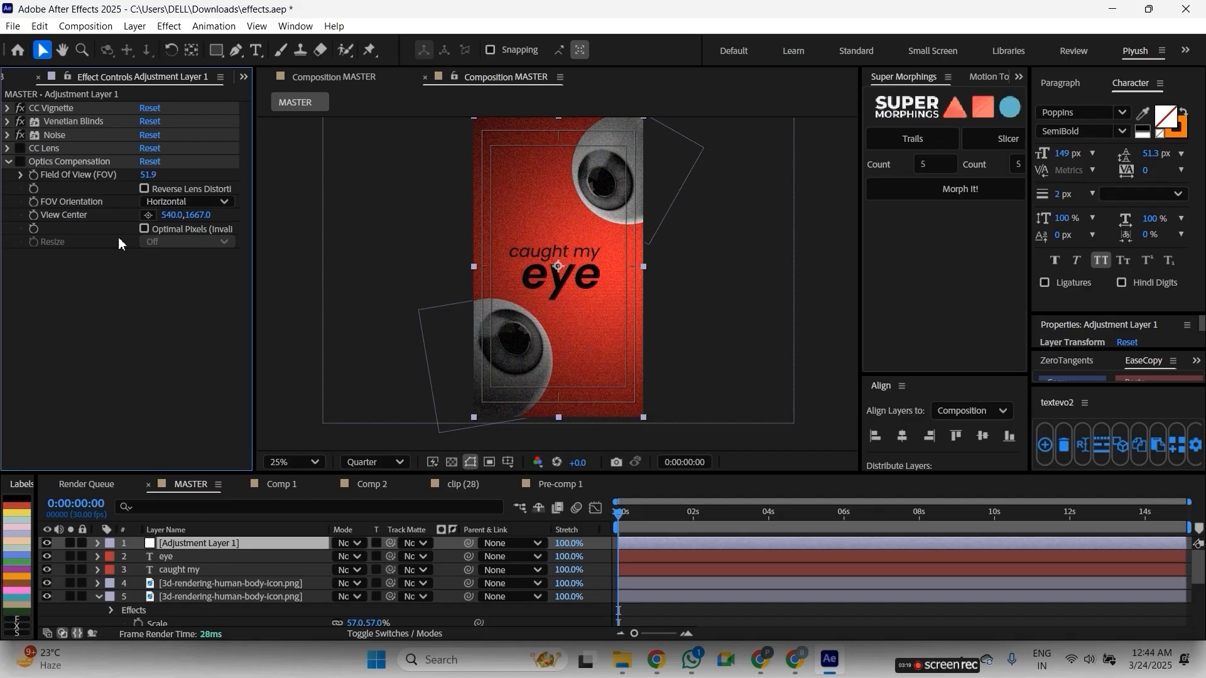
left_click(22, 163)
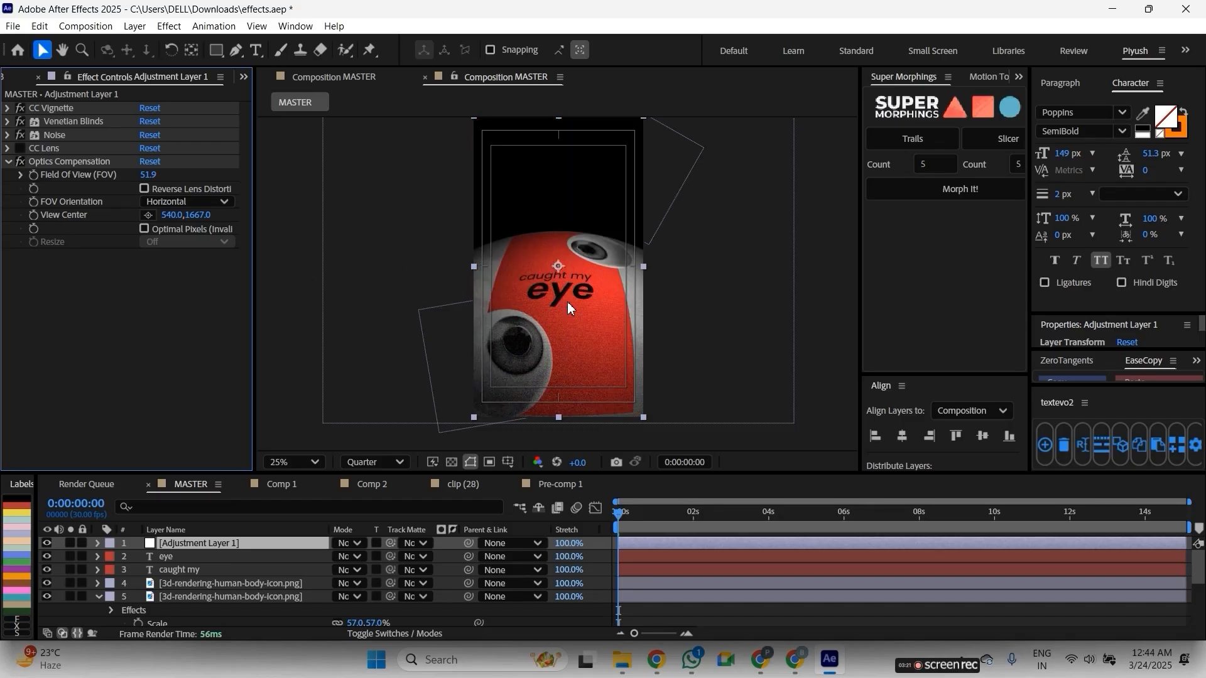
Step: Try shifting the Optics Compensation View Center horizontally and vertically, restore it, and collapse the eye image layer's properties
left_click_drag(168, 215, 14, 242)
key("ctrl+z")
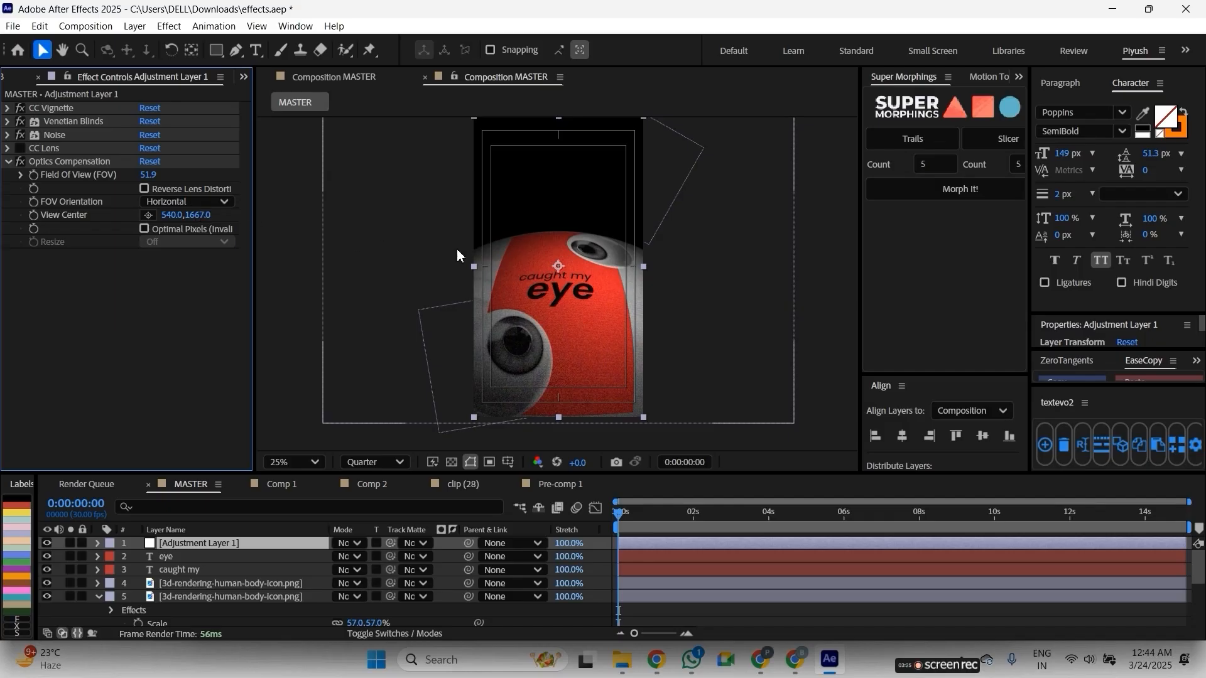
left_click_drag(207, 216, 154, 247)
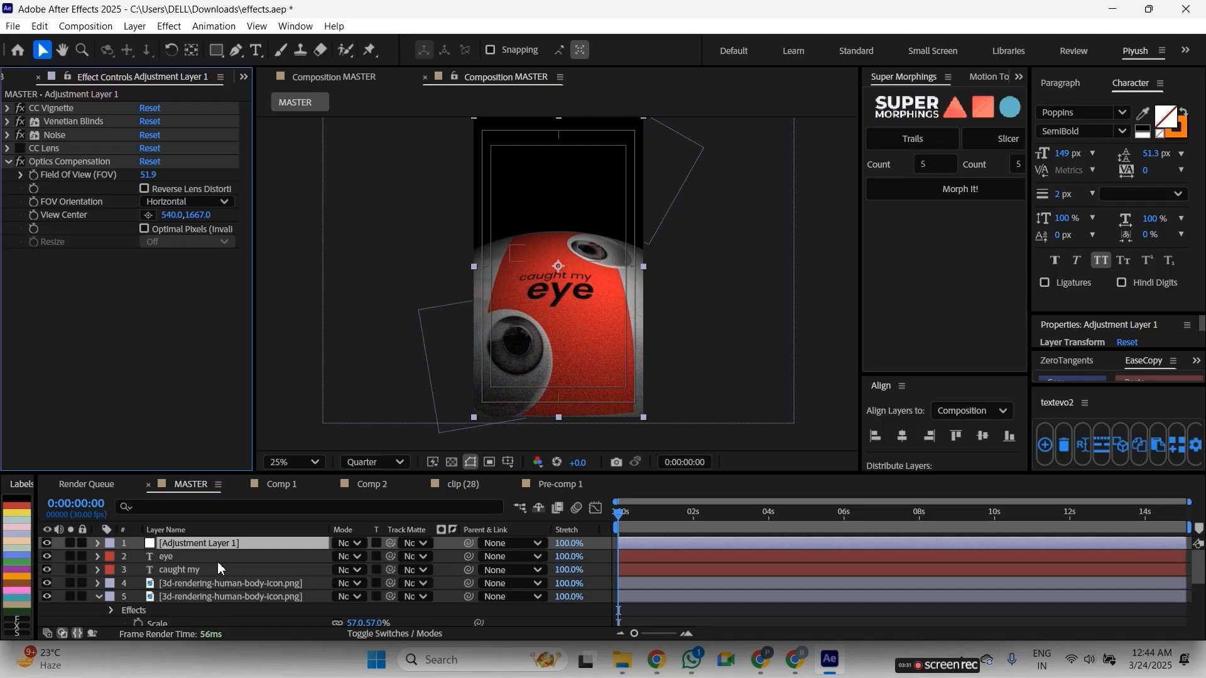
left_click(99, 596)
Step: Apply the Shift Channels effect to the lower eye image layer
left_click(303, 347)
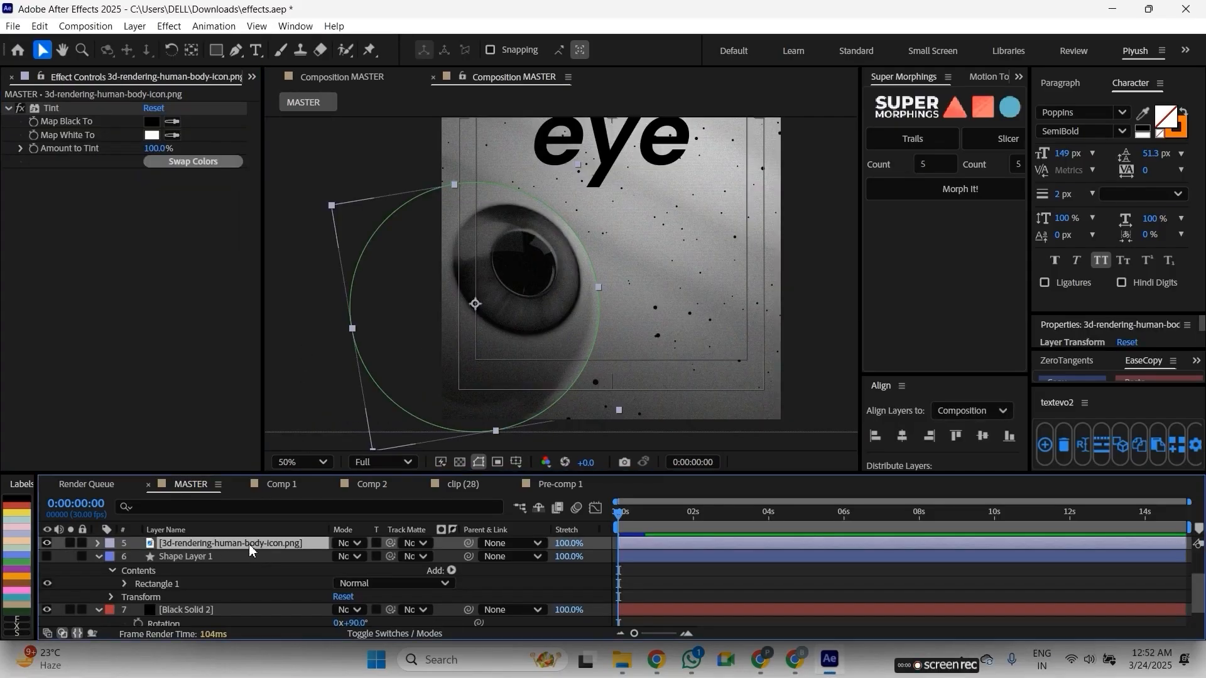
key("ctrl+space")
type("shi")
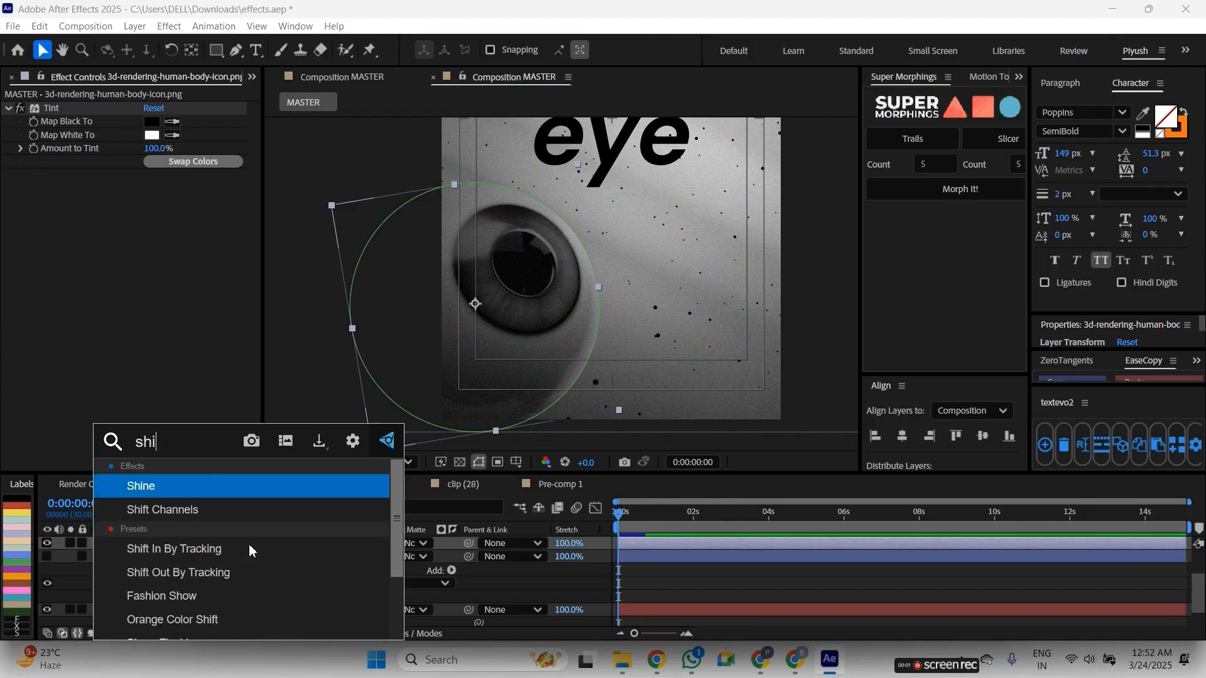
key("Down")
key("Return")
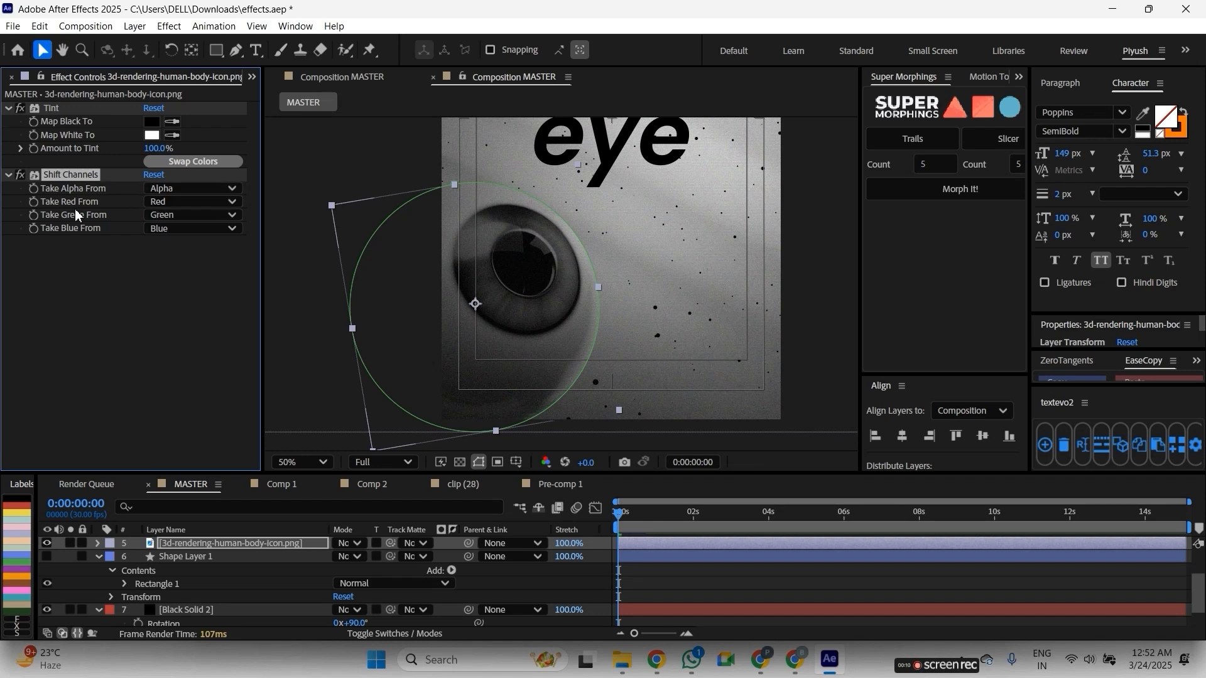
Step: Set Take Green From and Take Blue From to Full Off in the lower eye layer's Shift Channels effect
left_click(165, 214)
left_click(188, 378)
left_click(176, 229)
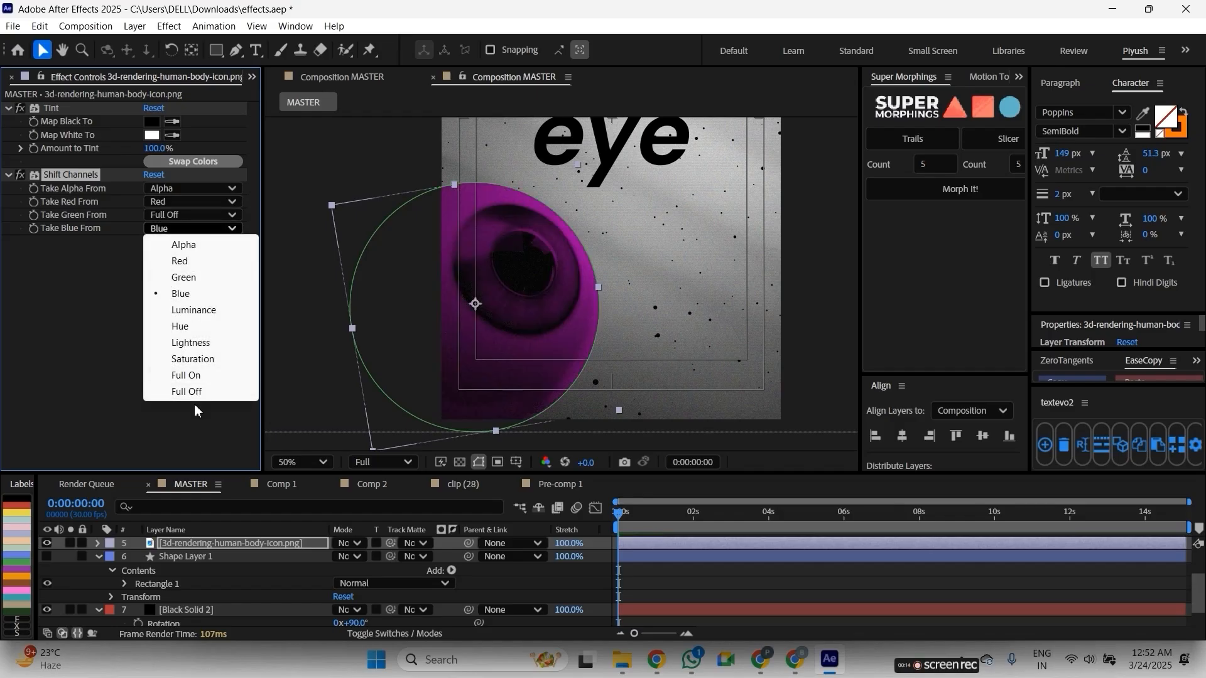
left_click(182, 392)
Step: Duplicate the red eye layer and make the copy green, with Take Green From set to Green and red and blue set to Full Off
left_click(211, 547)
key("ctrl+d")
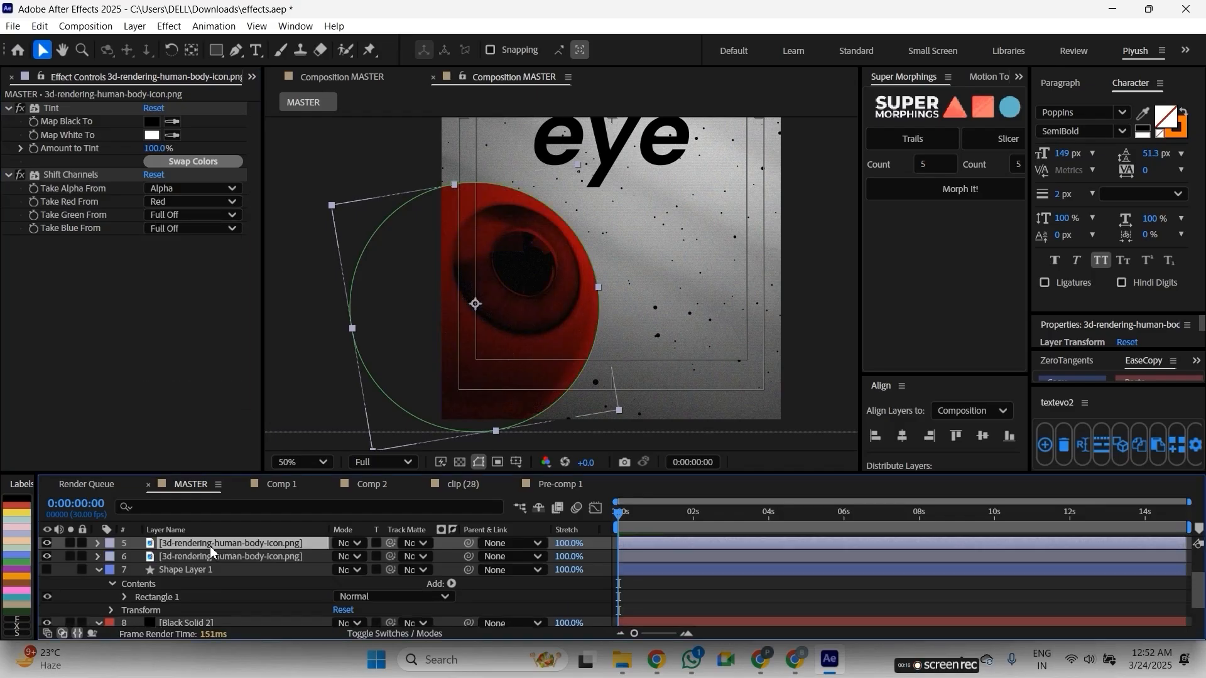
left_click(188, 215)
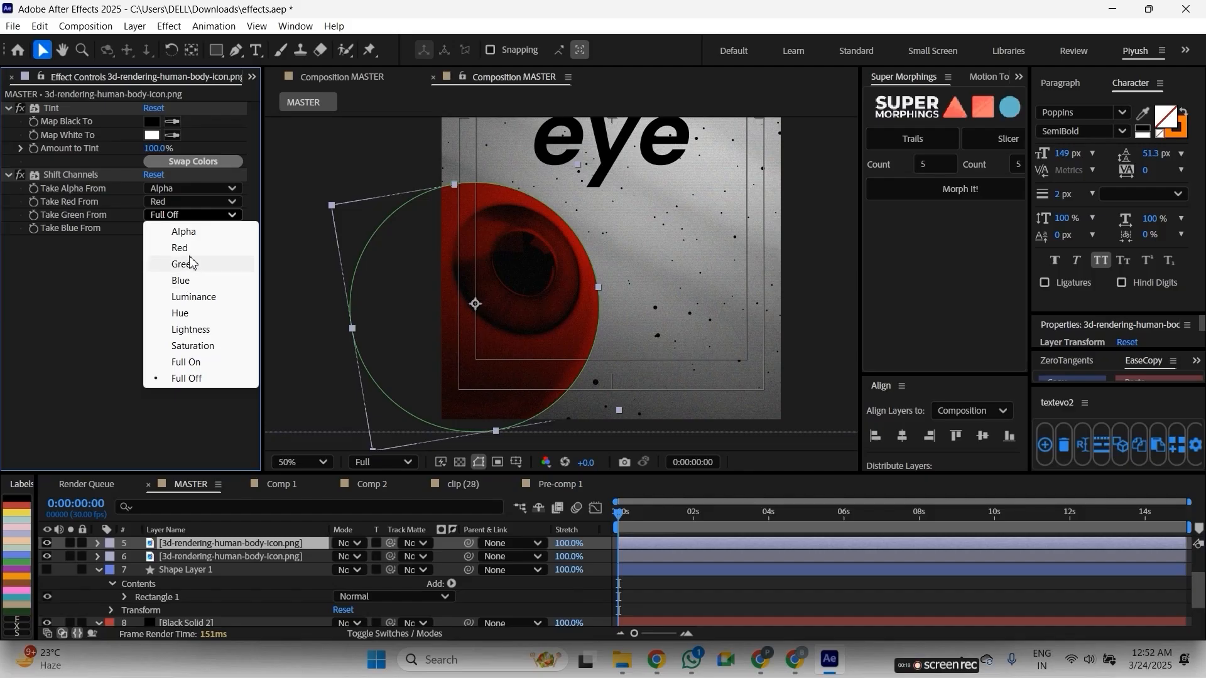
left_click(191, 265)
left_click(188, 229)
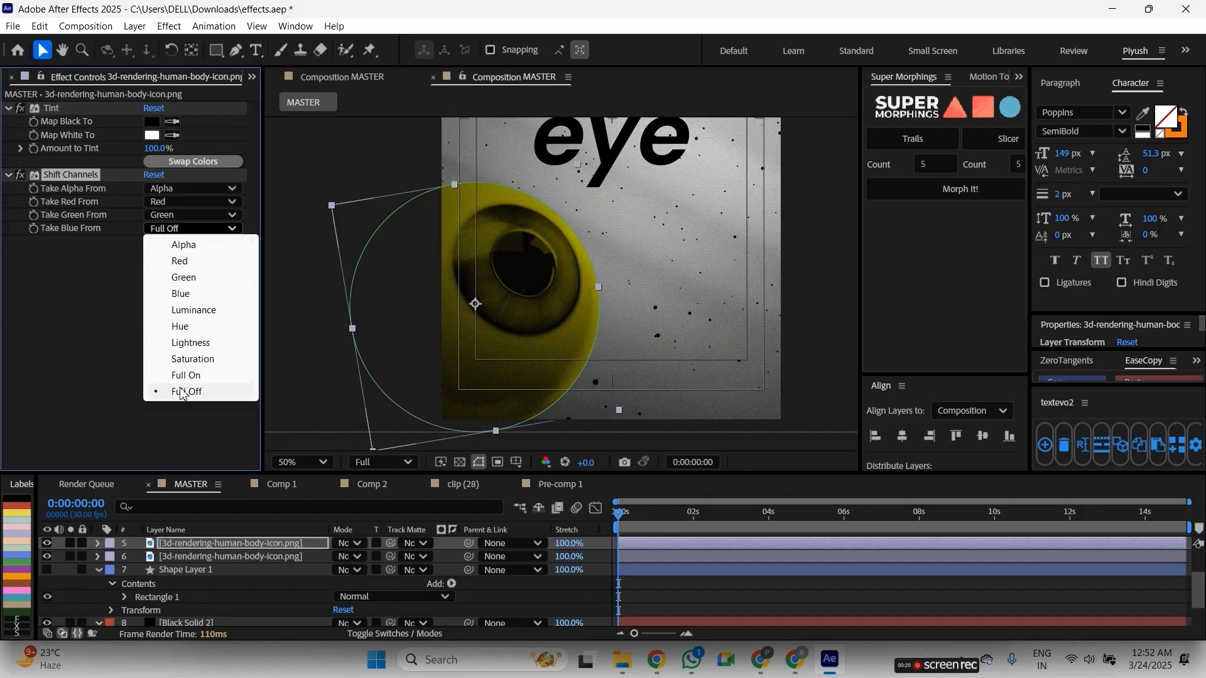
left_click(186, 392)
left_click(184, 203)
left_click(188, 364)
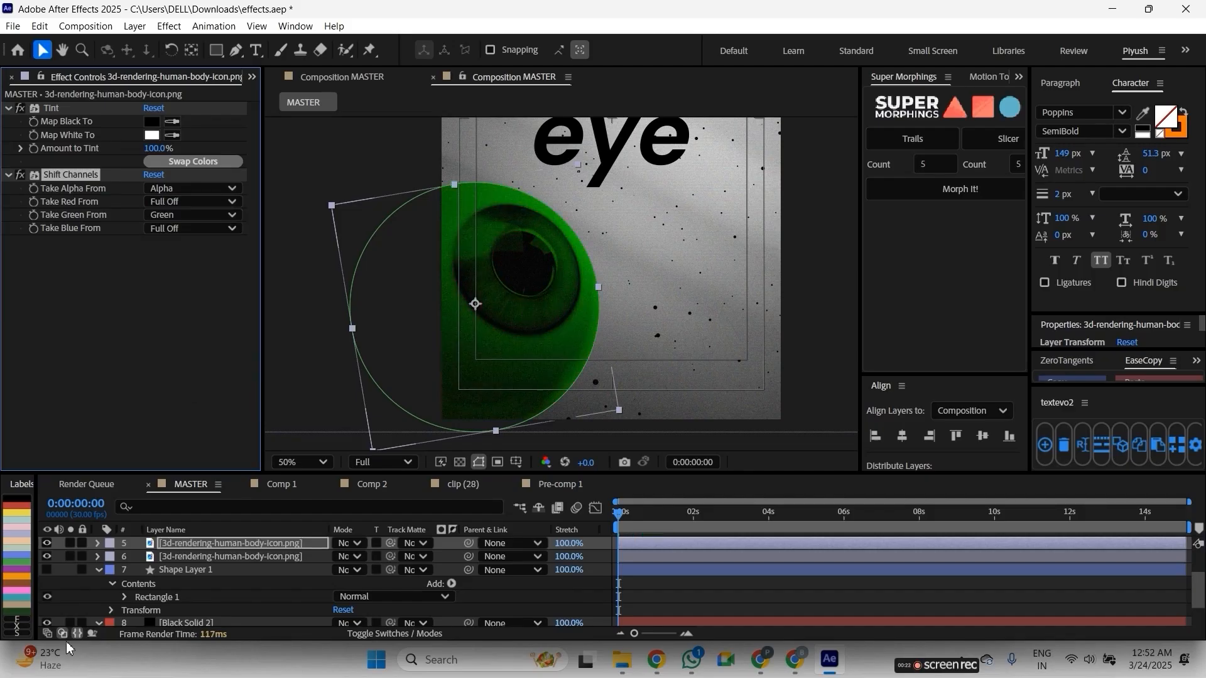
Step: Duplicate the green eye layer and make the copy blue, with Take Blue From set to Blue and red and green set to Full Off
key("ctrl+d")
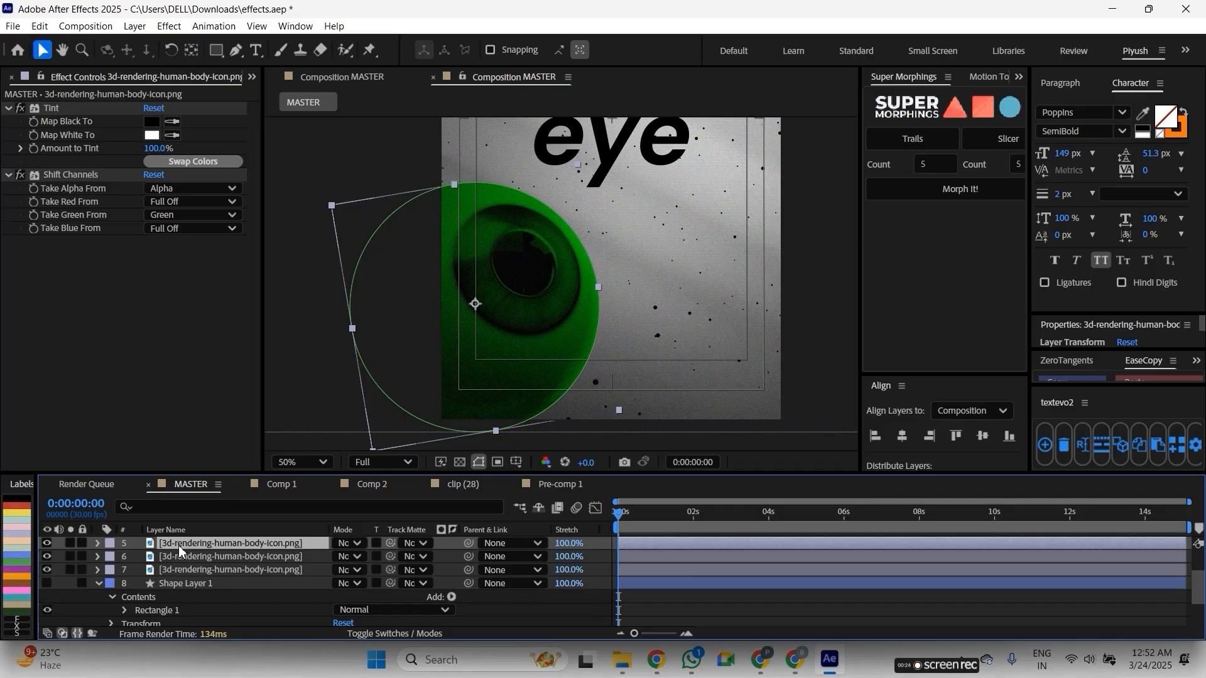
left_click(183, 229)
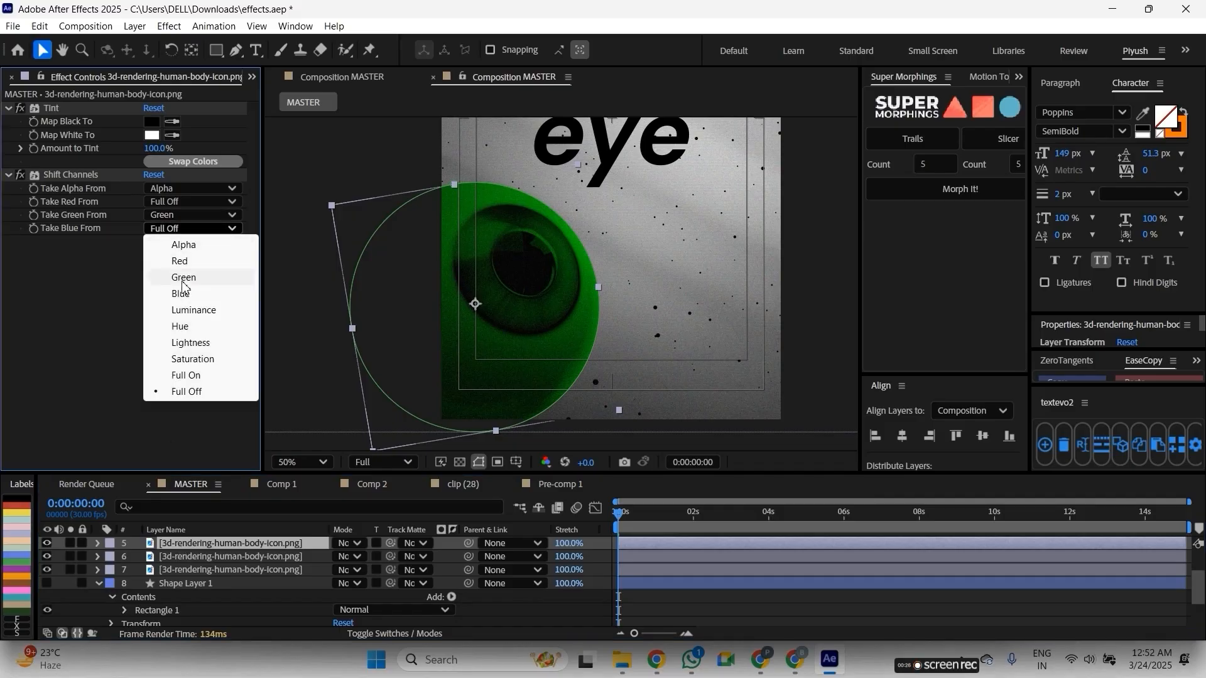
left_click(182, 284)
left_click(189, 202)
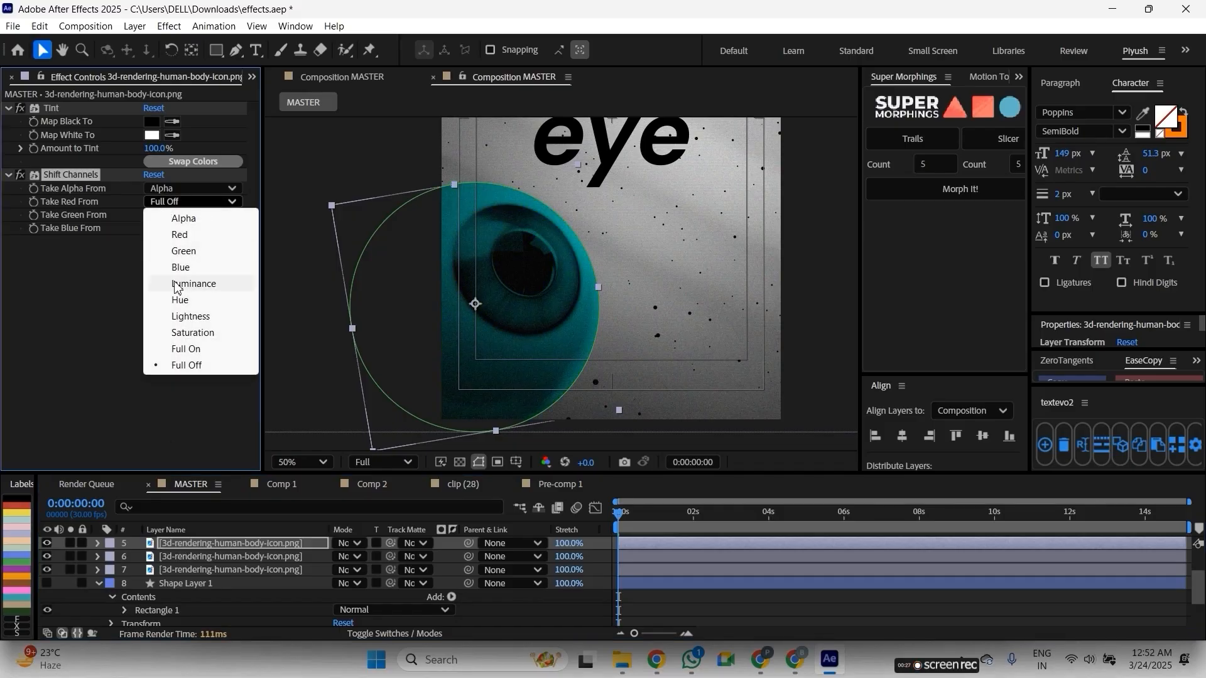
left_click(182, 348)
left_click(189, 201)
left_click(187, 365)
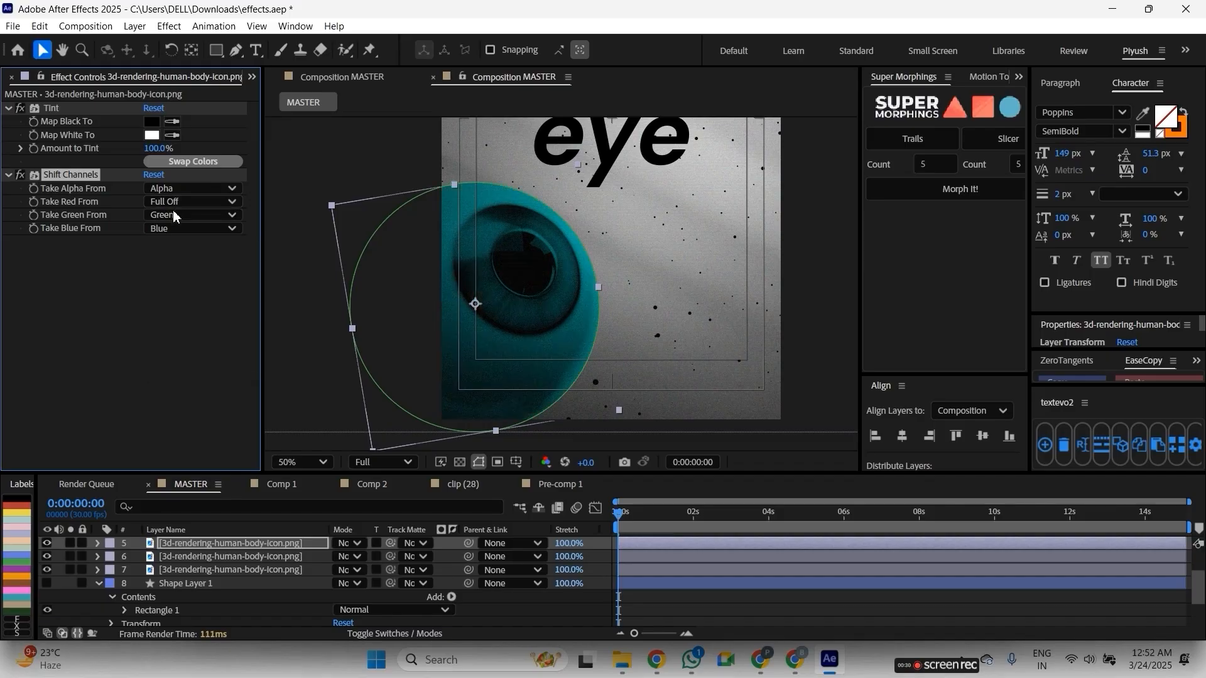
left_click(176, 216)
left_click(186, 378)
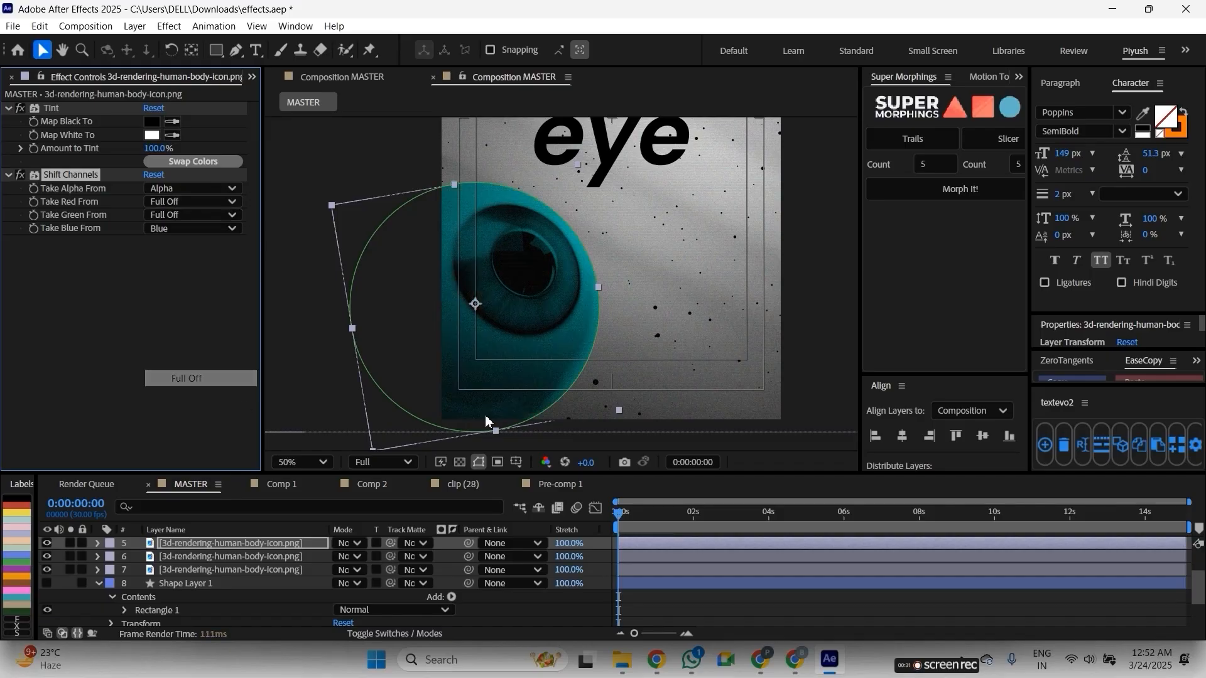
Step: Duplicate the red eye layer, bring the copy to the top of the stack and disable its Shift Channels effect
left_click(211, 569)
left_click(206, 584)
left_click(205, 569)
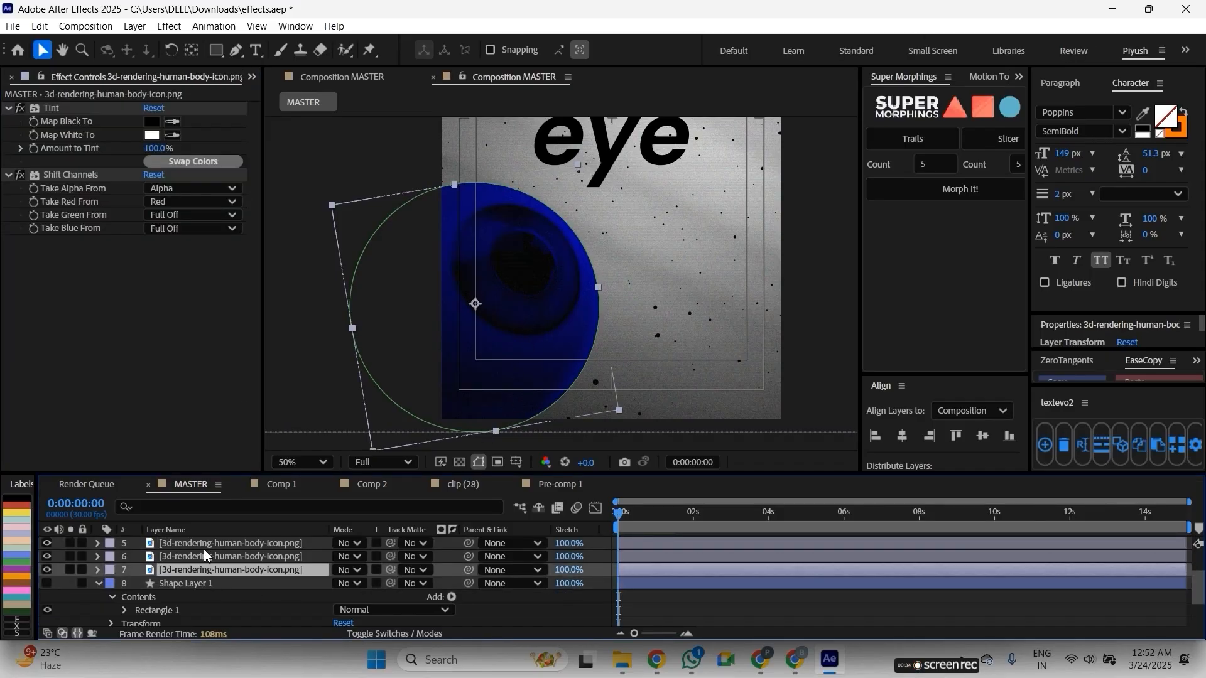
key("ctrl+d")
key("ctrl+shift+bracketright")
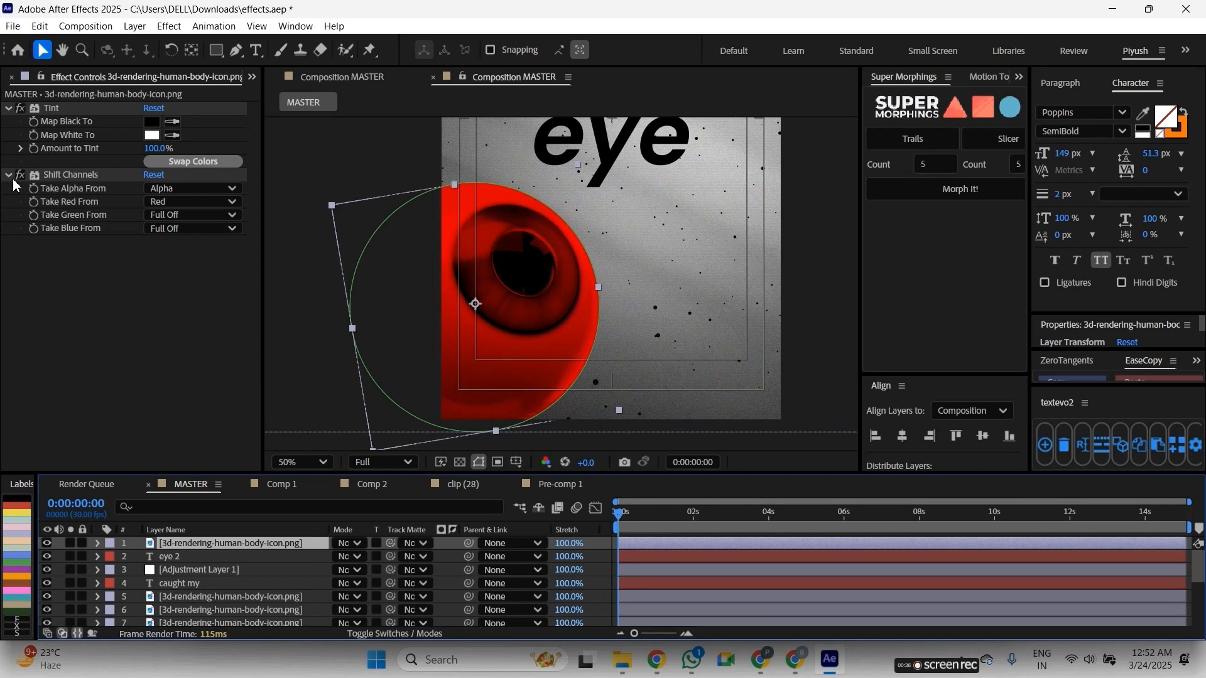
left_click(19, 175)
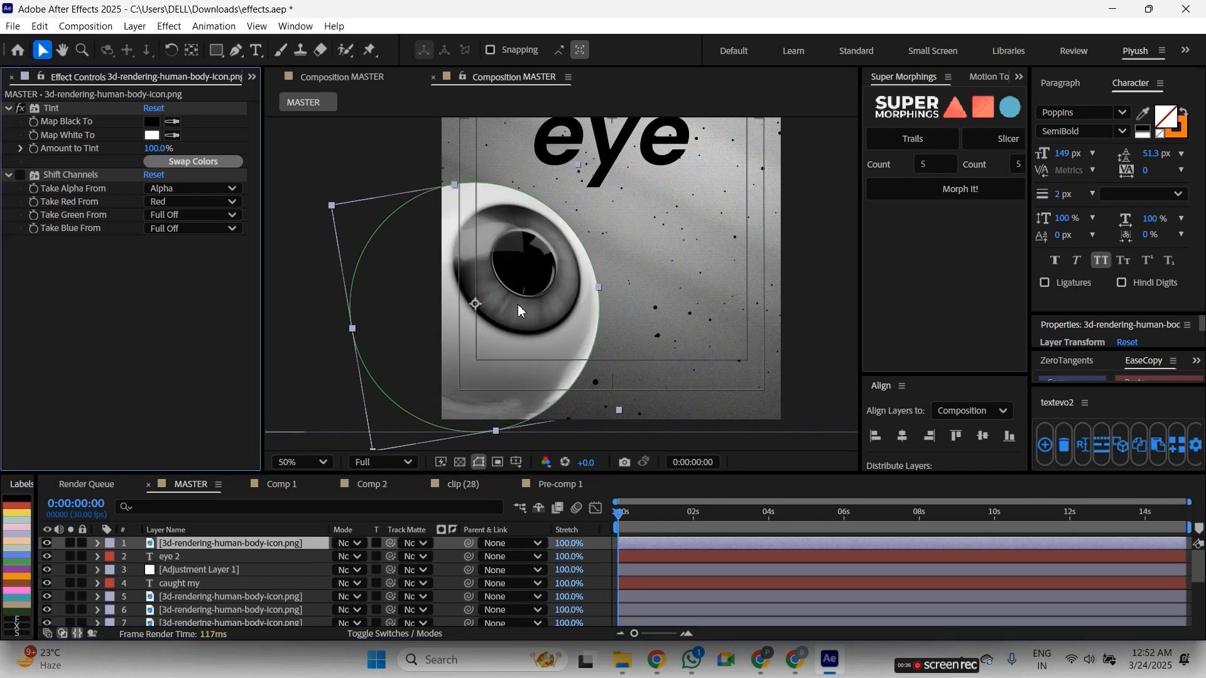
Step: Move the eye copy without channel shifting down the layer stack to directly beneath the "caught my" text layer
left_click(78, 177)
scroll(424, 281, "down", 2)
scroll(427, 284, "up", 2)
left_click_drag(459, 306, 447, 310)
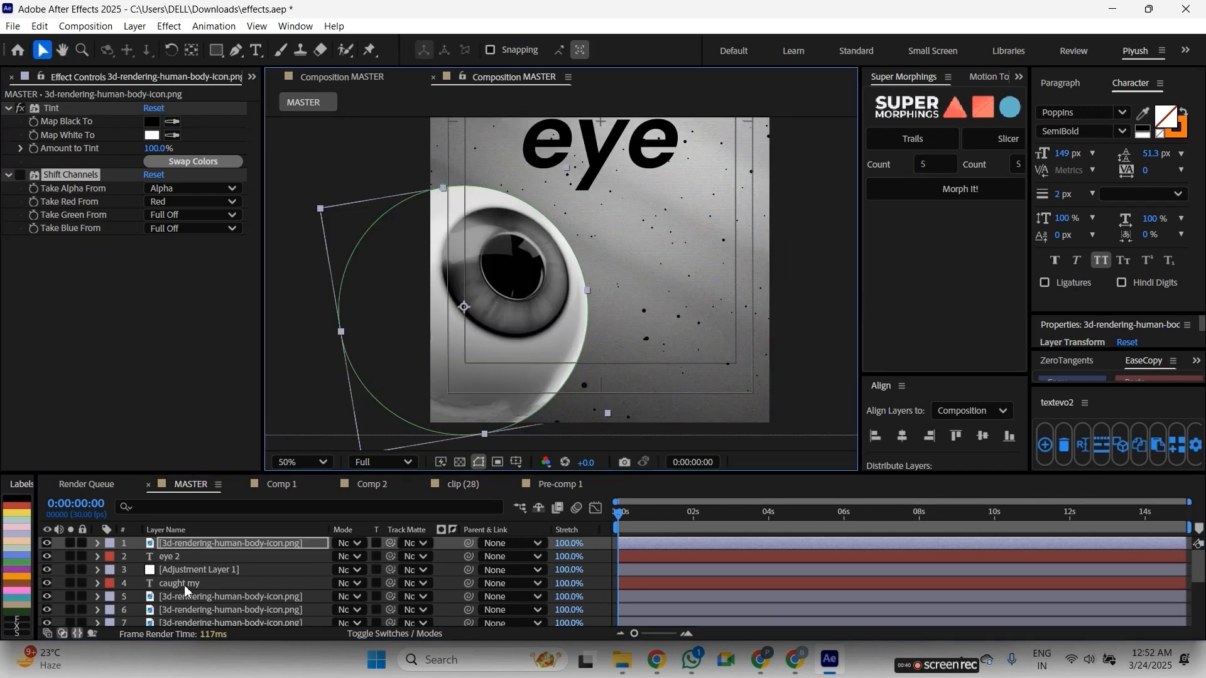
left_click(202, 544)
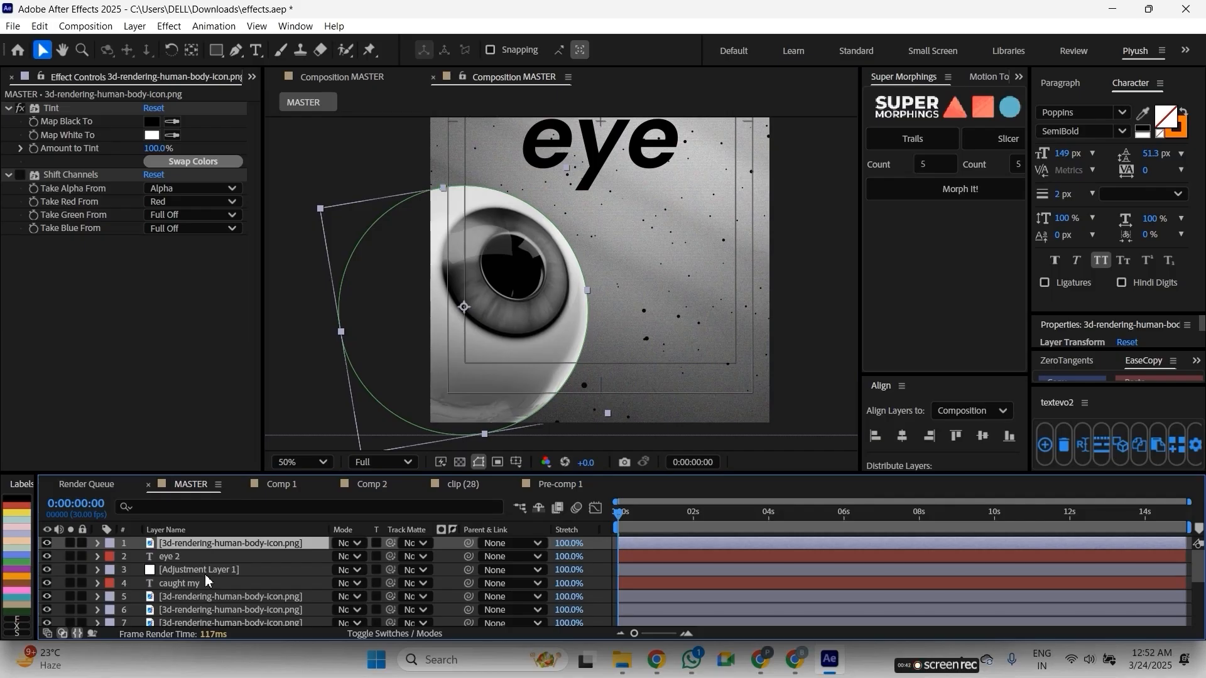
key("ctrl+[")
key("ctrl+[")
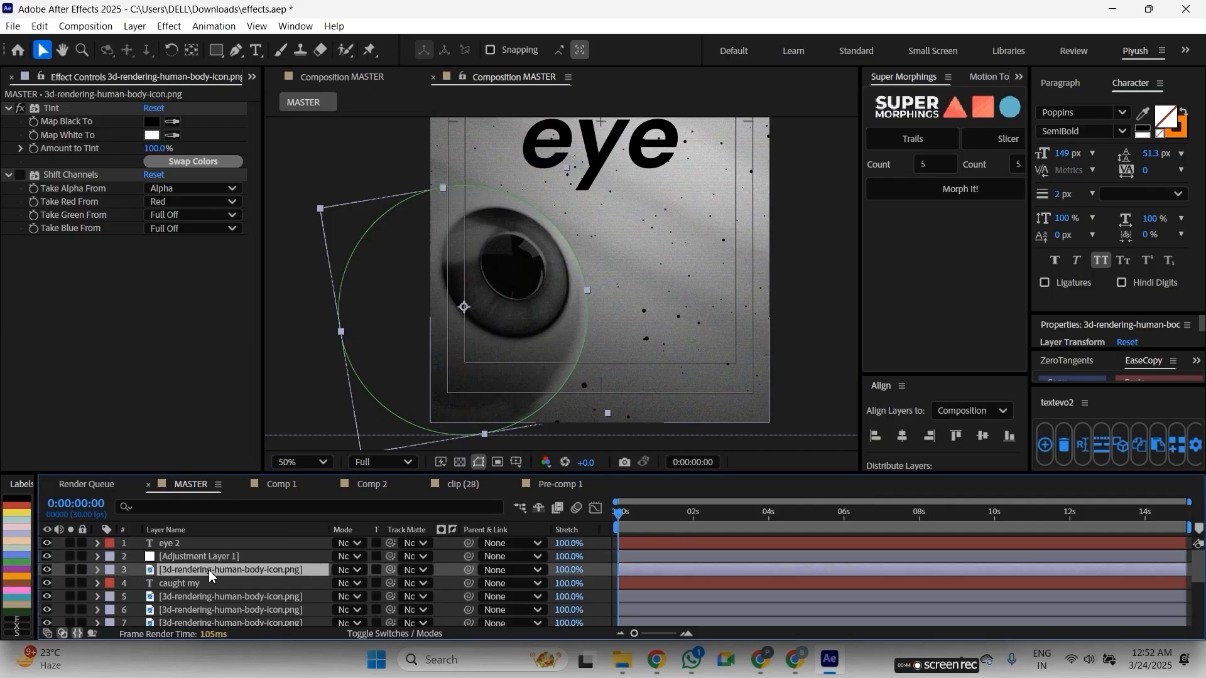
key("ctrl+[")
scroll(207, 585, "down", 2)
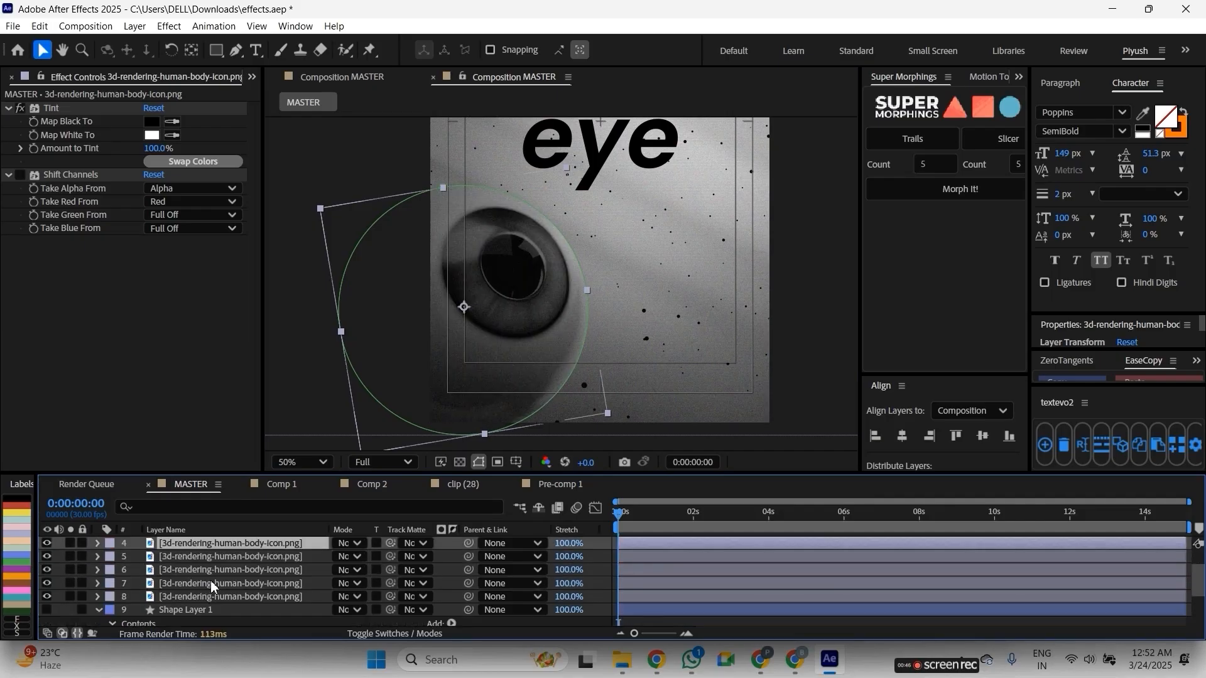
Step: Nudge the red, green and blue eye copies slightly so their edges are offset from the grayscale eye
left_click(213, 596)
left_click_drag(489, 378, 493, 382)
left_click(236, 583)
left_click(243, 570)
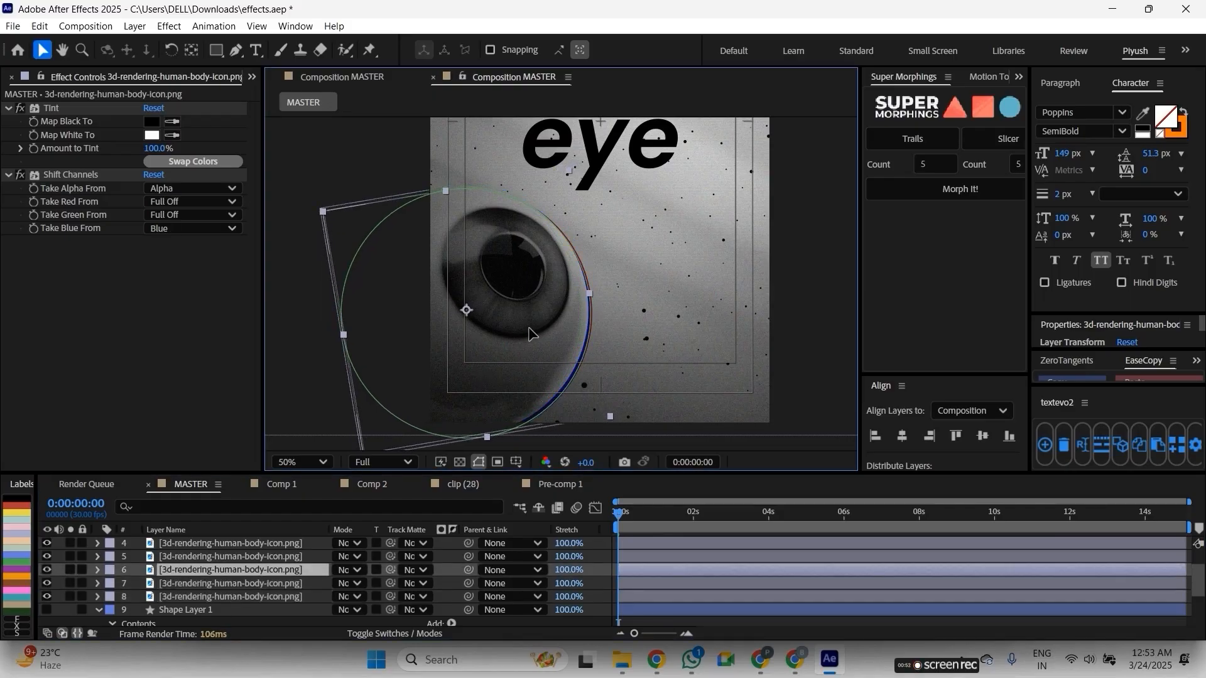
key("period")
Step: Set the blending mode of eye image layers 5 to 8 to Lighten
left_click(196, 584)
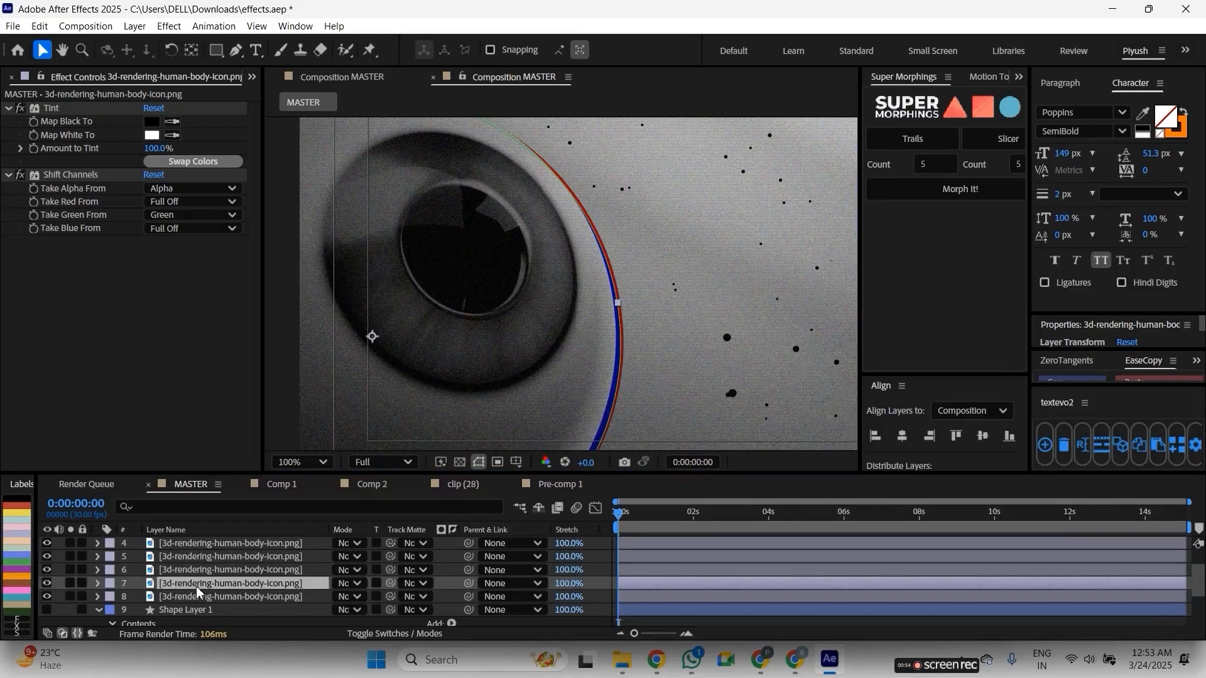
left_click(195, 595, "shift")
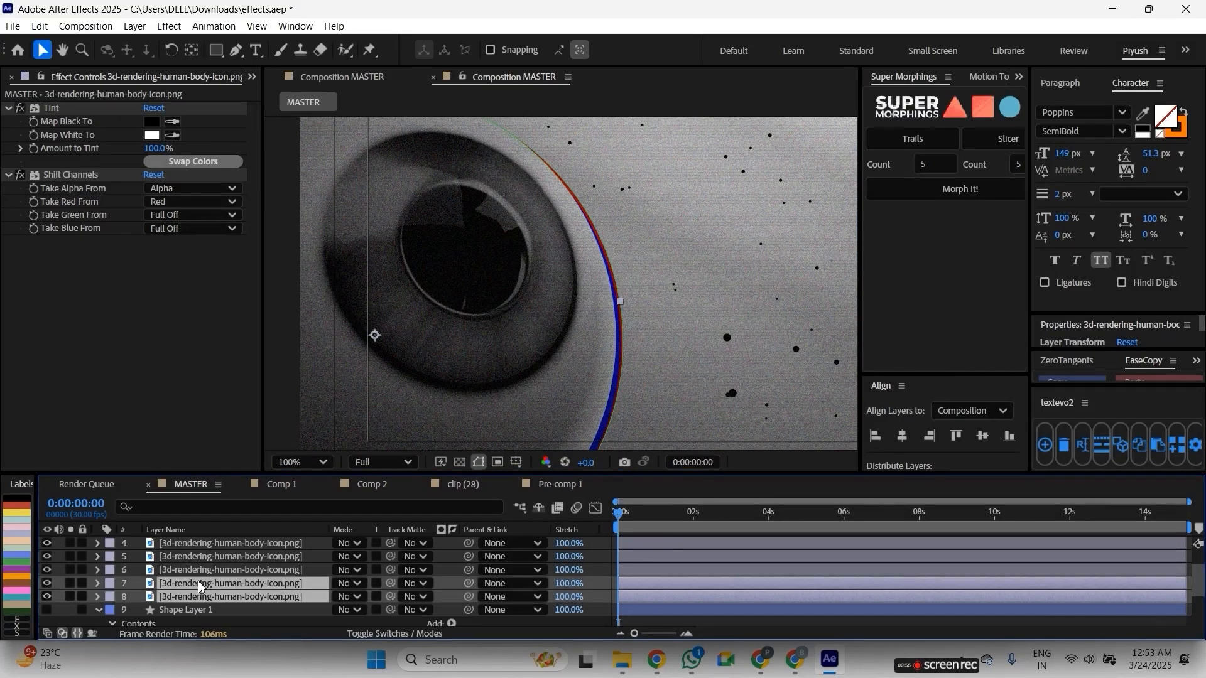
left_click(206, 568, "ctrl")
left_click(211, 558, "ctrl")
left_click(357, 556)
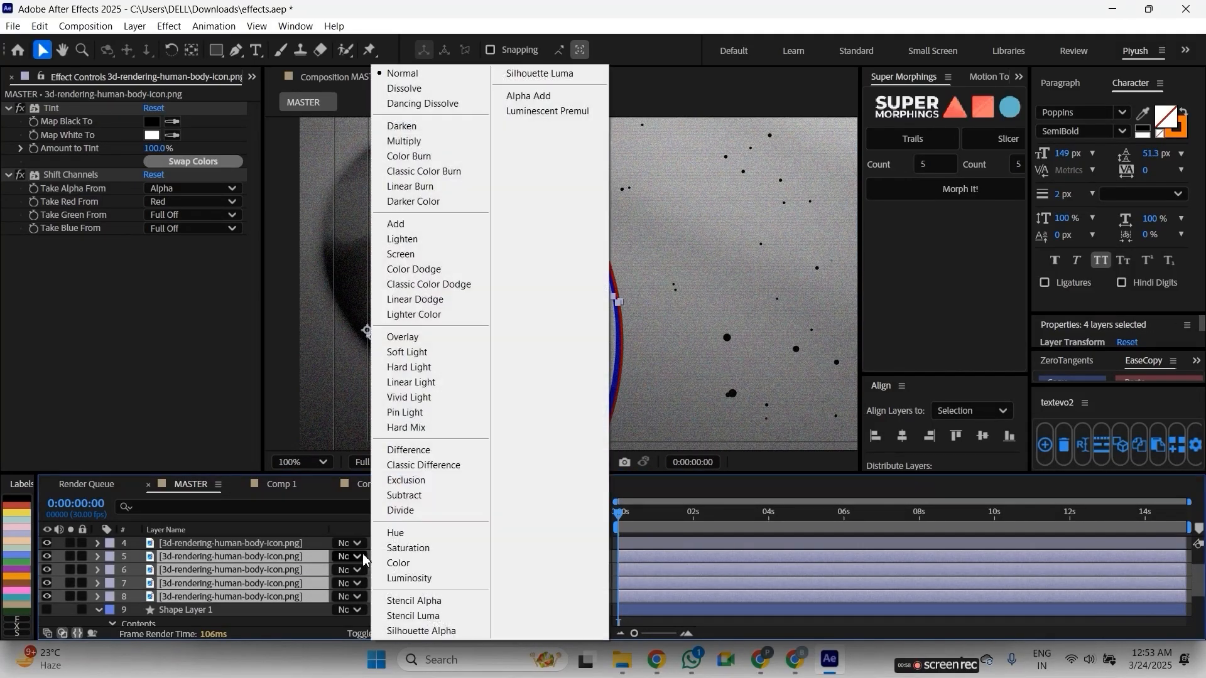
left_click(402, 250)
Step: Parent eye image layers 5 to 8 to the grayscale eye copy on layer 4
left_click_drag(532, 355, 506, 291)
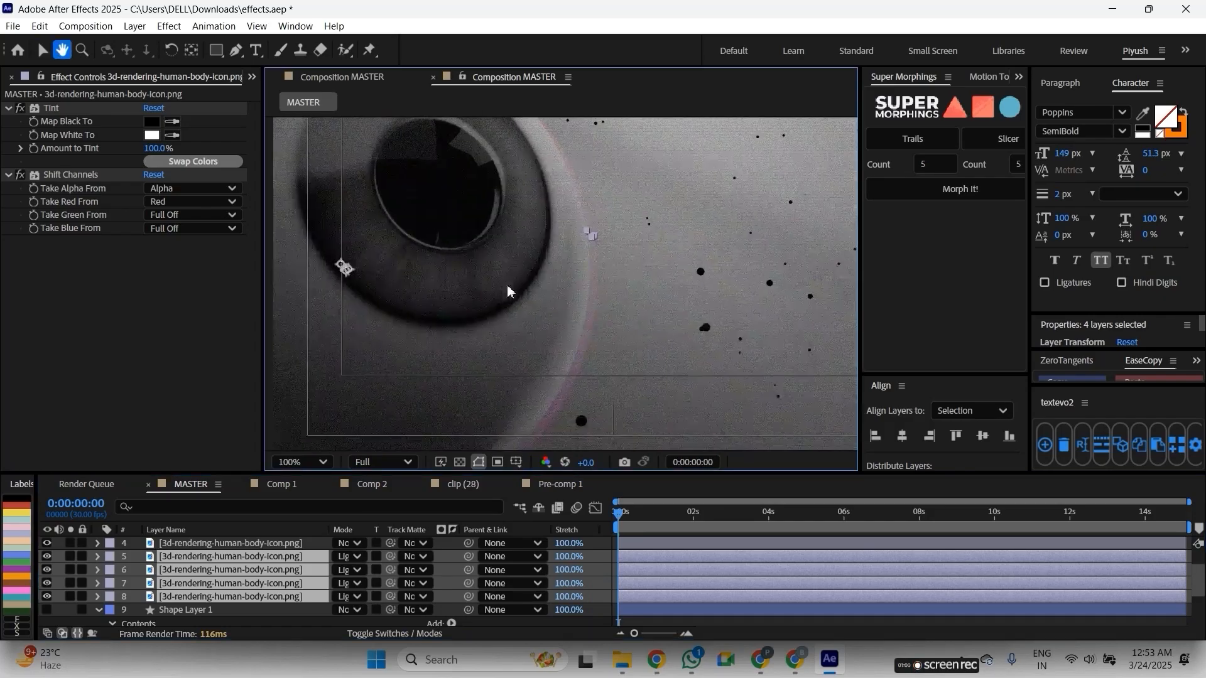
scroll(586, 368, "up", 1)
scroll(585, 368, "down", 2)
scroll(558, 290, "up", 1)
scroll(557, 295, "down", 1)
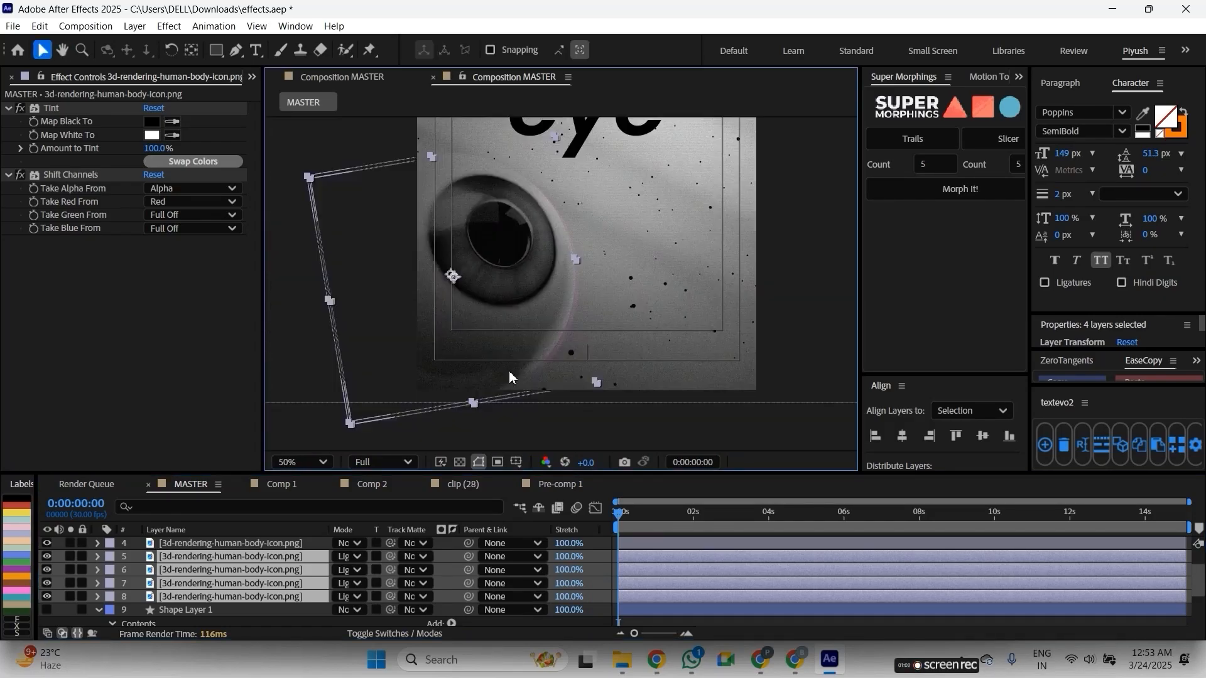
scroll(182, 572, "up", 1)
left_click(194, 584)
scroll(196, 582, "down", 1)
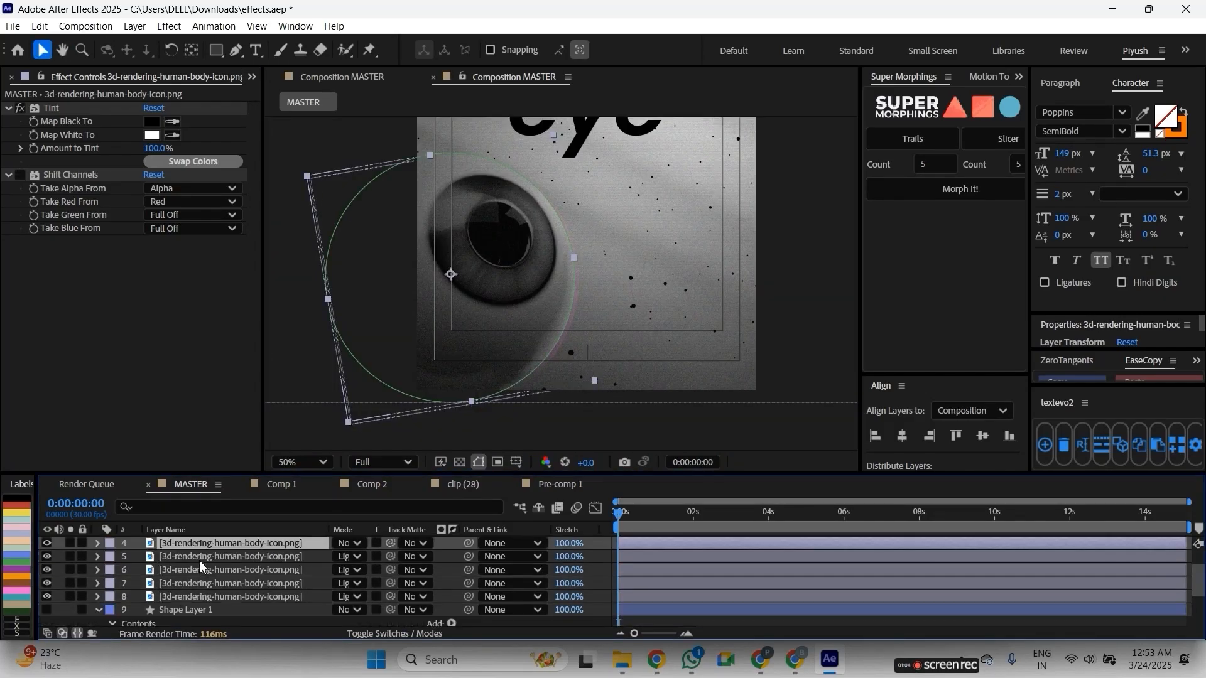
left_click(199, 559)
left_click(200, 601, "shift")
scroll(213, 590, "up", 1)
left_click_drag(468, 610, 226, 583)
Step: Move the parent eye image layer 4 slightly upward together with its parented copies
left_click(226, 584)
scroll(496, 317, "down", 1)
mouse_move(496, 342)
left_mouse_down()
mouse_move(500, 411)
mouse_move(506, 362)
left_mouse_up()
Step: Apply the Wiggle - position preset to the eye image copy on layer 5
key("period")
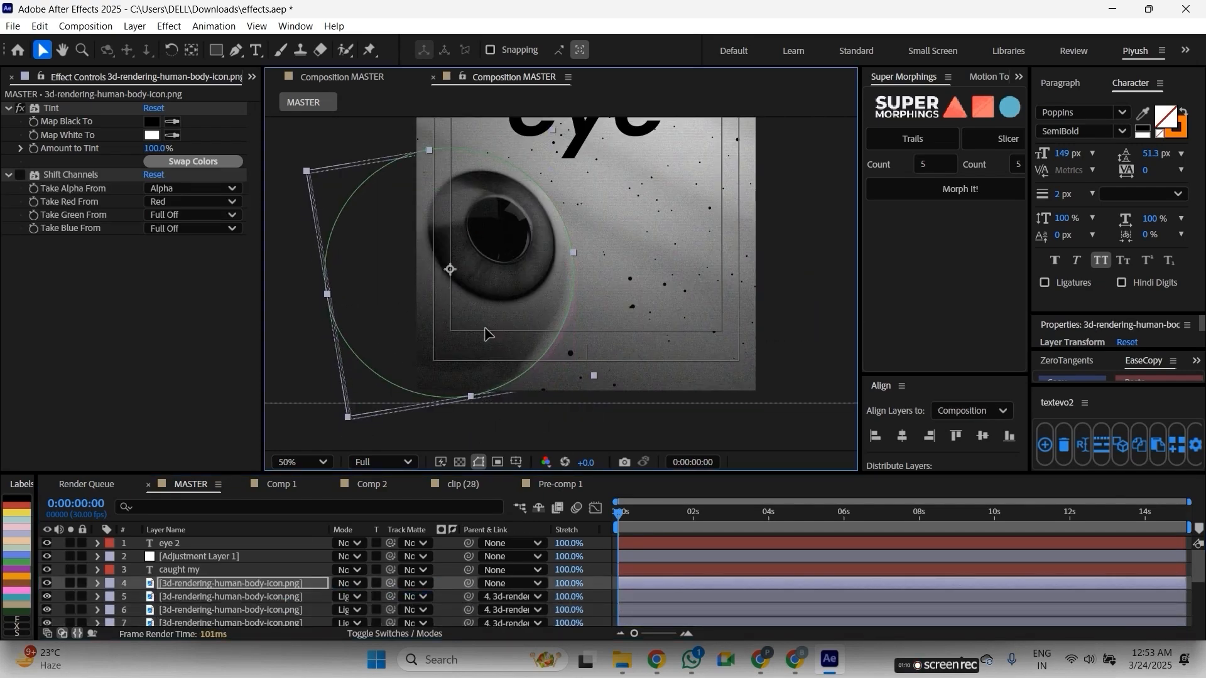
key("period")
left_click(212, 597)
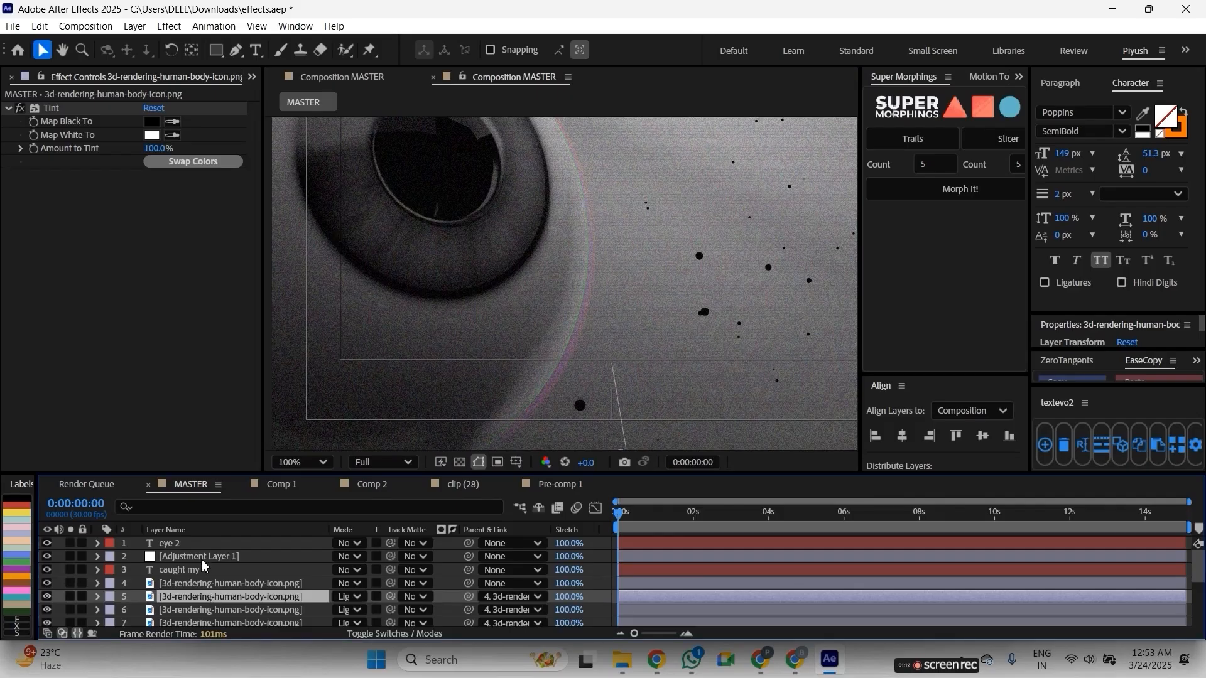
key("p")
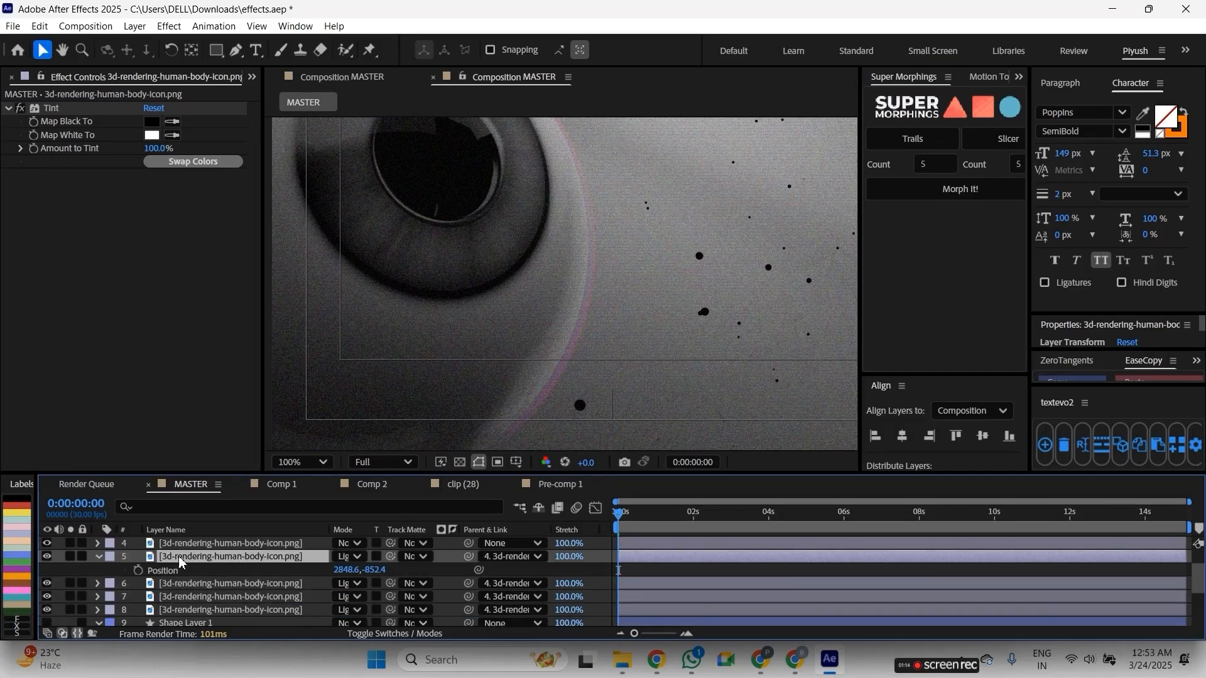
key("ctrl+space")
type("wigg")
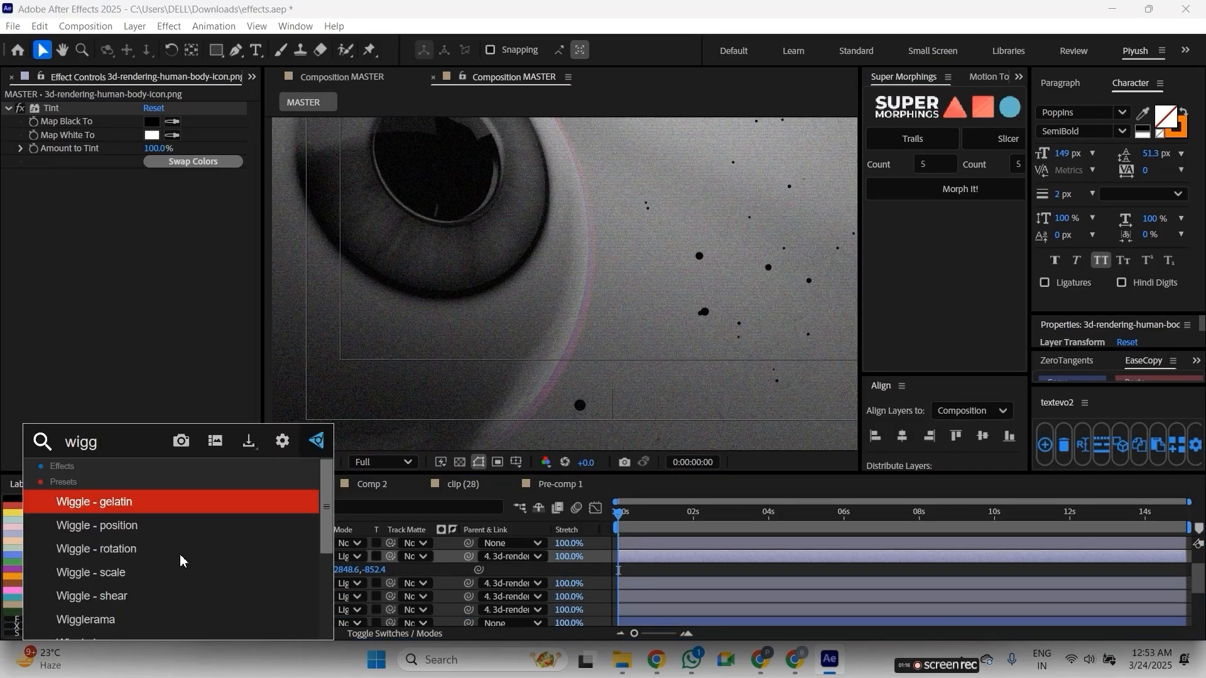
key("Down")
key("Return")
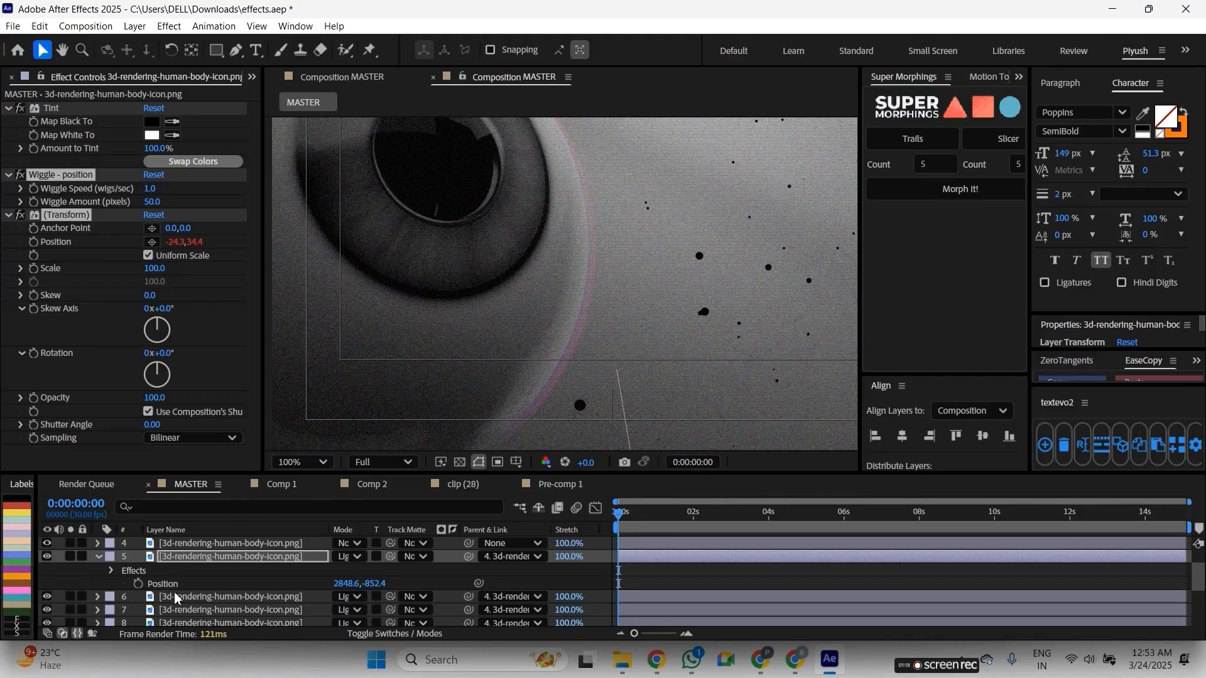
Step: Paste the Wiggle - position preset onto the eye image copies on layers 6, 7 and 8
scroll(279, 602, "down", 2)
left_click(227, 562)
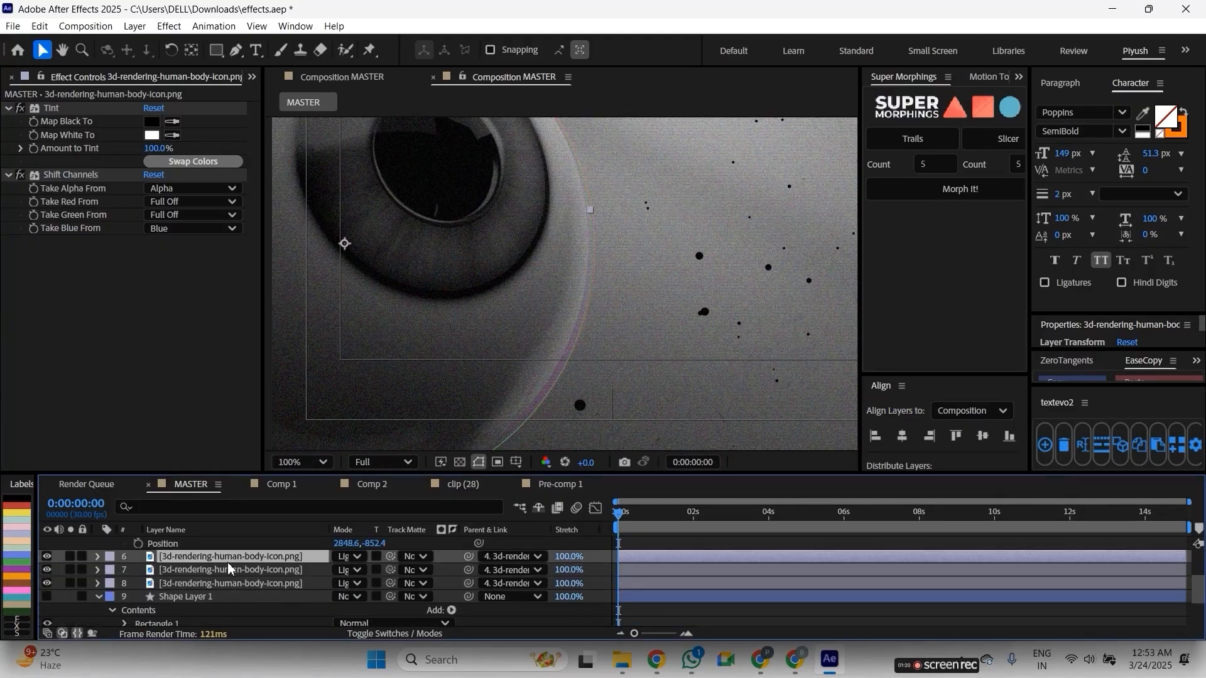
key("ctrl+v")
left_click(227, 571)
key("ctrl+v")
left_click(227, 584)
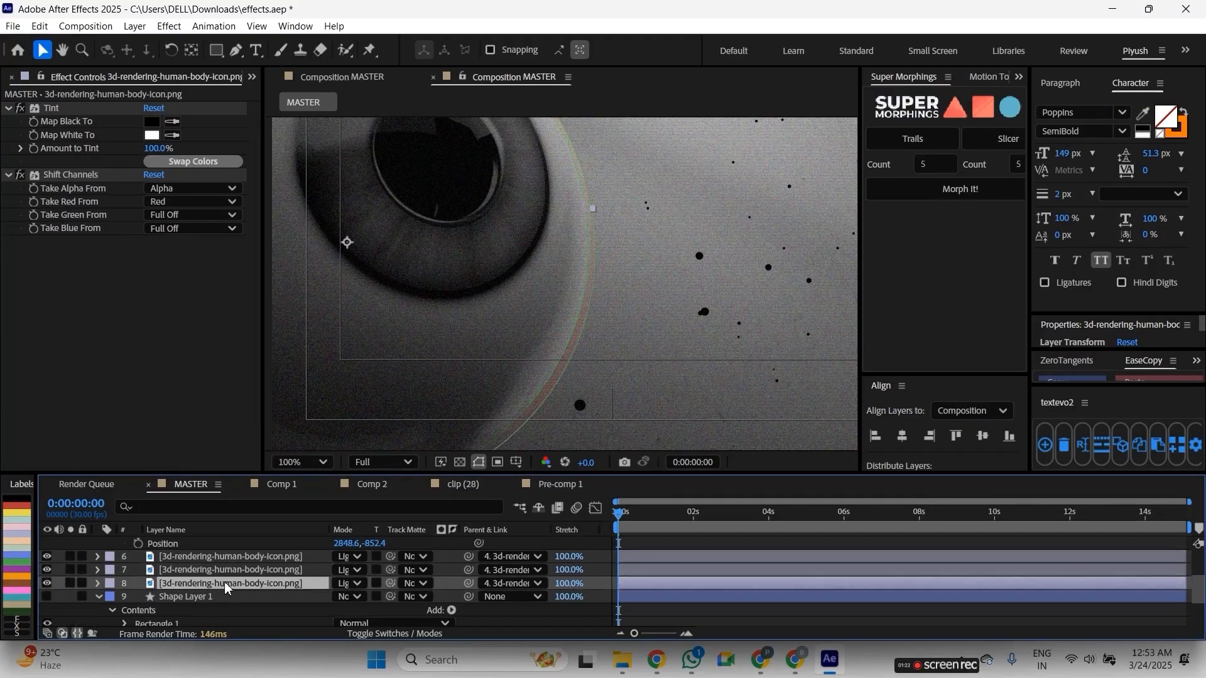
key("ctrl+v")
Step: Preview the wiggling RGB split and examine the color fringes along the edge of the eye
key("comma")
key("comma")
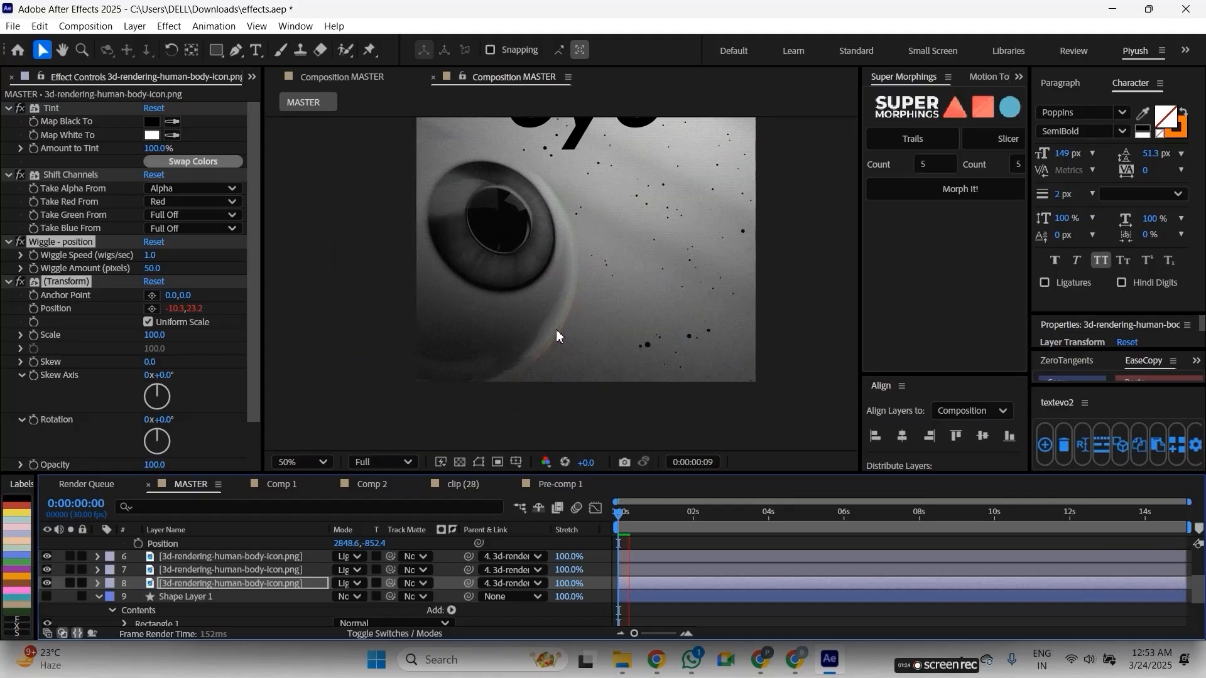
key("period")
key("period")
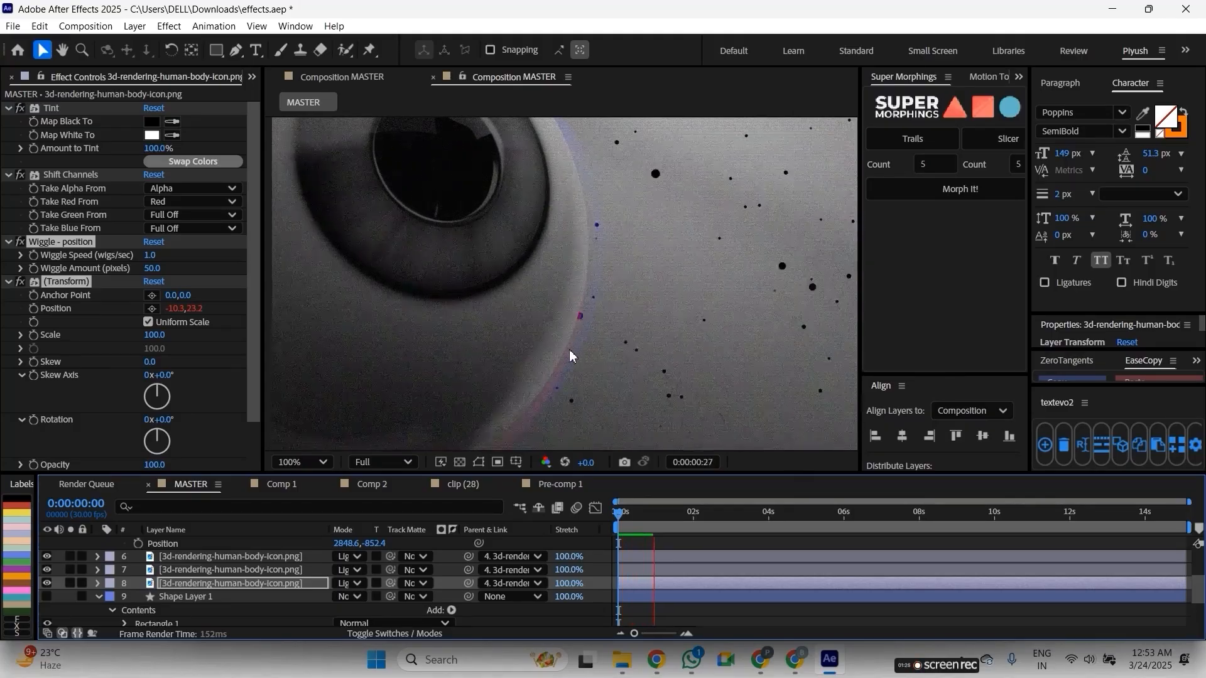
key("space")
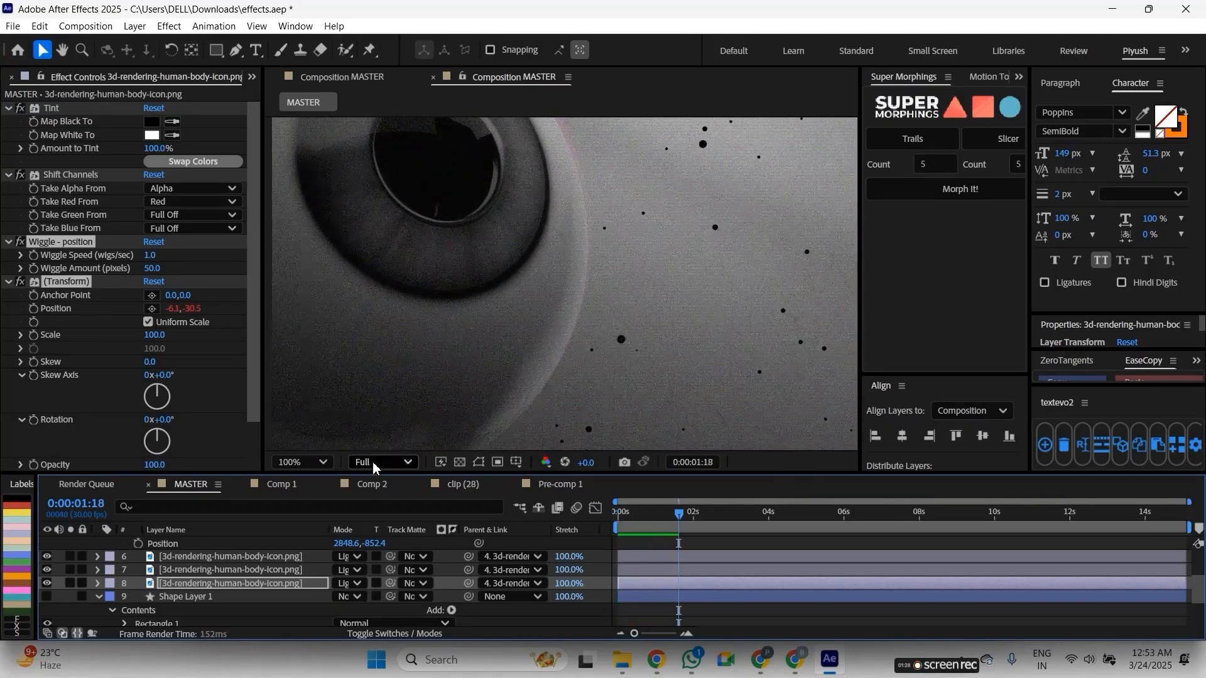
left_click(374, 462)
scroll(553, 282, "down", 2)
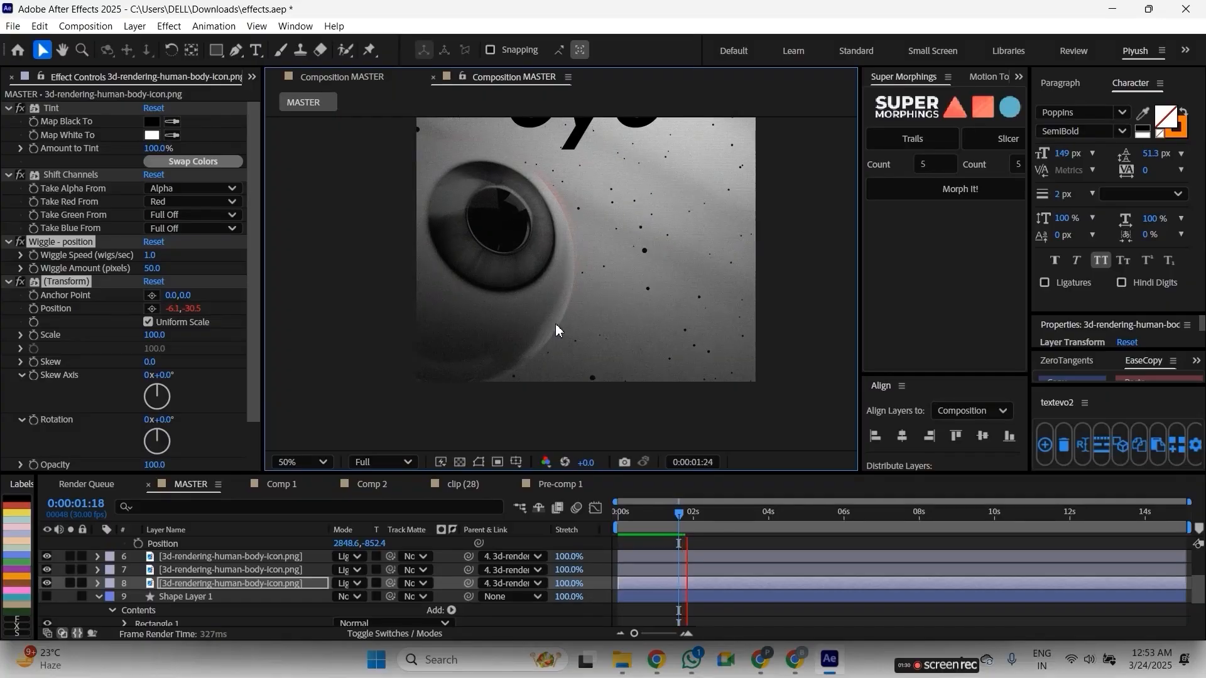
key("space")
scroll(555, 315, "up", 2)
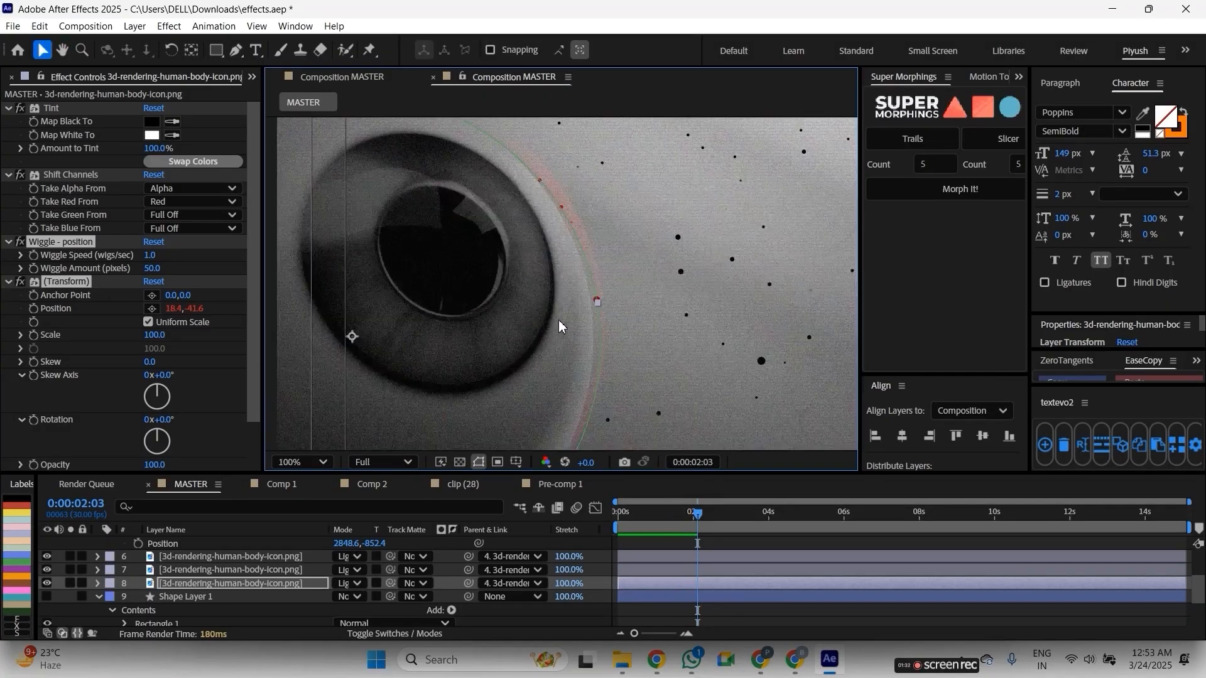
scroll(559, 319, "down", 2)
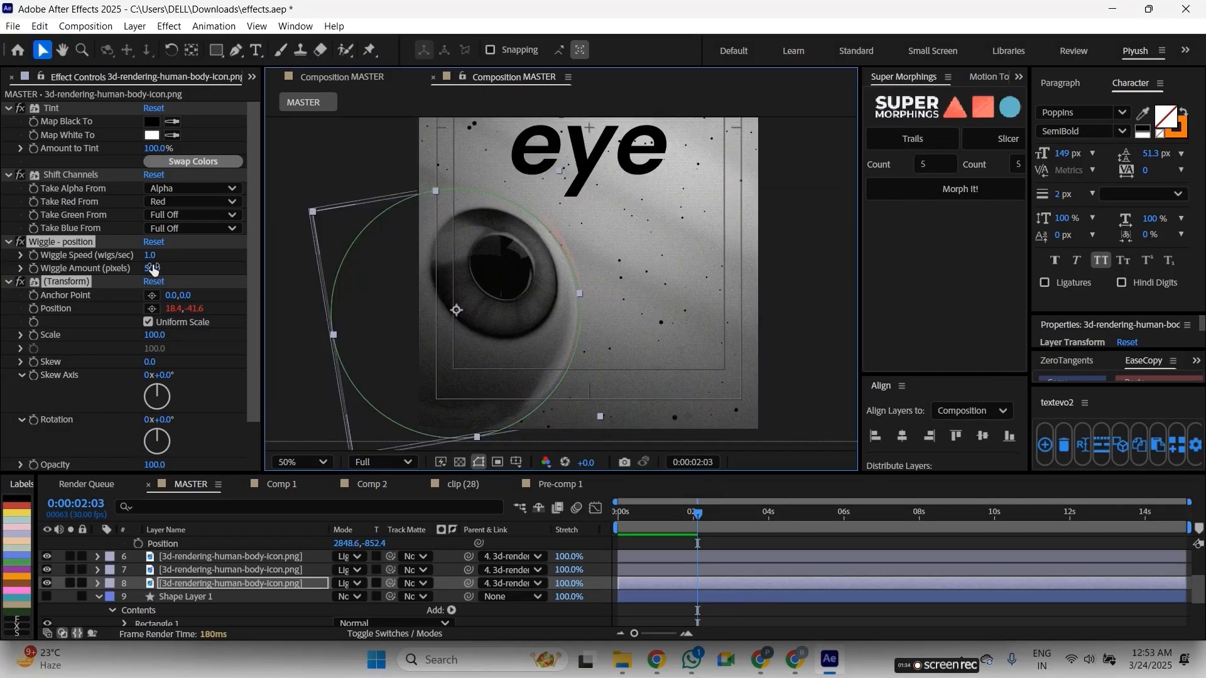
scroll(574, 370, "up", 2)
key("space")
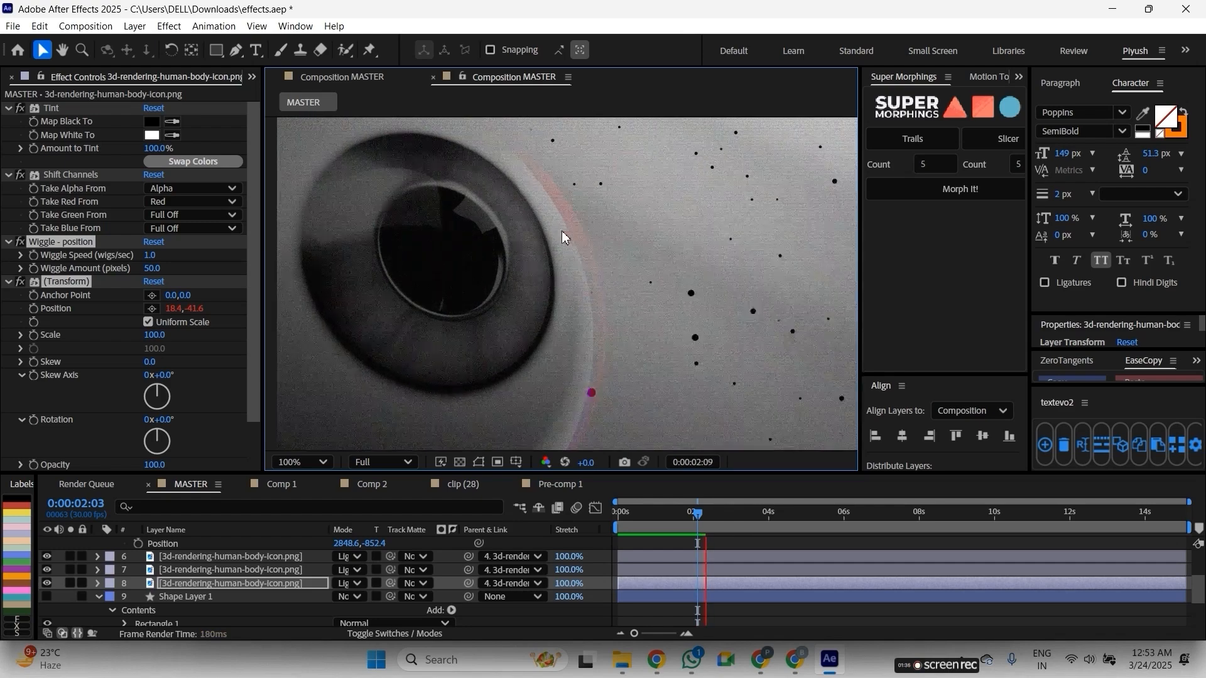
scroll(556, 326, "down", 2)
key("space")
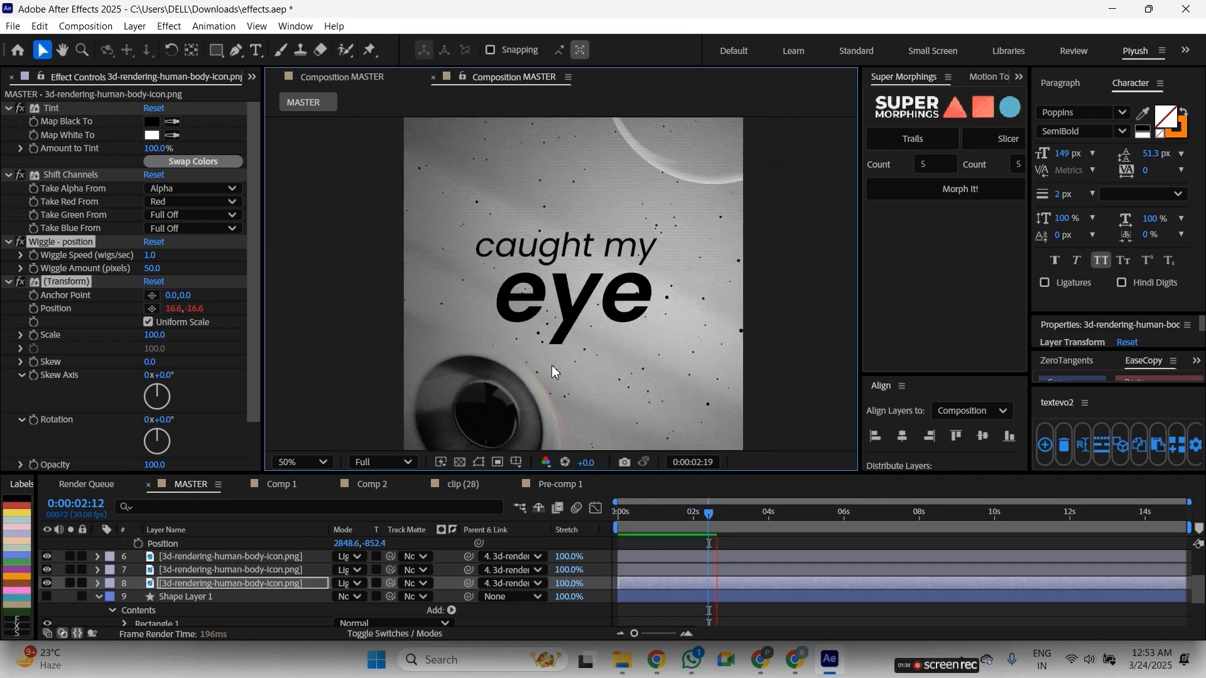
key("space")
Step: Delete the eye image copies on layers 5 to 8
scroll(216, 600, "up", 2)
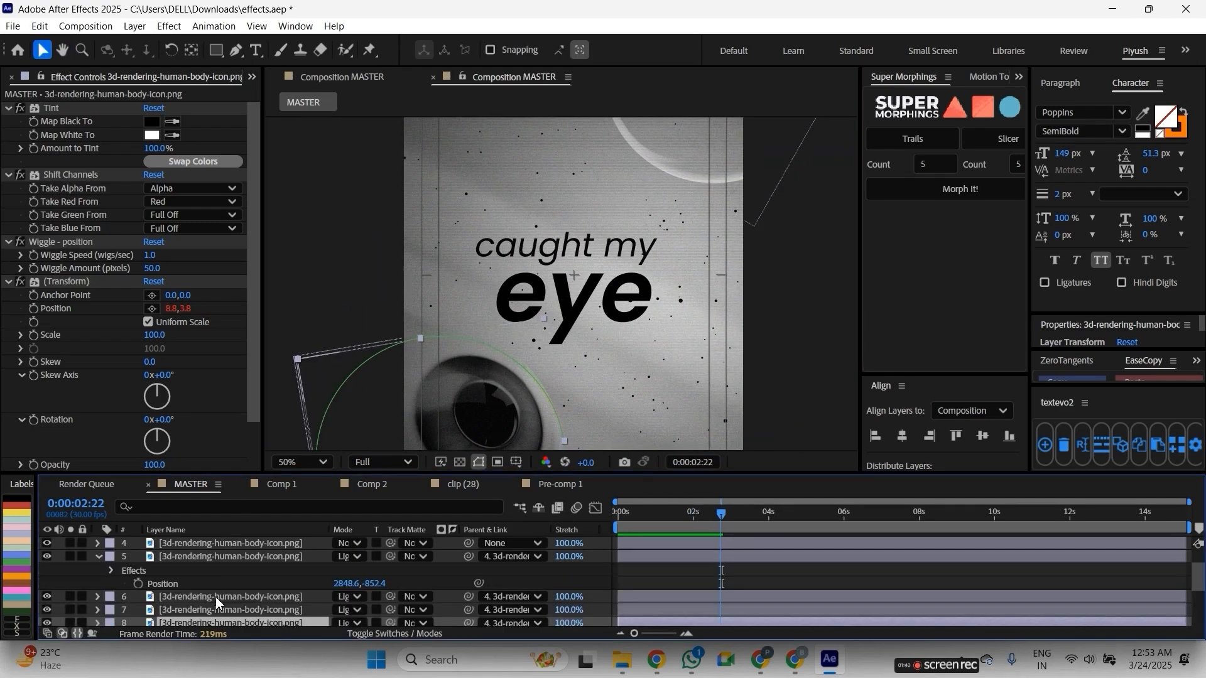
left_click(215, 597, "shift")
key("Delete")
left_click(224, 557)
key("Delete")
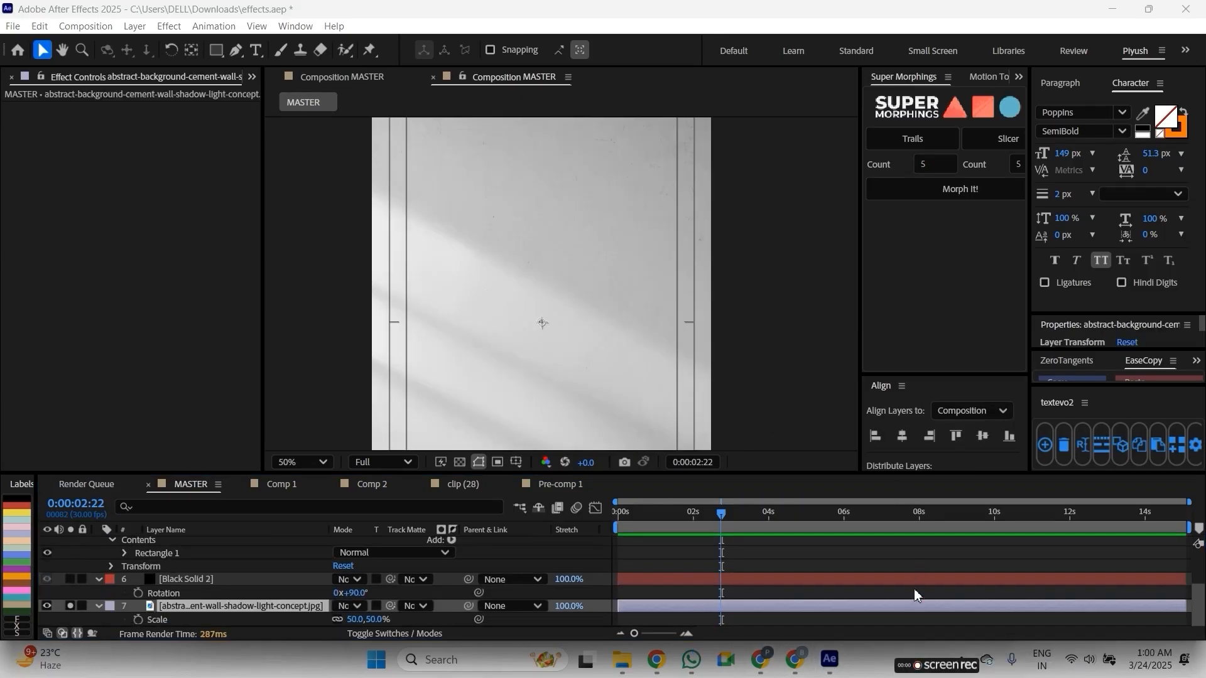
Step: Apply CC Ball Action to the cement wall background layer and set its Grid Spacing to 25
key("ctrl+space")
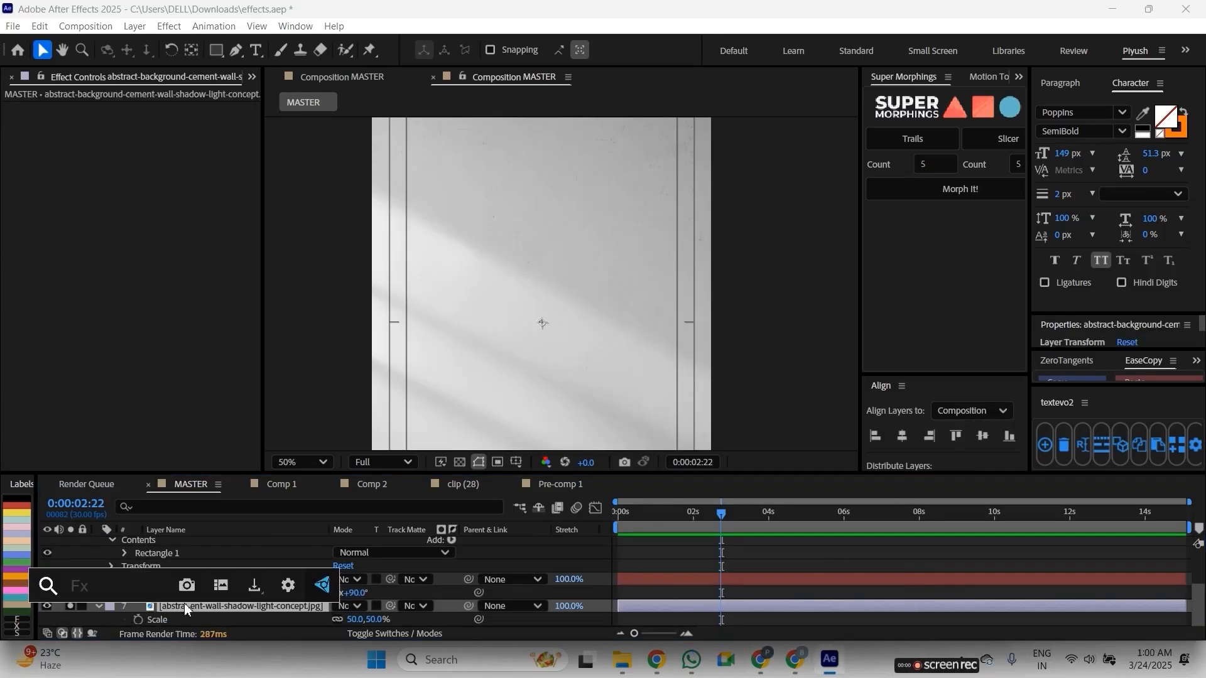
type("cc ba")
key("Return")
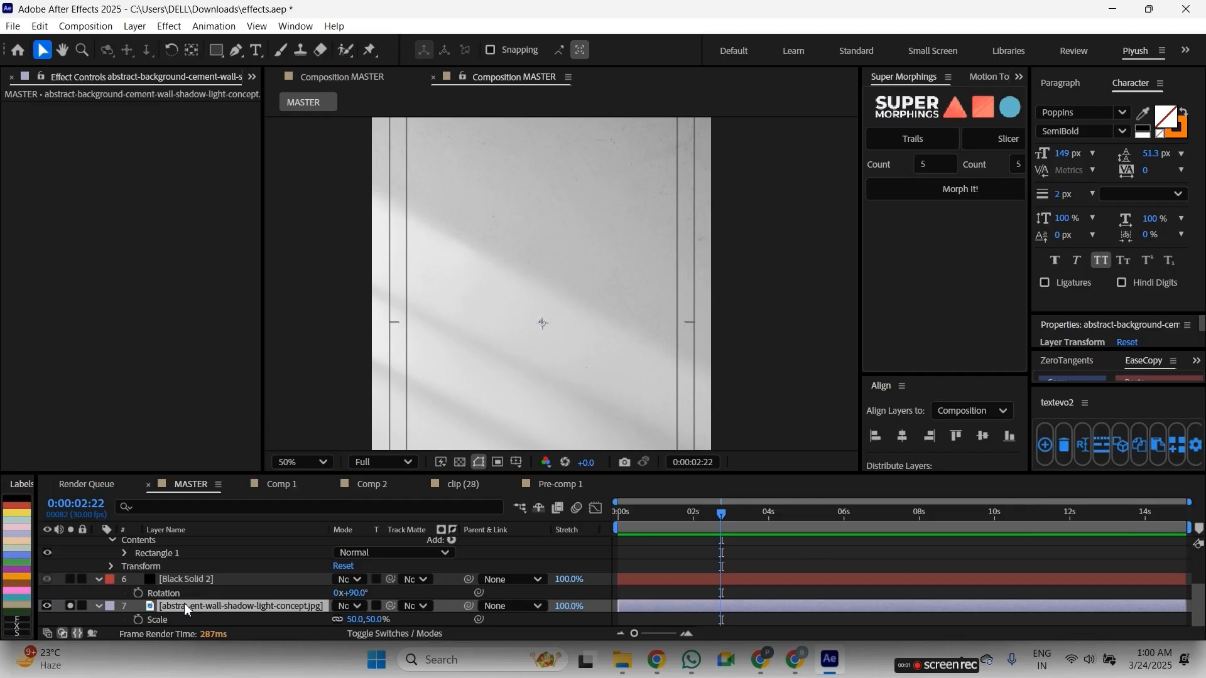
scroll(510, 190, "up", 4)
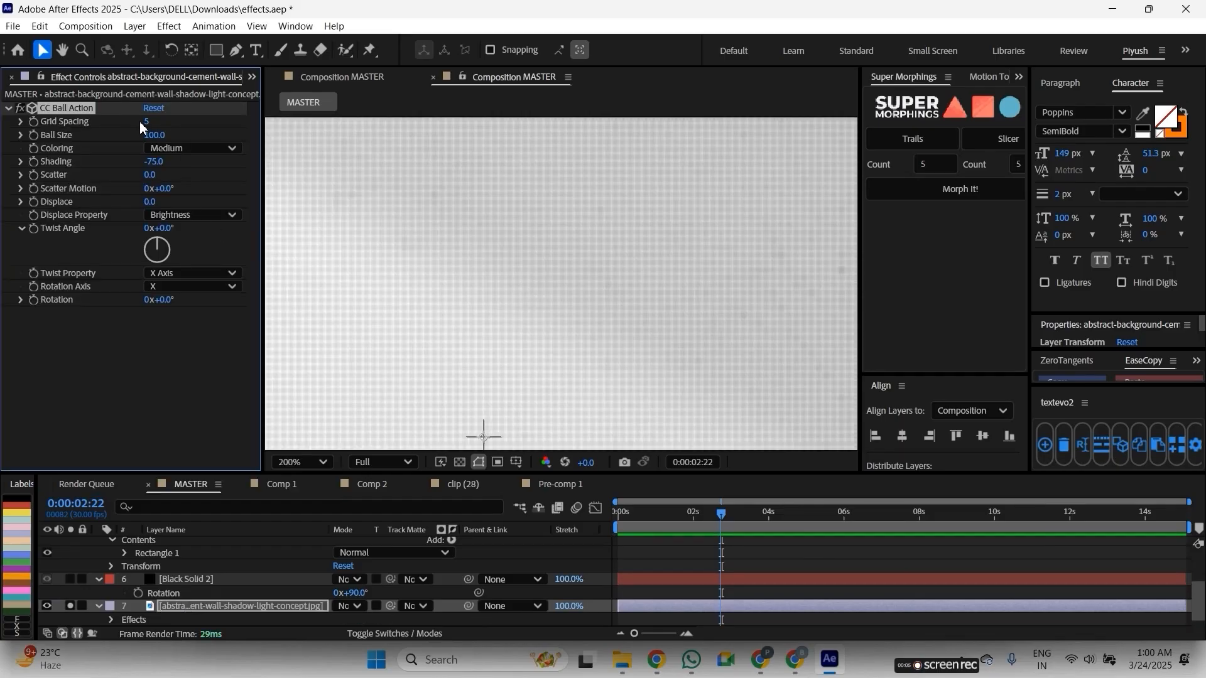
left_click(160, 124)
left_click_drag(148, 122, 164, 123)
scroll(511, 312, "down", 1)
scroll(511, 312, "down", 1)
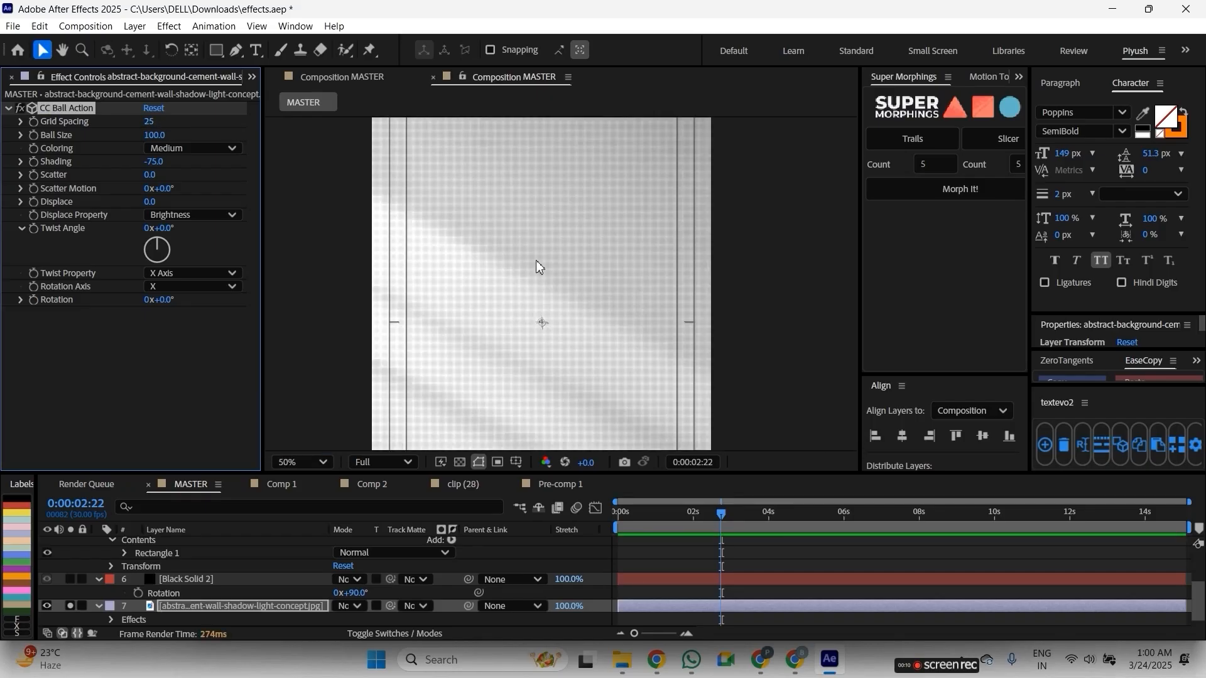
Step: Increase the Ball Size of CC Ball Action to 153
scroll(538, 263, "up", 1)
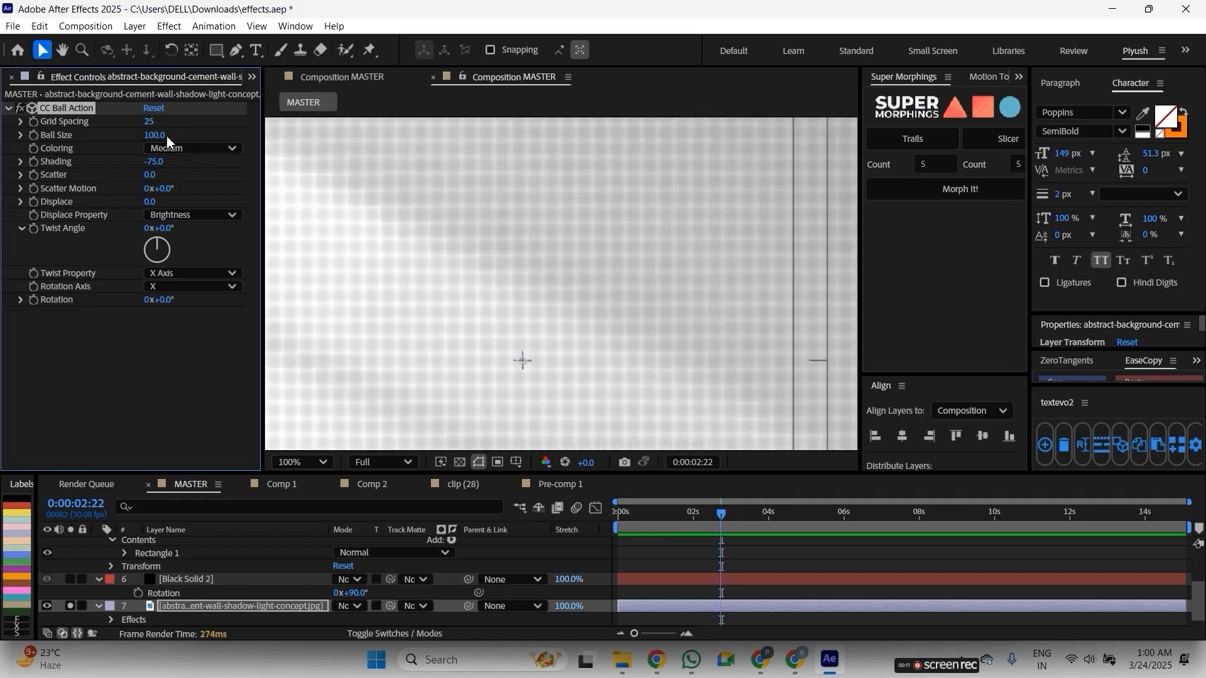
left_click_drag(205, 141, 207, 141)
scroll(532, 304, "down", 2)
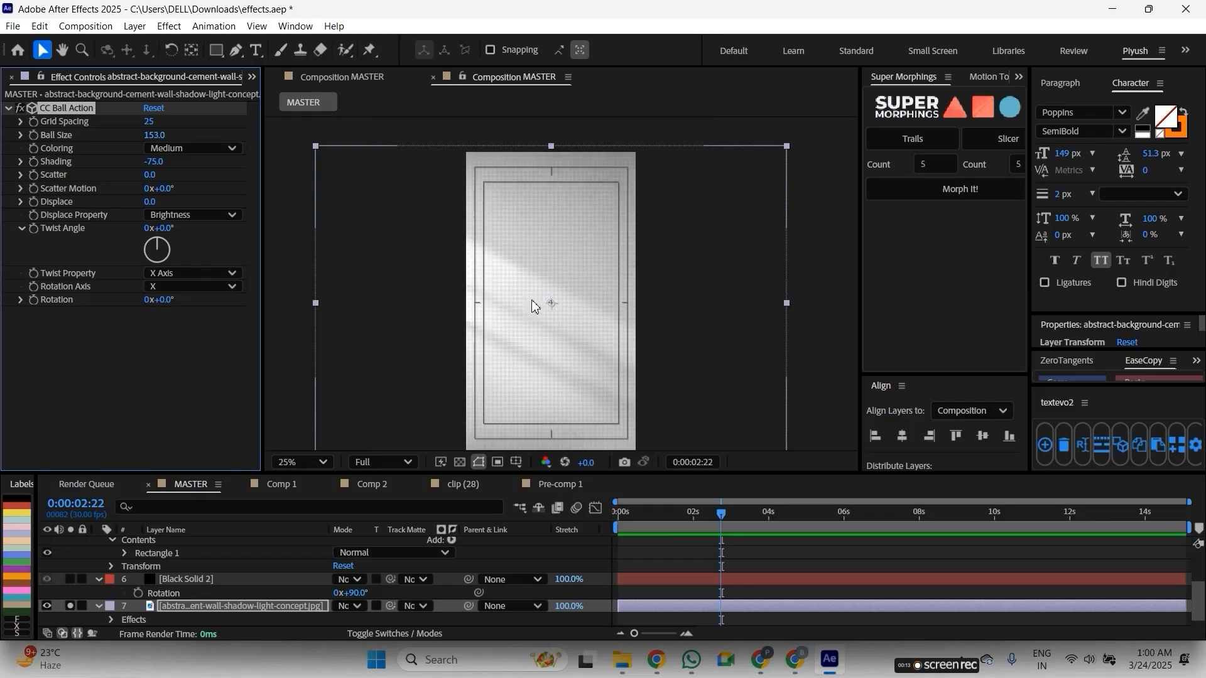
scroll(532, 305, "up", 2)
Step: Try a CC Ball Action Twist Angle of 88° on the wall background, and undo it
left_click_drag(159, 232, 176, 249)
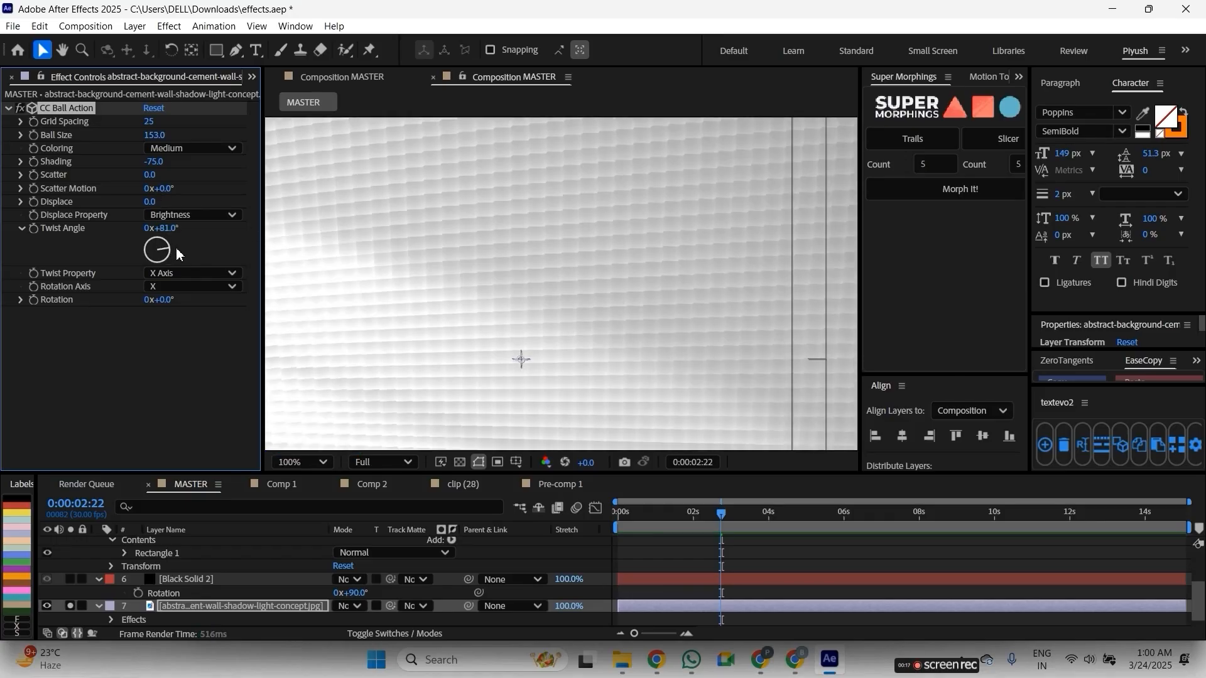
scroll(515, 312, "down", 4)
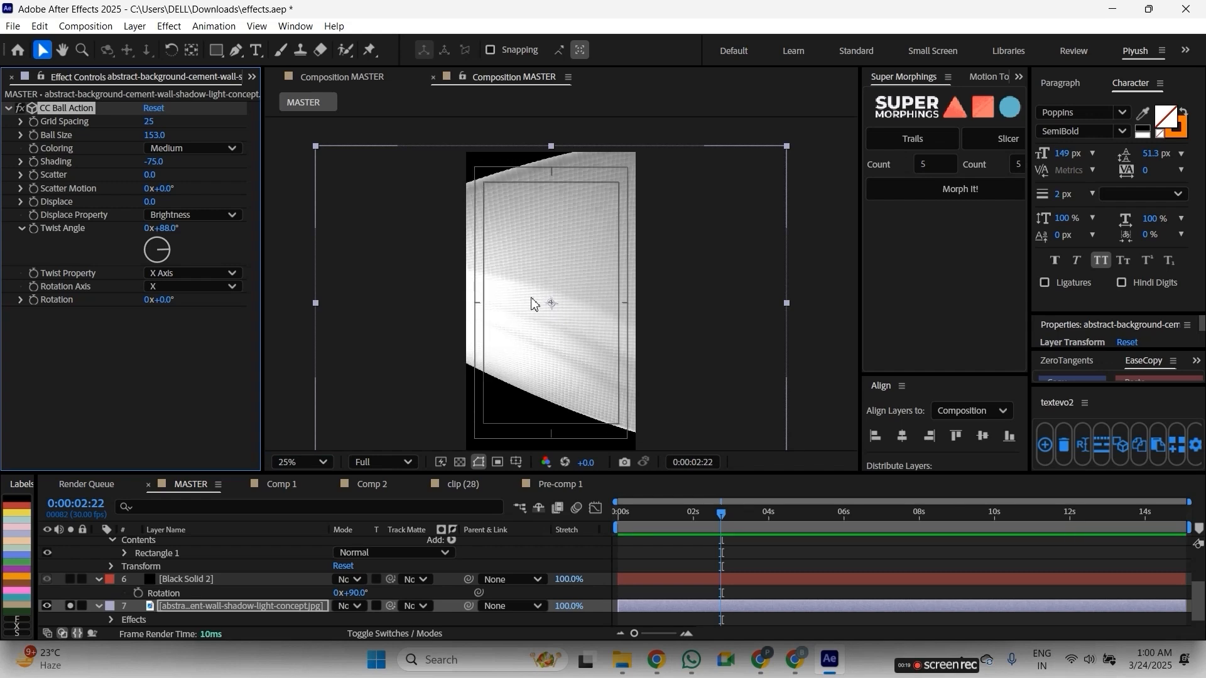
scroll(534, 289, "up", 4)
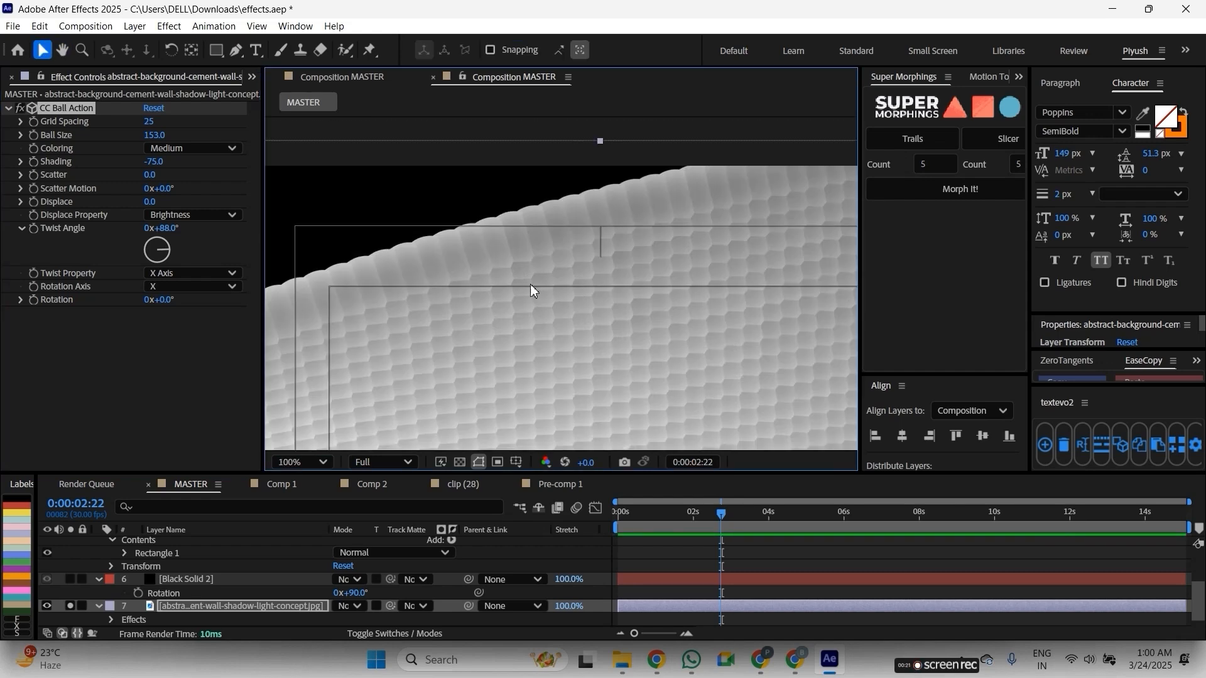
key("ctrl+z")
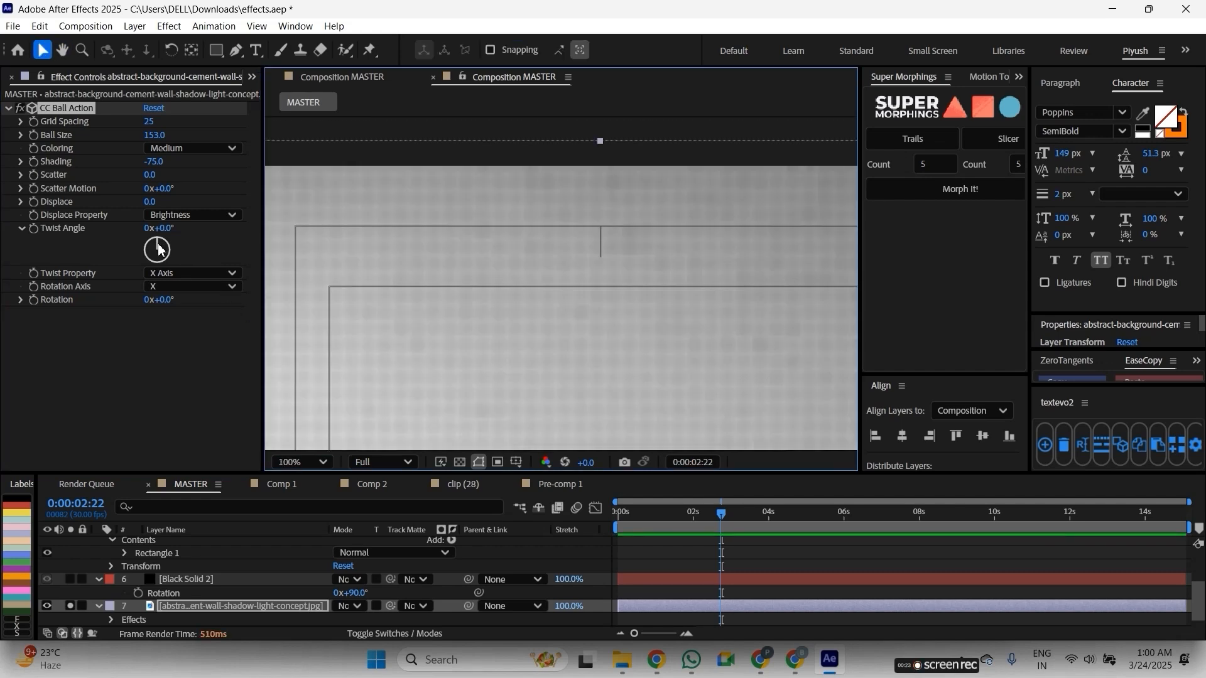
Step: Try rotating the wall background layer through its Rotation property, and undo it
scroll(597, 293, "down", 4)
key("r")
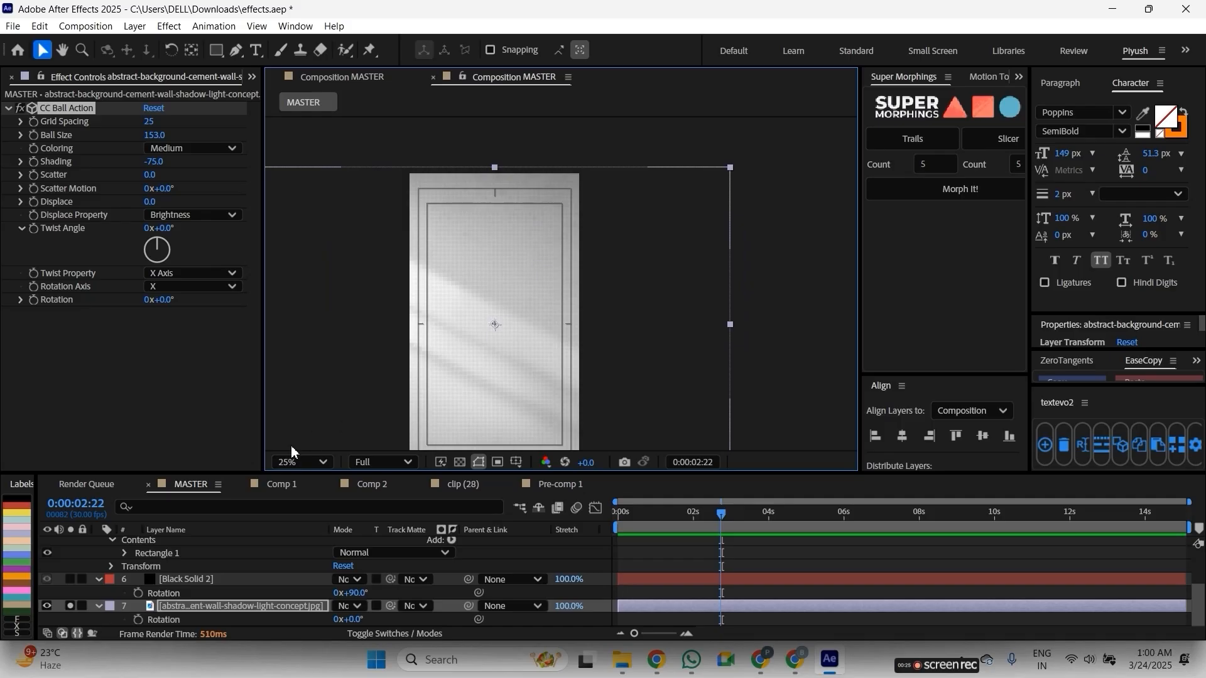
left_click_drag(358, 620, 396, 619)
key("ctrl+z")
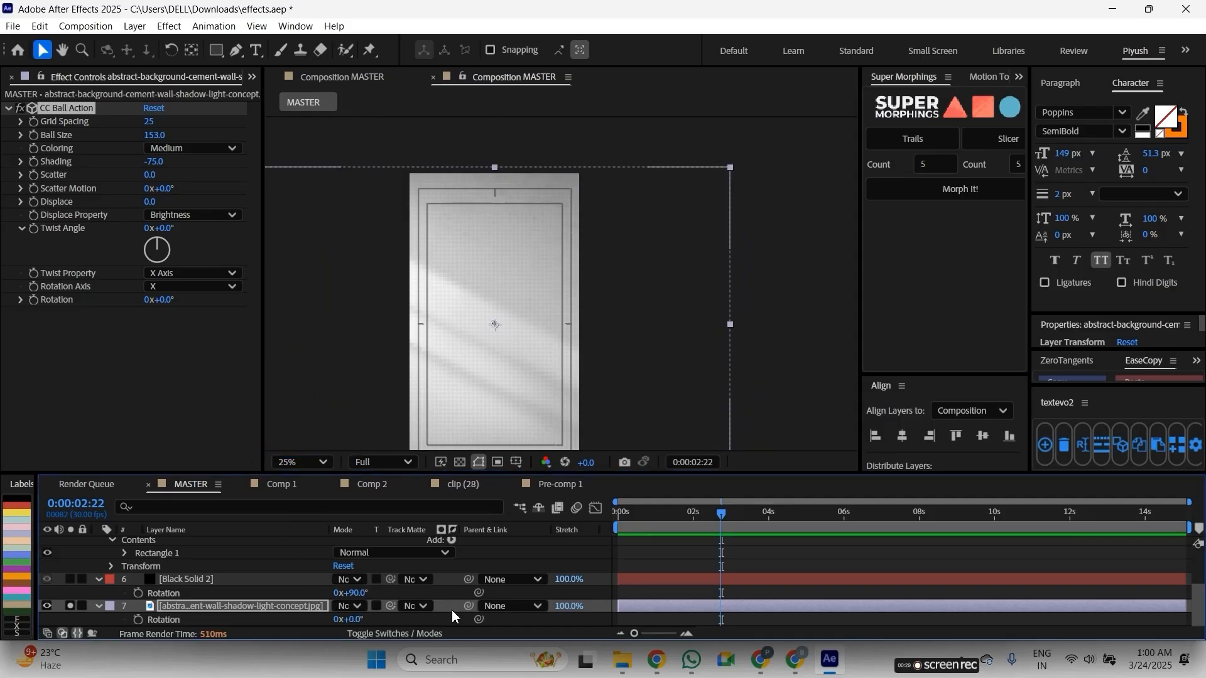
Step: Make the wall background a 3D layer and set its Y Rotation to 81°
key("r")
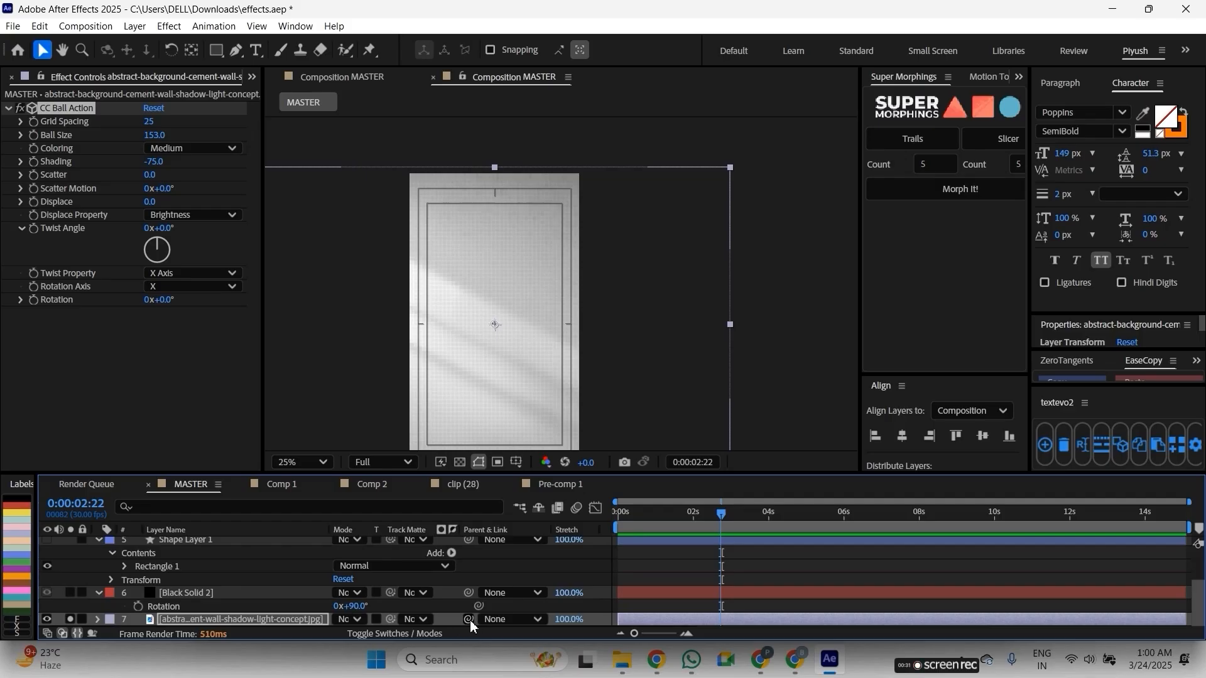
key("F4")
left_click(422, 619)
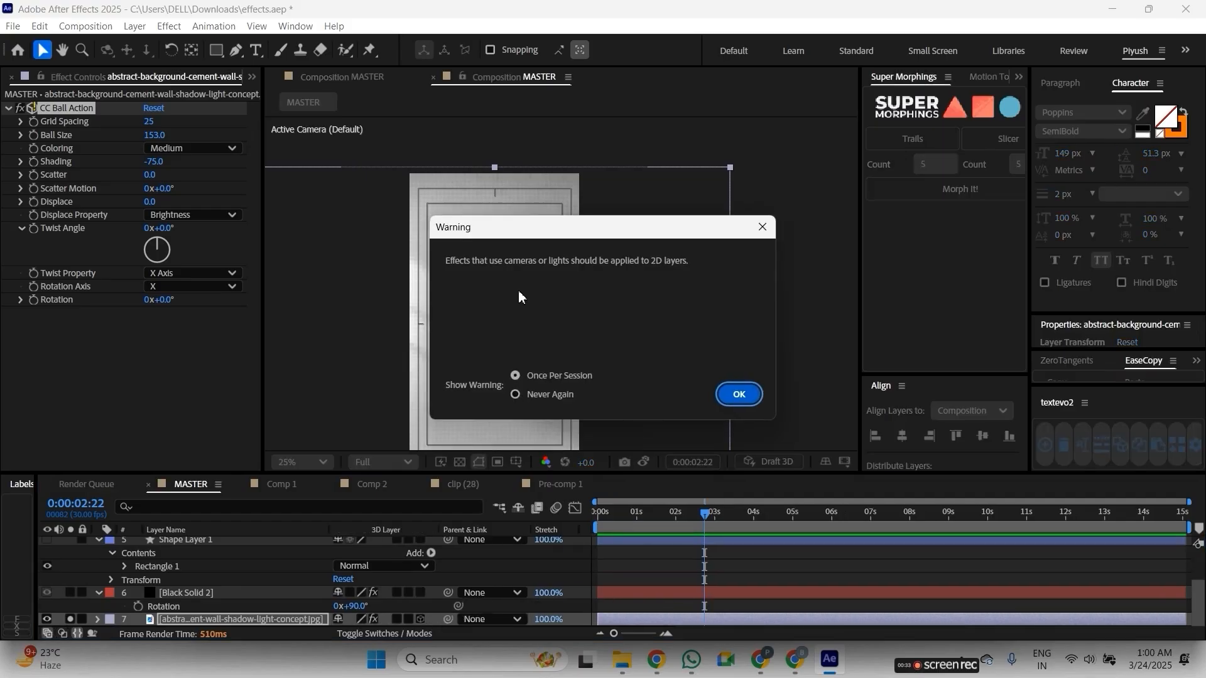
left_click(731, 394)
key("period")
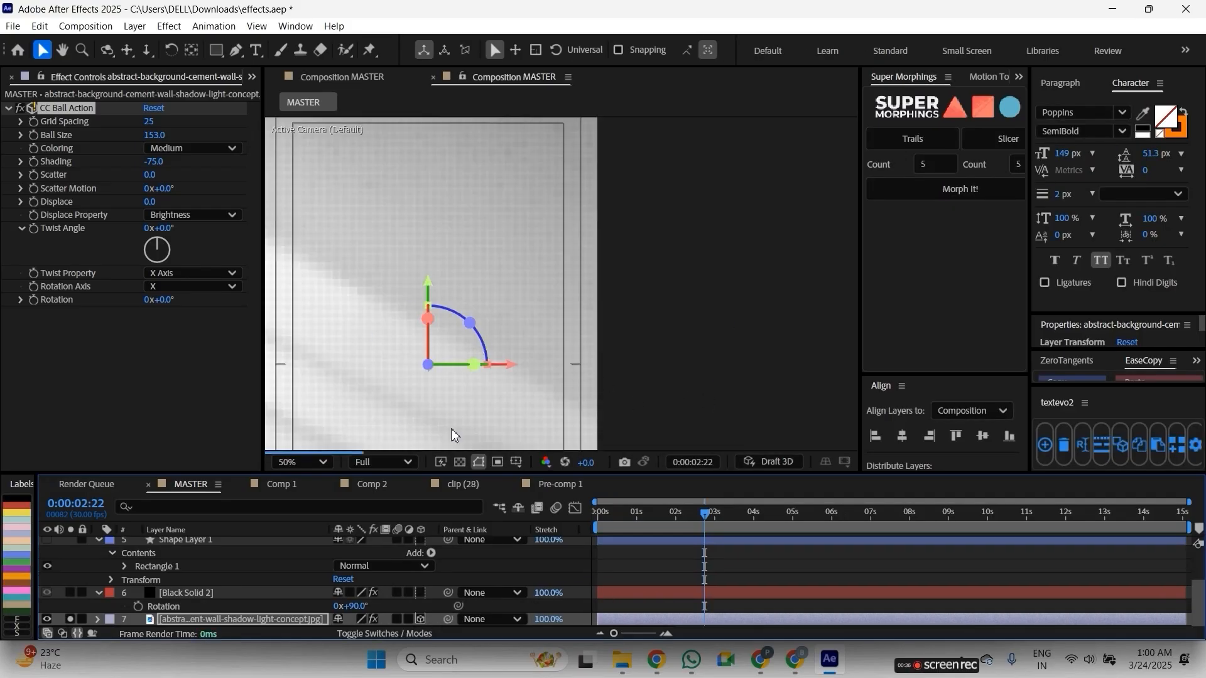
key("r")
mouse_move(361, 607)
left_mouse_down()
mouse_move(417, 597)
mouse_move(350, 610)
left_mouse_up()
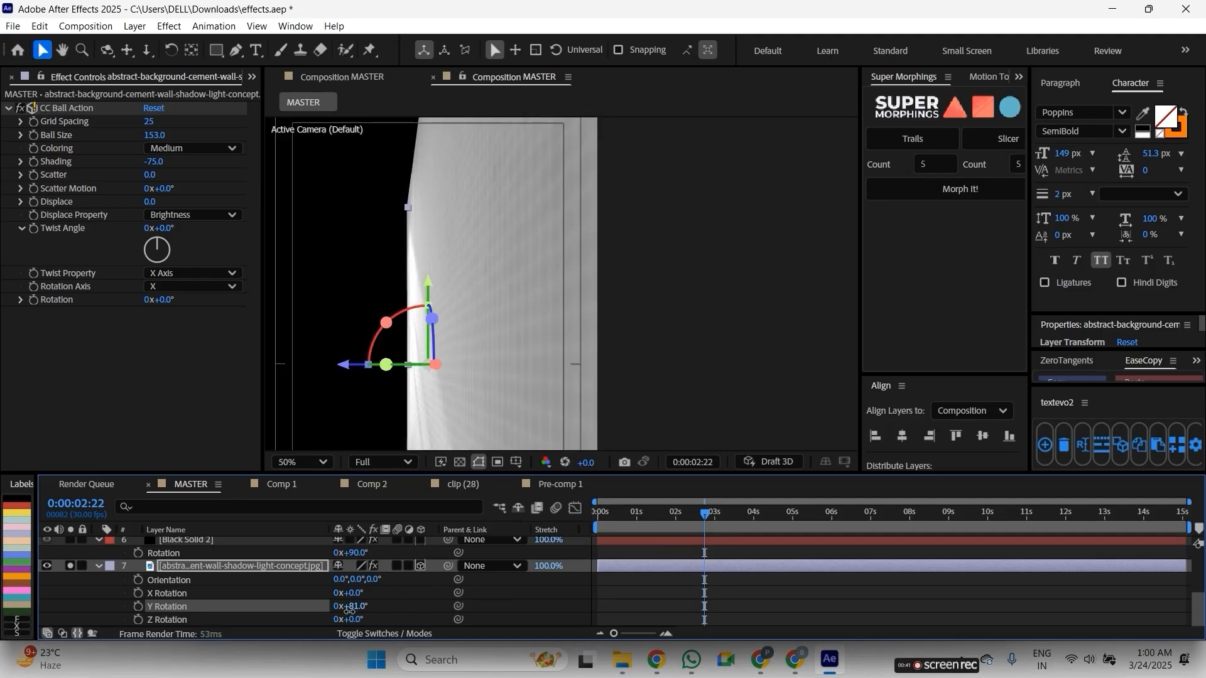
Step: Undo the wall background's Y rotation, its 3D switch and the Ball Size change
key("ctrl+z")
key("ctrl+z")
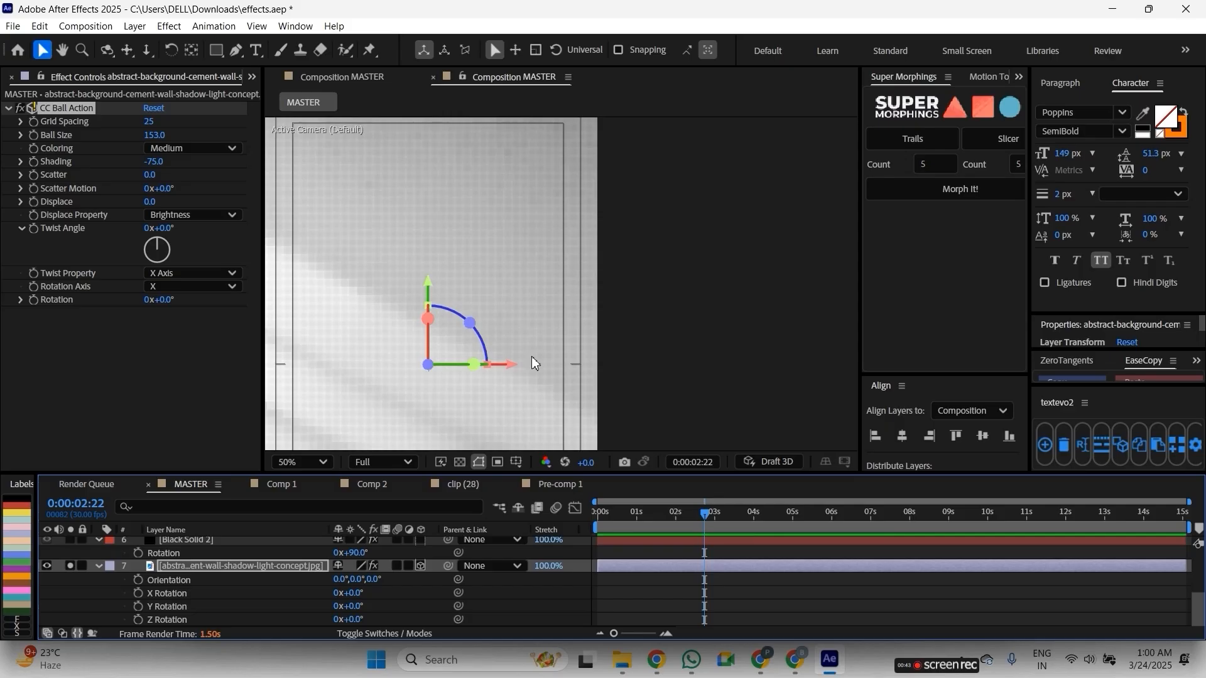
key("ctrl+z")
key("ctrl+z")
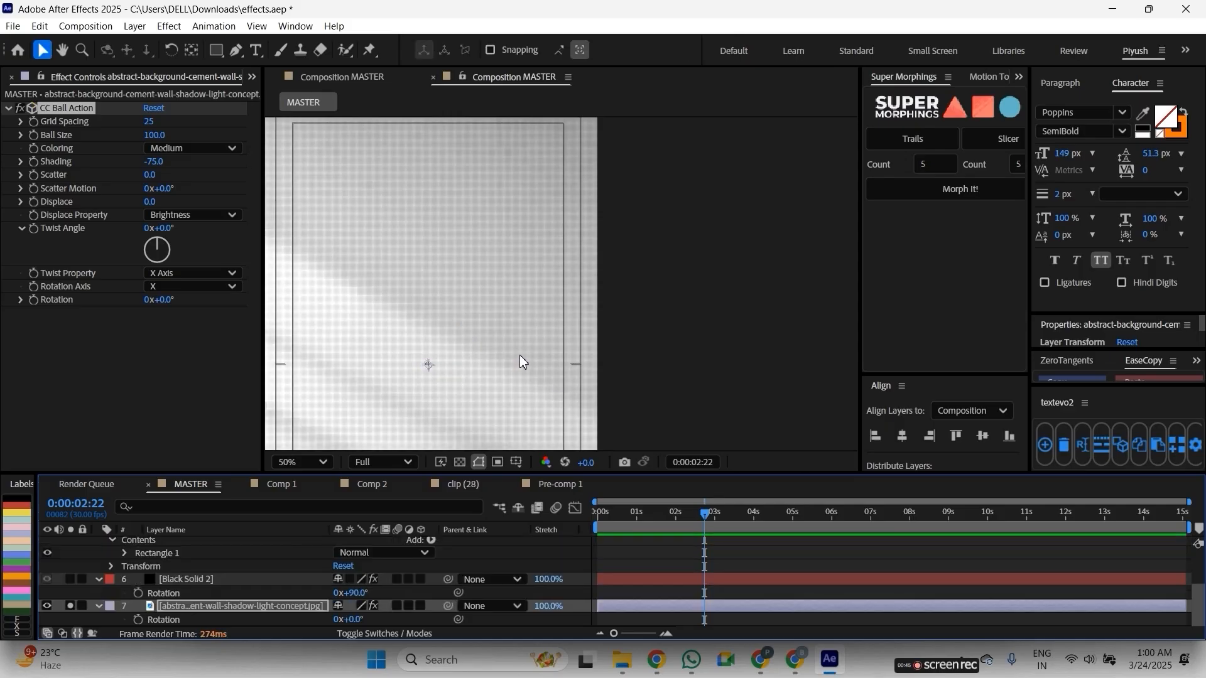
Step: Undo the last Grid Spacing change and set the CC Ball Action Shading to 100 on the wall background
key("ctrl+z")
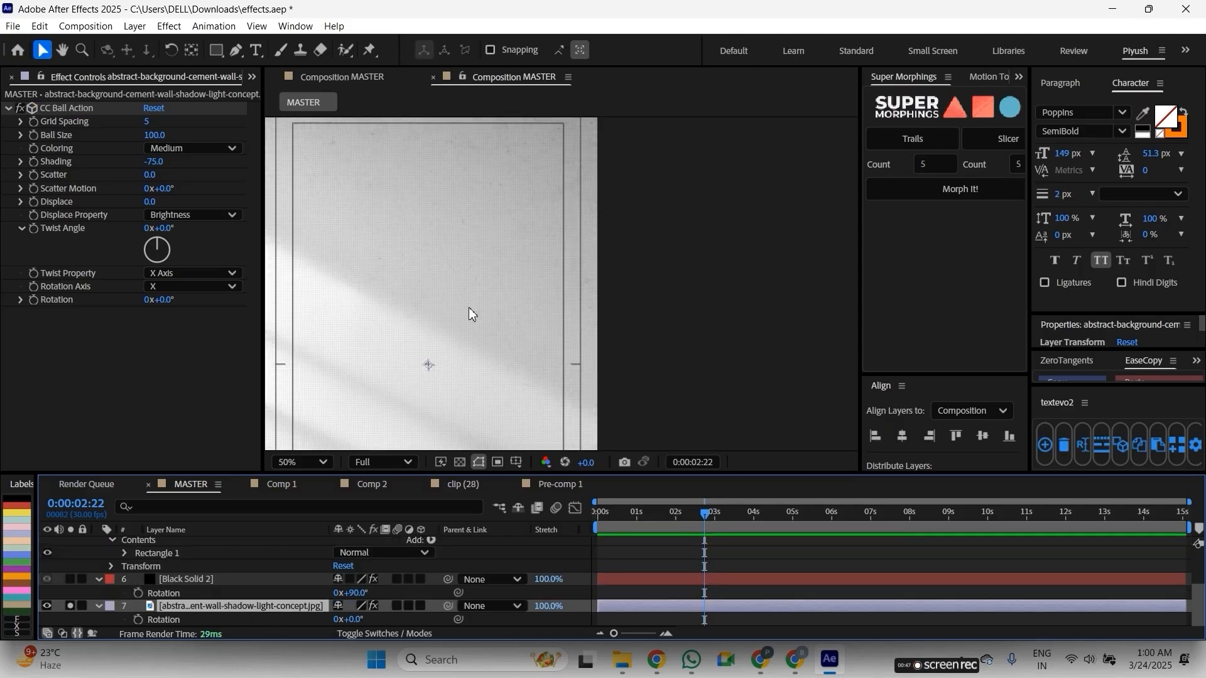
scroll(471, 312, "up", 2)
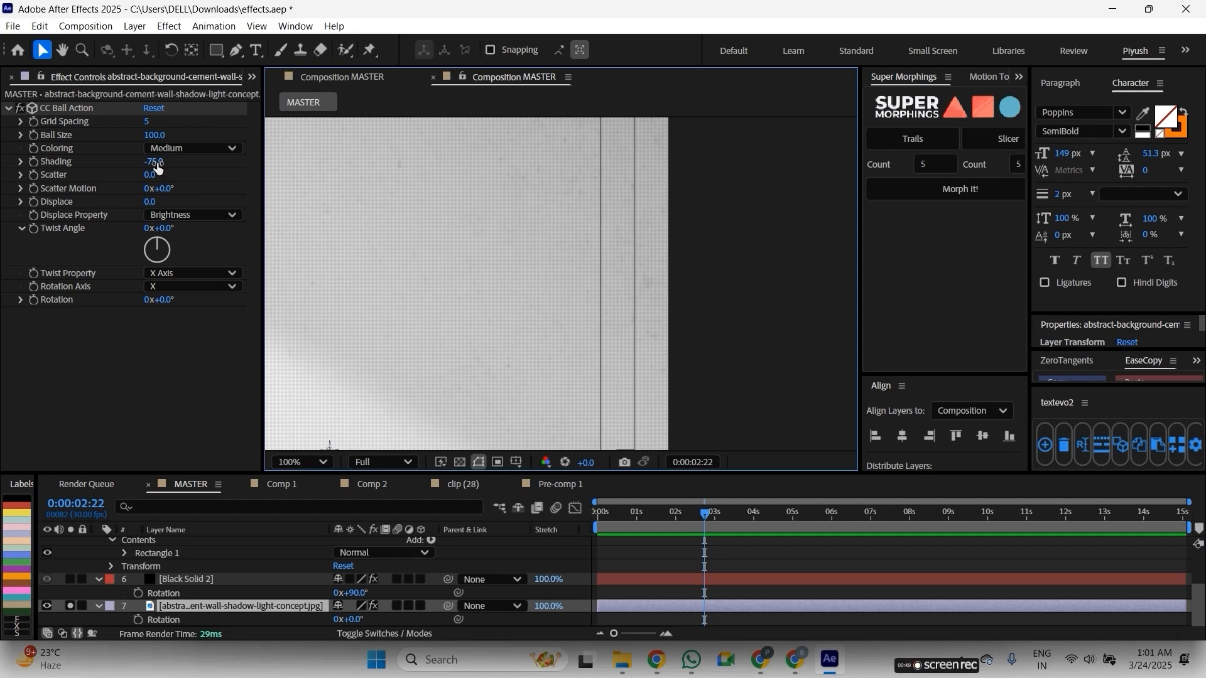
left_click_drag(157, 167, 403, 187)
scroll(498, 325, "down", 2)
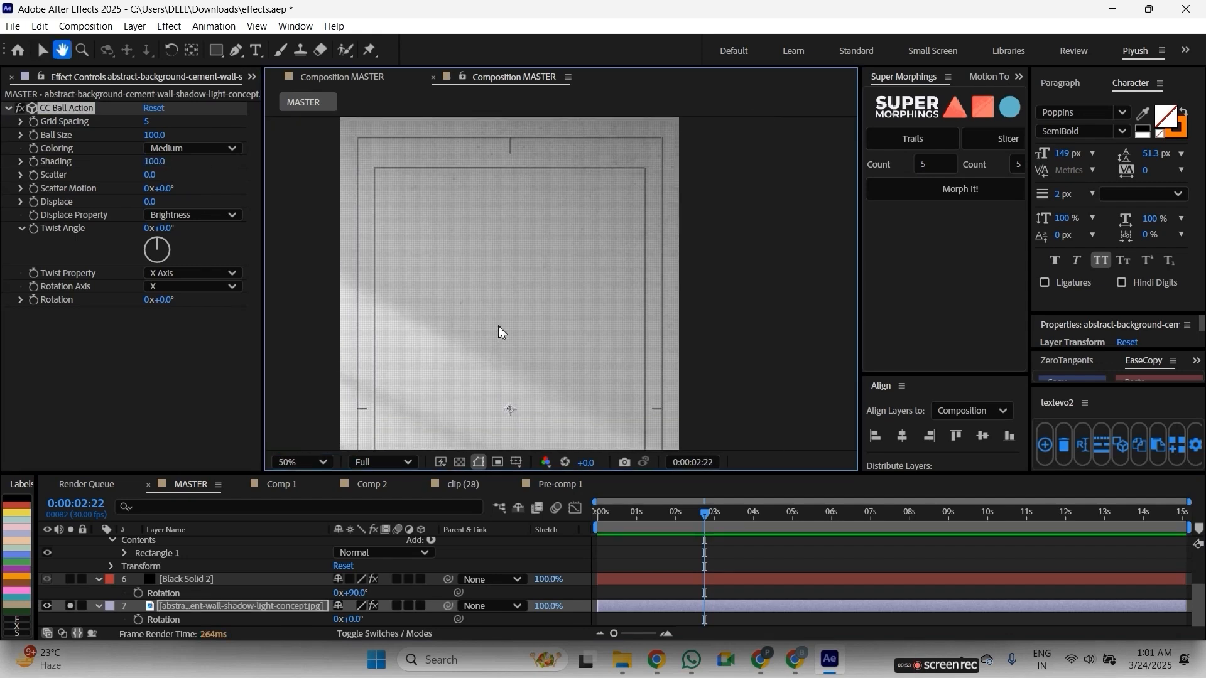
scroll(499, 325, "up", 1)
left_click_drag(473, 244, 449, 367)
scroll(455, 277, "up", 1)
scroll(455, 269, "down", 1)
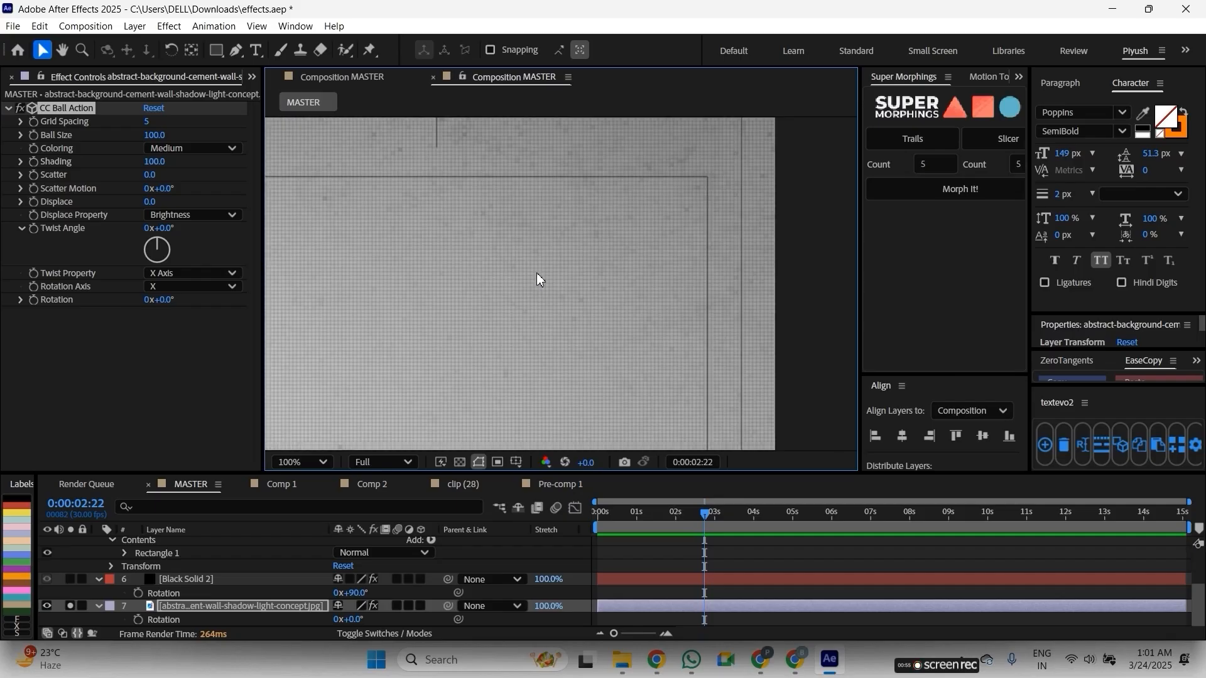
left_click_drag(536, 272, 557, 348)
left_click_drag(484, 294, 484, 334)
Step: Try a CC Ball Action Ball Size of 178 on the wall background, and undo it
left_click_drag(155, 136, 228, 145)
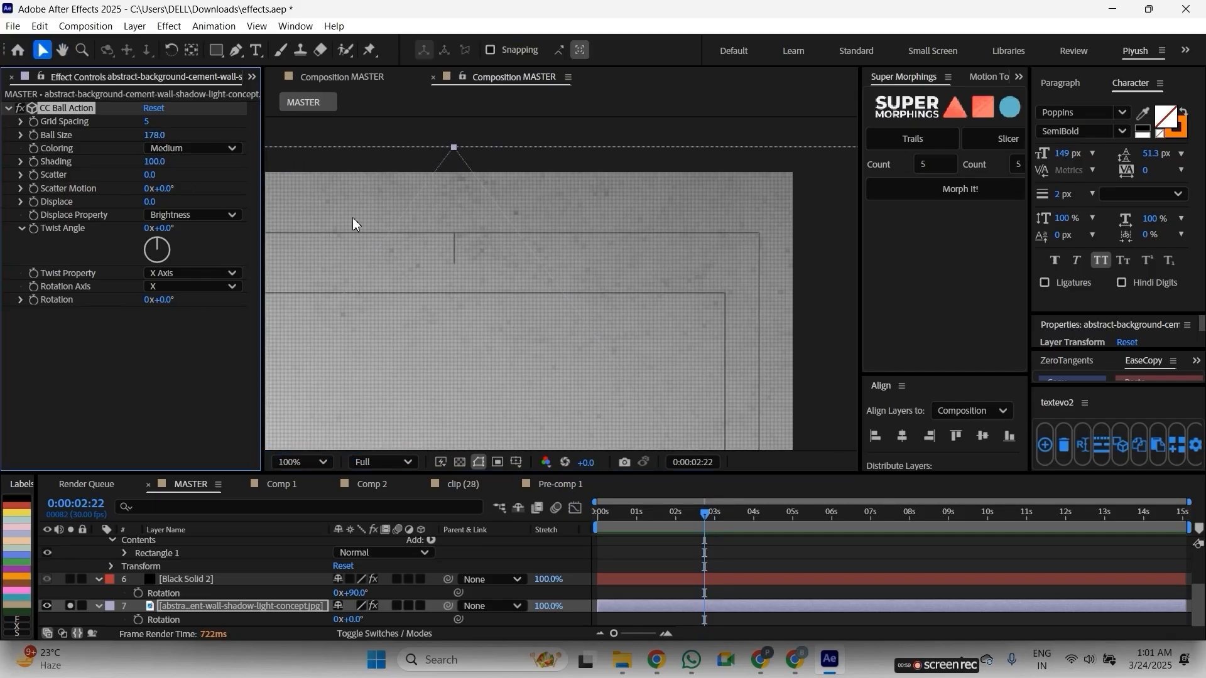
scroll(450, 308, "down", 2)
left_click_drag(450, 307, 477, 194)
scroll(530, 295, "up", 1)
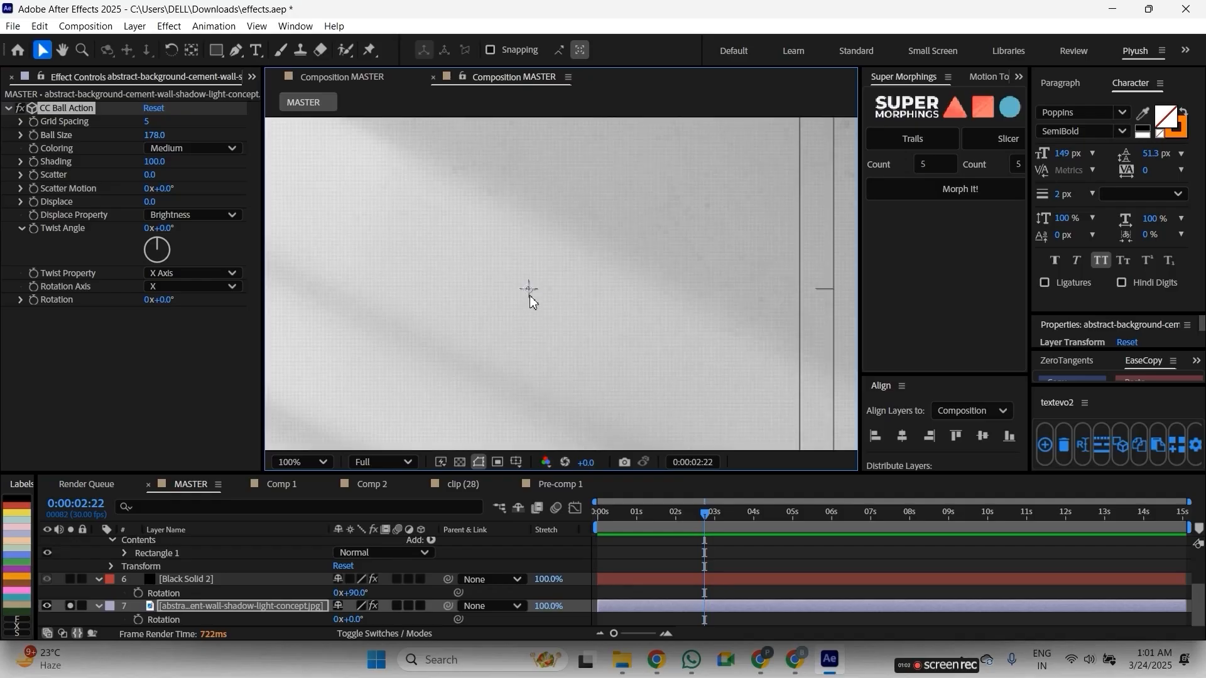
scroll(530, 296, "down", 1)
left_click_drag(525, 348, 510, 446)
key("ctrl+z")
Step: Set the CC Ball Action Grid Spacing to 2 on the wall background
left_click_drag(142, 121, 134, 122)
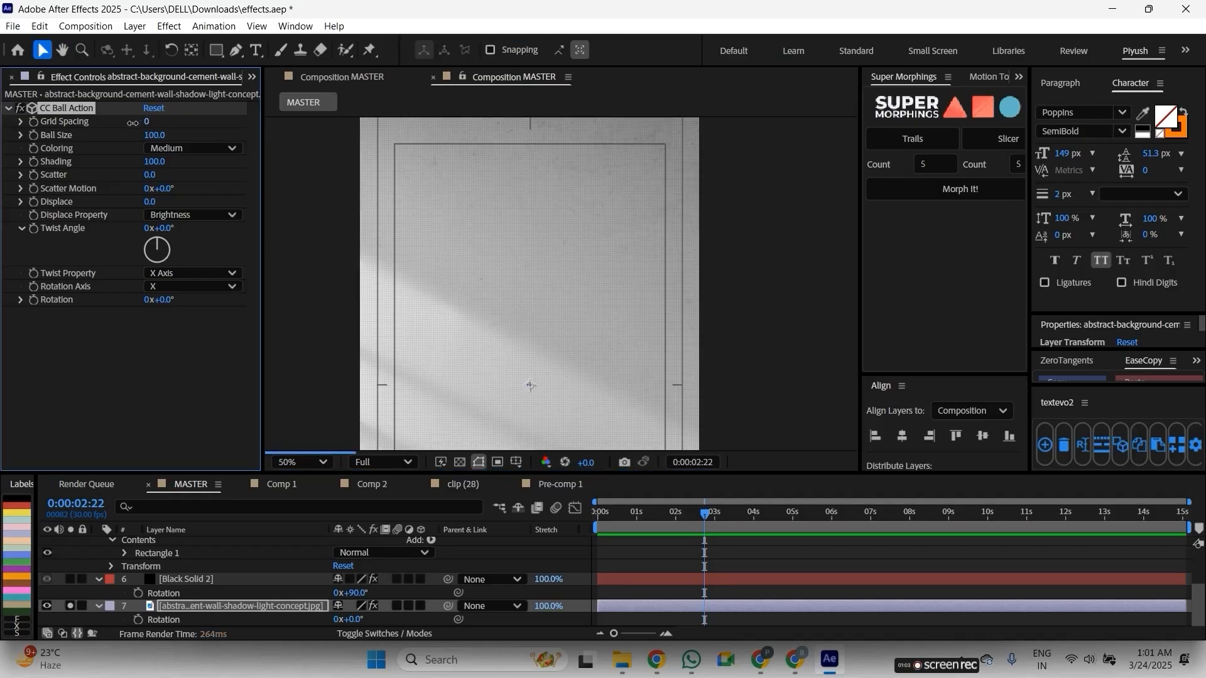
left_click(149, 122)
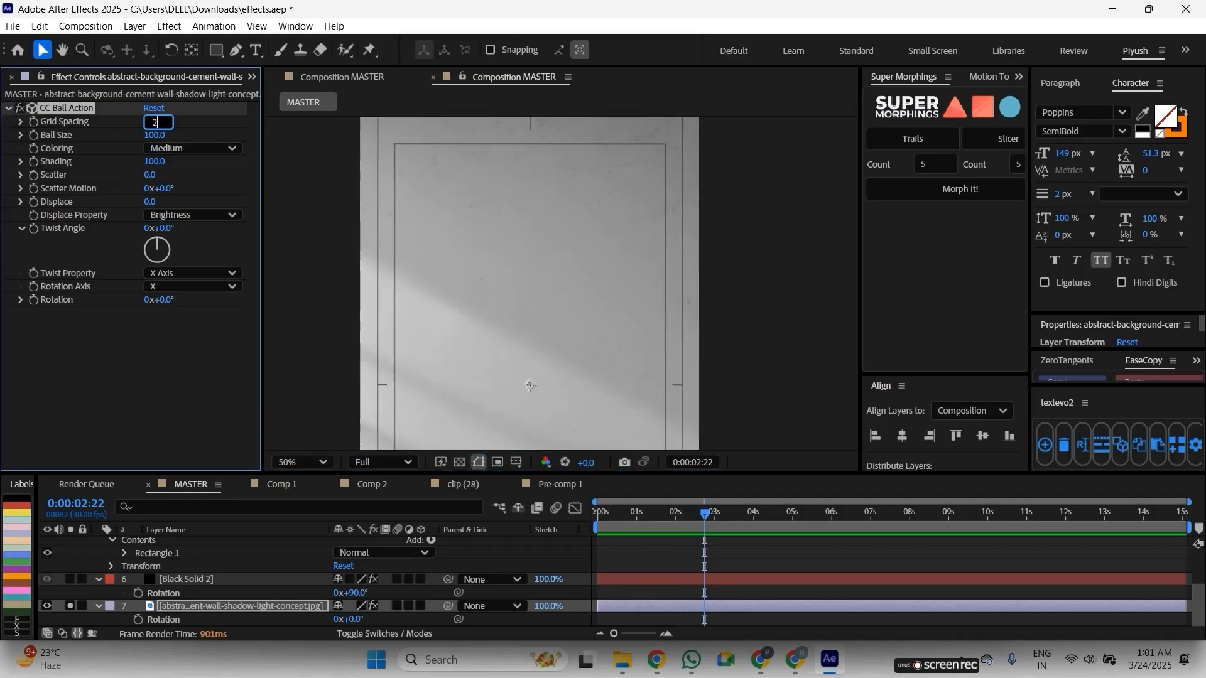
key("Return")
scroll(409, 271, "up", 1)
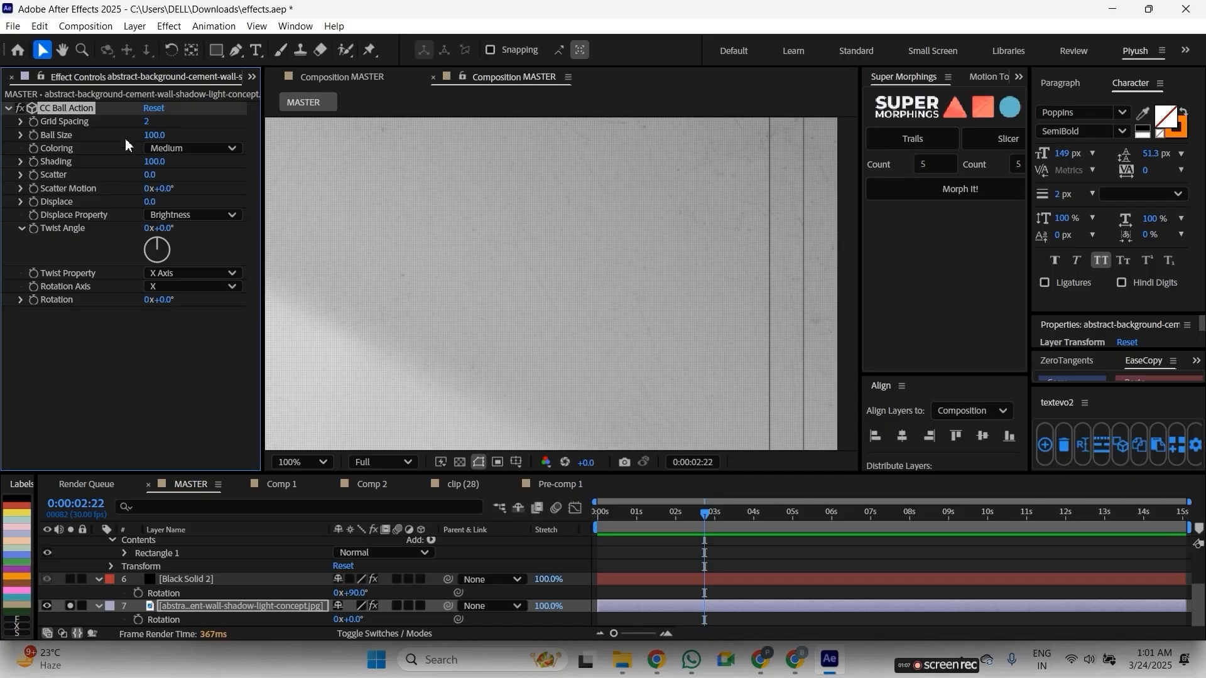
Step: Try a CC Ball Action Grid Spacing of 50, undo it, and inspect the wall's fine ball grid up close
left_click_drag(147, 121, 300, 124)
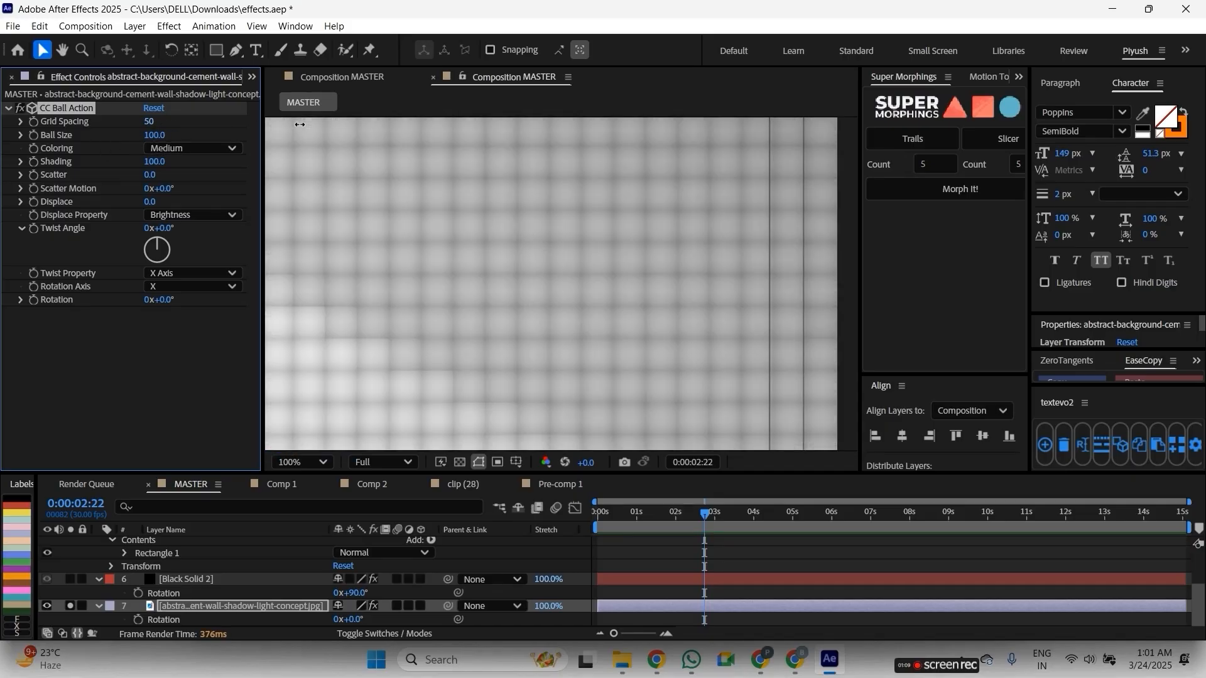
scroll(632, 302, "down", 3)
scroll(578, 302, "up", 1)
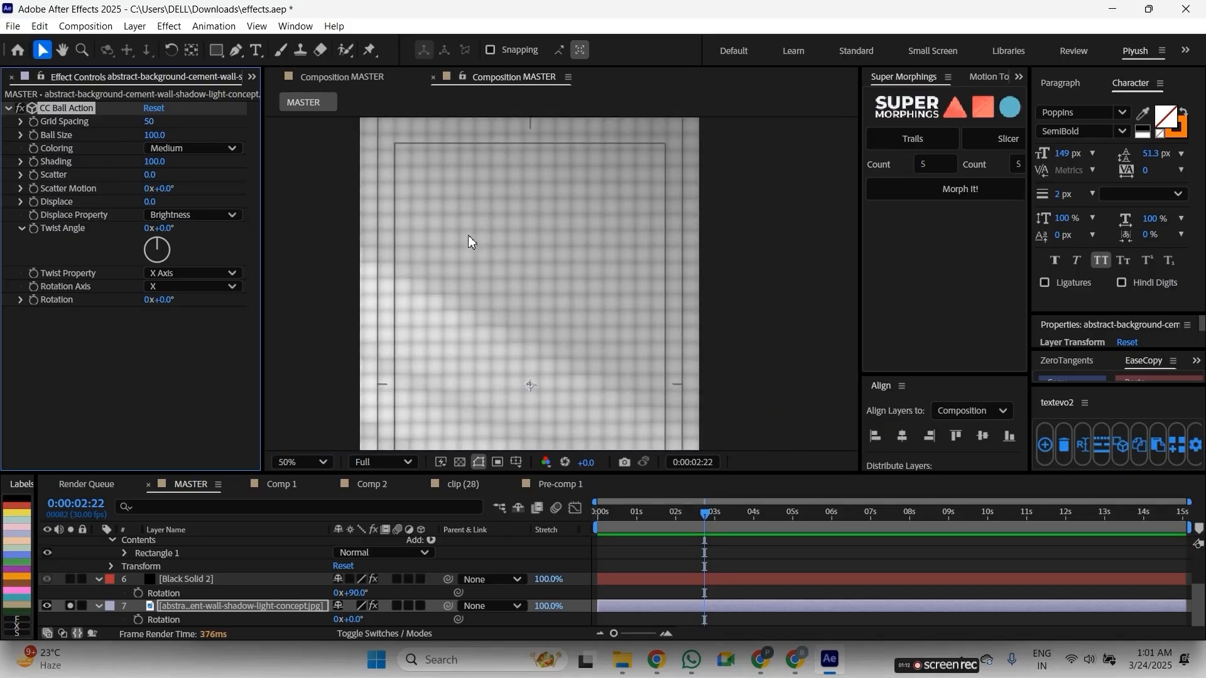
left_click(496, 257)
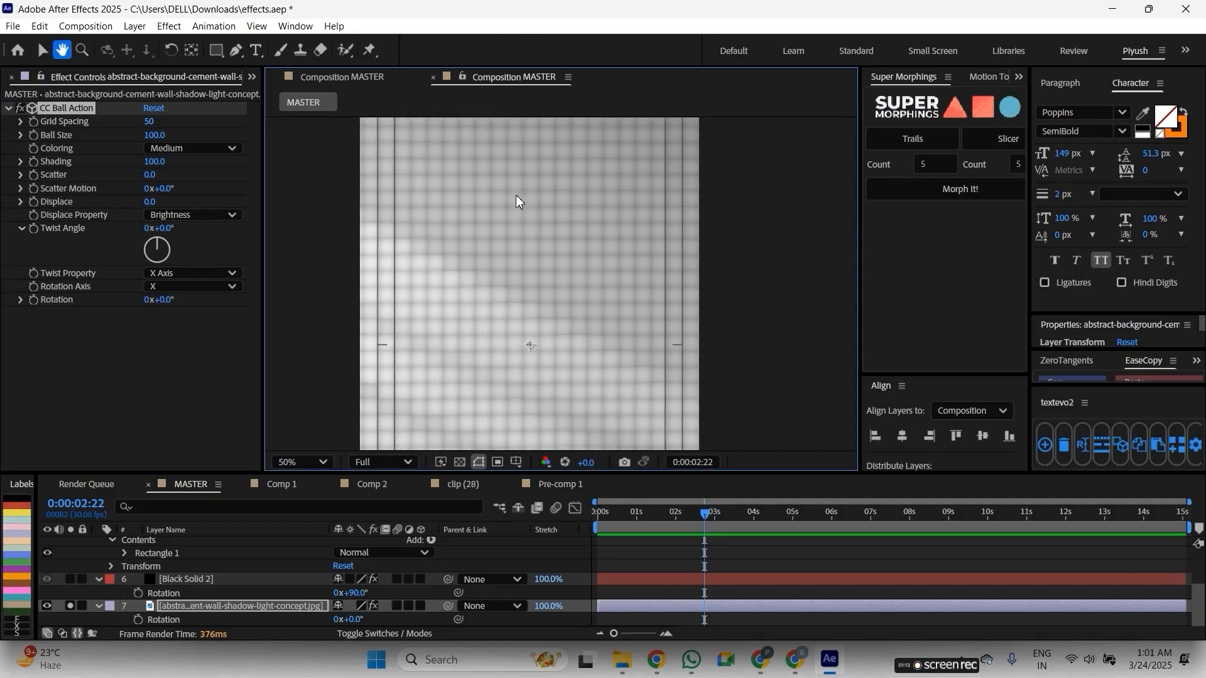
key("ctrl+z")
left_click_drag(526, 326, 530, 184)
scroll(518, 266, "up", 2)
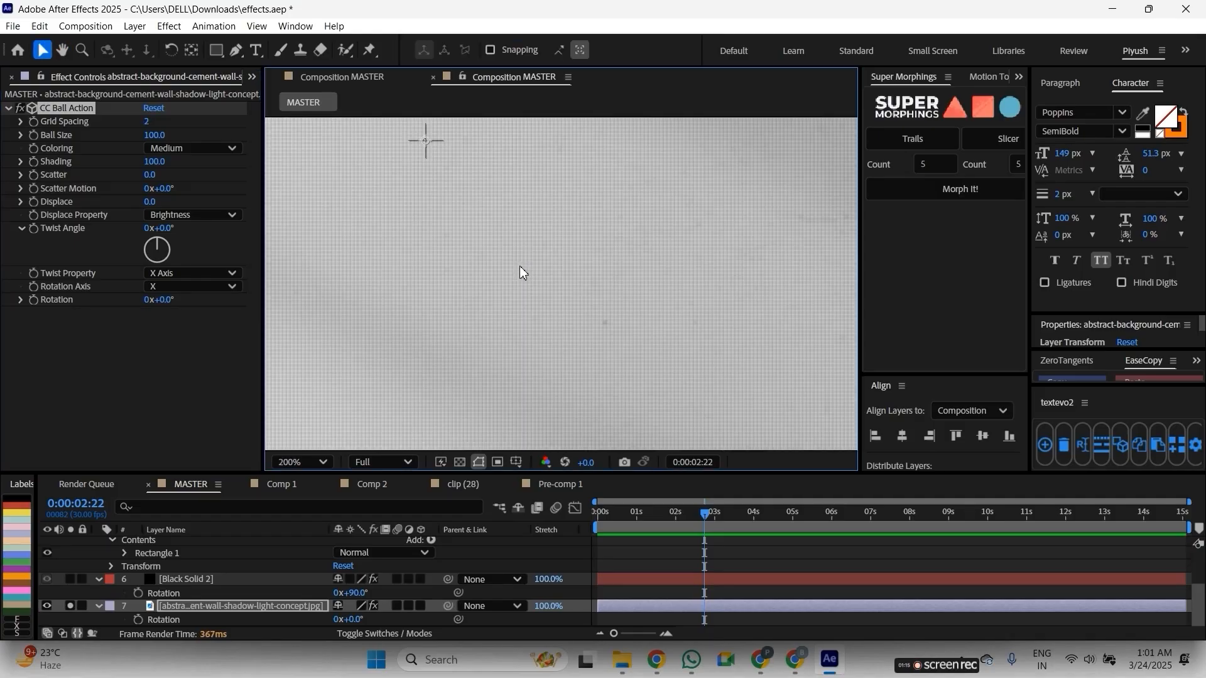
scroll(518, 267, "down", 3)
scroll(519, 266, "up", 1)
left_click_drag(518, 266, 508, 317)
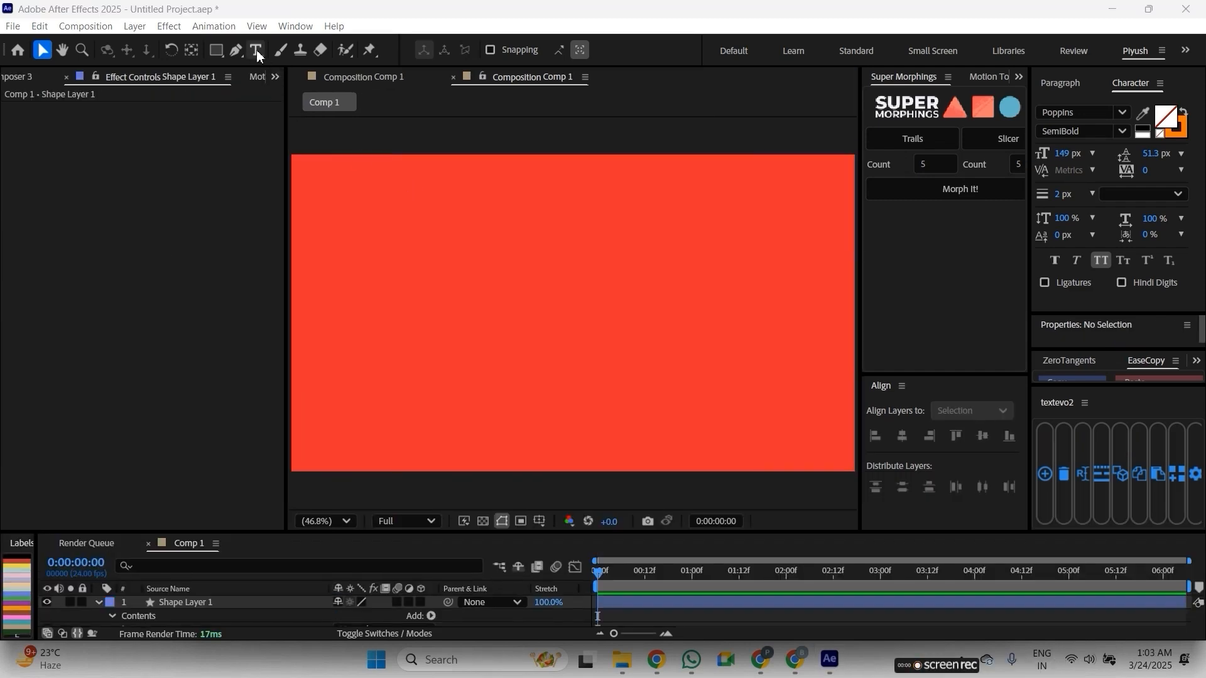
Step: Add a text layer reading "Motion" near the centre of the red composition
left_click(256, 50)
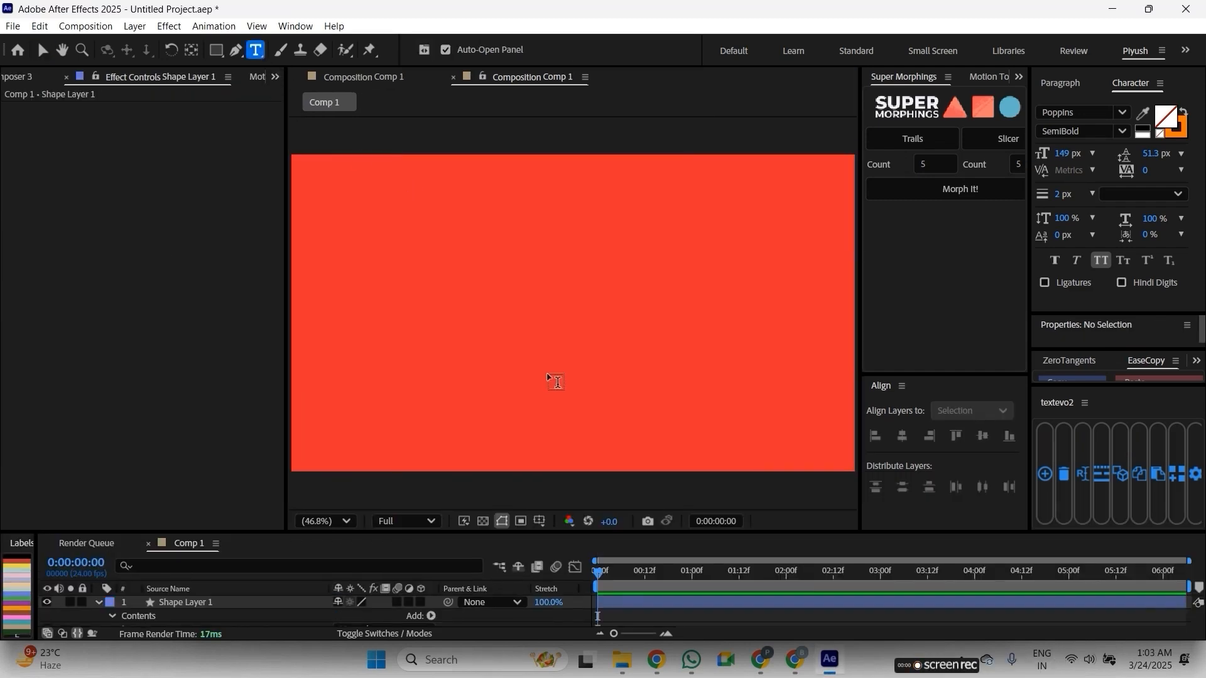
left_click(544, 322)
type("Motion")
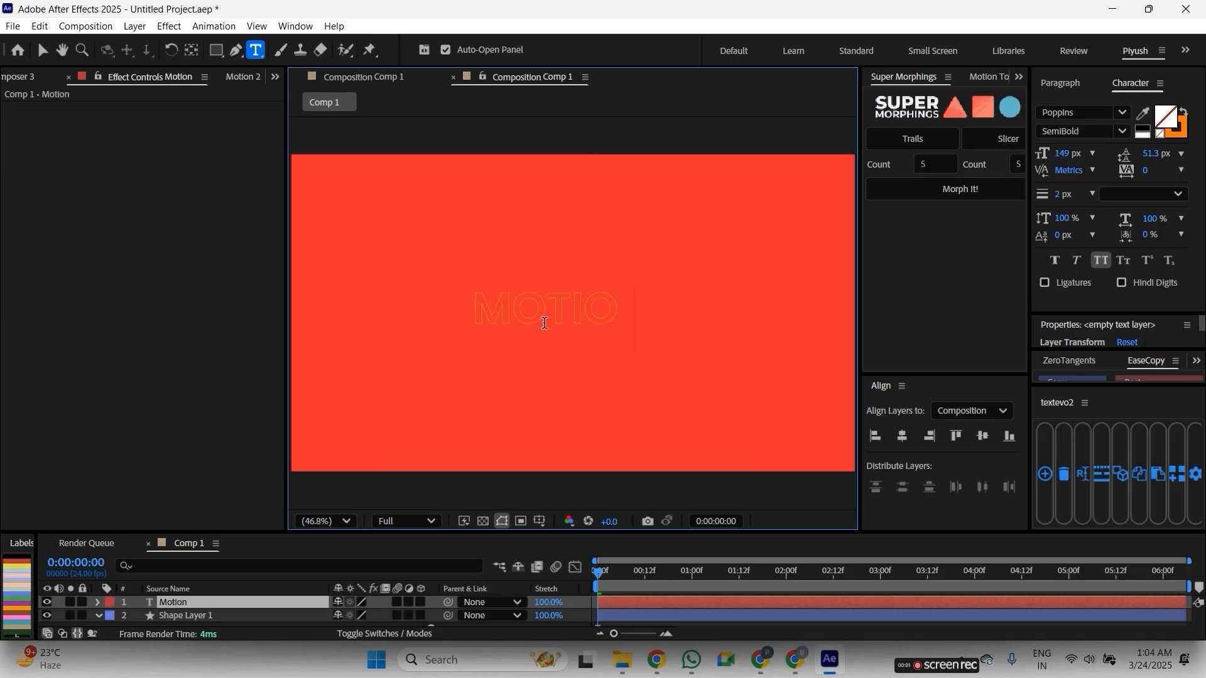
left_click(43, 54)
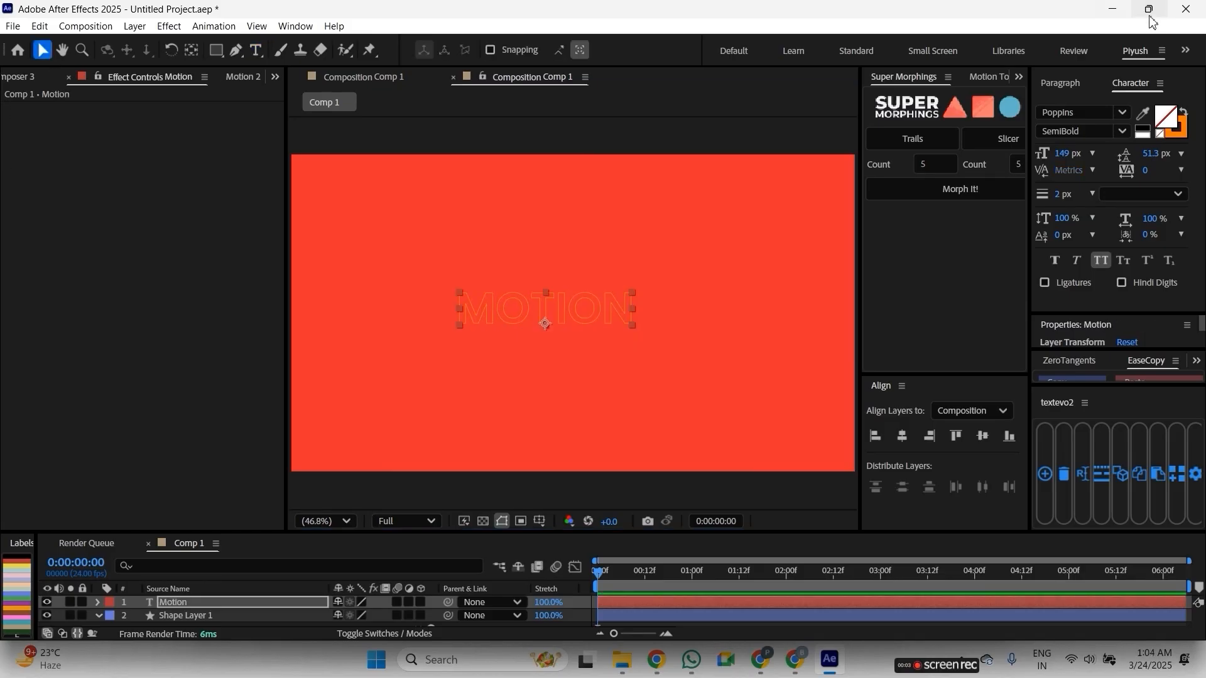
Step: Set the MOTION text's fill colour to FFFFFF and move the text slightly to the right
left_click(1168, 121)
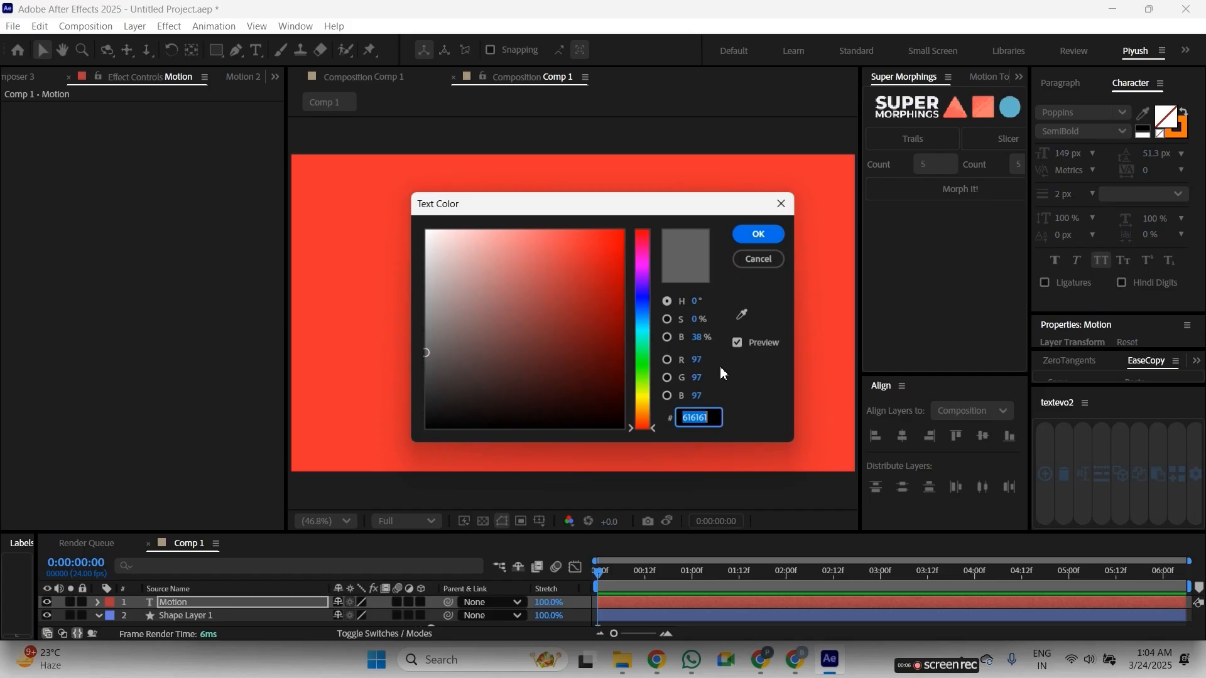
type("ffffff")
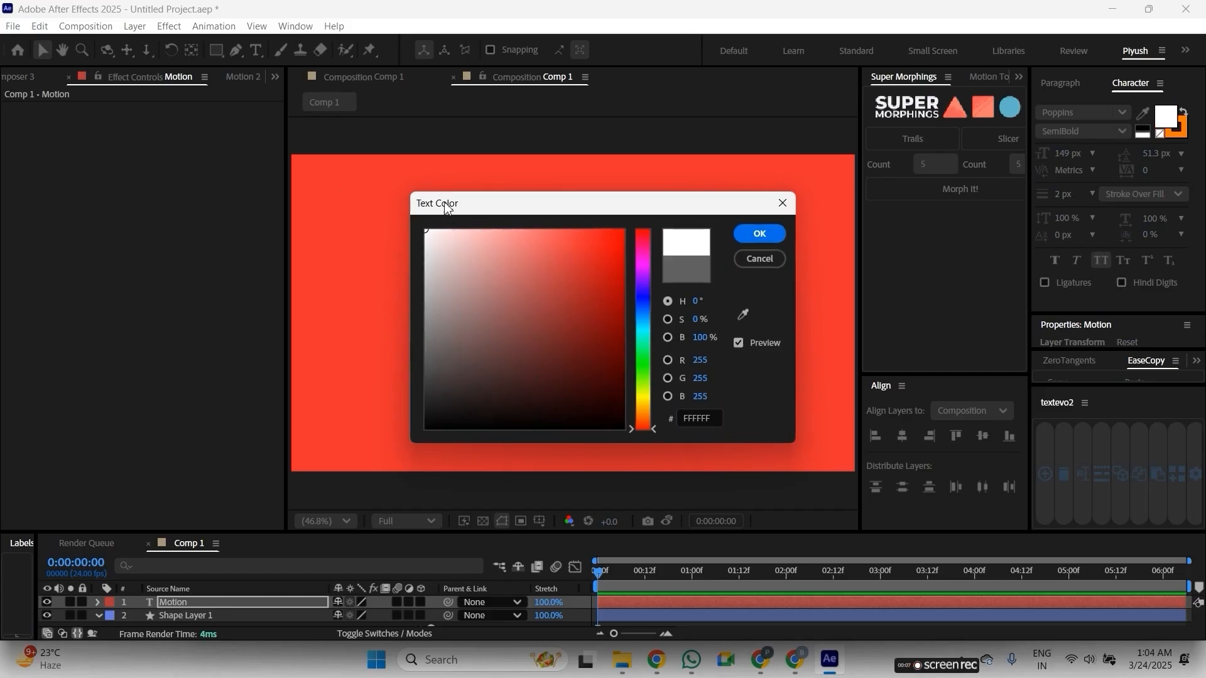
left_click(758, 233)
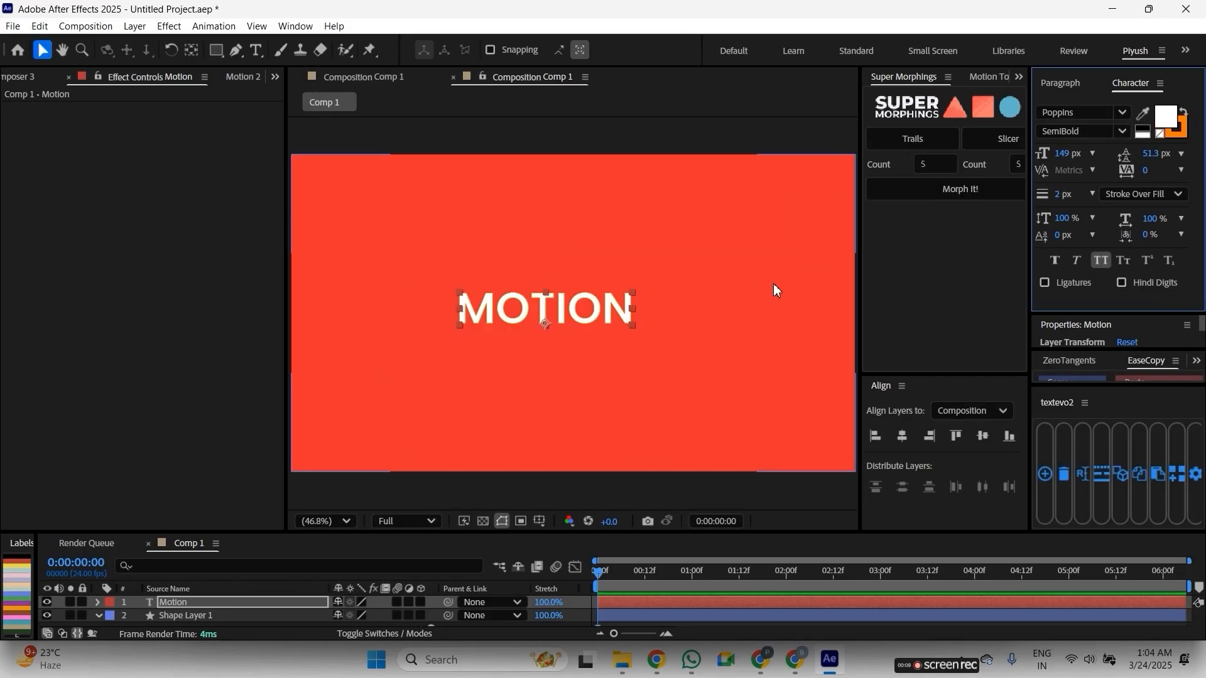
left_click_drag(569, 327, 587, 327)
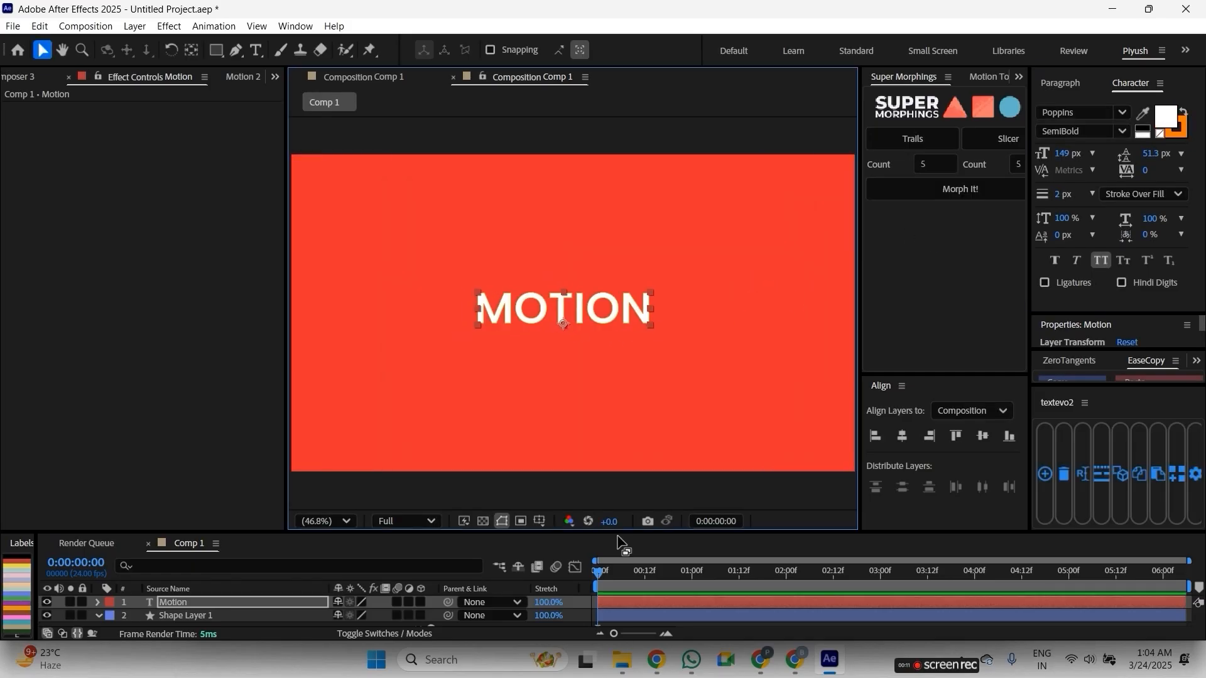
Step: Keyframe the MOTION text's Position to rise from below the frame at 925.8, 1295.7 to 925.8, 575.1 over the first 10 frames
key("alt+shift+p")
key("shift+Page_Down")
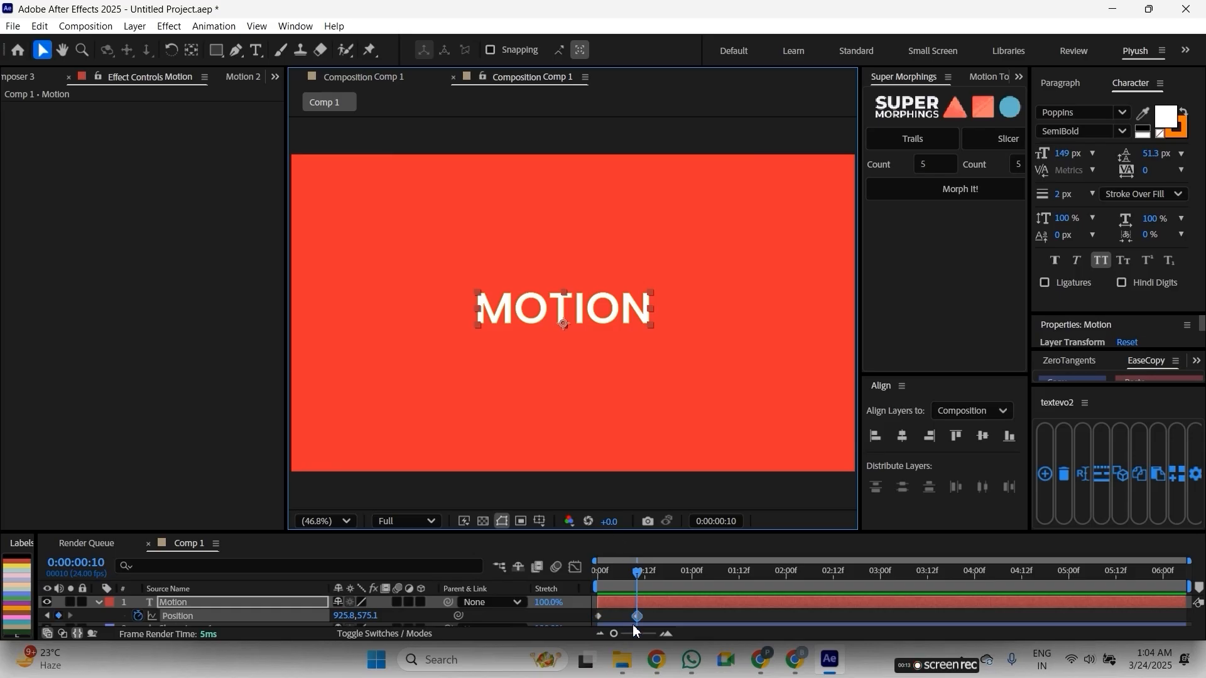
left_click_drag(639, 532, 642, 497)
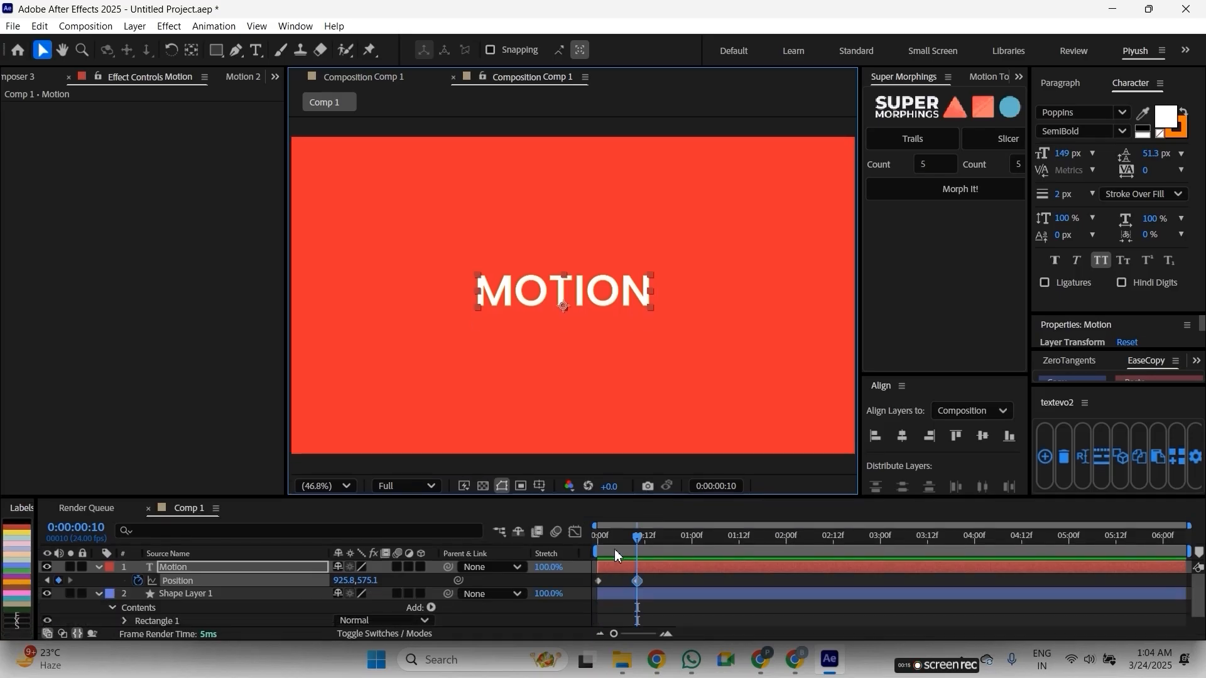
key("Home")
left_click_drag(563, 293, 565, 505)
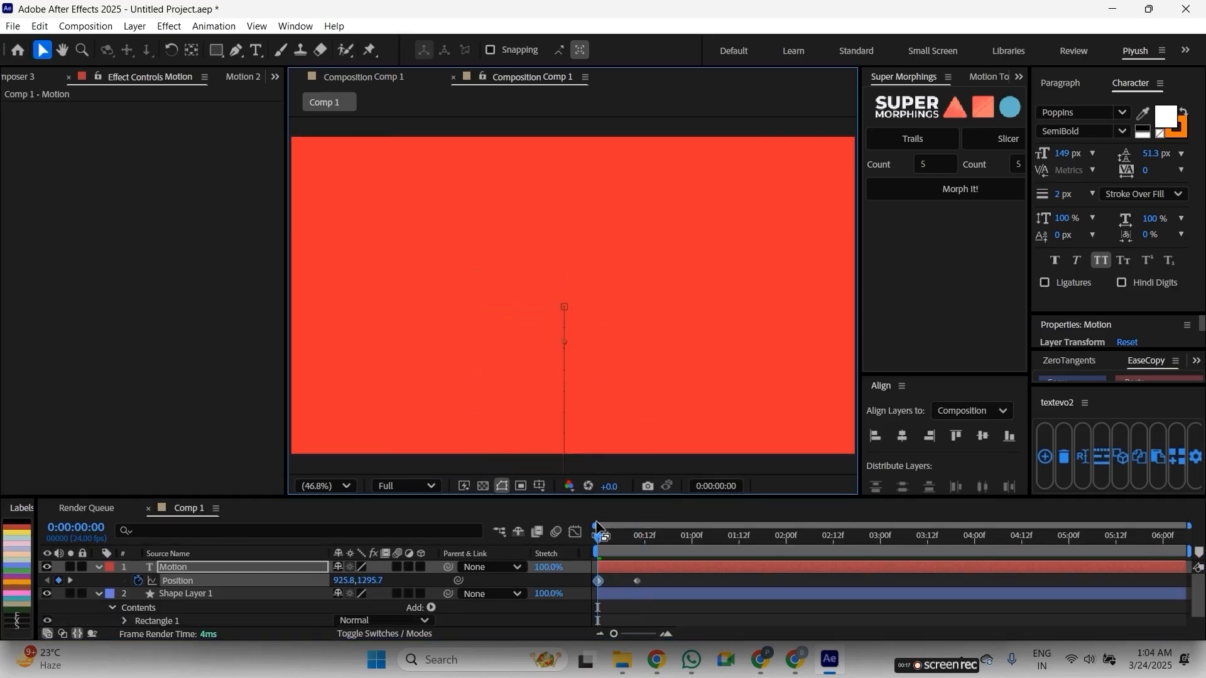
Step: Easy-ease both Position keyframes of the MOTION text and display their speed graph
key("F9")
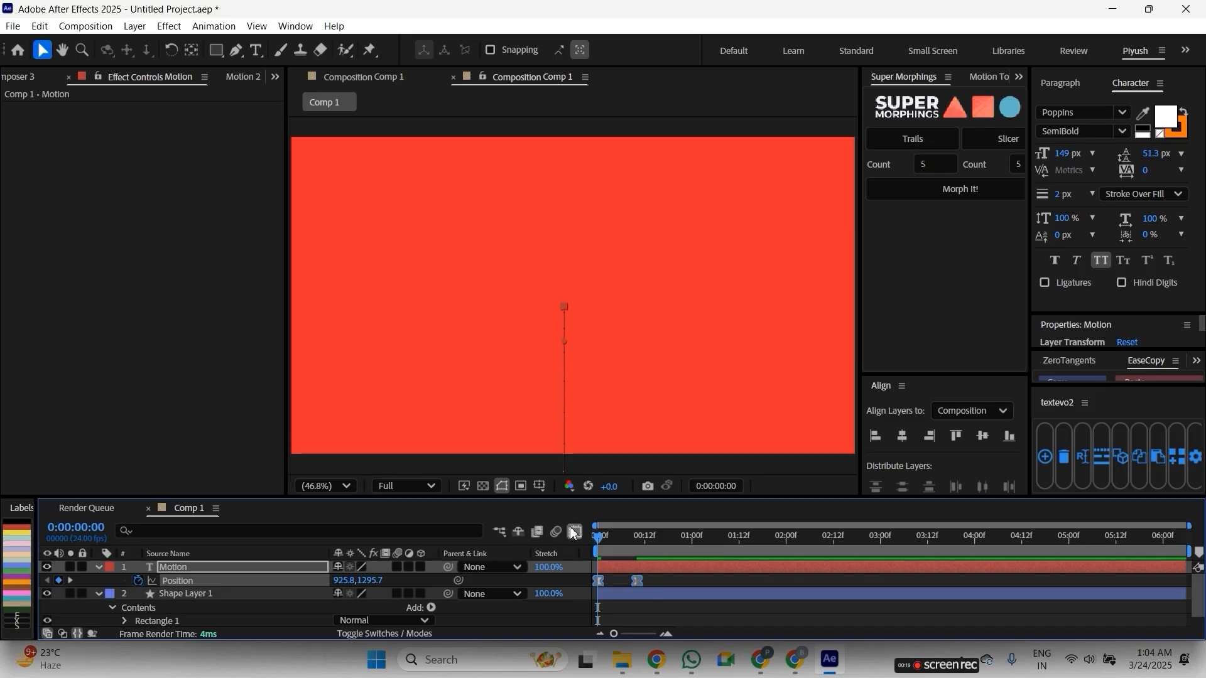
left_click(574, 531)
right_click(637, 582)
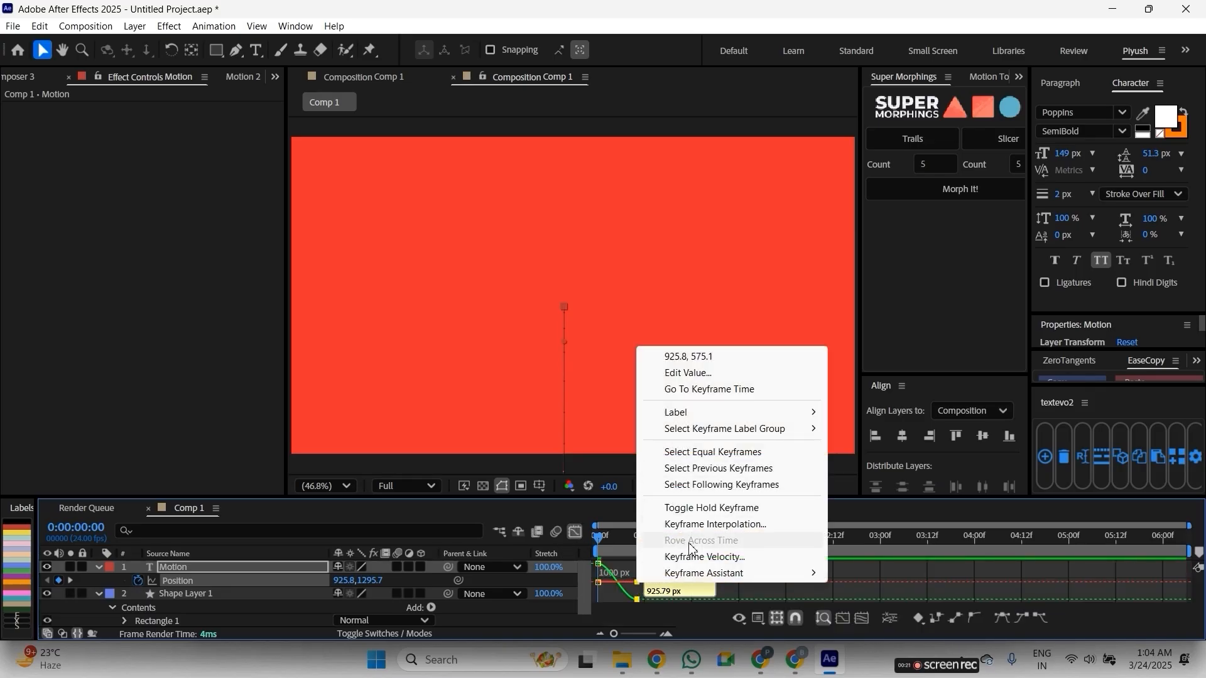
right_click(797, 589)
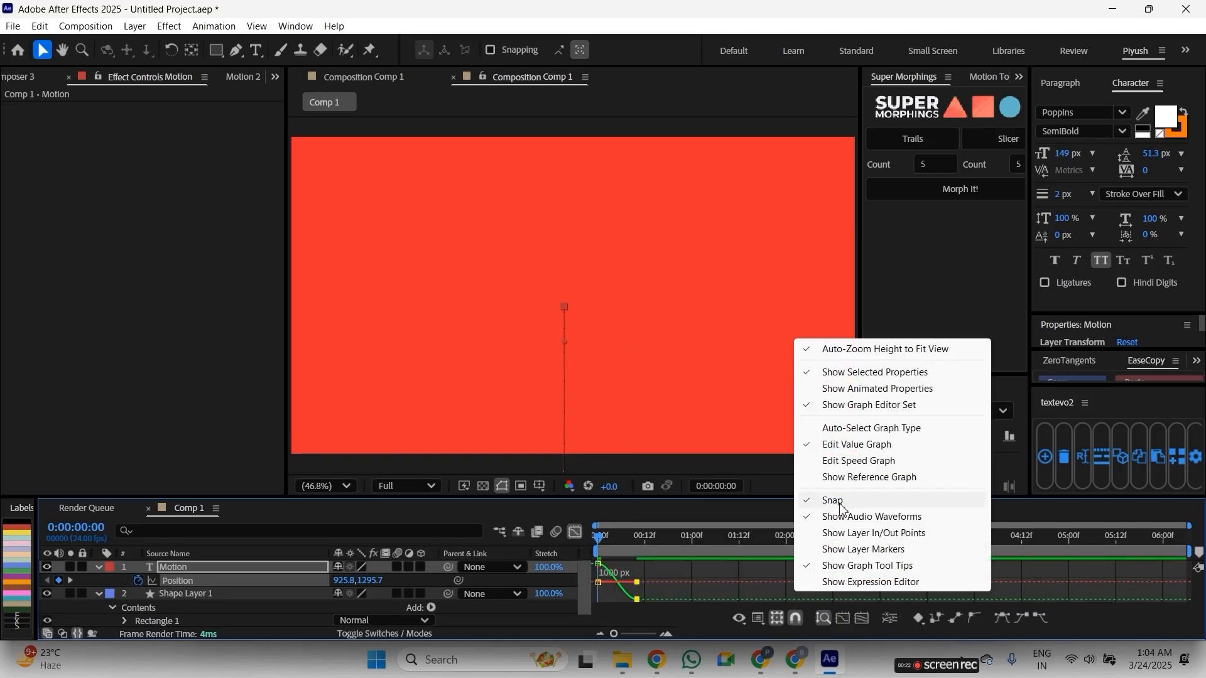
left_click(858, 461)
Step: Extend the last keyframe's ease fully toward the start for a fast-in, slow-out rise, preview it and leave the Graph Editor
scroll(667, 581, "up", 2)
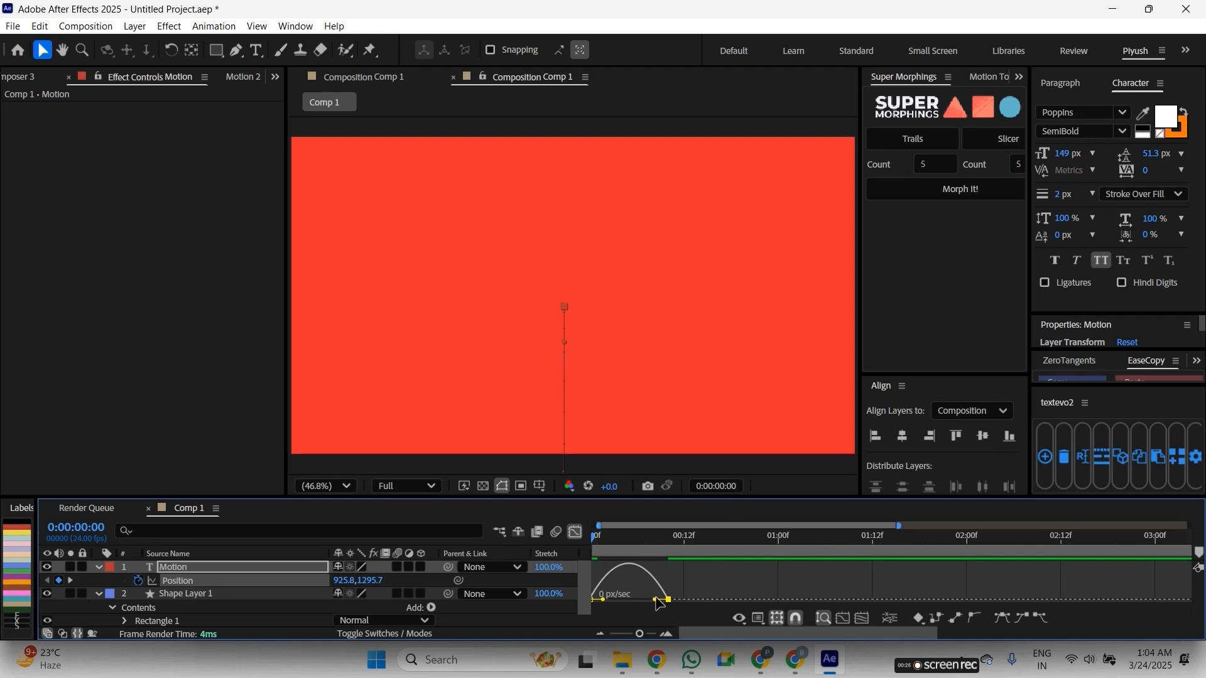
left_click_drag(655, 599, 564, 605)
key("space")
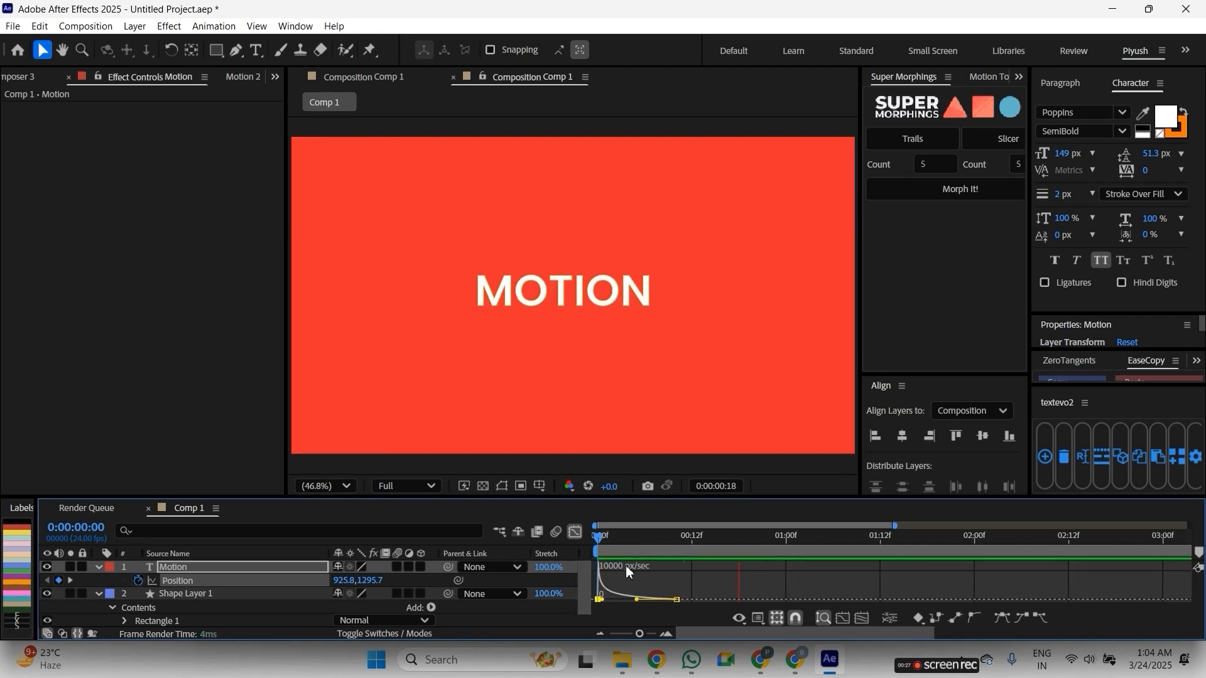
key("space")
left_click(574, 531)
Step: Apply the Echo effect to the MOTION text layer
left_click(643, 567)
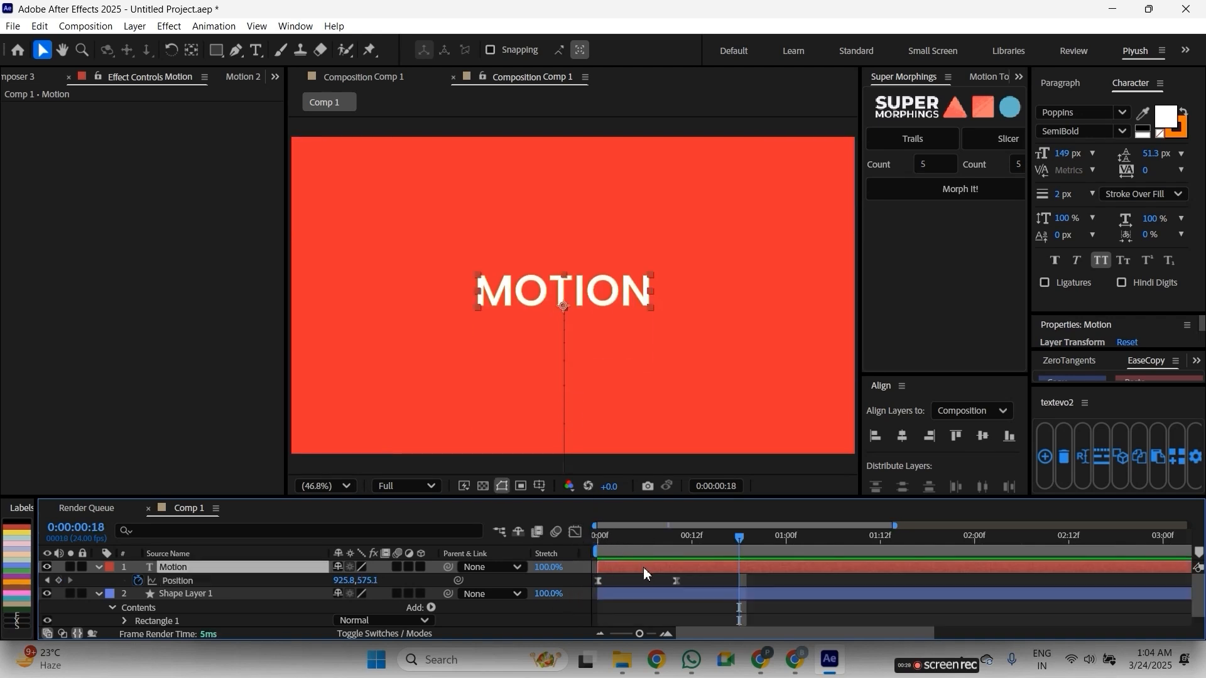
key("ctrl+space")
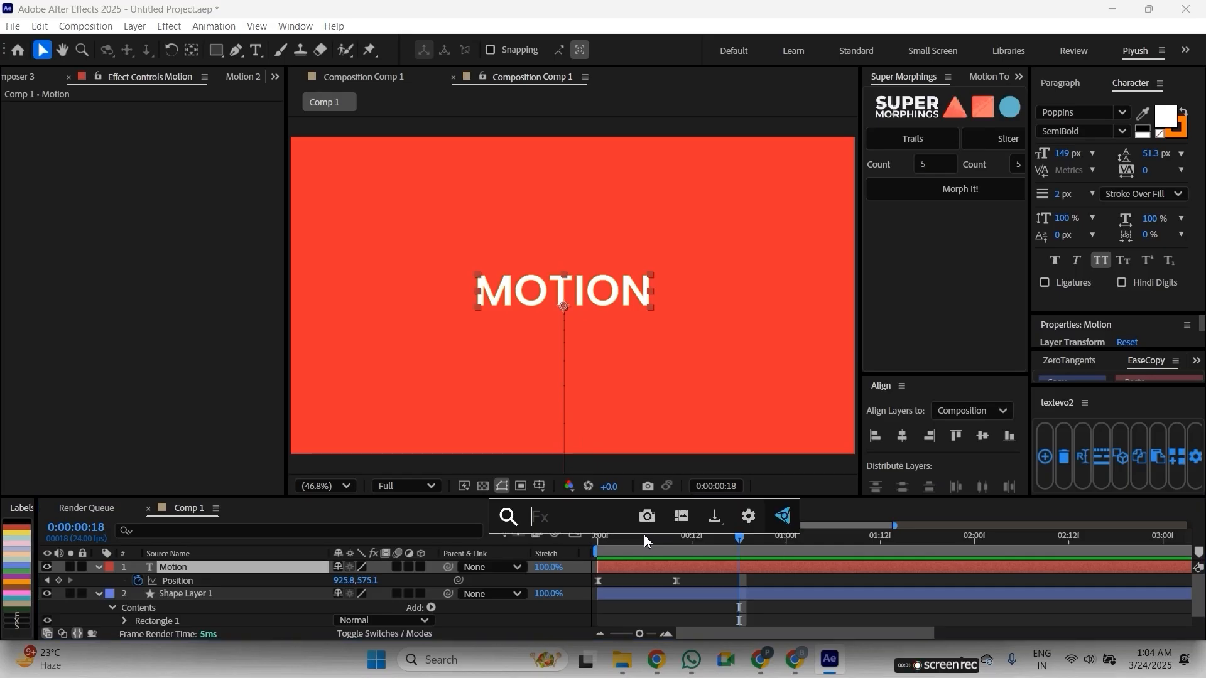
type("echo")
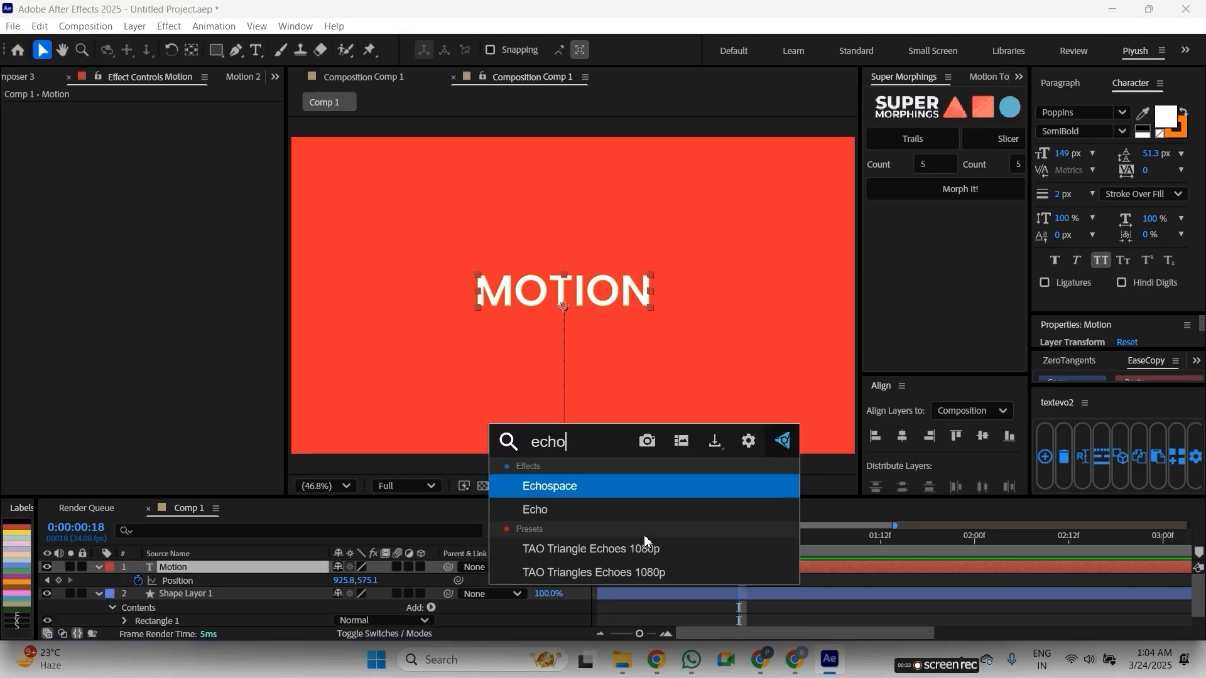
key("Down")
key("Return")
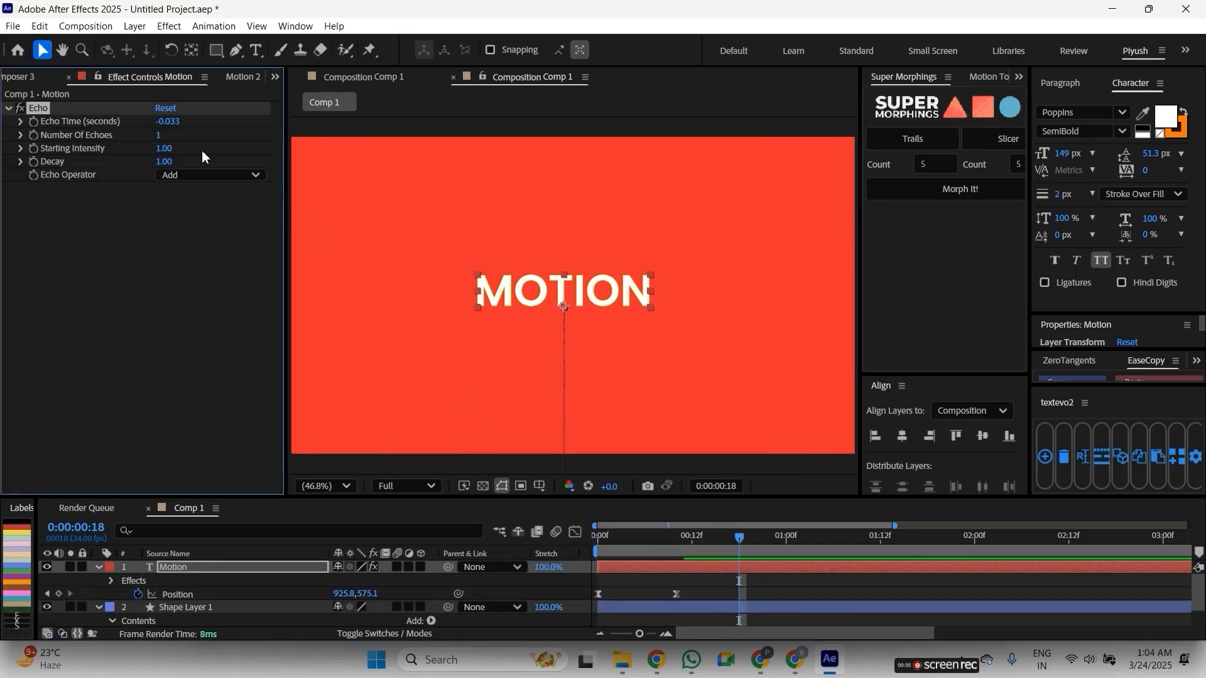
Step: Set the Echo Time to 0.000 seconds and the Number Of Echoes to 100, and preview the text animation from the start
left_click(168, 121)
type("000")
key("Return")
left_click_drag(158, 143, 230, 149)
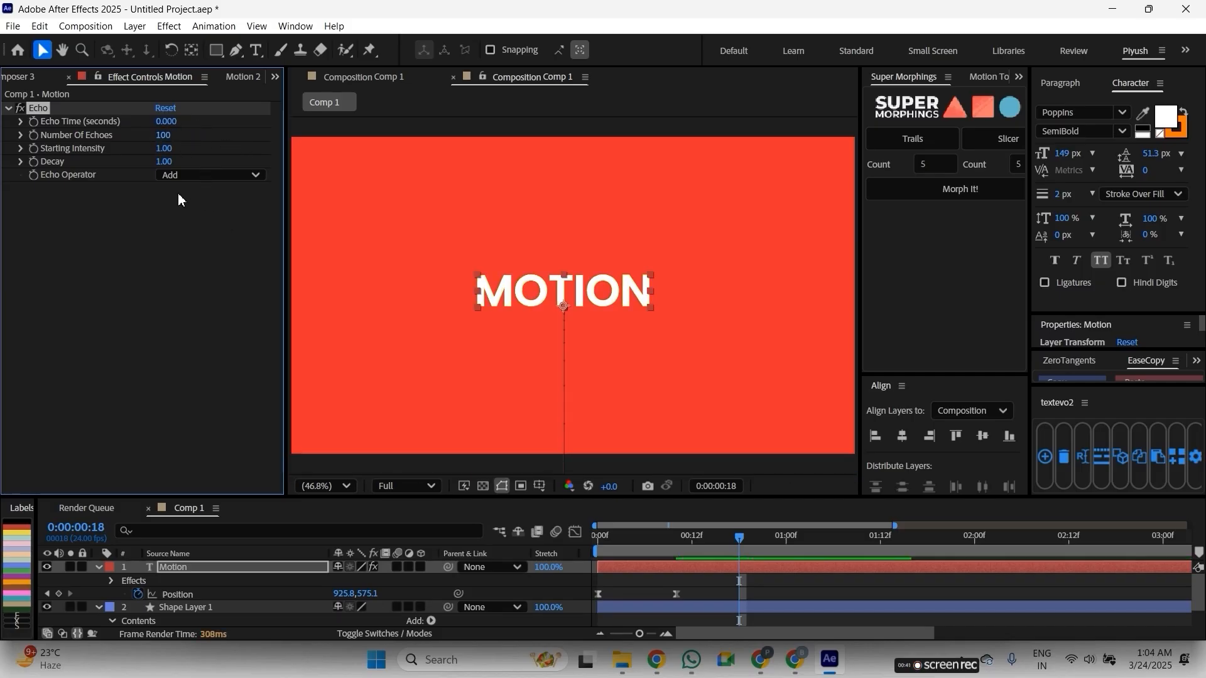
left_click_drag(637, 548, 598, 558)
key("space")
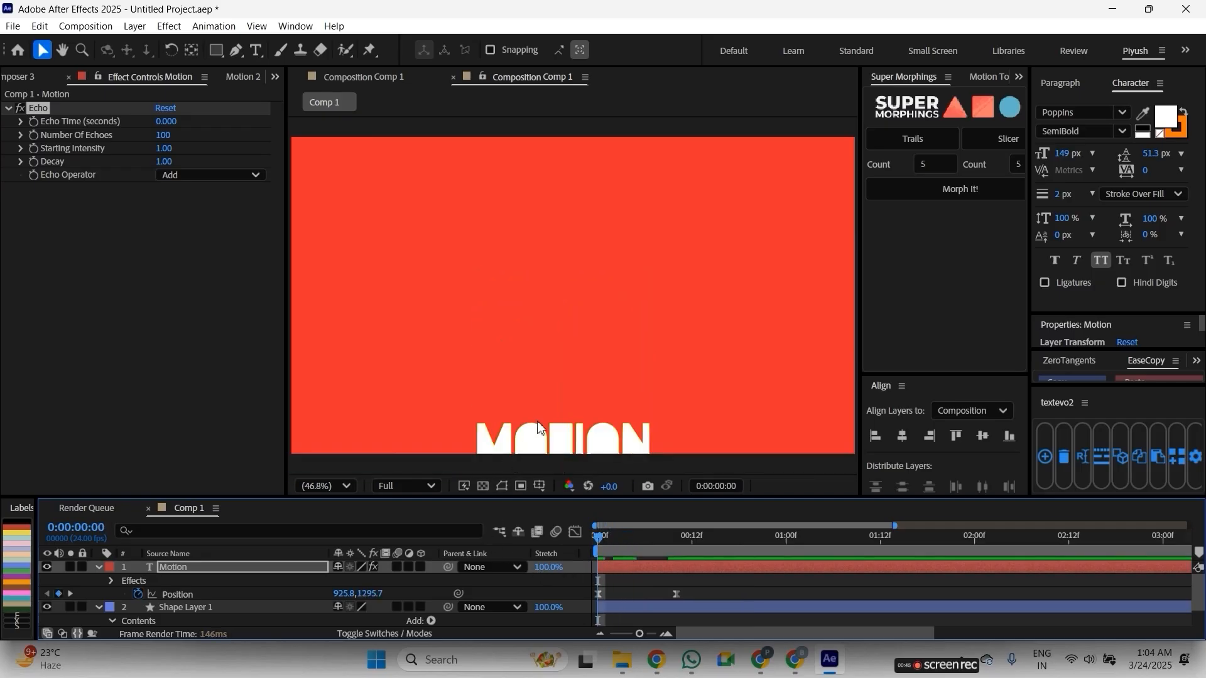
Step: Lower the preview resolution to Quarter, preview the text animation and stop at frame 3
left_click(403, 486)
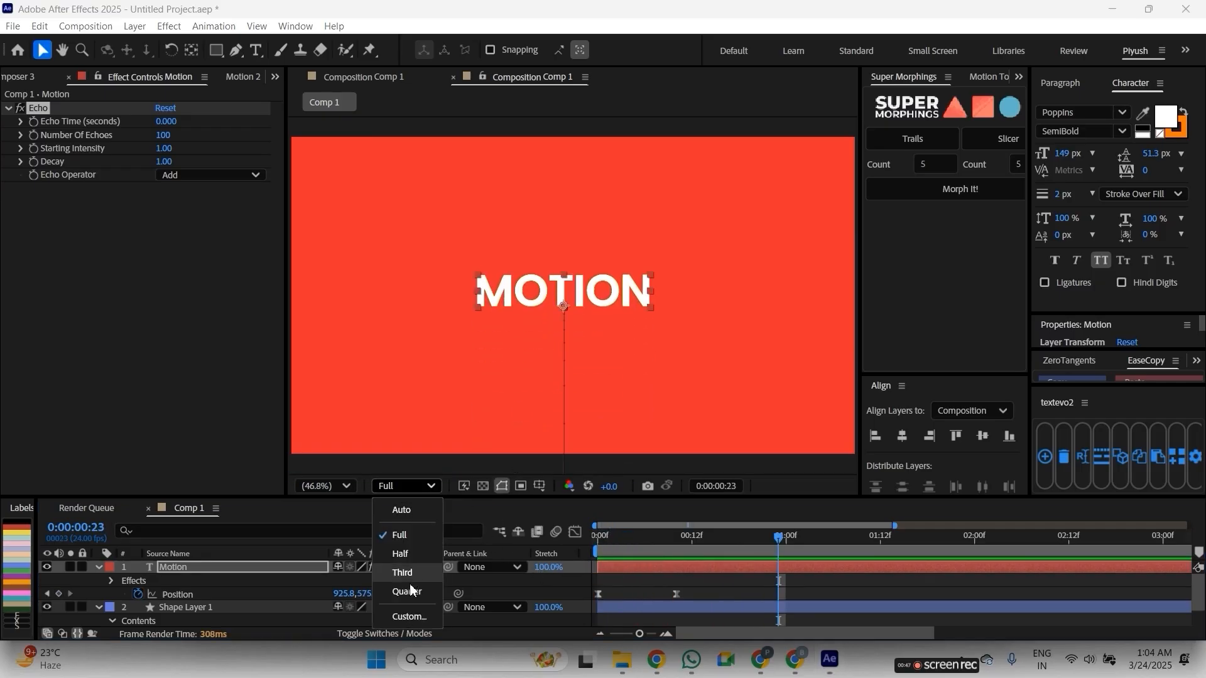
left_click(409, 584)
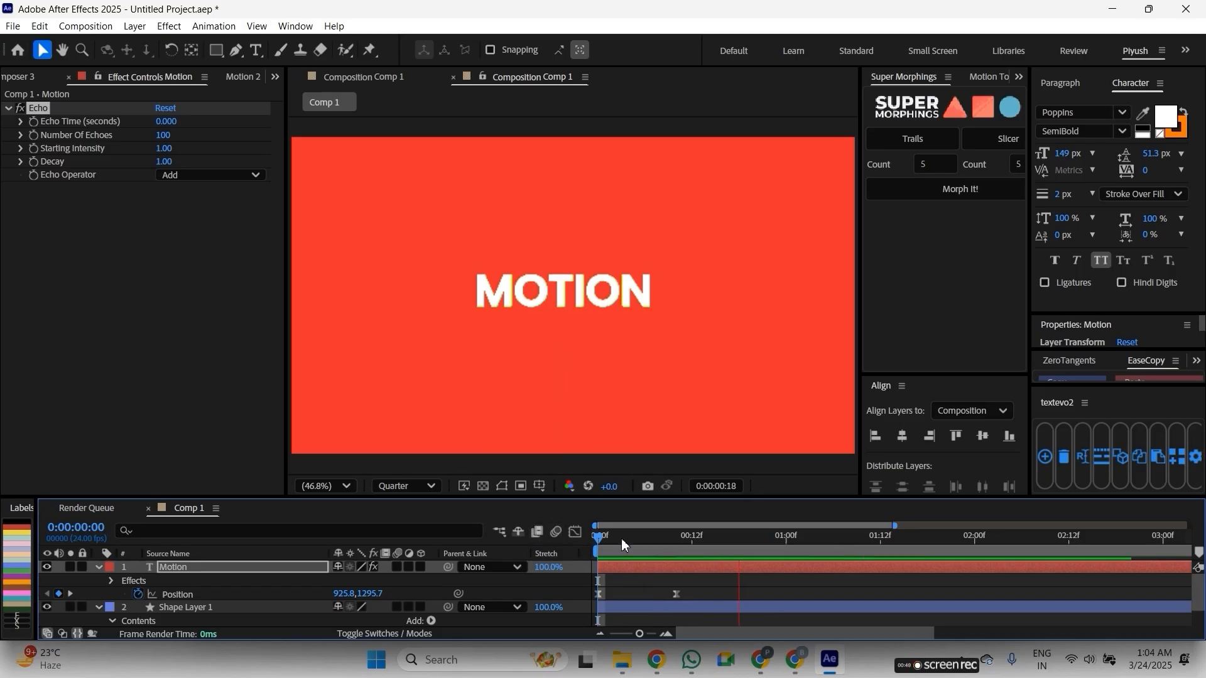
mouse_move(621, 538)
left_mouse_down()
mouse_move(639, 541)
mouse_move(622, 546)
left_mouse_up()
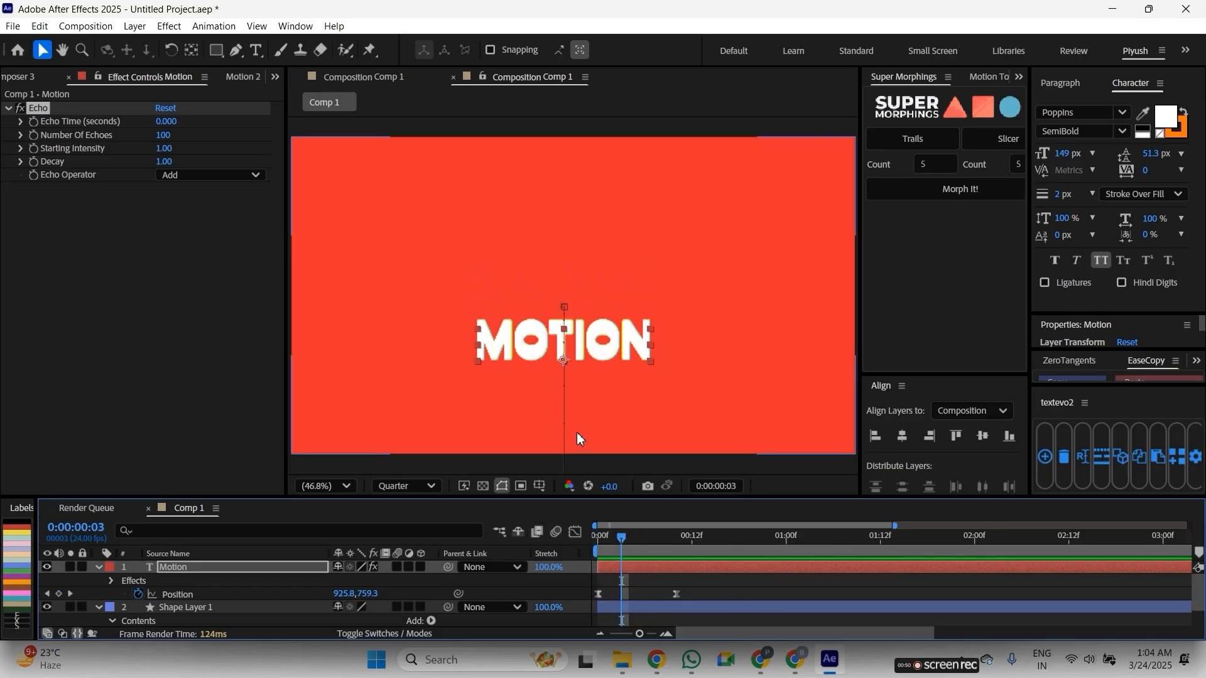
Step: Try Maximum as the Echo Operator on the MOTION text and undo it
left_click(253, 177)
left_click(226, 211)
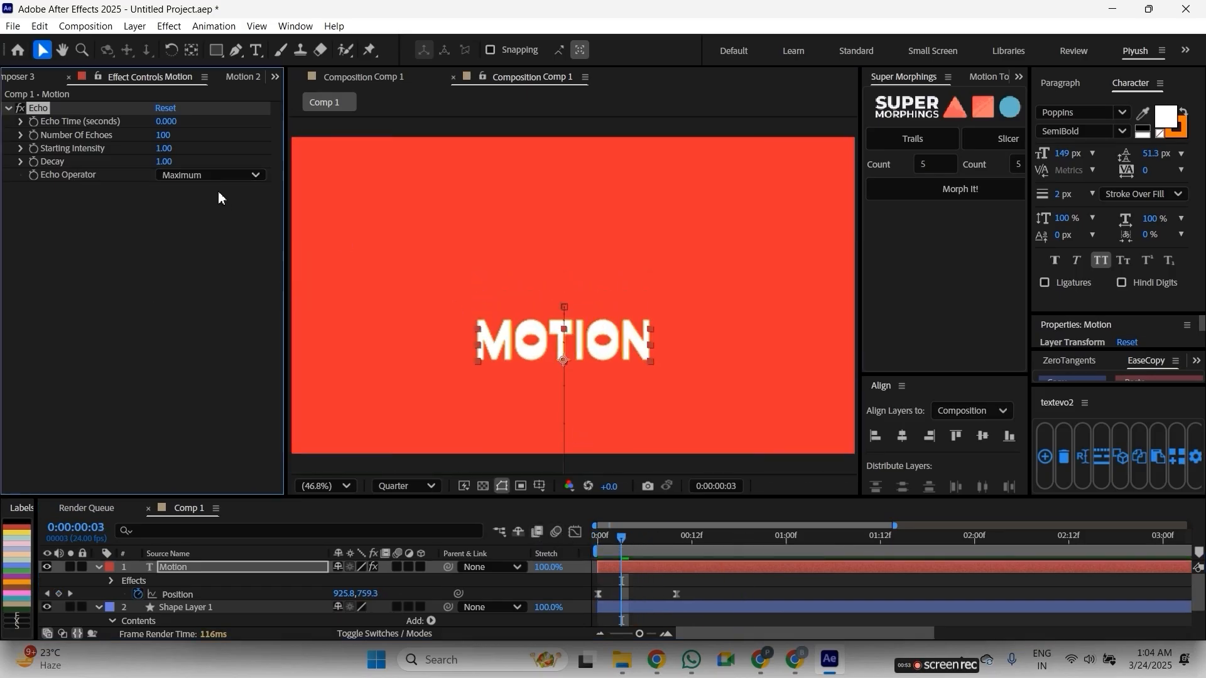
key("ctrl+z")
Step: Set the Echo Time to -0.002 seconds and preview the text animation from the start
left_click(168, 122)
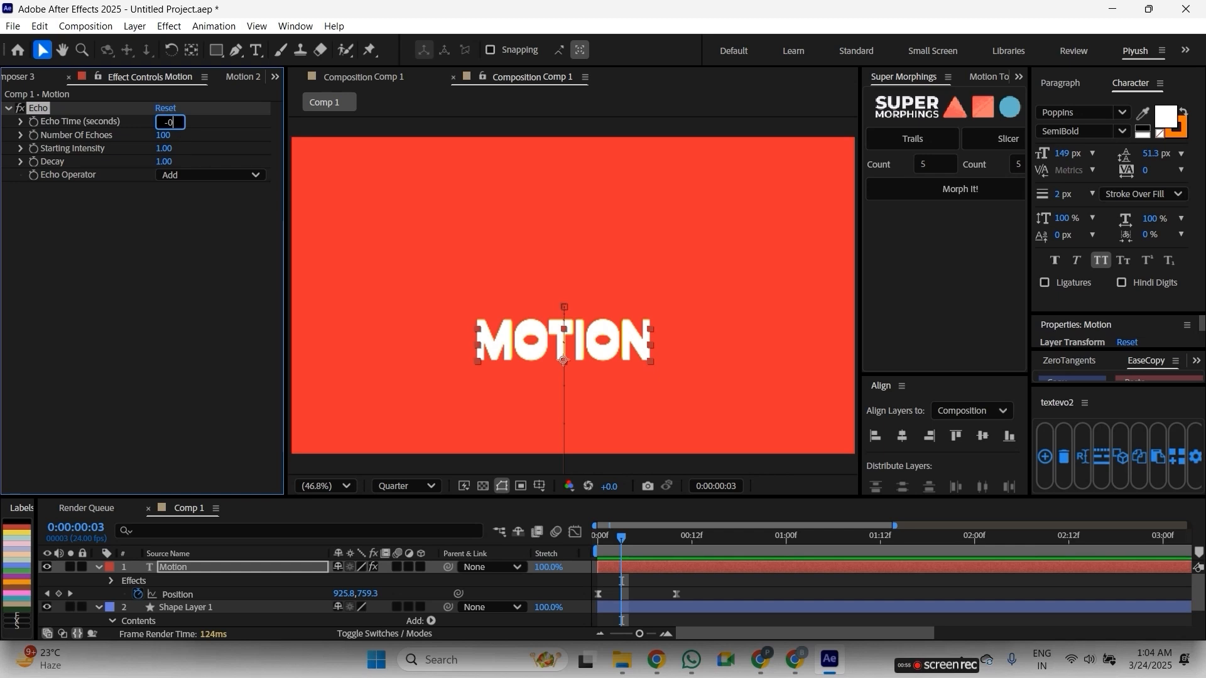
key("Return")
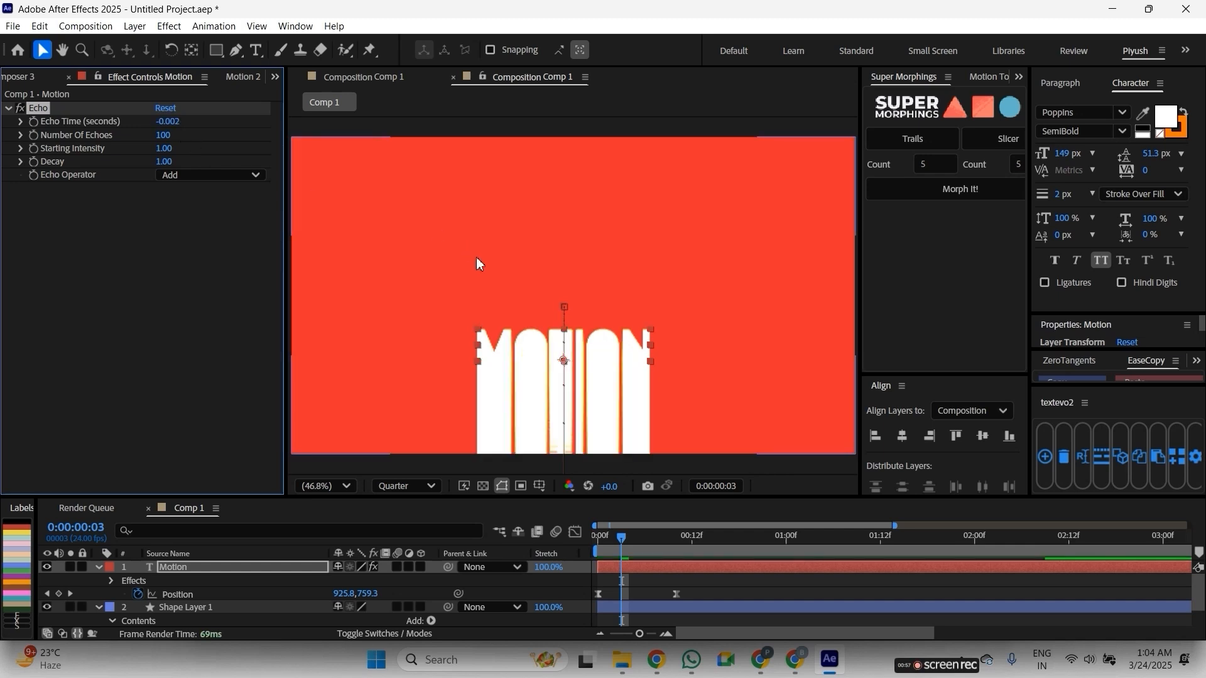
left_click_drag(477, 262, 489, 231)
left_click_drag(616, 534, 568, 537)
key("space")
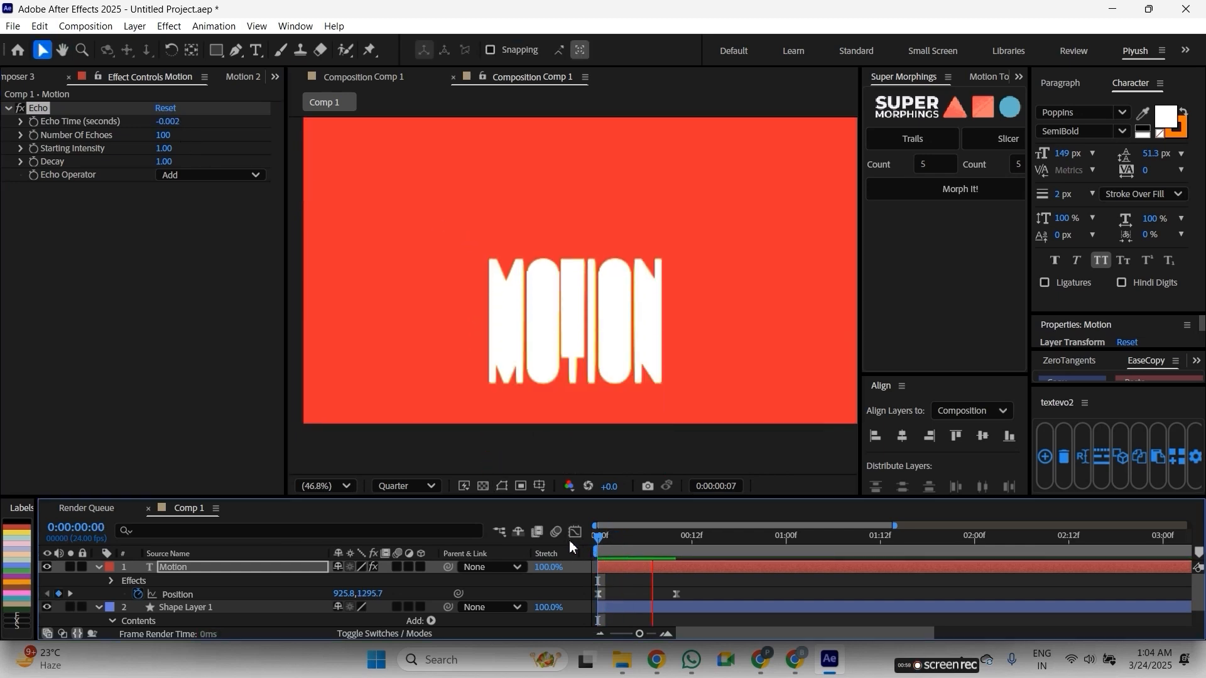
Step: Reduce the Number Of Echoes to 15
left_click(164, 136)
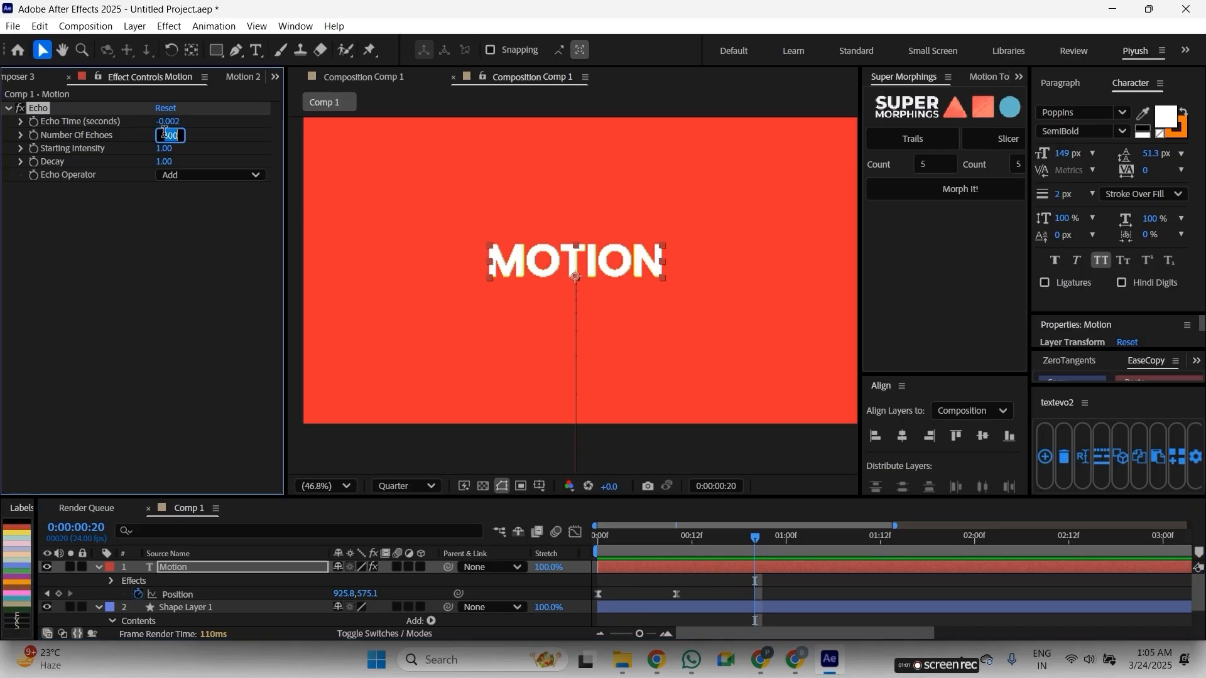
type("15")
key("Return")
Step: Restore the preview resolution to Full and play the text animation from the start
left_click(405, 486)
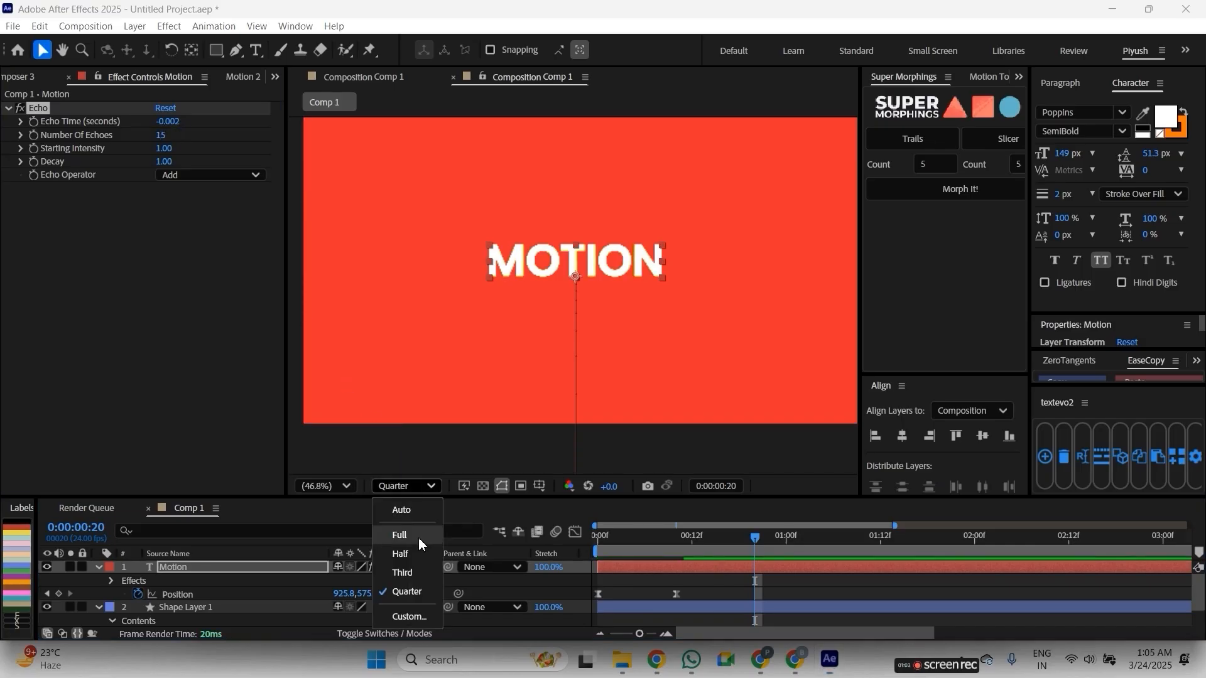
left_click(418, 538)
left_click_drag(713, 540, 425, 533)
key("space")
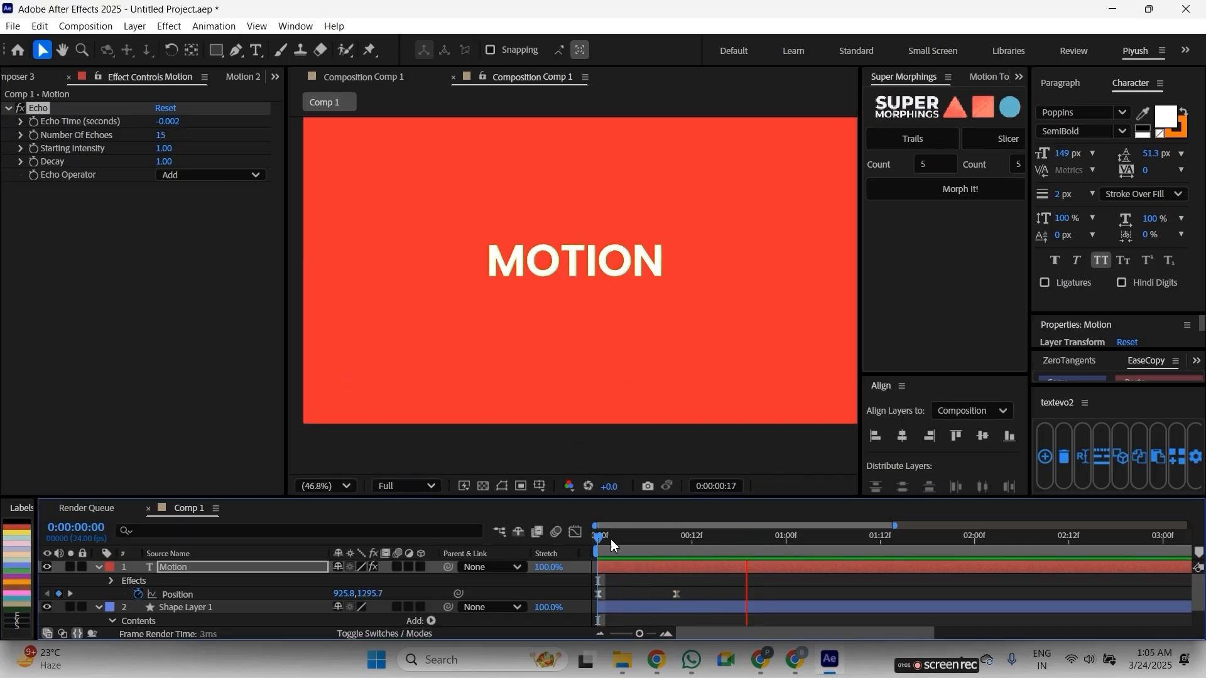
Step: At frame 2, duplicate the Motion text layer and turn off the Echo effect on the copy
mouse_move(610, 539)
left_mouse_down()
mouse_move(633, 539)
mouse_move(614, 559)
left_mouse_up()
scroll(545, 387, "up", 1)
left_click_drag(547, 393, 565, 322)
scroll(565, 323, "up", 1)
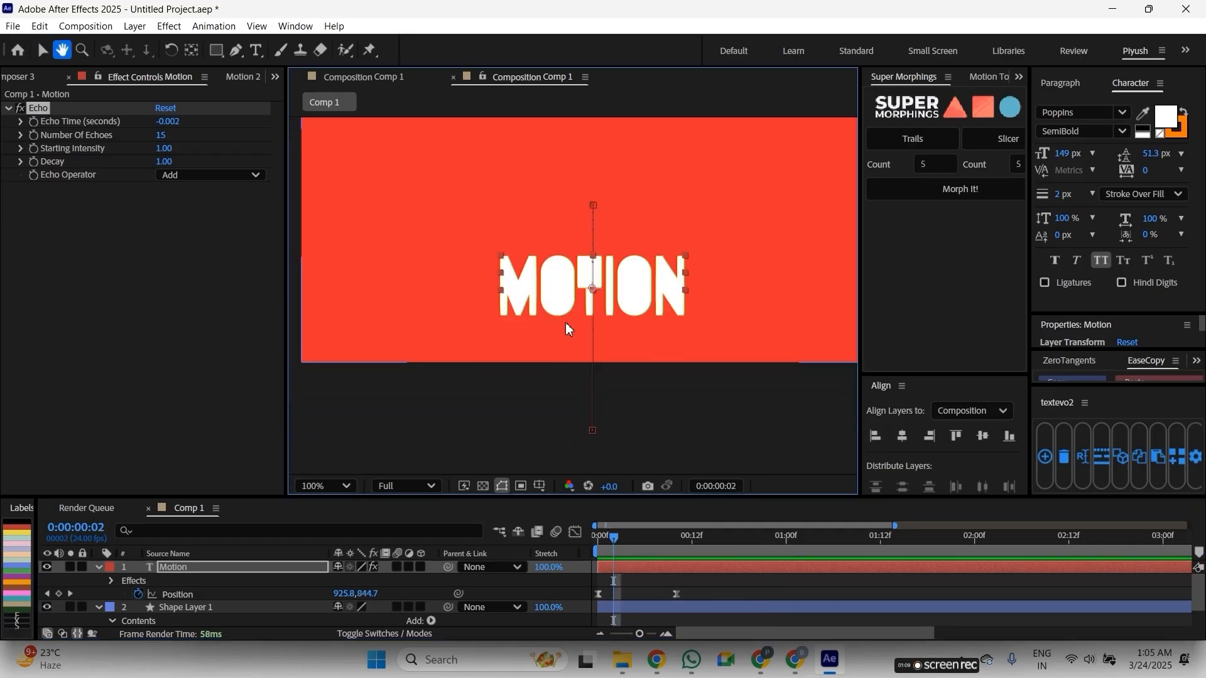
scroll(565, 323, "up", 2)
left_click(249, 570)
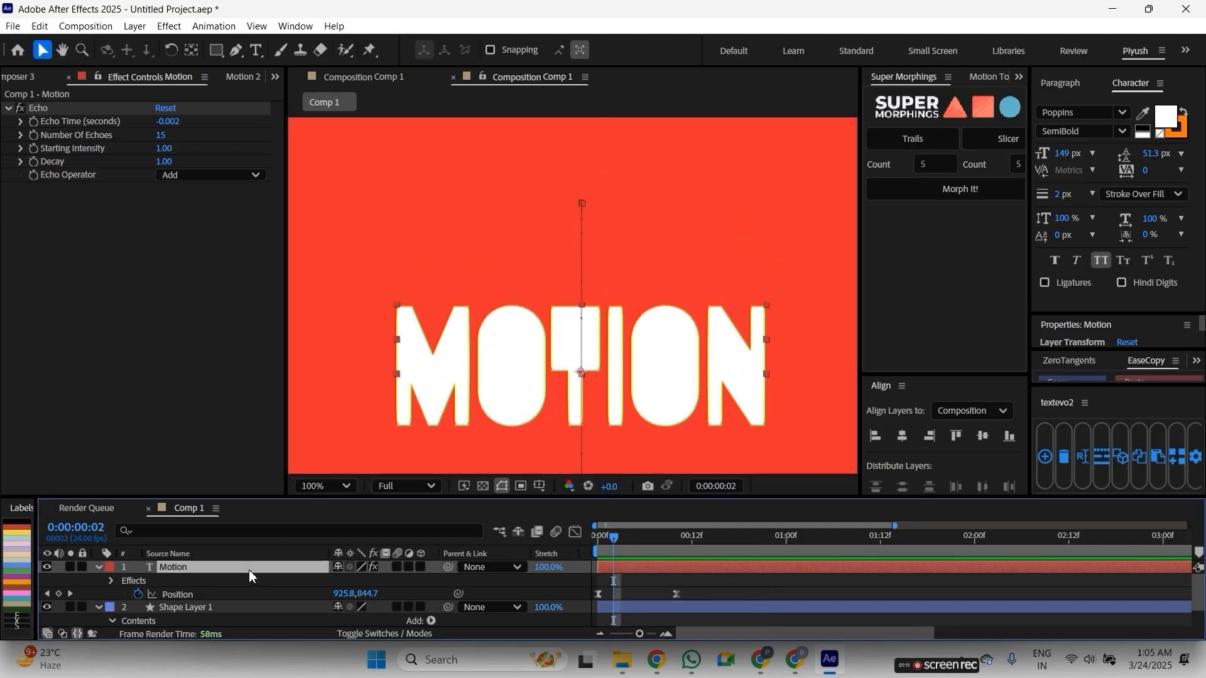
key("ctrl+d")
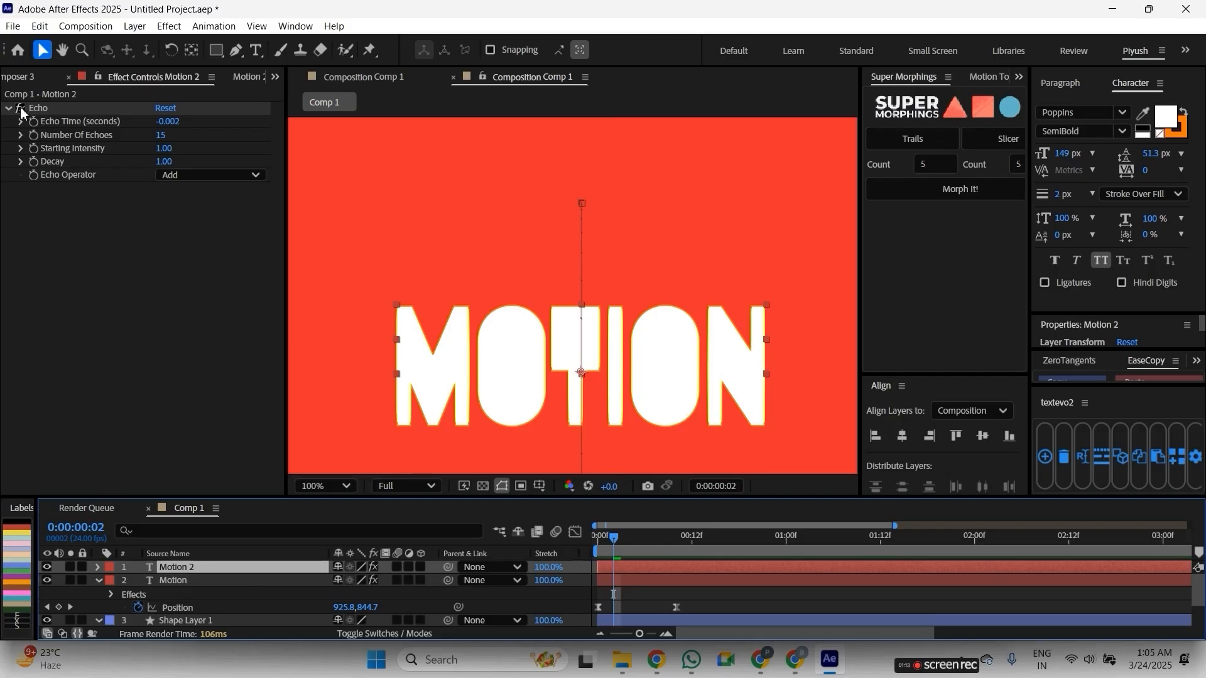
Step: Remove the fill colour from the original Motion text so its echoes consist only of the orange outline
left_click(205, 581)
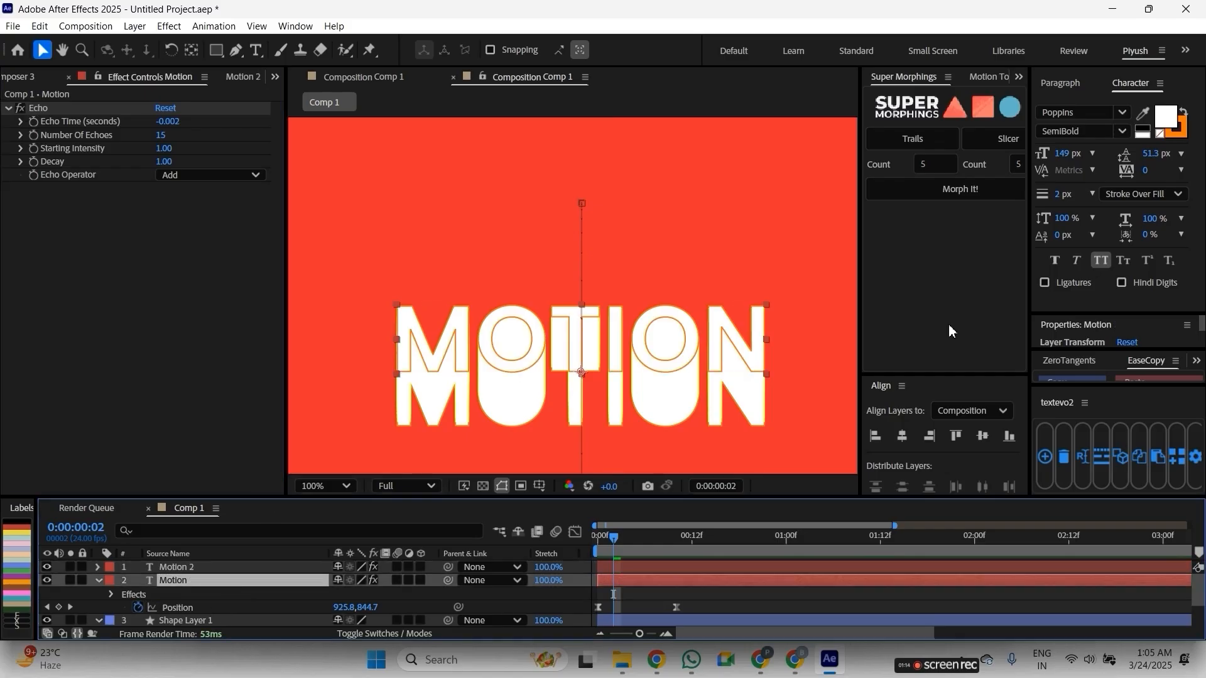
left_click(1179, 123)
key("Escape")
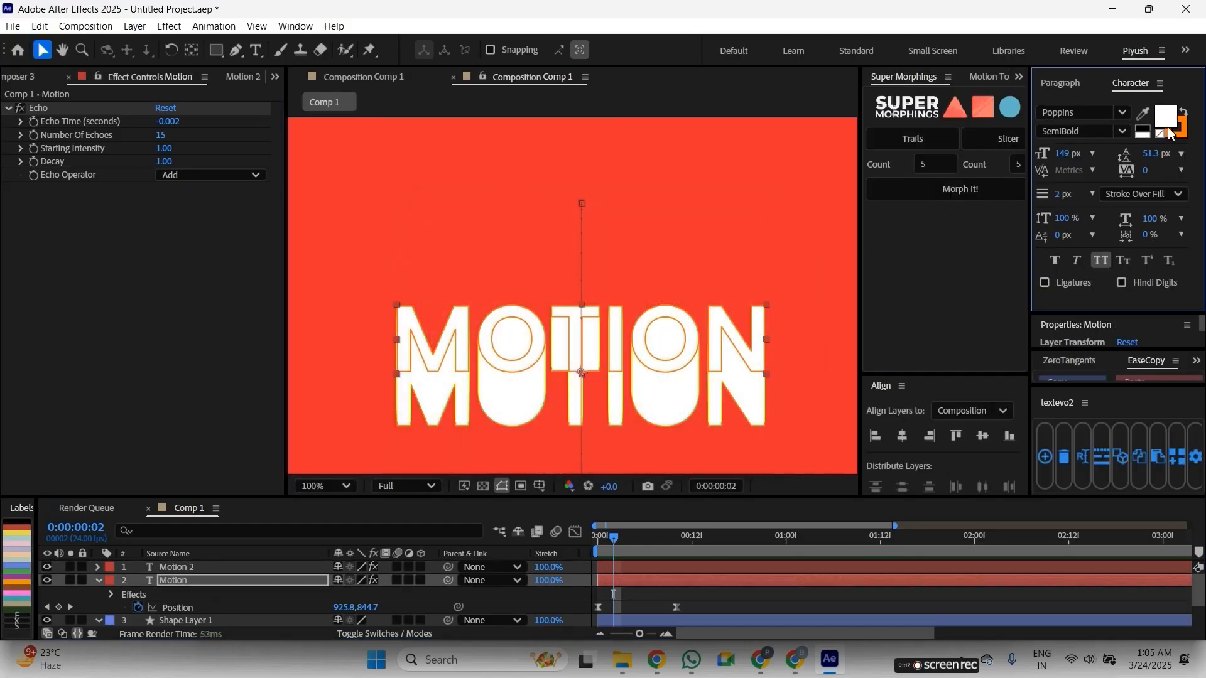
left_click(1160, 135)
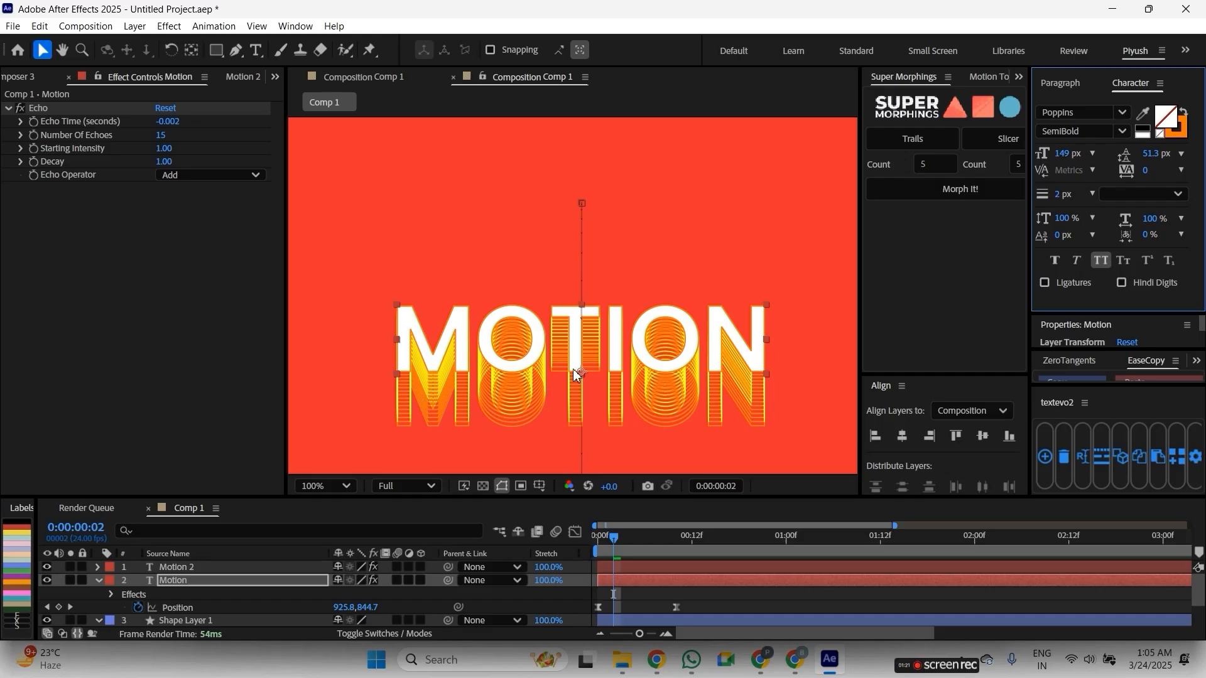
Step: Remove the stroke from the Motion 2 text, keeping only its white fill
left_click(633, 568)
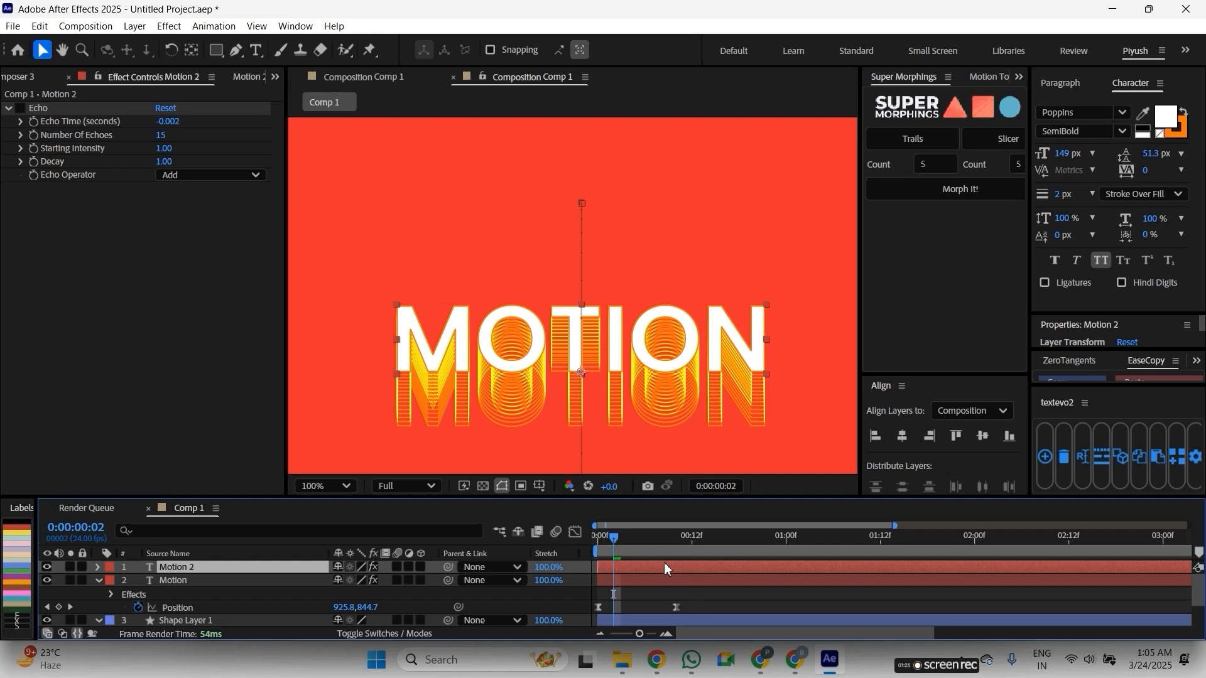
left_click(1178, 129)
left_click(1160, 134)
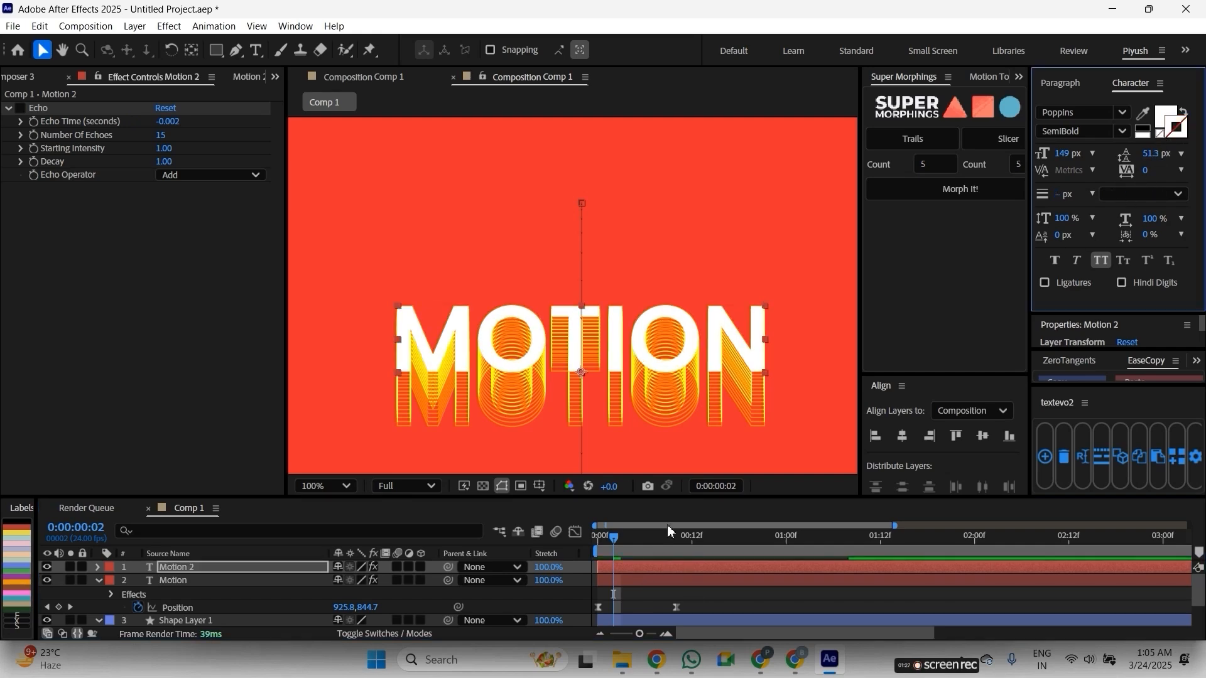
Step: Preview the outlined echo trail from the start and inspect individual early frames of the rising MOTION text
left_click(626, 579)
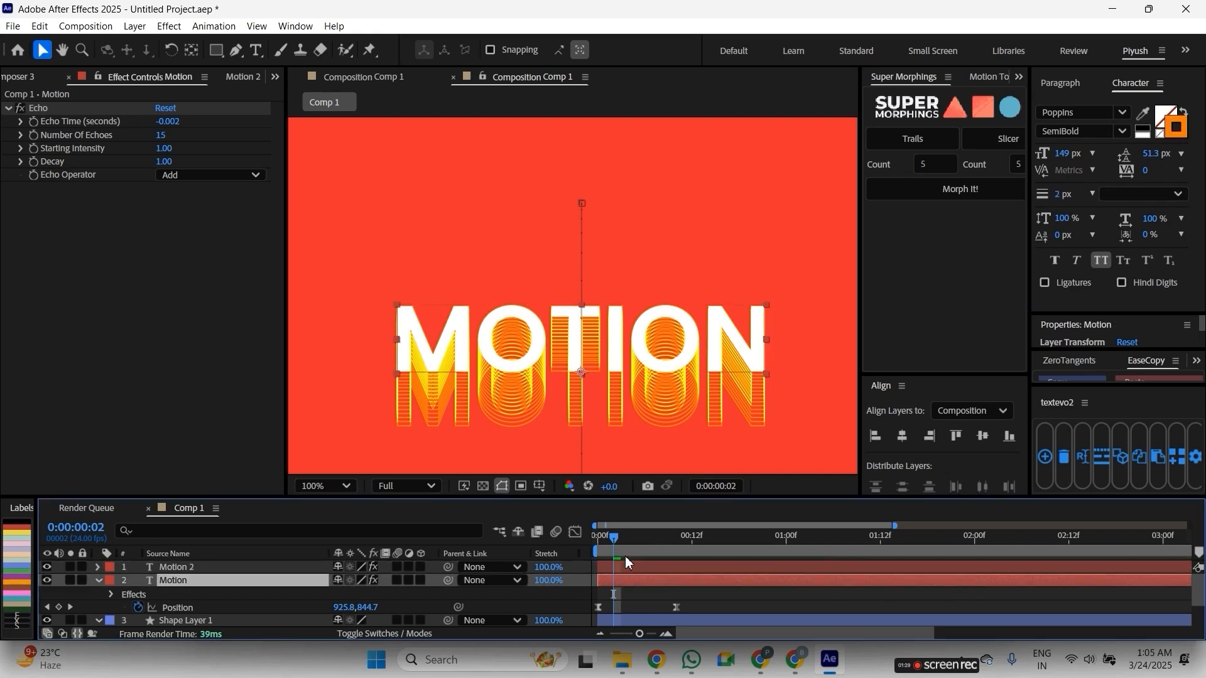
left_click_drag(613, 540, 551, 540)
scroll(503, 361, "down", 4)
key("space")
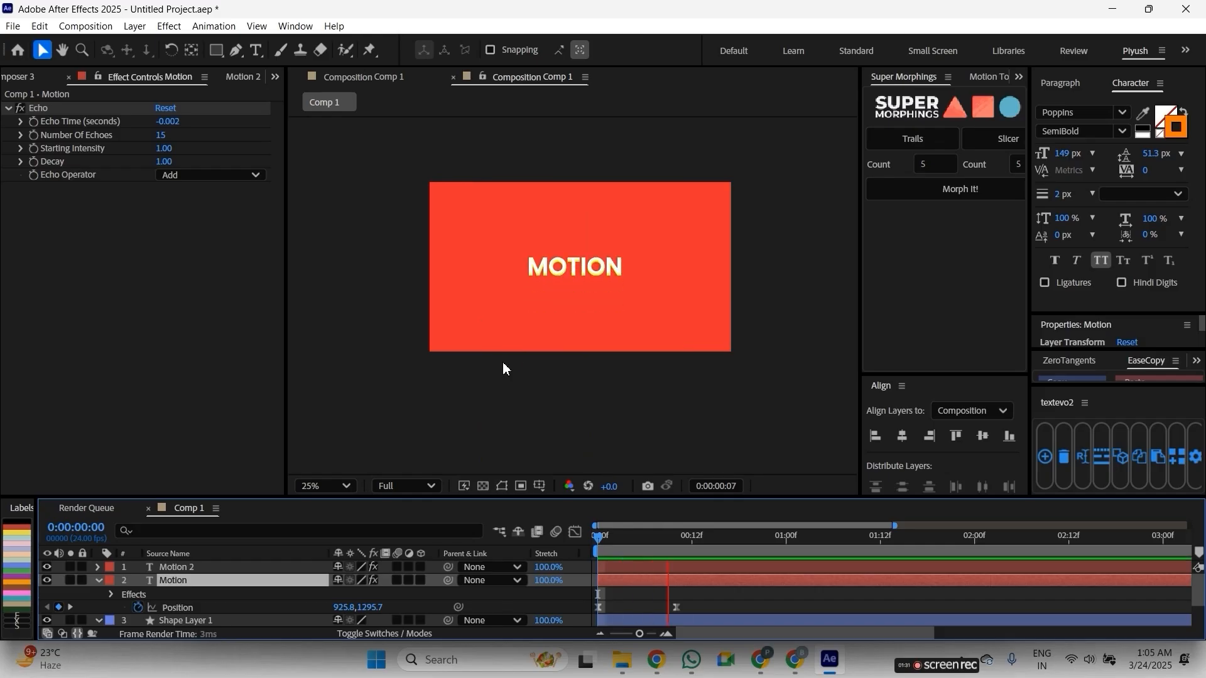
scroll(557, 328, "up", 4)
key("comma")
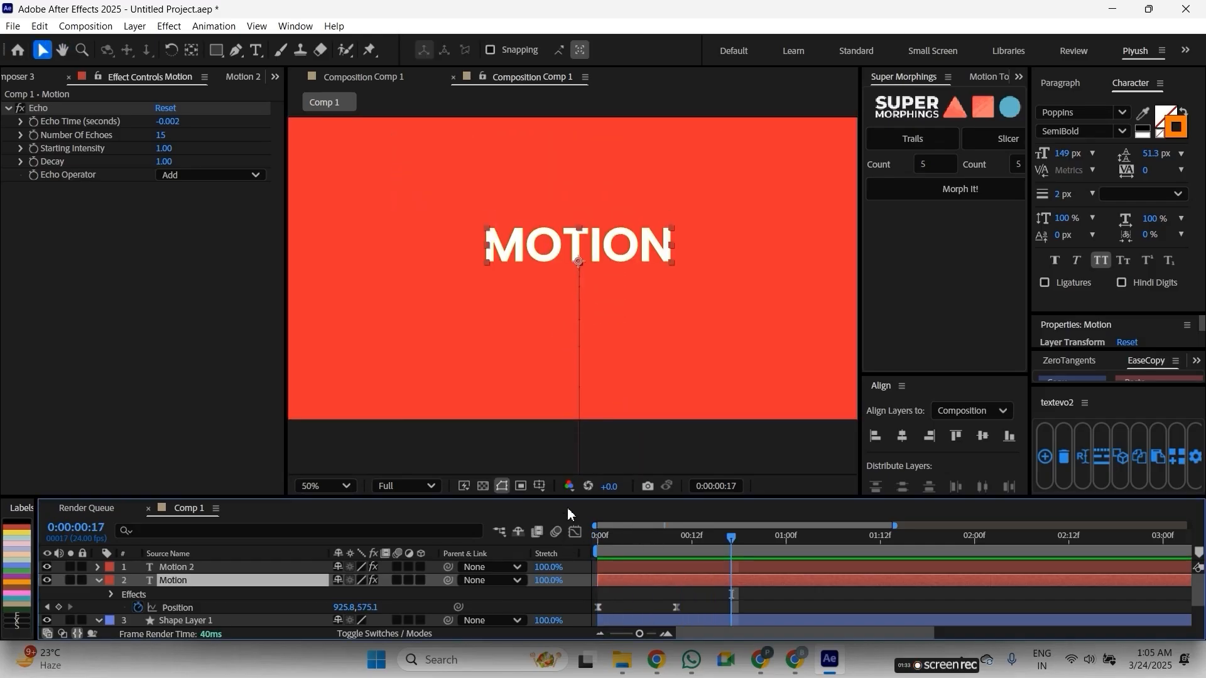
key("comma")
key("space")
key("space")
left_click(604, 551)
key("space")
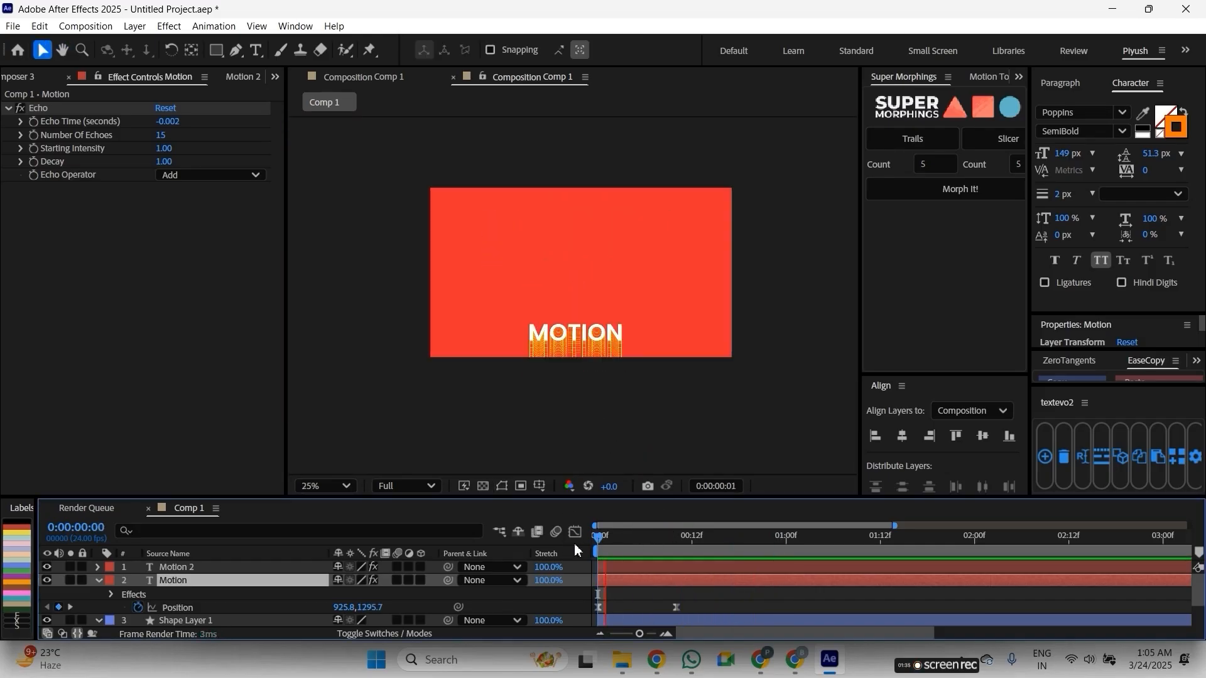
mouse_move(622, 550)
left_mouse_down()
mouse_move(641, 549)
mouse_move(608, 560)
left_mouse_up()
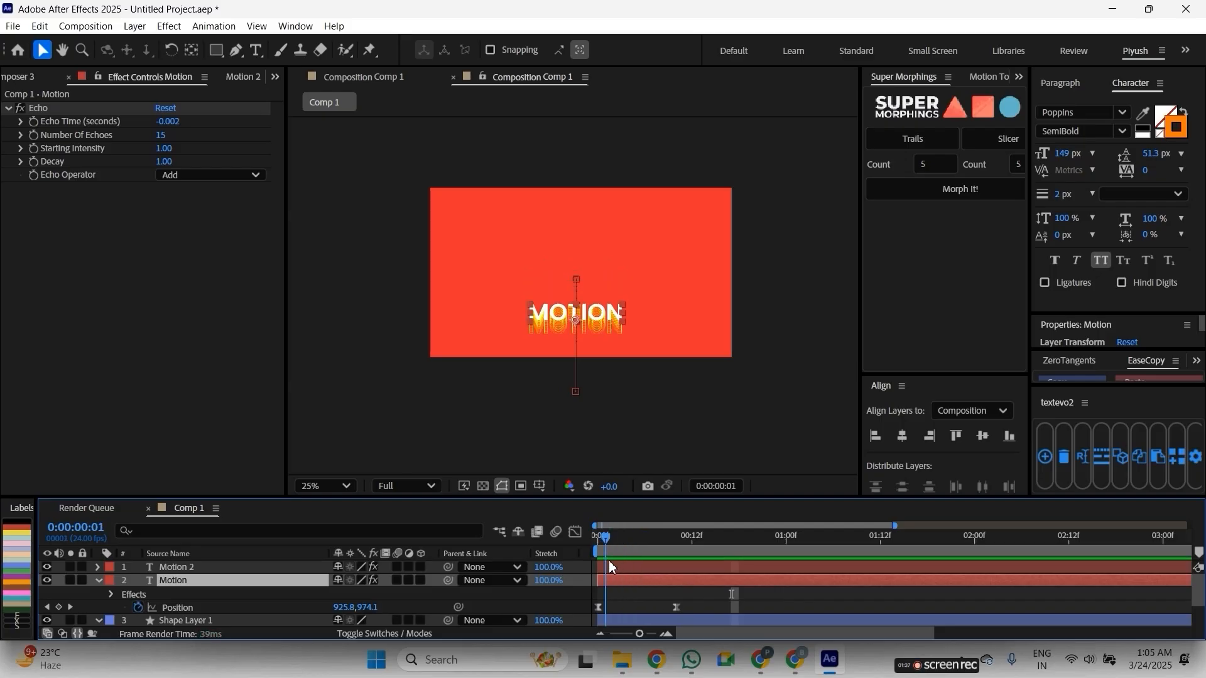
scroll(583, 297, "up", 2)
key("space")
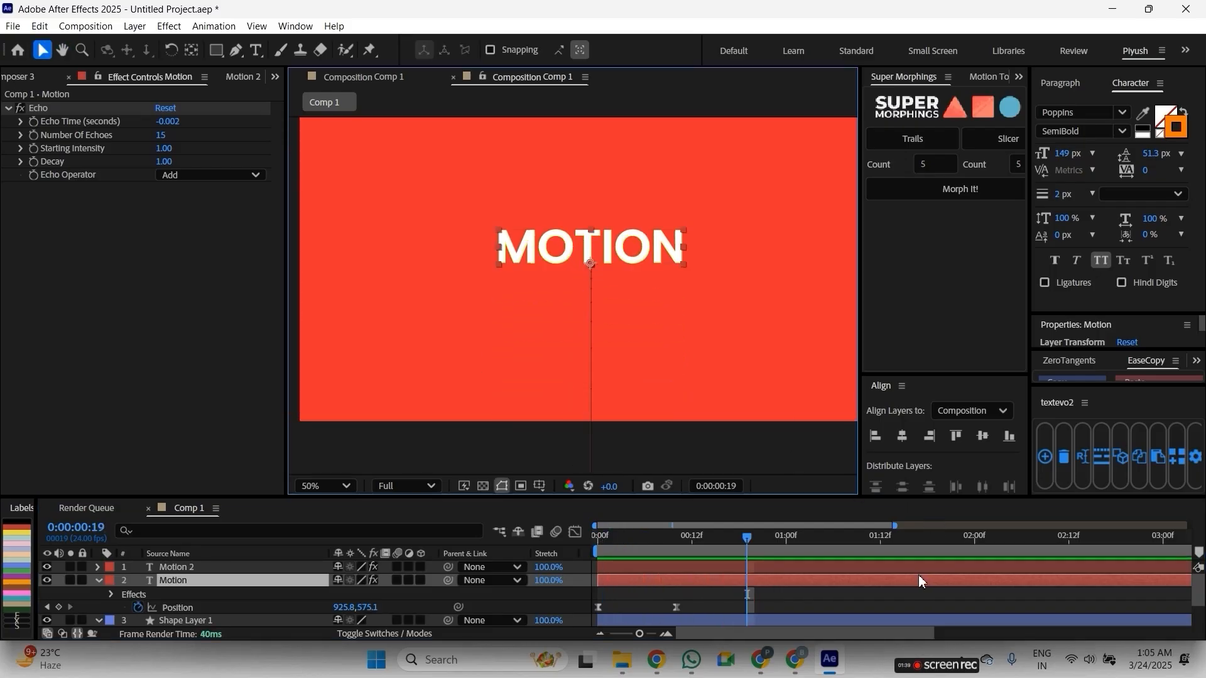
Step: Apply the Shatter effect to the original Motion layer and set its View to Rendered
left_click_drag(603, 301, 605, 326)
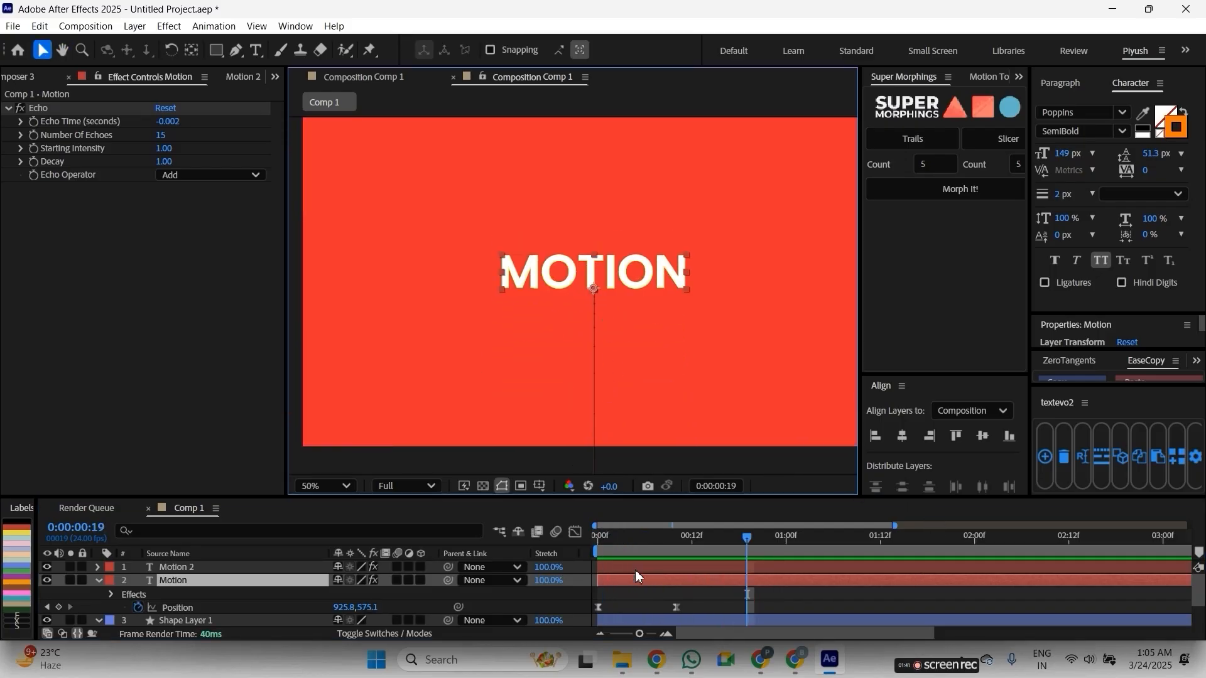
left_click(413, 579)
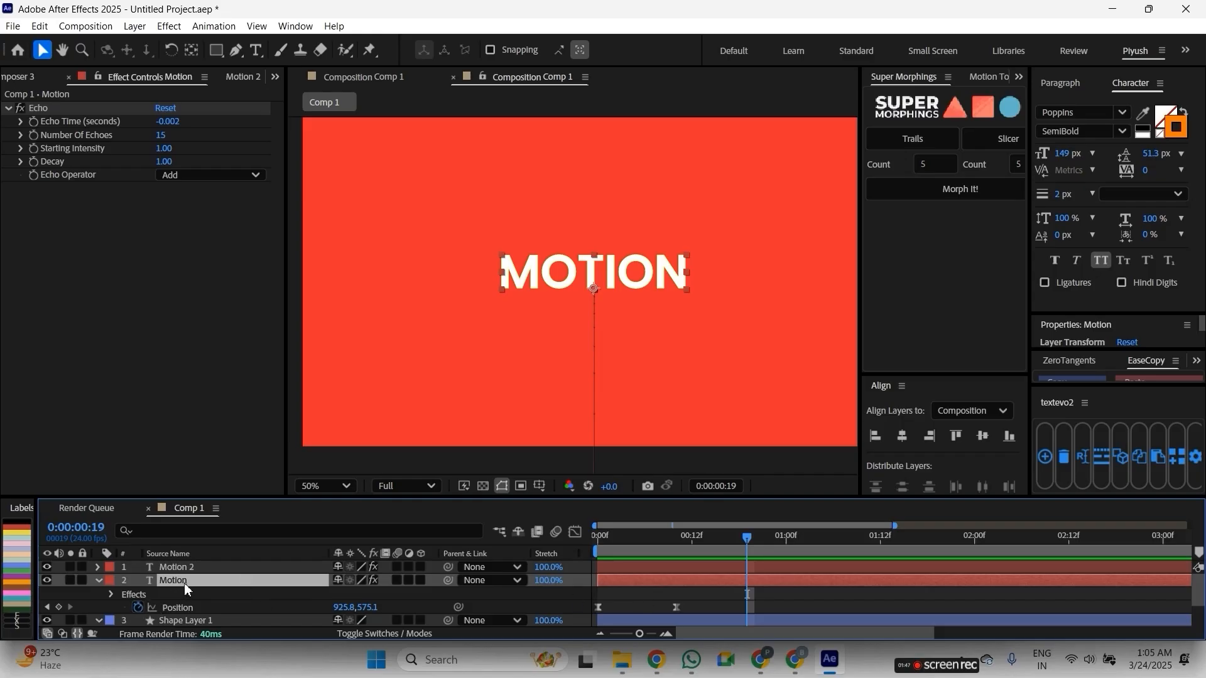
key("ctrl+space")
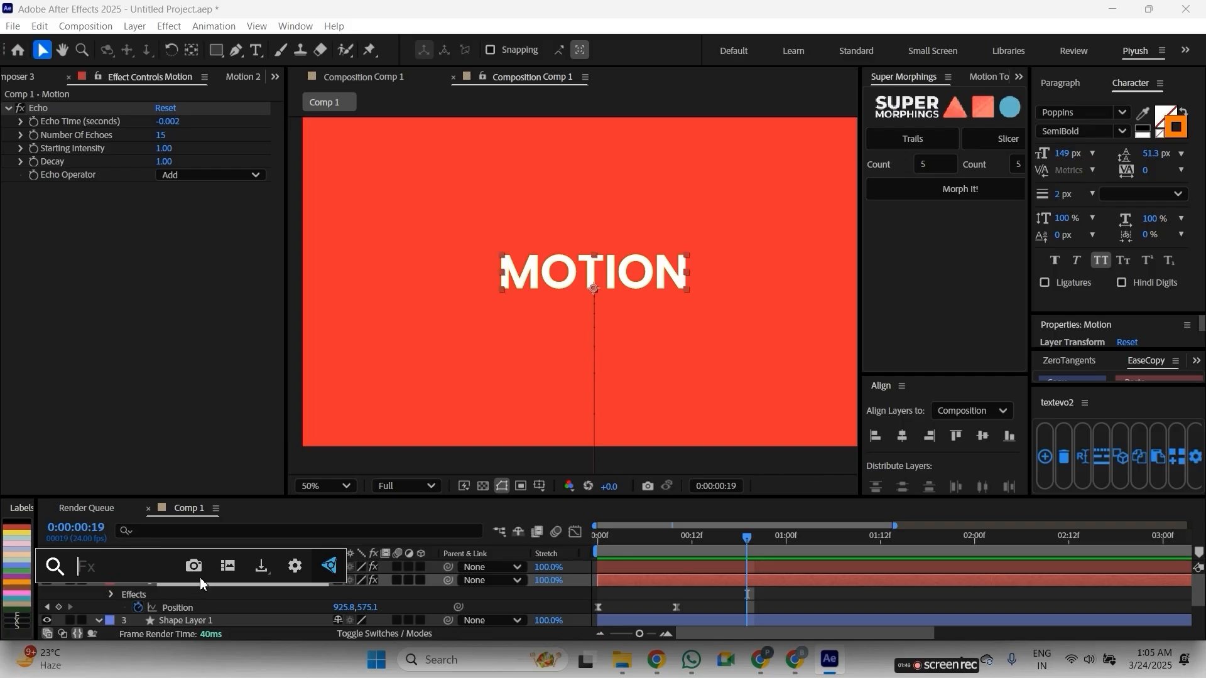
type("shat")
key("Return")
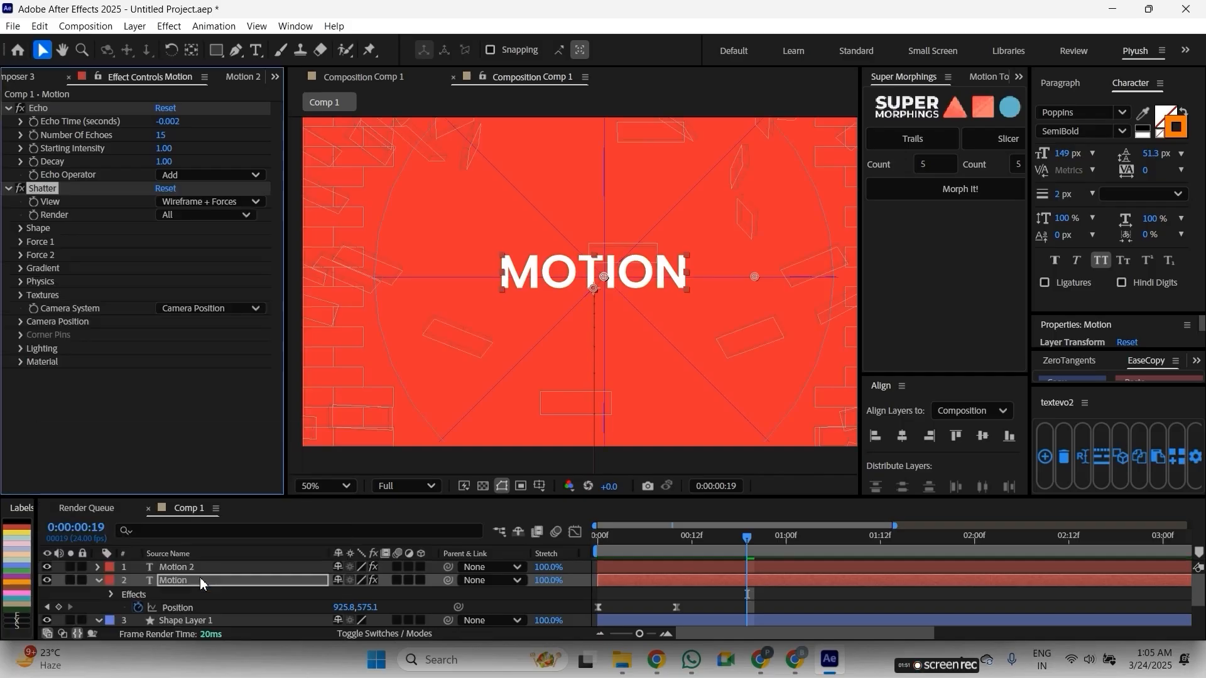
left_click(180, 217)
left_click(189, 202)
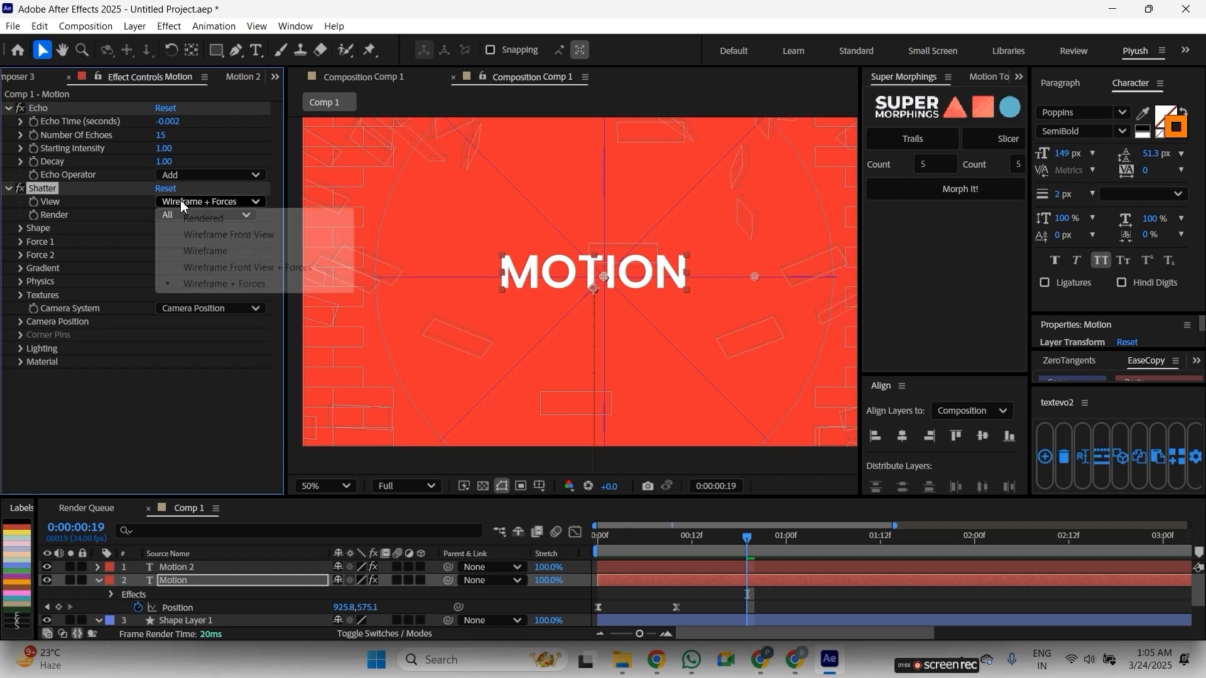
left_click(195, 218)
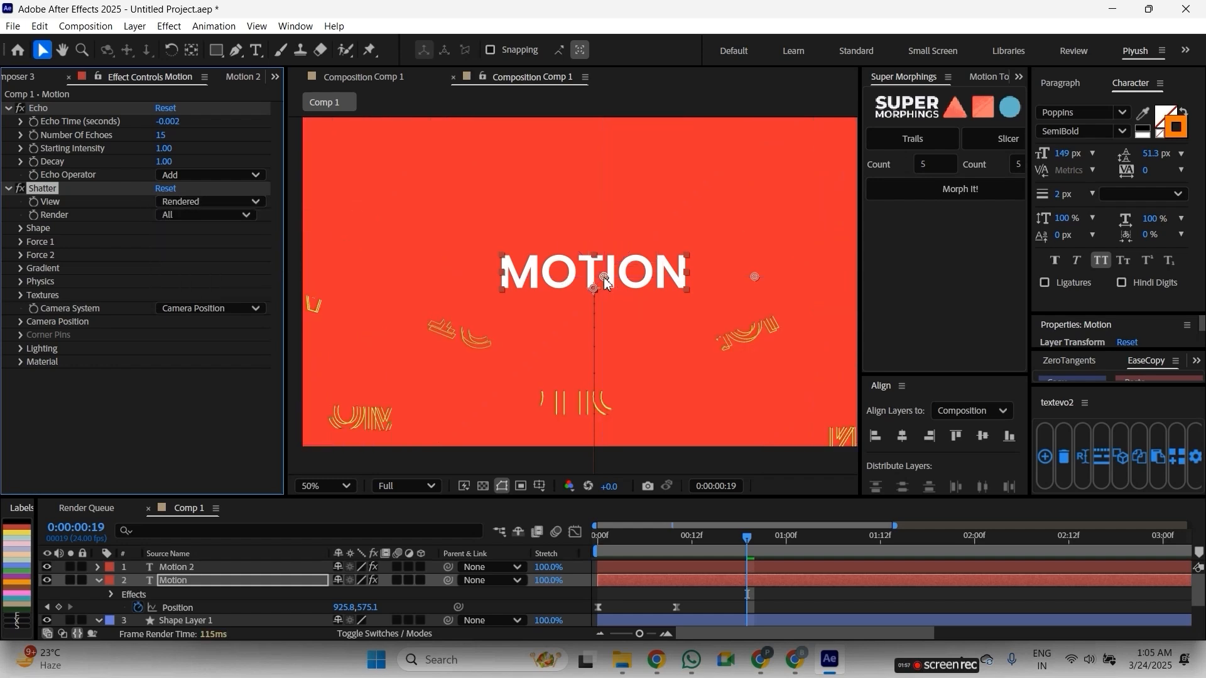
Step: Move the Shatter effect from the Motion layer to the Motion 2 layer and hide the Motion layer
left_click(179, 581)
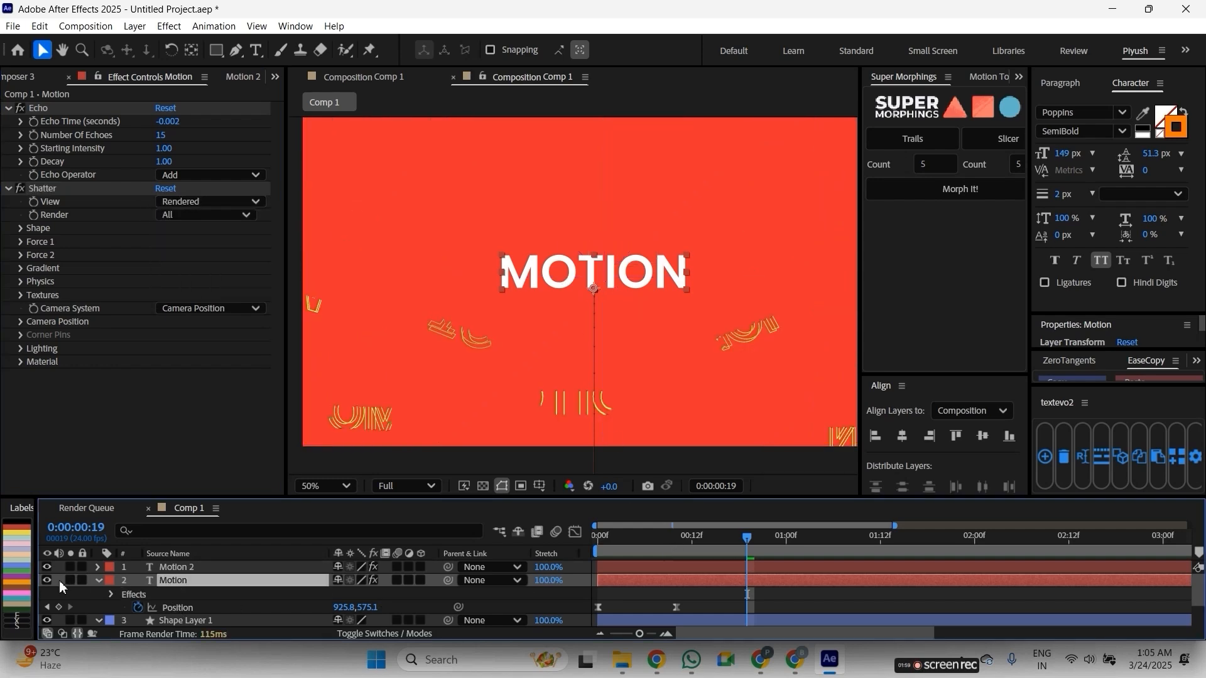
left_click(65, 188)
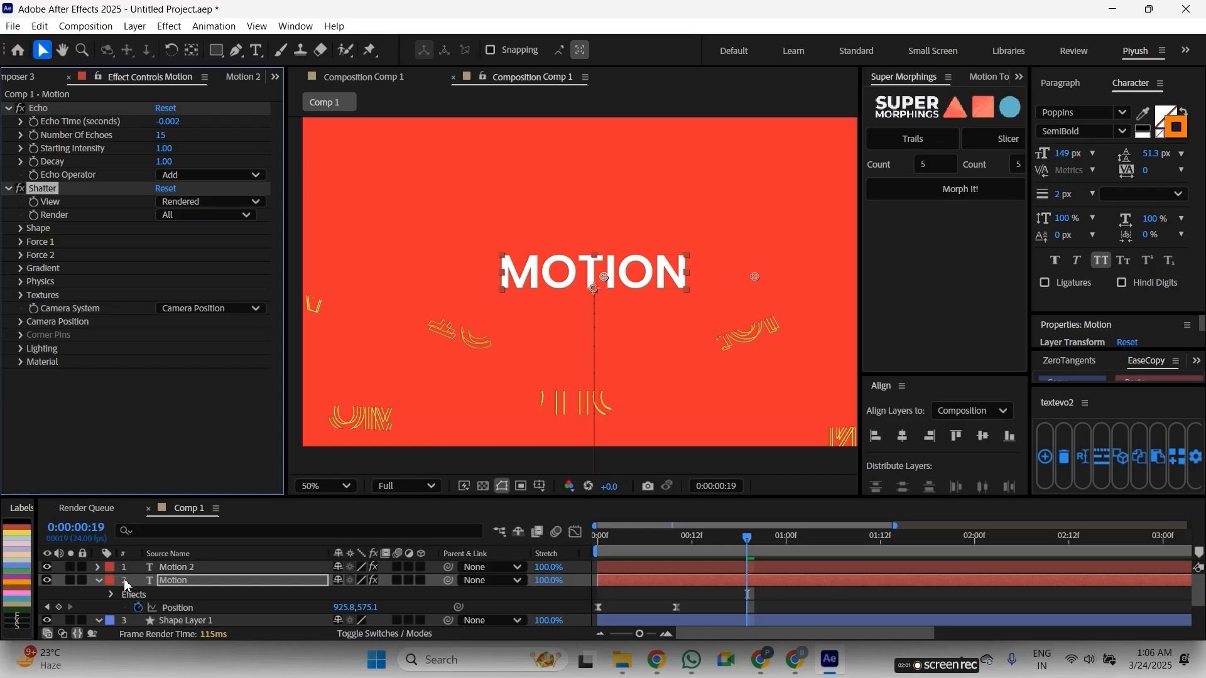
key("Delete")
left_click(48, 580)
left_click(176, 568)
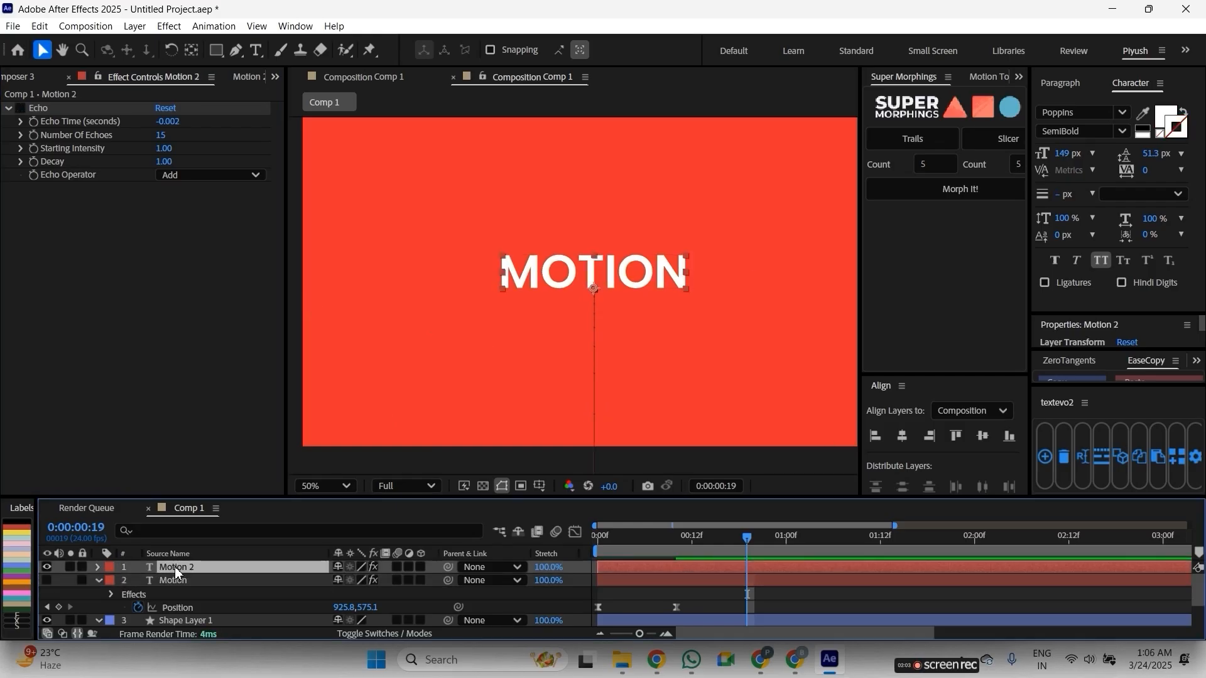
key("ctrl+v")
Step: Delete the Position keyframes of the Motion 2 layer so the text stays at its centred end position
left_click_drag(730, 549, 572, 585)
key("p")
key("Delete")
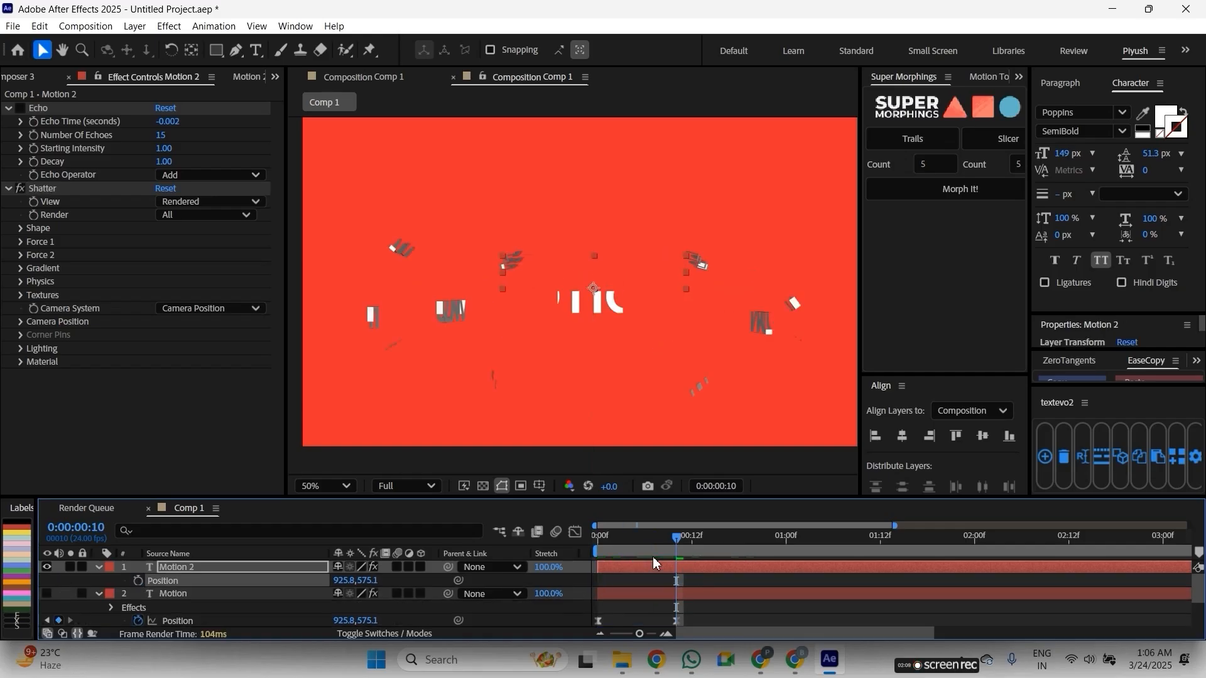
Step: Preview the shattering Motion 2 text from the start of the composition
mouse_move(653, 556)
left_mouse_down()
mouse_move(653, 545)
mouse_move(633, 548)
mouse_move(657, 540)
mouse_move(636, 547)
left_mouse_up()
key("Home")
key("space")
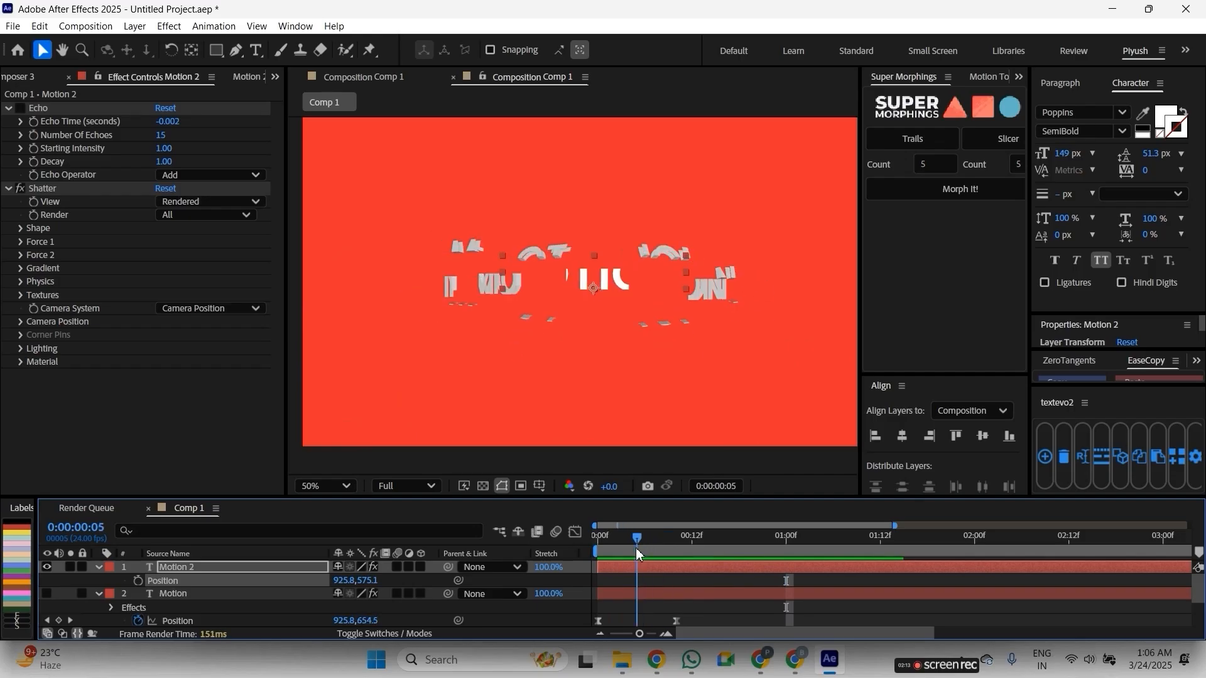
Step: Set the Shatter pattern of the Motion 2 layer to Chevrons
scroll(526, 292, "up", 2)
scroll(533, 314, "up", 2)
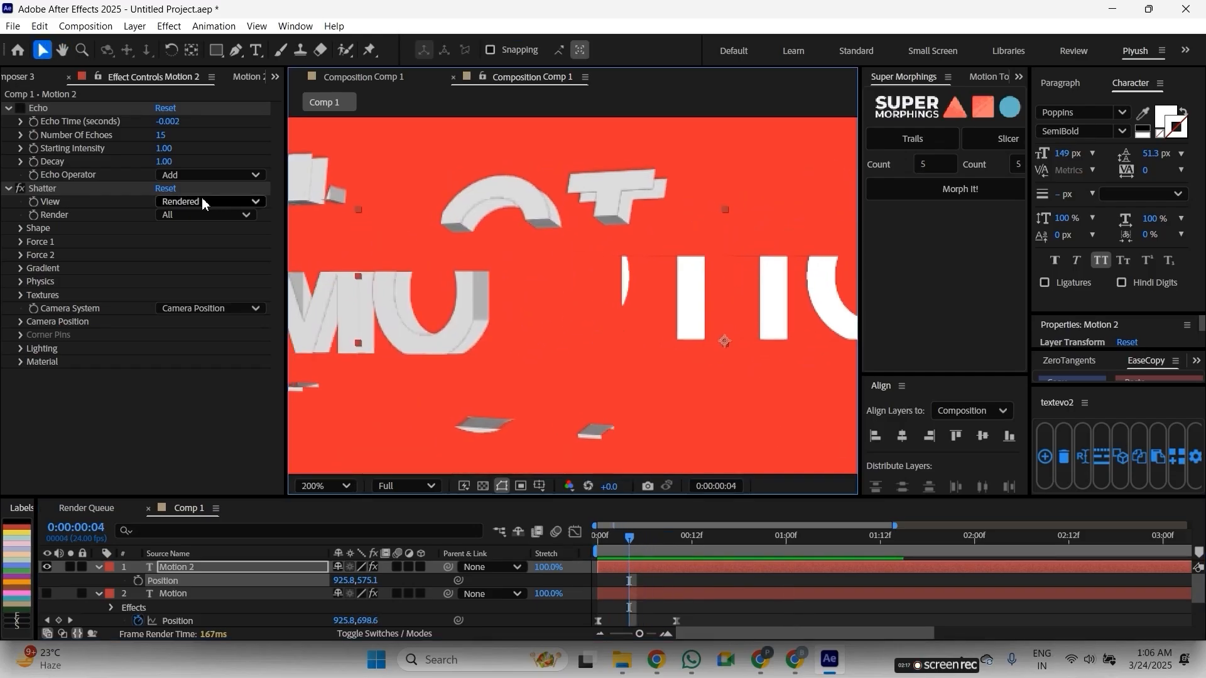
left_click(20, 228)
left_click(207, 242)
left_click(242, 315)
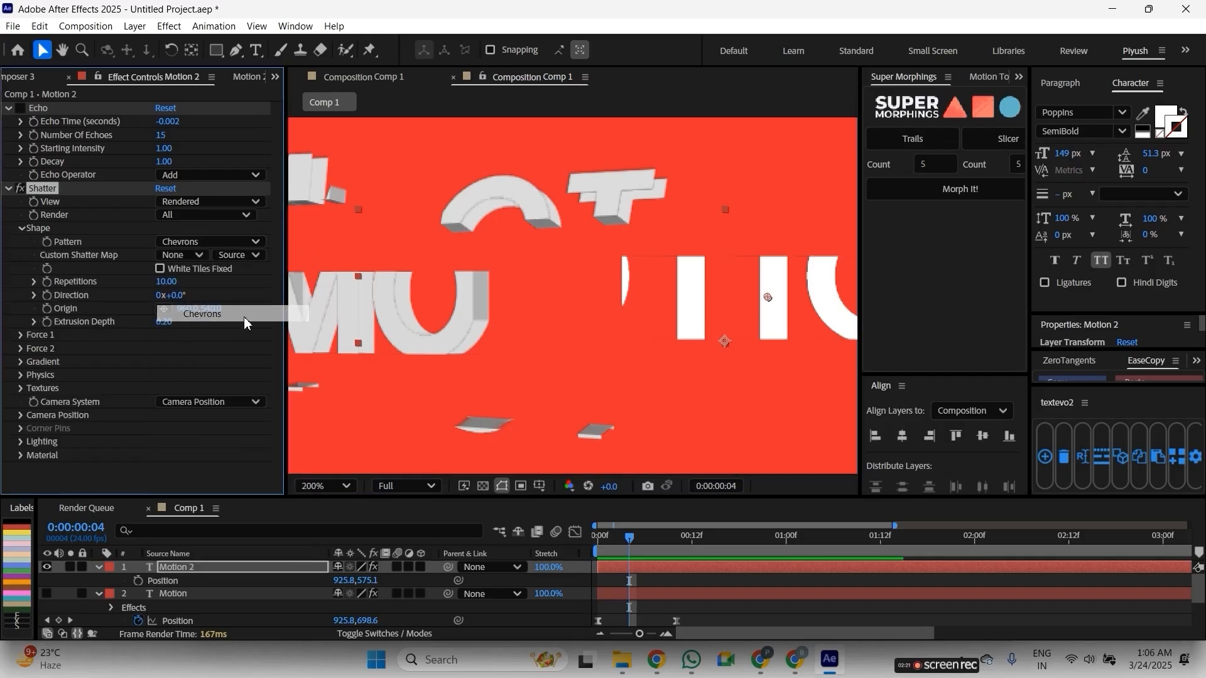
Step: Preview the Chevrons shatter on the MOTION text and examine how the pieces break apart in the opening frames
scroll(554, 311, "down", 2)
left_click(613, 539)
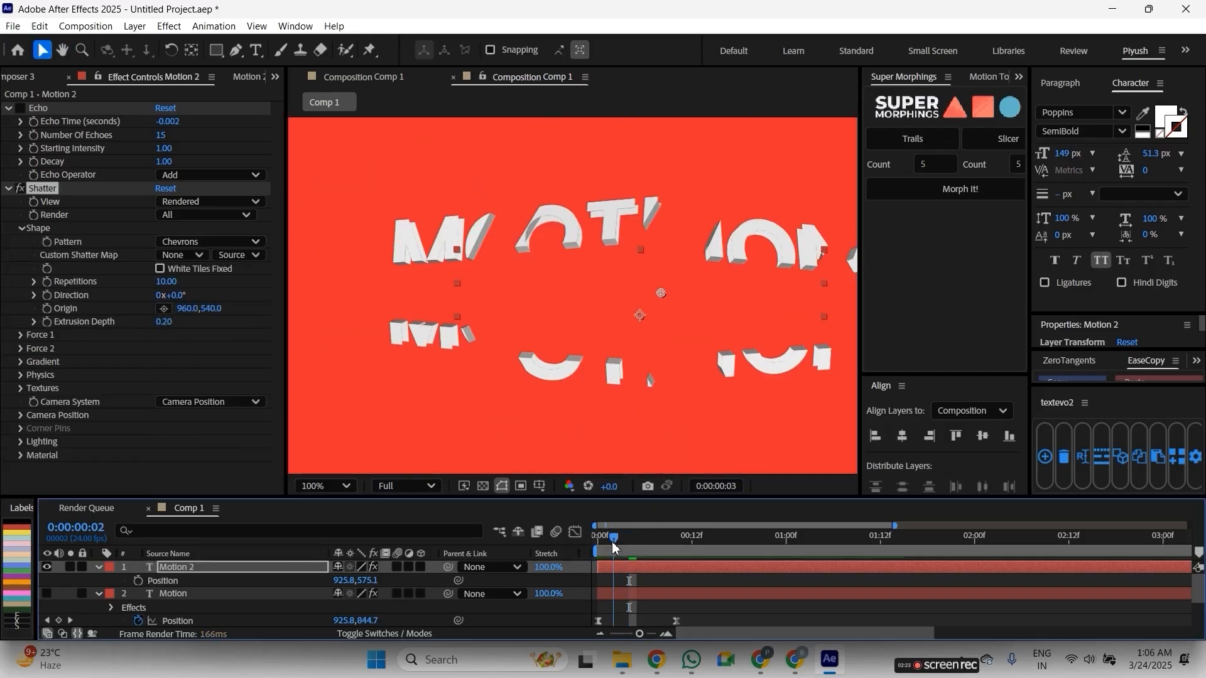
mouse_move(613, 541)
left_mouse_down()
mouse_move(594, 544)
mouse_move(625, 556)
left_mouse_up()
scroll(566, 384, "down", 2)
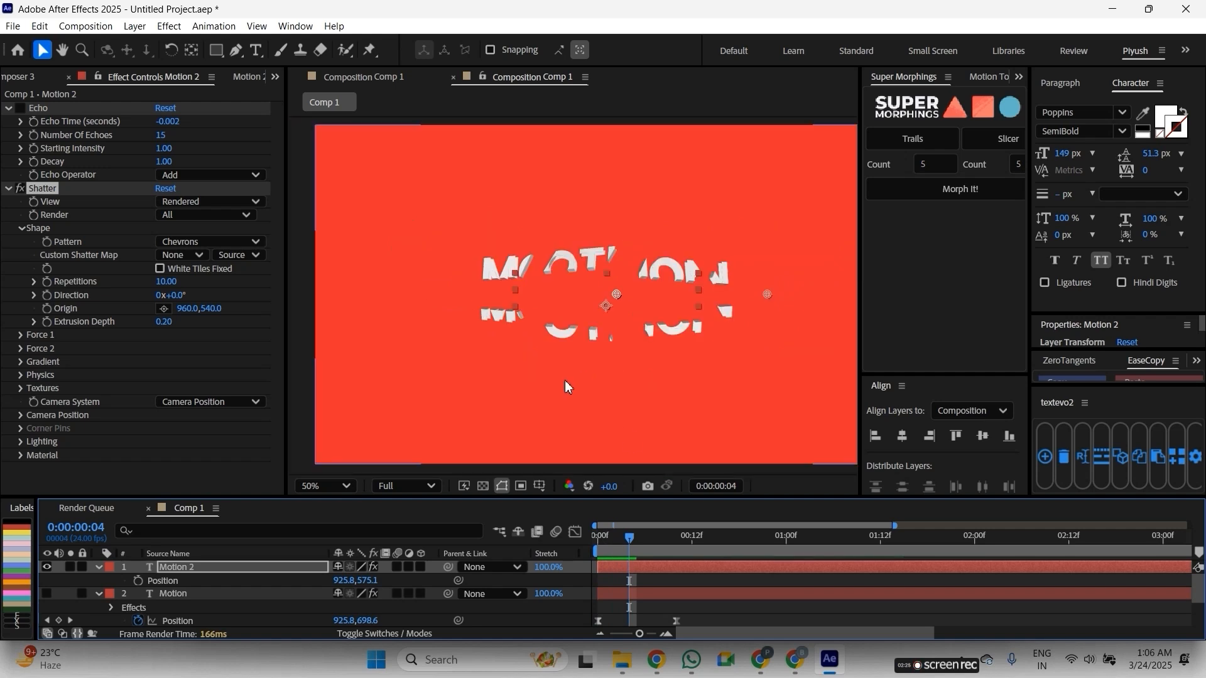
key("space")
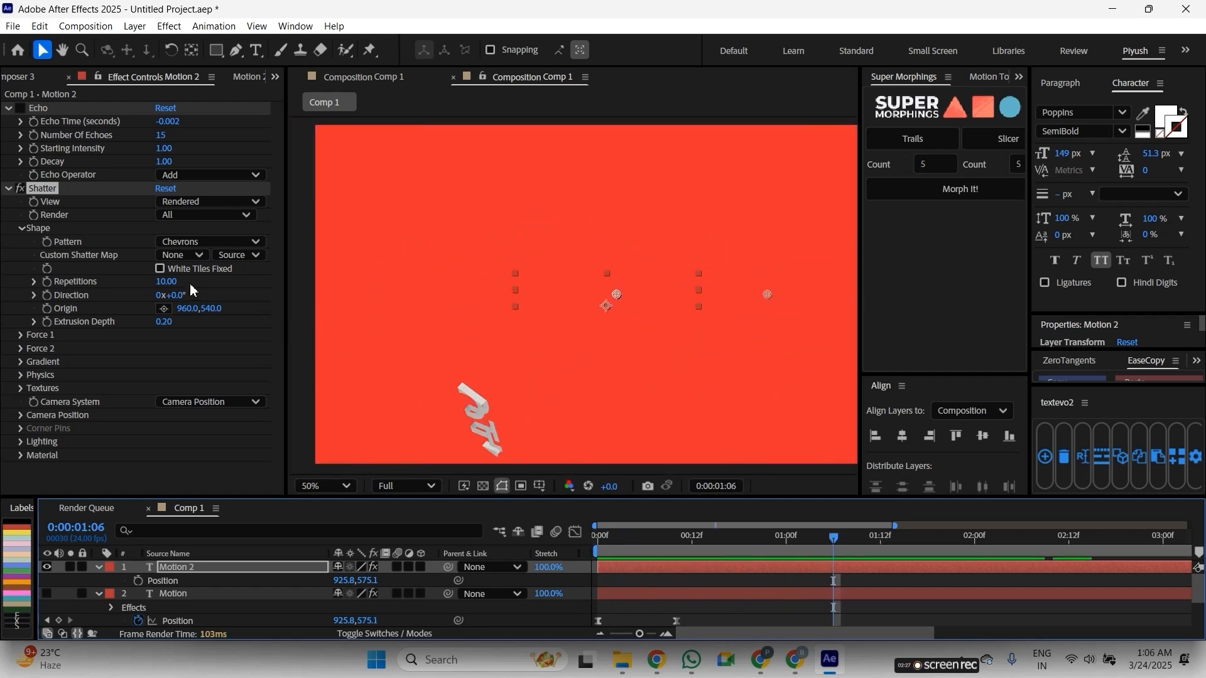
left_click_drag(690, 541, 629, 555)
left_click_drag(633, 359, 600, 344)
key("v")
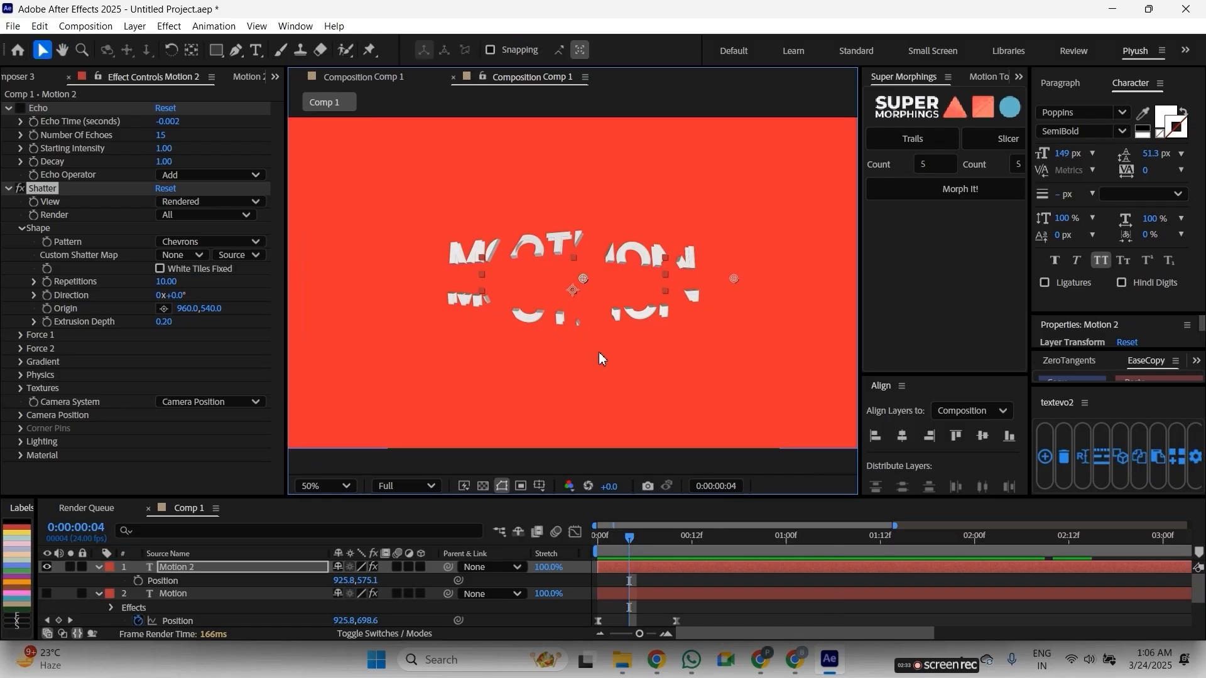
Step: Change the Shatter pattern to Glass and preview the break-up of the text
left_click(207, 242)
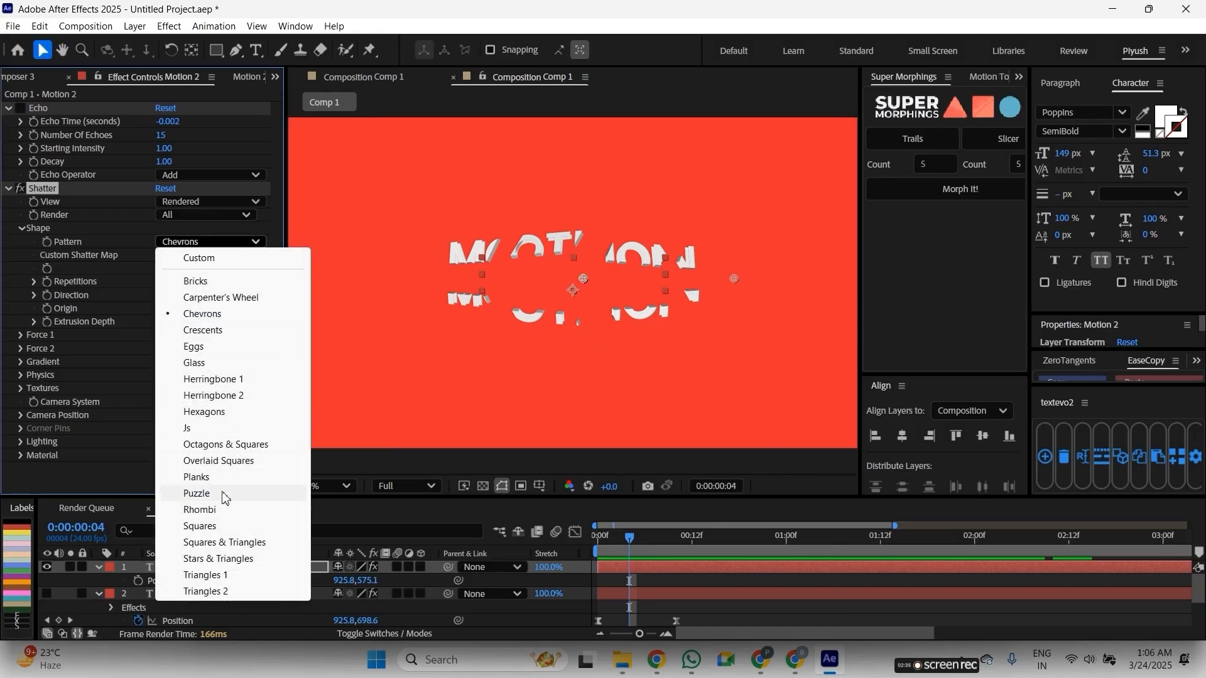
left_click(232, 363)
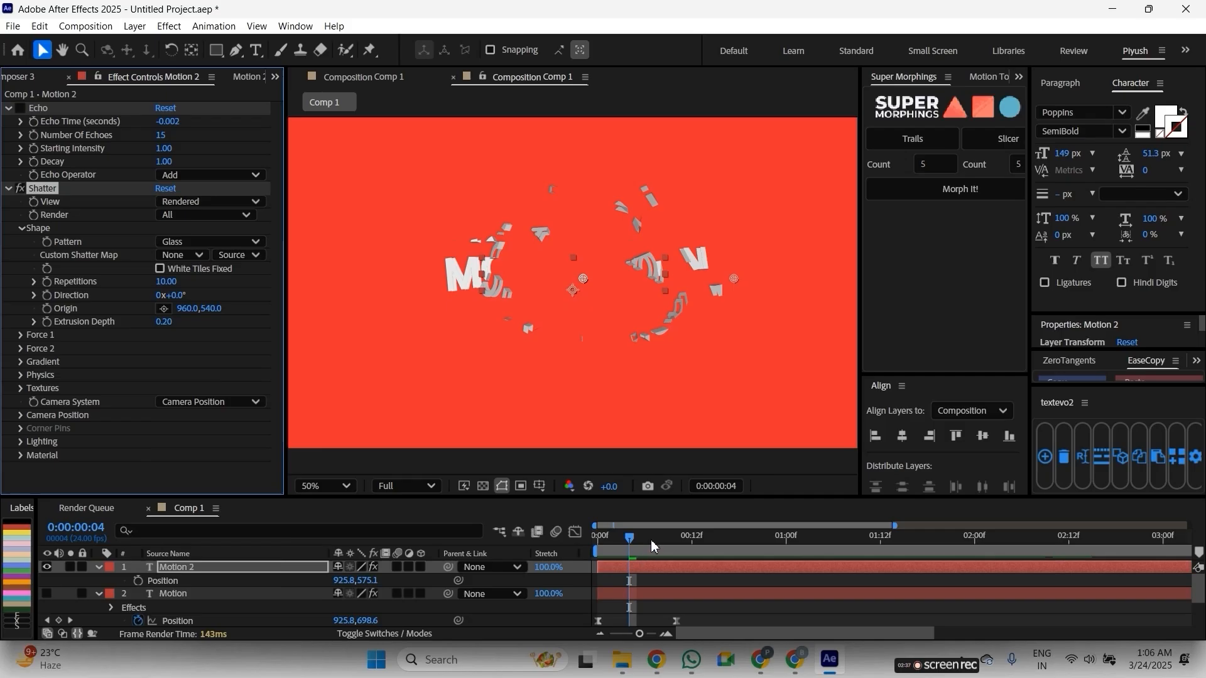
mouse_move(631, 540)
left_mouse_down()
mouse_move(581, 555)
mouse_move(642, 541)
mouse_move(613, 549)
left_mouse_up()
key("space")
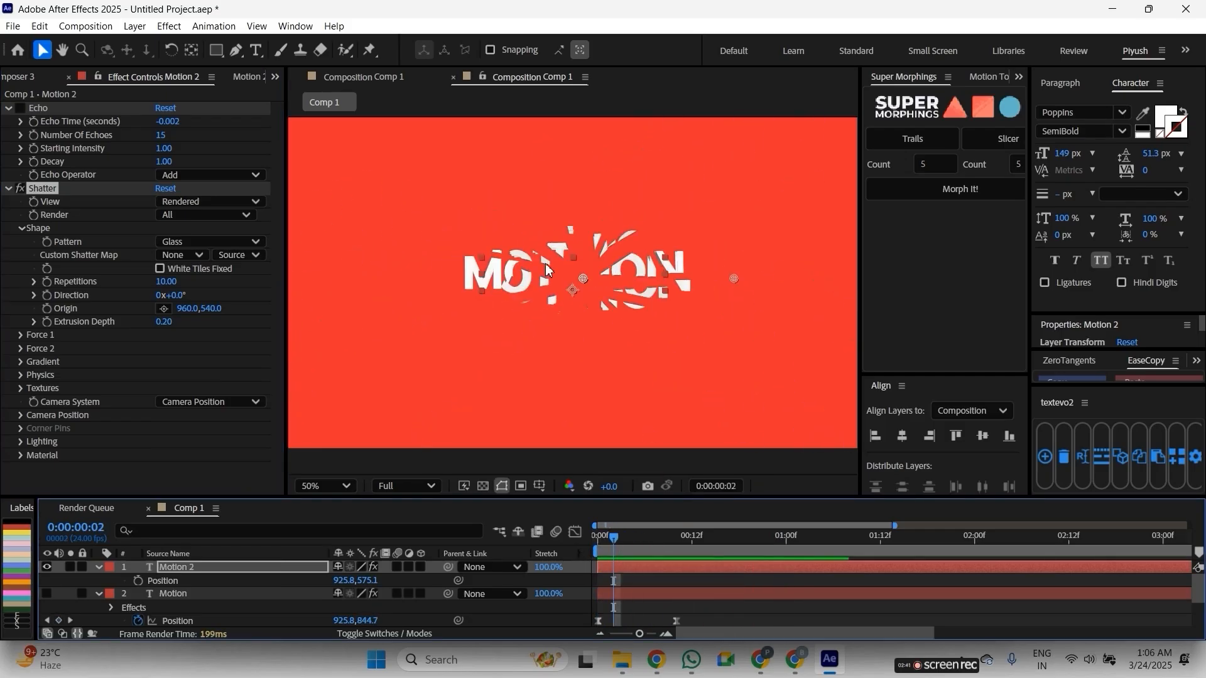
Step: Keyframe Shatter's Force 1 Radius at 0.02 and move that keyframe to 0:00:00:07
left_click(23, 336)
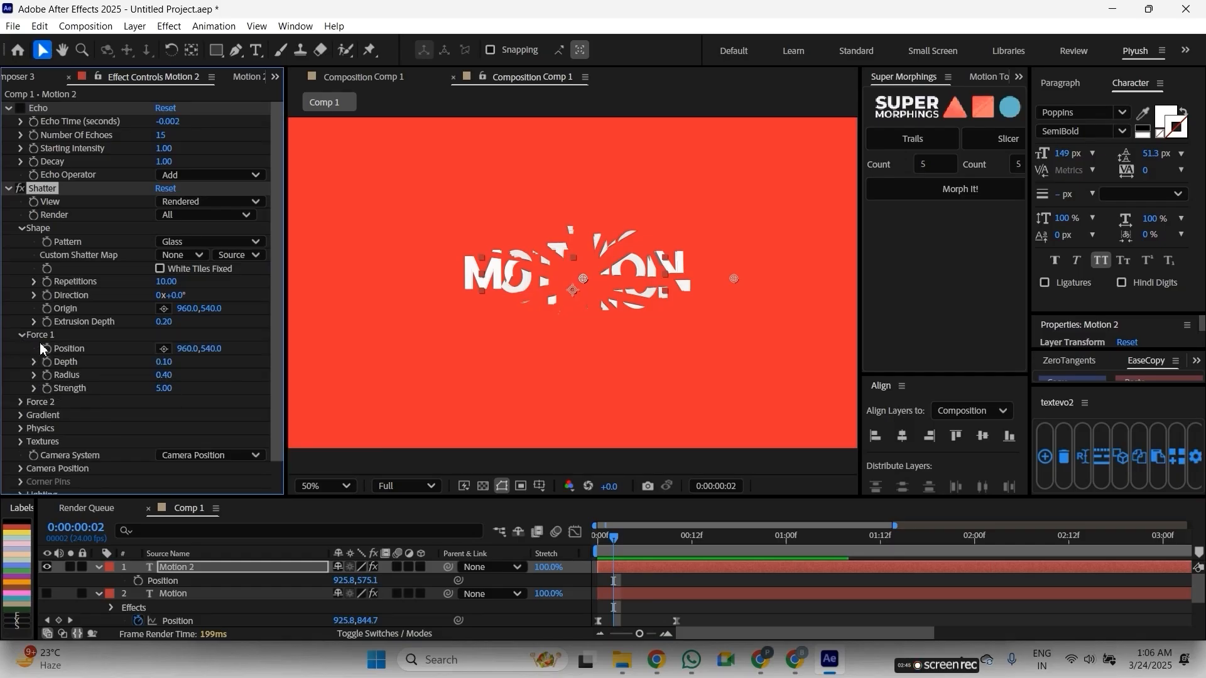
left_click_drag(163, 376, 145, 384)
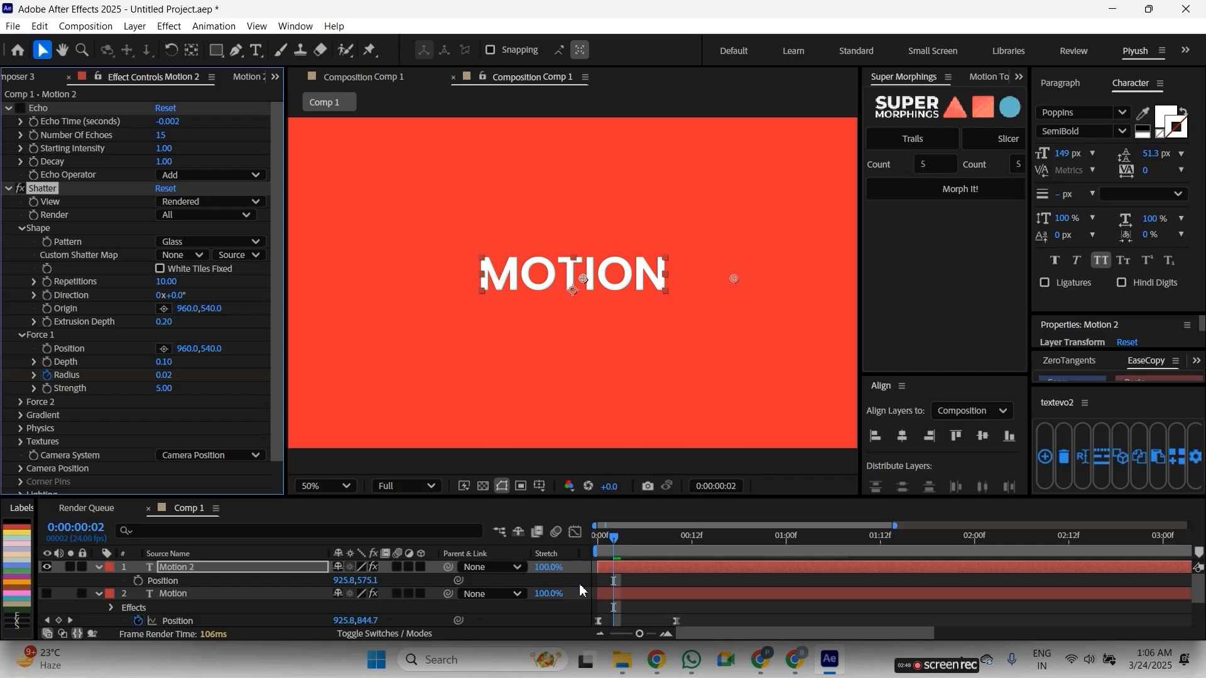
key("u")
left_click_drag(612, 592, 653, 600)
Step: Add a Force 1 Radius keyframe of 0.36 at 0:00:00:13 and set the Force 1 Strength to 9.90
left_click_drag(641, 540, 651, 547)
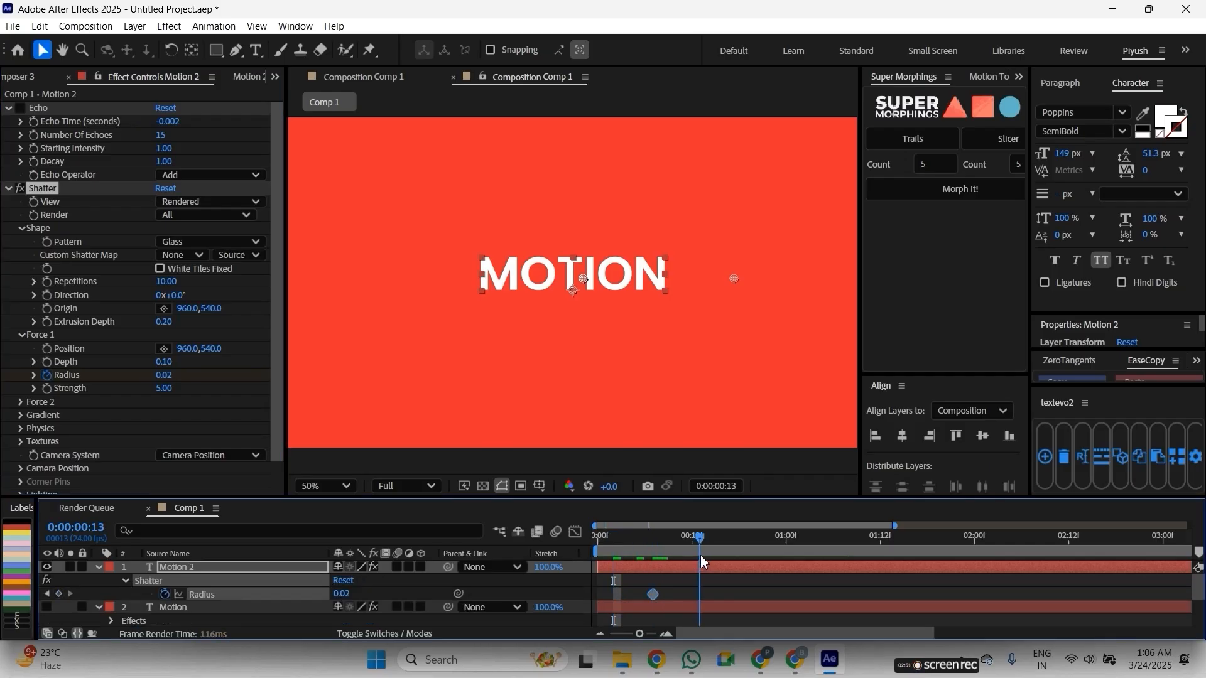
left_click_drag(164, 376, 199, 382)
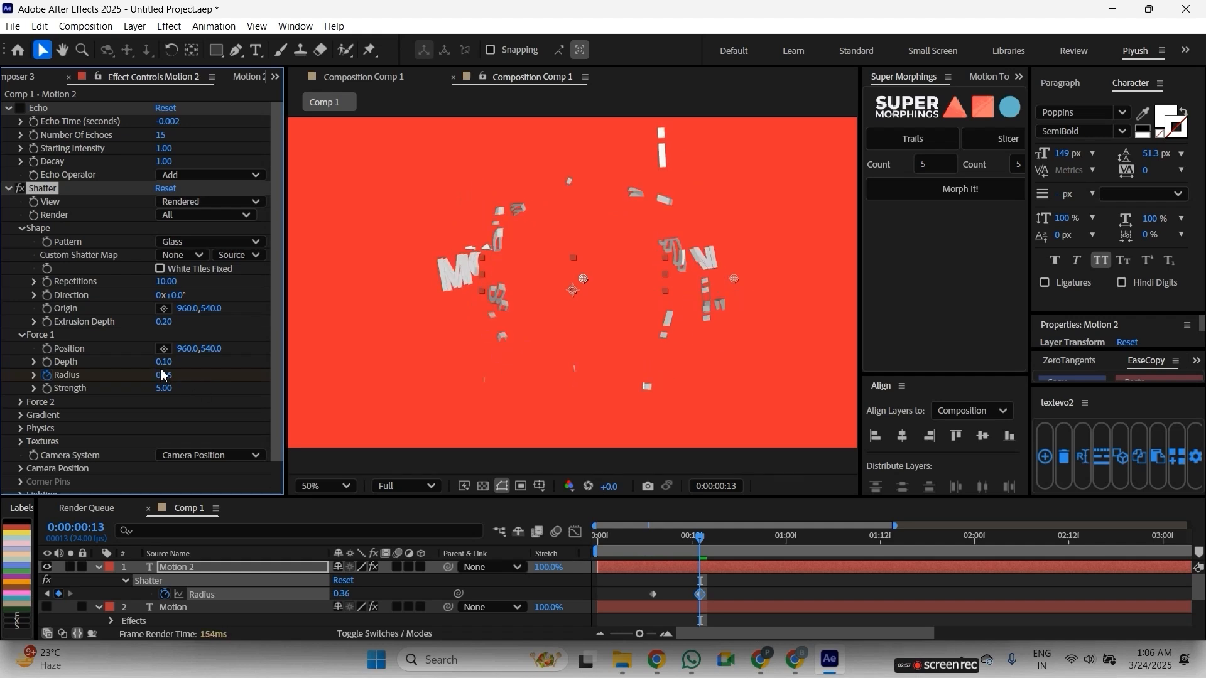
left_click_drag(163, 363, 204, 390)
Step: Preview the Glass shatter animation from the first Radius keyframe
left_click_drag(693, 546, 653, 544)
key("space")
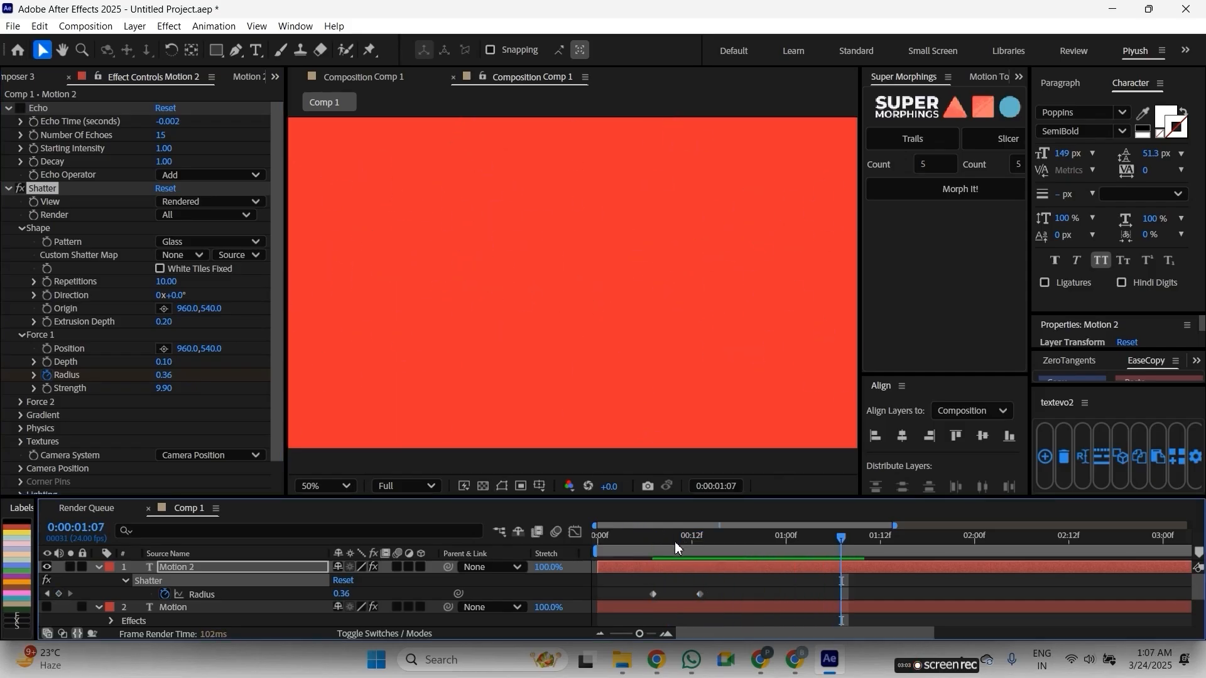
left_click(660, 544)
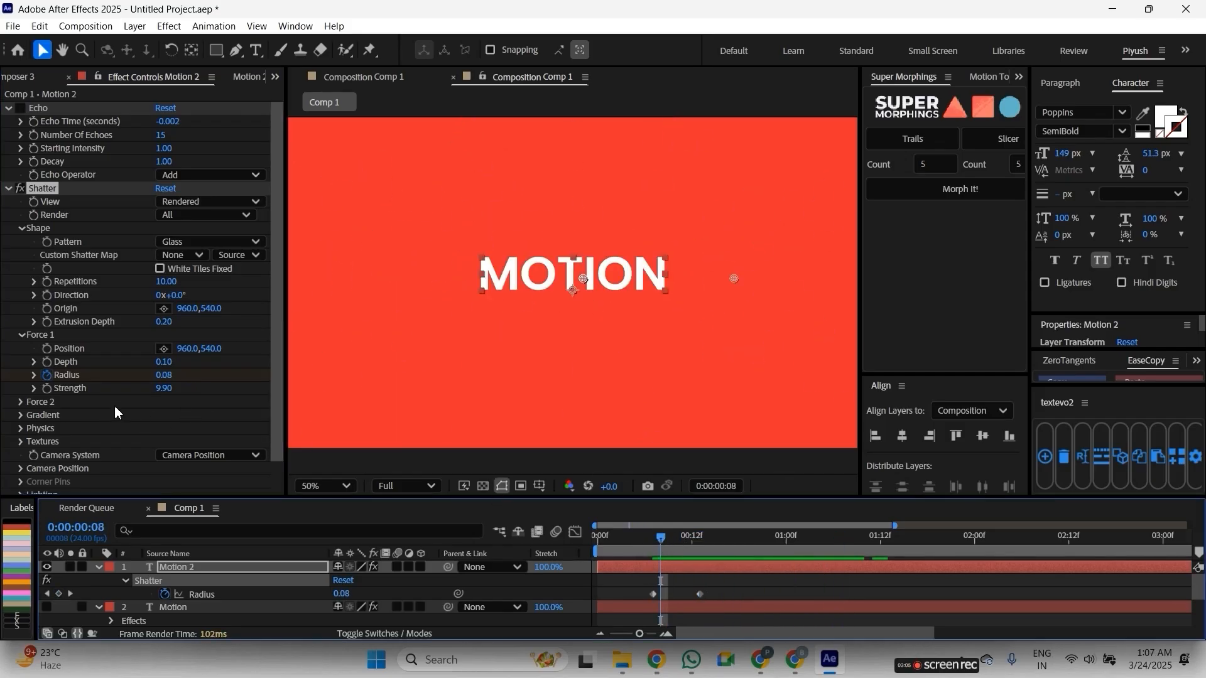
Step: Expand Shatter's Physics settings and replay the animation from 0:00:00:07, returning to 0:00:00:05
scroll(115, 406, "down", 1)
left_click(21, 407)
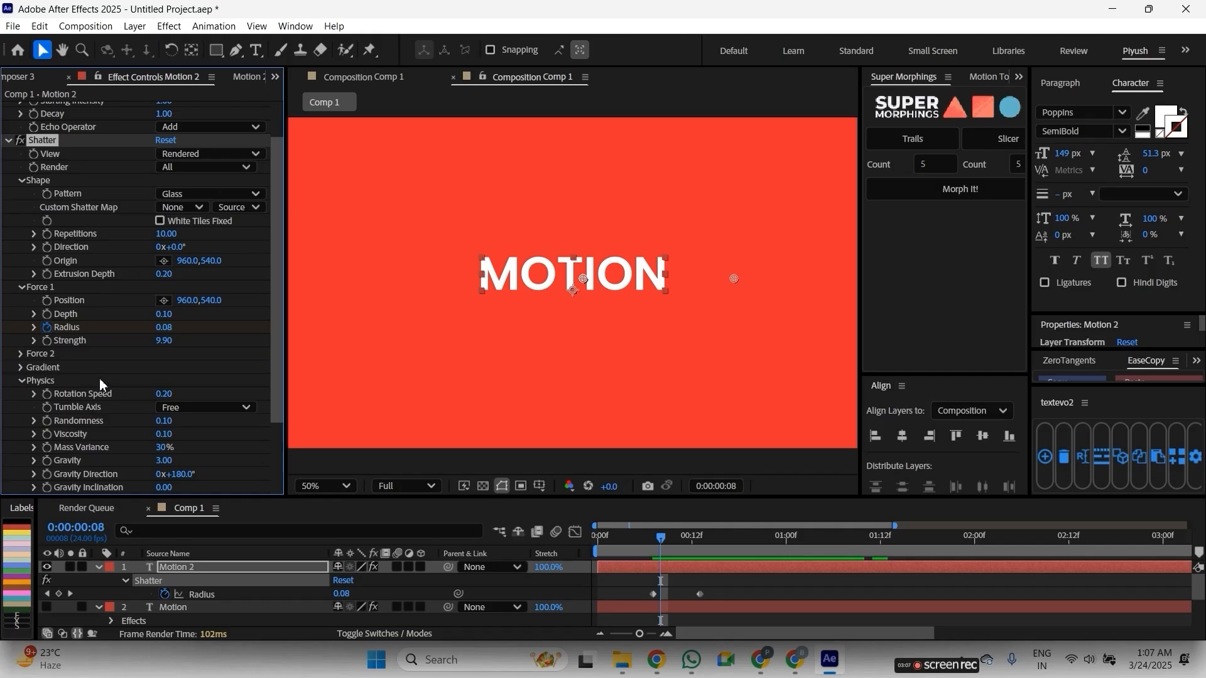
left_click(653, 541)
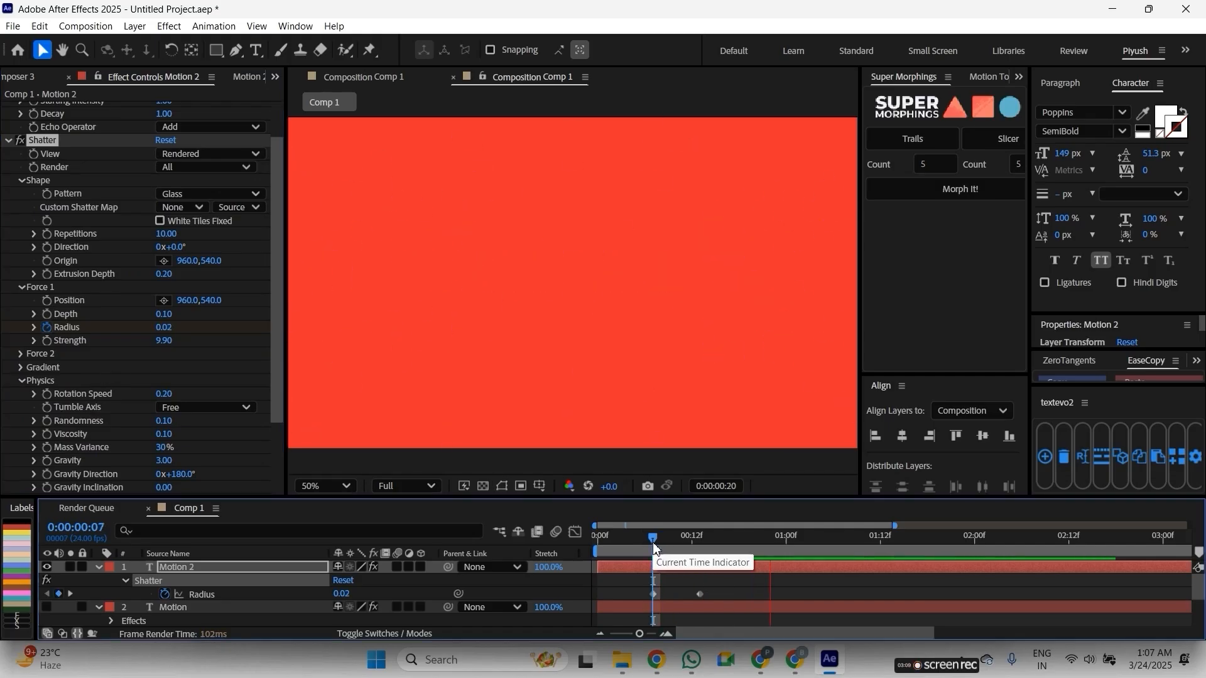
left_click_drag(654, 542, 639, 548)
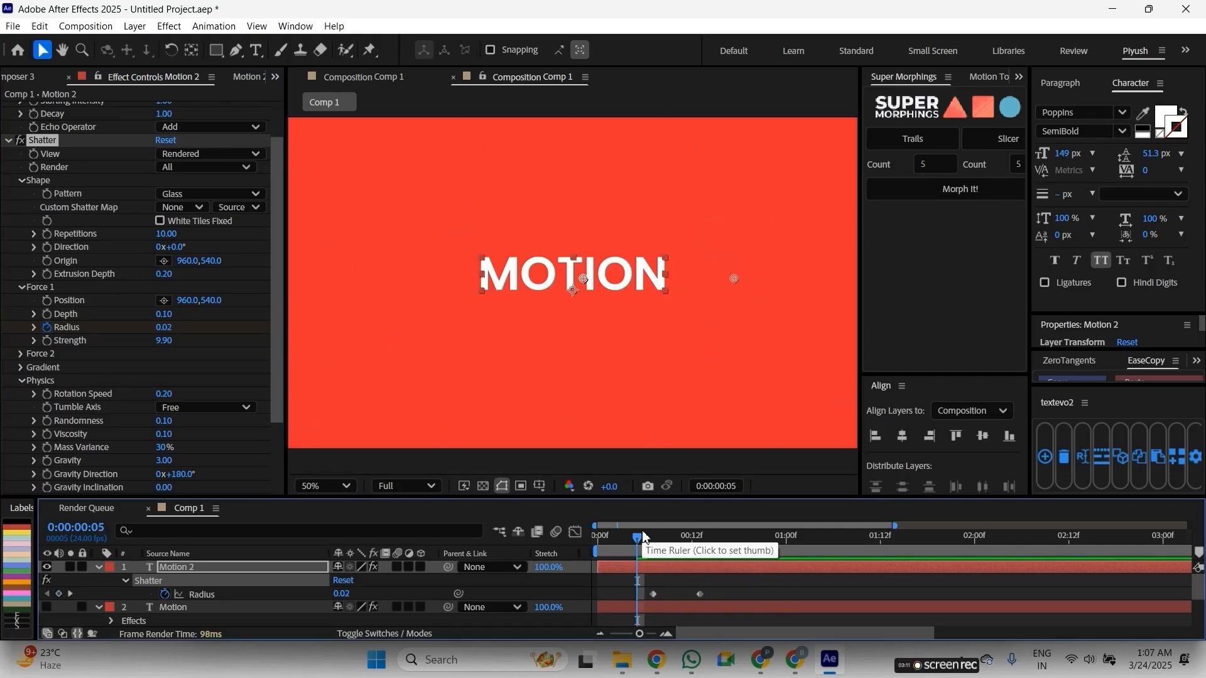